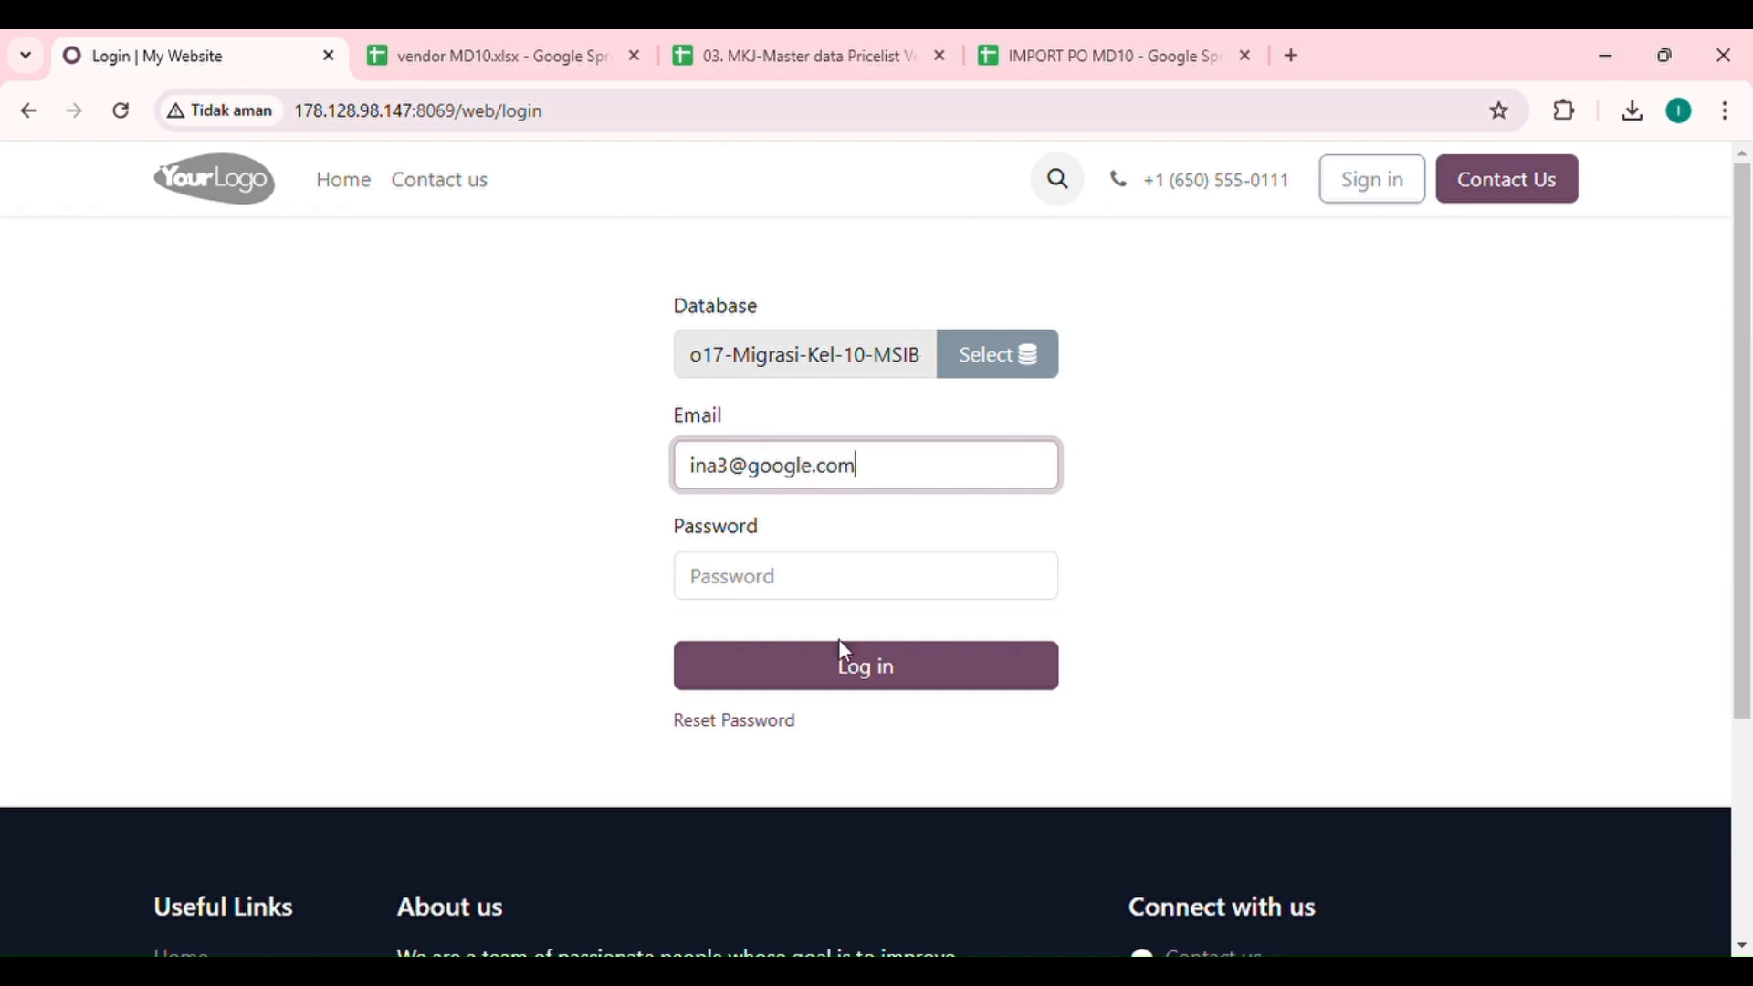
# Step: Enter the account password and log in to the o17-Migrasi-Kel-10-MSIB database
pyautogui.press('Tab')
pyautogui.write('1')
pyautogui.click(842, 677)
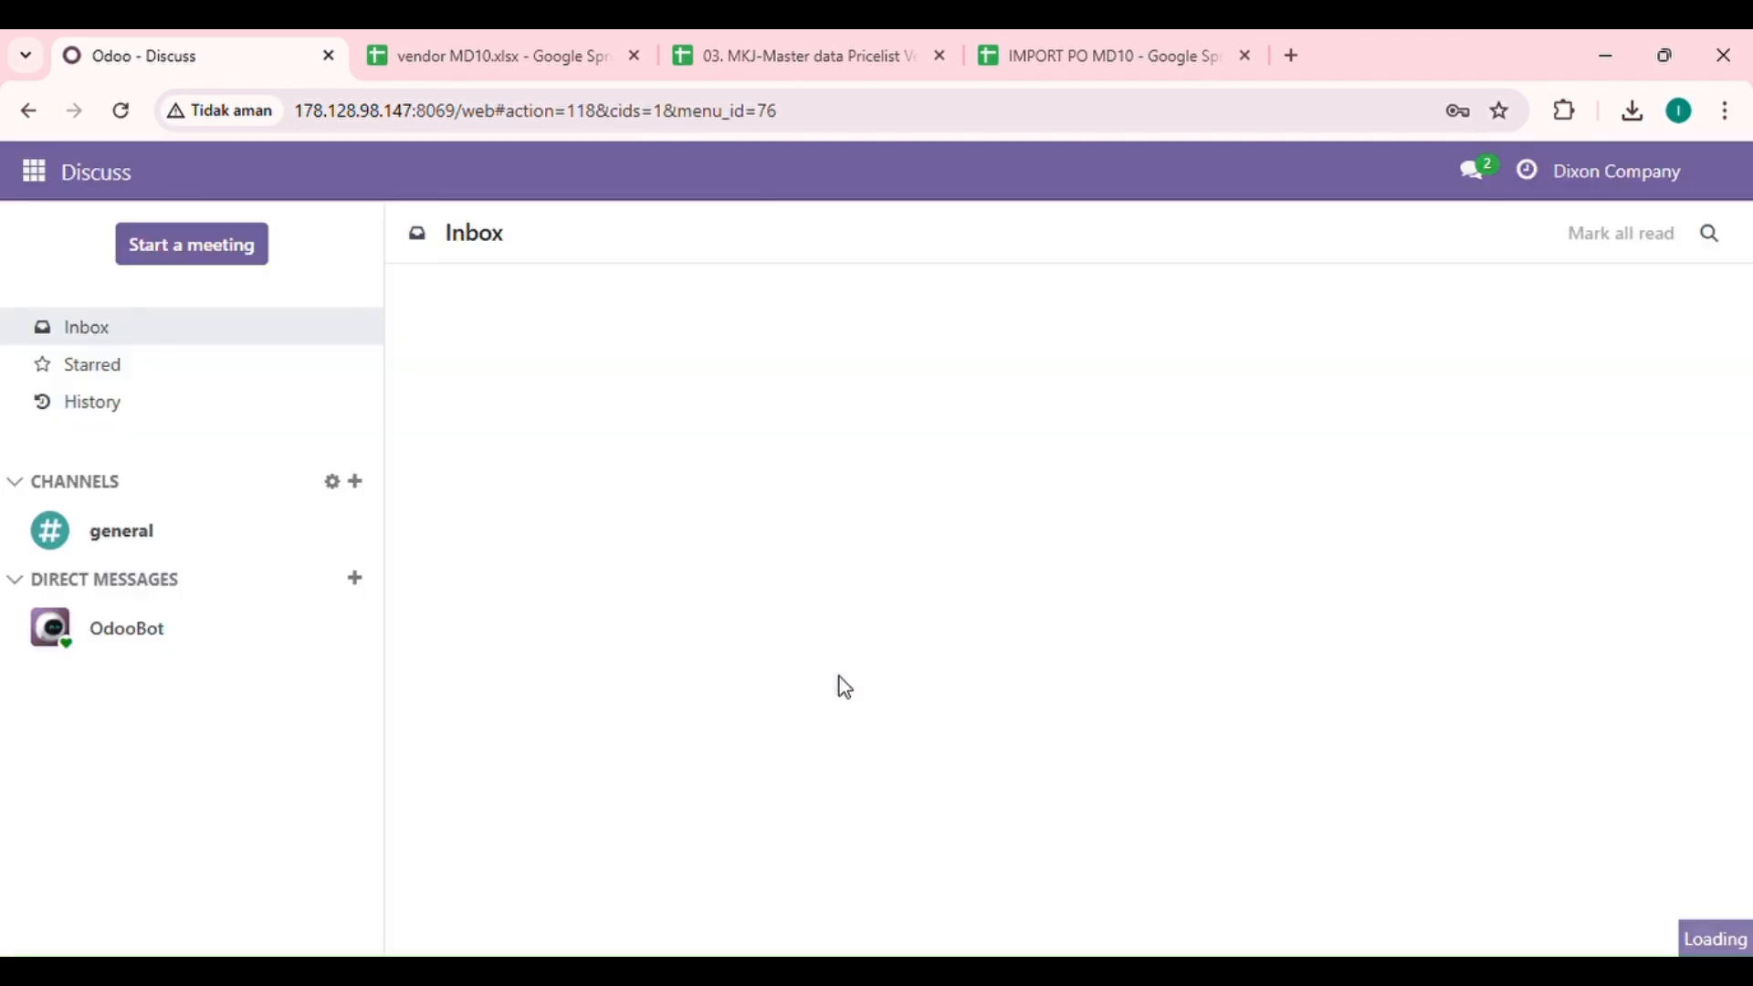
# Step: Open the Vendors list under Orders in the Purchase app
pyautogui.click(41, 178)
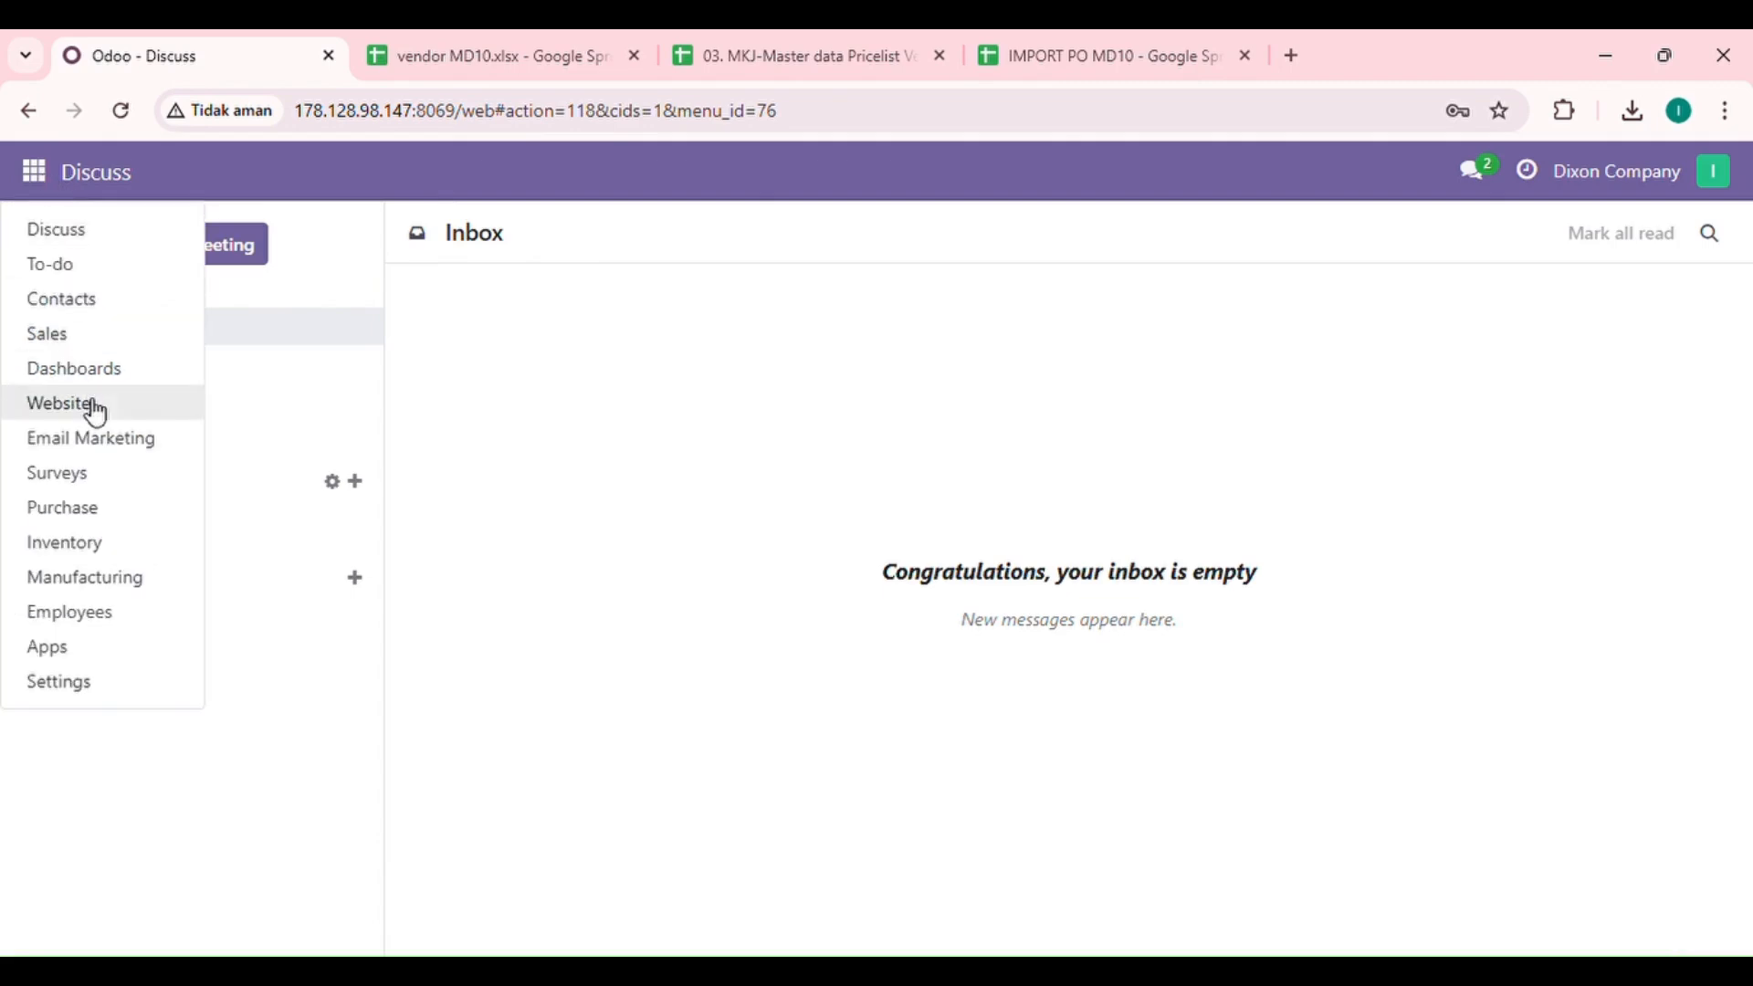
pyautogui.click(114, 527)
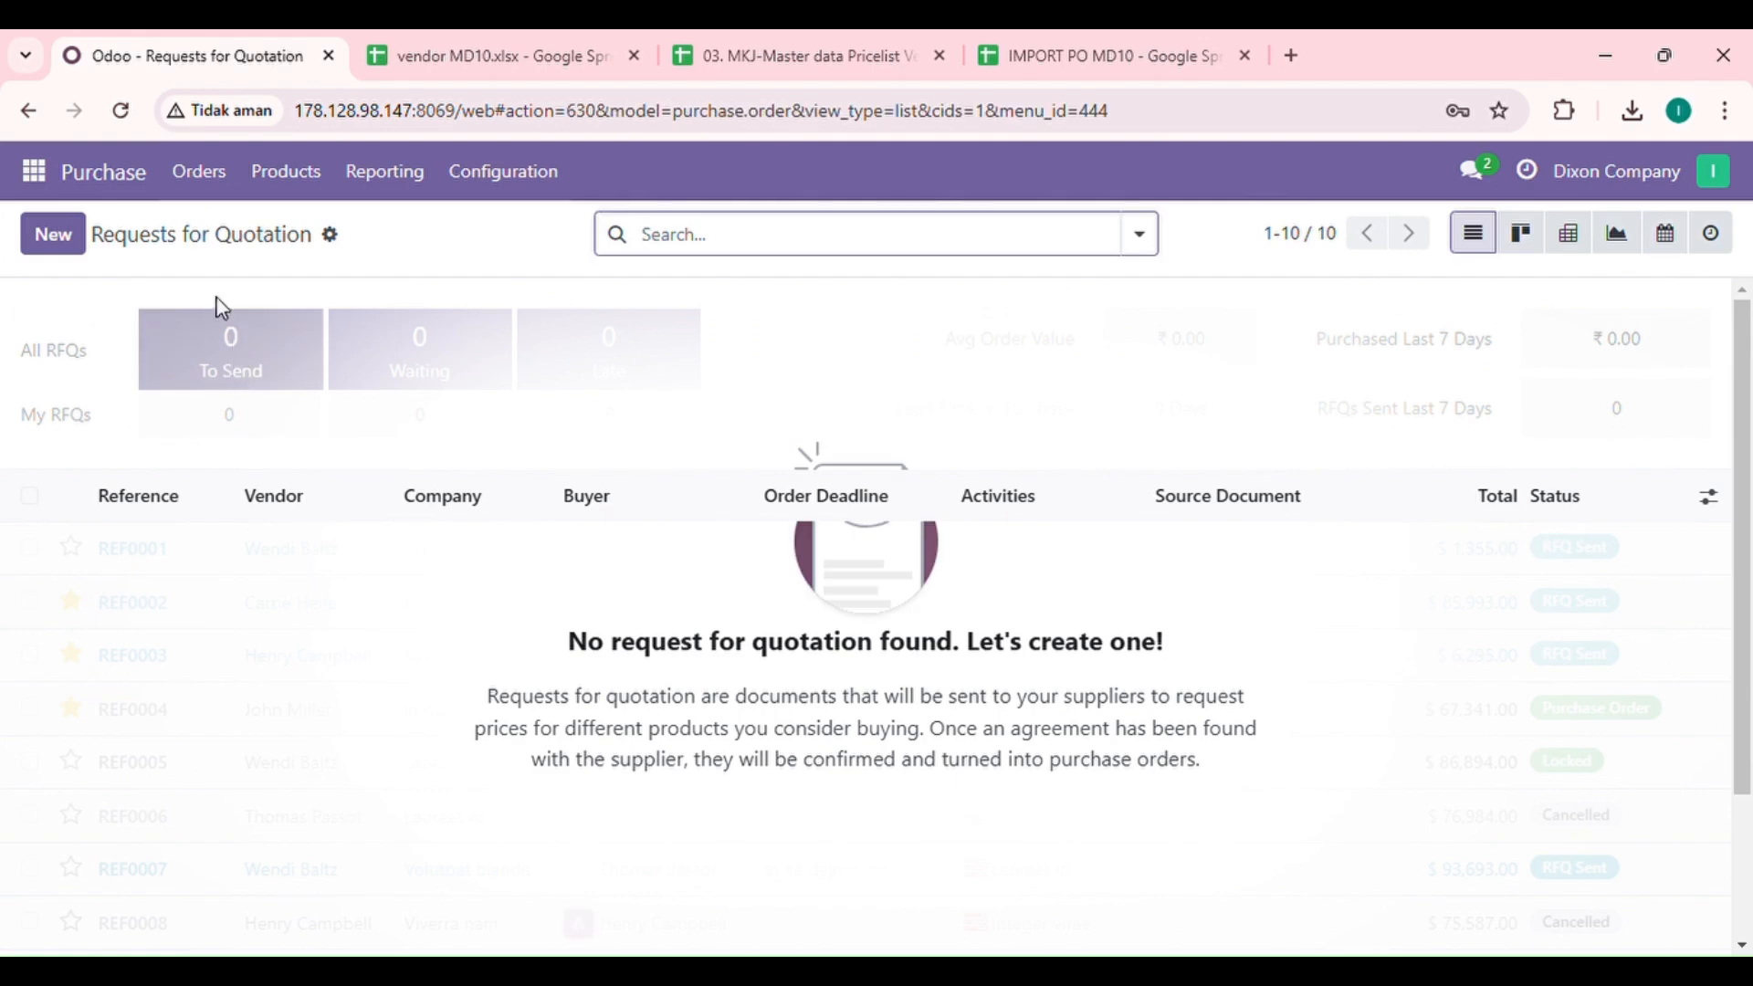
pyautogui.click(196, 173)
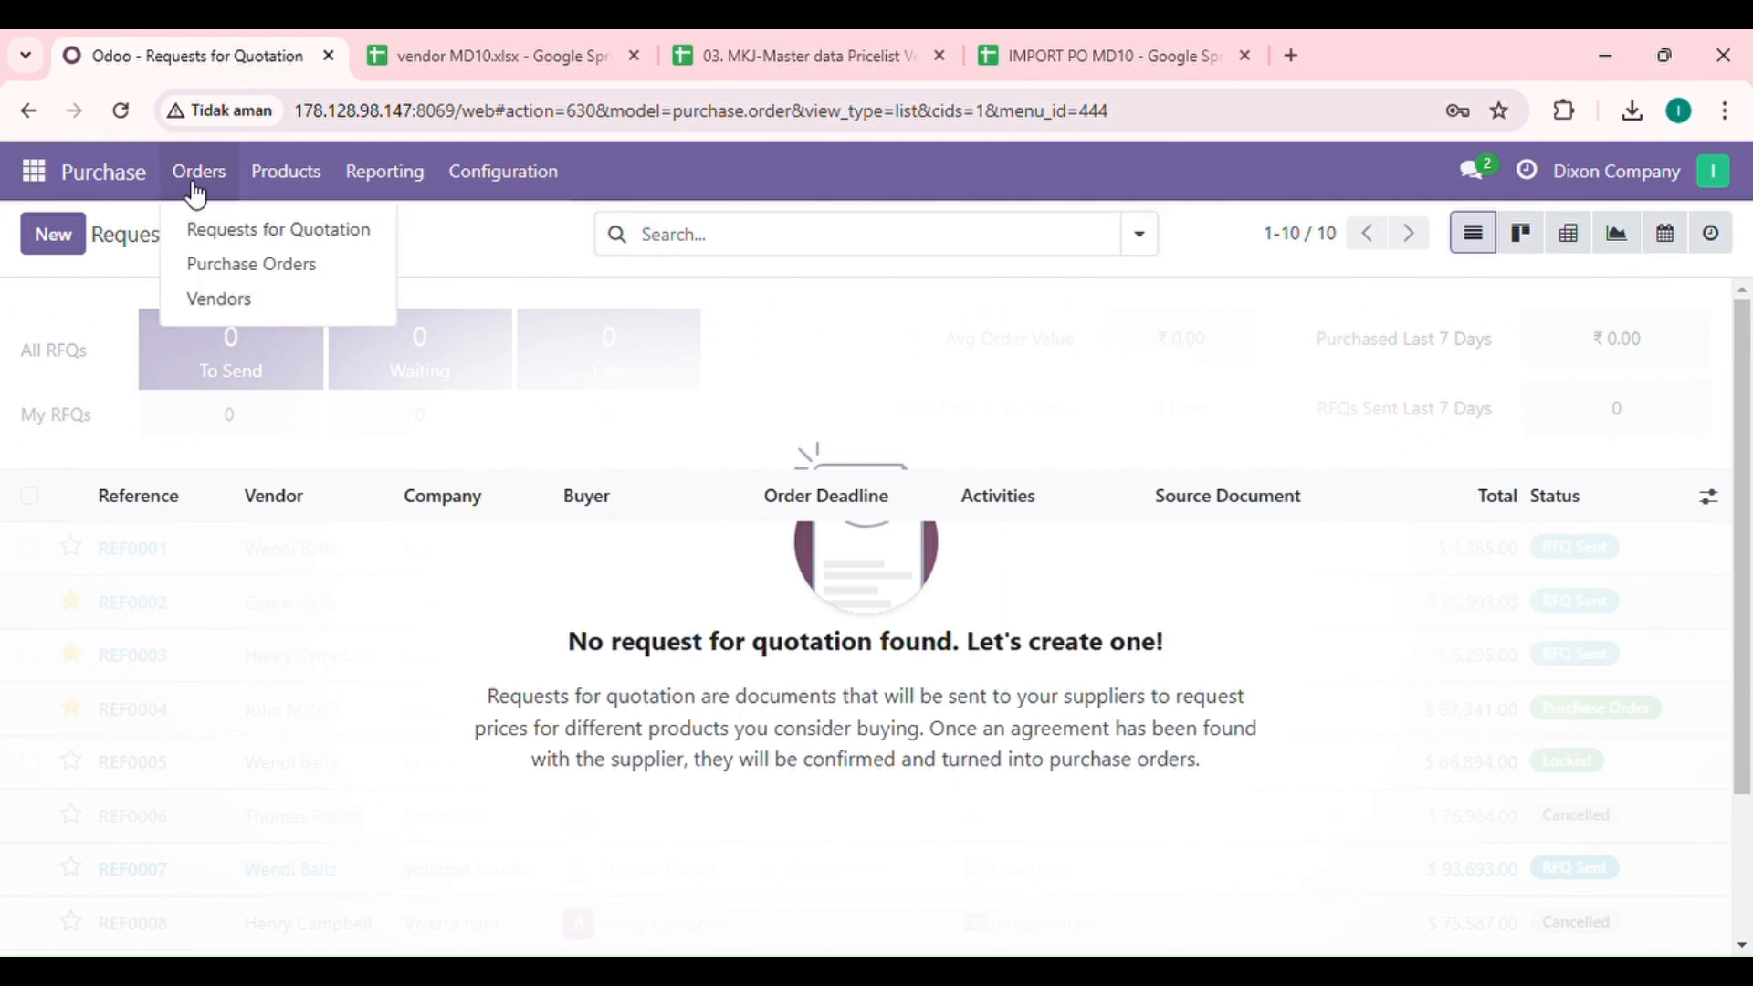
pyautogui.click(223, 299)
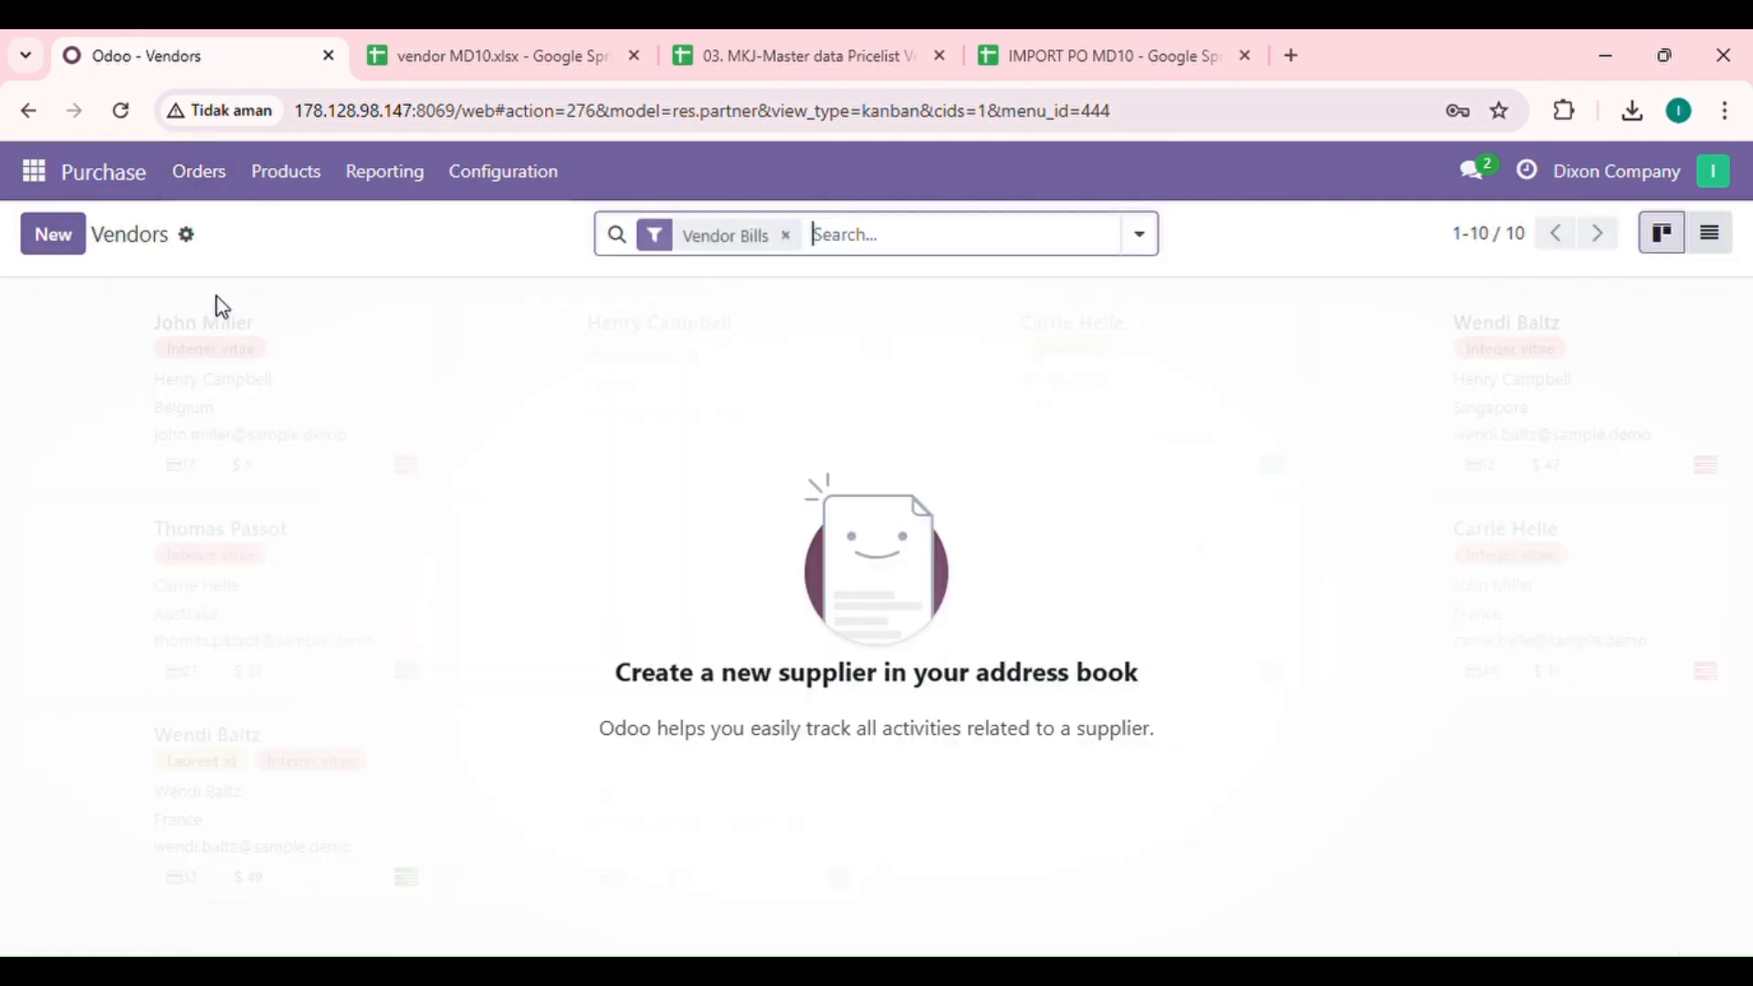
# Step: Review the vendor data in the vendor MD10 Google Sheets file and return to the Odoo vendors list
pyautogui.click(472, 41)
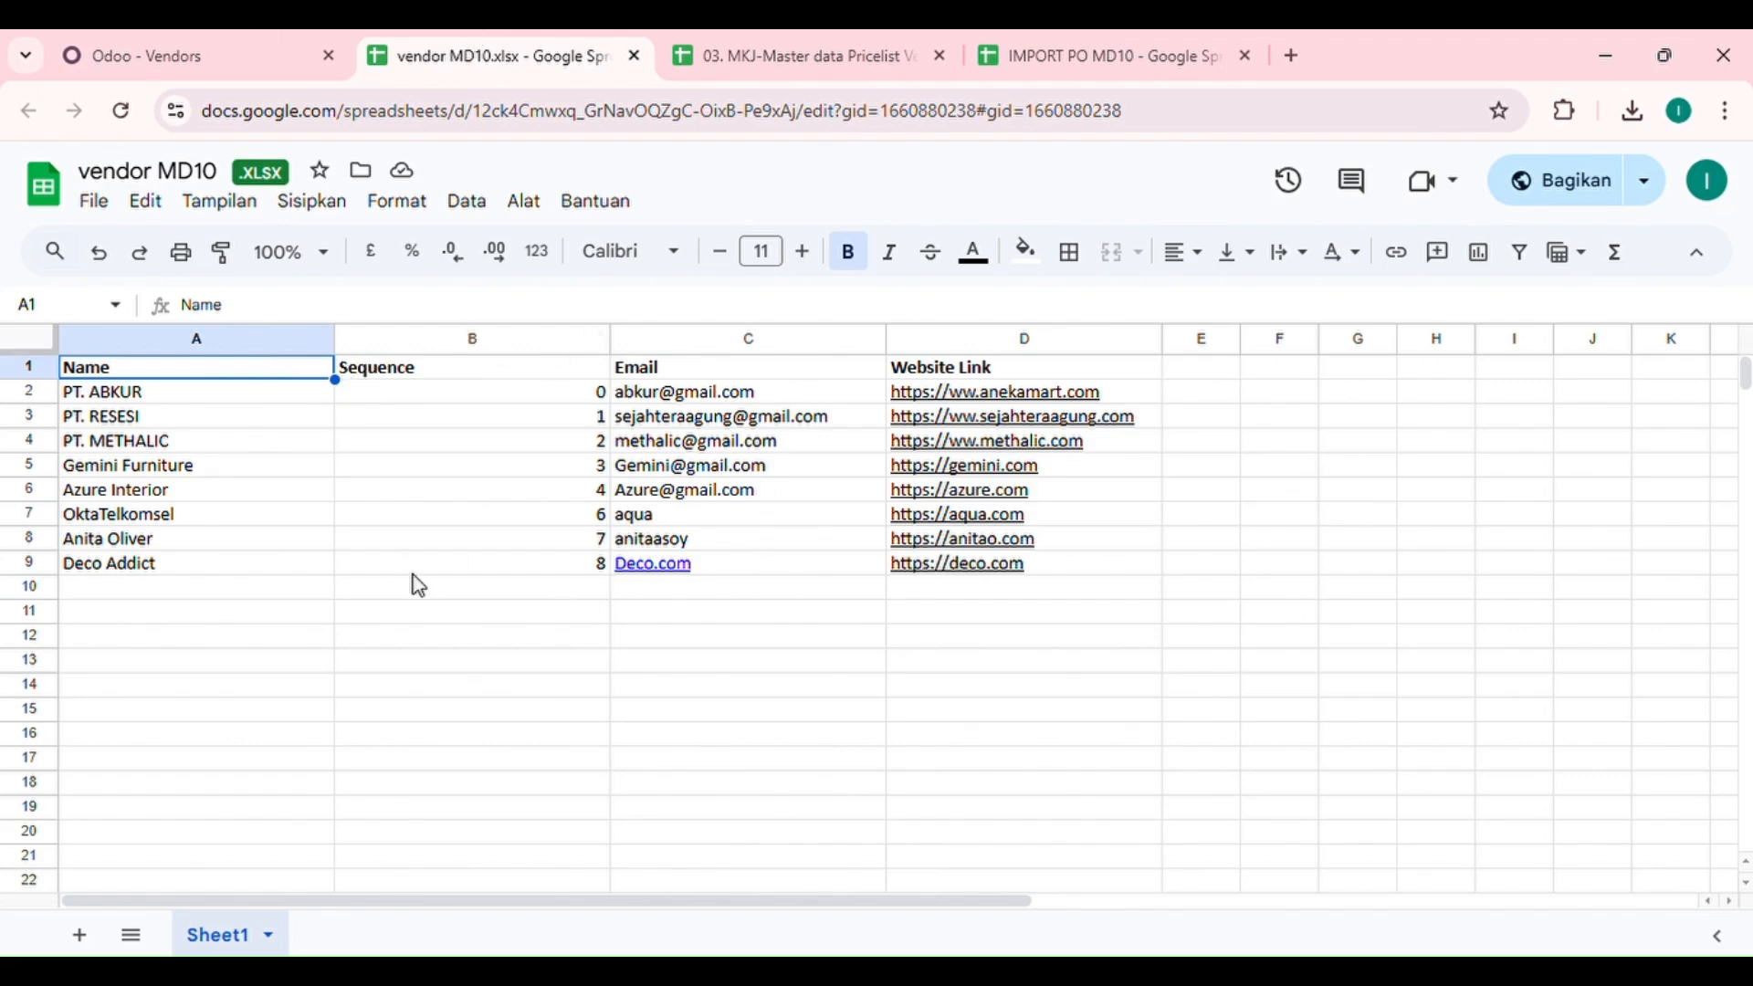
pyautogui.click(234, 36)
pyautogui.click(463, 38)
pyautogui.click(207, 62)
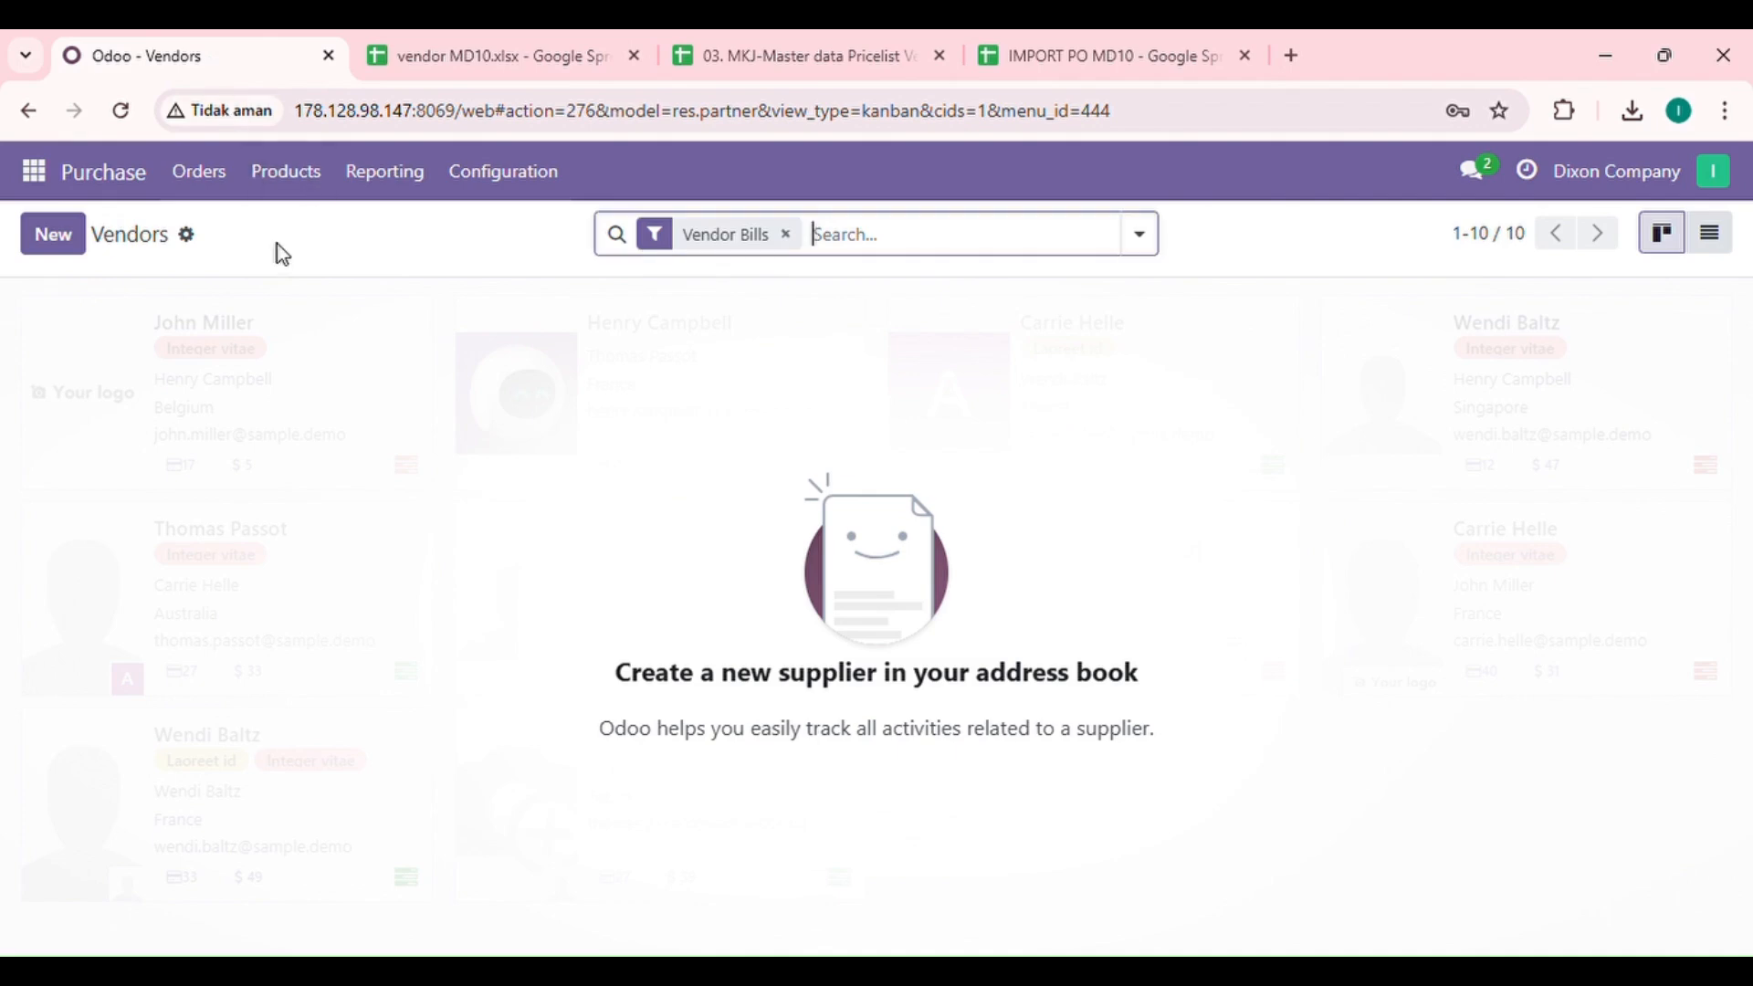
# Step: Upload the "vendor MD10.xlsx - Sheet1" file to the vendors import, test it and import the records
pyautogui.click(187, 236)
pyautogui.click(257, 284)
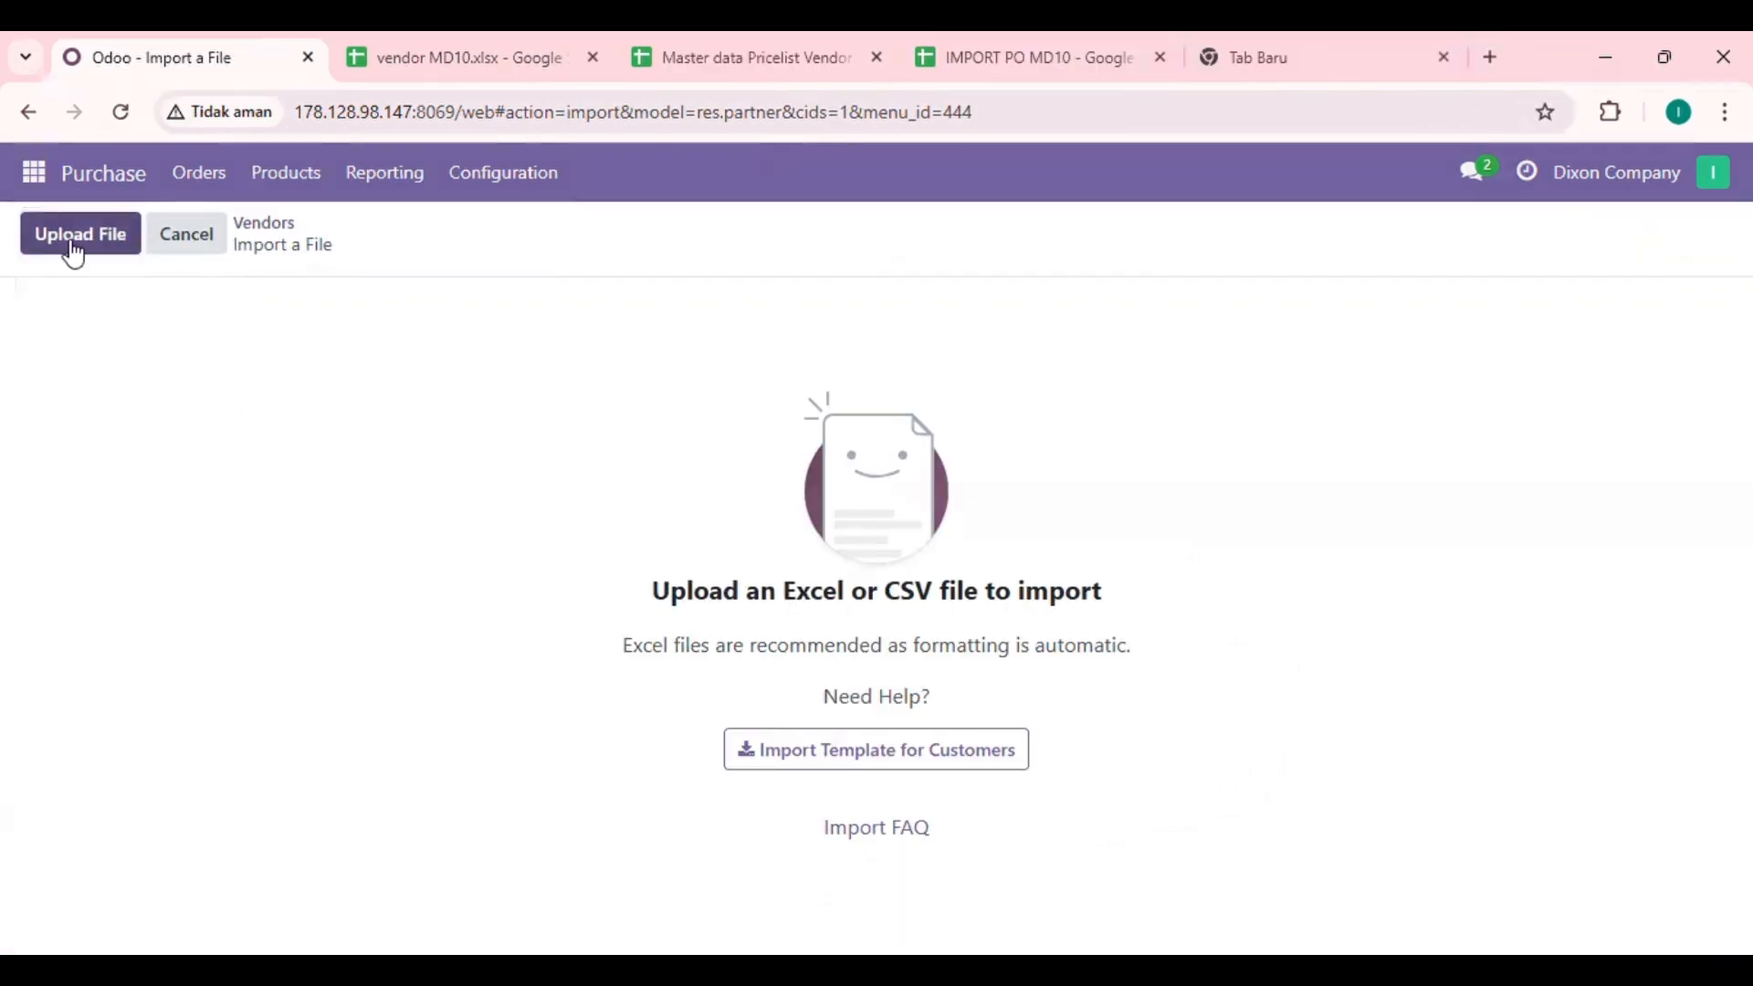
pyautogui.click(76, 248)
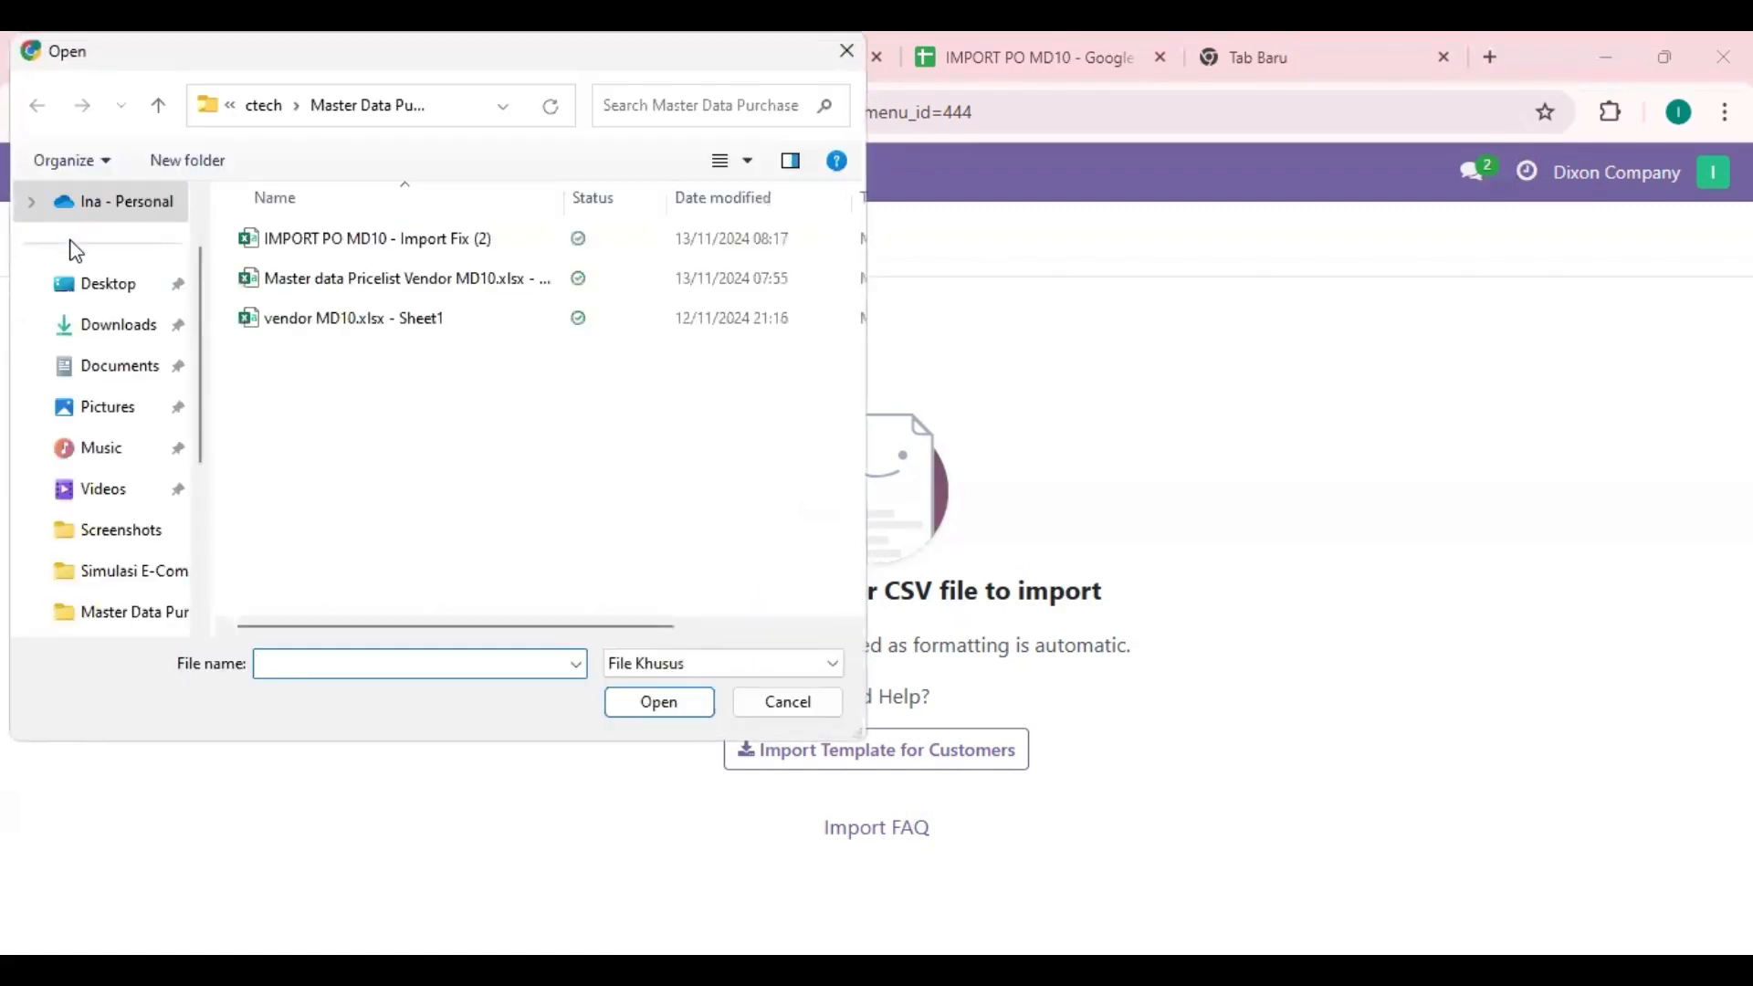
pyautogui.click(398, 318)
pyautogui.click(674, 704)
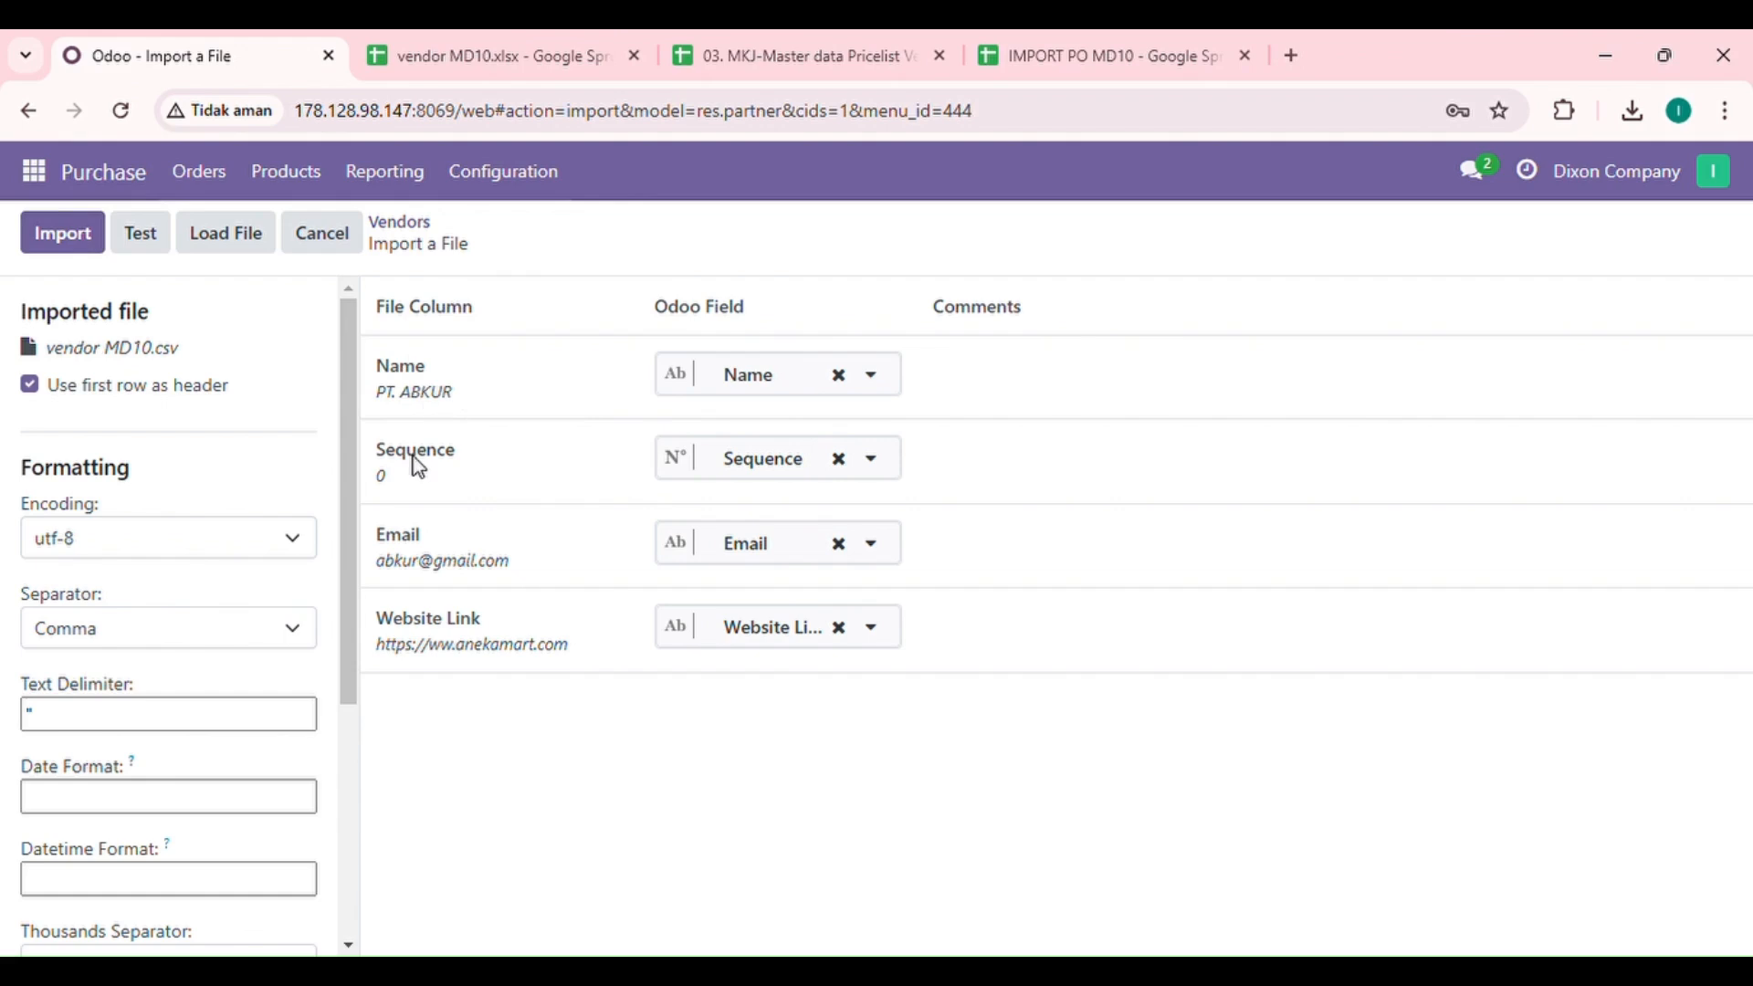
pyautogui.click(174, 248)
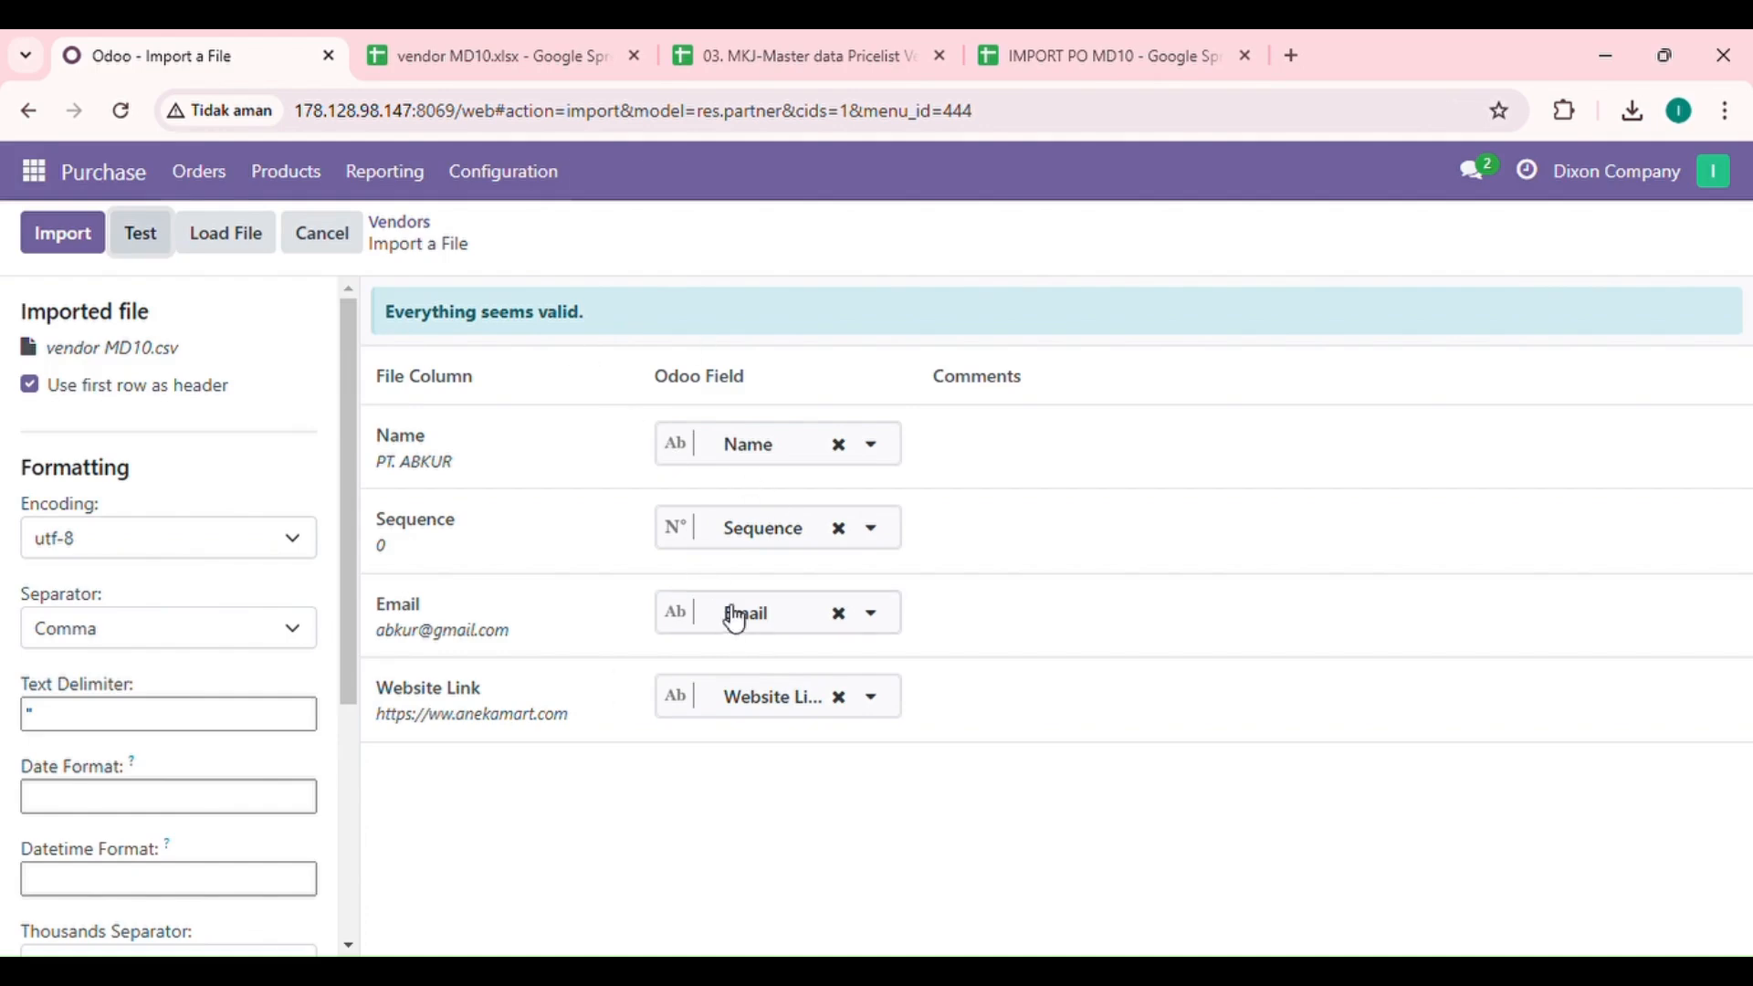
pyautogui.click(63, 234)
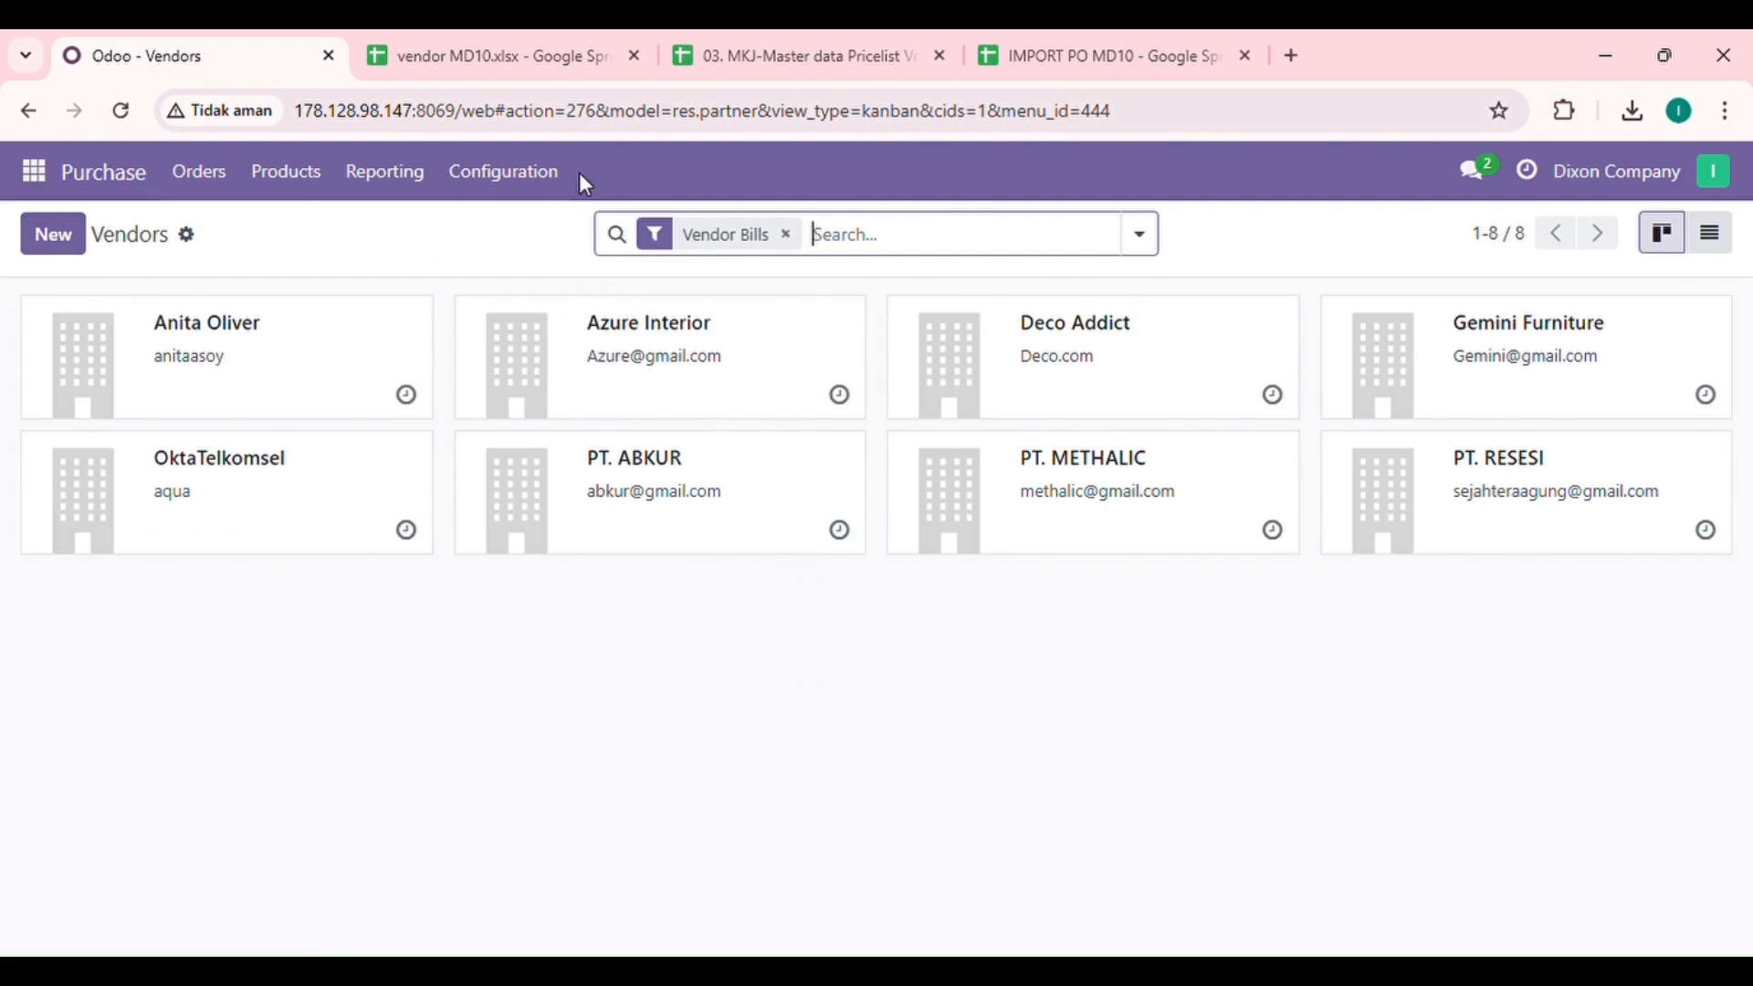
# Step: Open the Vendor Pricelists in the Purchase configuration
pyautogui.click(527, 180)
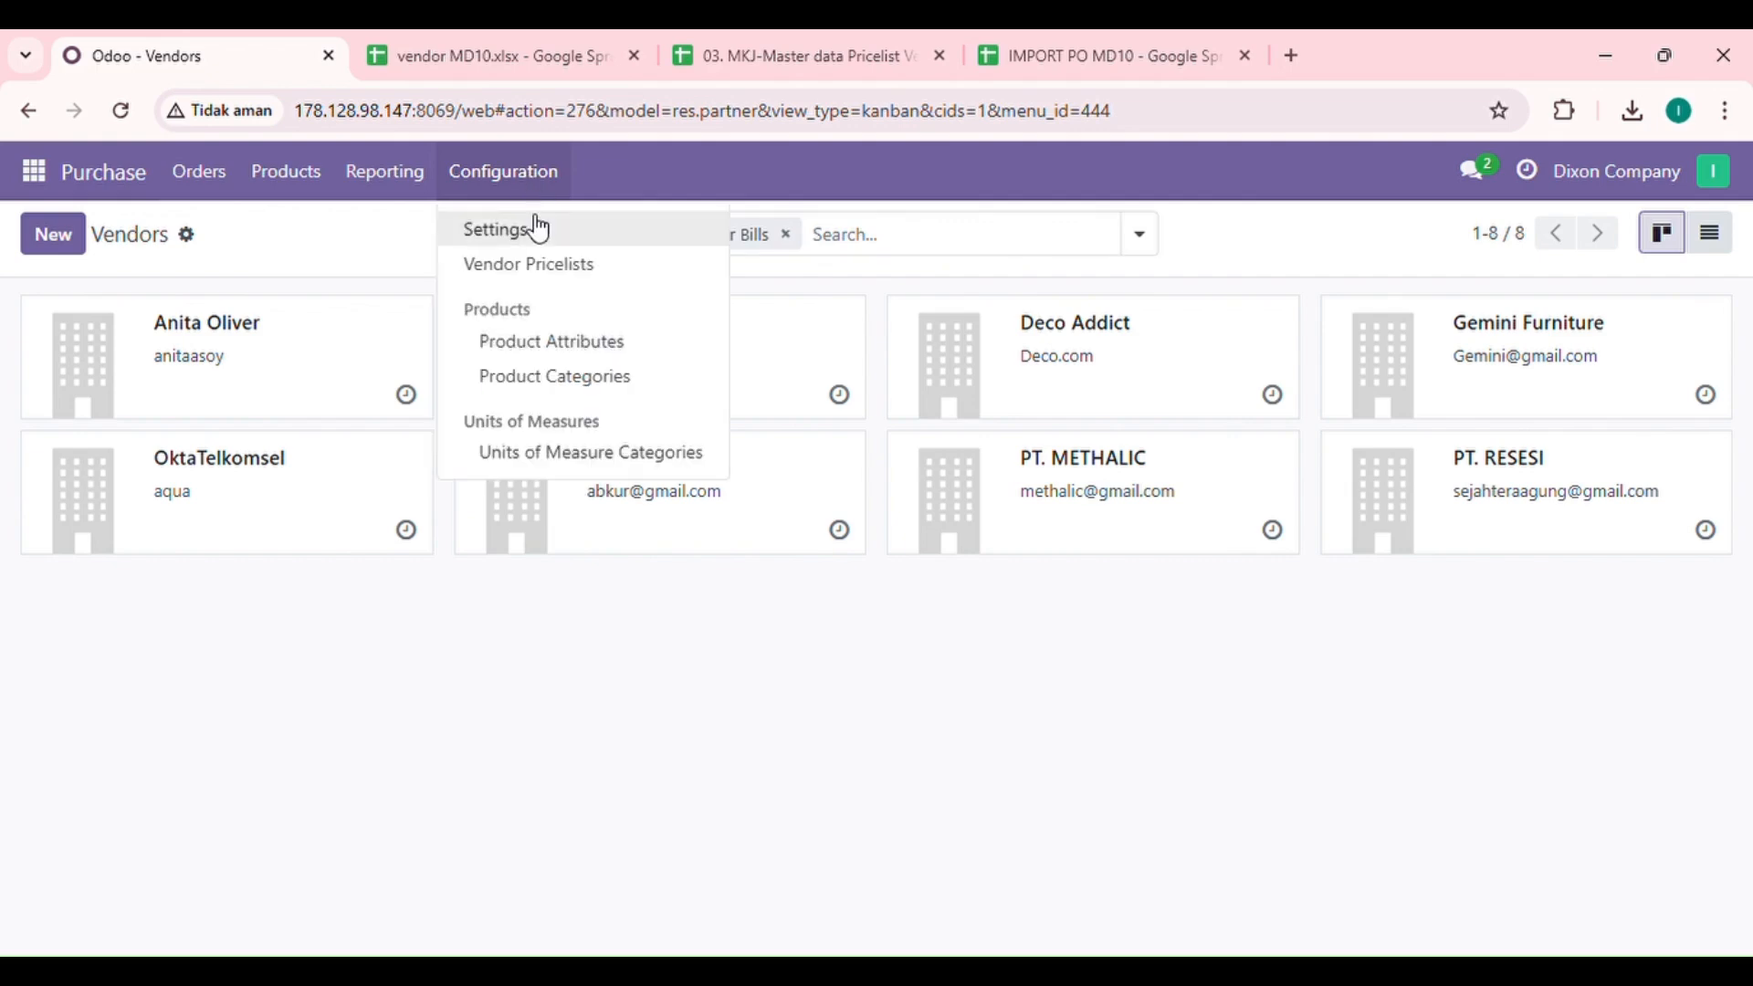
pyautogui.click(535, 266)
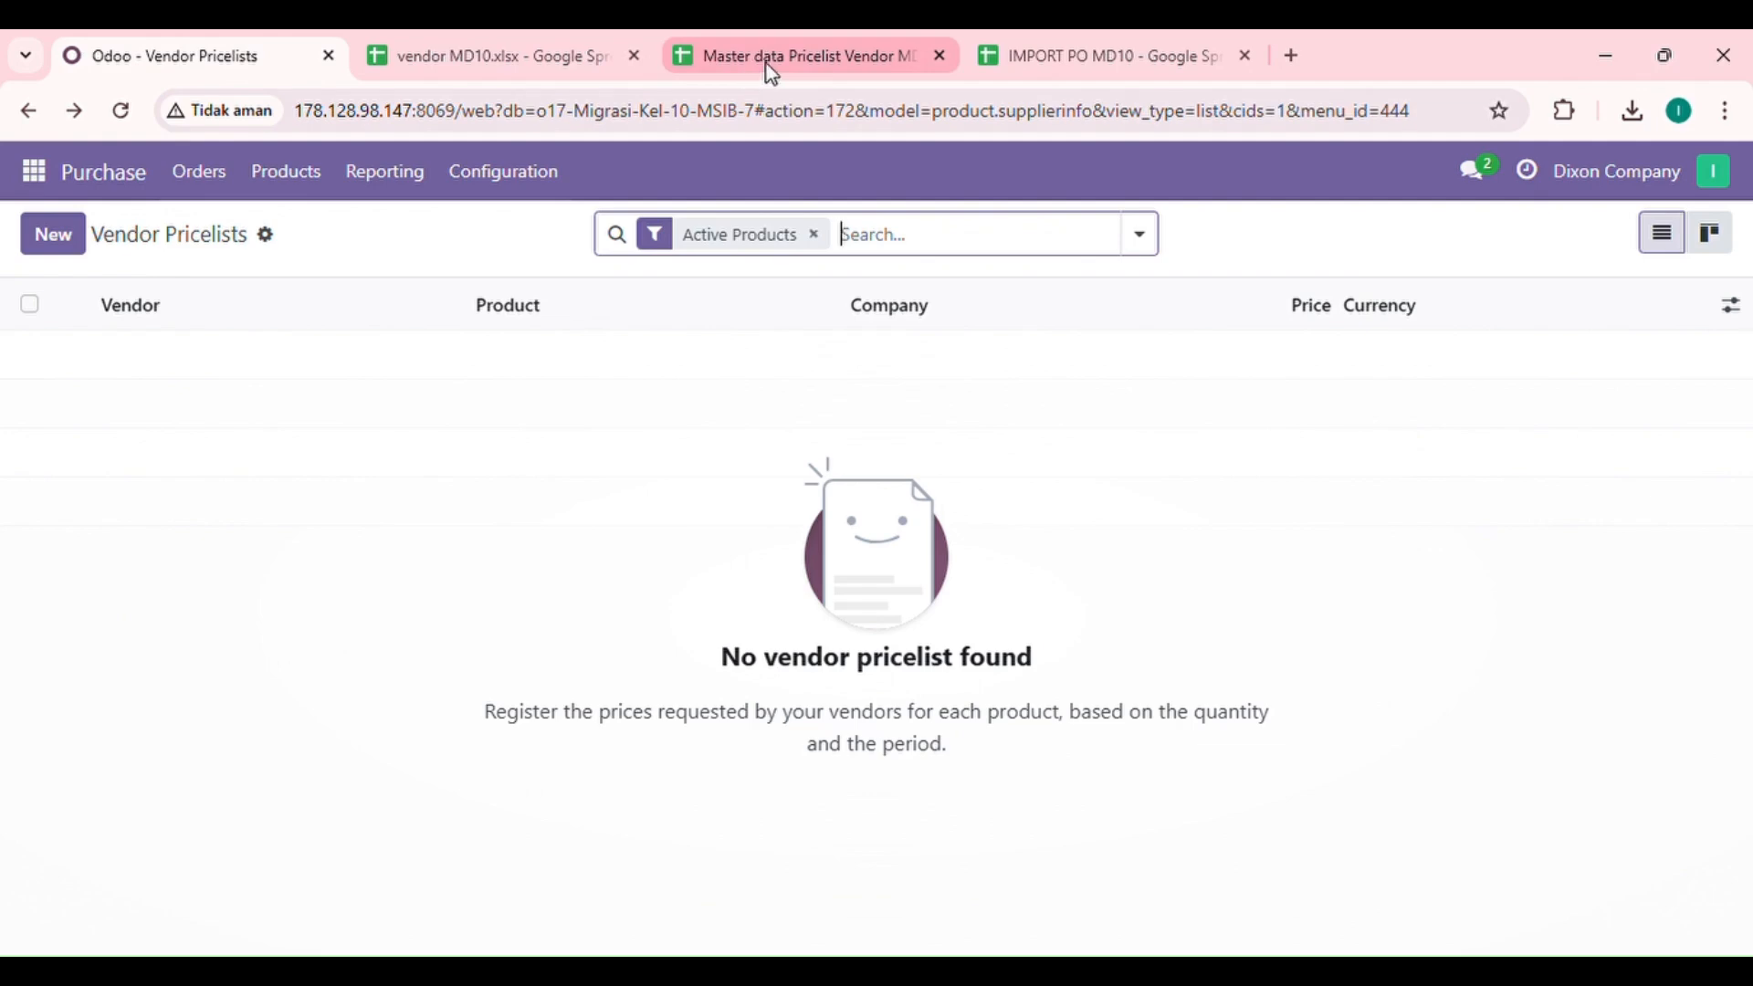
# Step: Review the Vendor, Product Template, Vendor Product Name and Vendor Product Code columns in the Master data Pricelist Vendor MD10 Google Sheets file
pyautogui.click(863, 36)
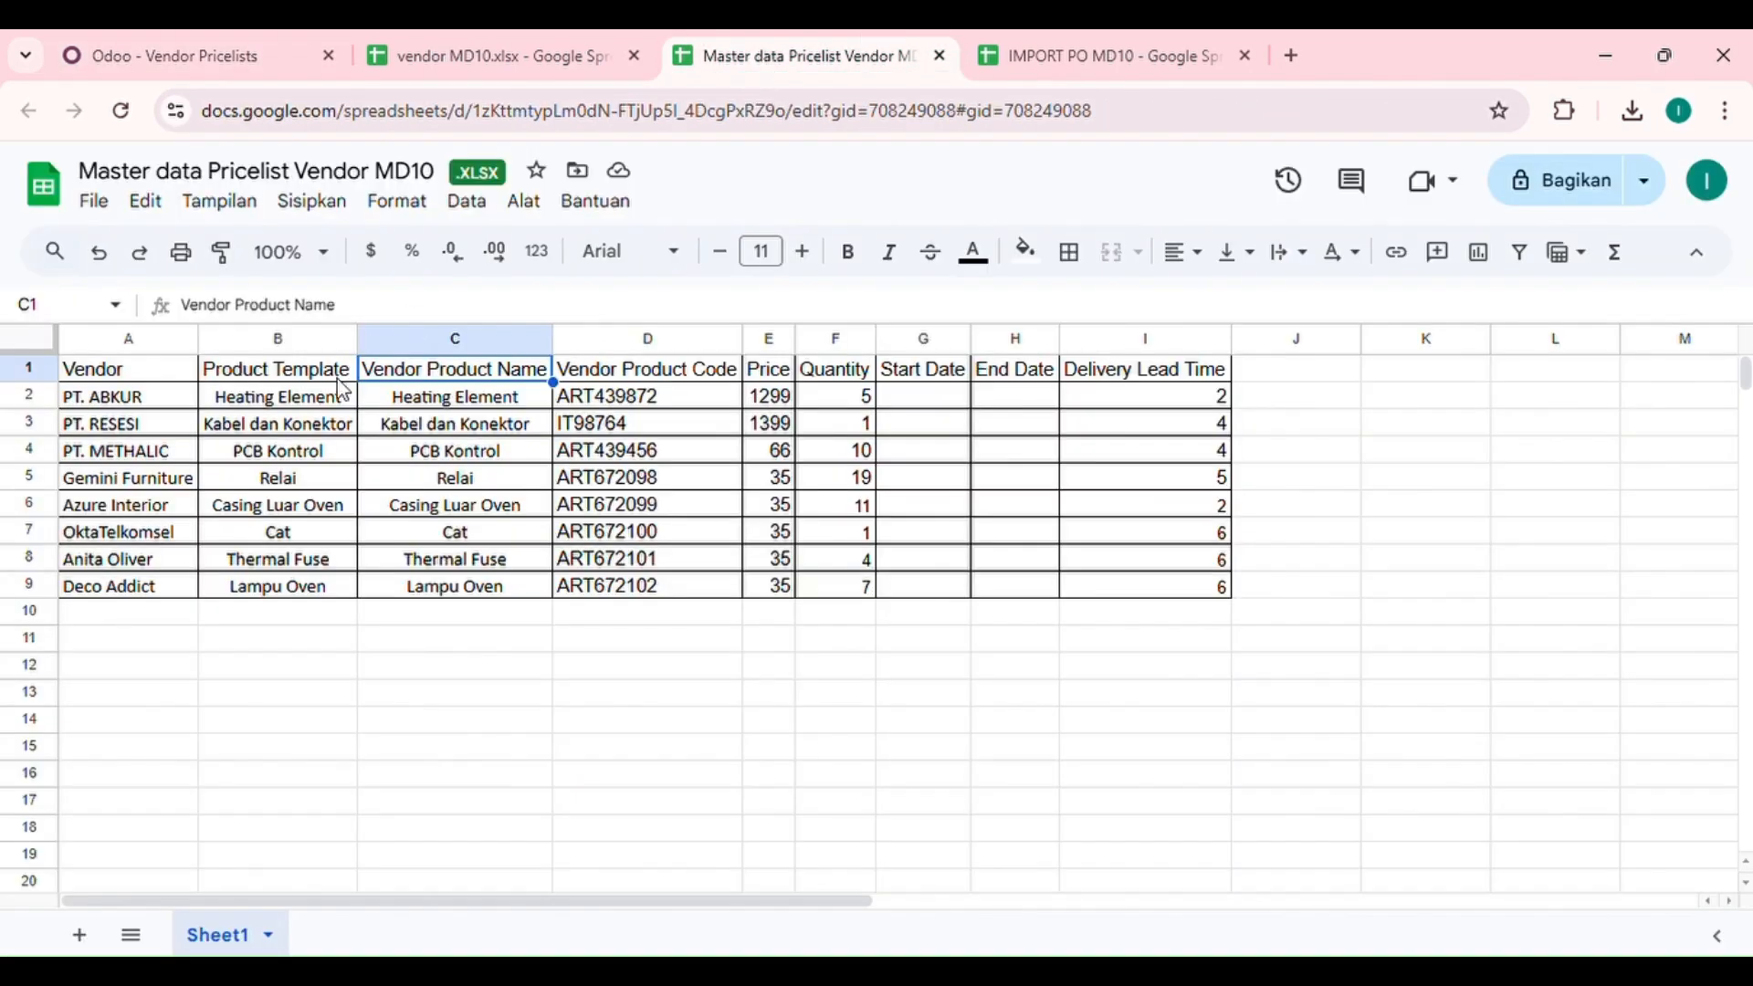
pyautogui.click(137, 380)
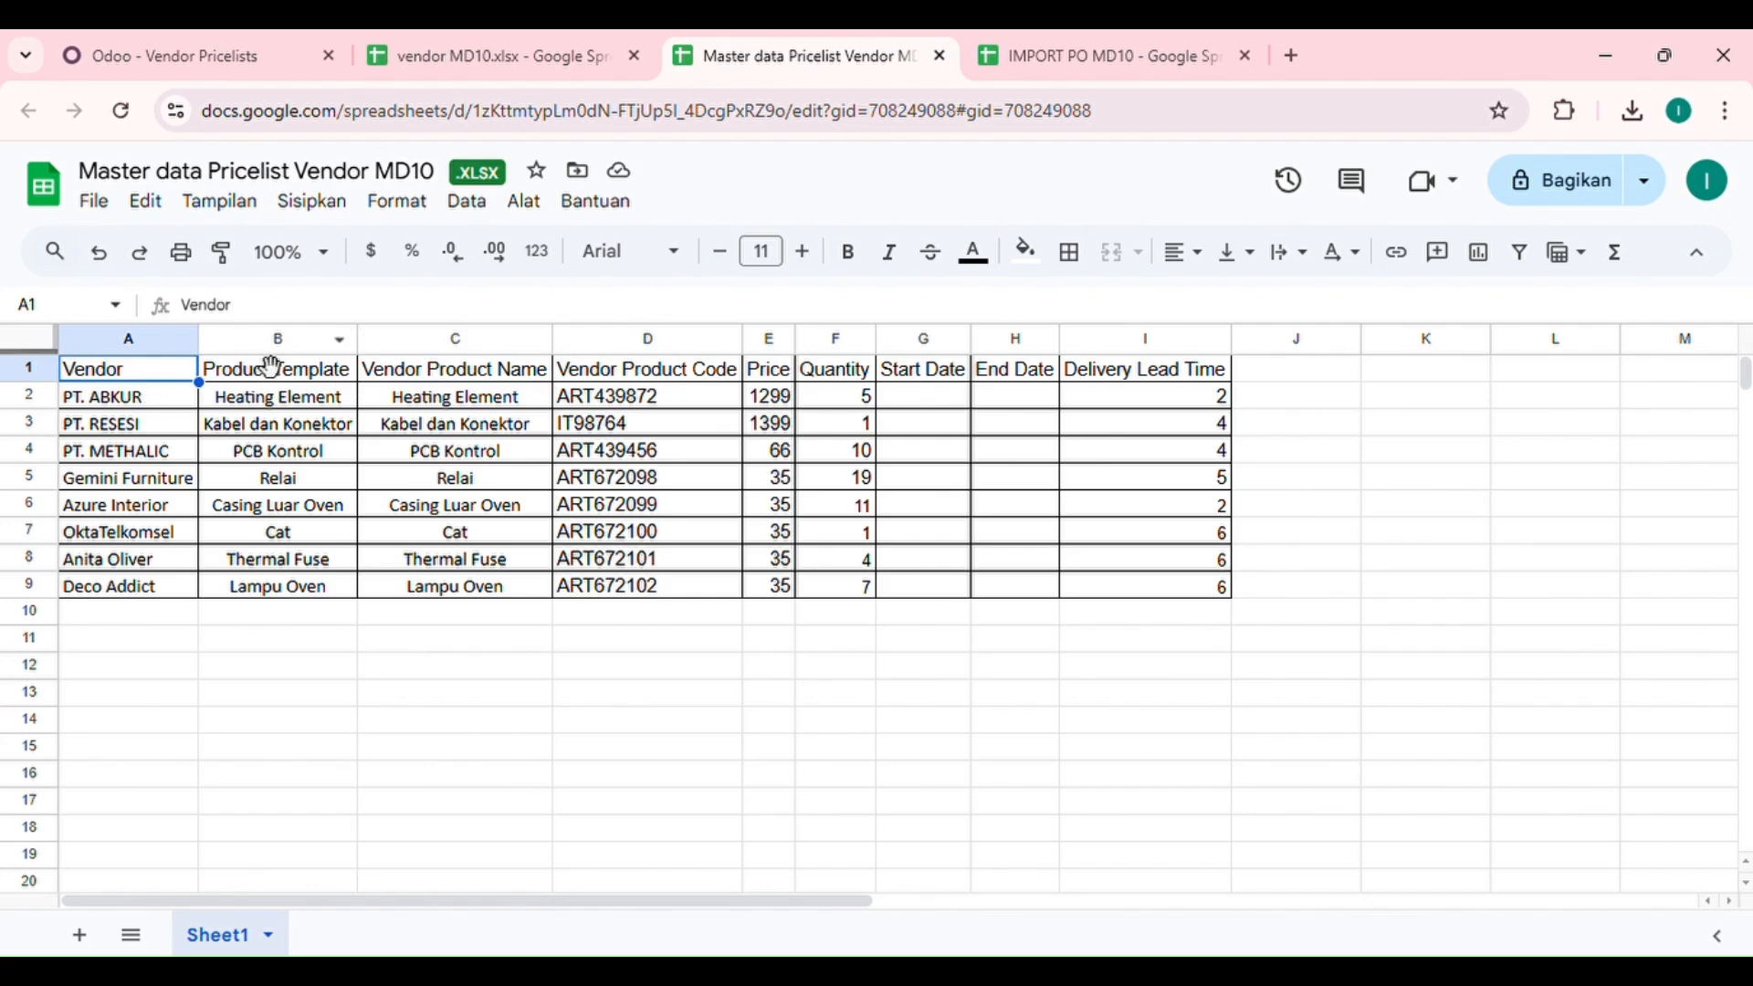
pyautogui.click(300, 380)
pyautogui.click(452, 380)
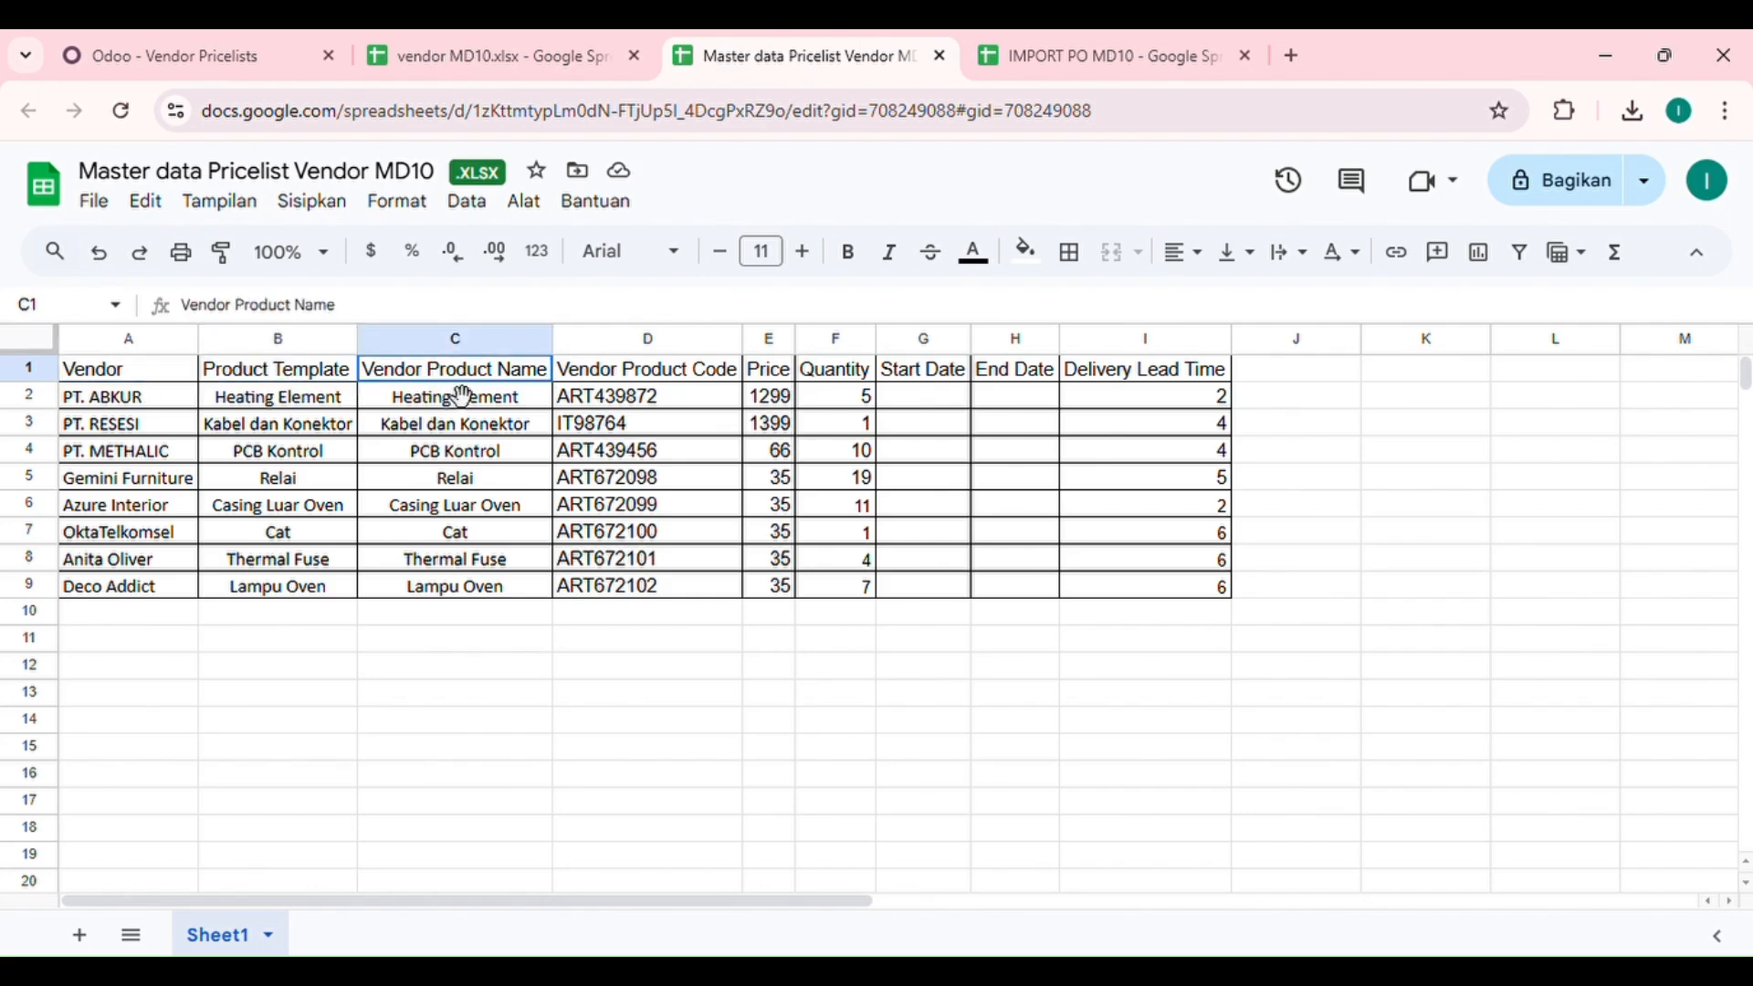
pyautogui.press('Right')
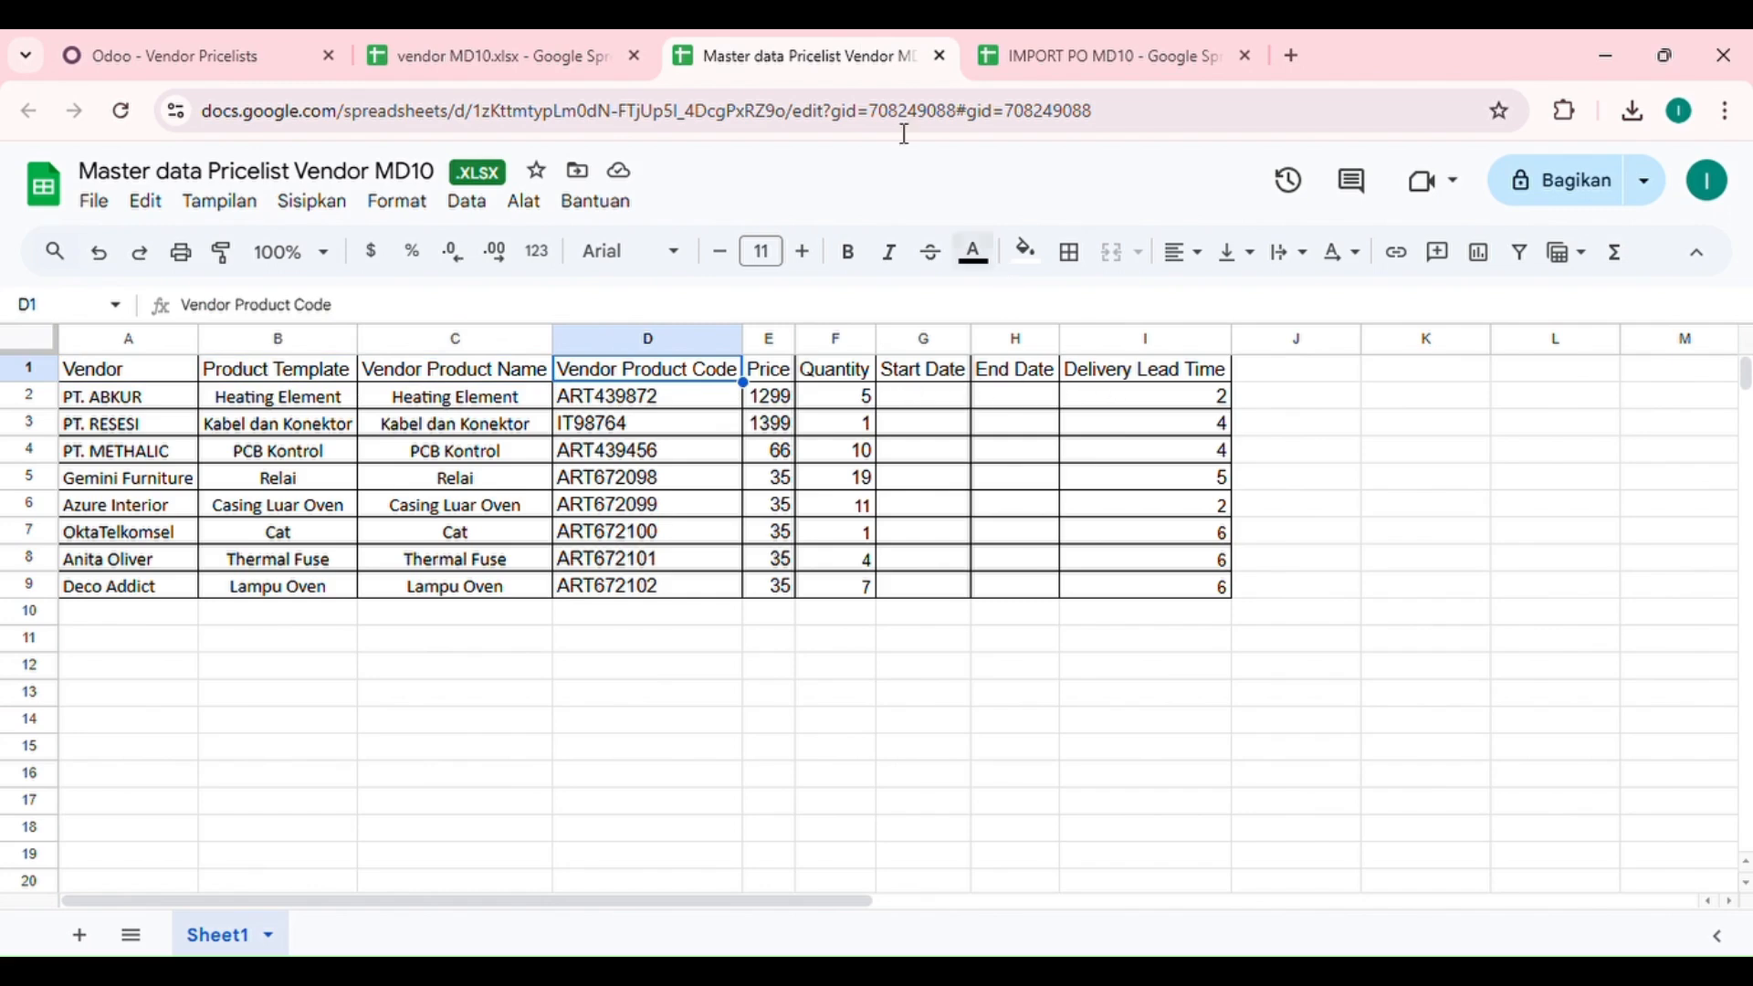
# Step: Switch back to Odoo and upload the "Master data Pricelist Vendor MD10.xlsx - Sheet1" file to the vendor pricelists import
pyautogui.click(266, 48)
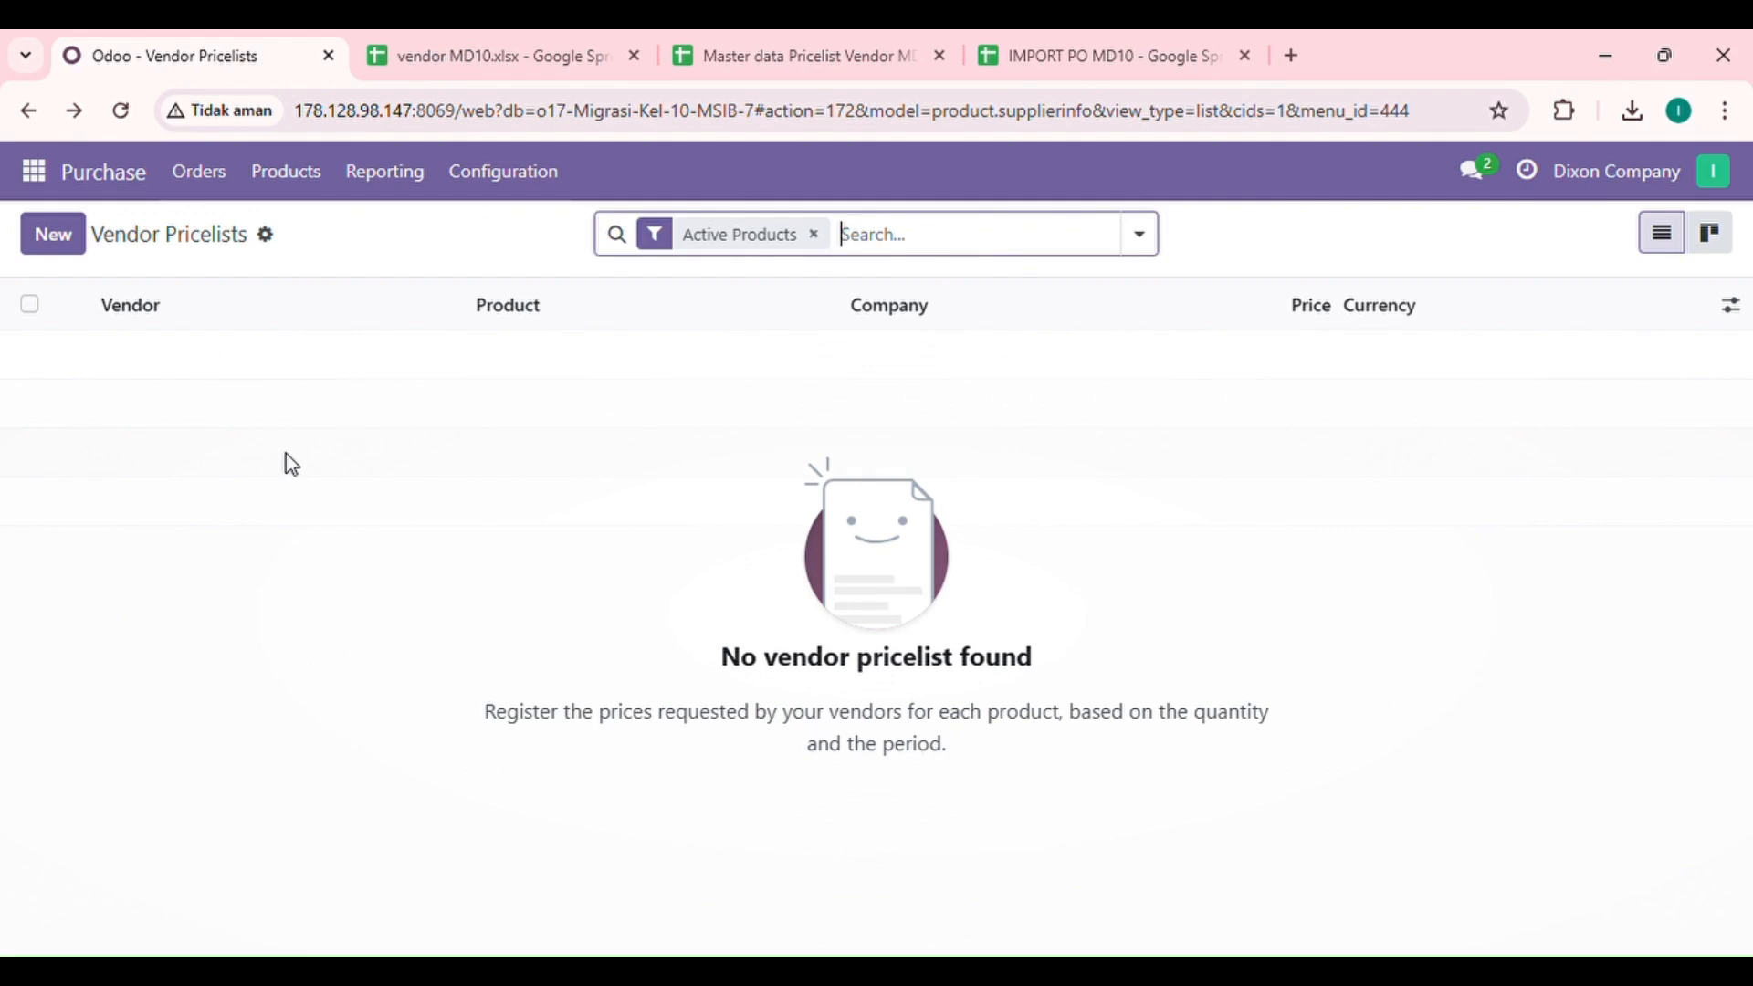
pyautogui.click(271, 238)
pyautogui.click(319, 279)
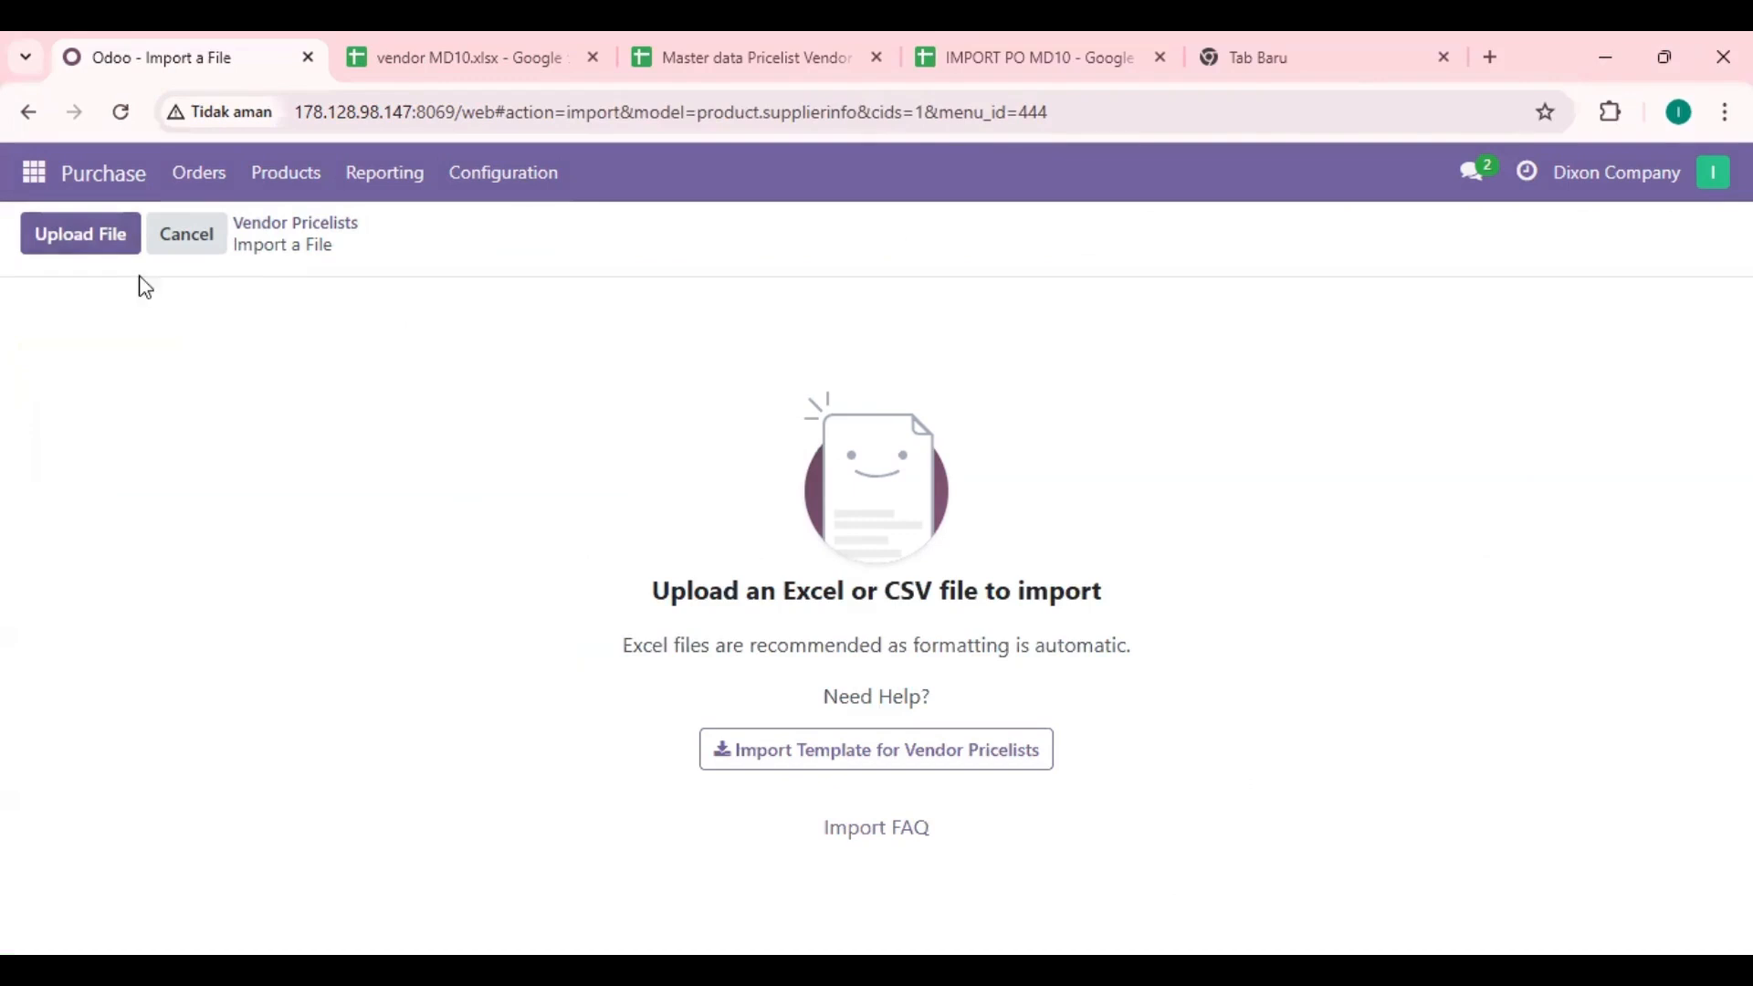
pyautogui.click(110, 244)
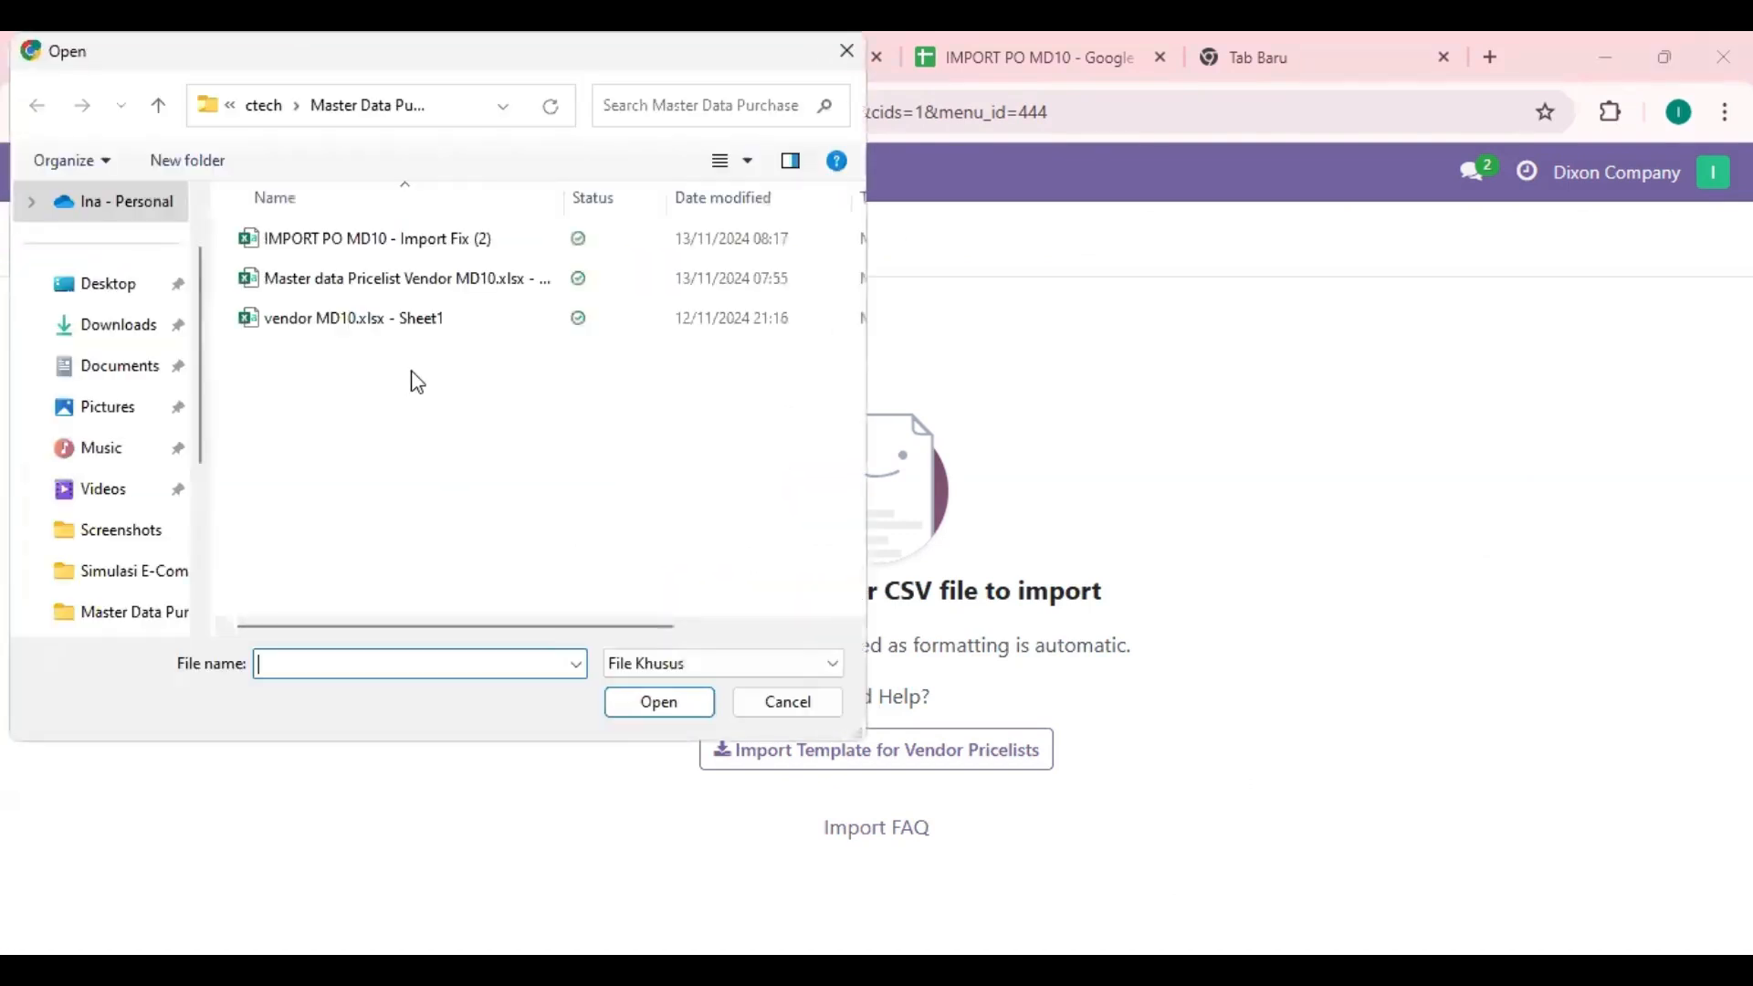
pyautogui.click(321, 283)
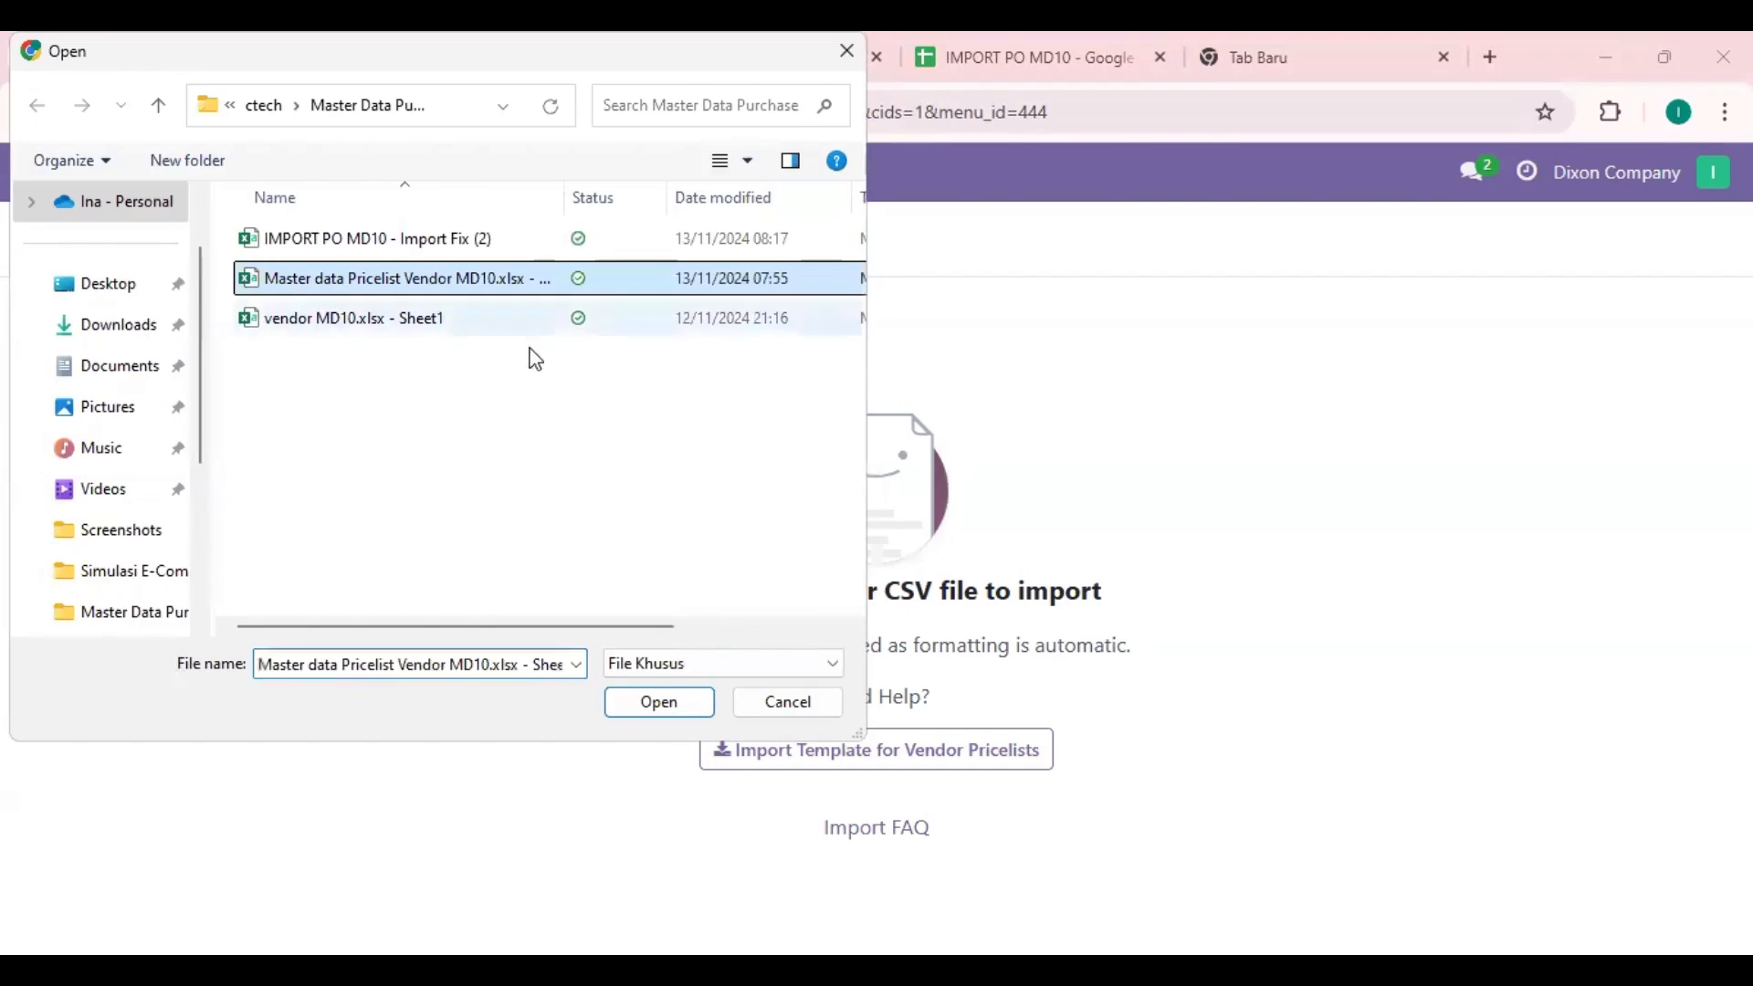
pyautogui.click(670, 696)
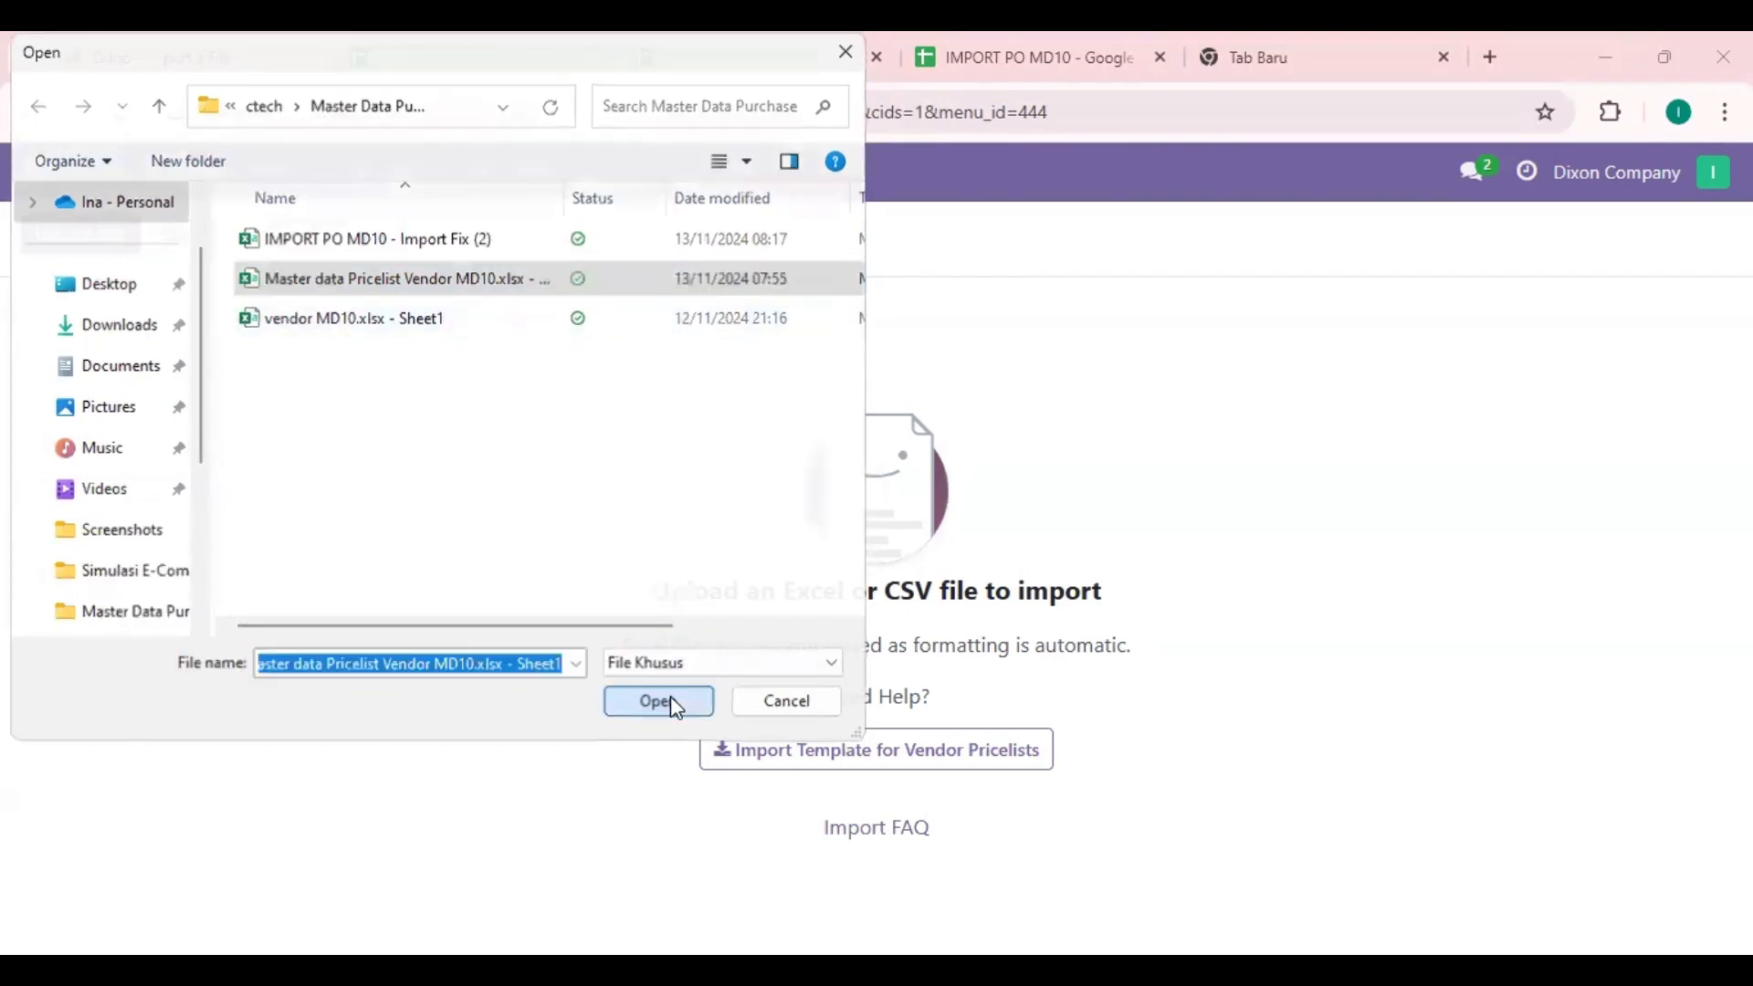
# Step: Check the column-to-field mapping of the pricelist file, test it and import the vendor pricelists
pyautogui.scroll(-1, 561, 570)
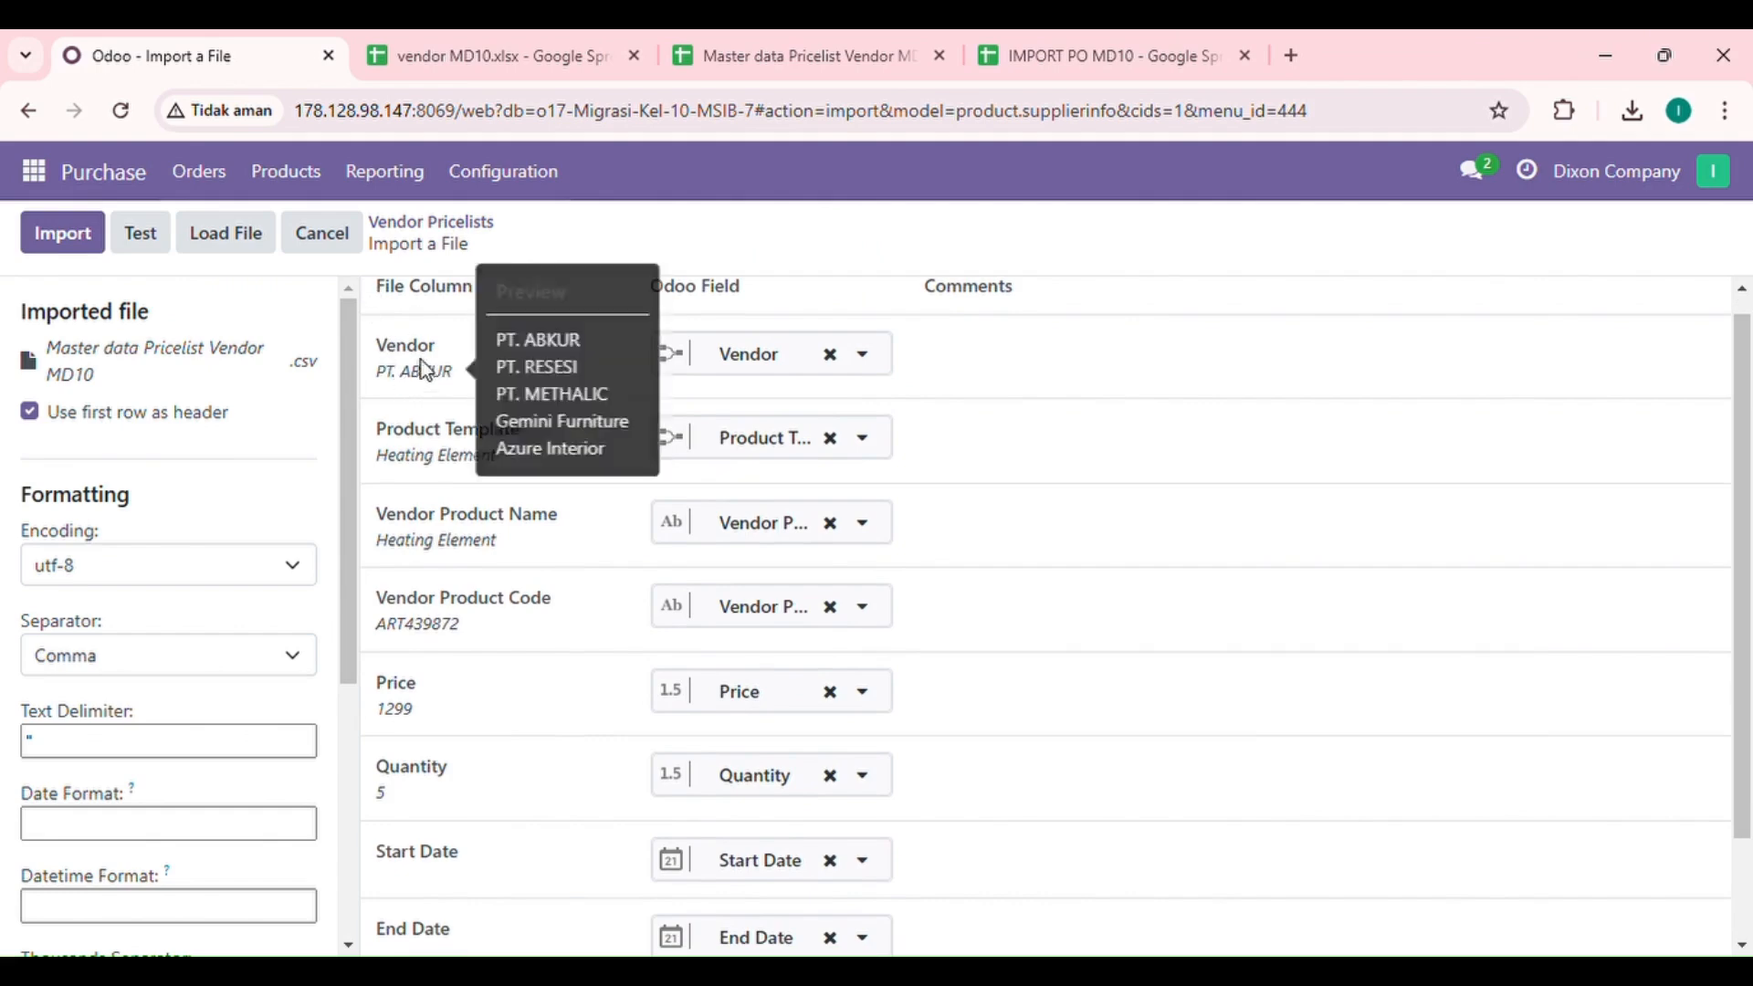
pyautogui.scroll(-1, 459, 446)
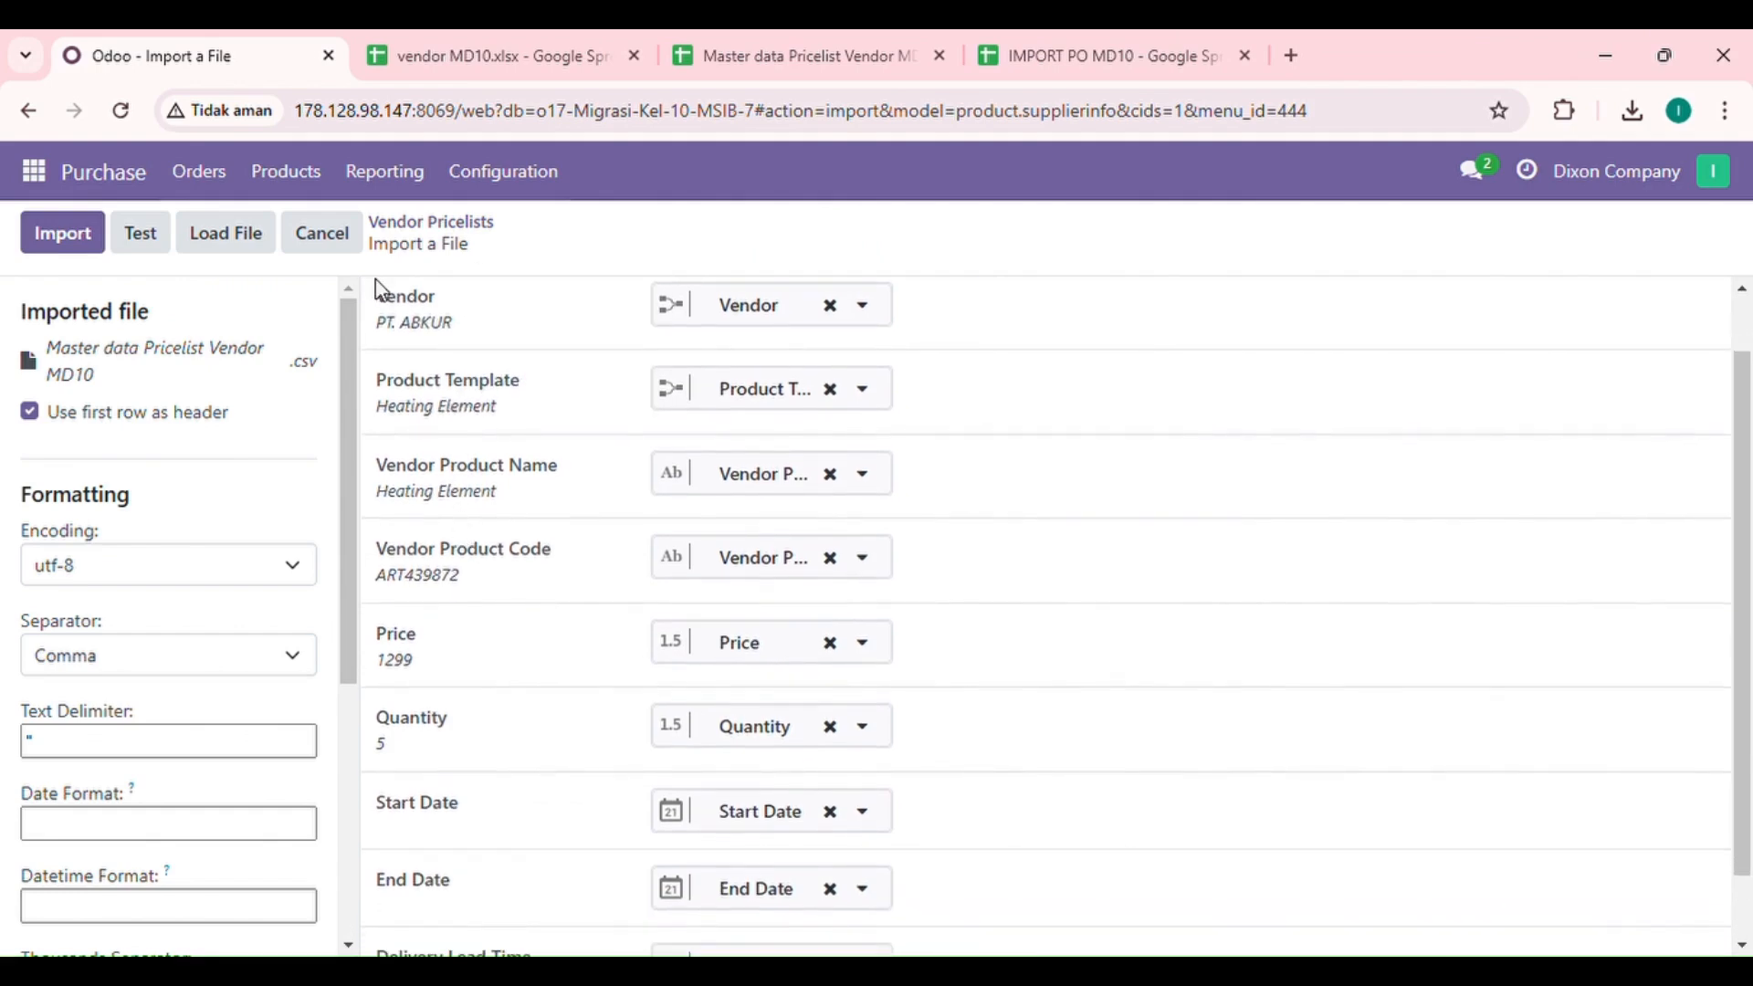
pyautogui.scroll(-2, 422, 473)
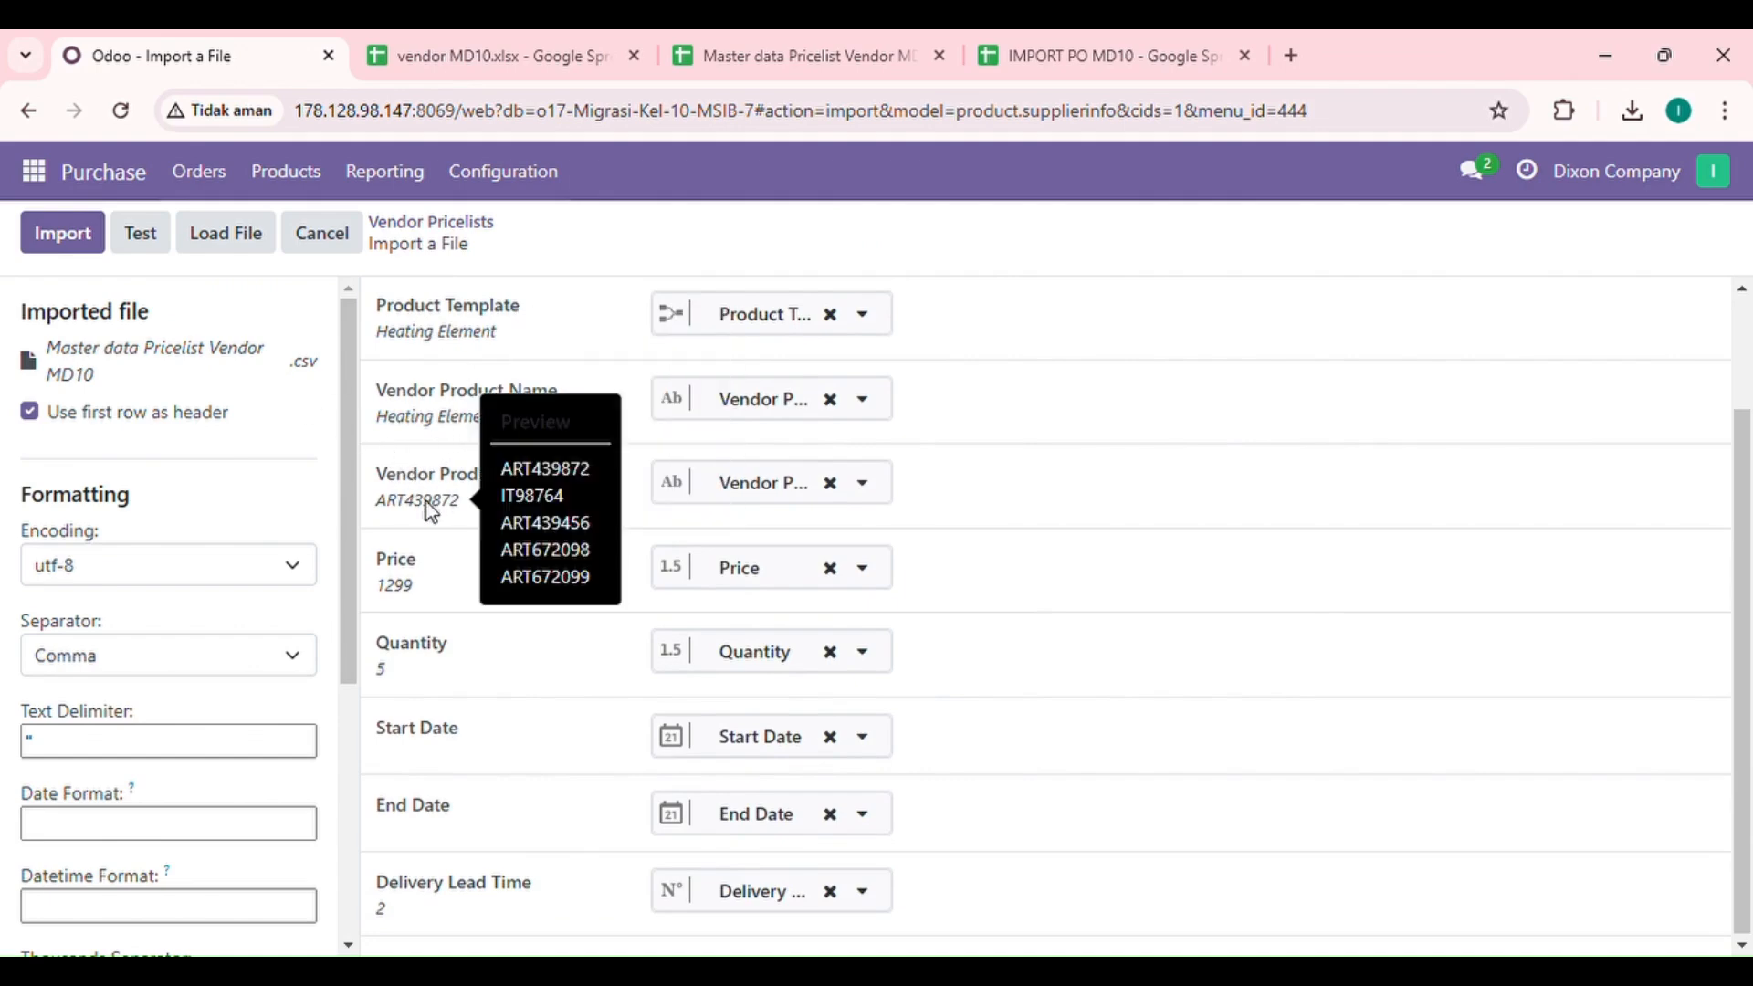
pyautogui.scroll(1, 508, 683)
pyautogui.scroll(2, 508, 683)
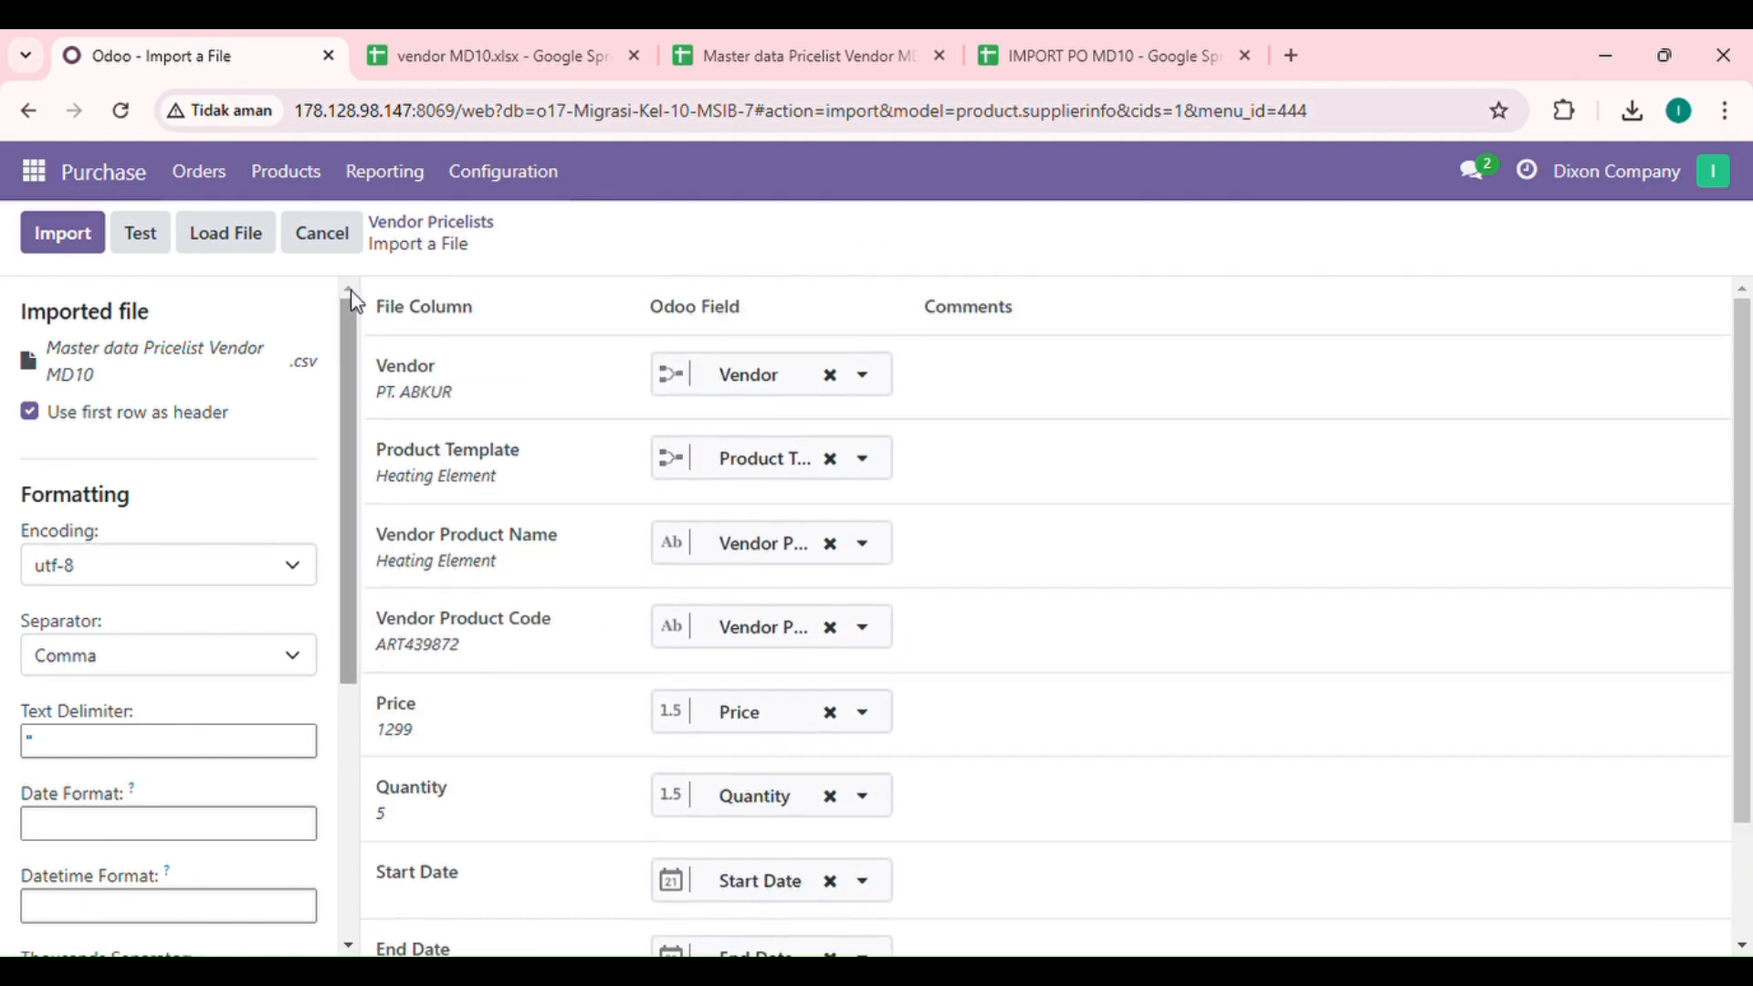
pyautogui.click(142, 236)
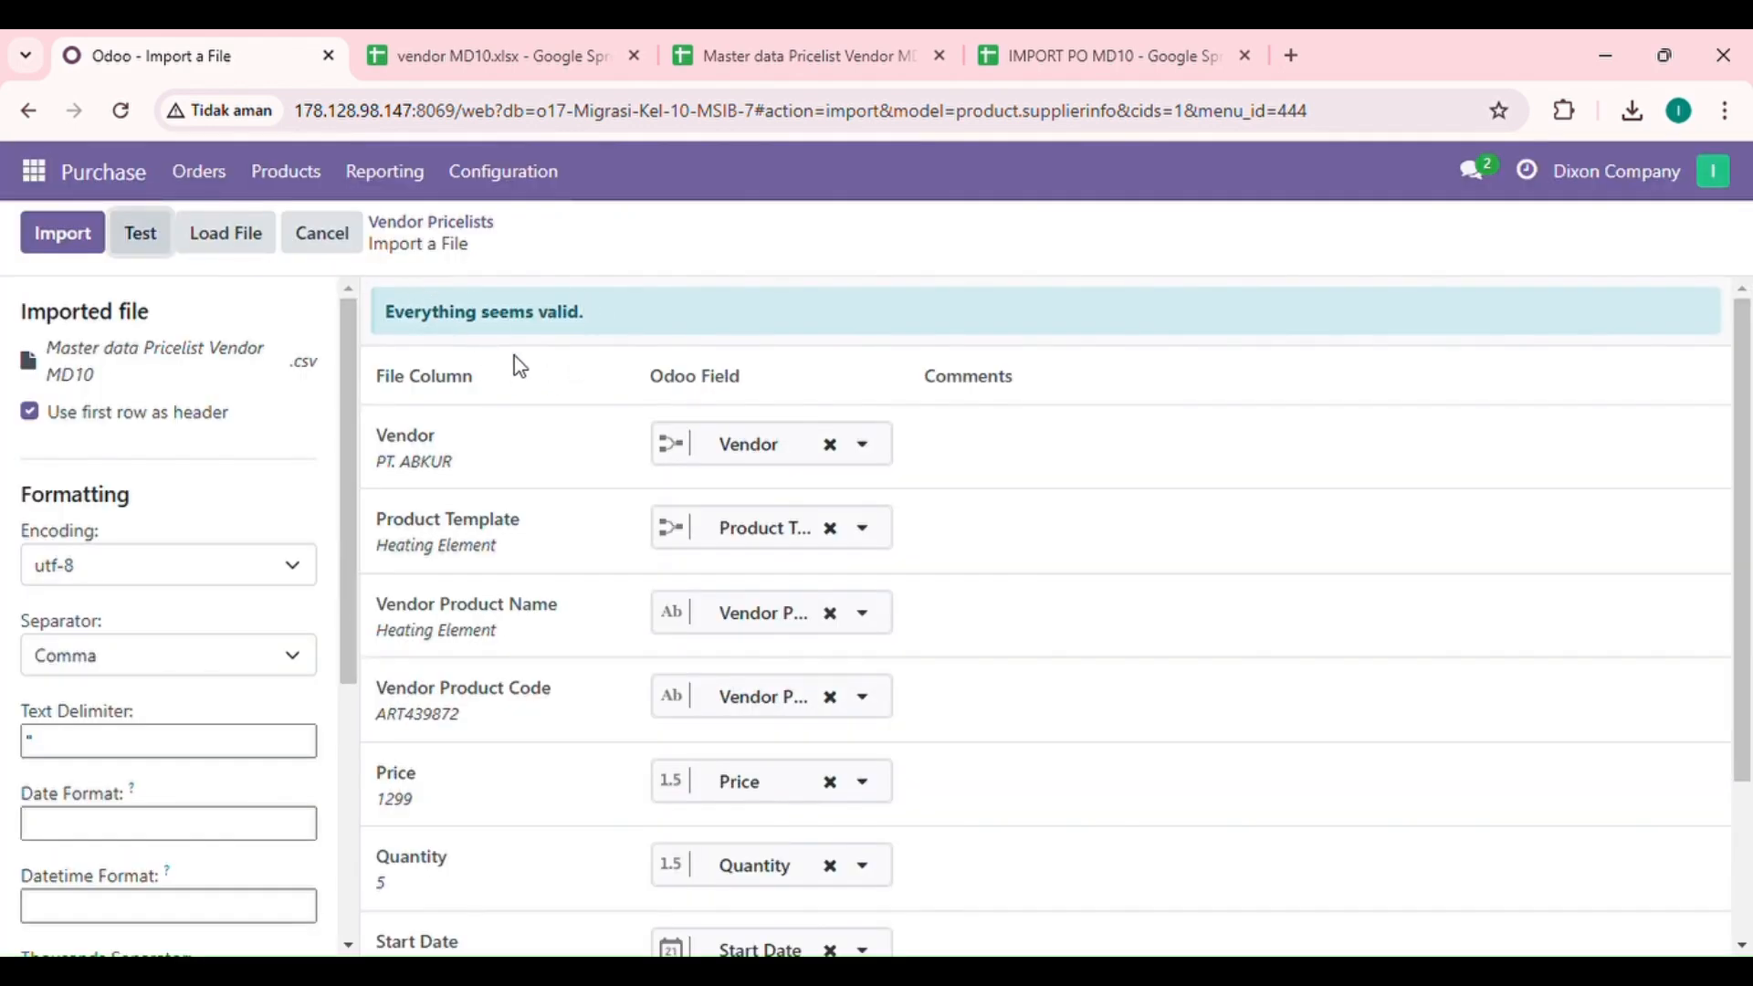
pyautogui.scroll(-2, 559, 657)
pyautogui.scroll(2, 561, 659)
pyautogui.click(61, 233)
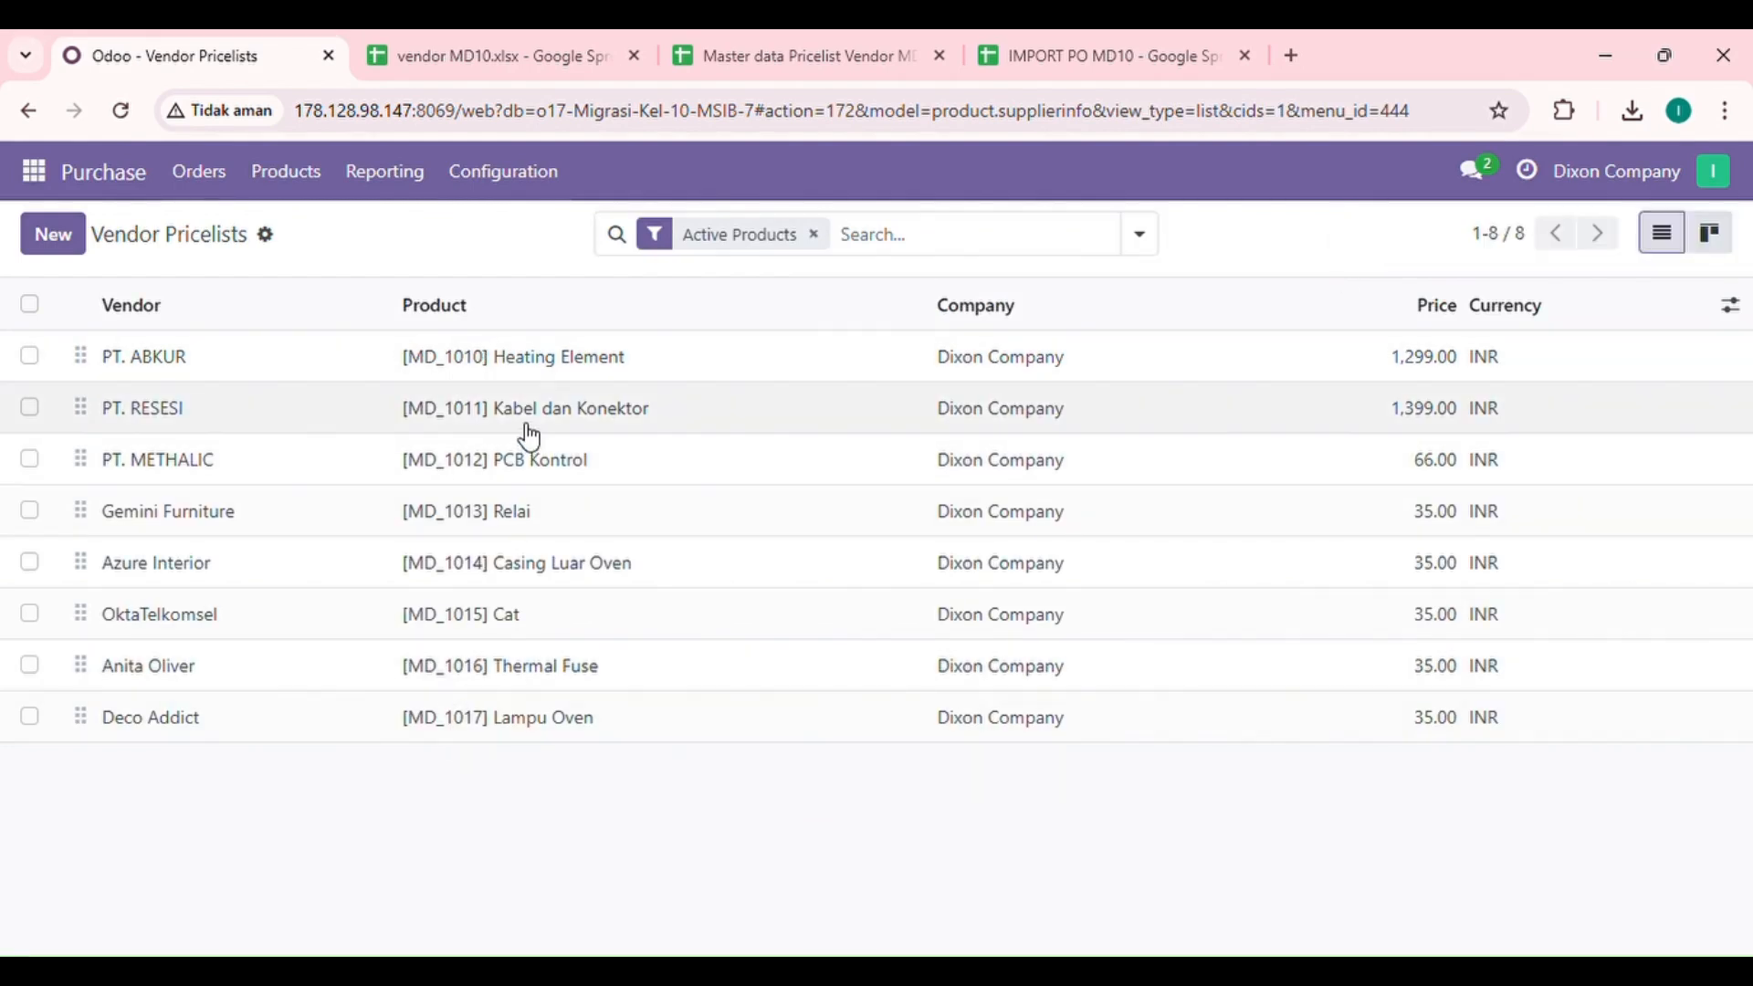
# Step: Sort the vendor pricelists by currency and open the Requests for Quotation list
pyautogui.click(1506, 305)
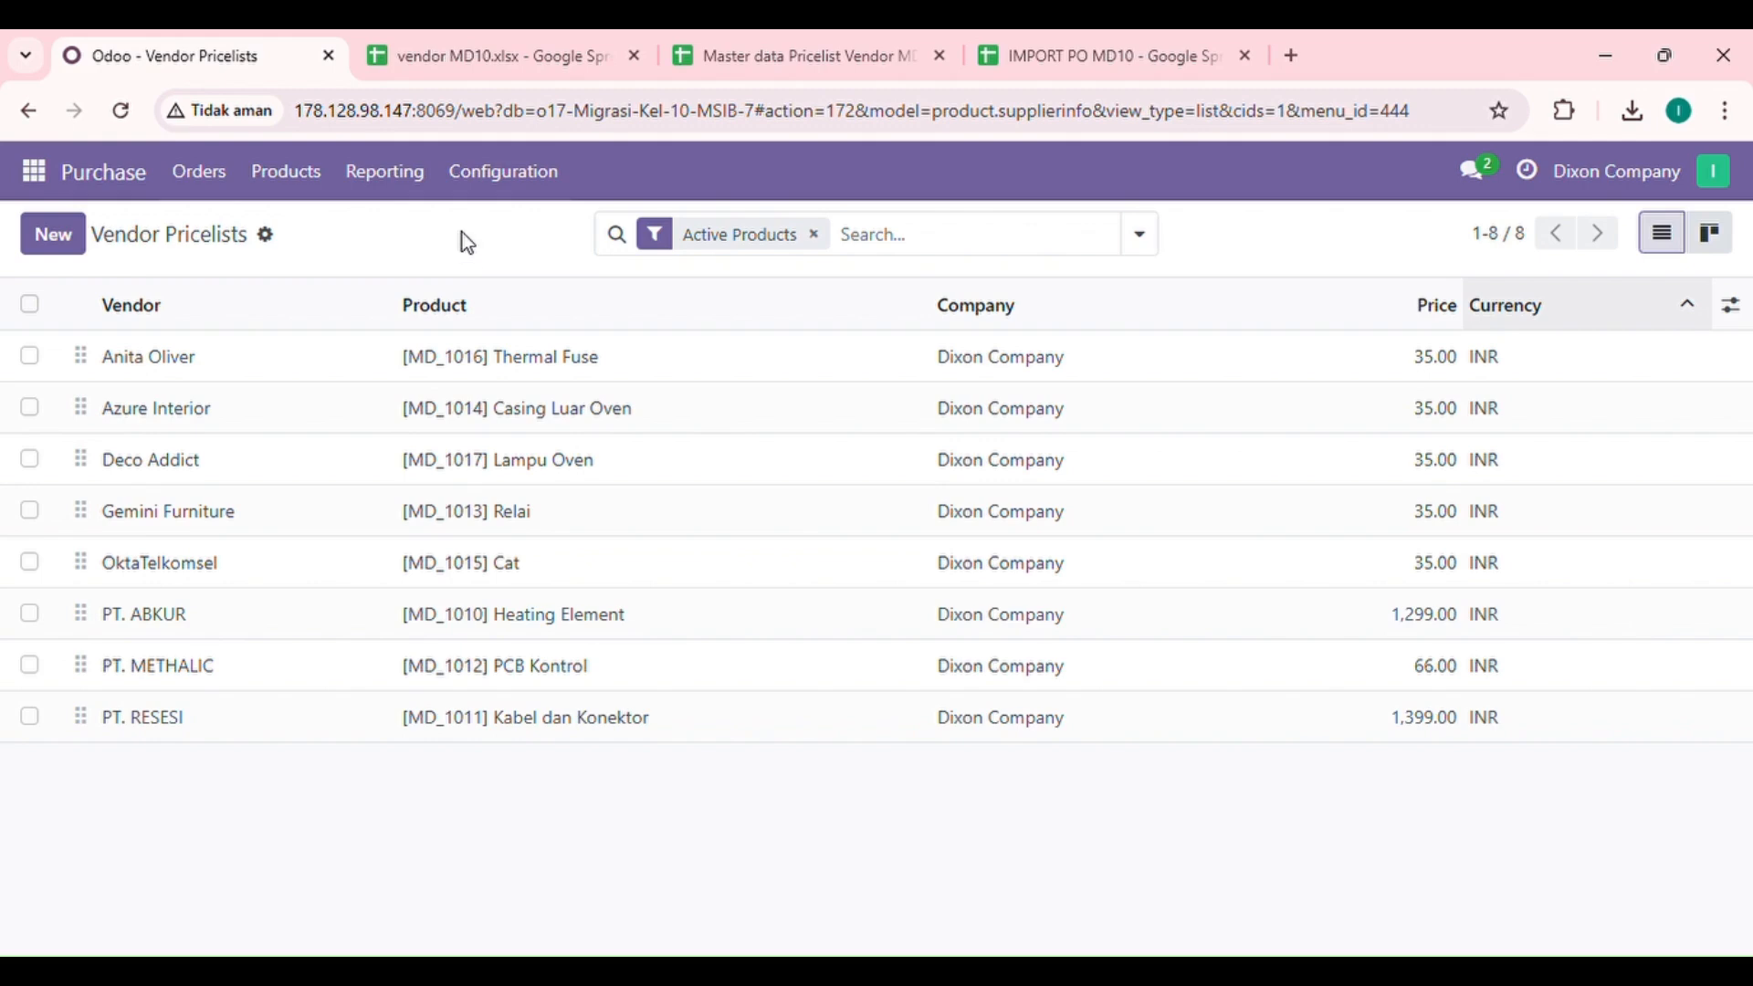
pyautogui.click(99, 180)
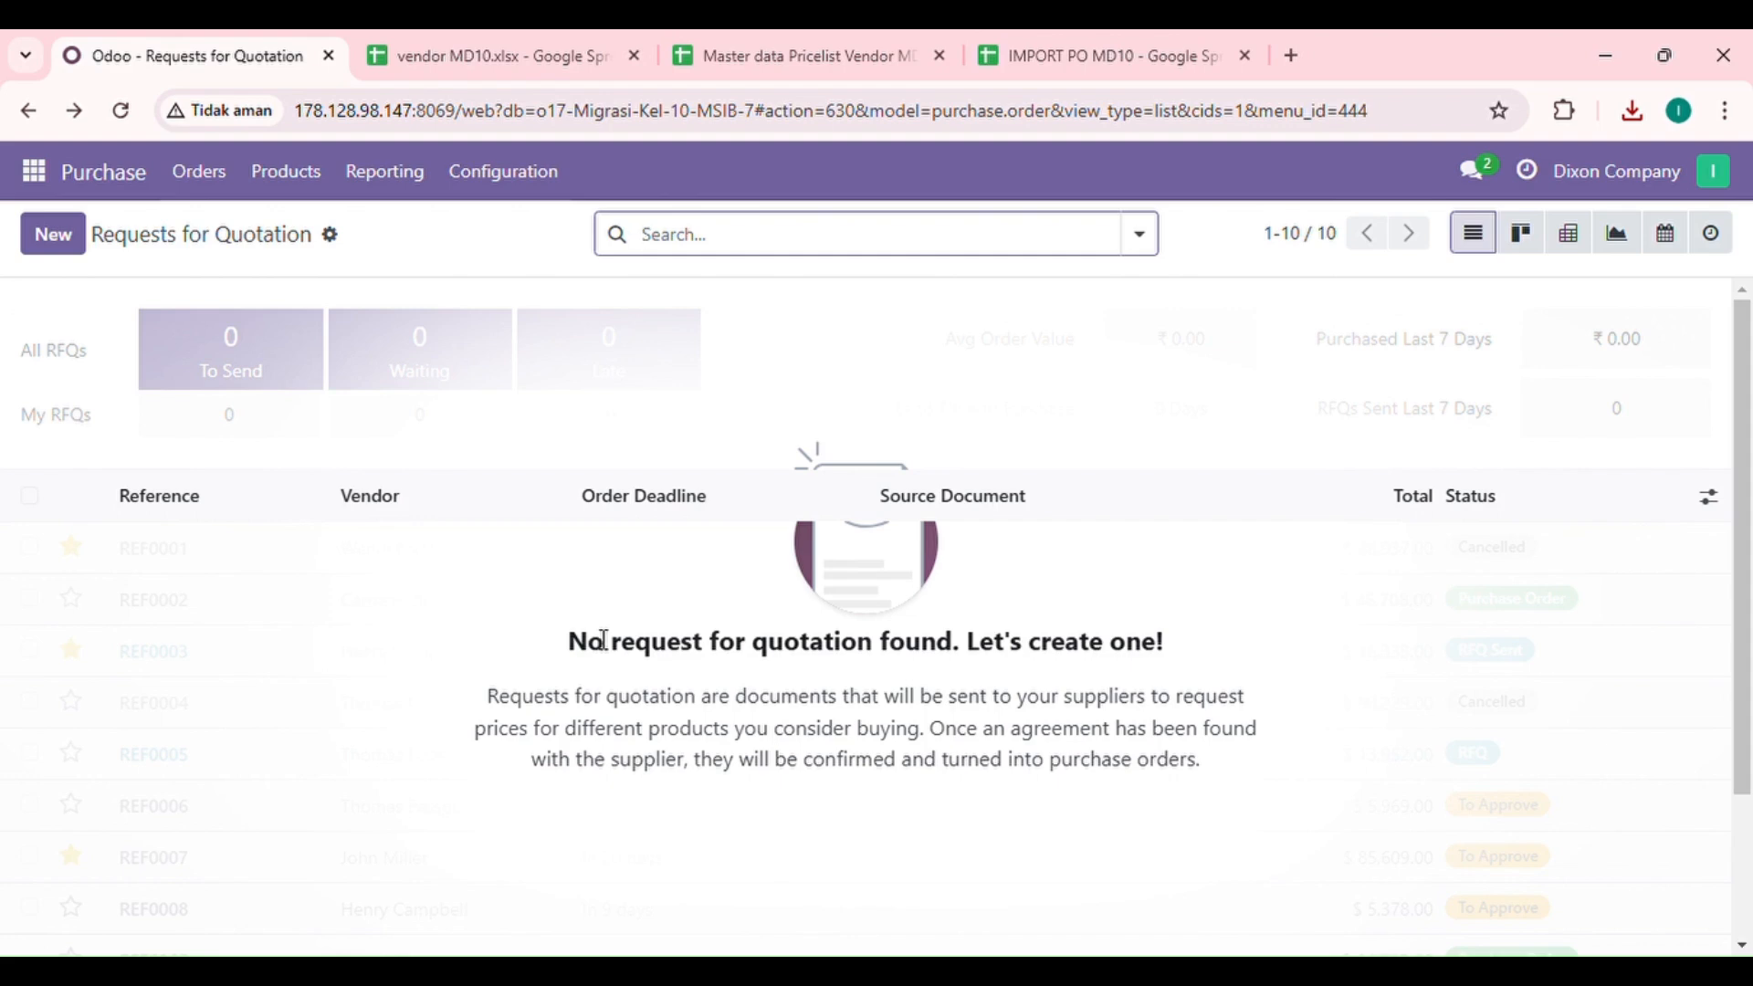
# Step: Review the order reference, vendor, deadline and order line columns in the IMPORT PO MD10 Google Sheets file
pyautogui.click(1110, 65)
pyautogui.click(598, 592)
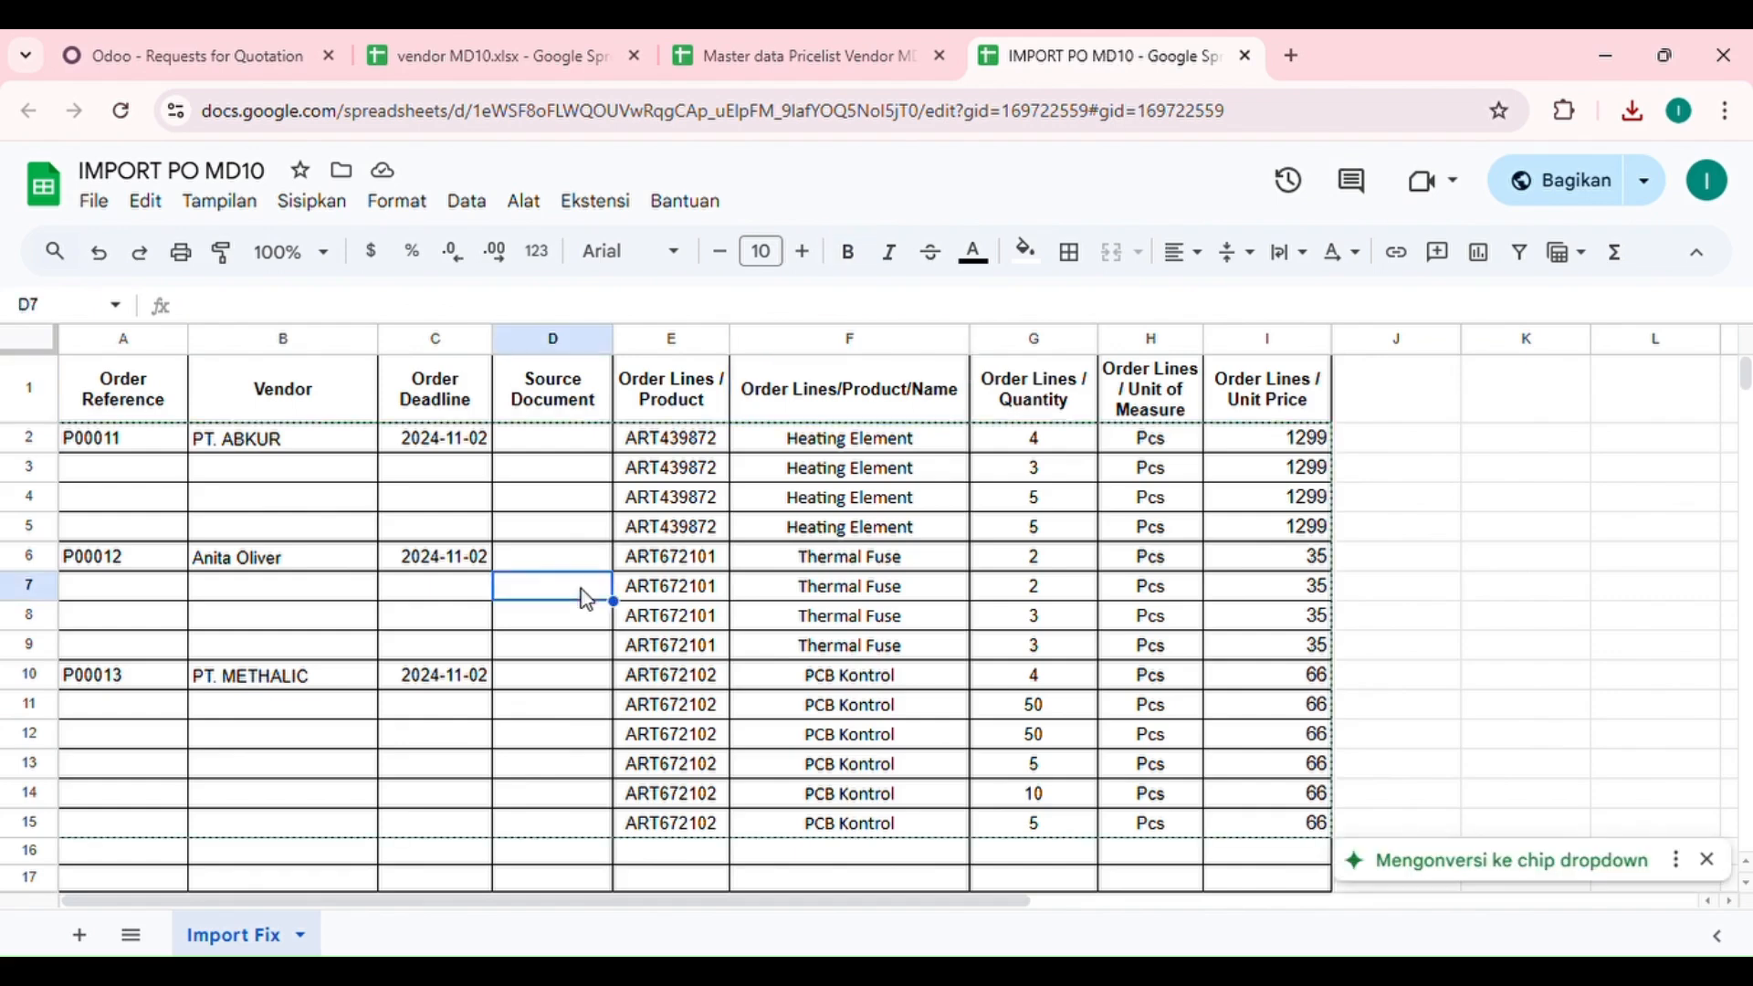
pyautogui.click(75, 407)
pyautogui.click(286, 385)
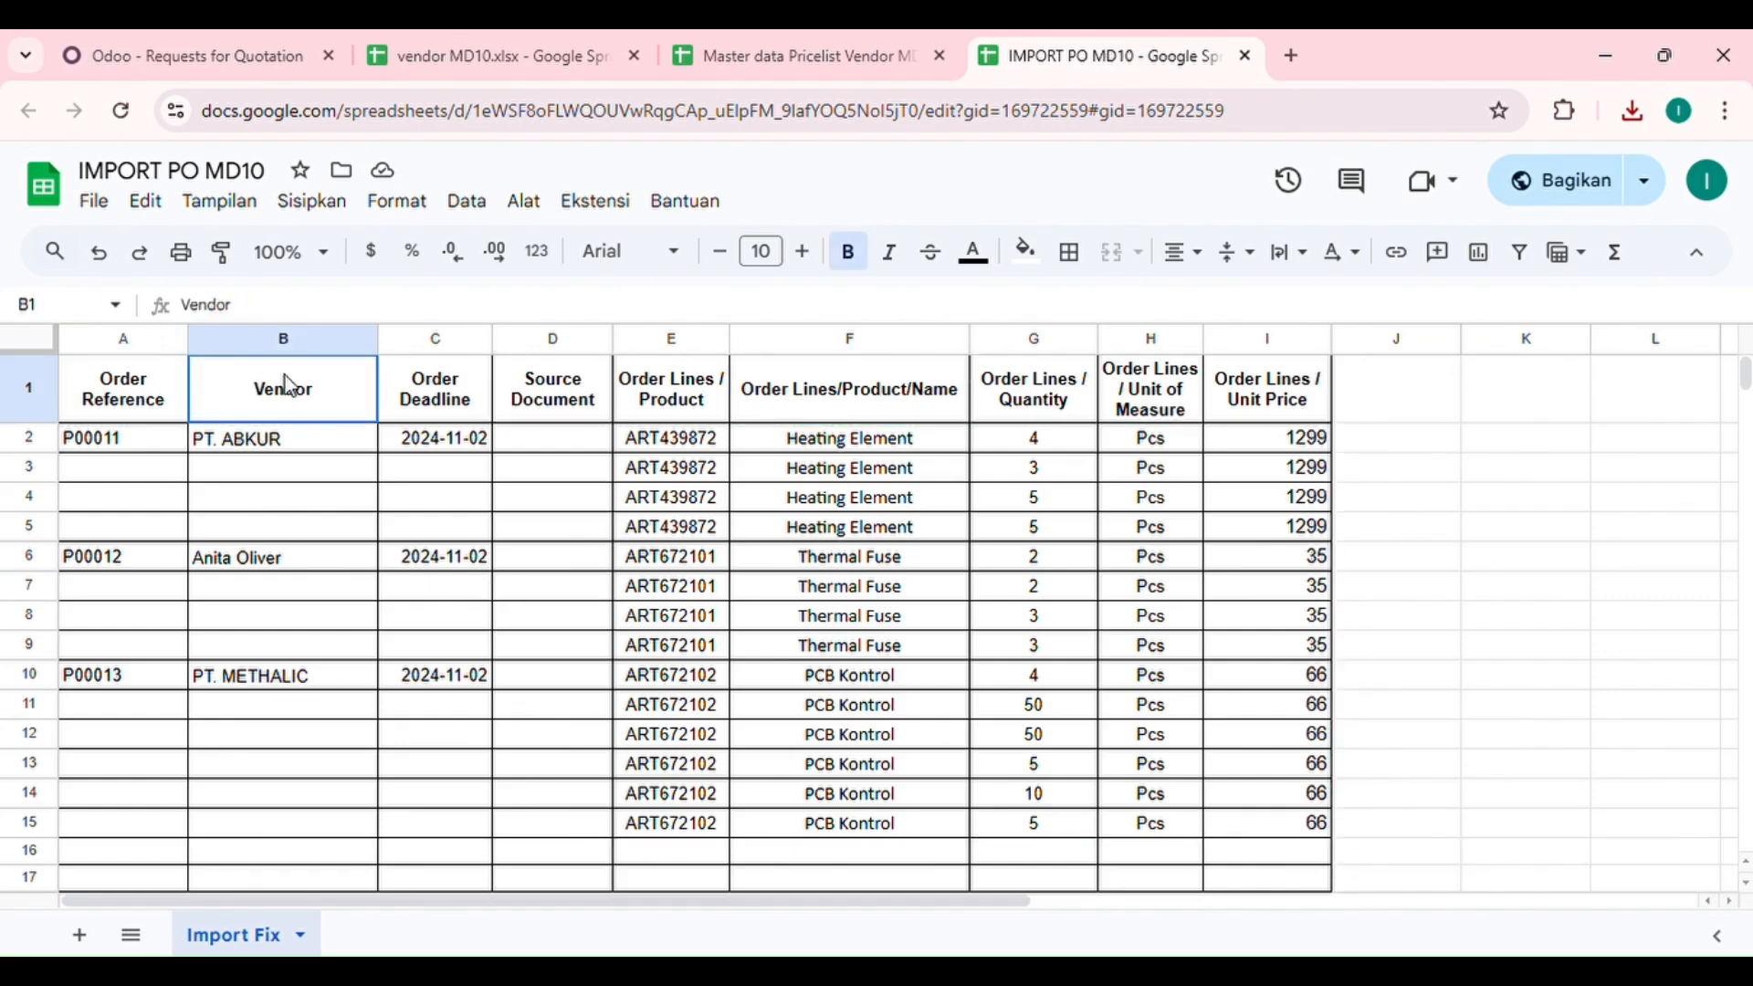
pyautogui.click(452, 395)
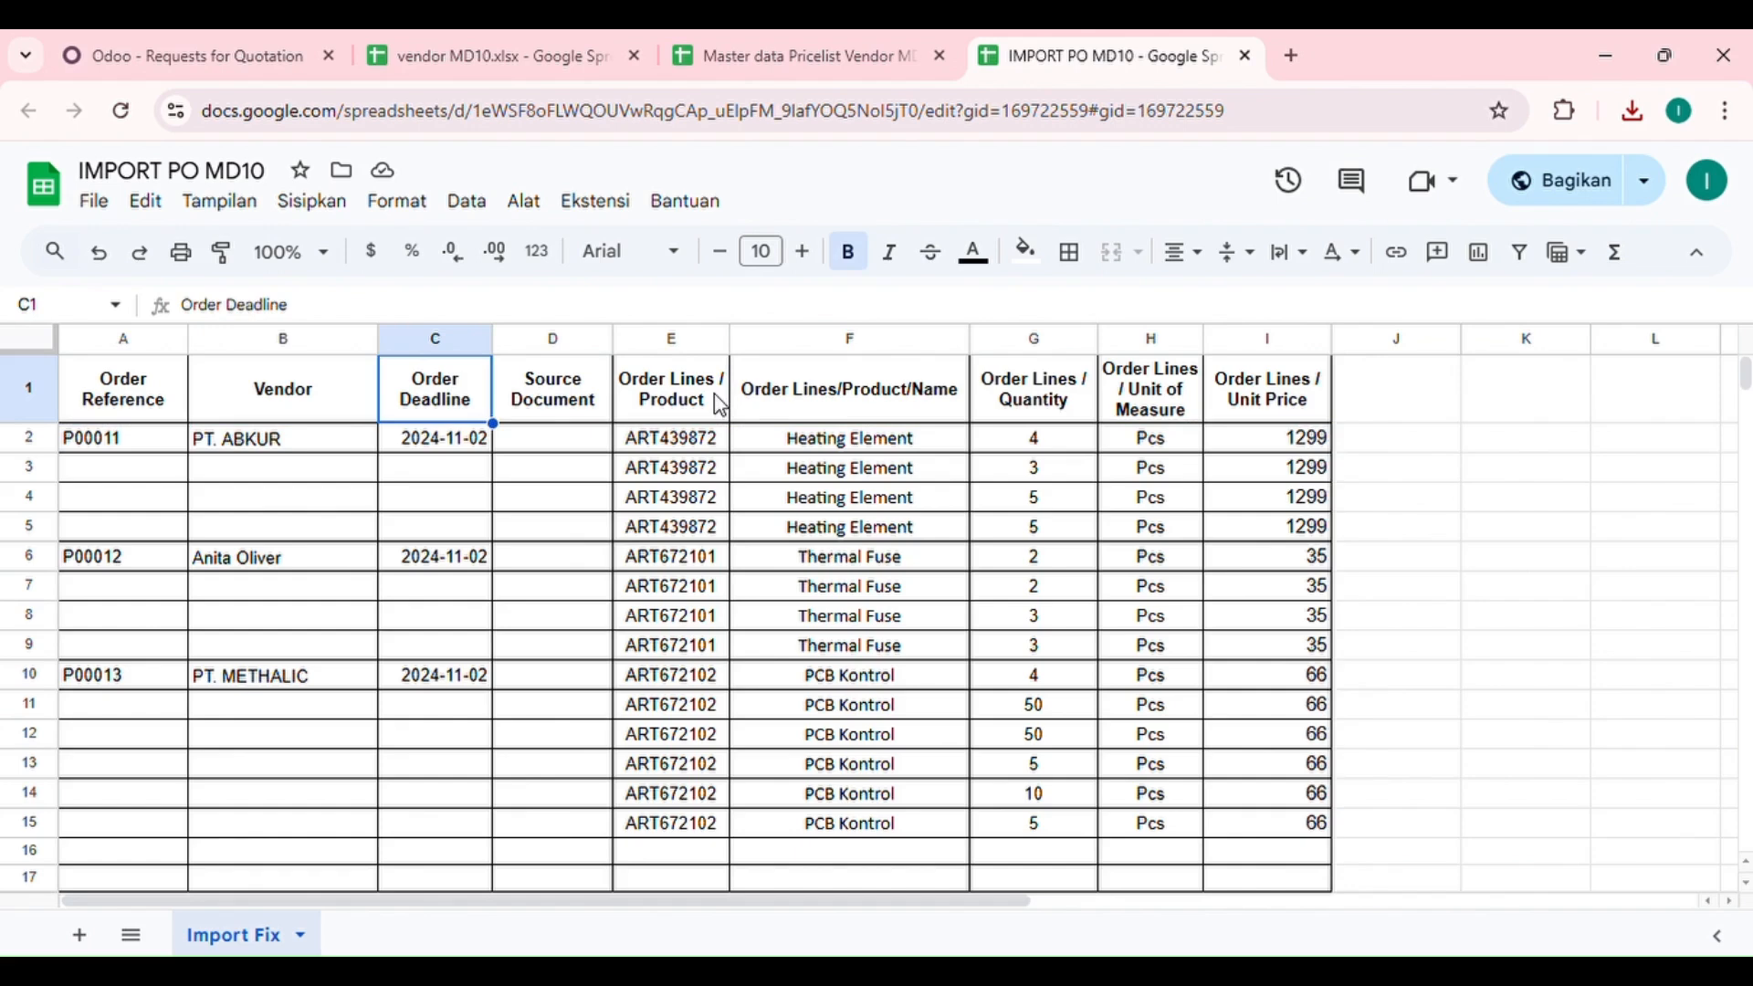
pyautogui.click(878, 411)
pyautogui.click(1068, 398)
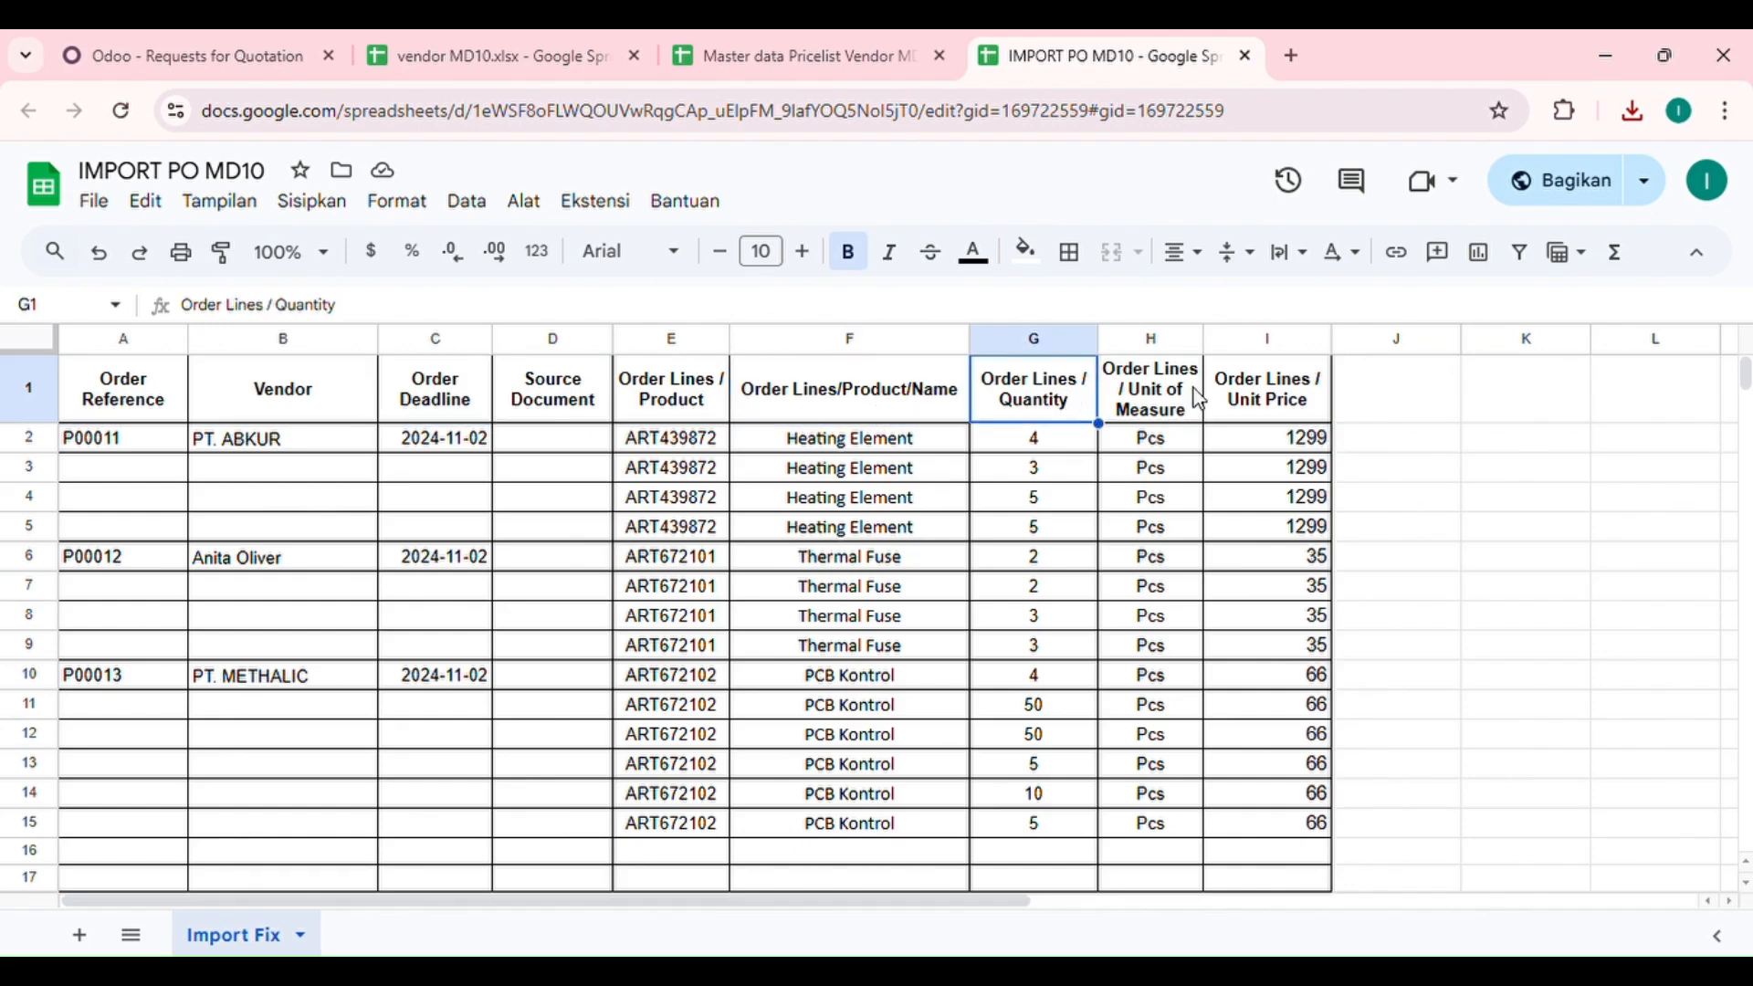
pyautogui.click(1278, 402)
# Step: Switch back to Odoo and upload the "IMPORT PO MD10 - Import Fix (2)" file to the requests for quotation import
pyautogui.click(179, 36)
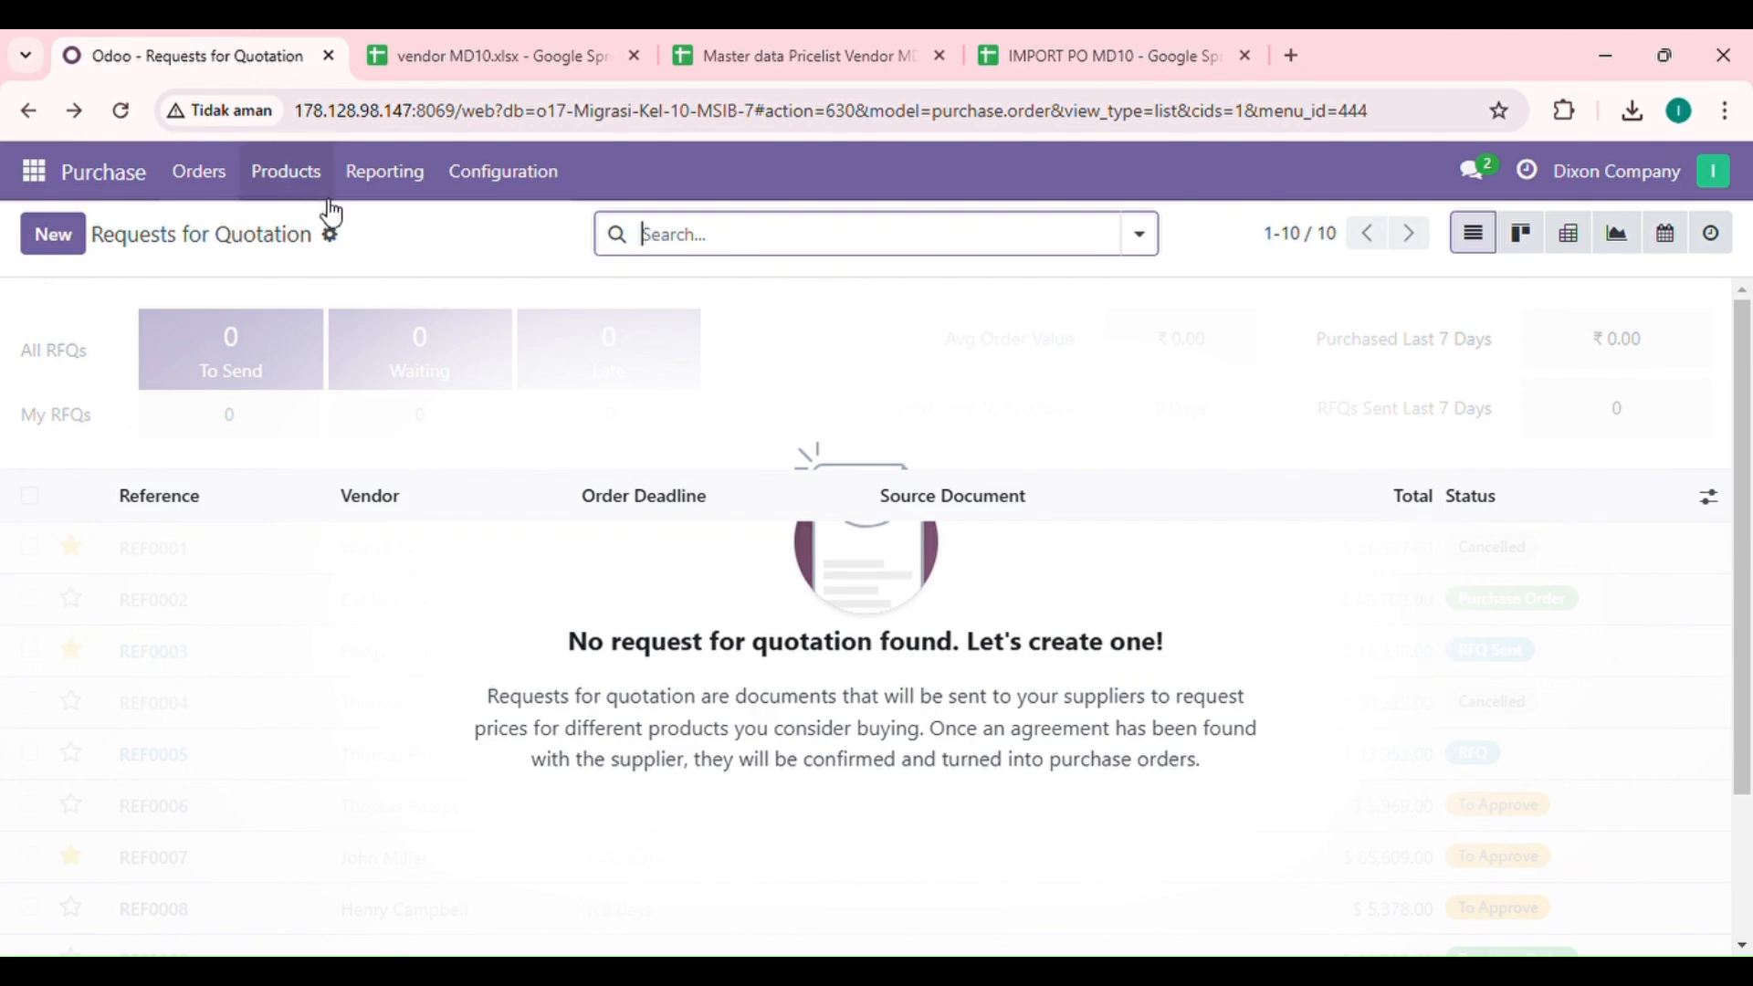
pyautogui.click(333, 238)
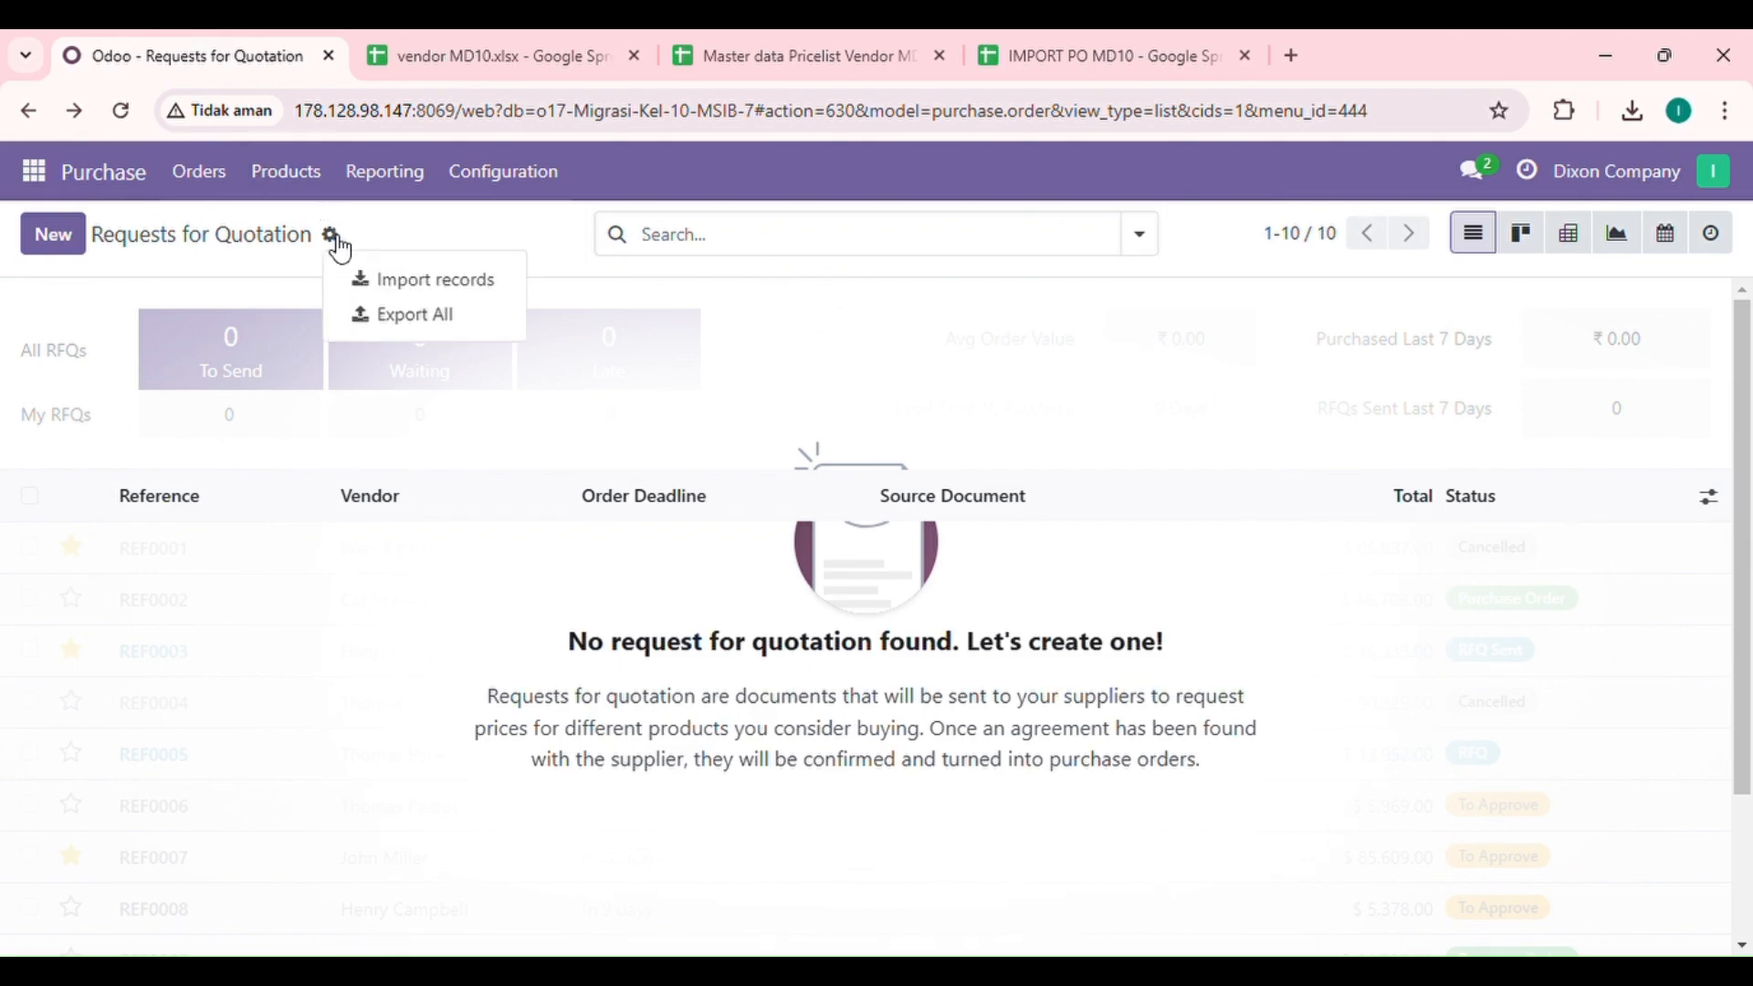
pyautogui.click(410, 280)
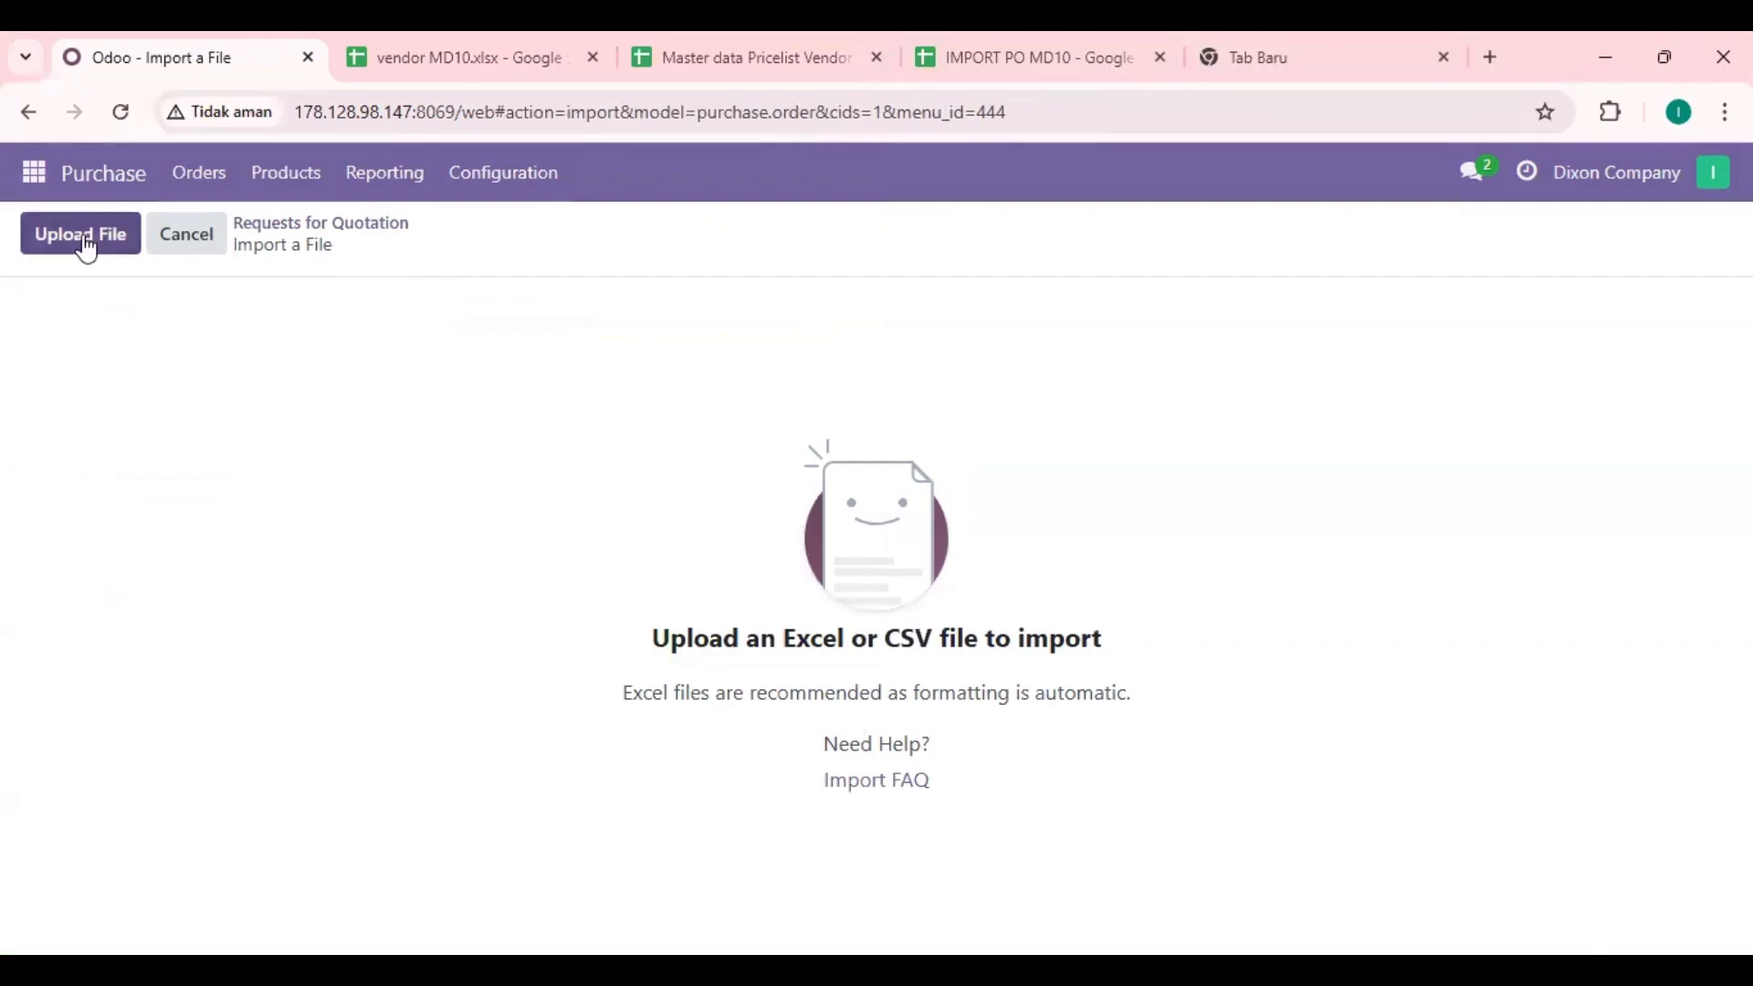
pyautogui.click(128, 230)
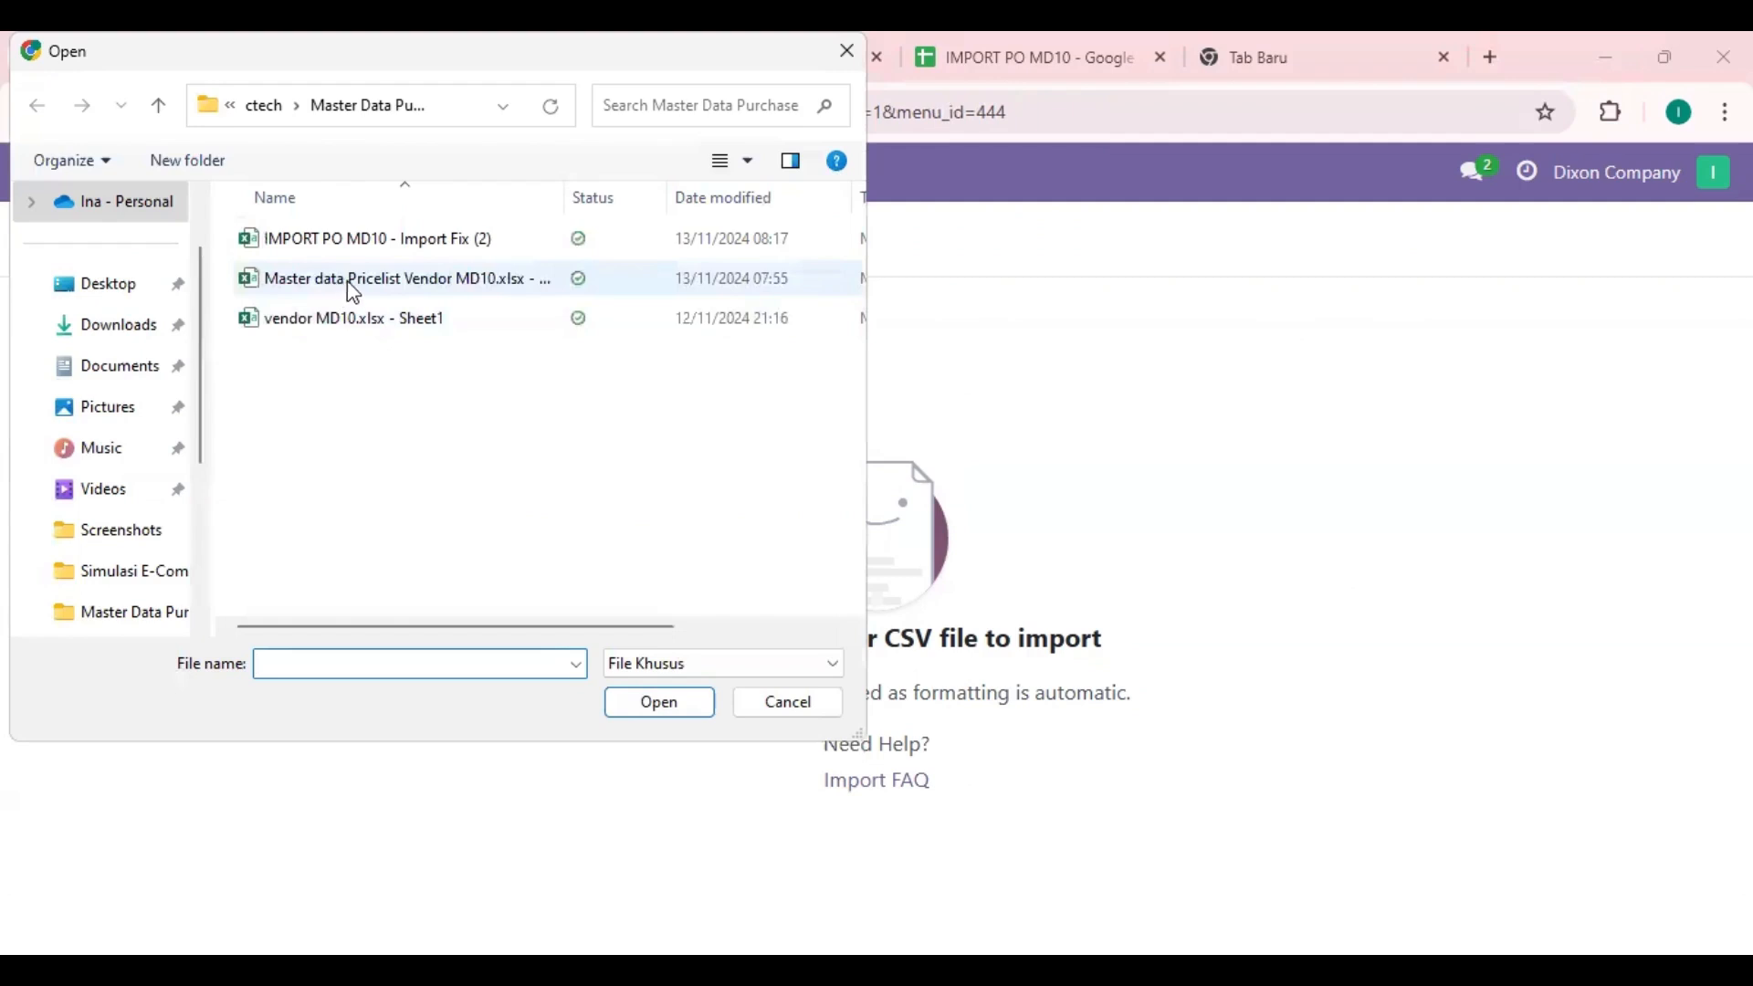
pyautogui.click(397, 248)
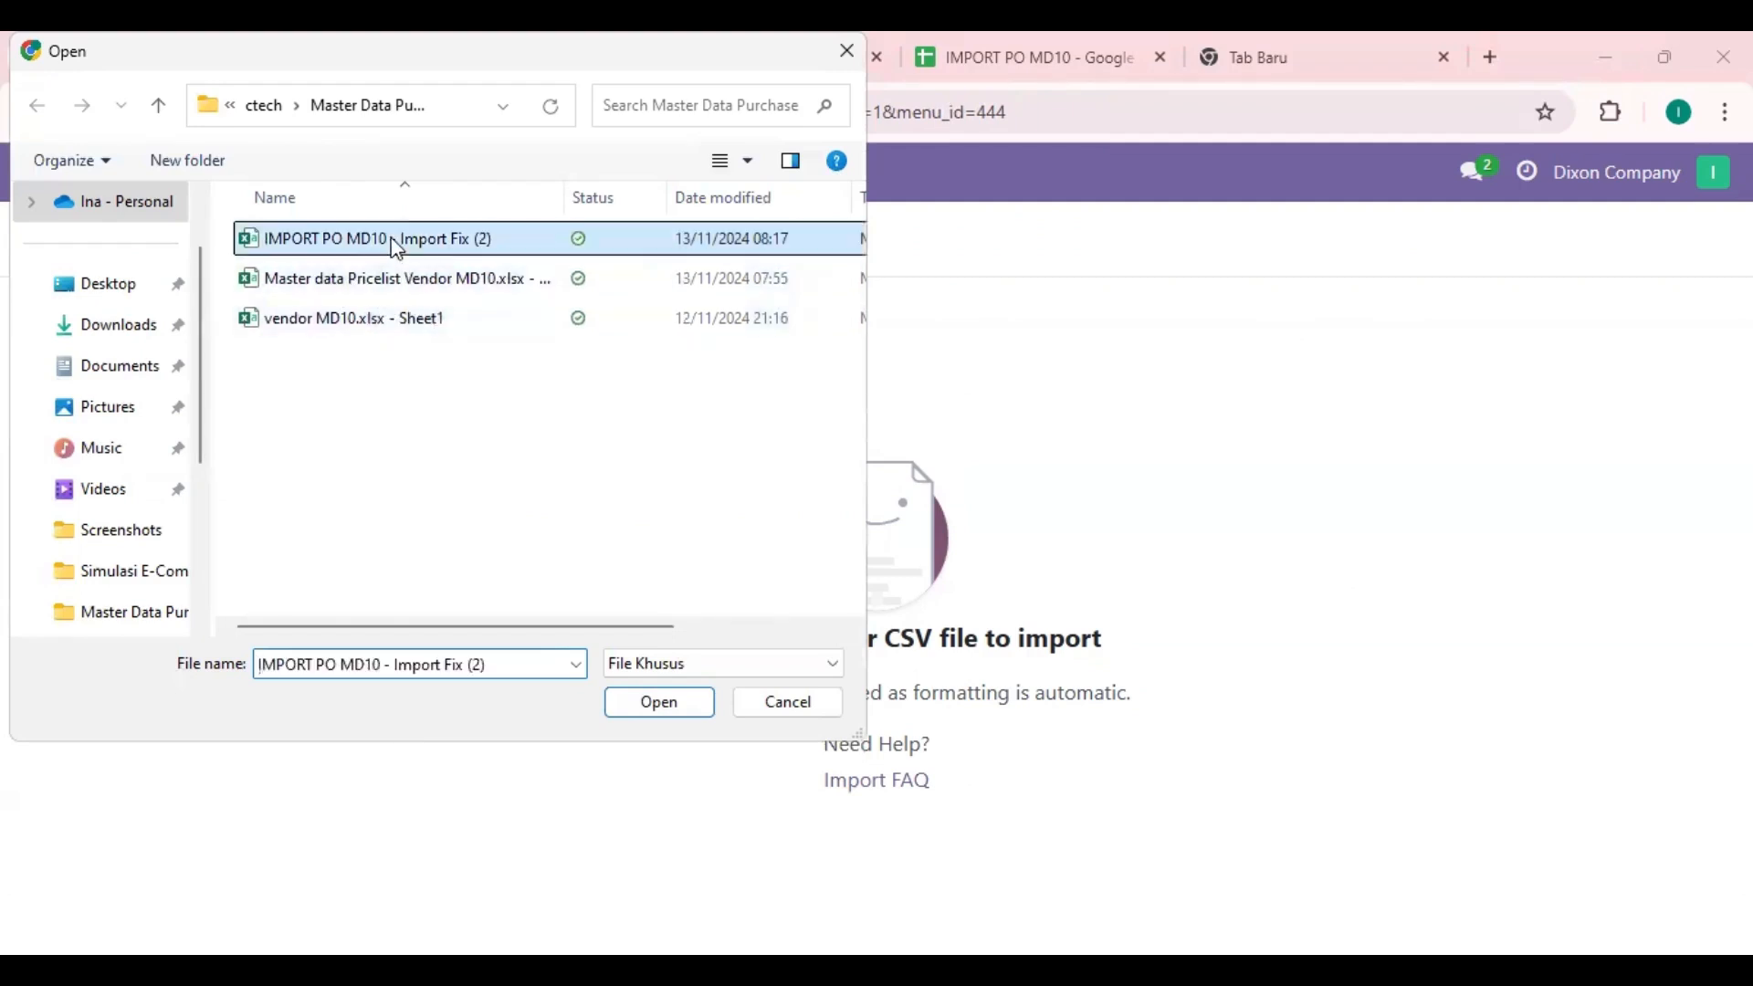
pyautogui.click(657, 710)
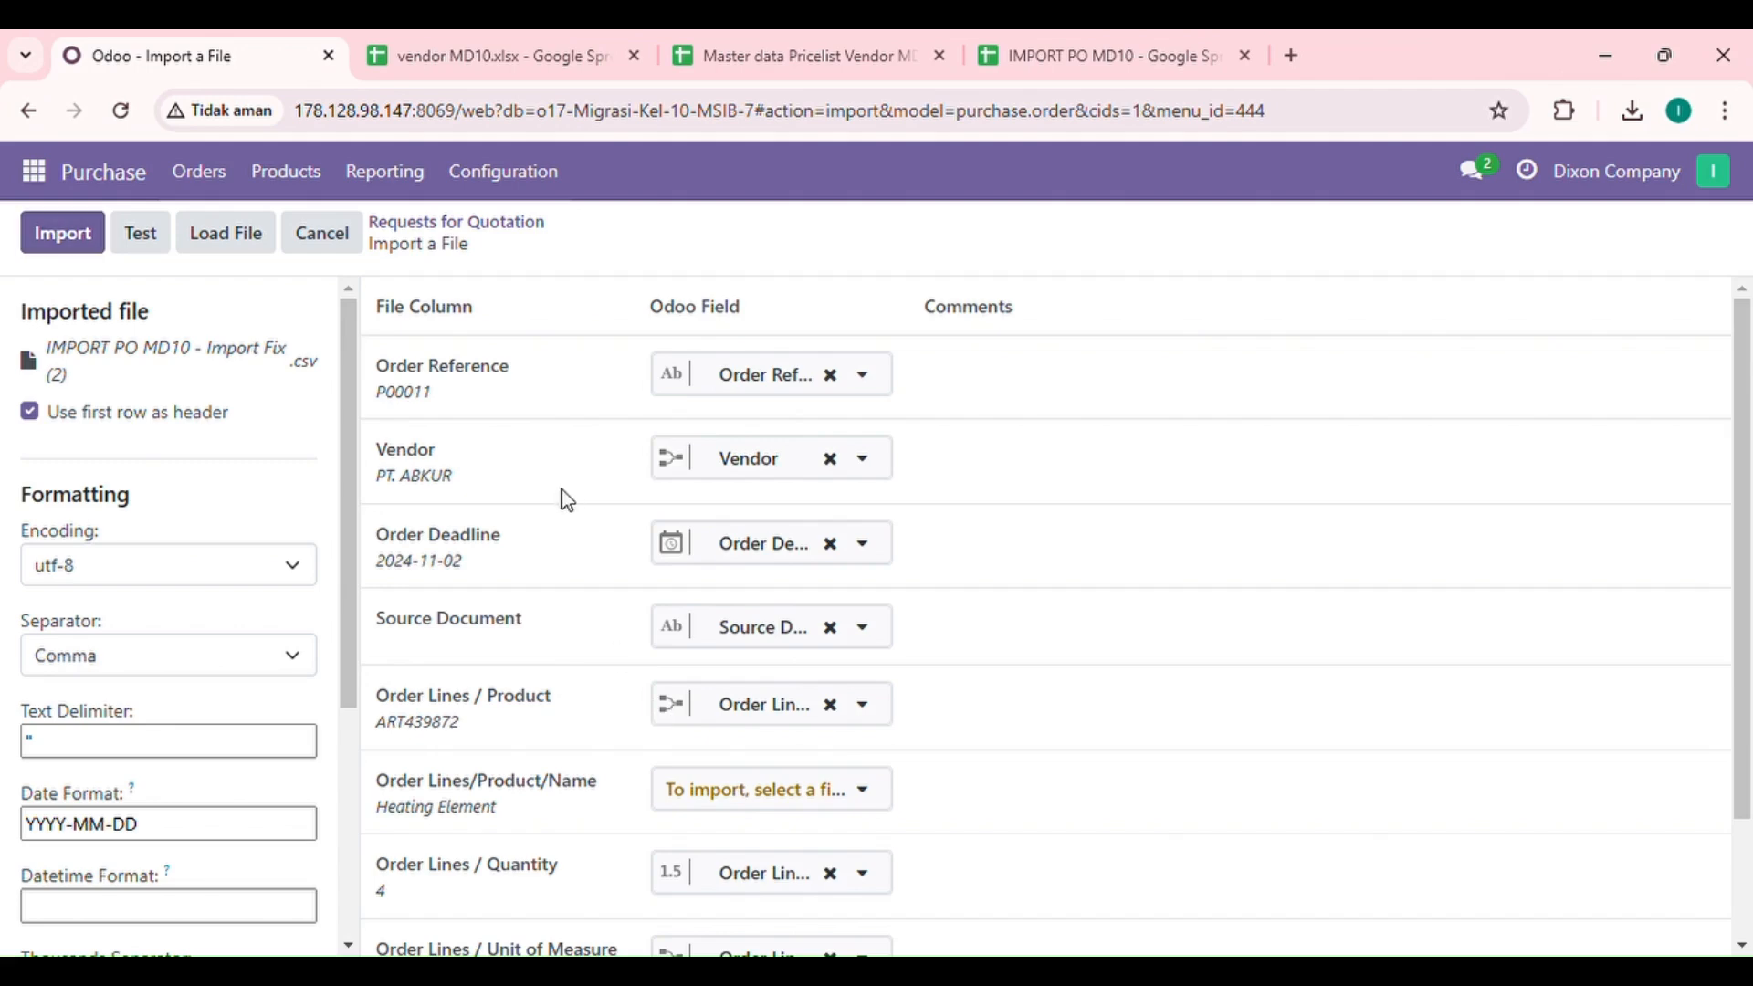
# Step: Search the import fields for "product" and map the Order Lines/Product/Name file column to Order Lines / Product
pyautogui.scroll(-2, 564, 499)
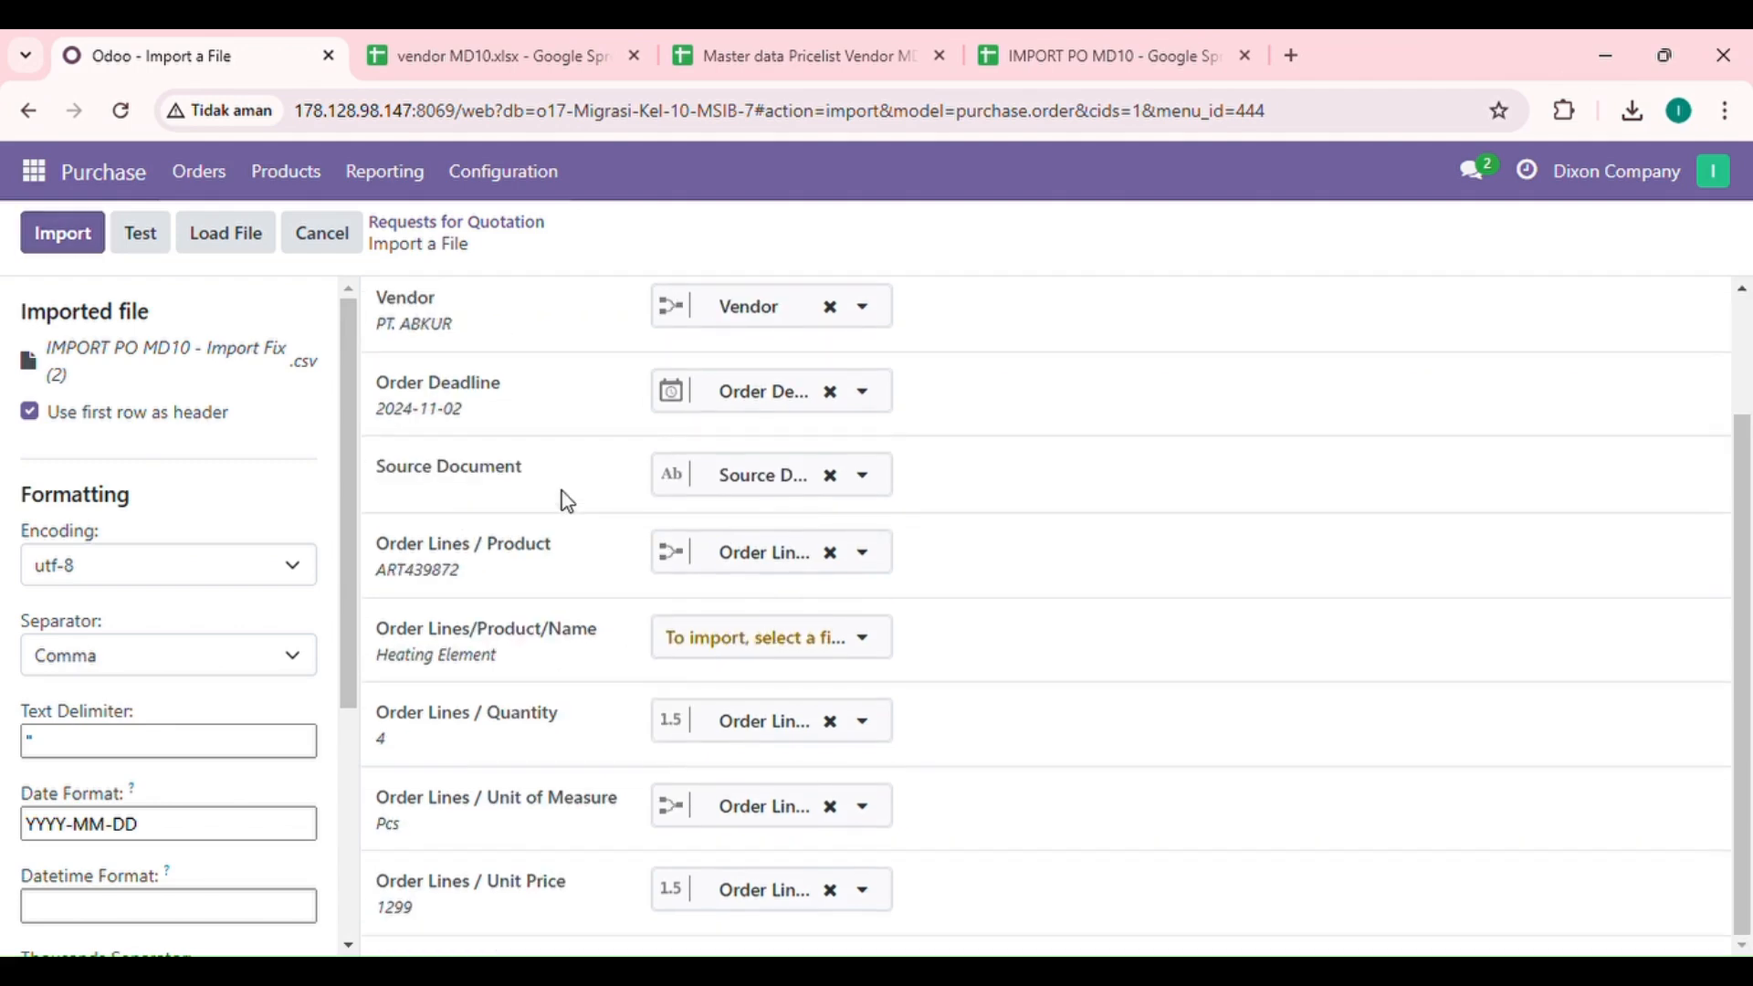
pyautogui.scroll(1, 567, 501)
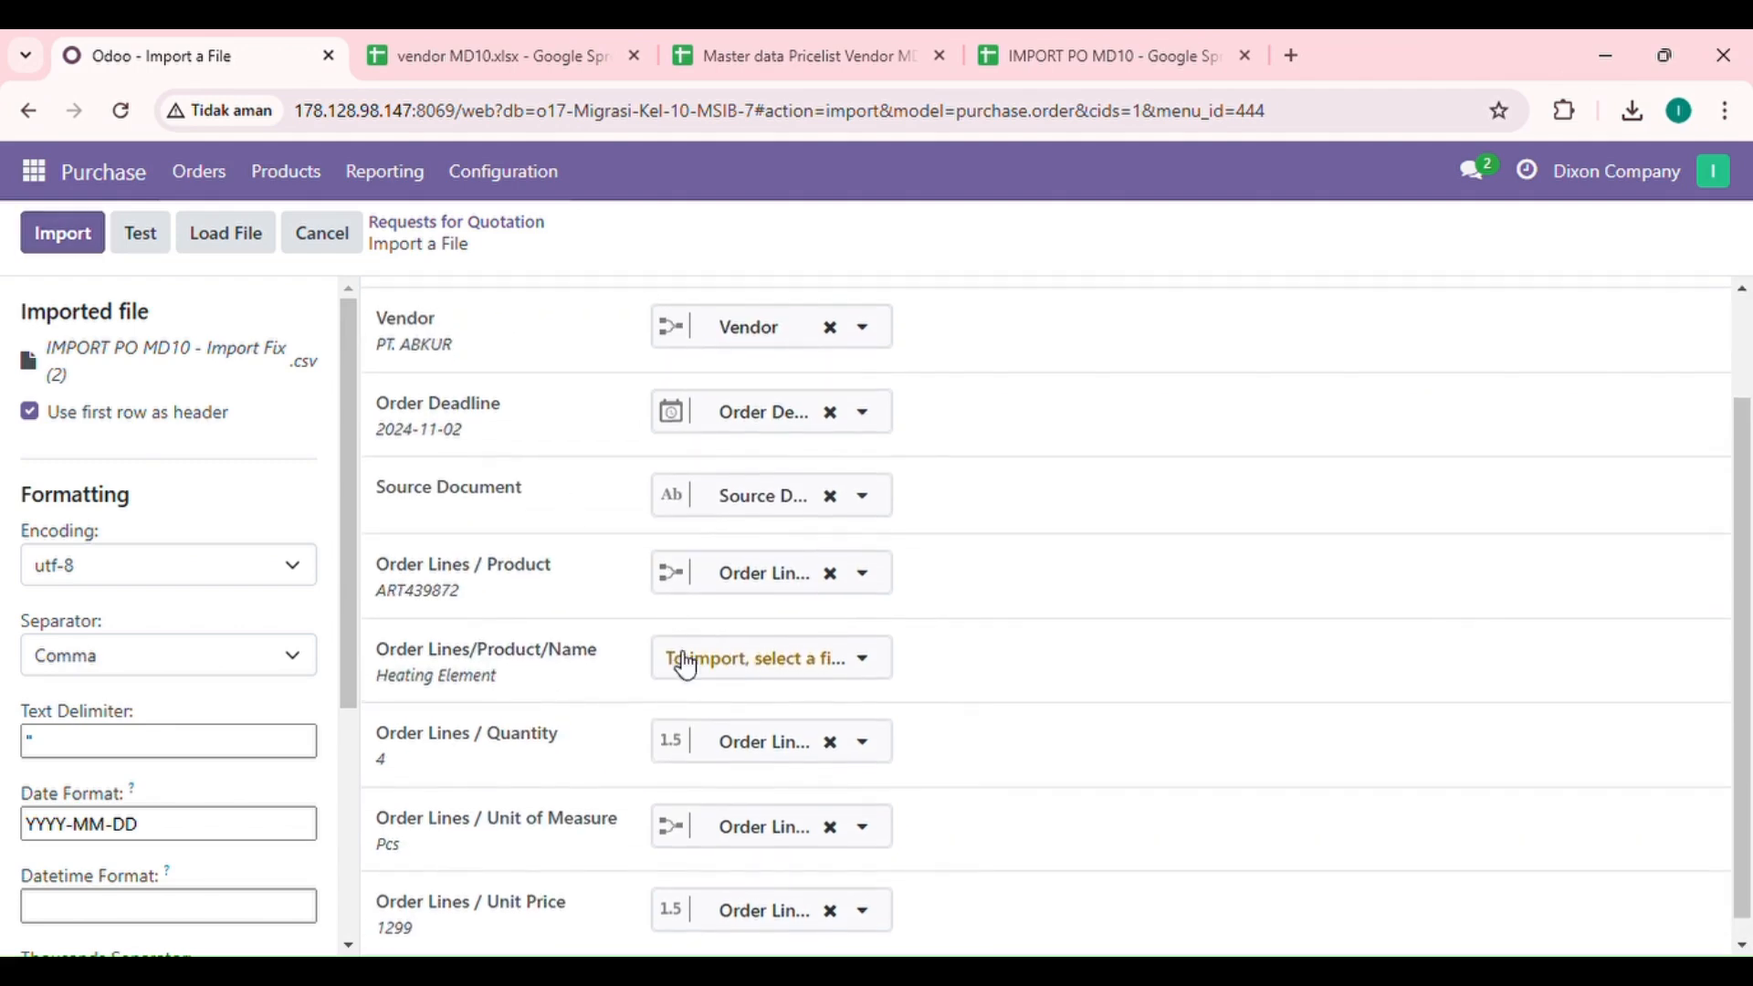
pyautogui.click(717, 669)
pyautogui.scroll(-1, 779, 518)
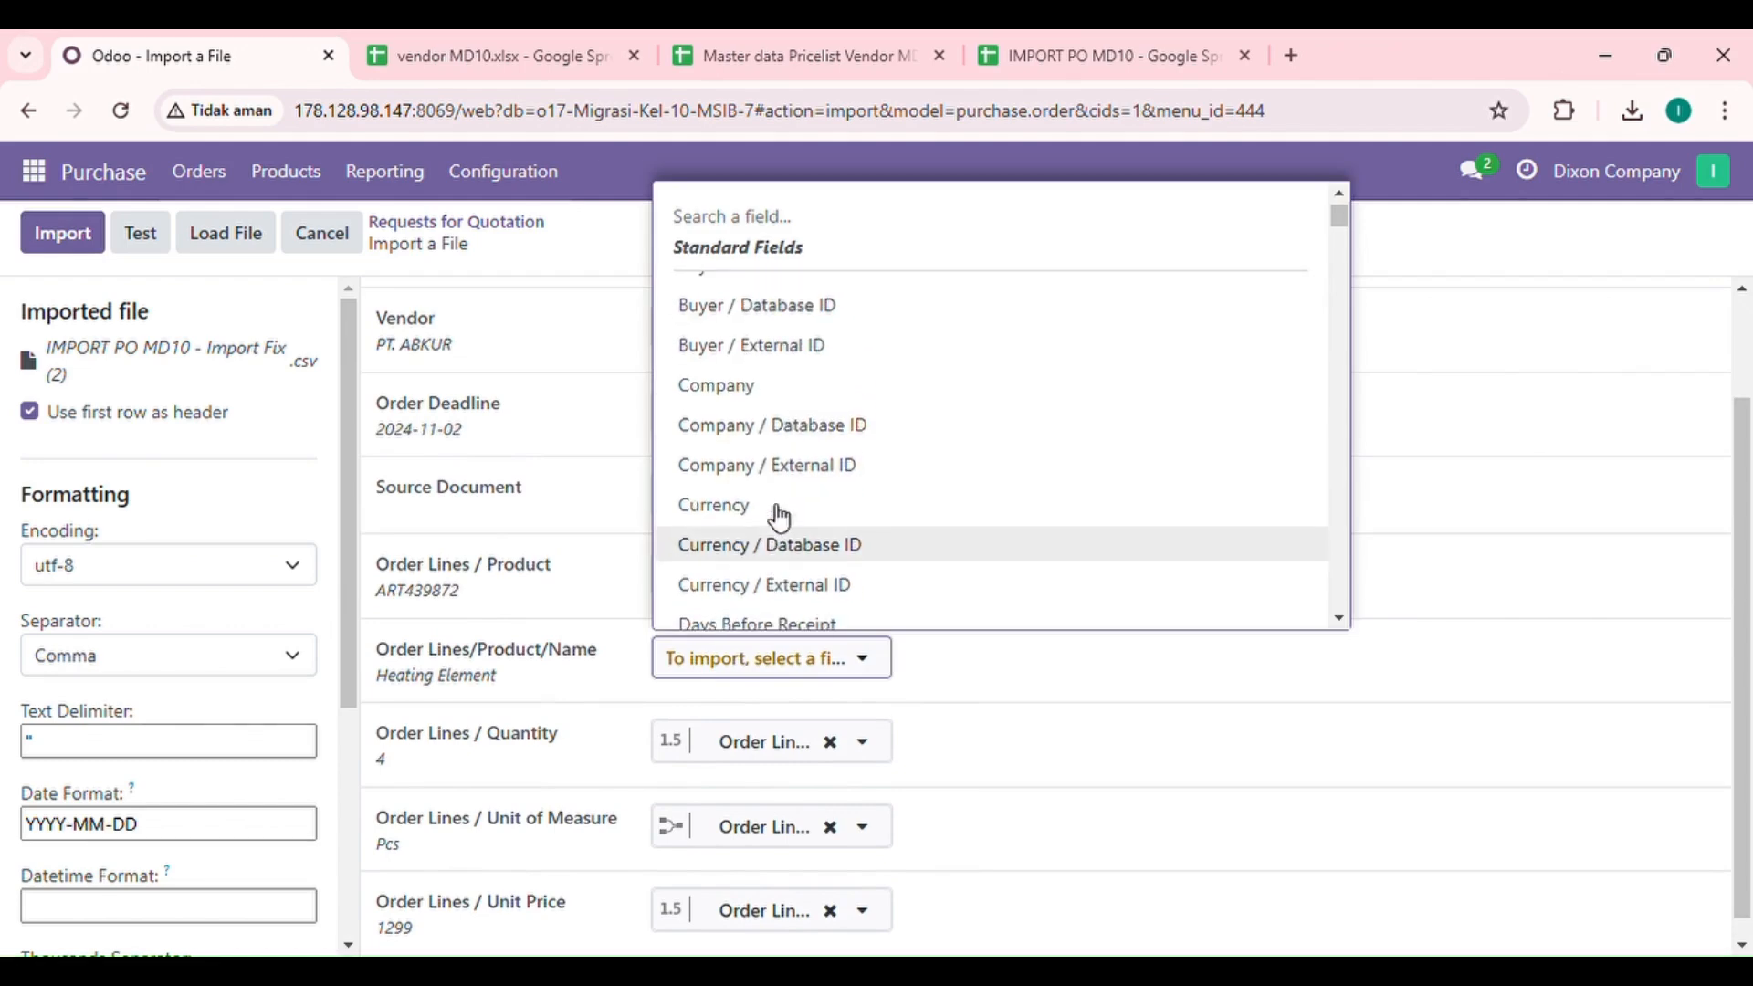
pyautogui.scroll(-12, 779, 517)
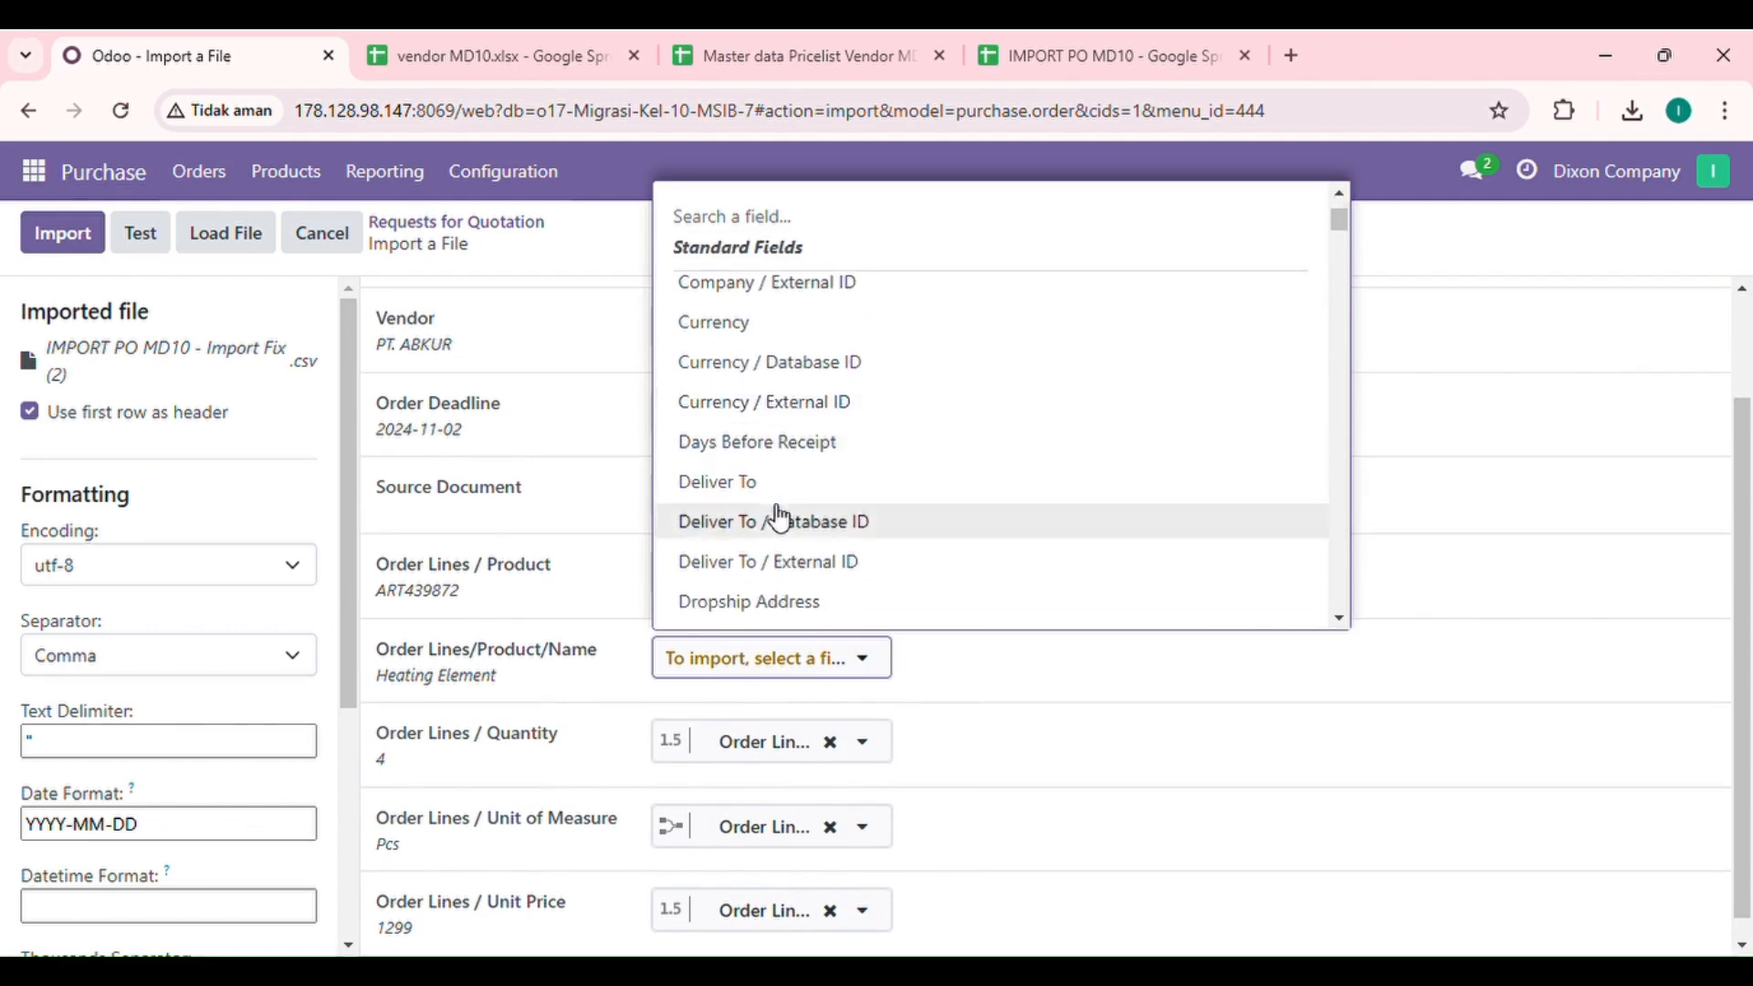
pyautogui.scroll(-4, 779, 518)
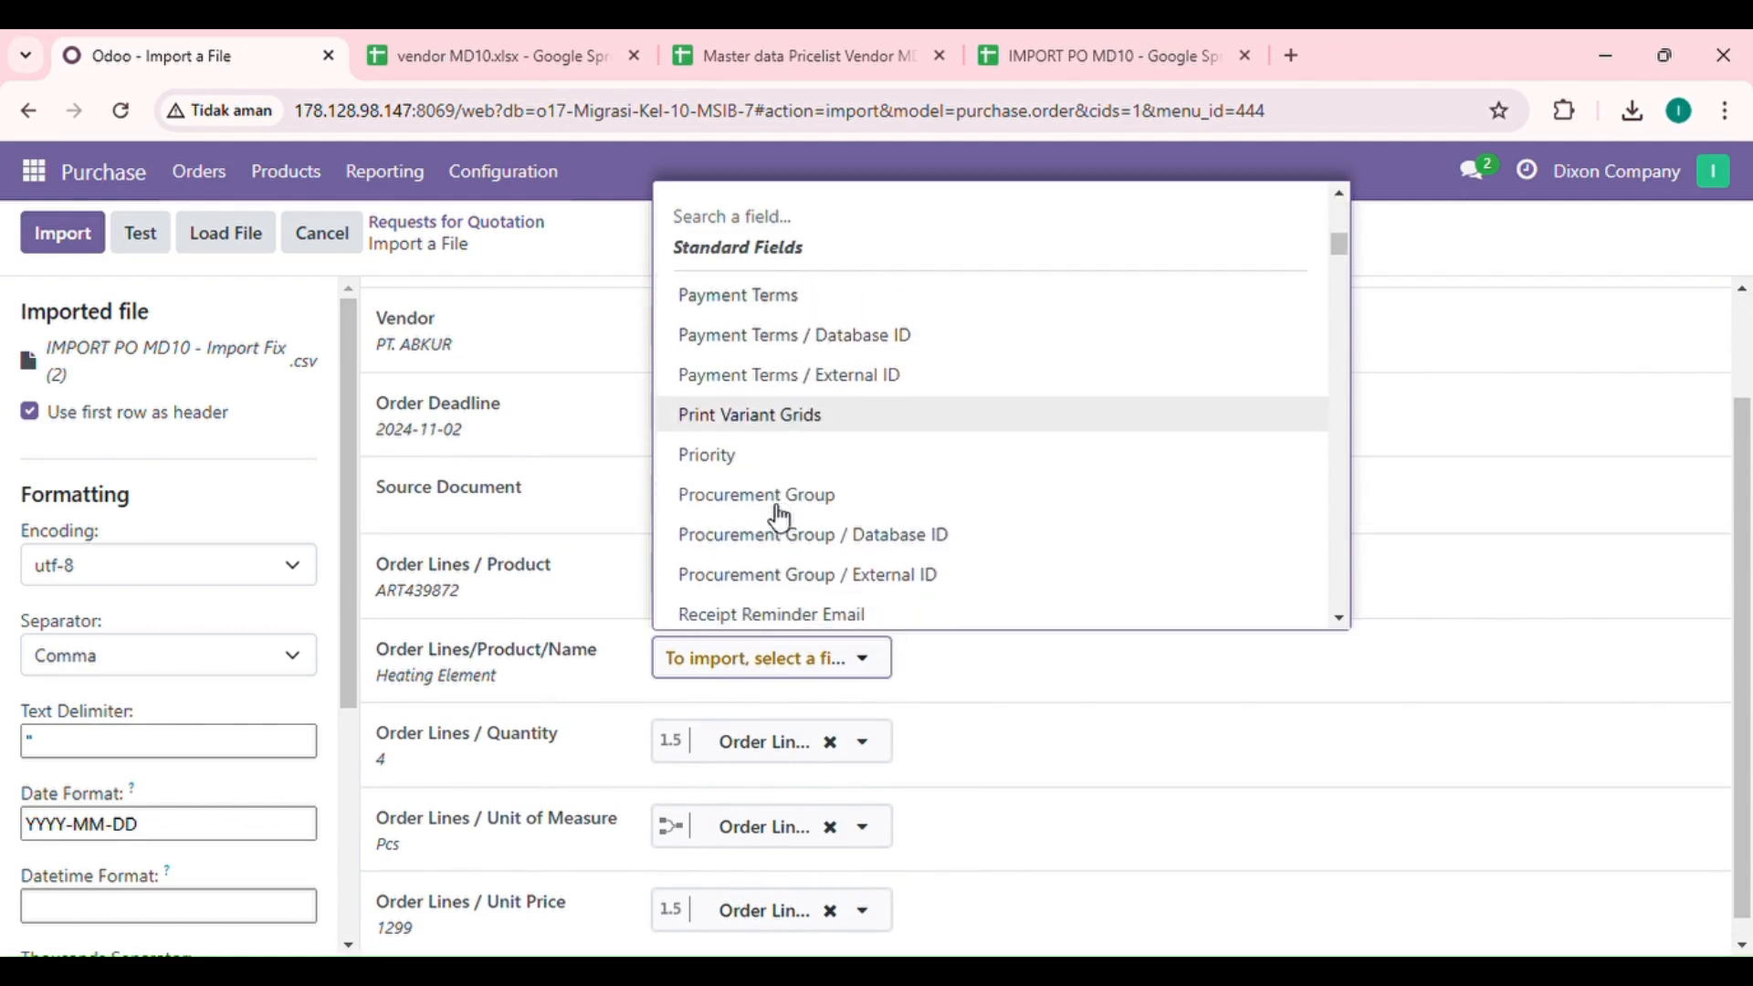
pyautogui.scroll(12, 722, 301)
pyautogui.write('product')
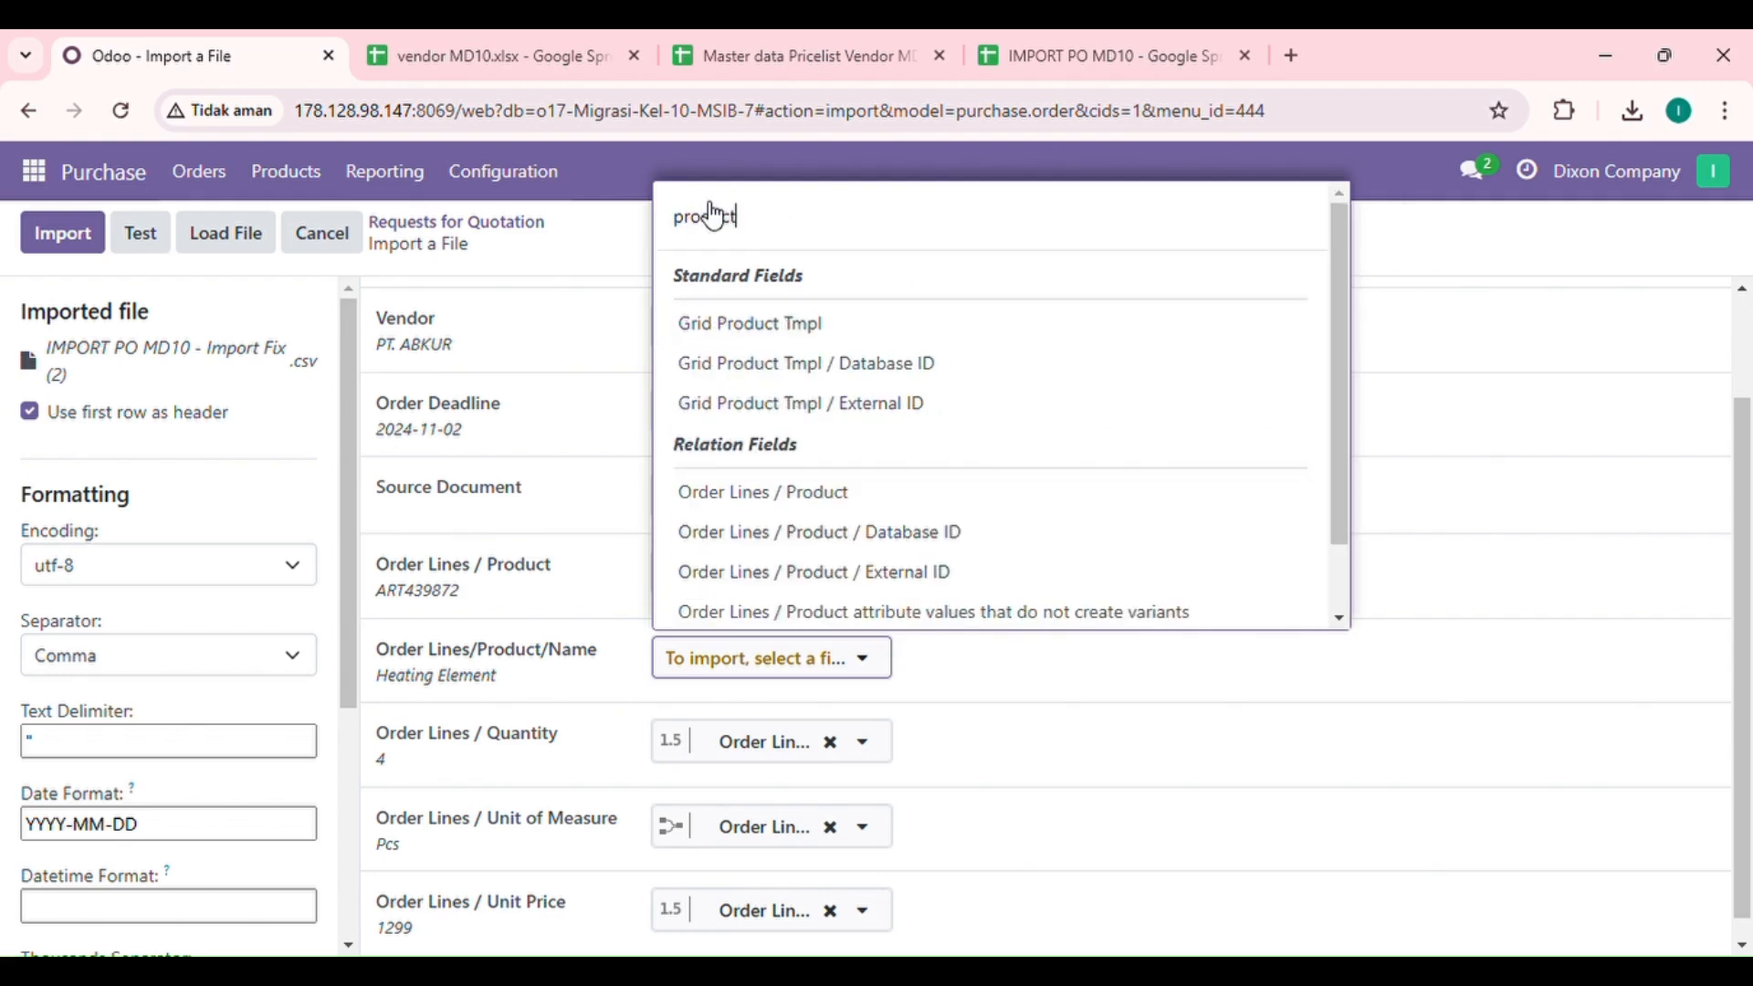
pyautogui.click(853, 498)
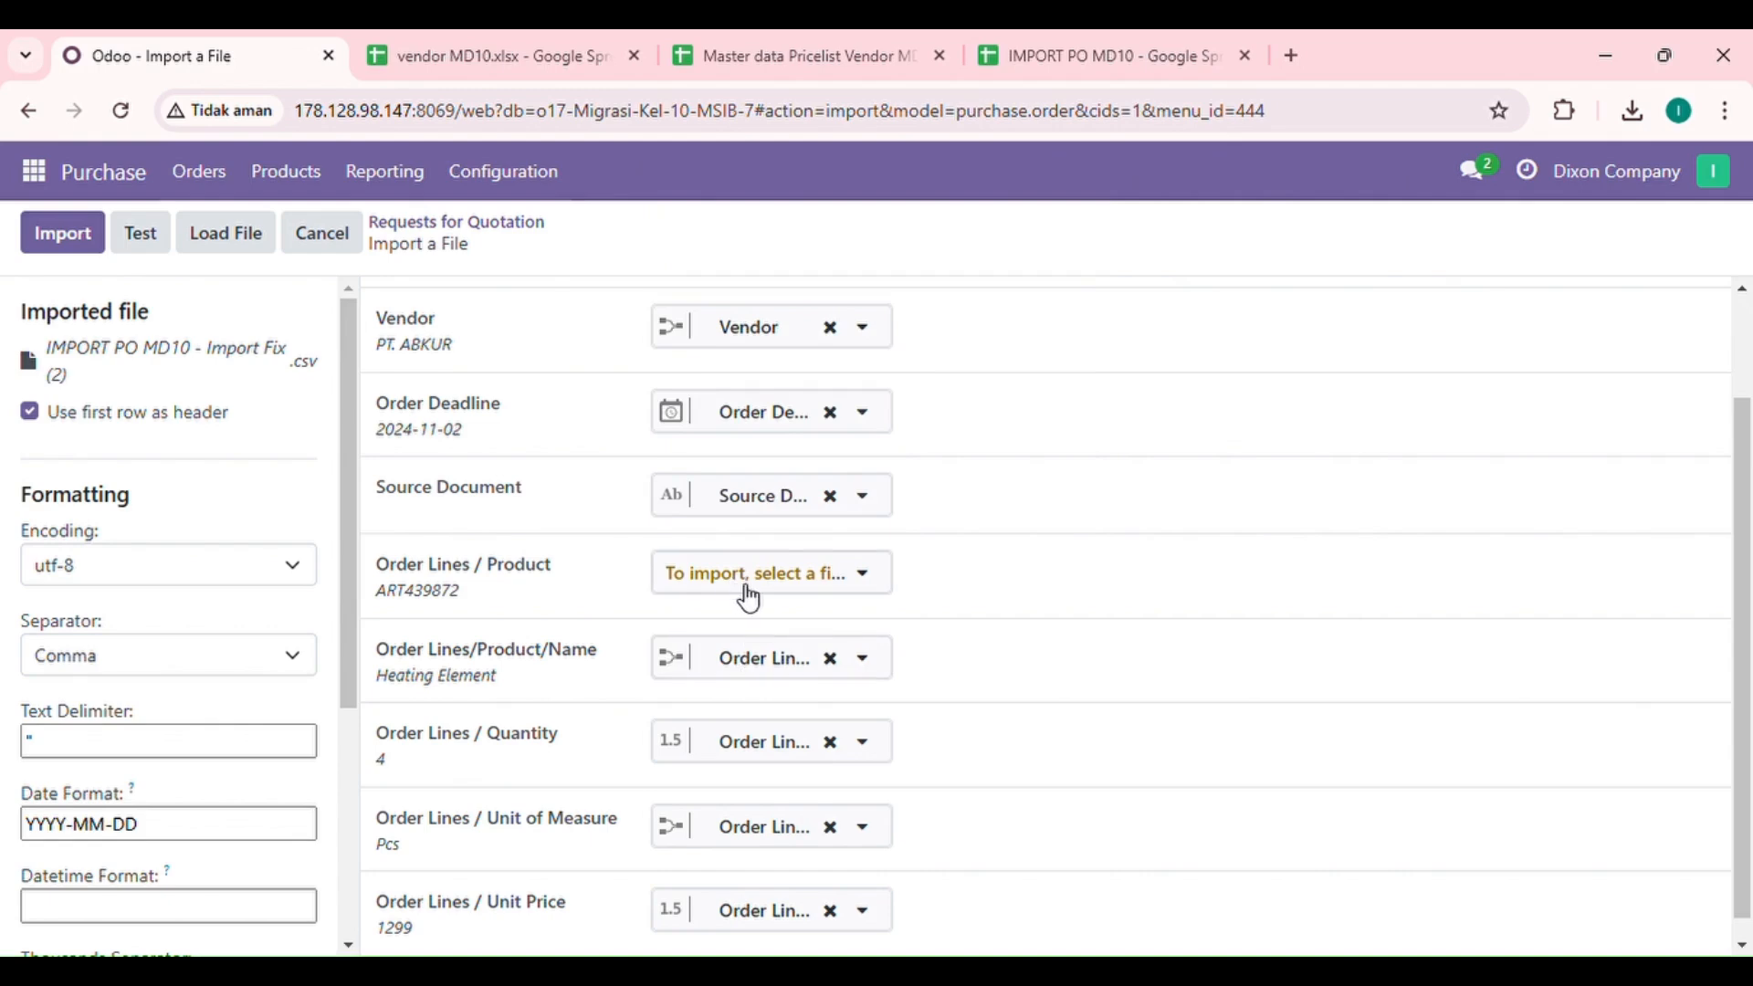
# Step: Check the column-to-field mapping of the purchase order file, test it and import the requests for quotation
pyautogui.scroll(-1, 772, 602)
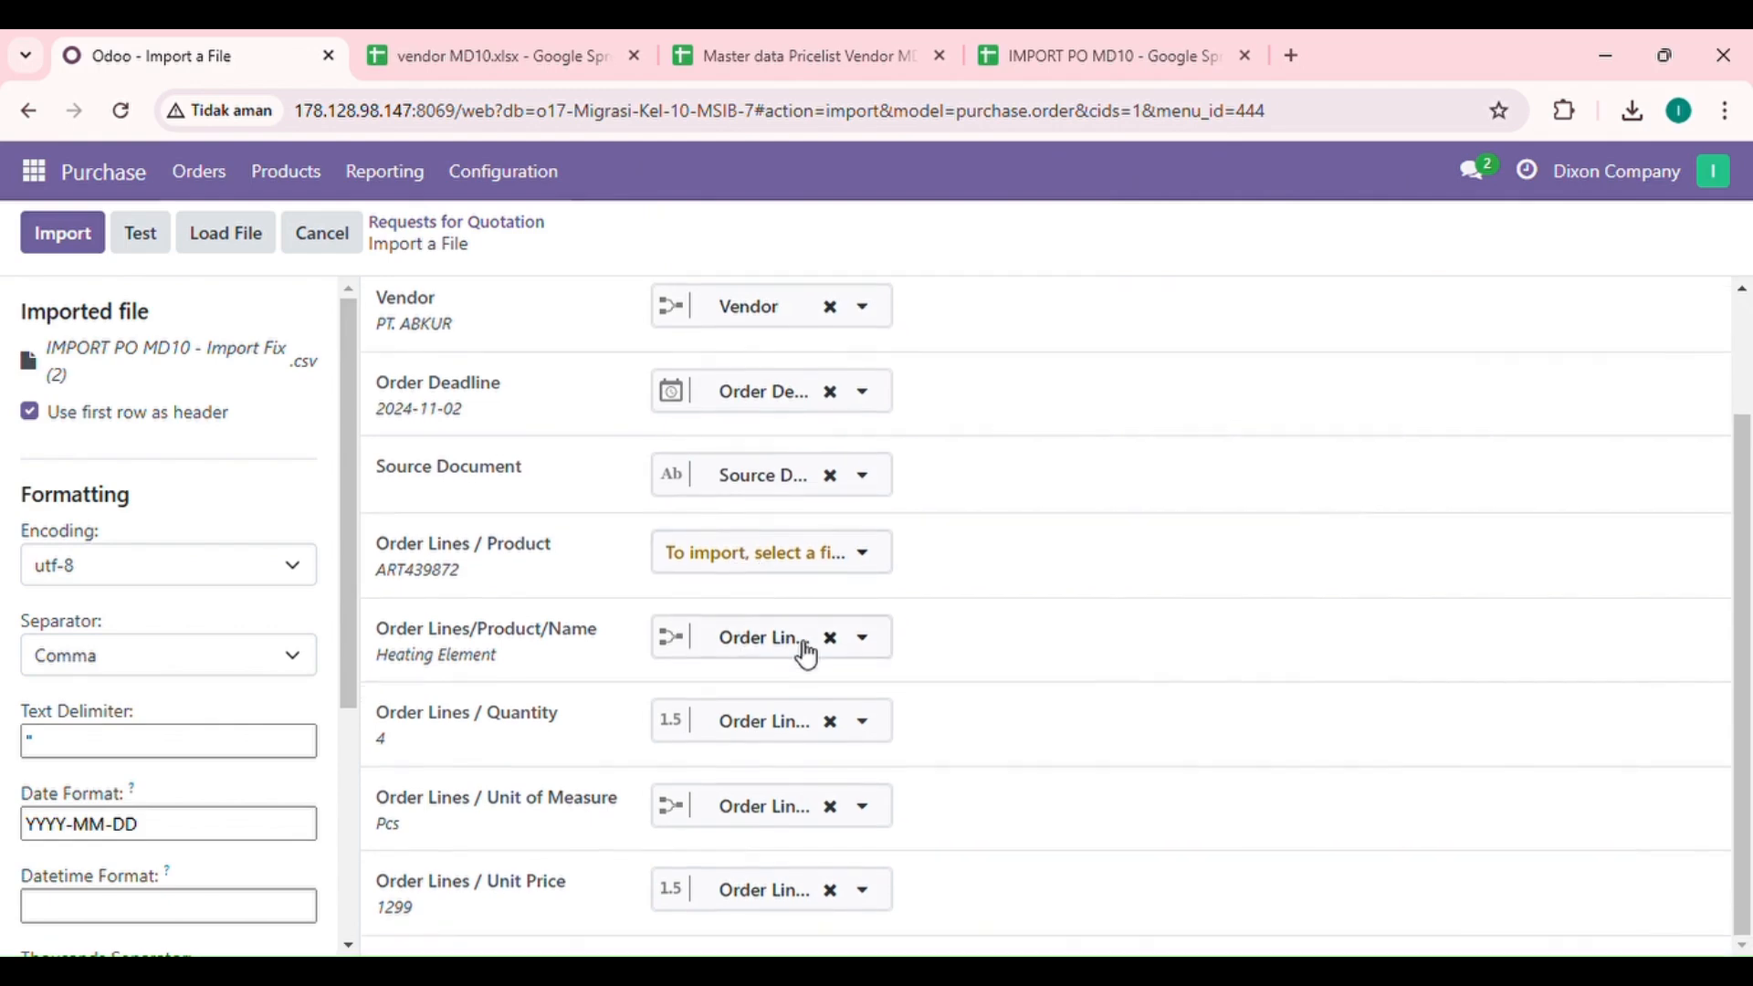
pyautogui.scroll(2, 807, 655)
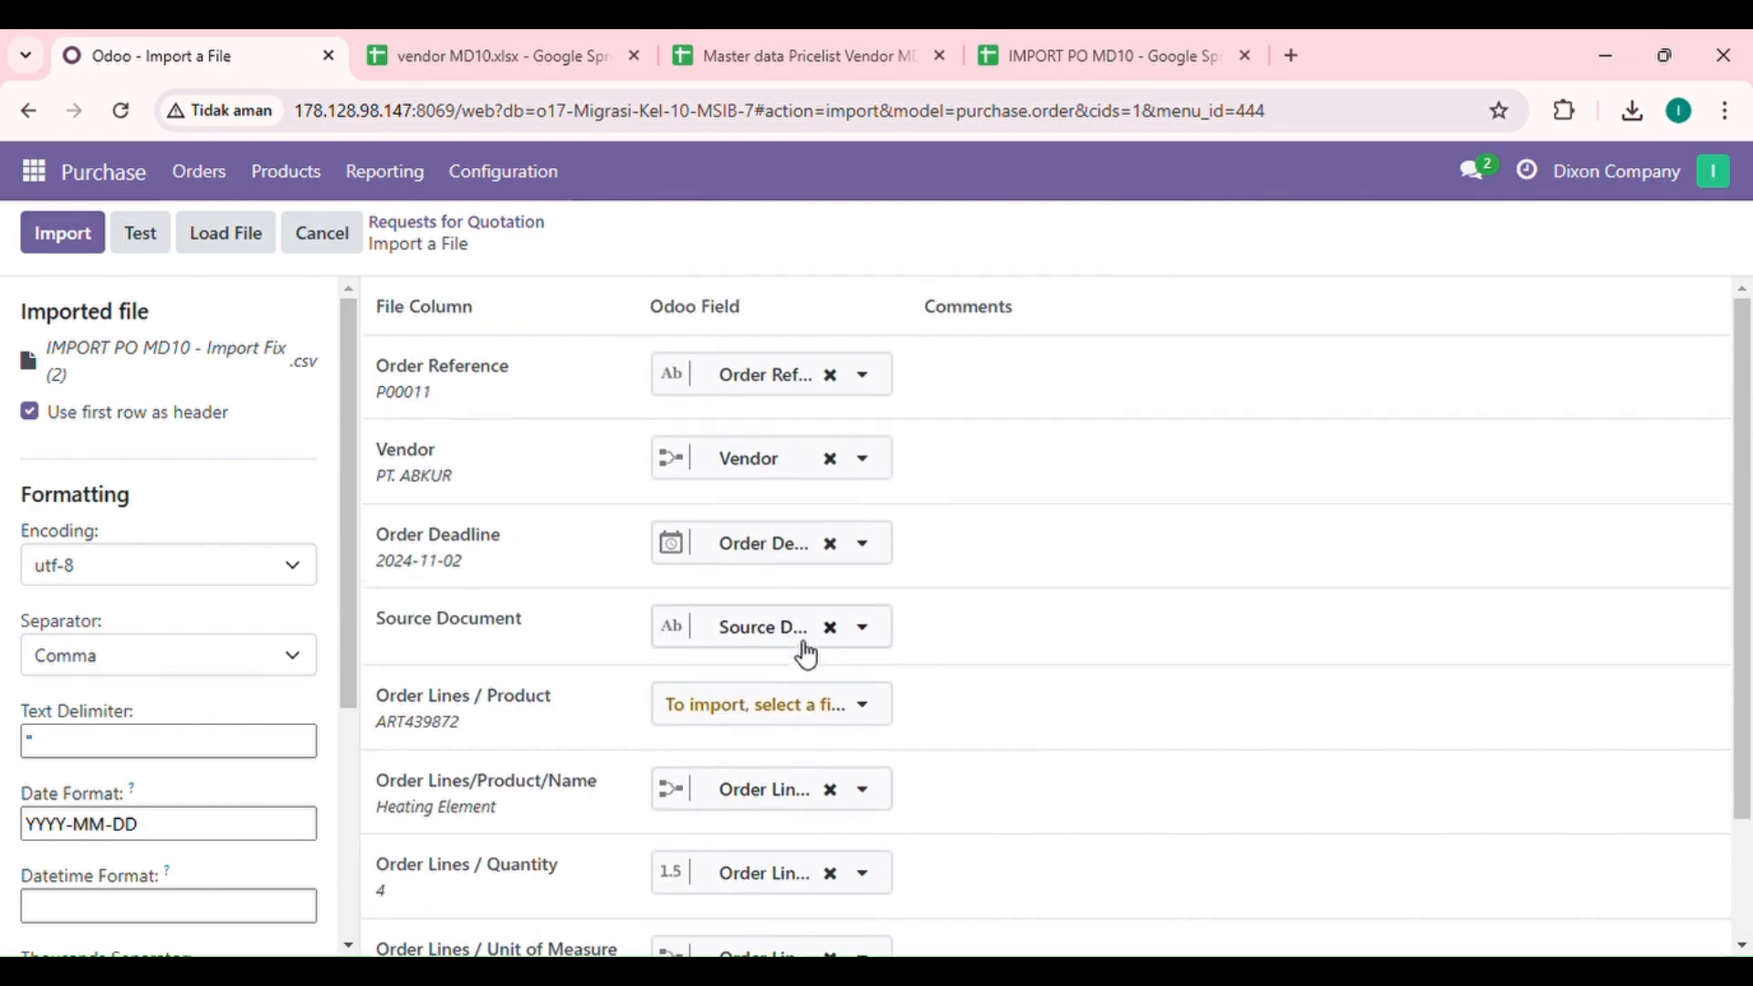
pyautogui.click(145, 236)
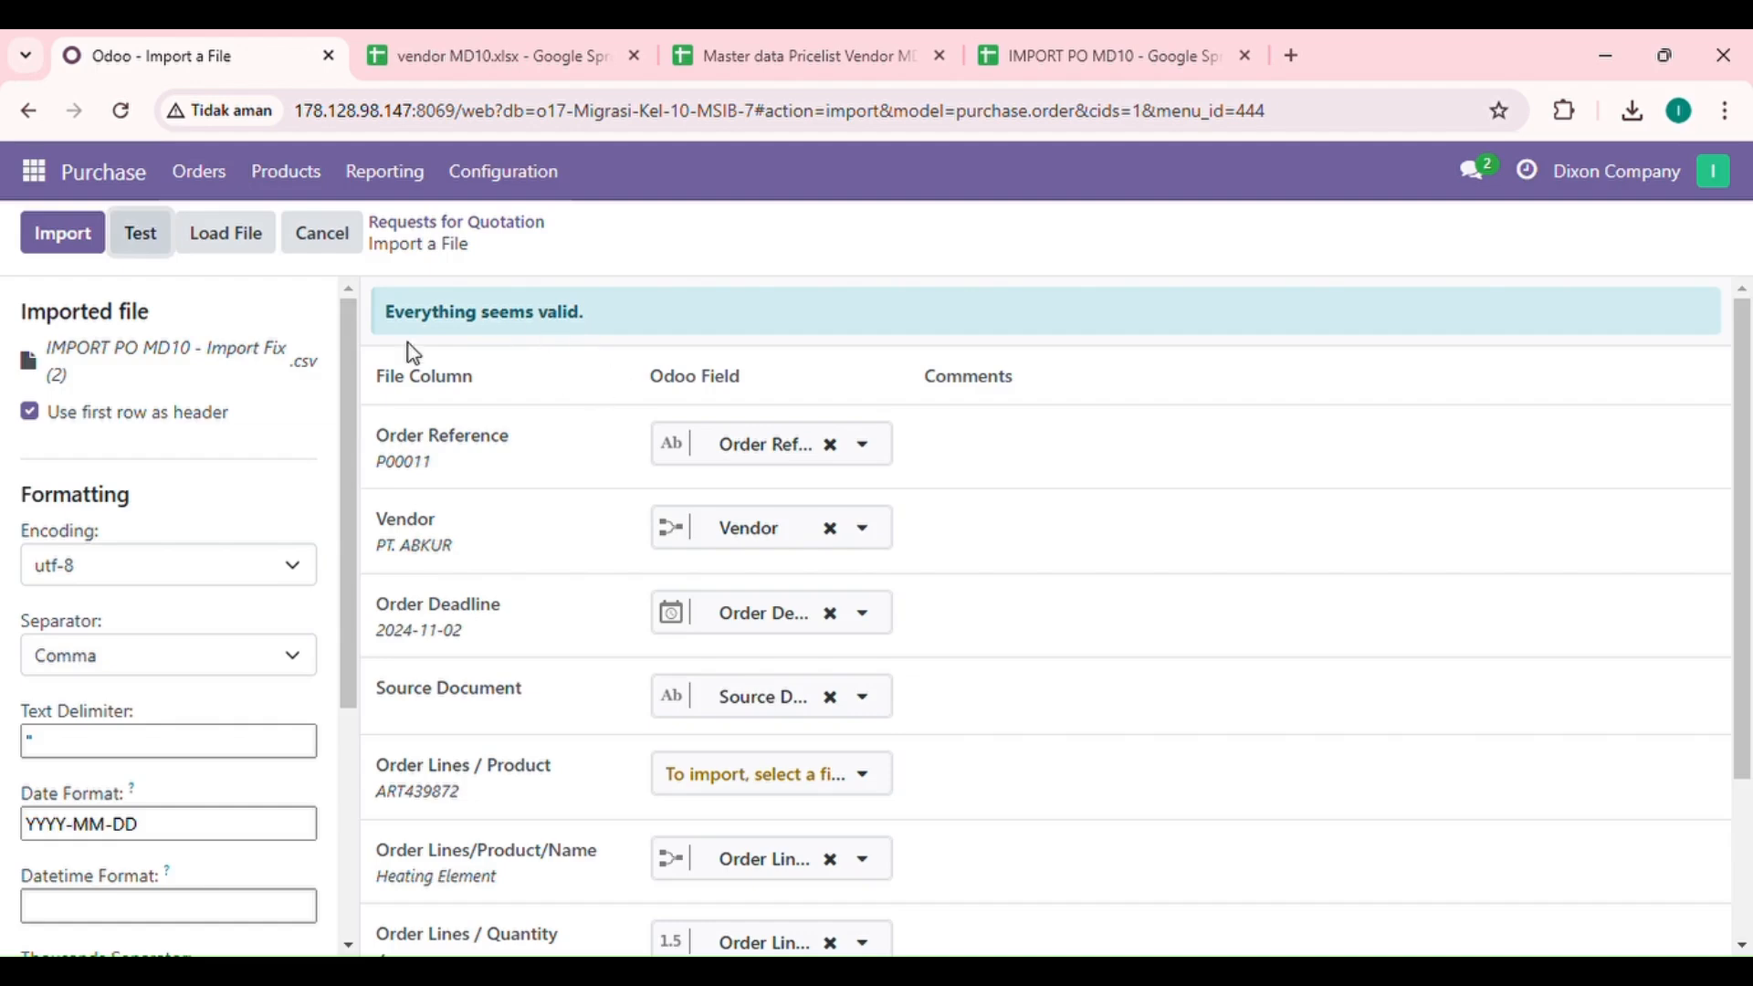
pyautogui.click(62, 233)
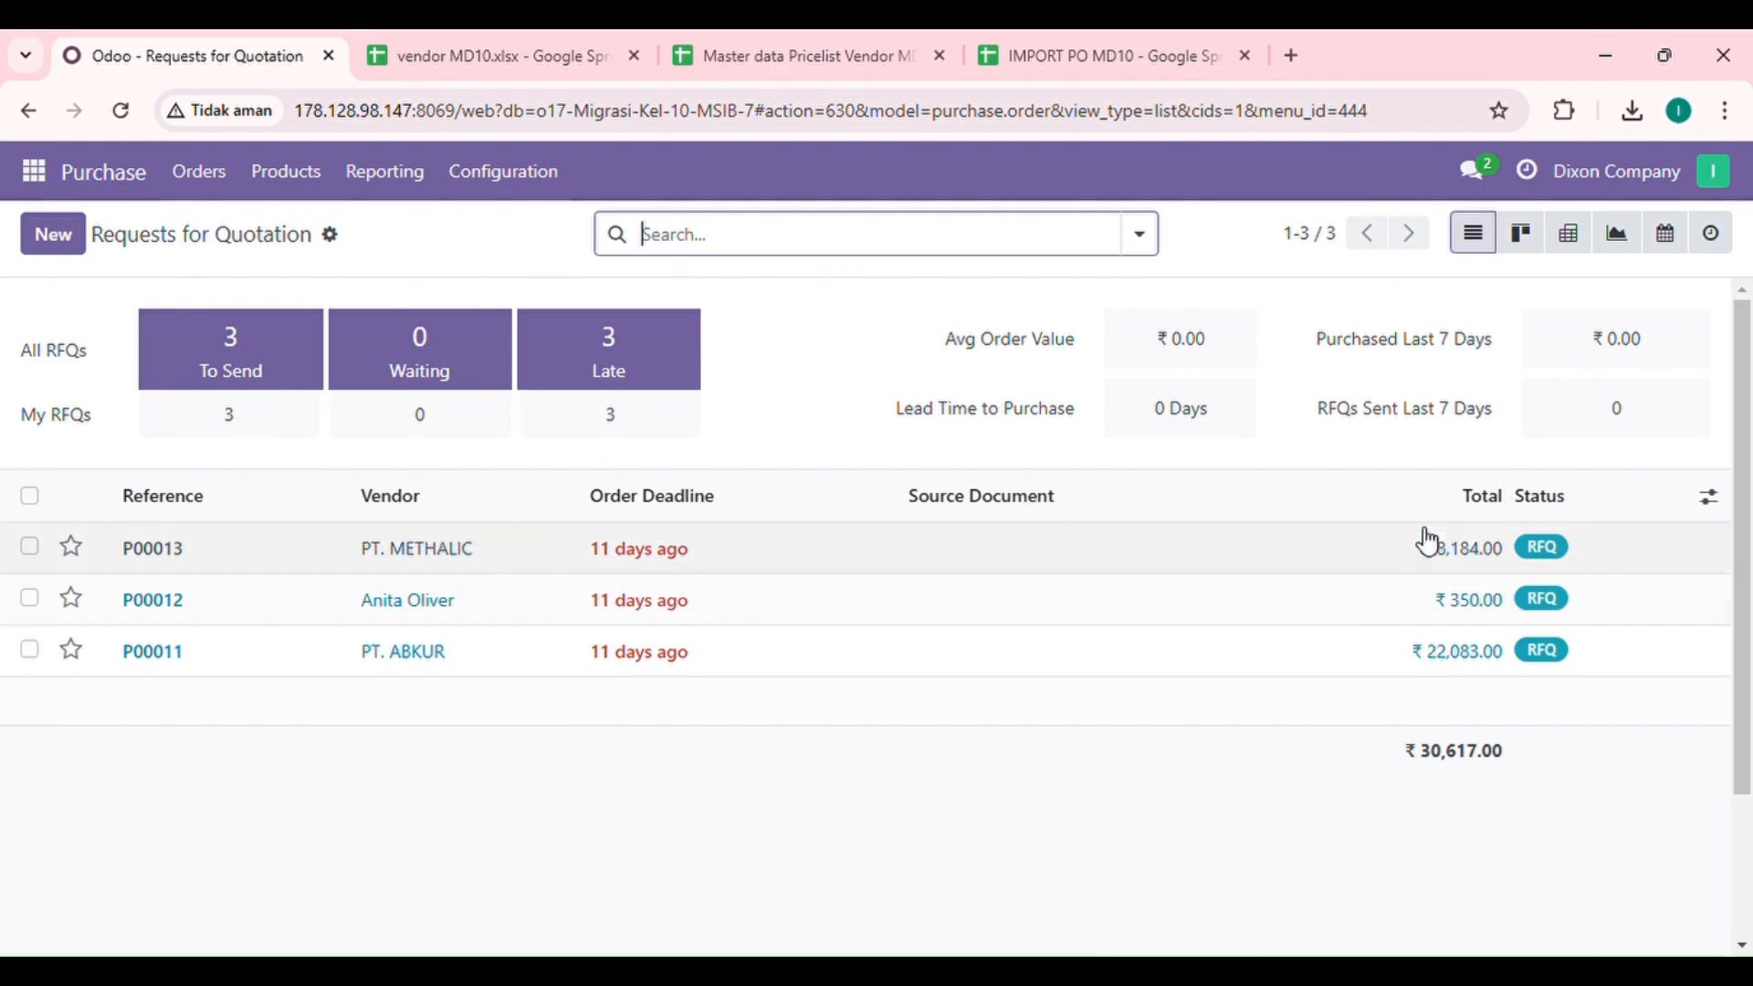
# Step: Open the PT. METHALIC request for quotation and compare it with its rows in the IMPORT PO MD10 spreadsheet
pyautogui.click(443, 562)
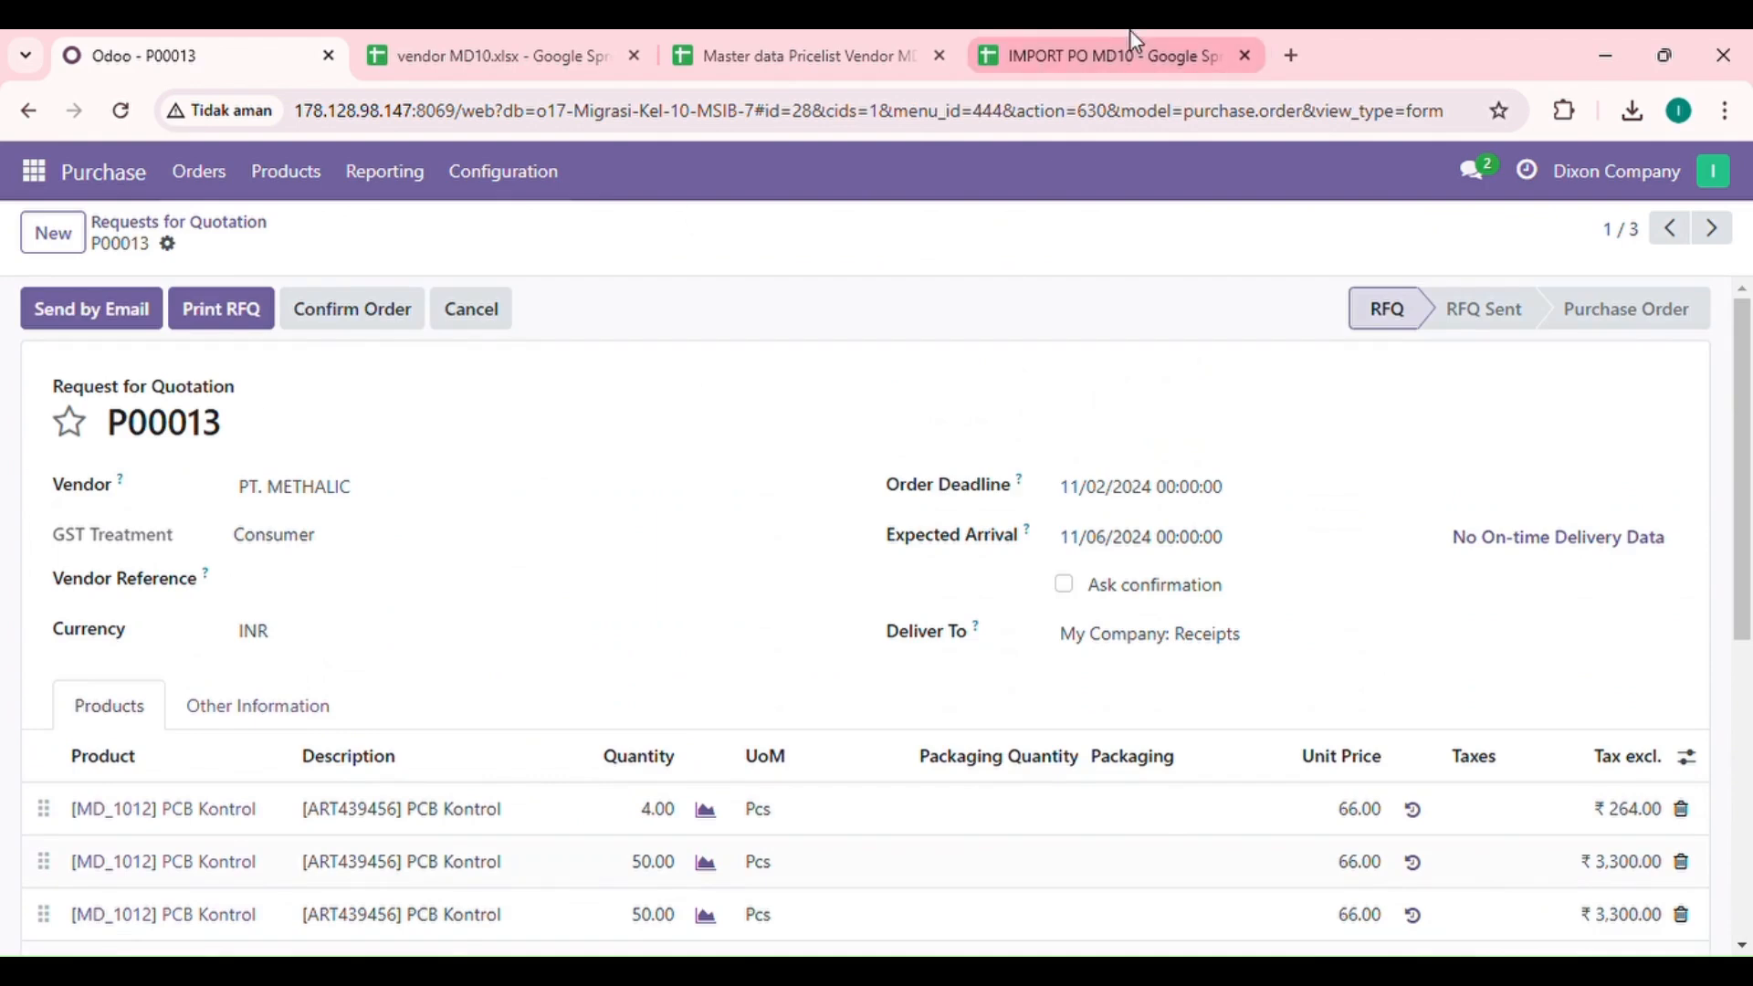
pyautogui.click(1063, 42)
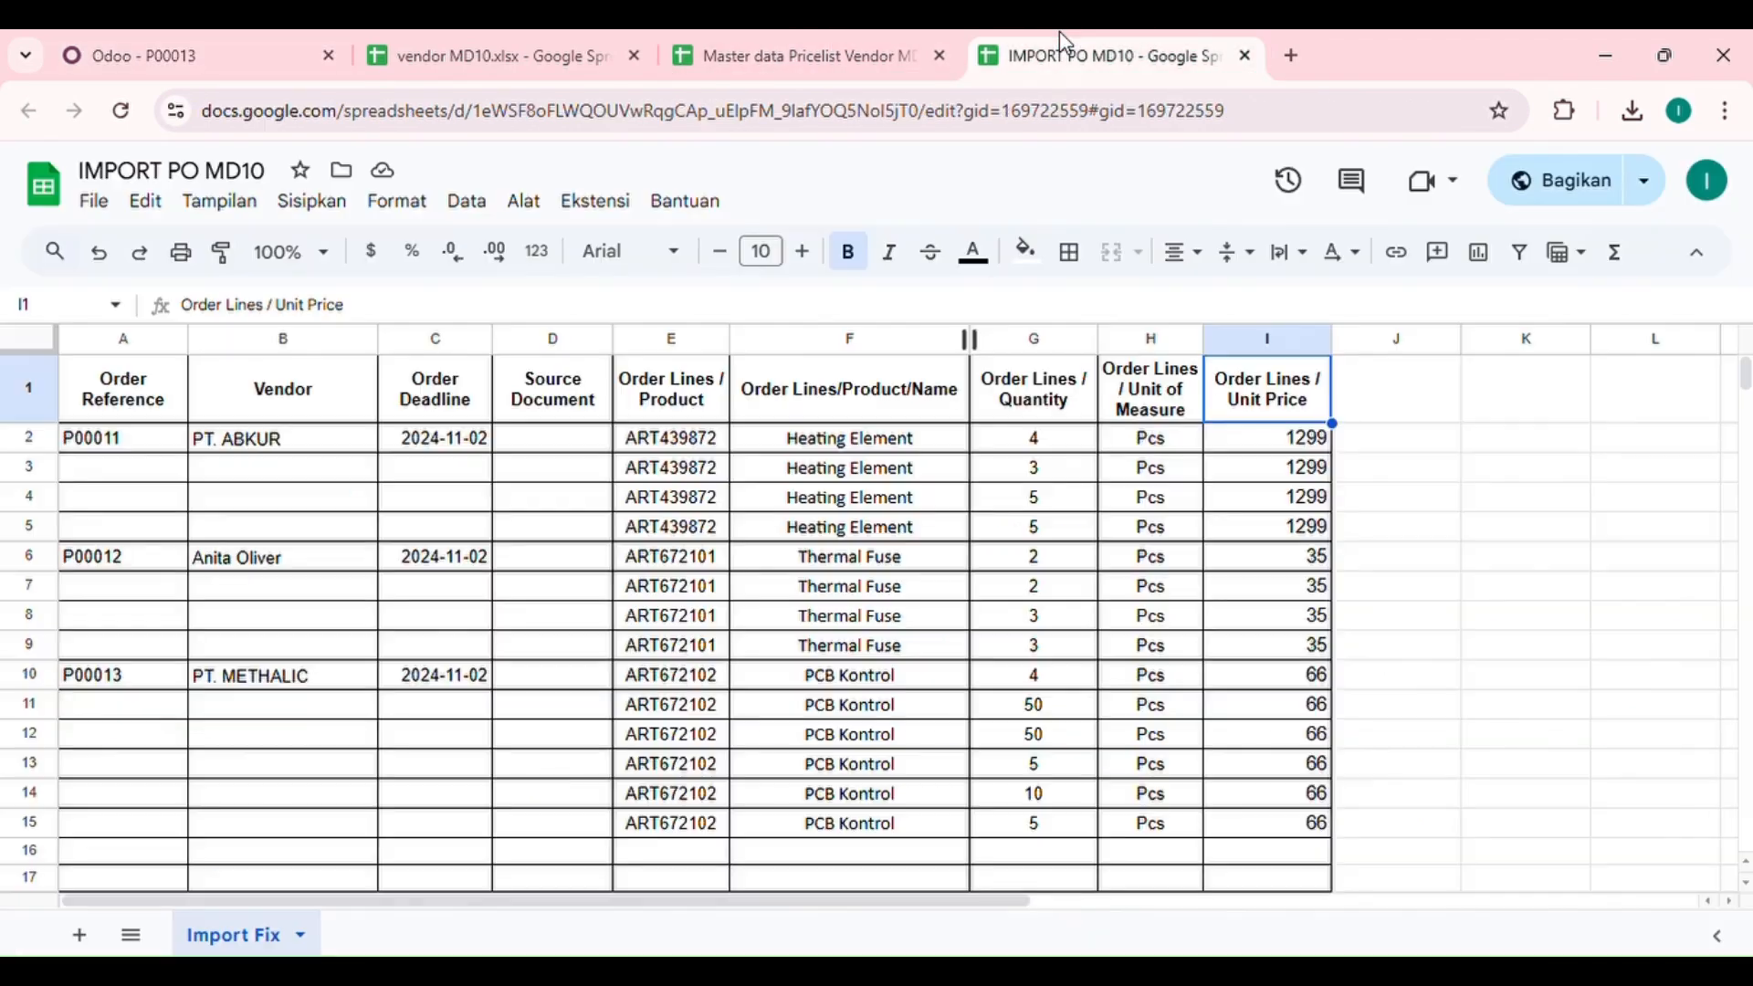
pyautogui.click(133, 674)
pyautogui.click(242, 45)
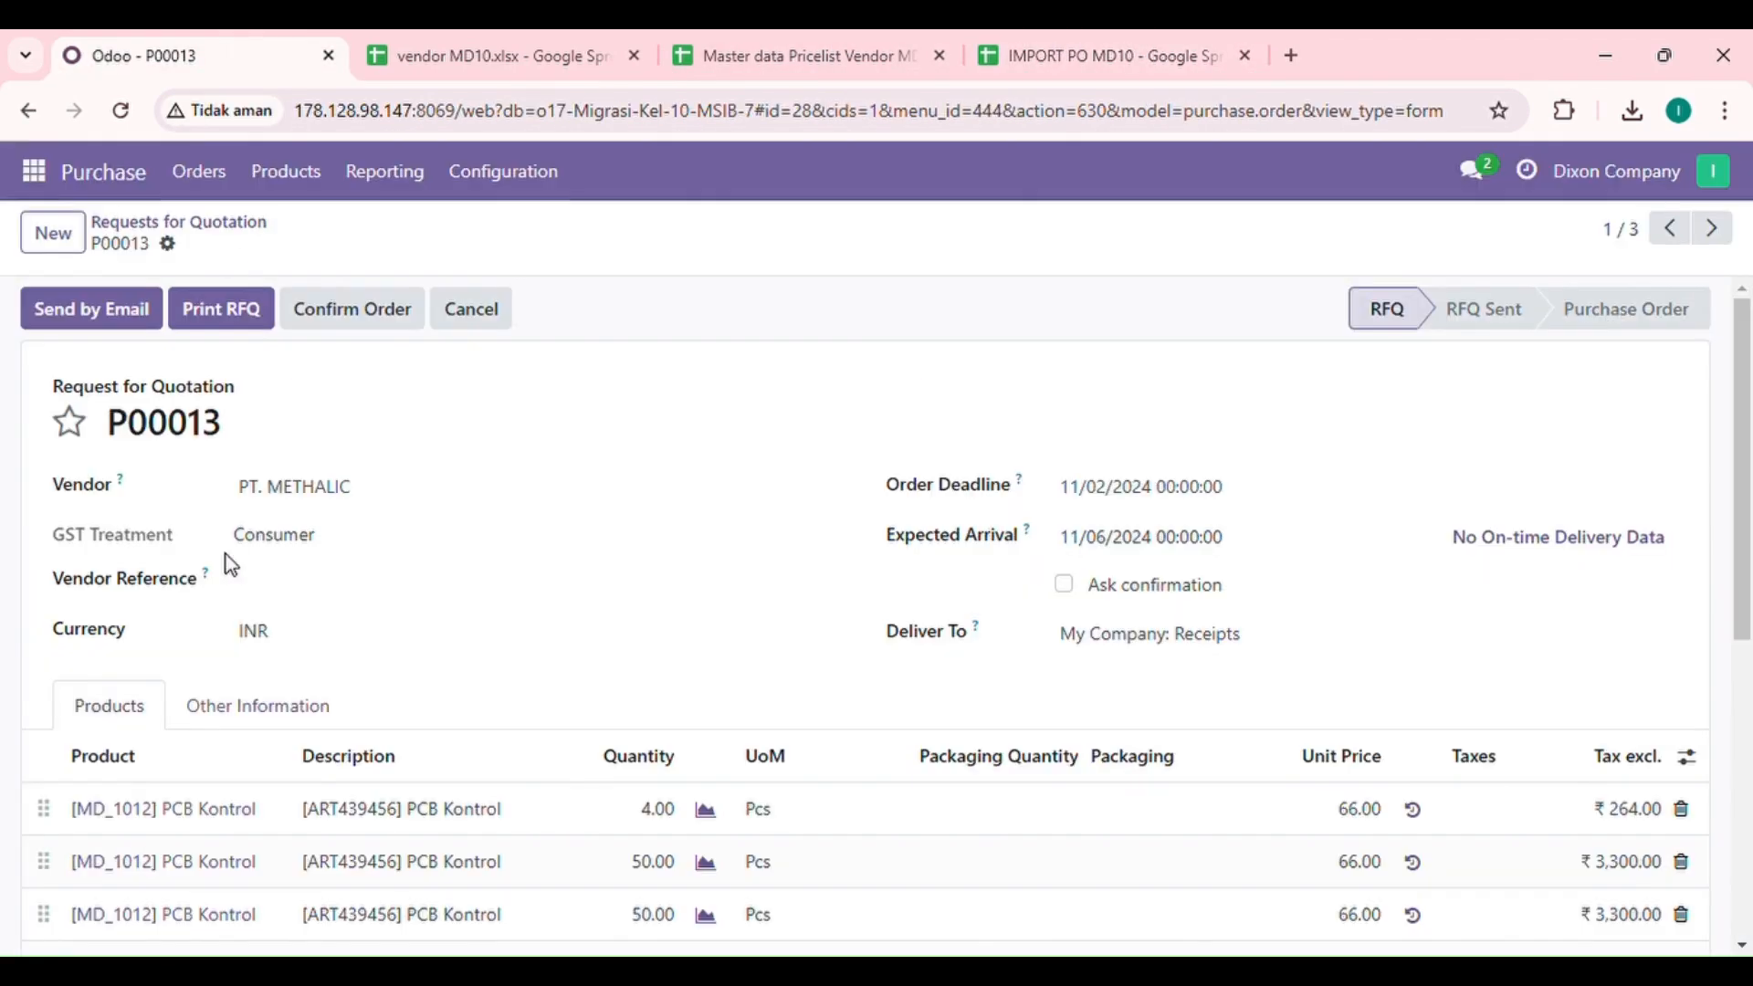
pyautogui.click(1068, 41)
pyautogui.click(830, 677)
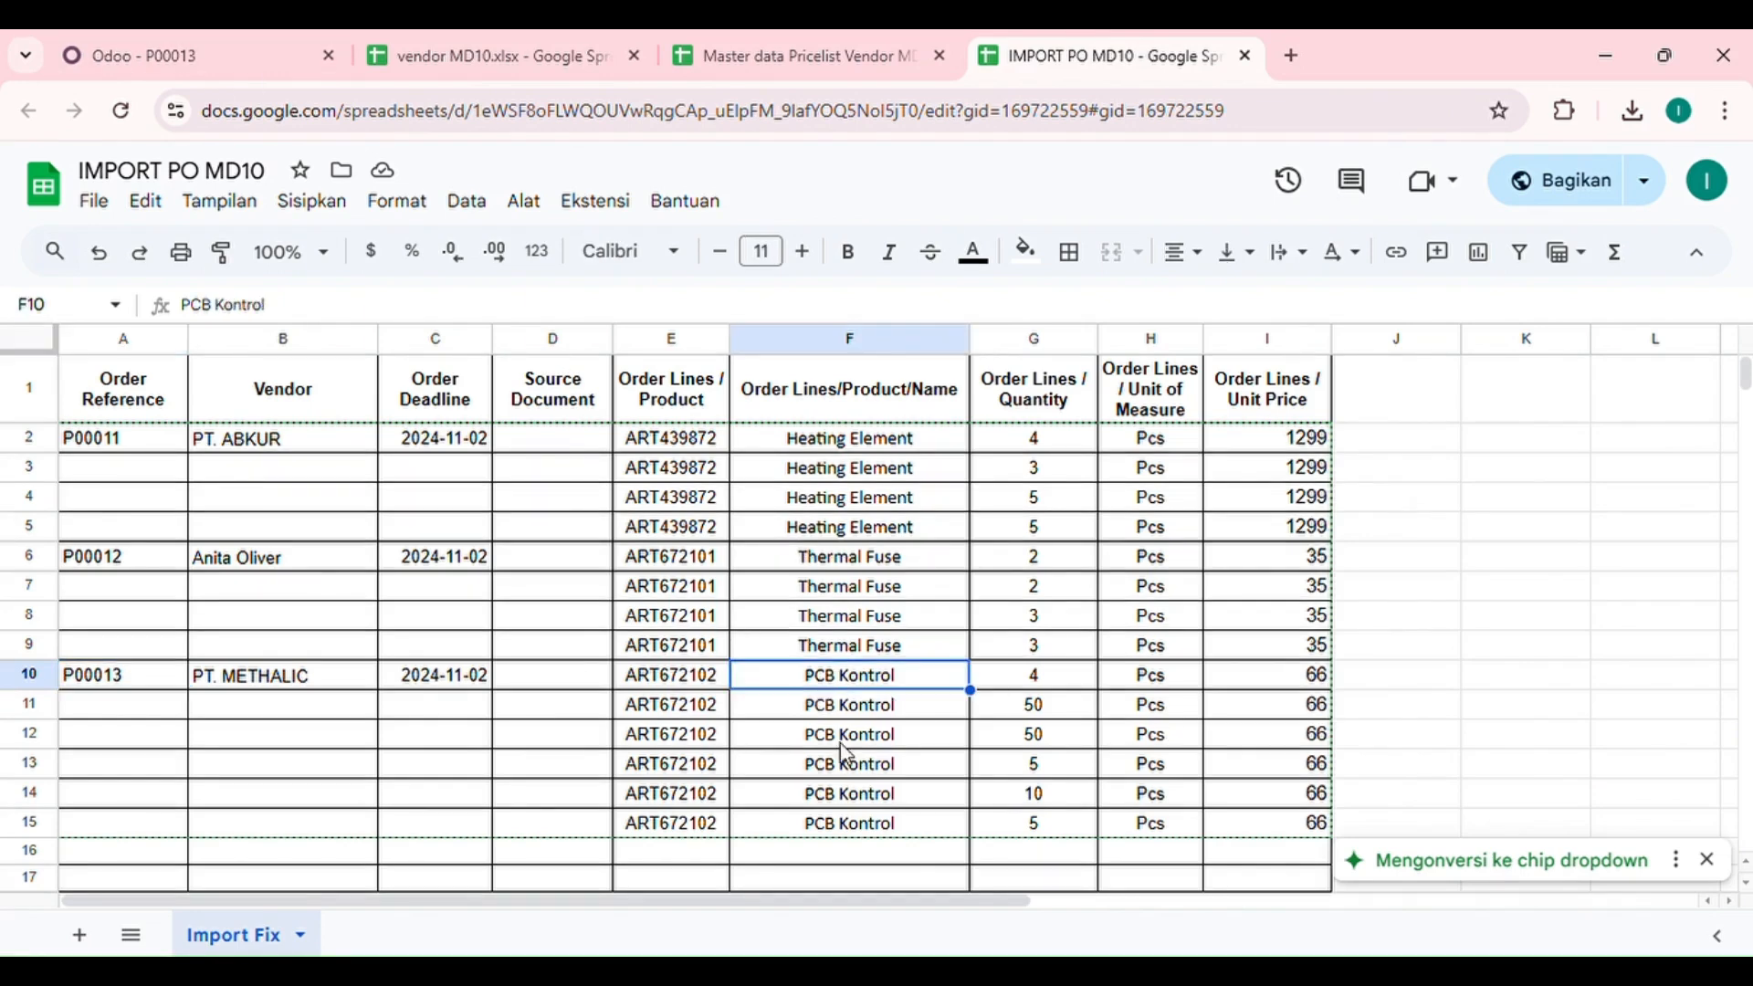
pyautogui.click(243, 41)
# Step: Review the product lines, quantities, unit prices and total of the PT. METHALIC request for quotation
pyautogui.scroll(-3, 407, 579)
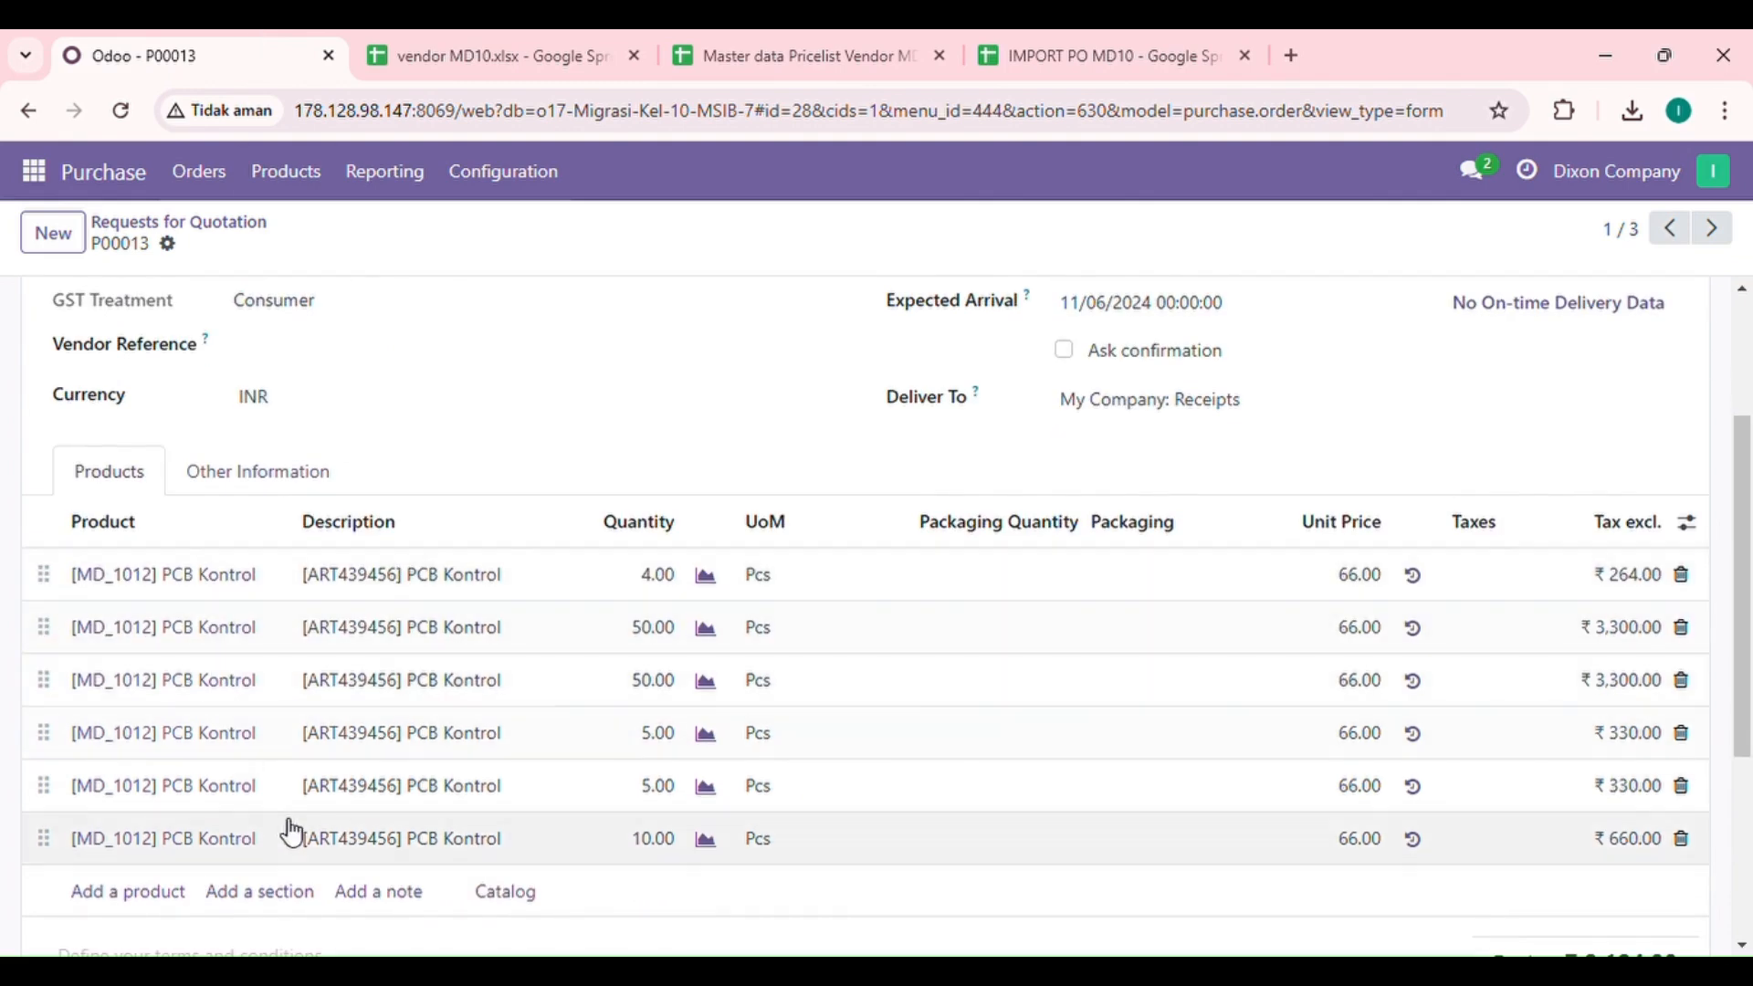
pyautogui.scroll(-2, 1416, 752)
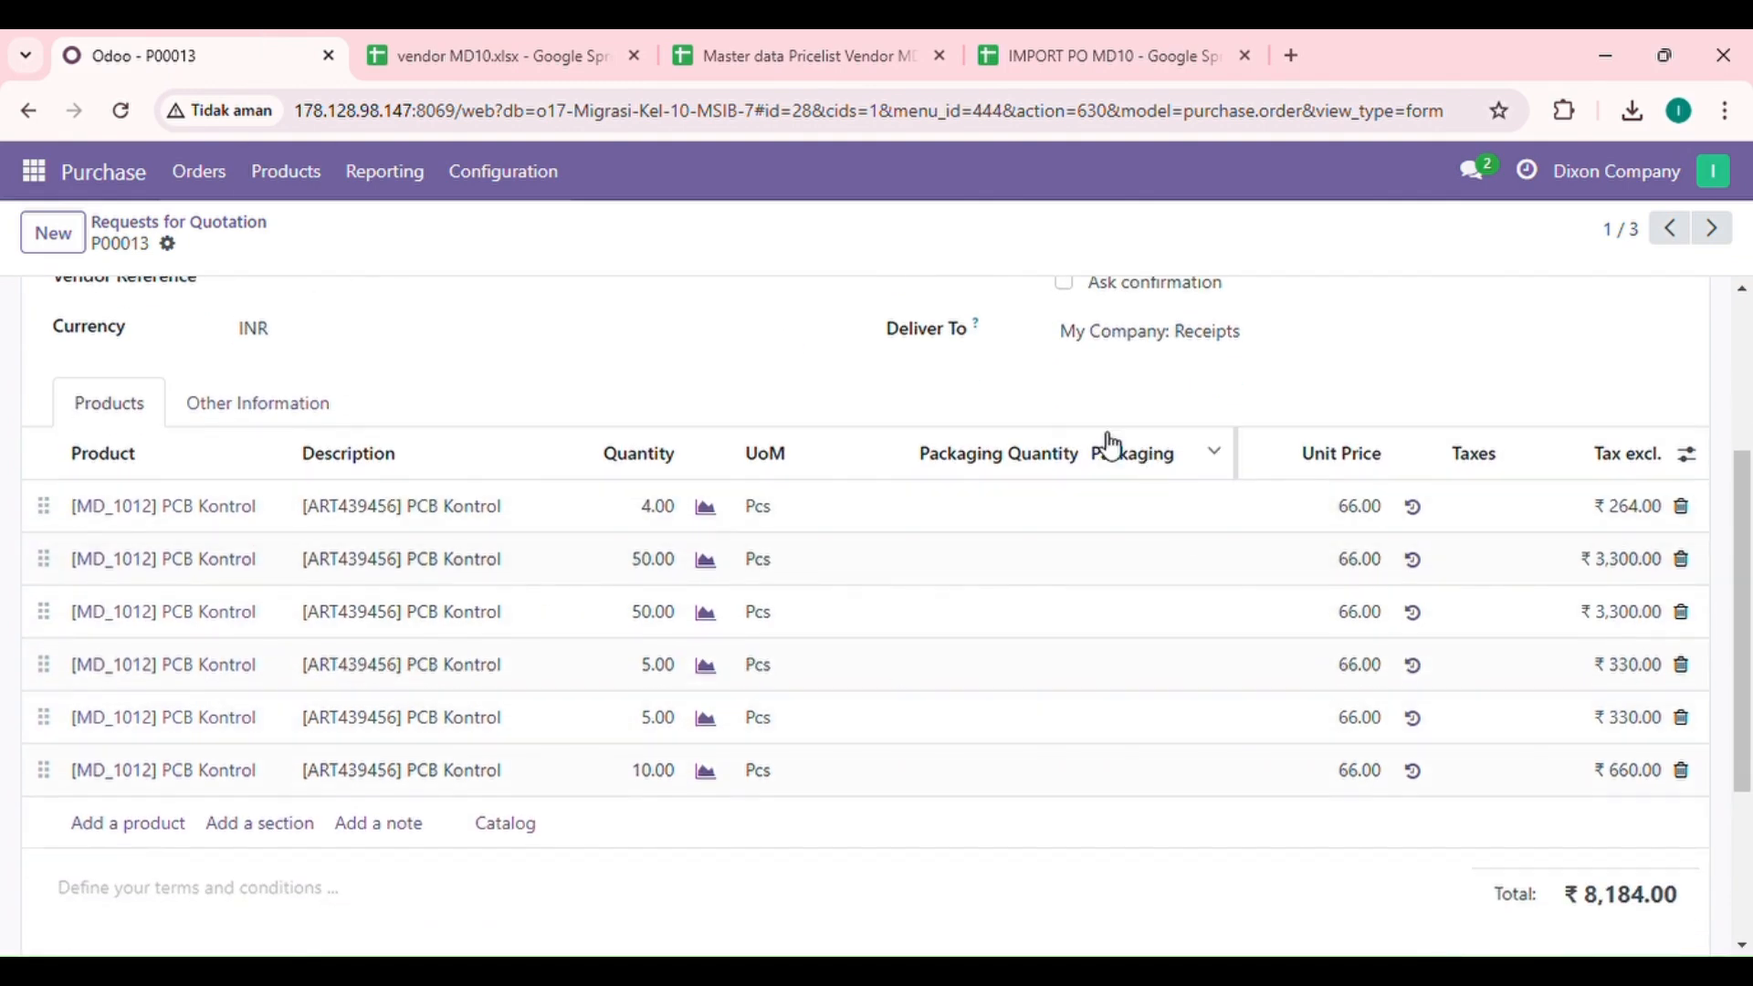
pyautogui.scroll(-1, 1278, 560)
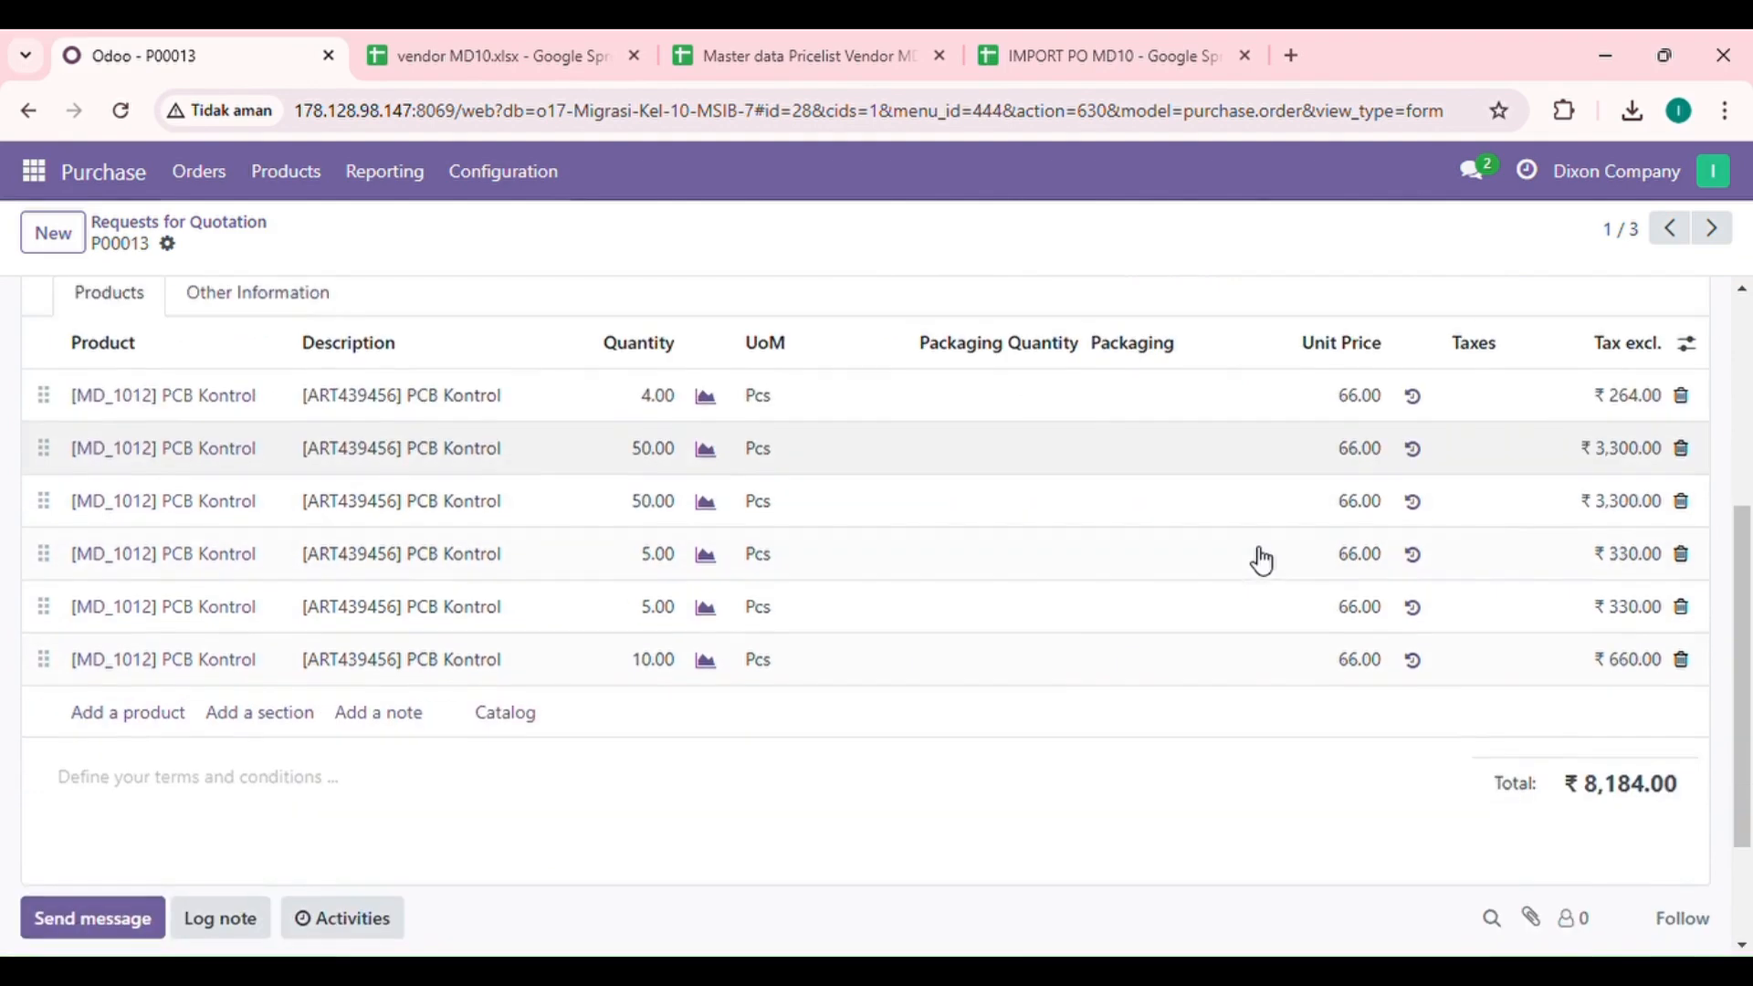
pyautogui.scroll(-1, 1261, 560)
pyautogui.scroll(2, 1262, 561)
pyautogui.scroll(-1, 1262, 560)
pyautogui.scroll(1, 1262, 560)
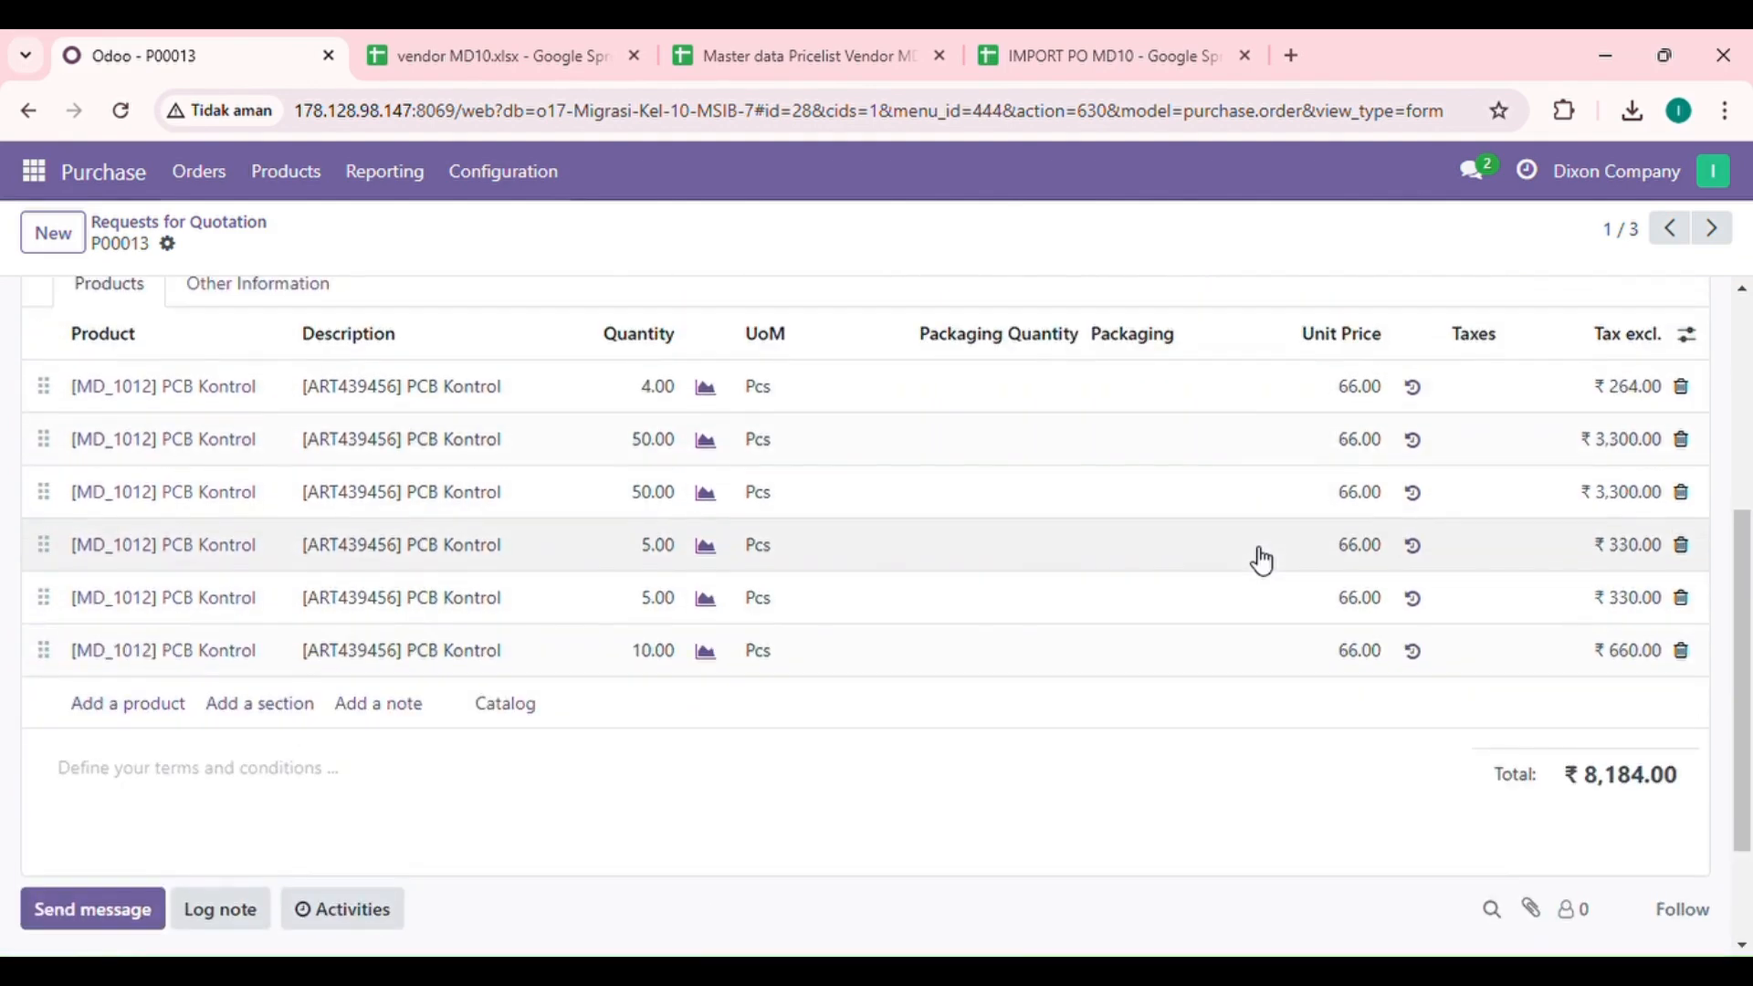
pyautogui.scroll(-2, 1354, 606)
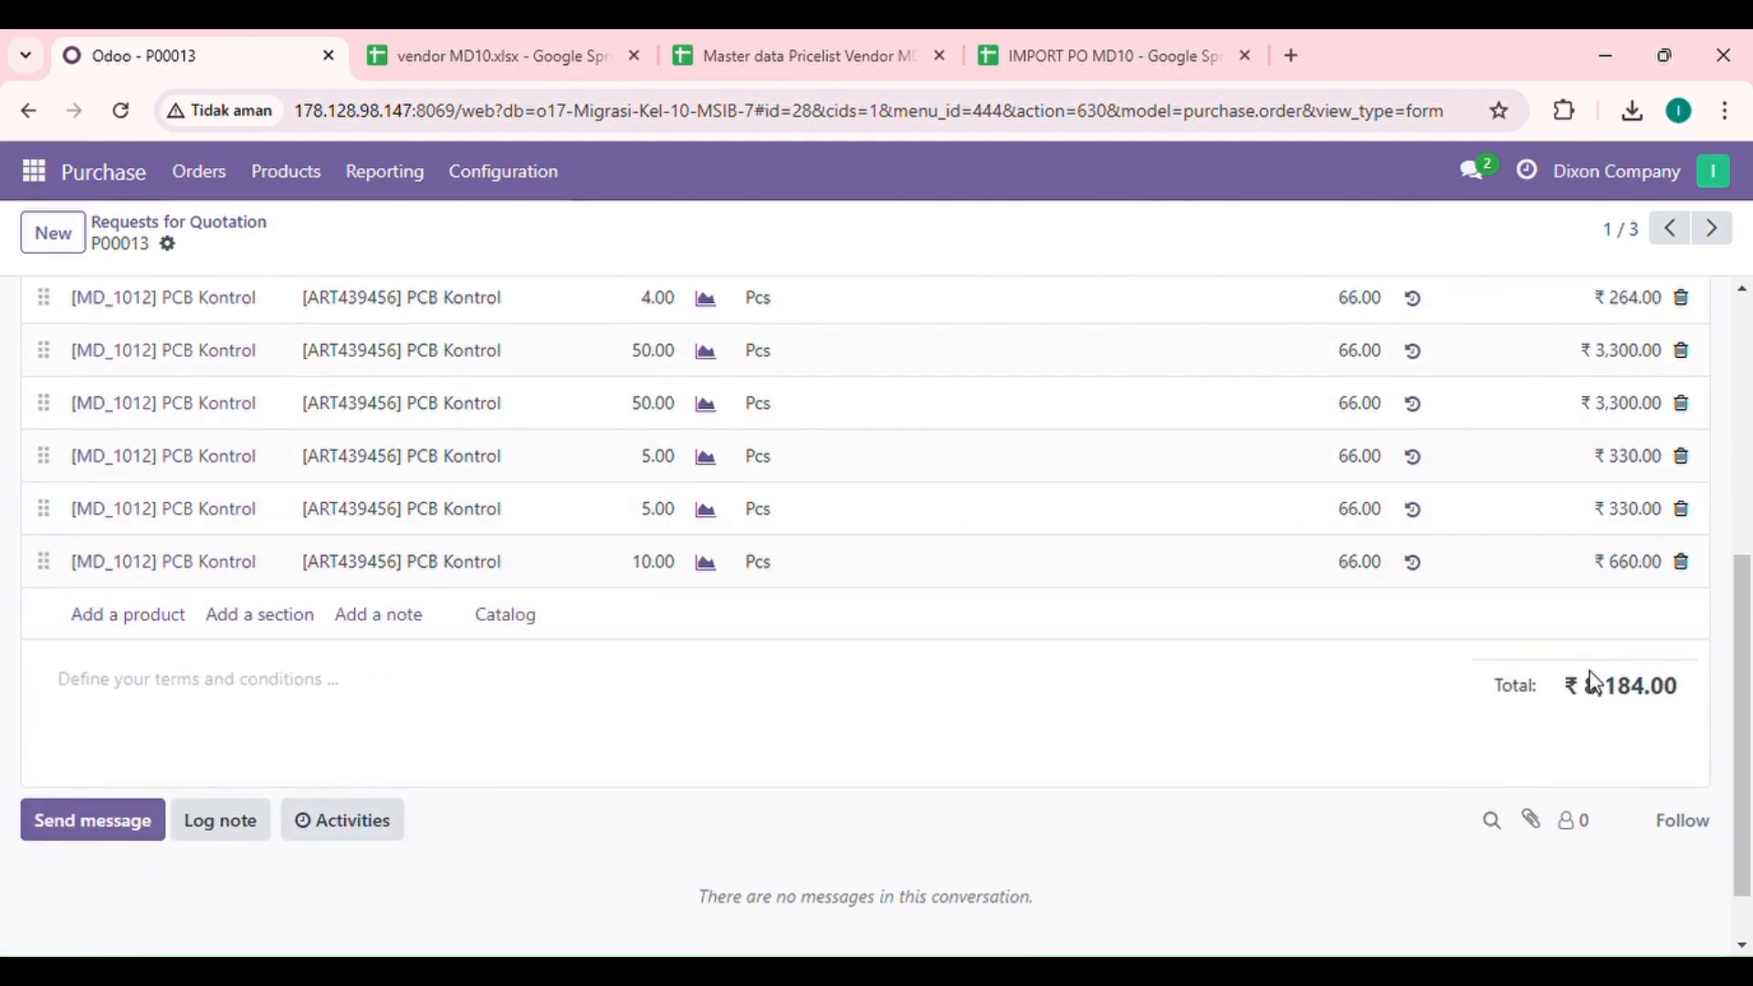
pyautogui.scroll(6, 1132, 507)
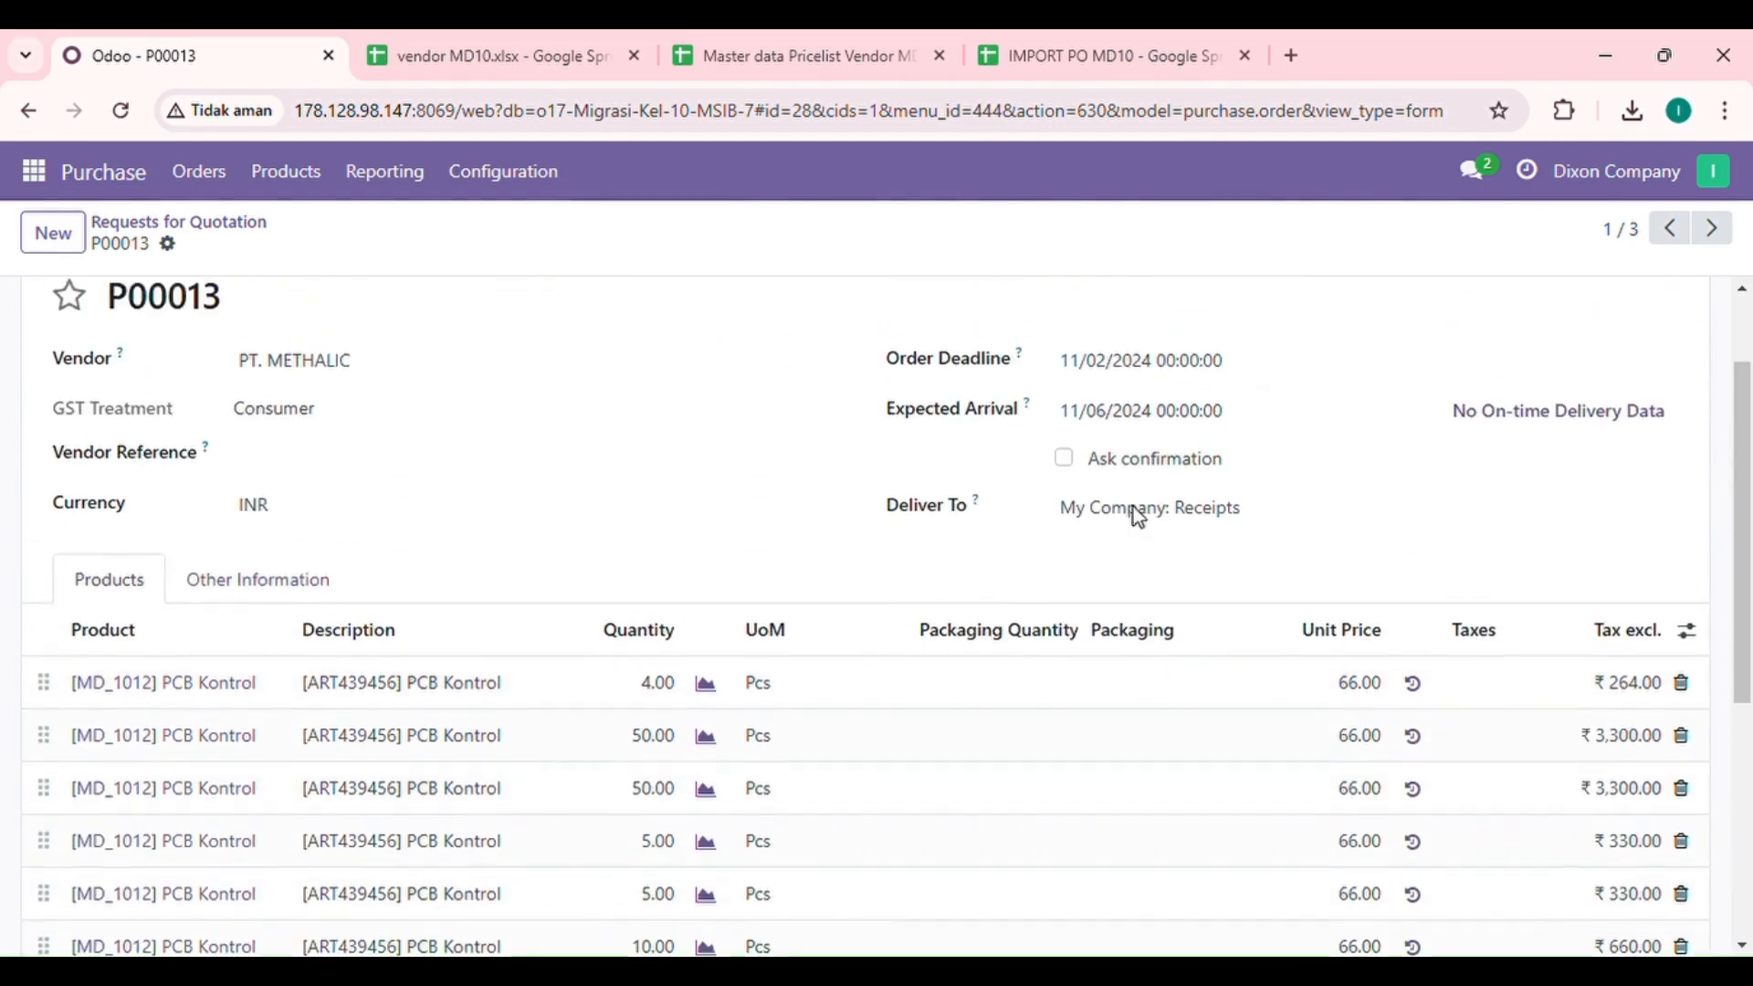
# Step: Leave the request for quotation and activate the developer mode in the general settings
pyautogui.click(206, 230)
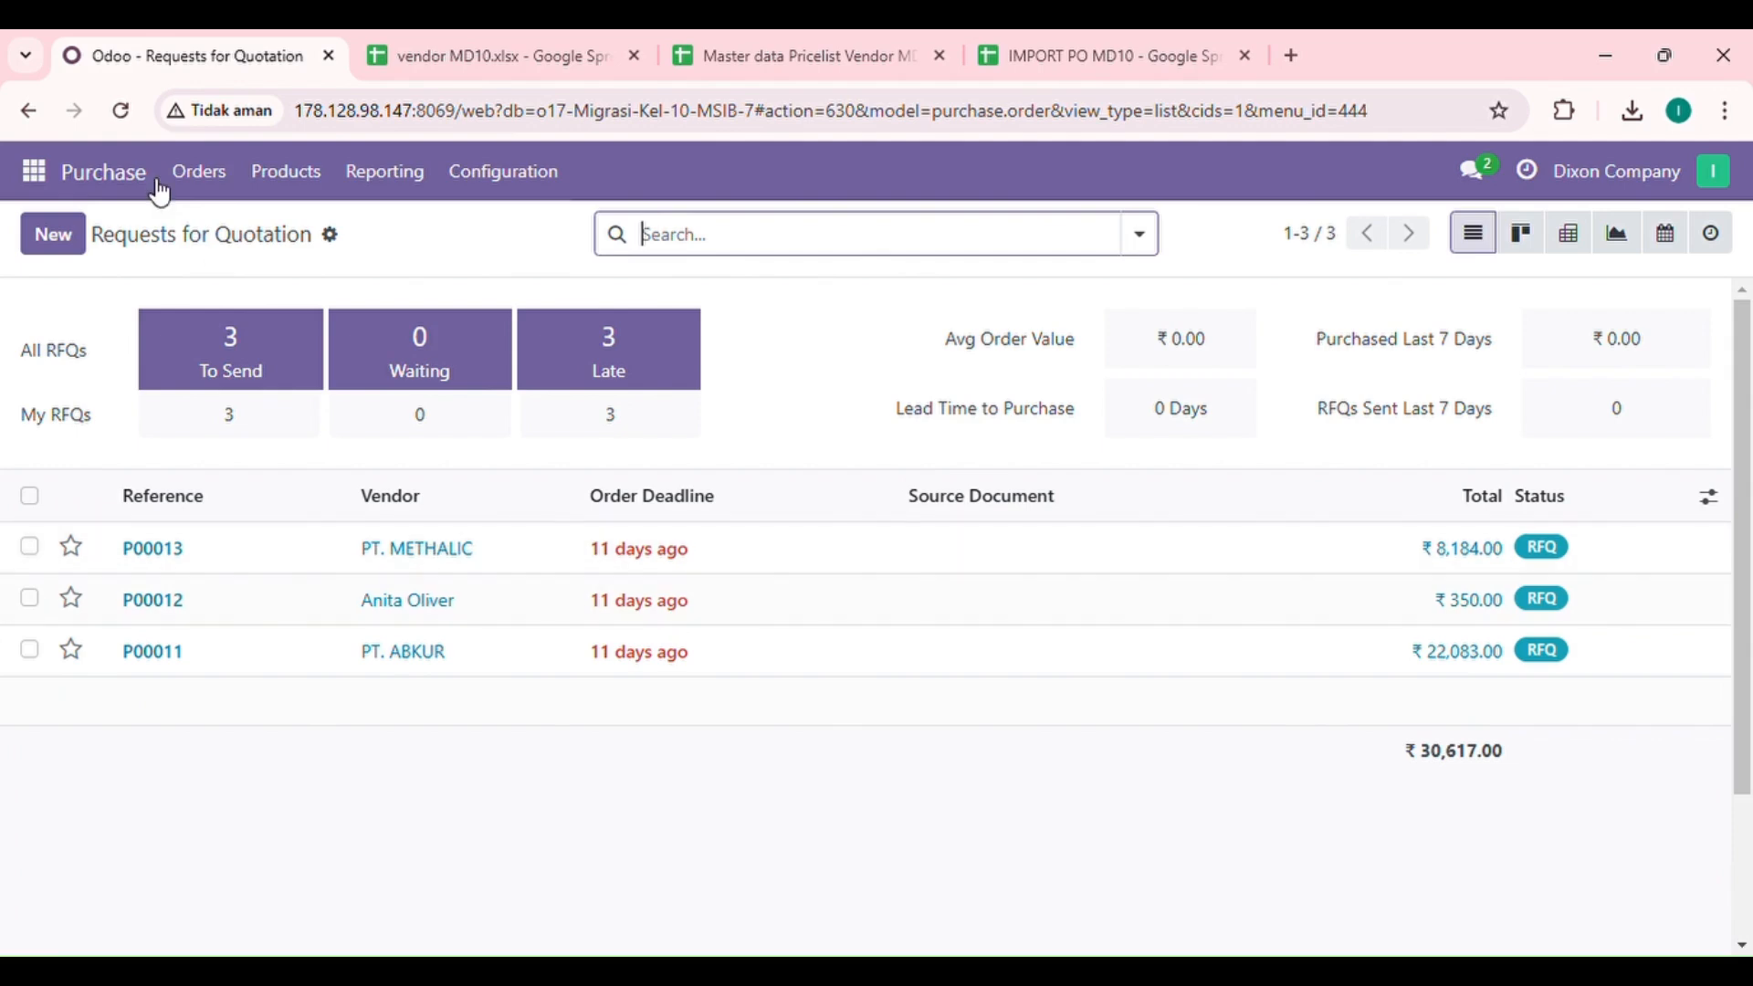
pyautogui.click(55, 170)
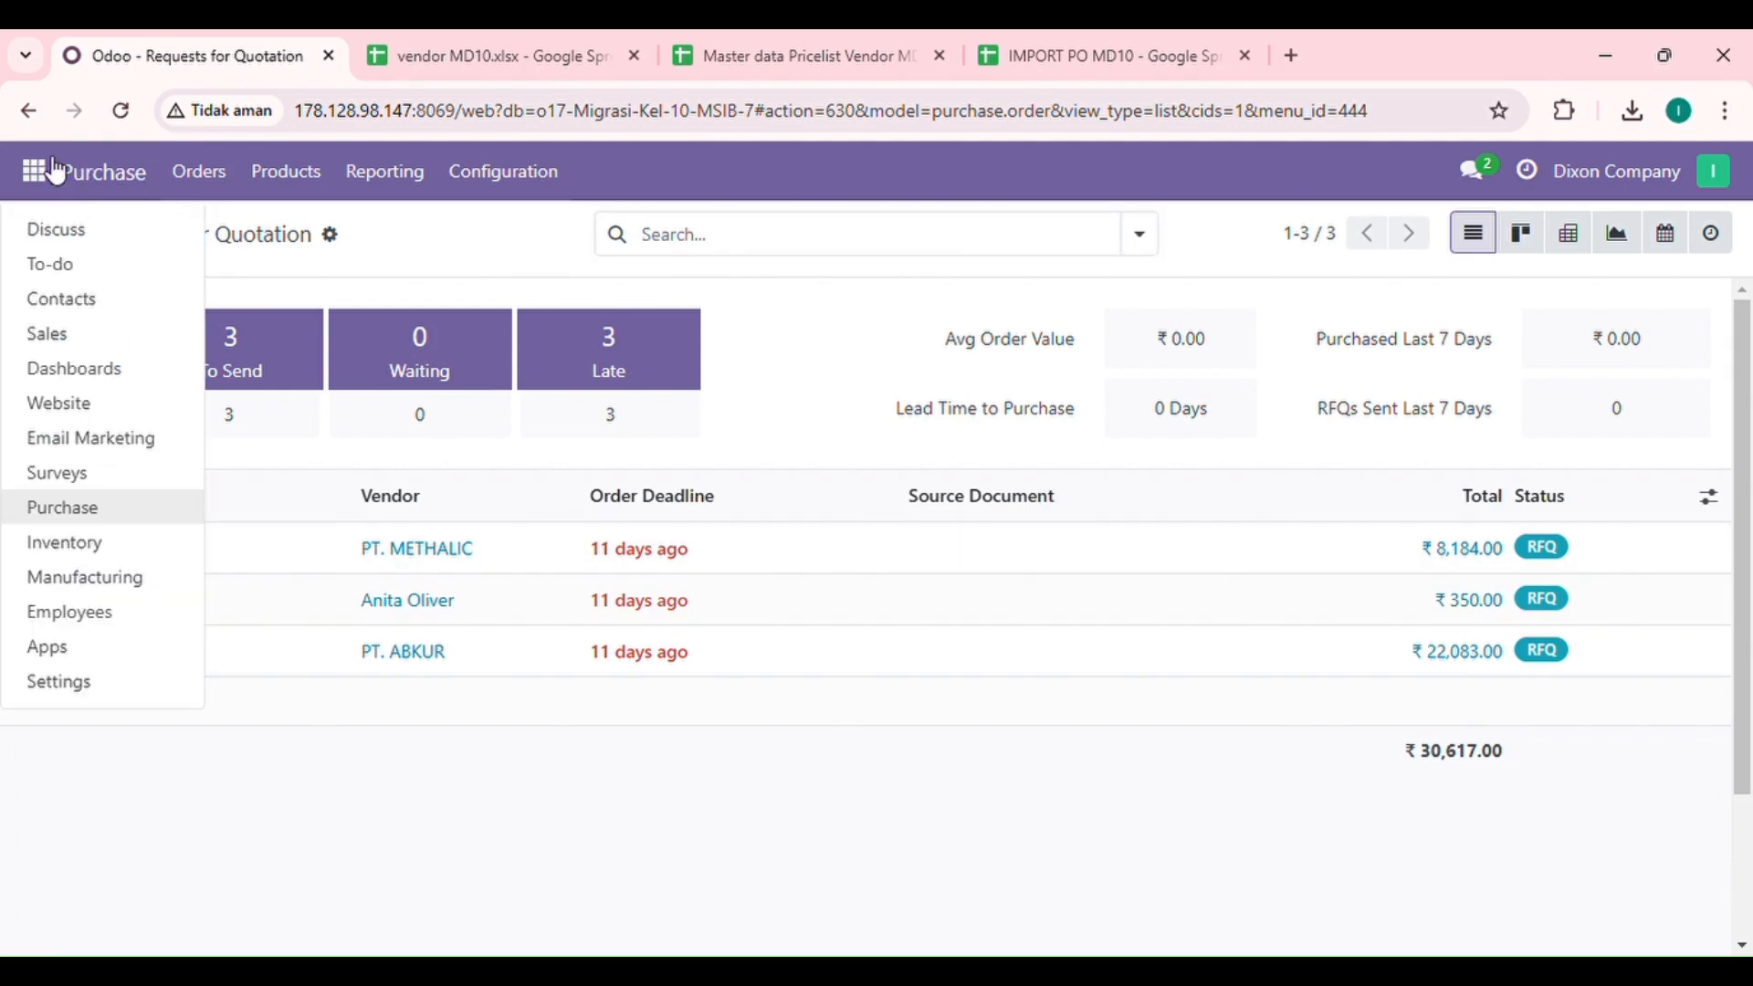
pyautogui.click(79, 671)
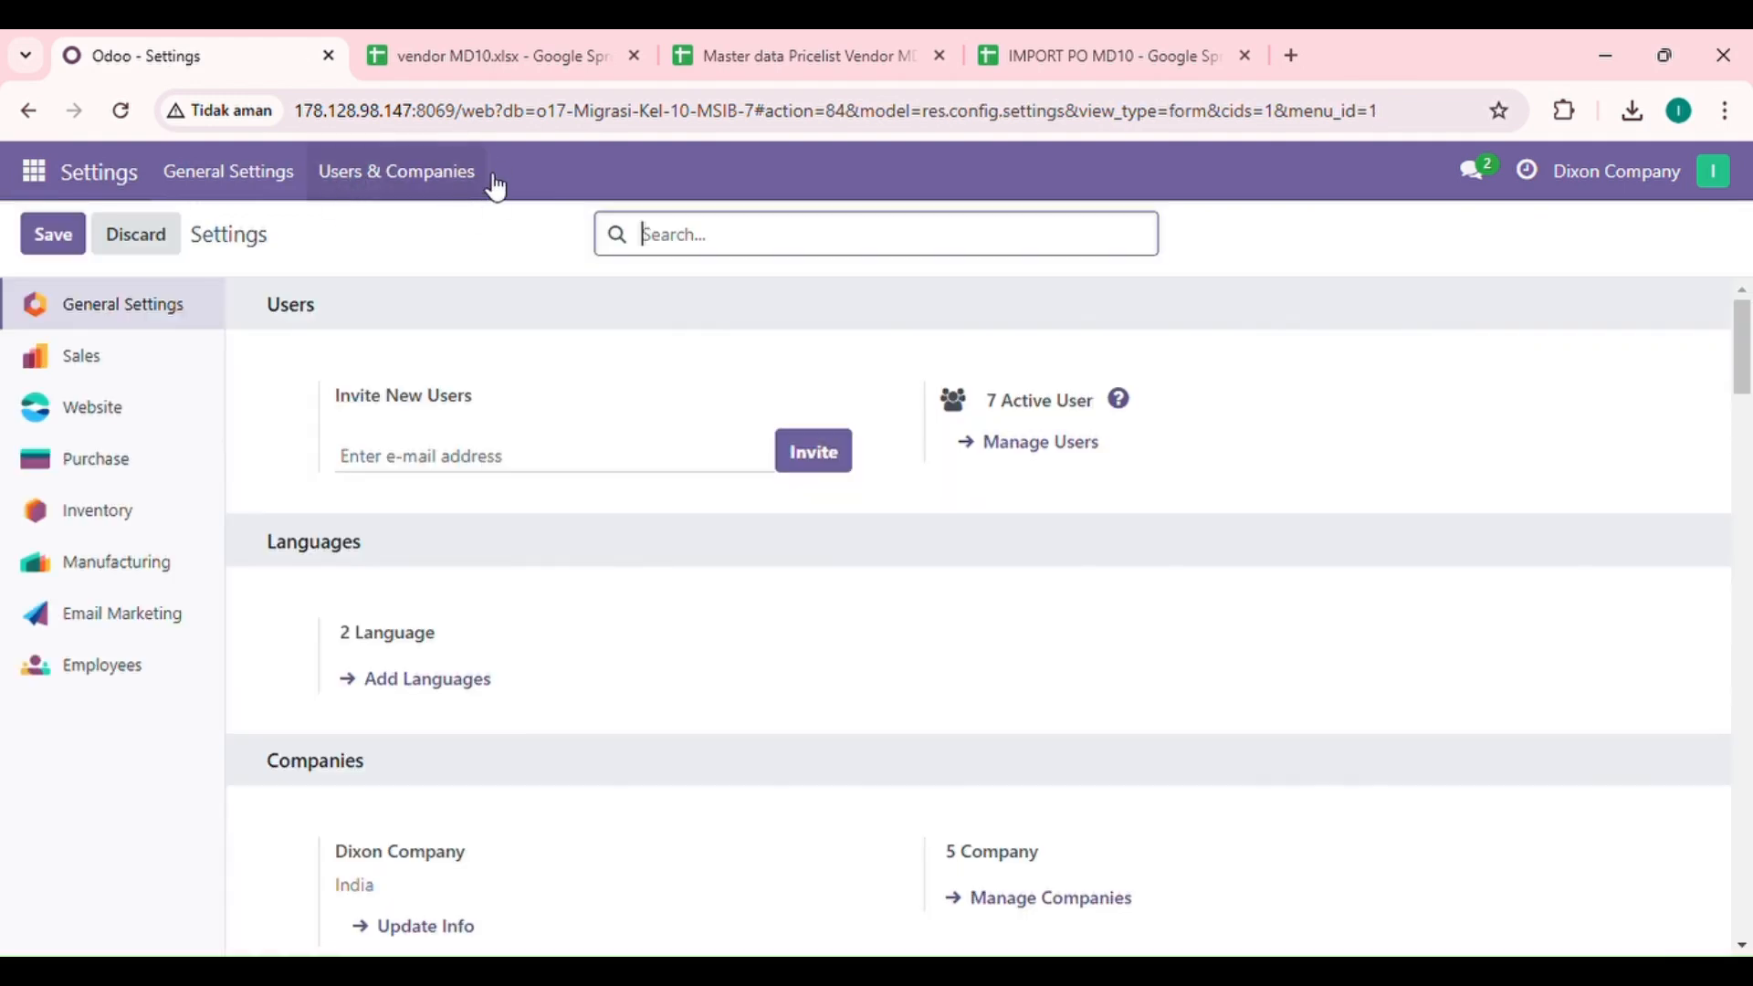
pyautogui.click(399, 182)
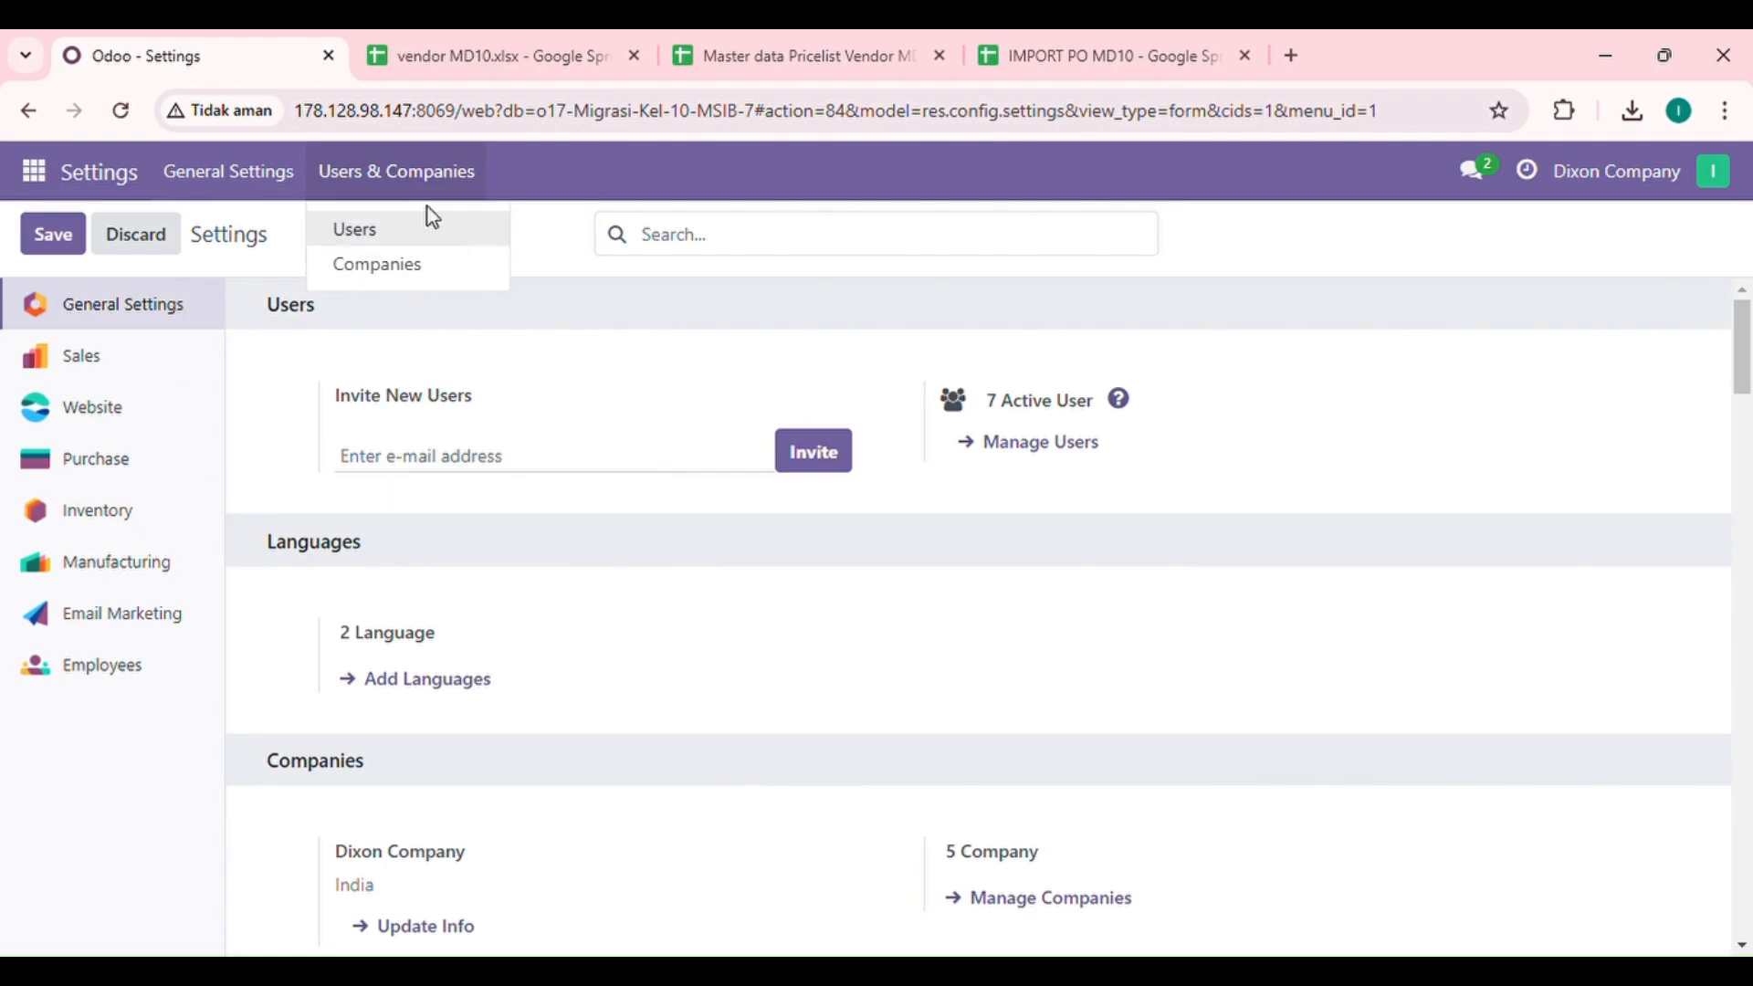
pyautogui.scroll(-15, 559, 524)
pyautogui.scroll(-10, 562, 528)
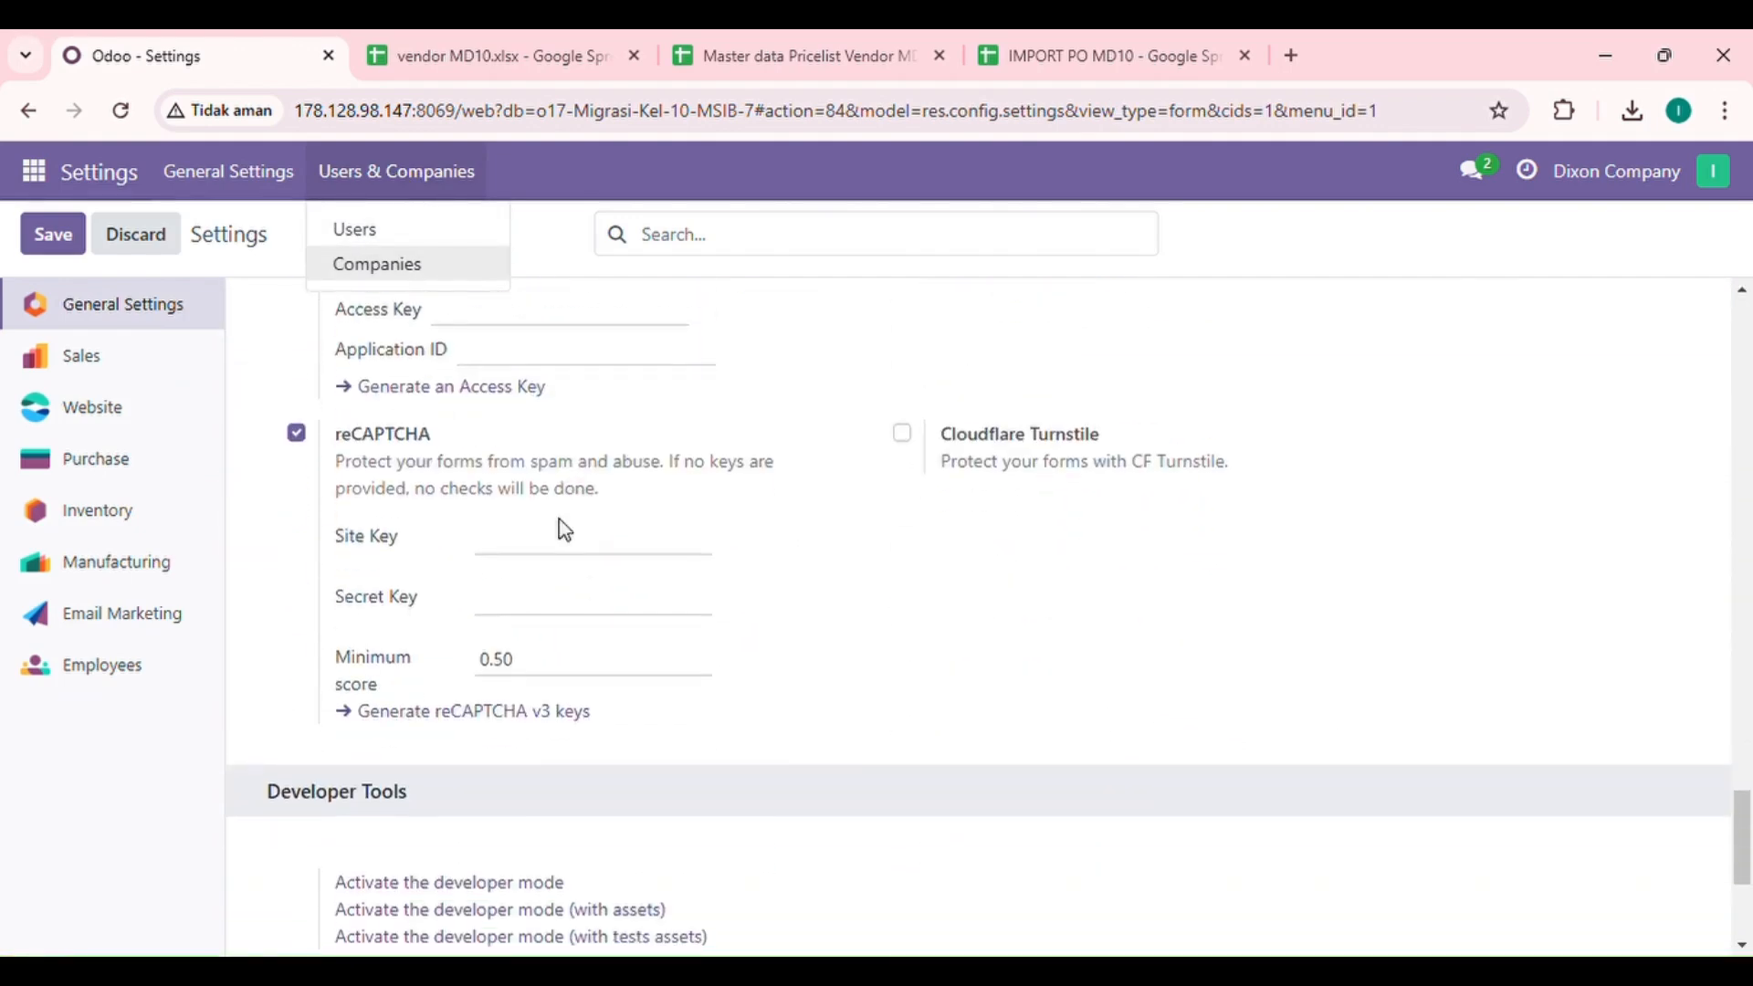
pyautogui.click(501, 524)
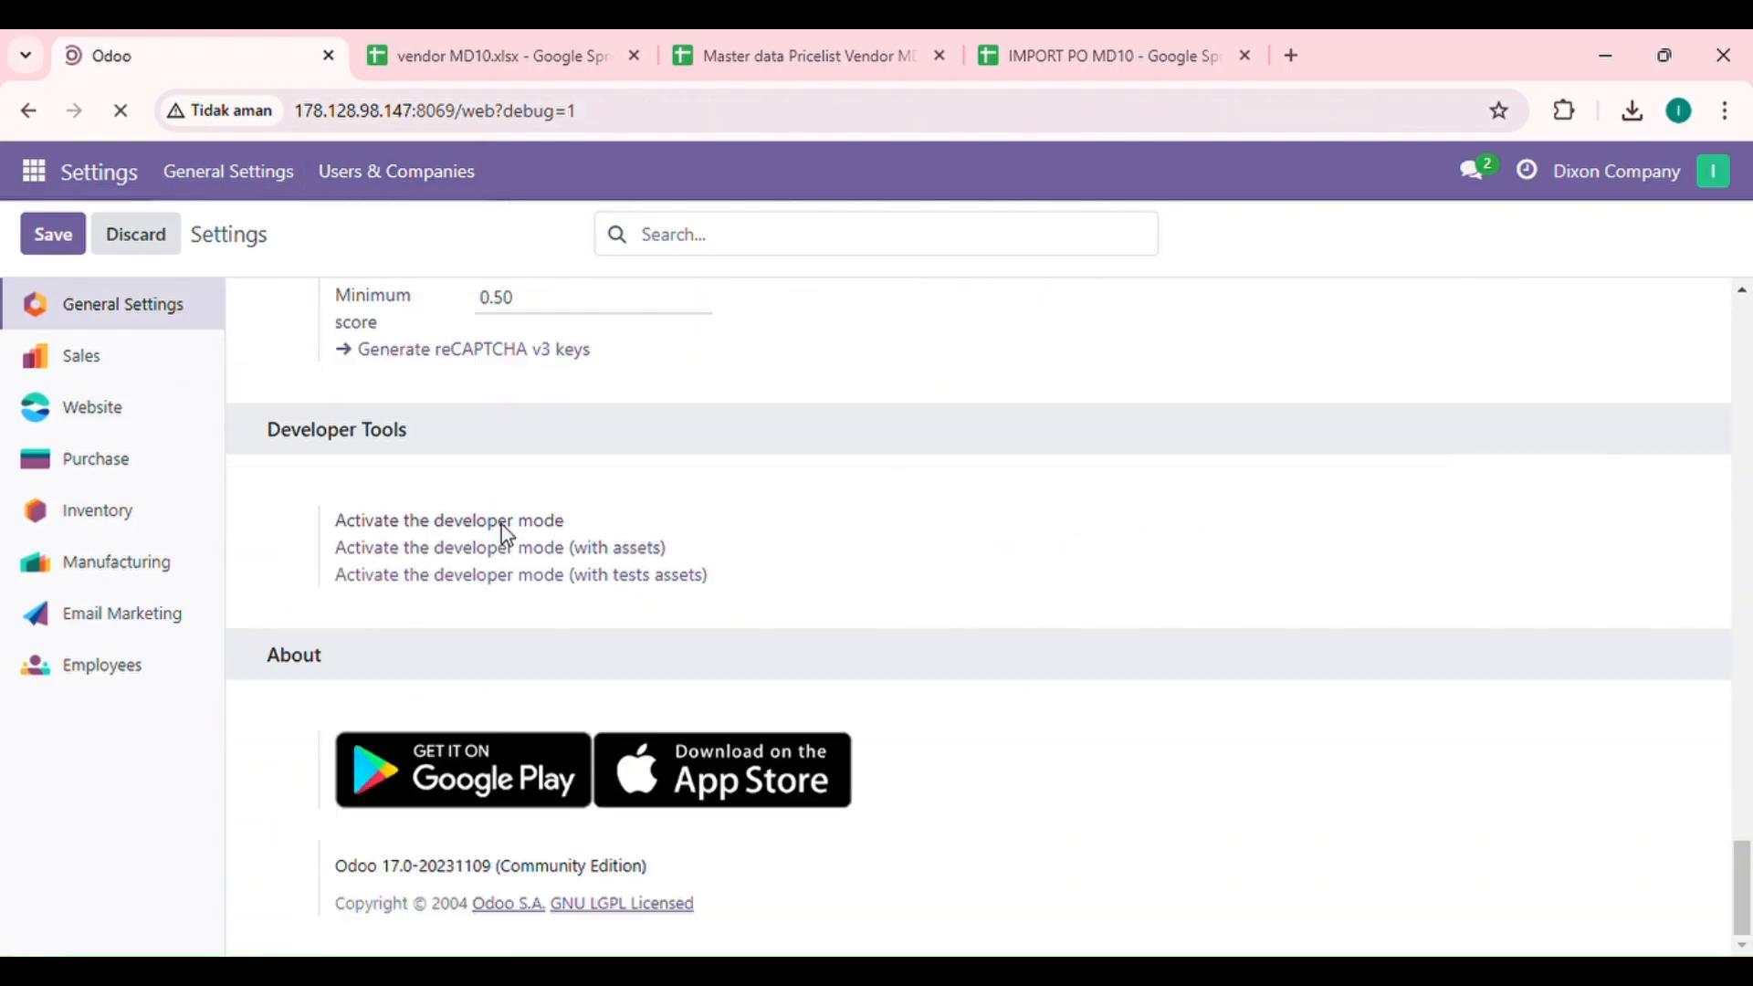
# Step: Create a new user group in the settings with application Purchase and name Dixon Company 10
pyautogui.click(35, 171)
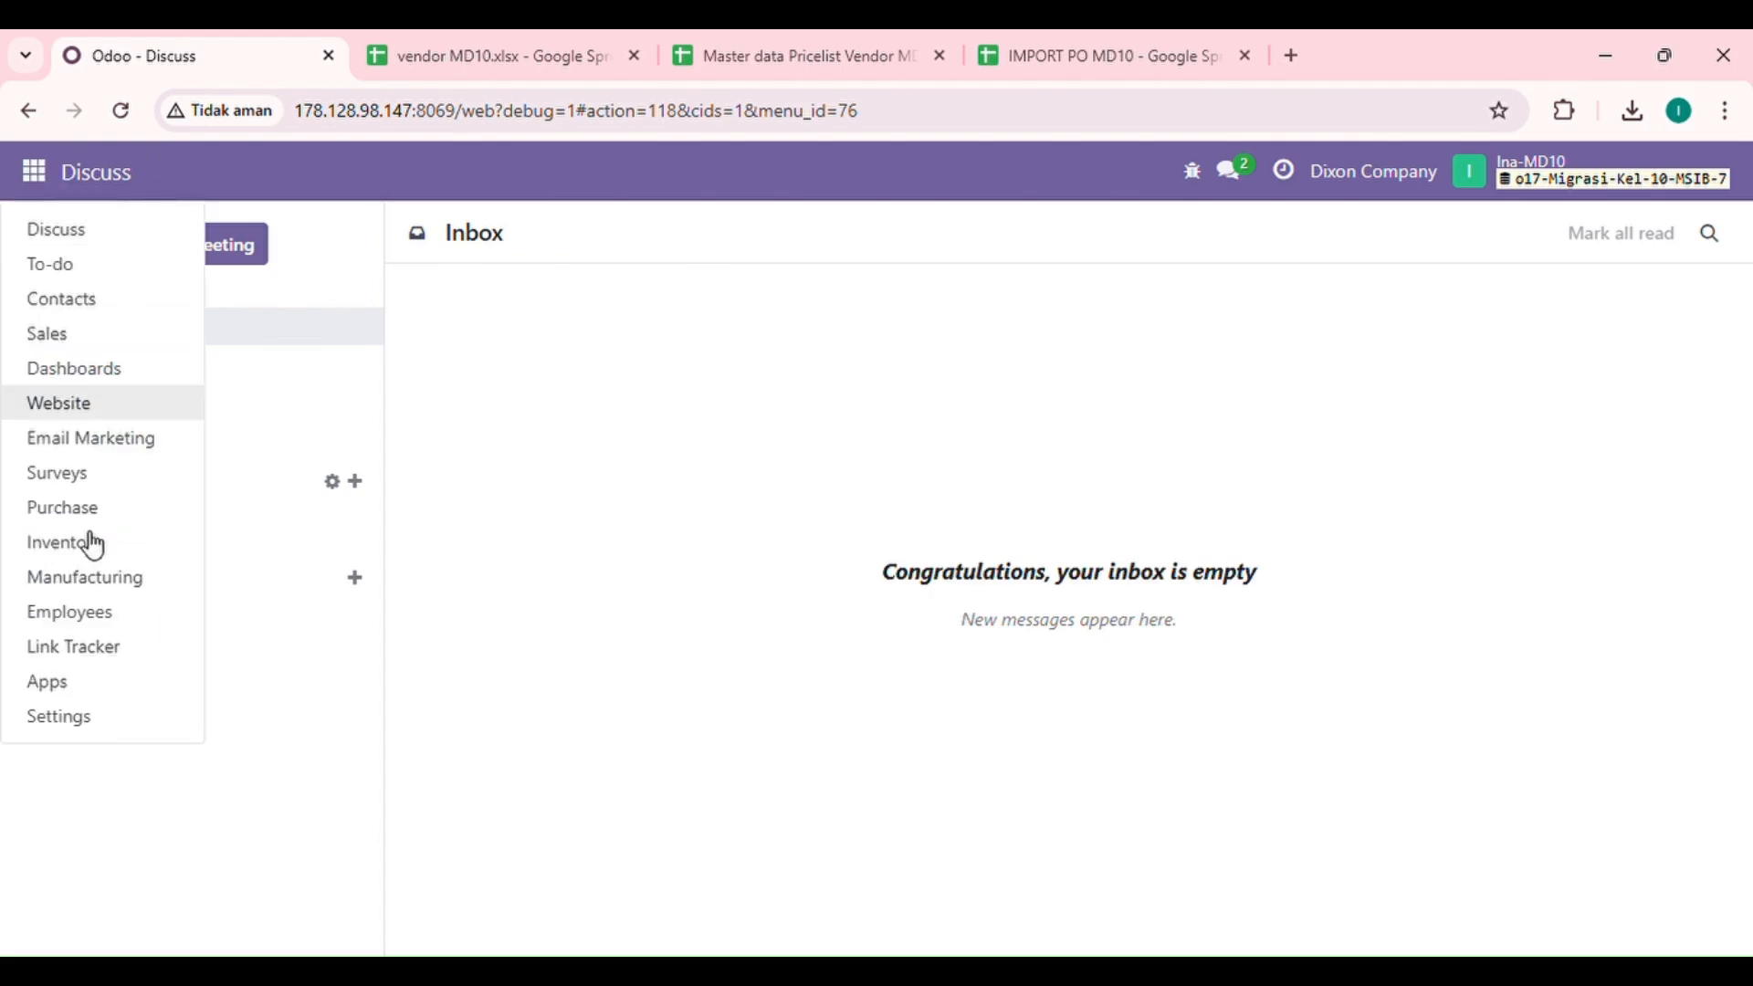
pyautogui.click(107, 721)
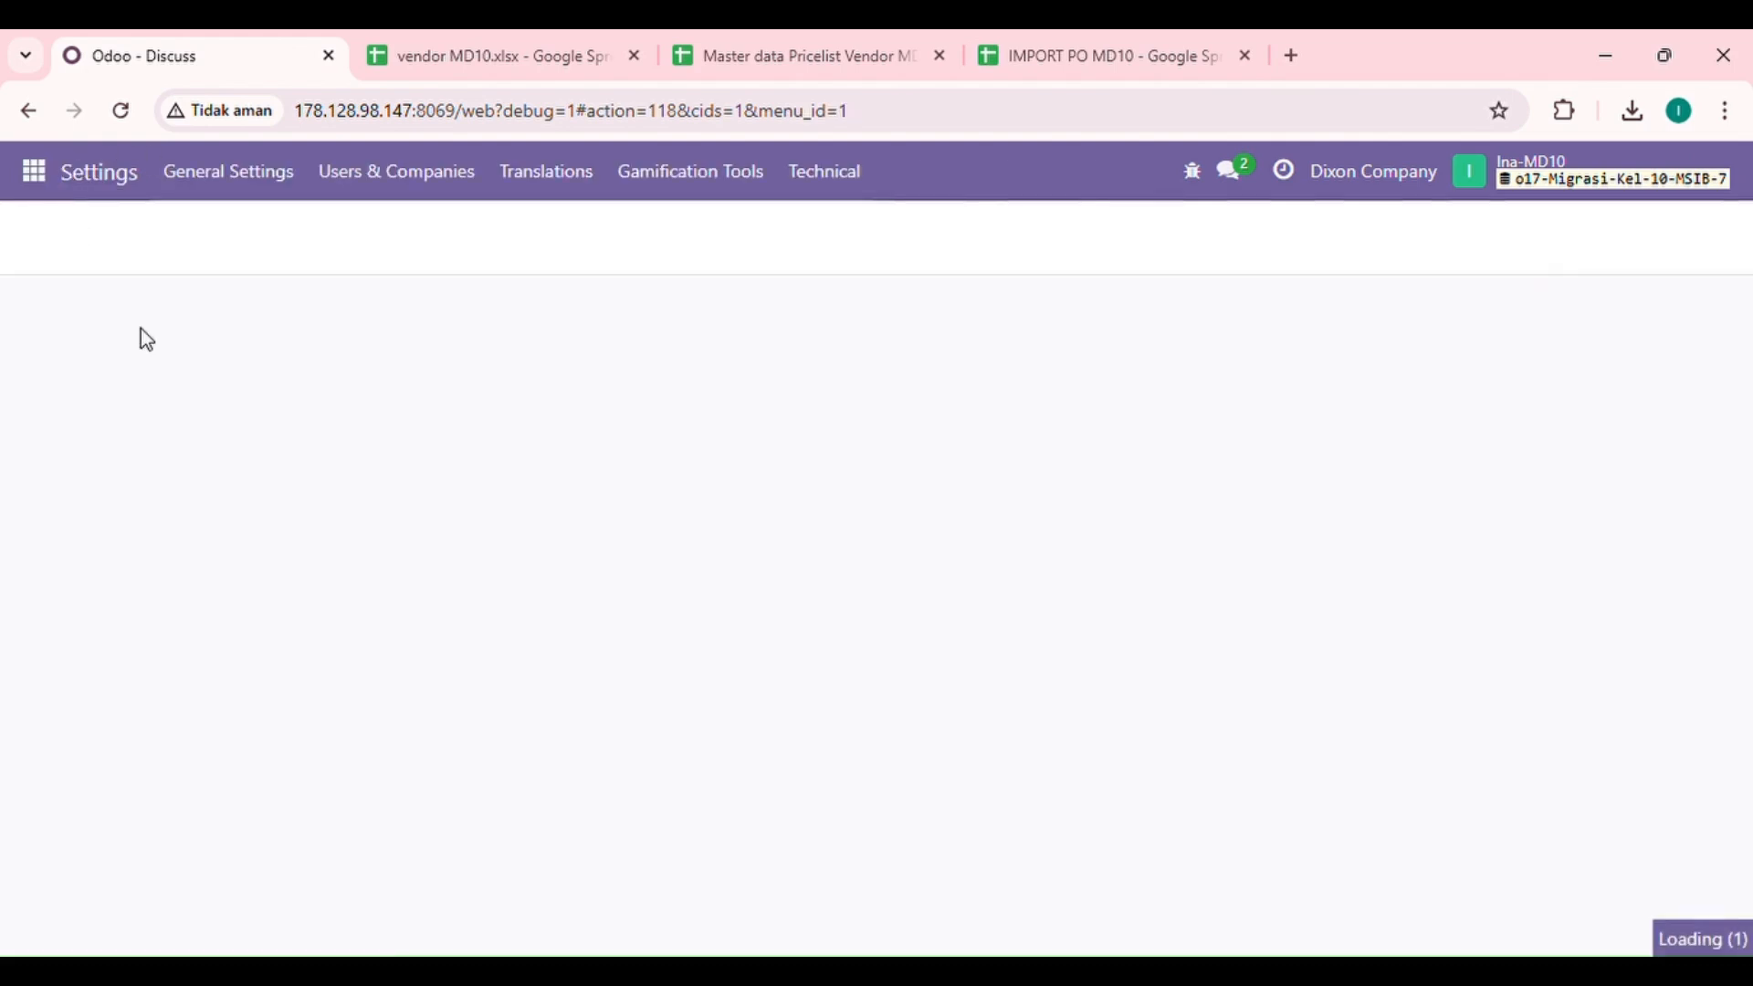
pyautogui.click(417, 181)
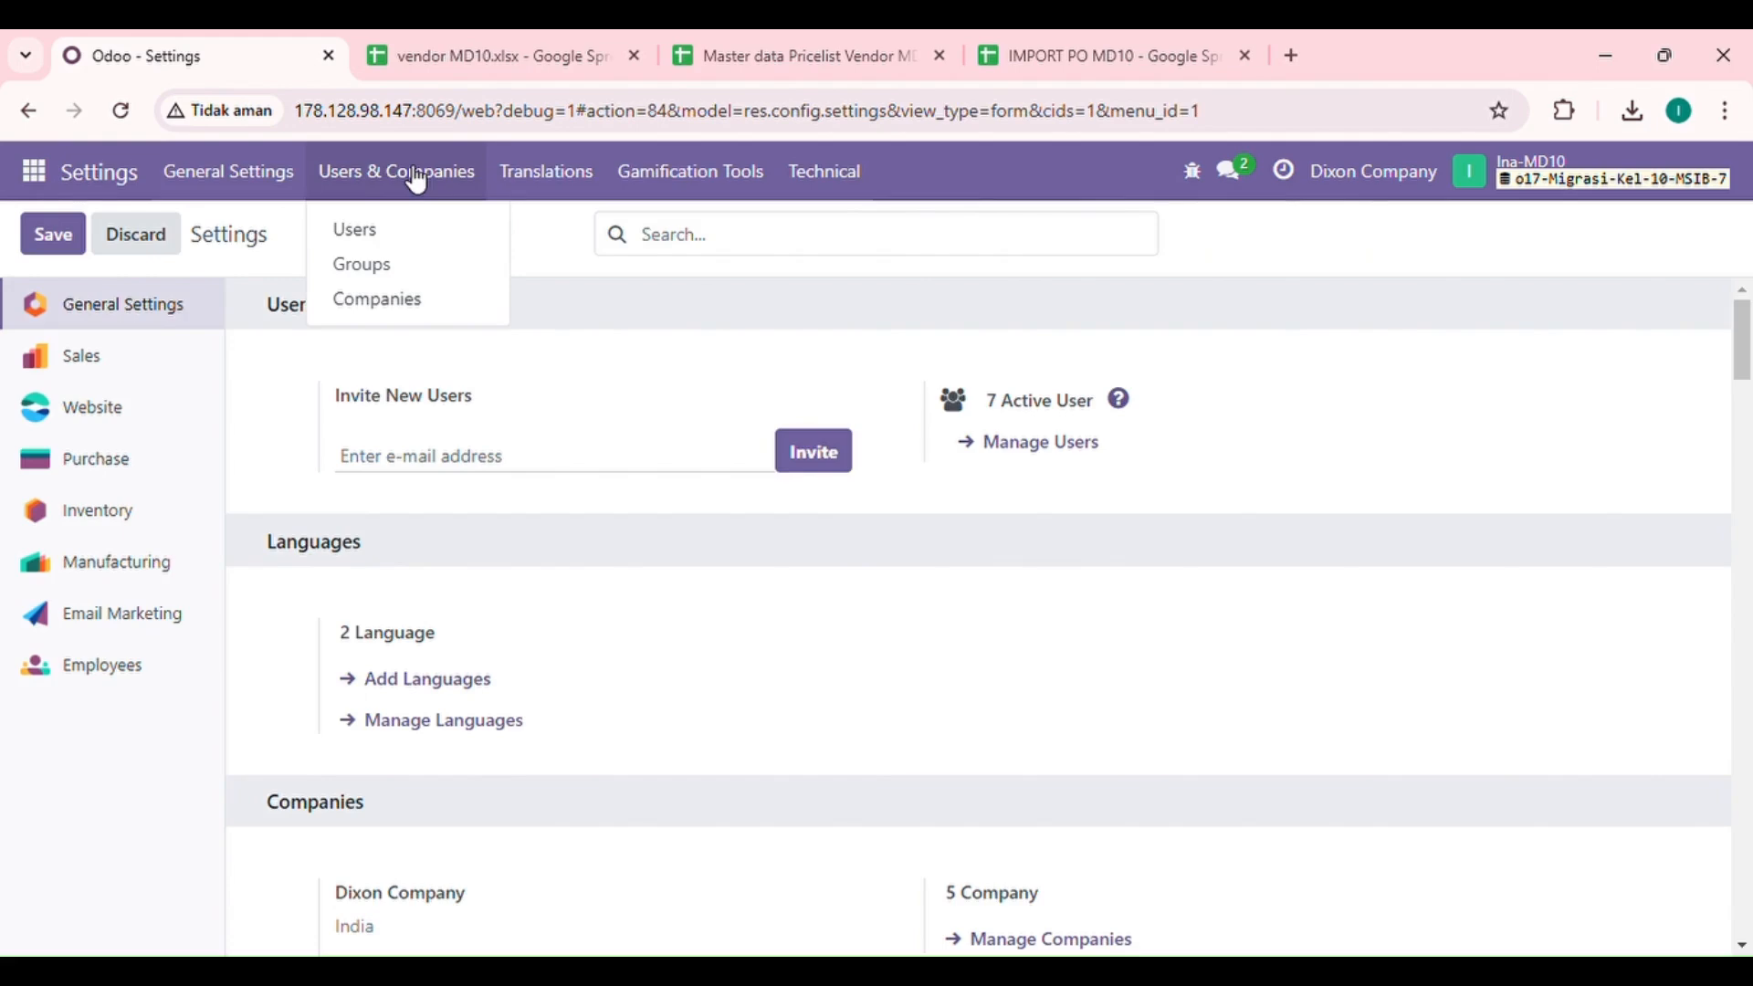
pyautogui.click(384, 278)
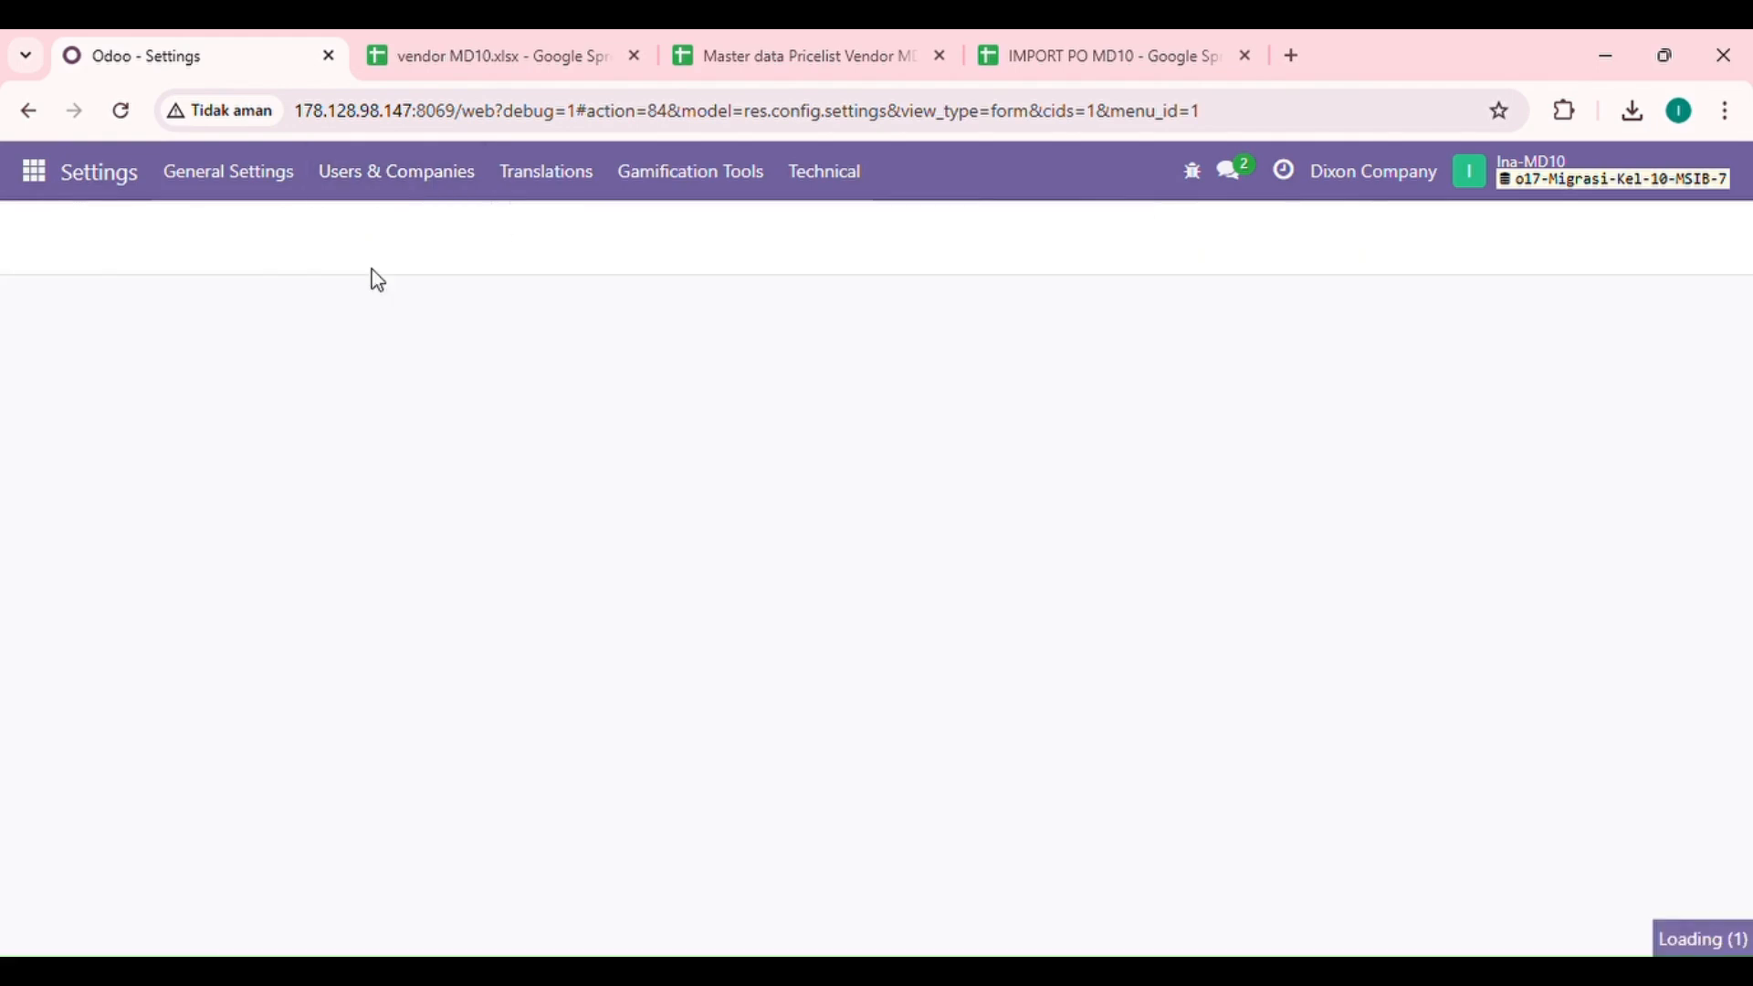
pyautogui.click(73, 237)
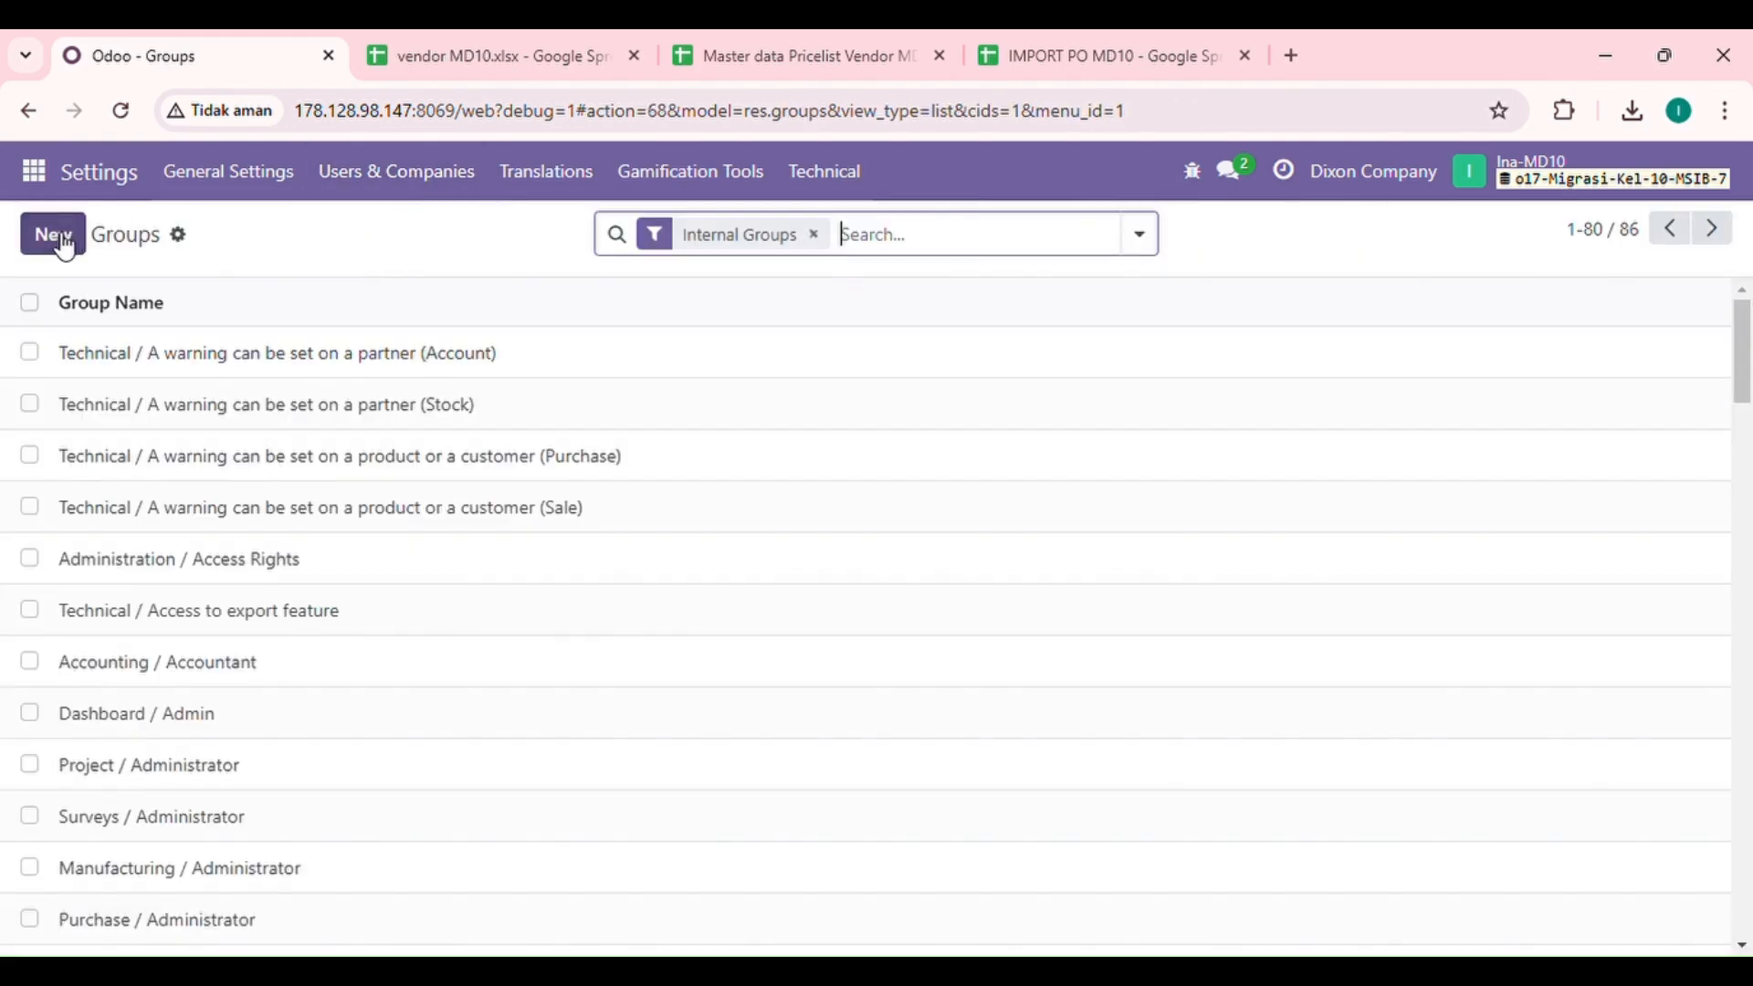
pyautogui.click(260, 353)
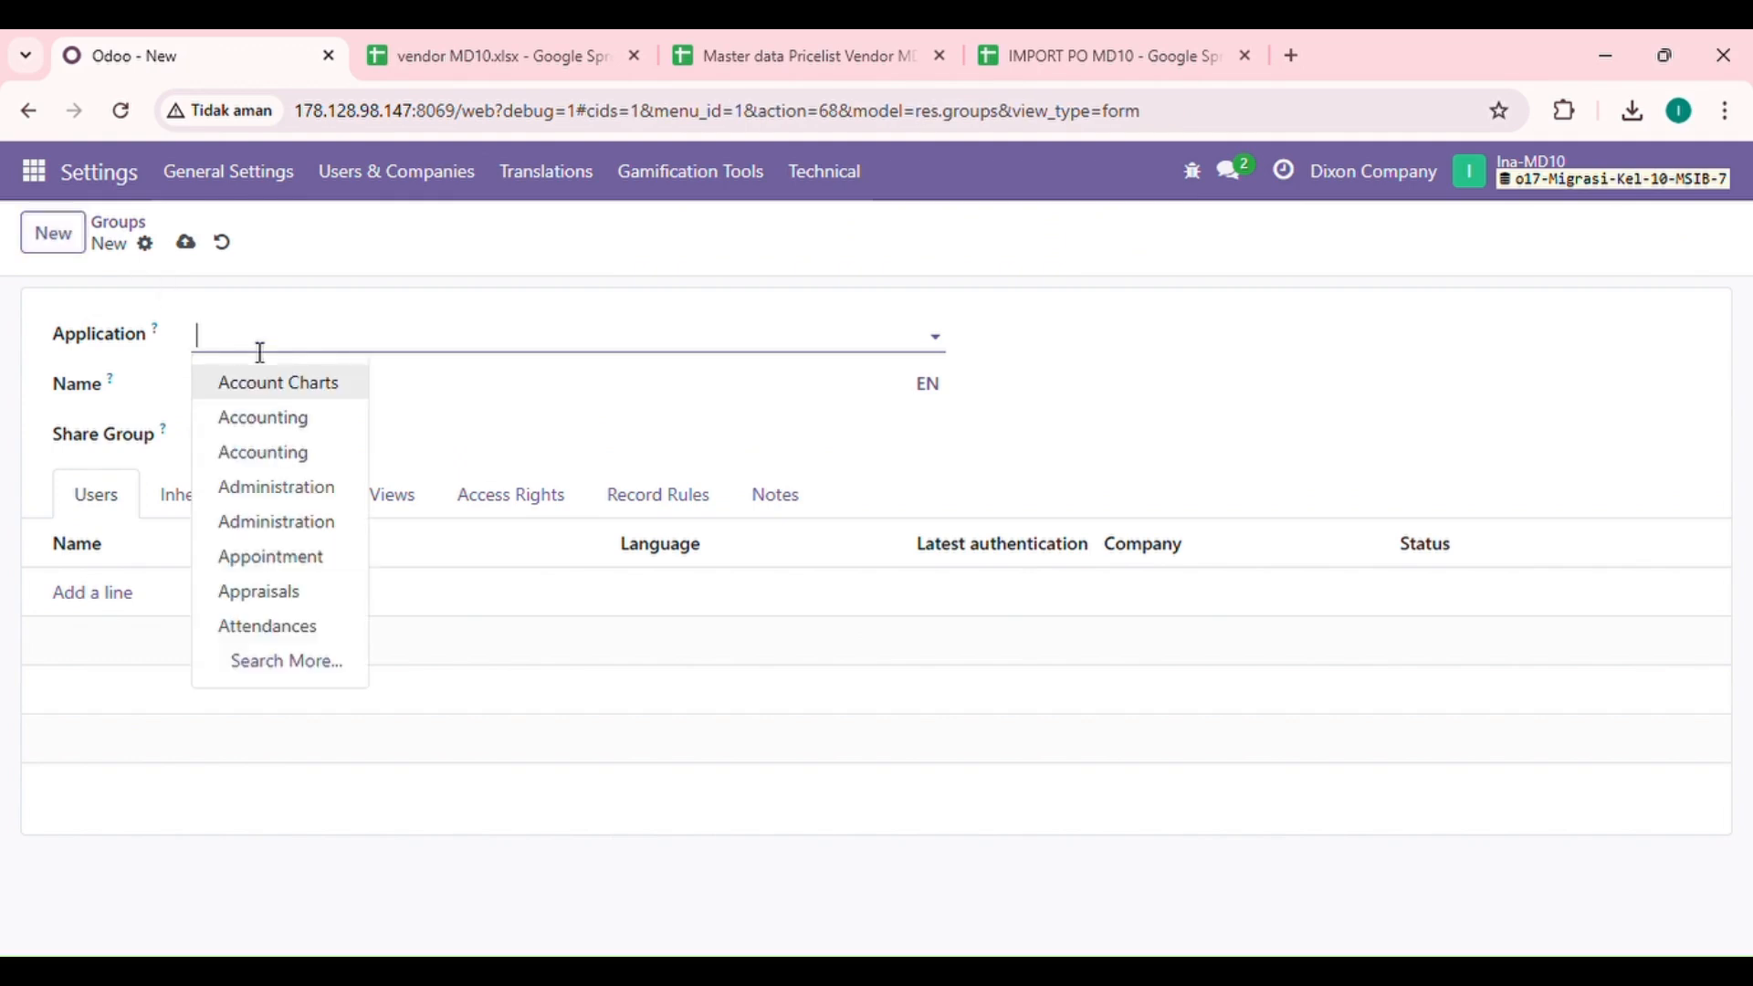
pyautogui.write('pur')
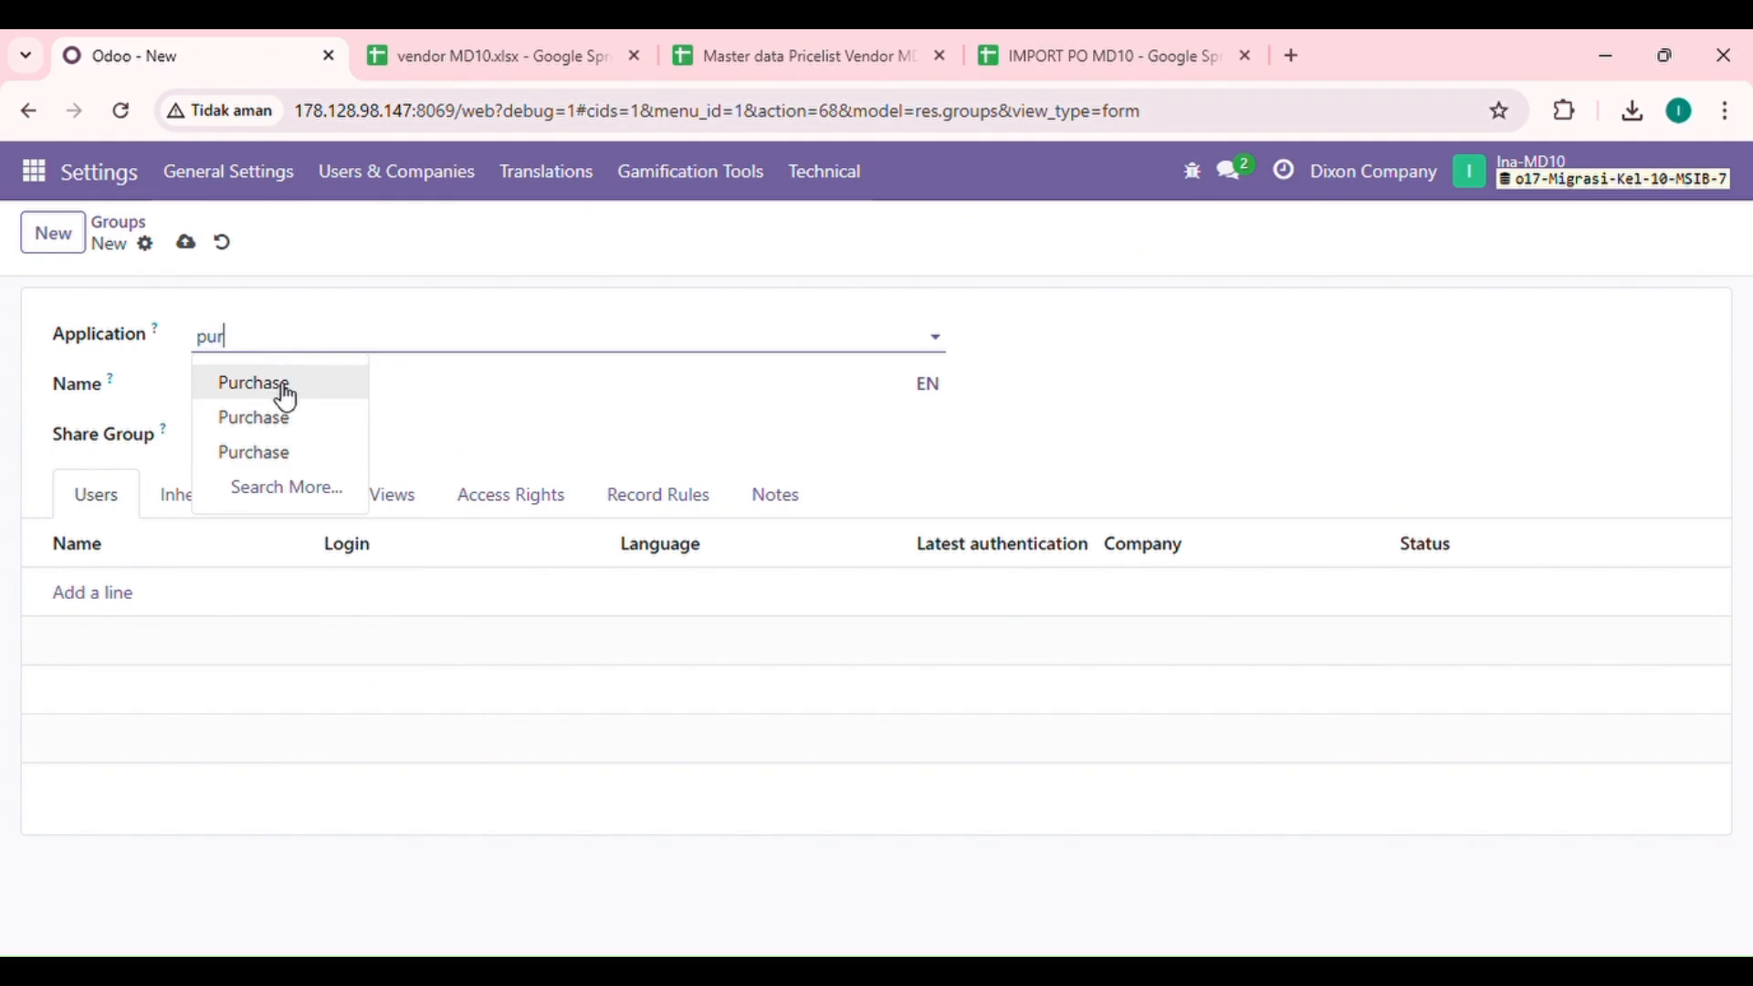
pyautogui.click(279, 392)
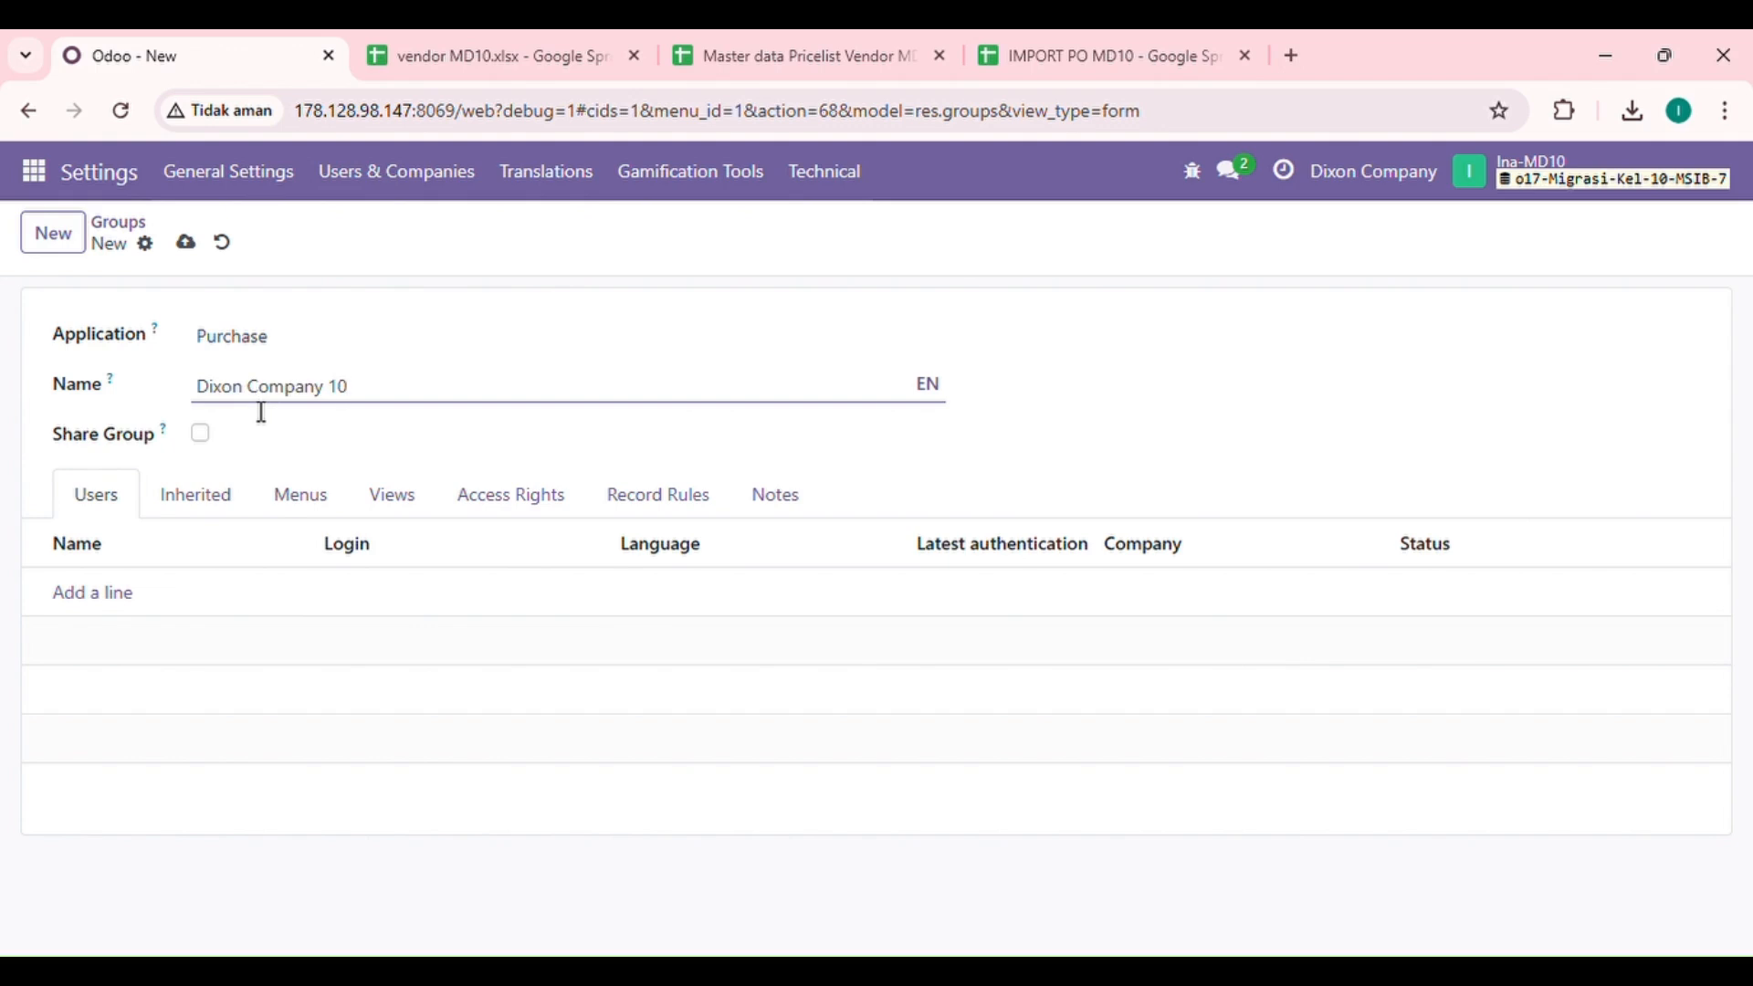
pyautogui.click(187, 448)
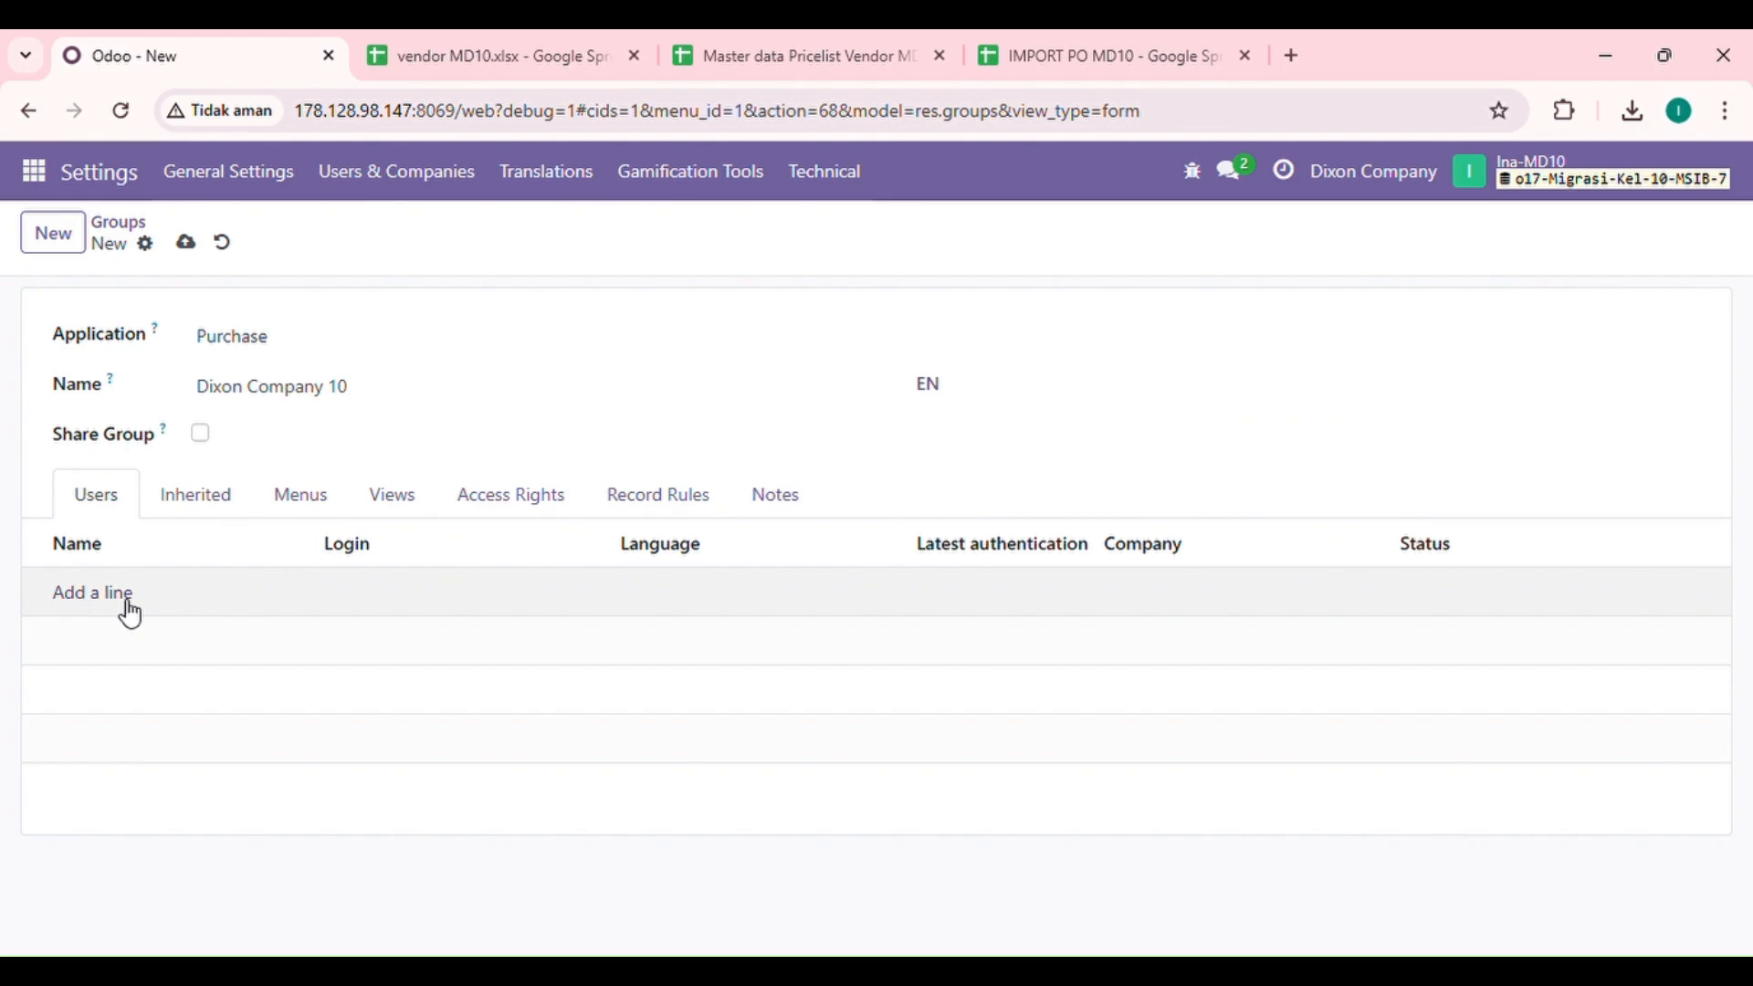
# Step: Add the Administrator and the internal user with language English (NZ) to the group, save it and return to the groups list
pyautogui.click(131, 614)
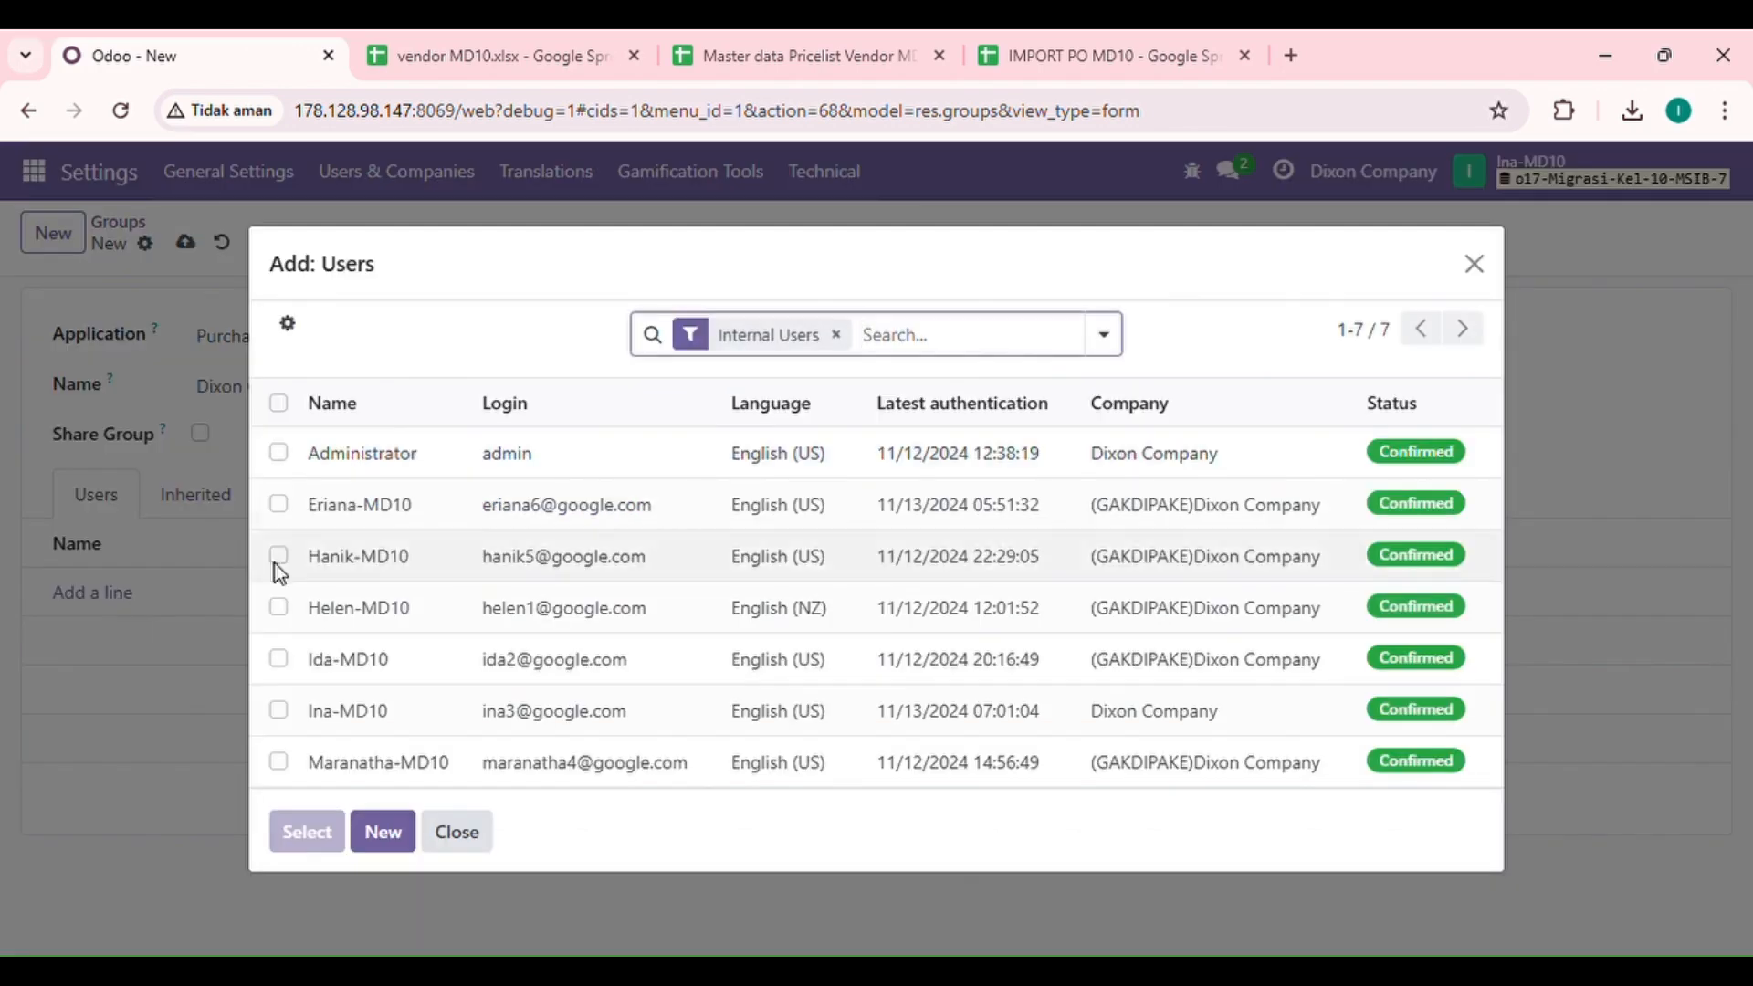
pyautogui.click(288, 456)
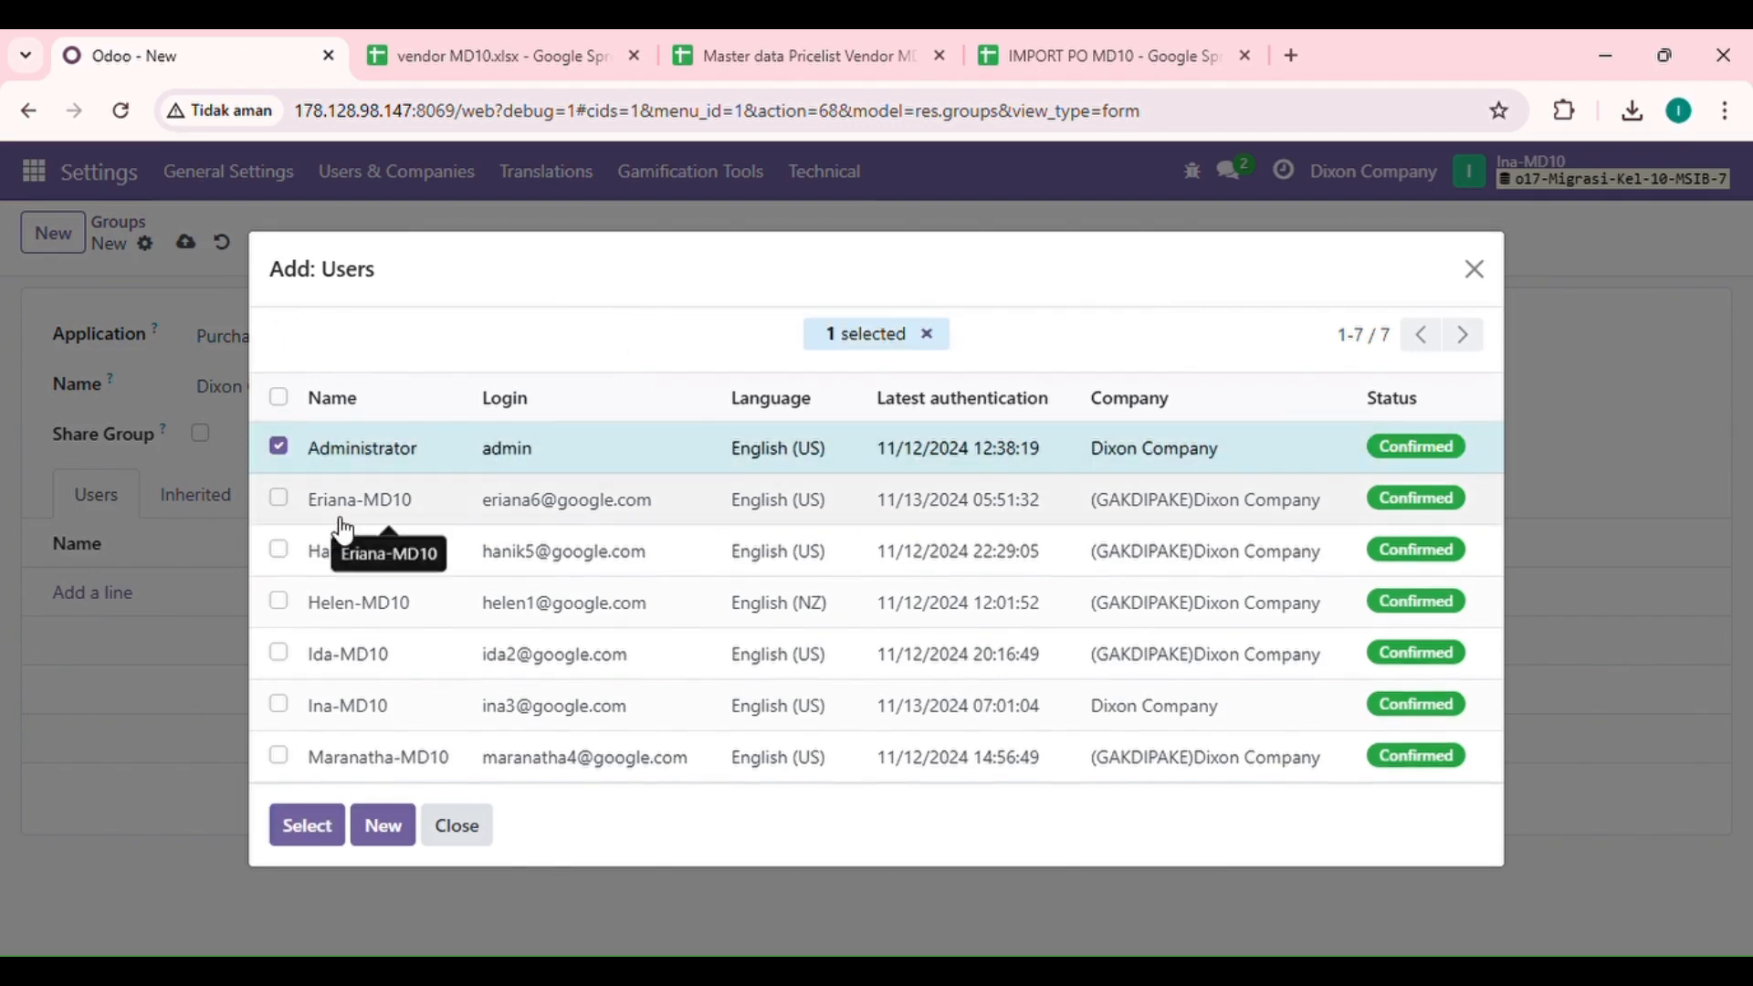
pyautogui.click(279, 601)
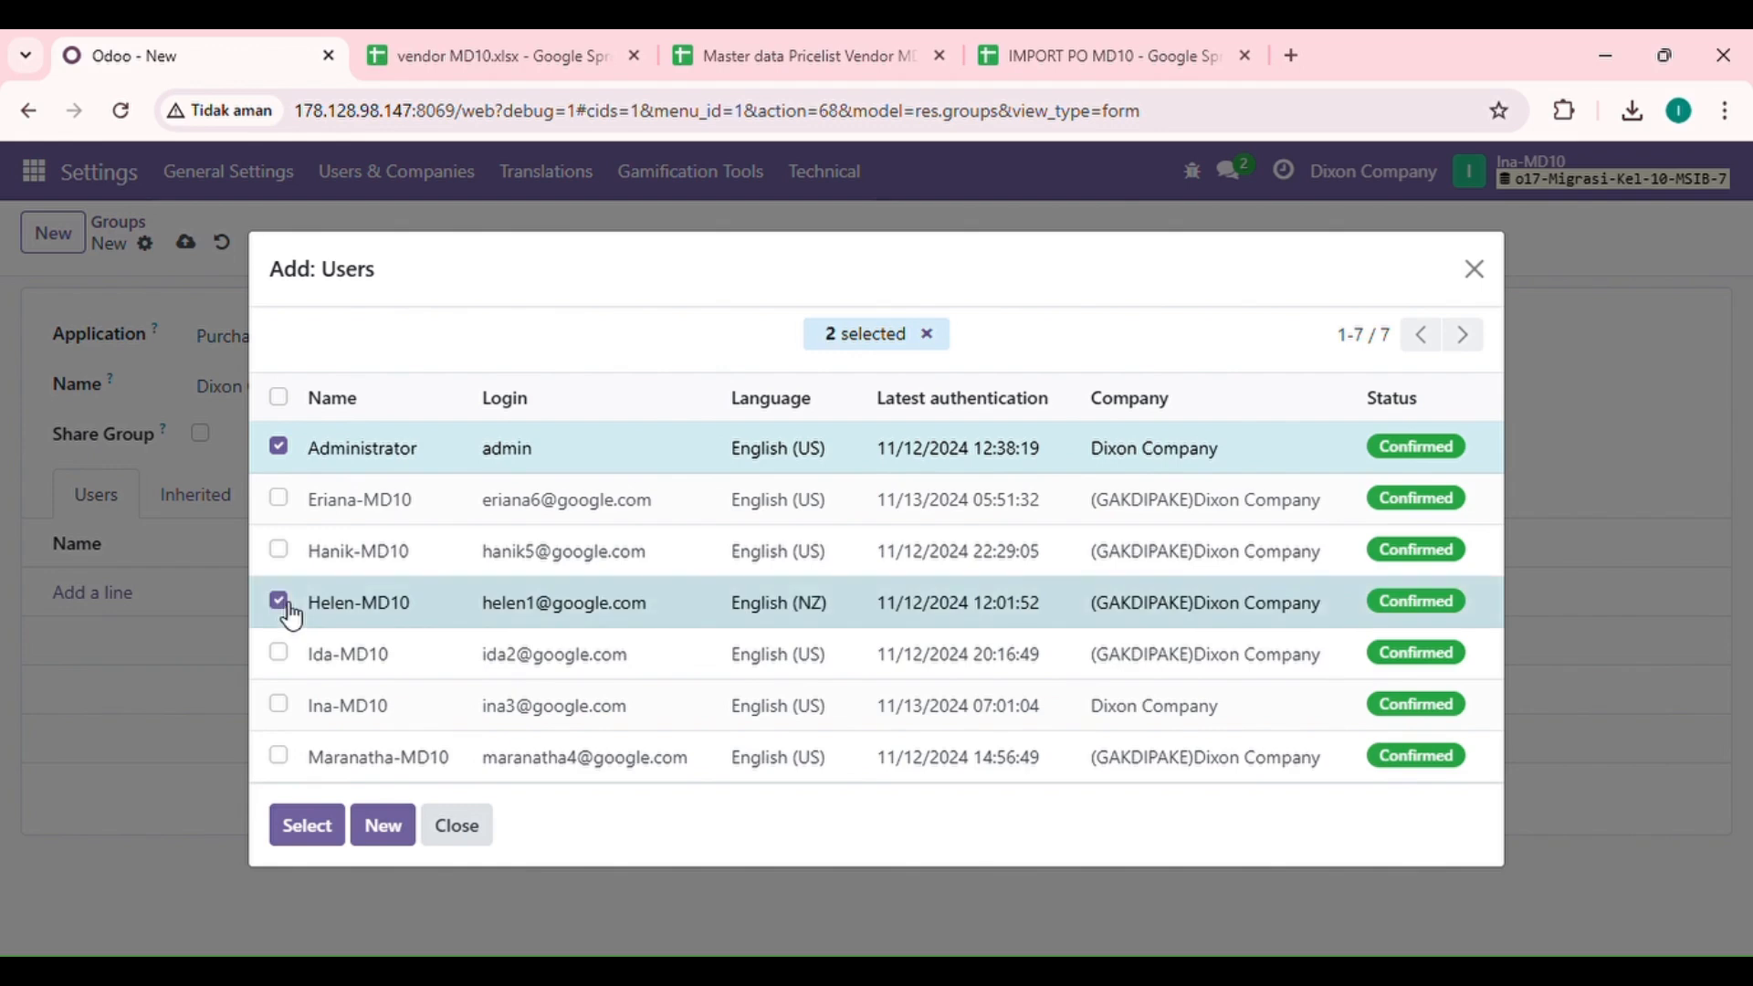
pyautogui.click(326, 829)
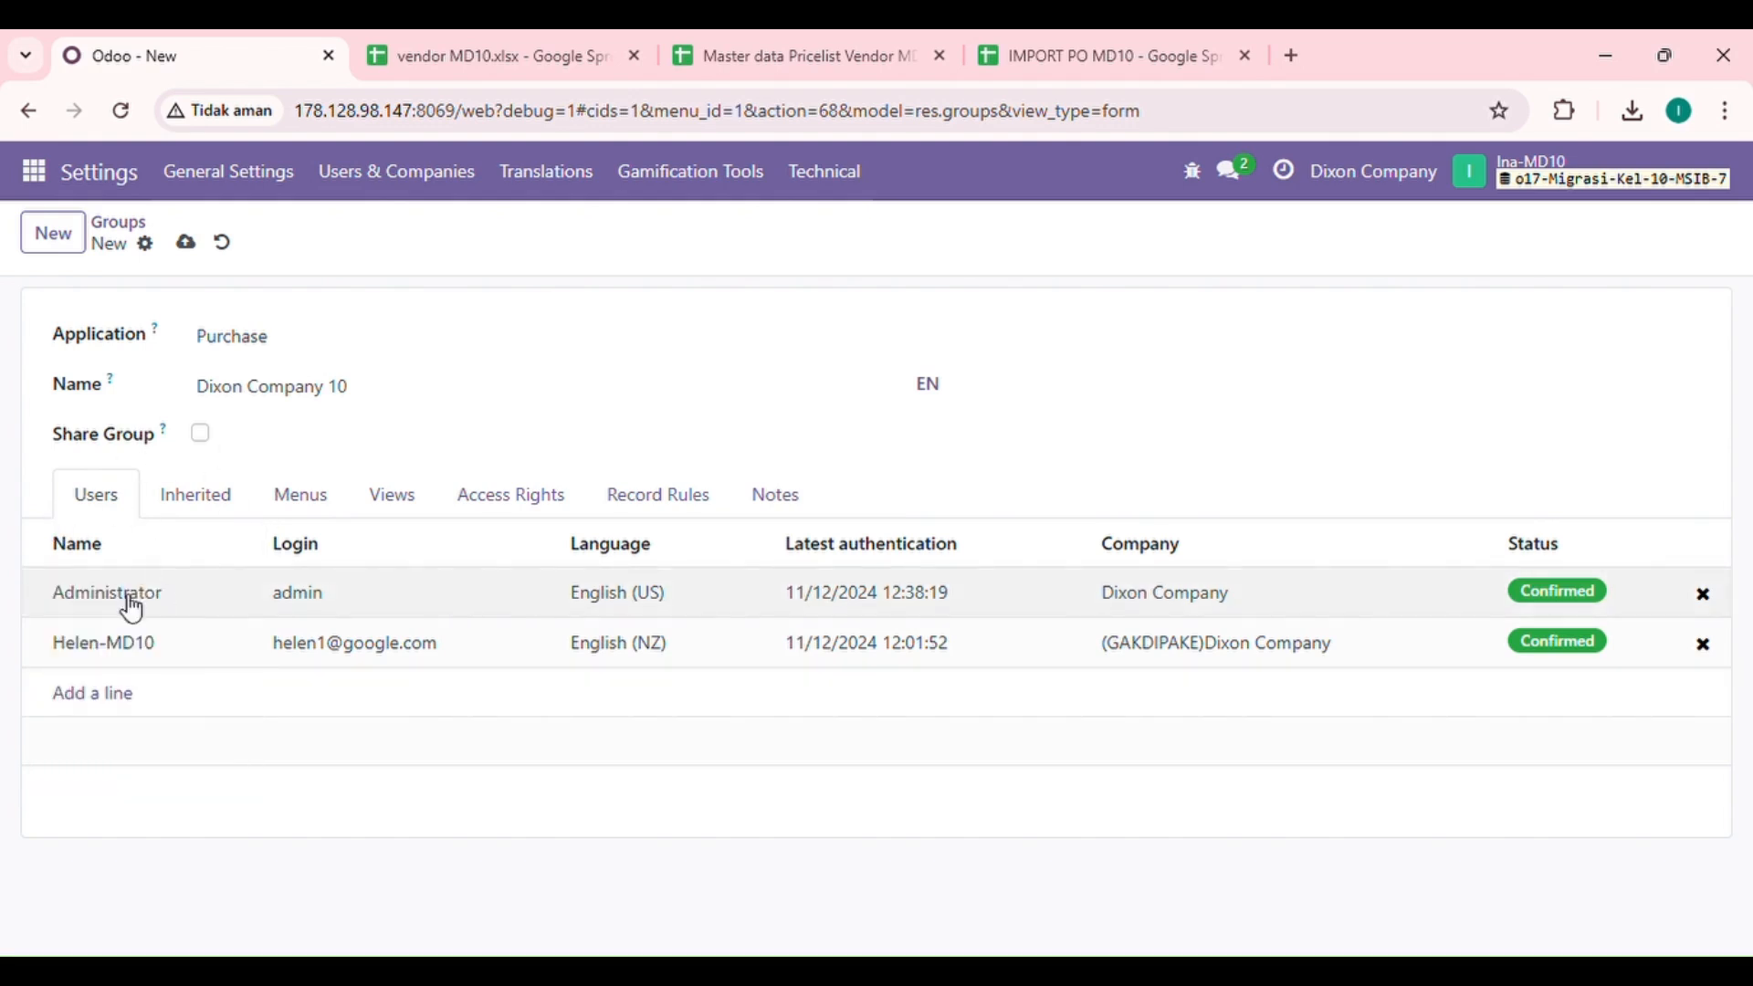
pyautogui.click(187, 244)
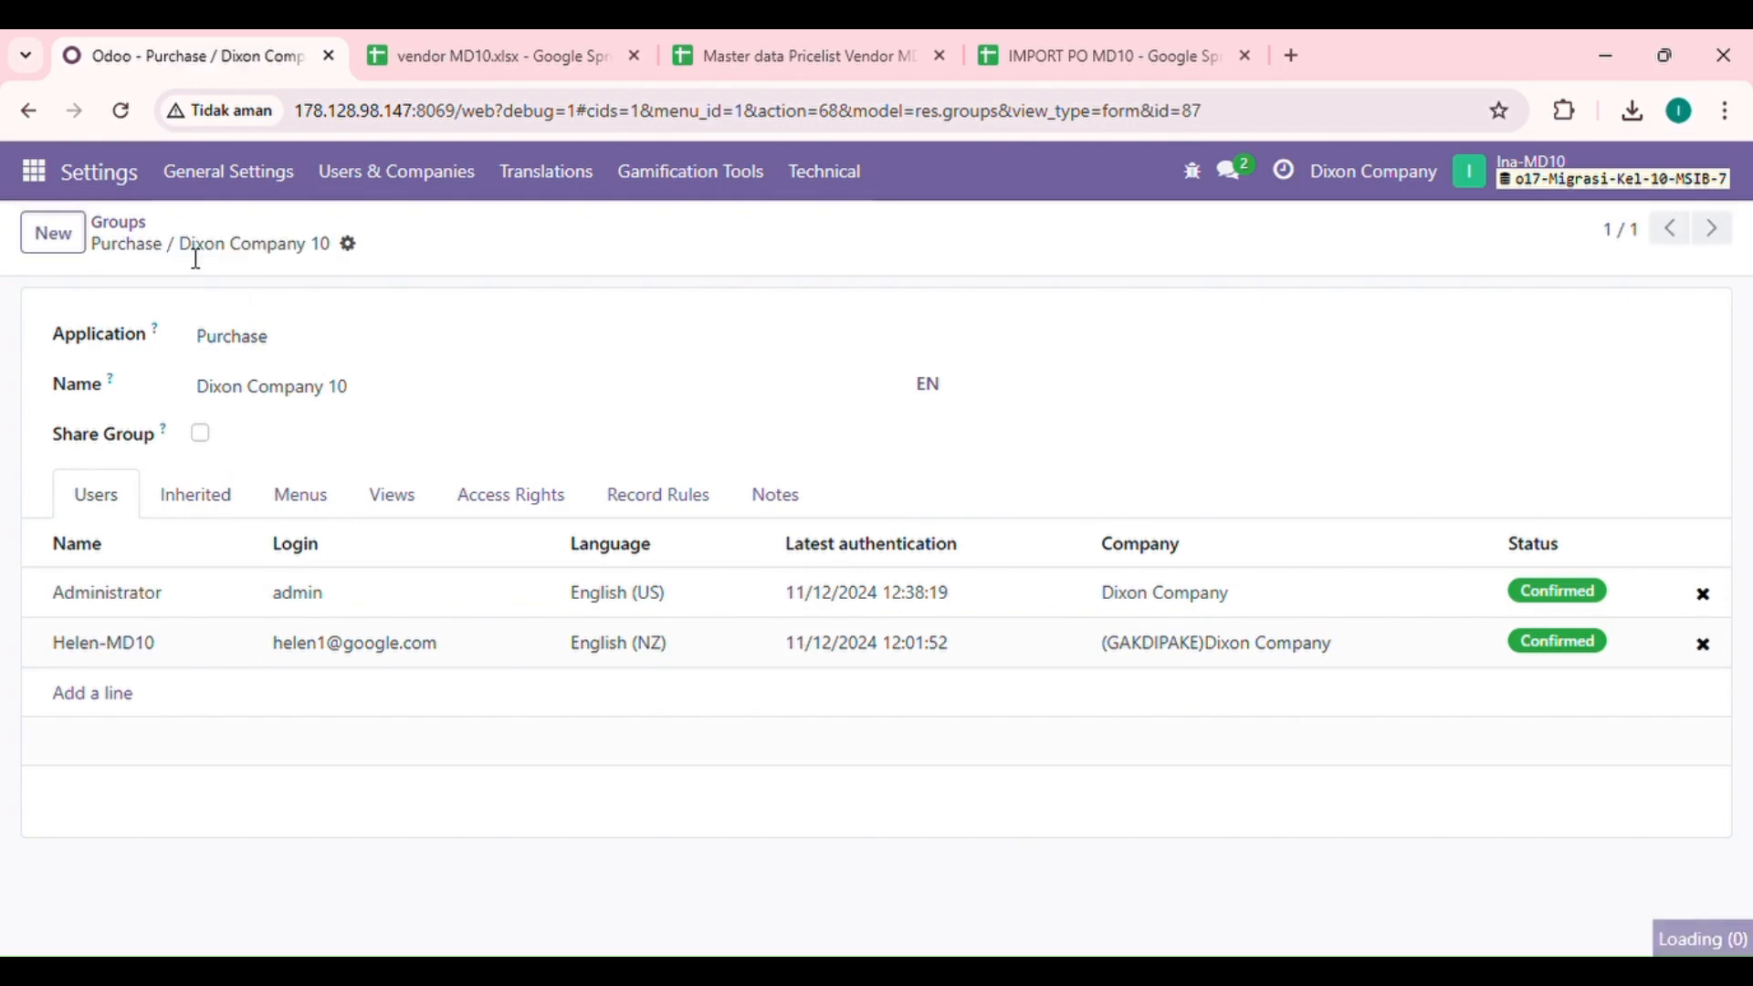
pyautogui.click(149, 237)
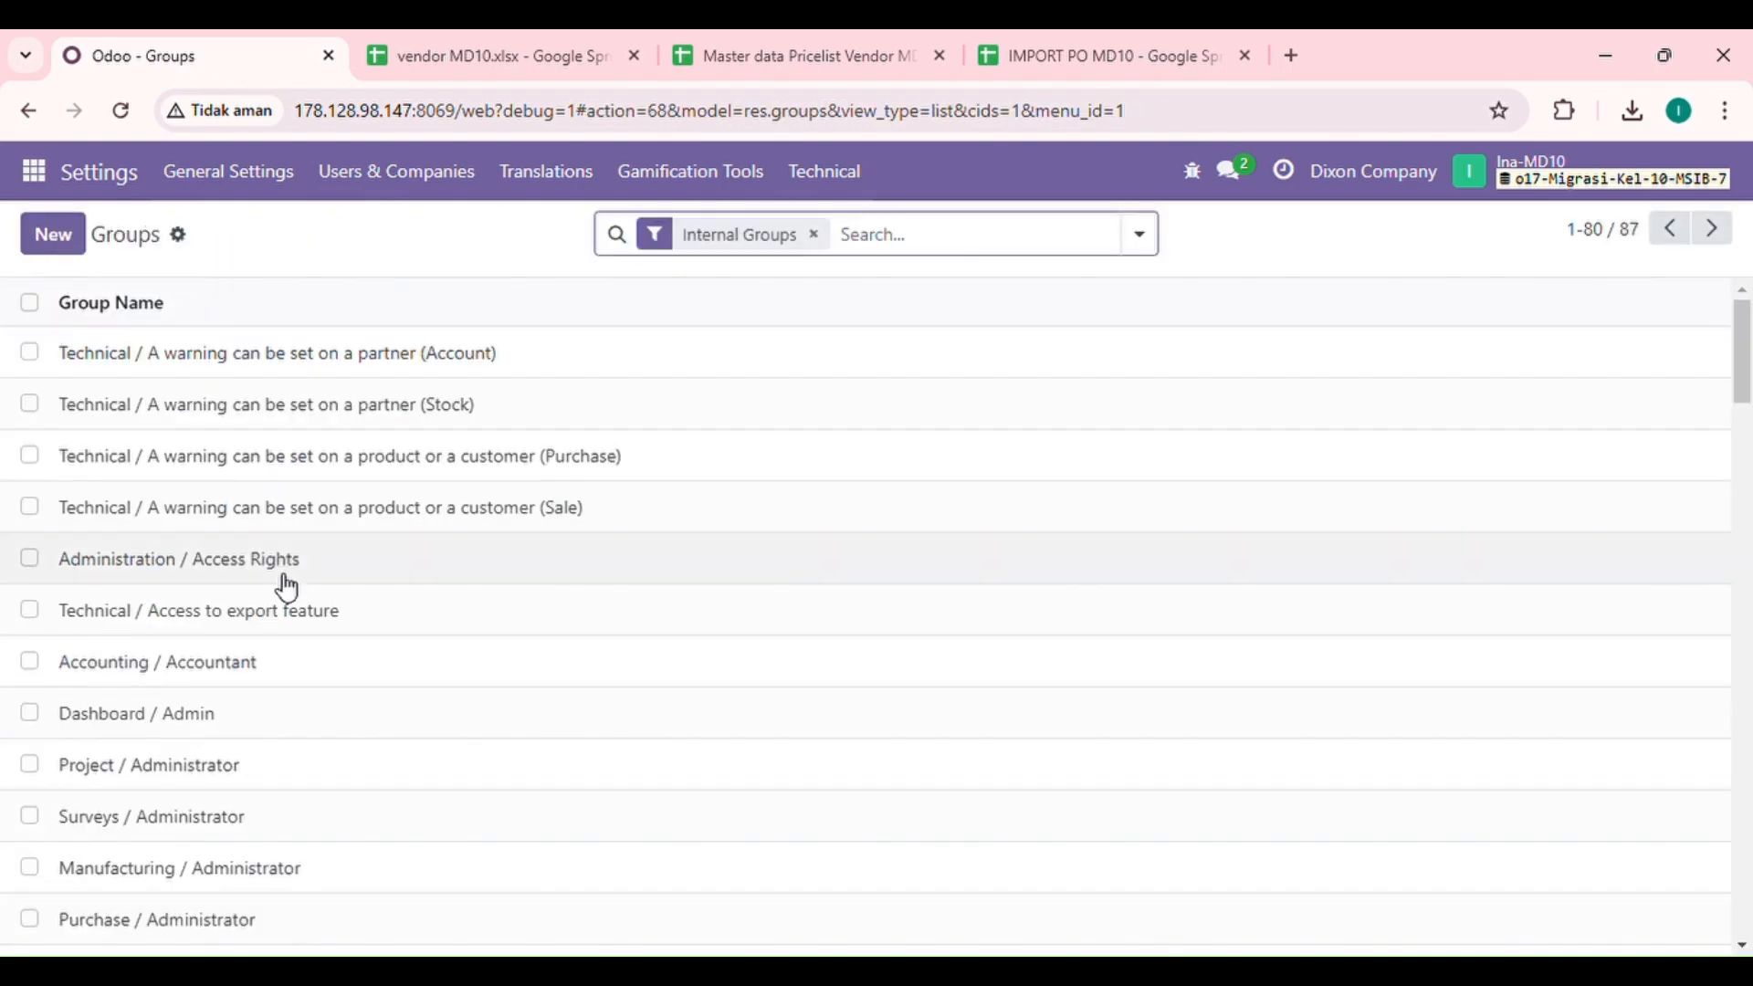
# Step: Log out and log in with the e-mail and password of the English (NZ) user added to the group
pyautogui.click(1469, 171)
pyautogui.click(1546, 435)
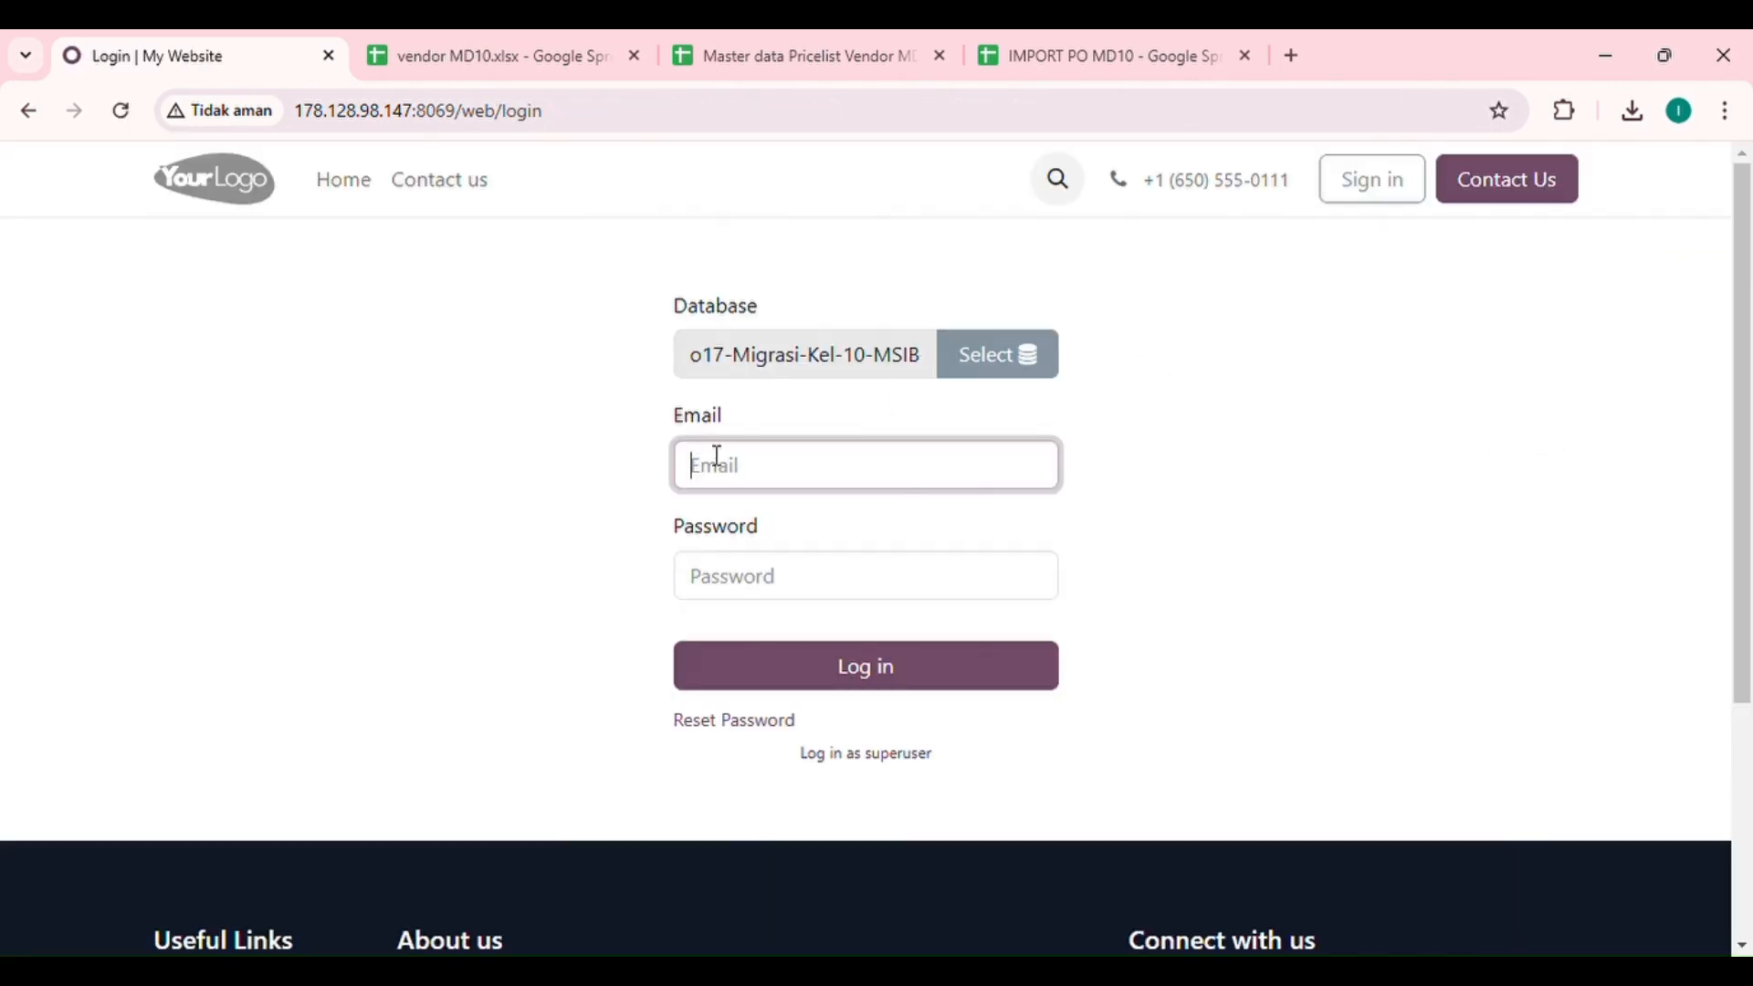
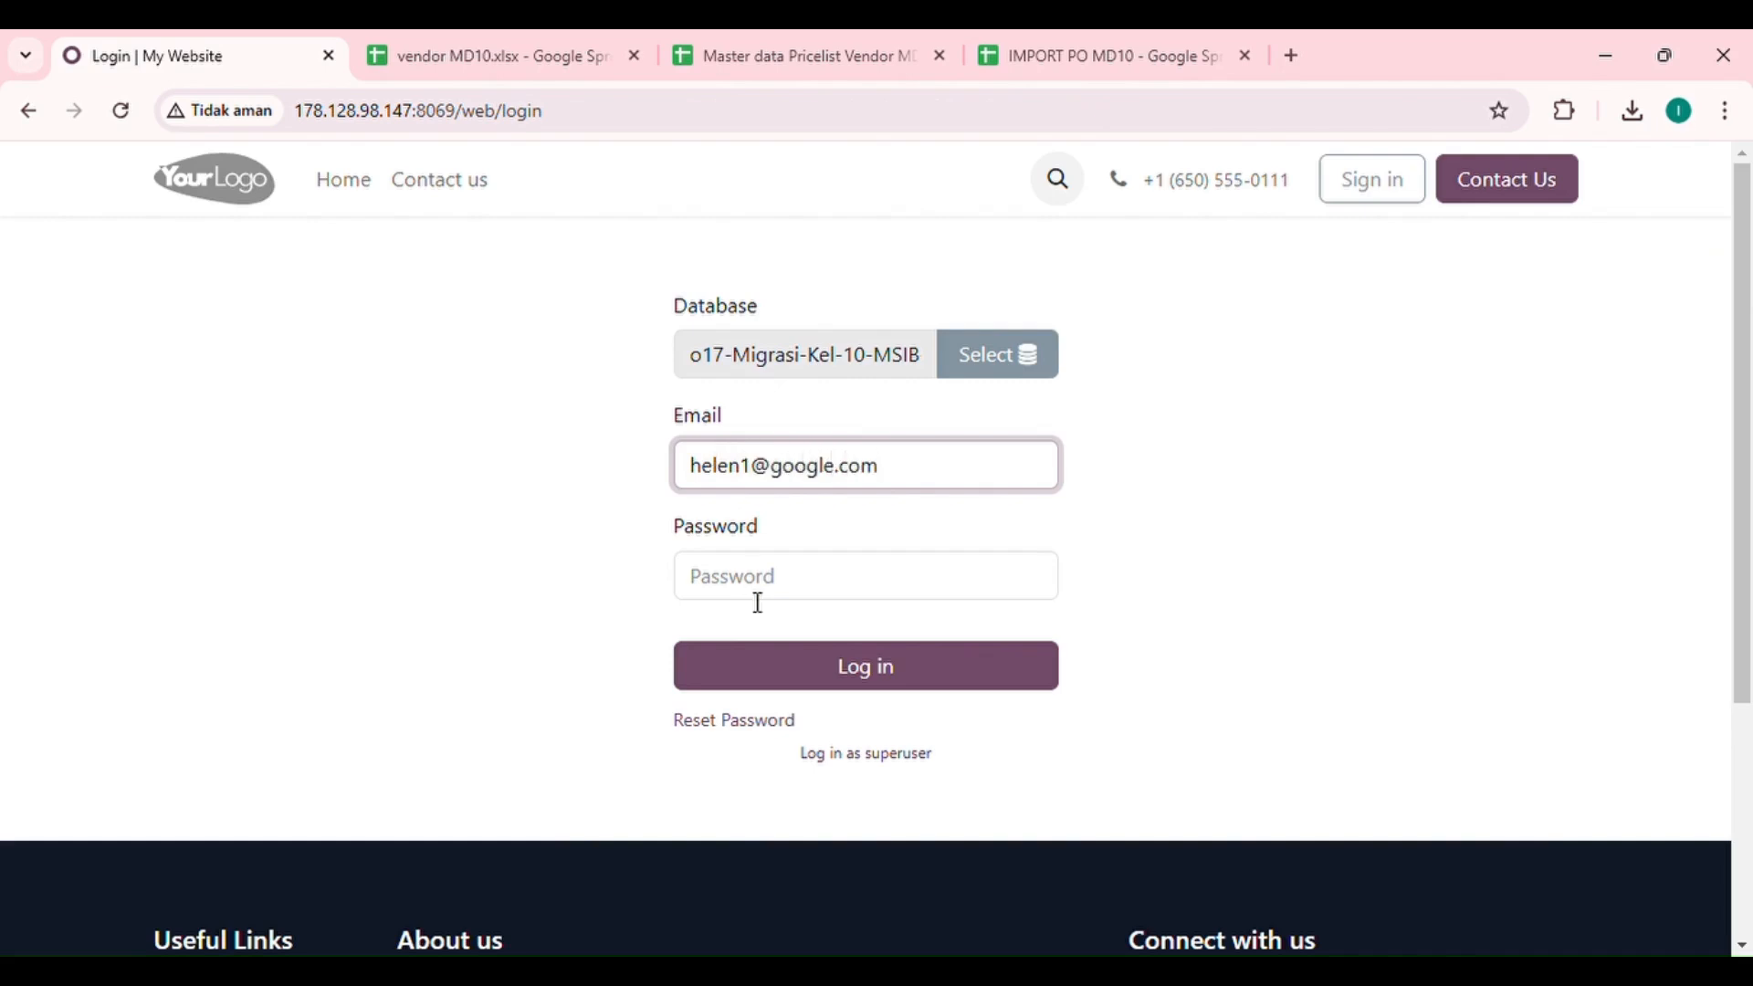
pyautogui.click(758, 594)
pyautogui.write('1')
pyautogui.click(770, 680)
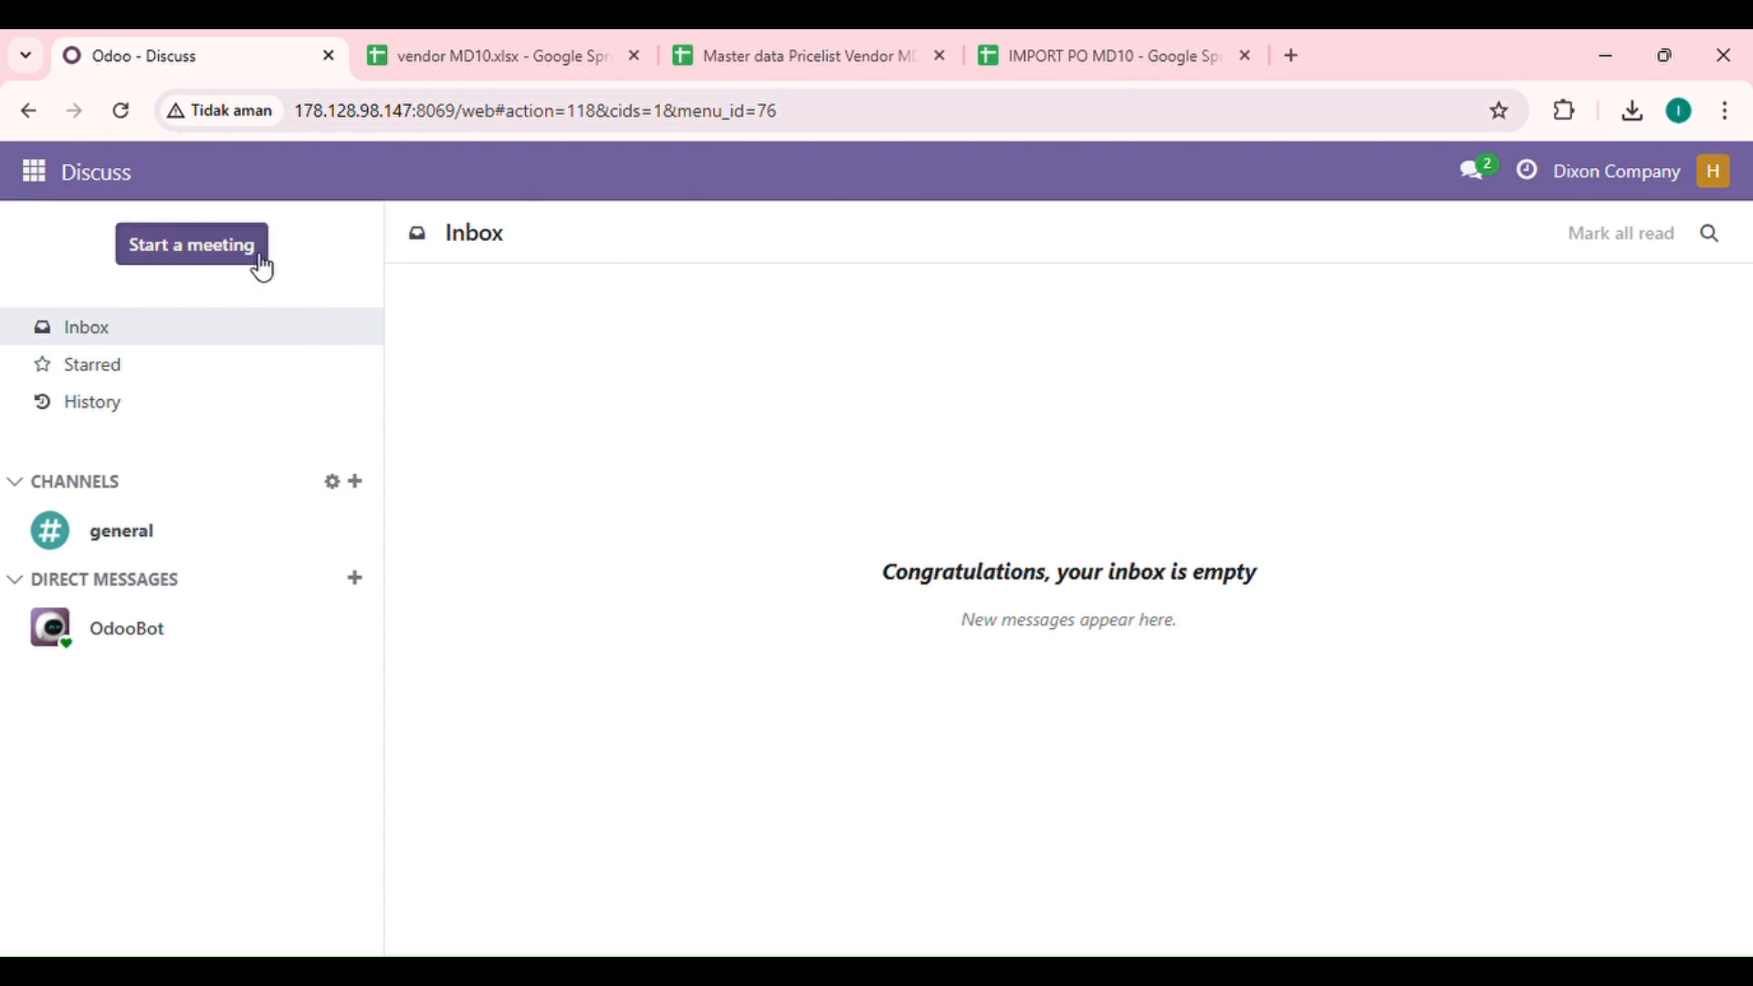
# Step: Check the requests for quotation, vendors and vendor pricelists in Purchase with the newly logged-in account
pyautogui.click(36, 172)
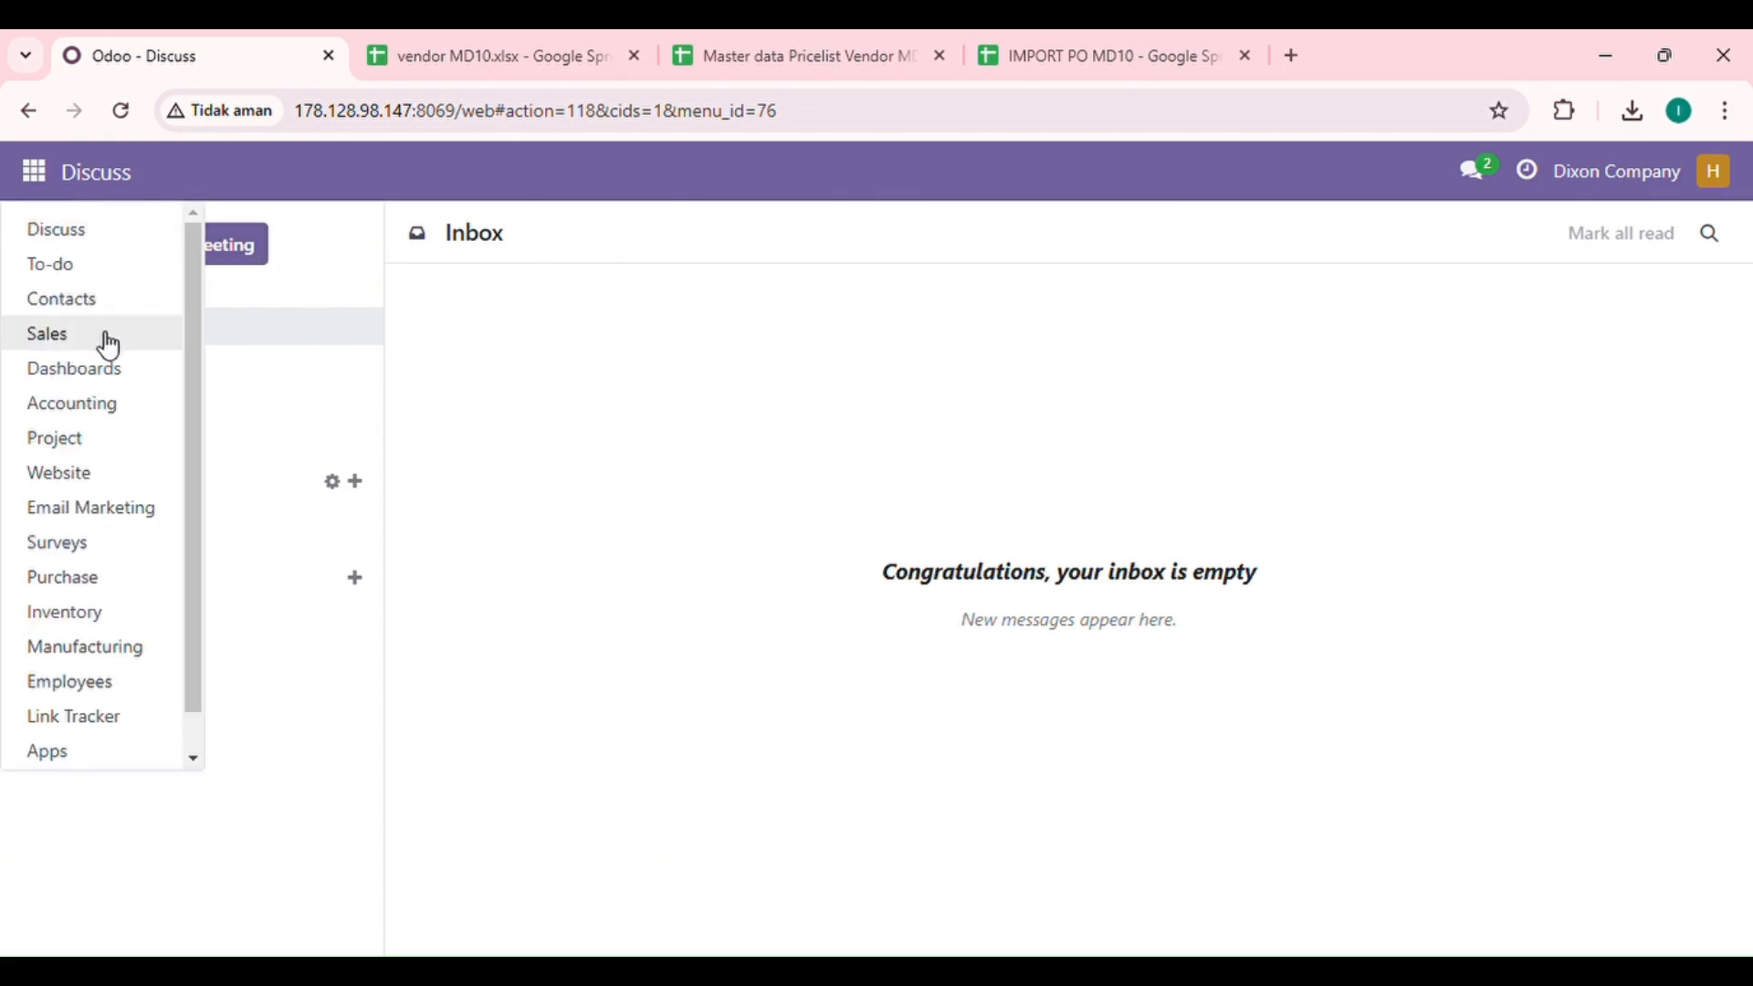
pyautogui.click(70, 576)
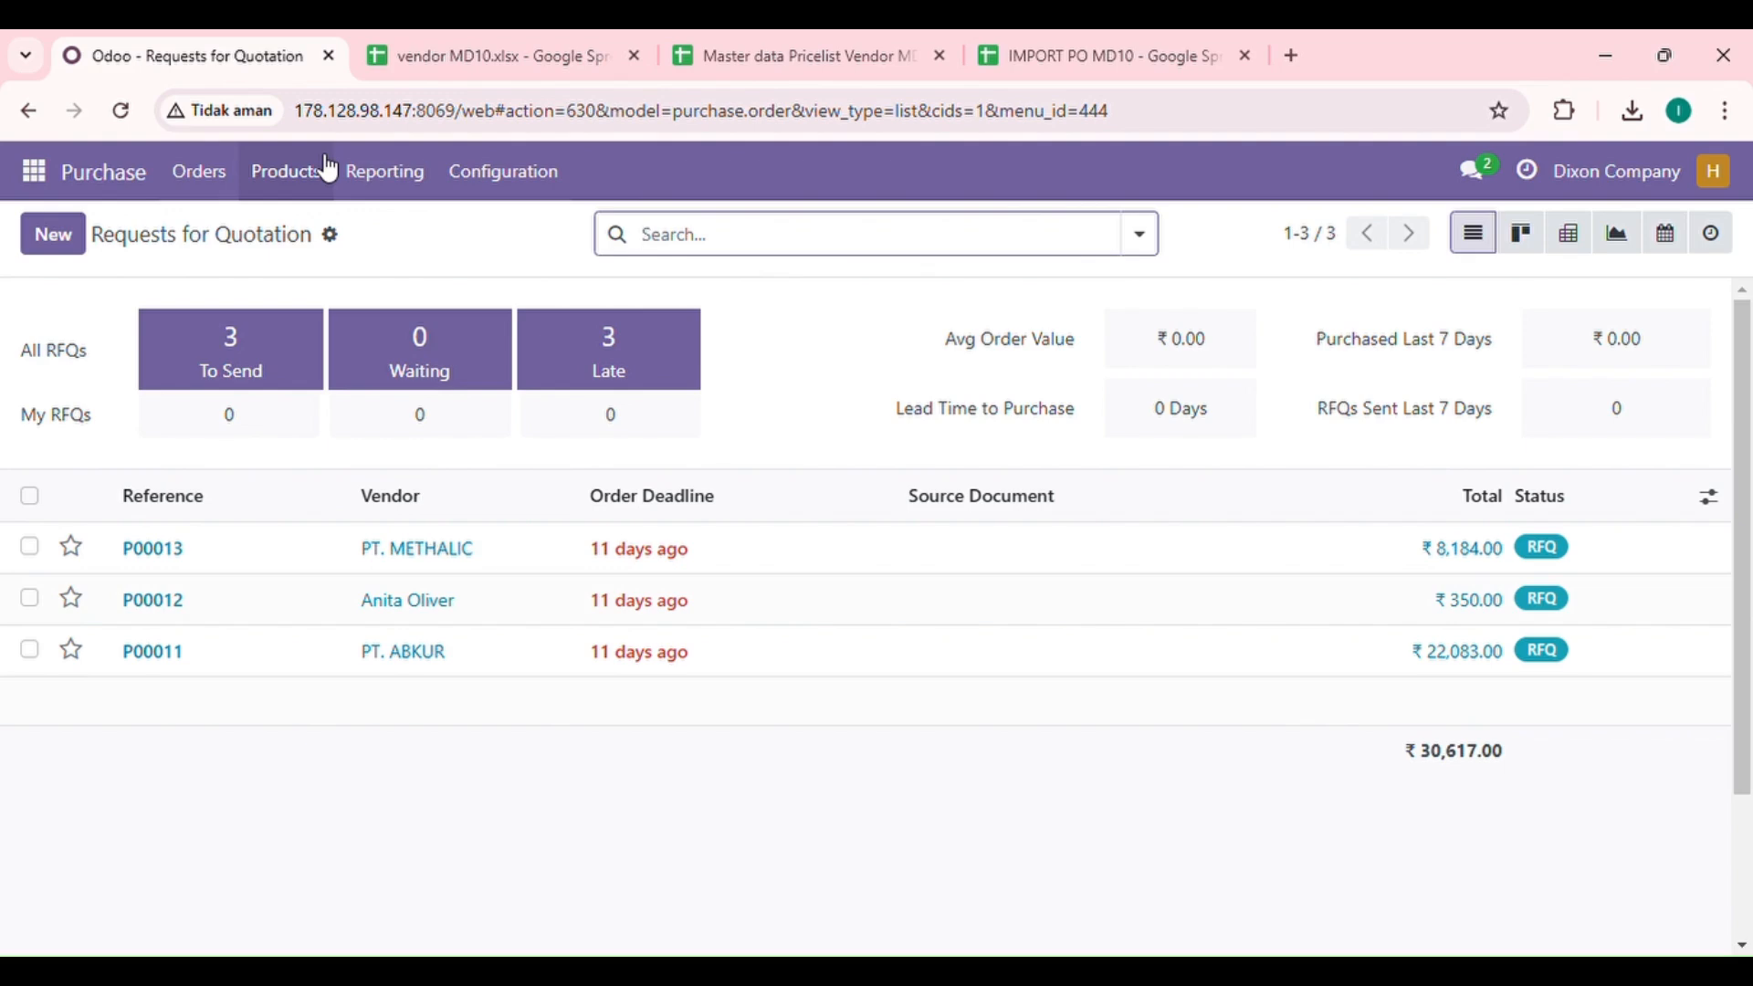
pyautogui.click(199, 172)
pyautogui.click(258, 297)
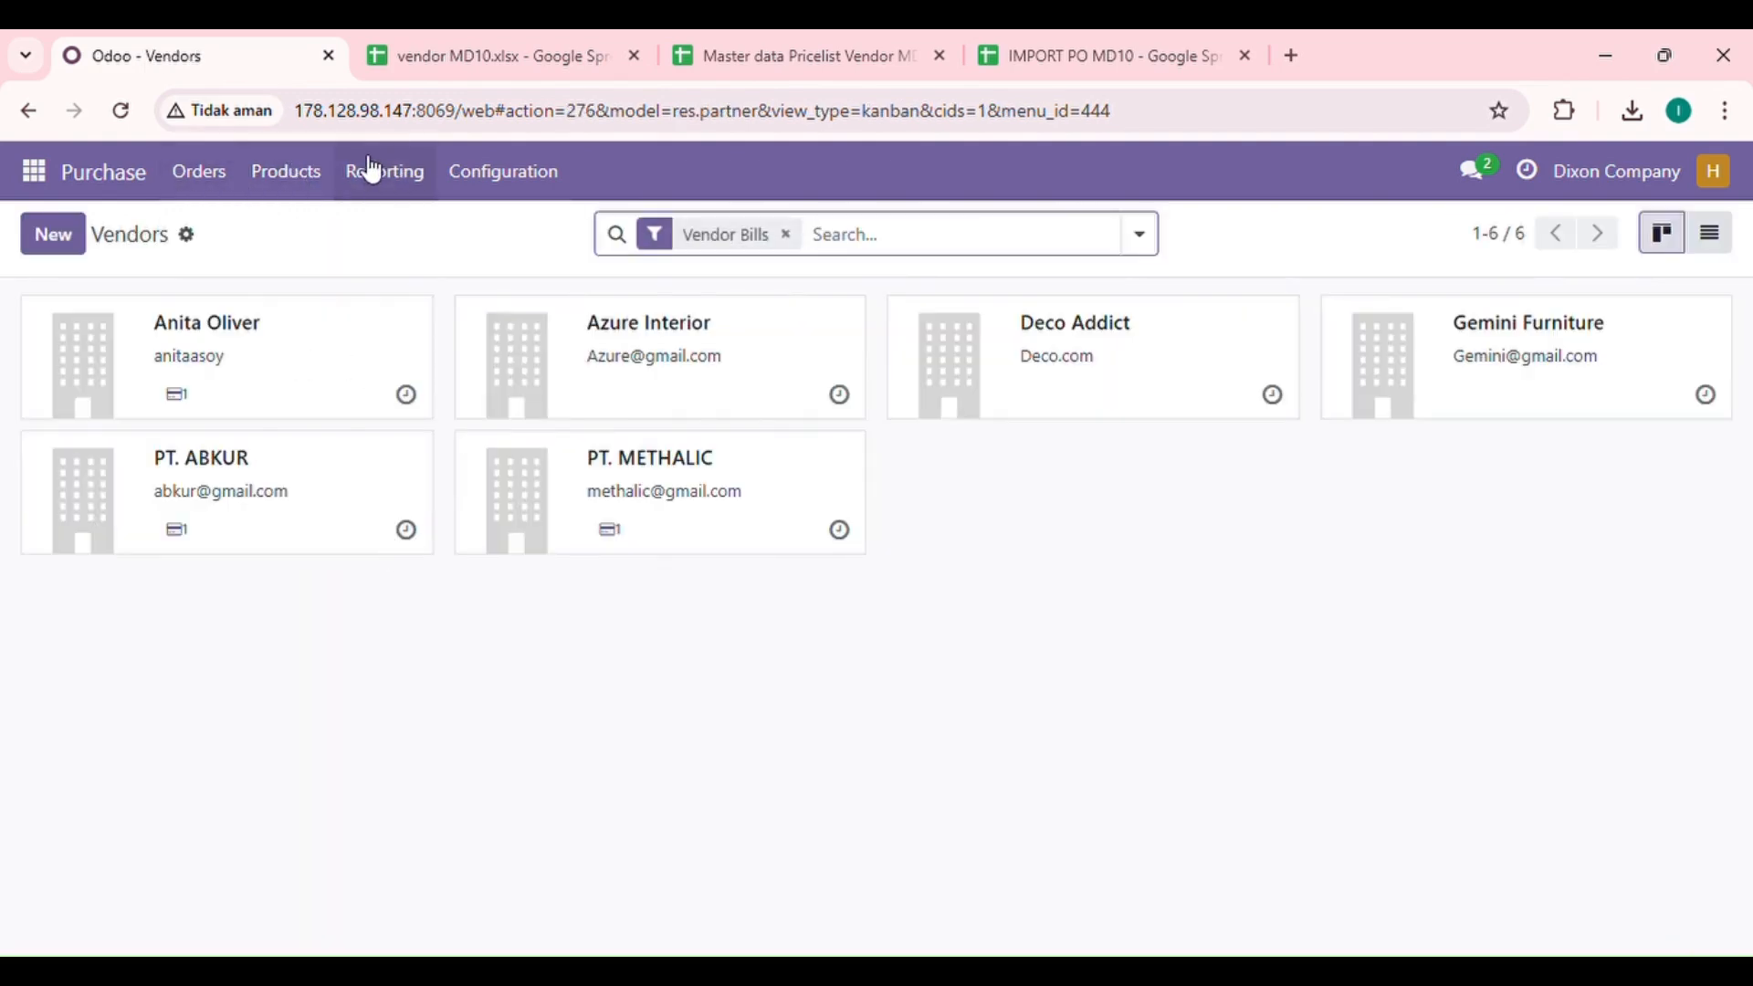
pyautogui.click(277, 178)
pyautogui.click(462, 179)
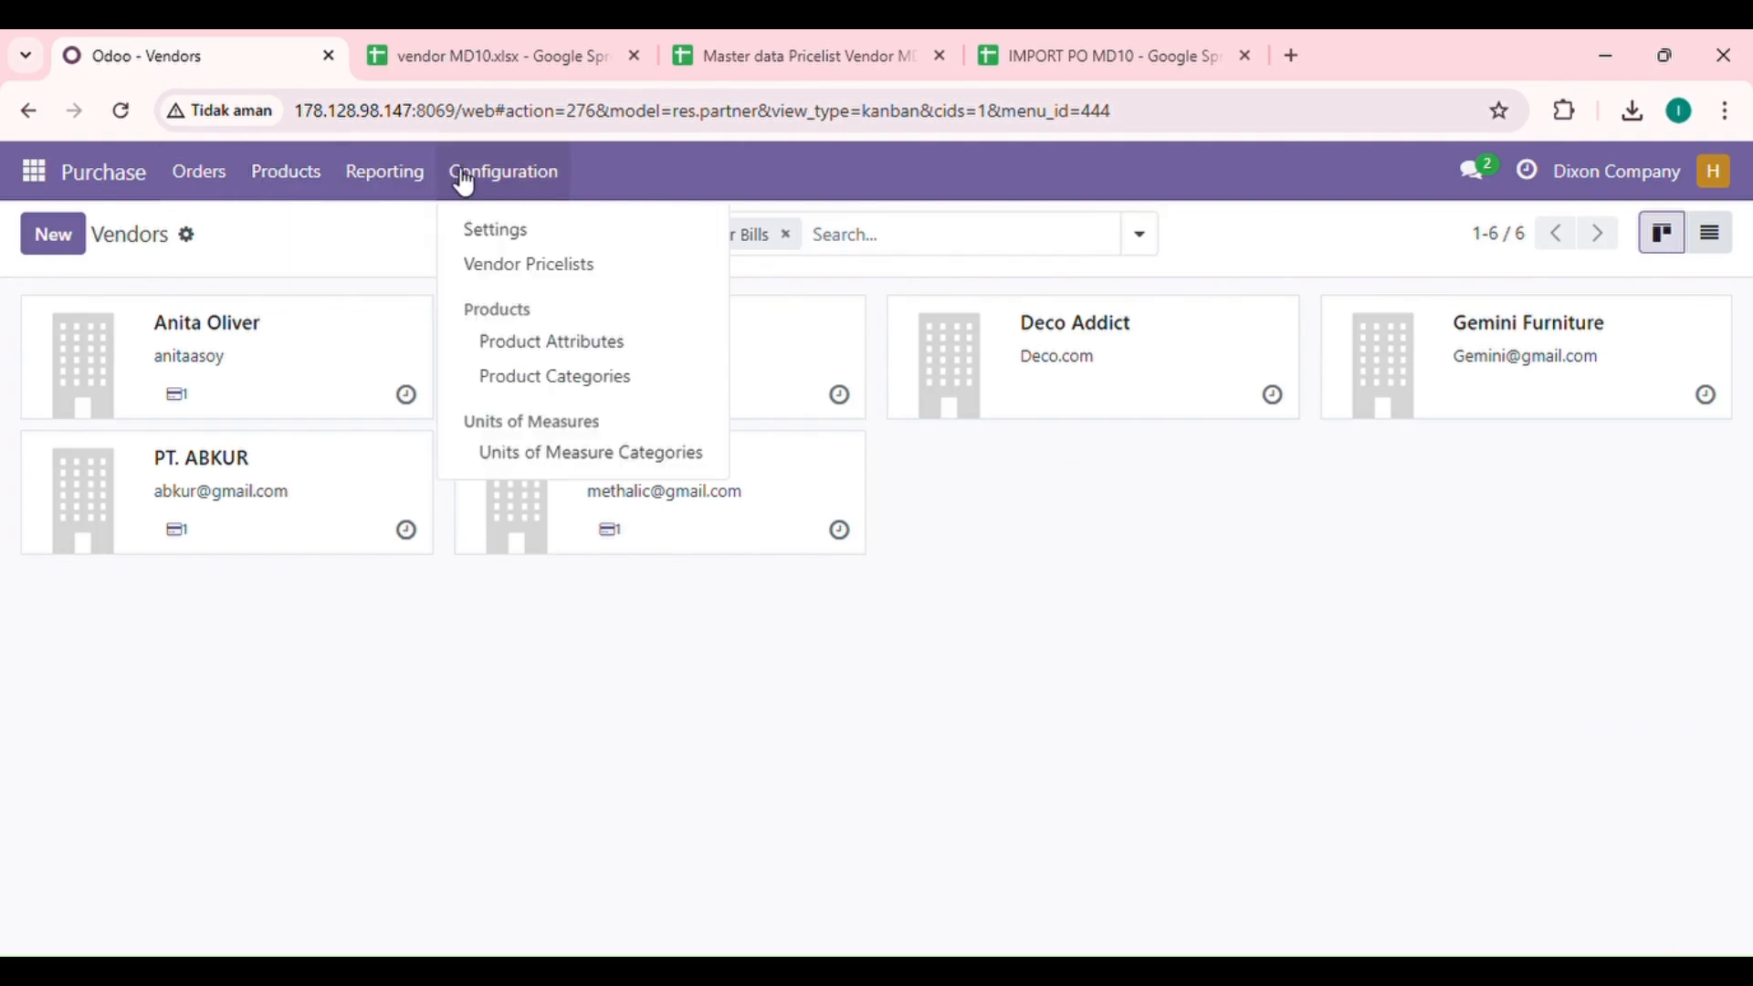
pyautogui.click(507, 267)
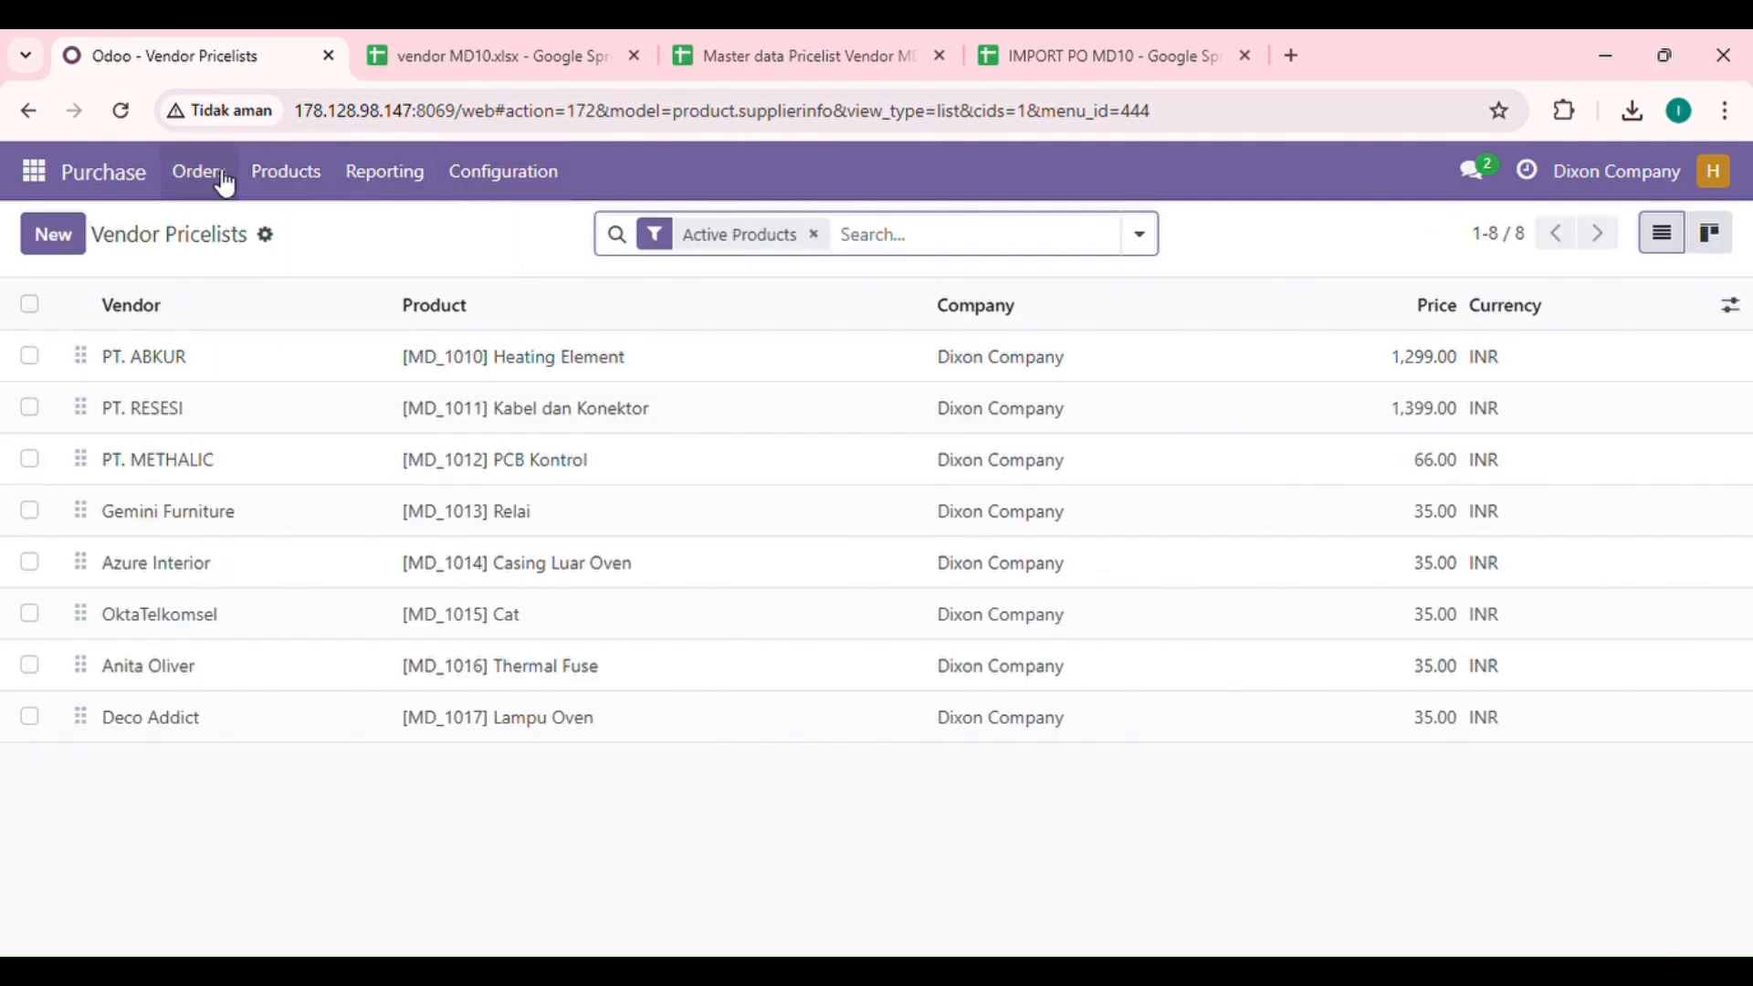
pyautogui.click(223, 183)
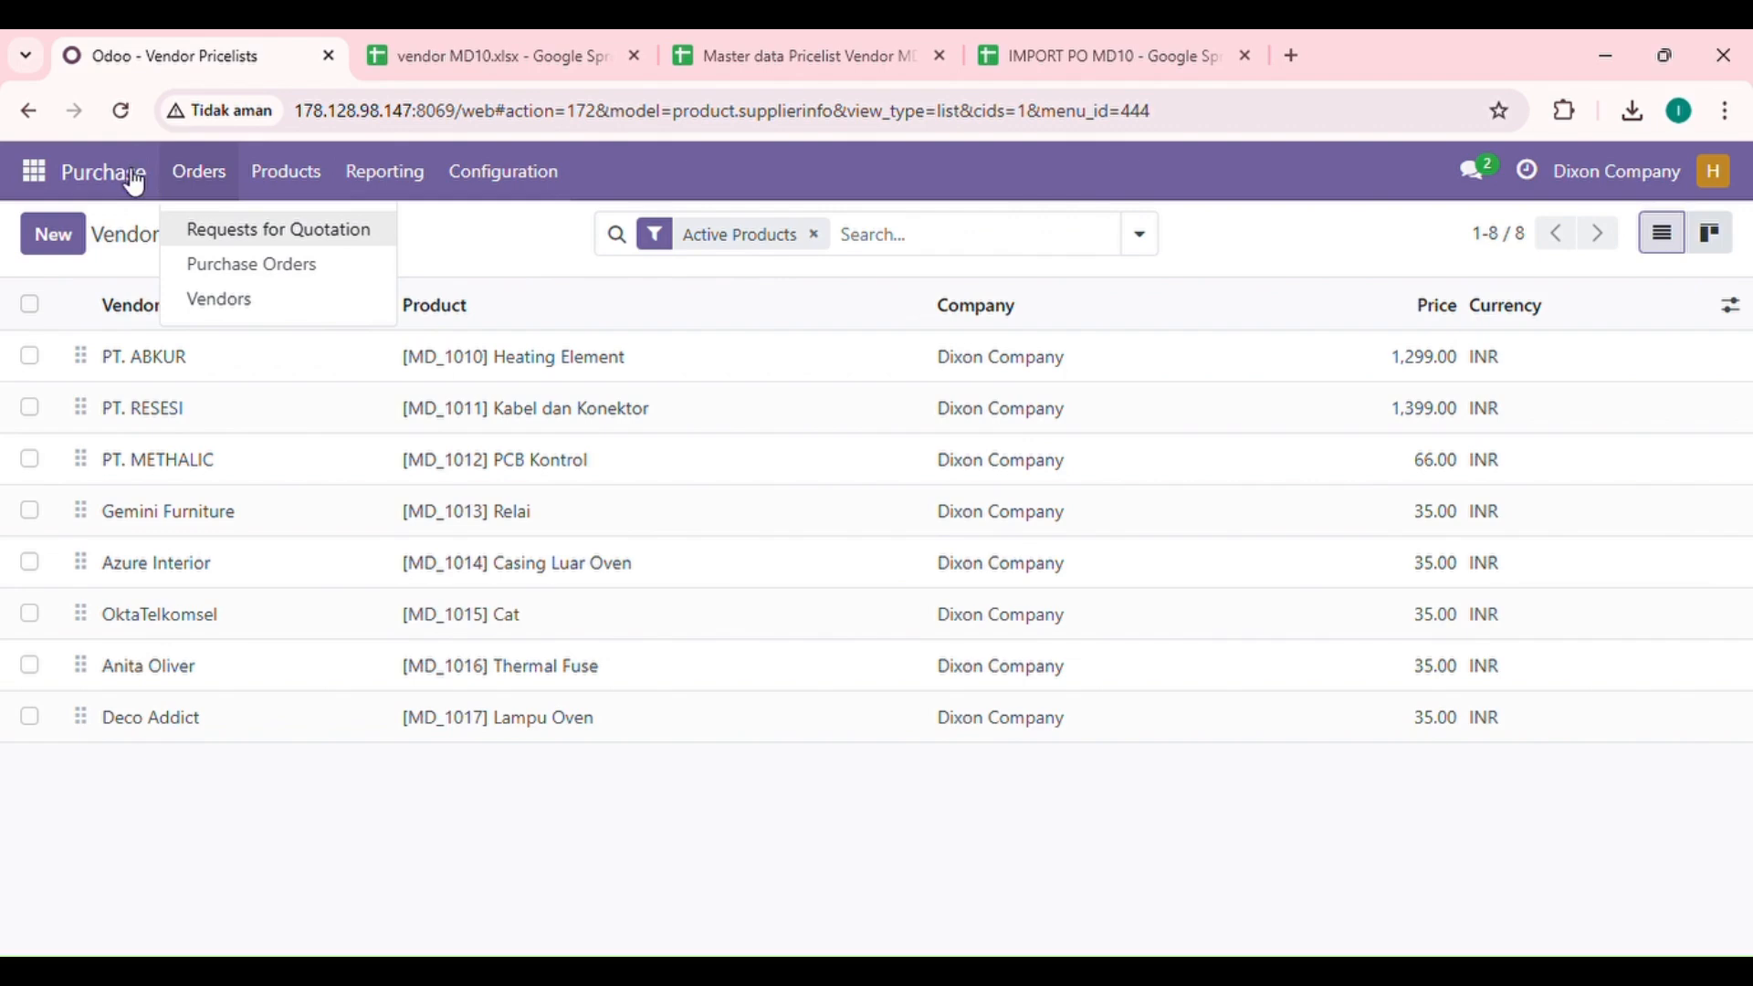
pyautogui.click(135, 183)
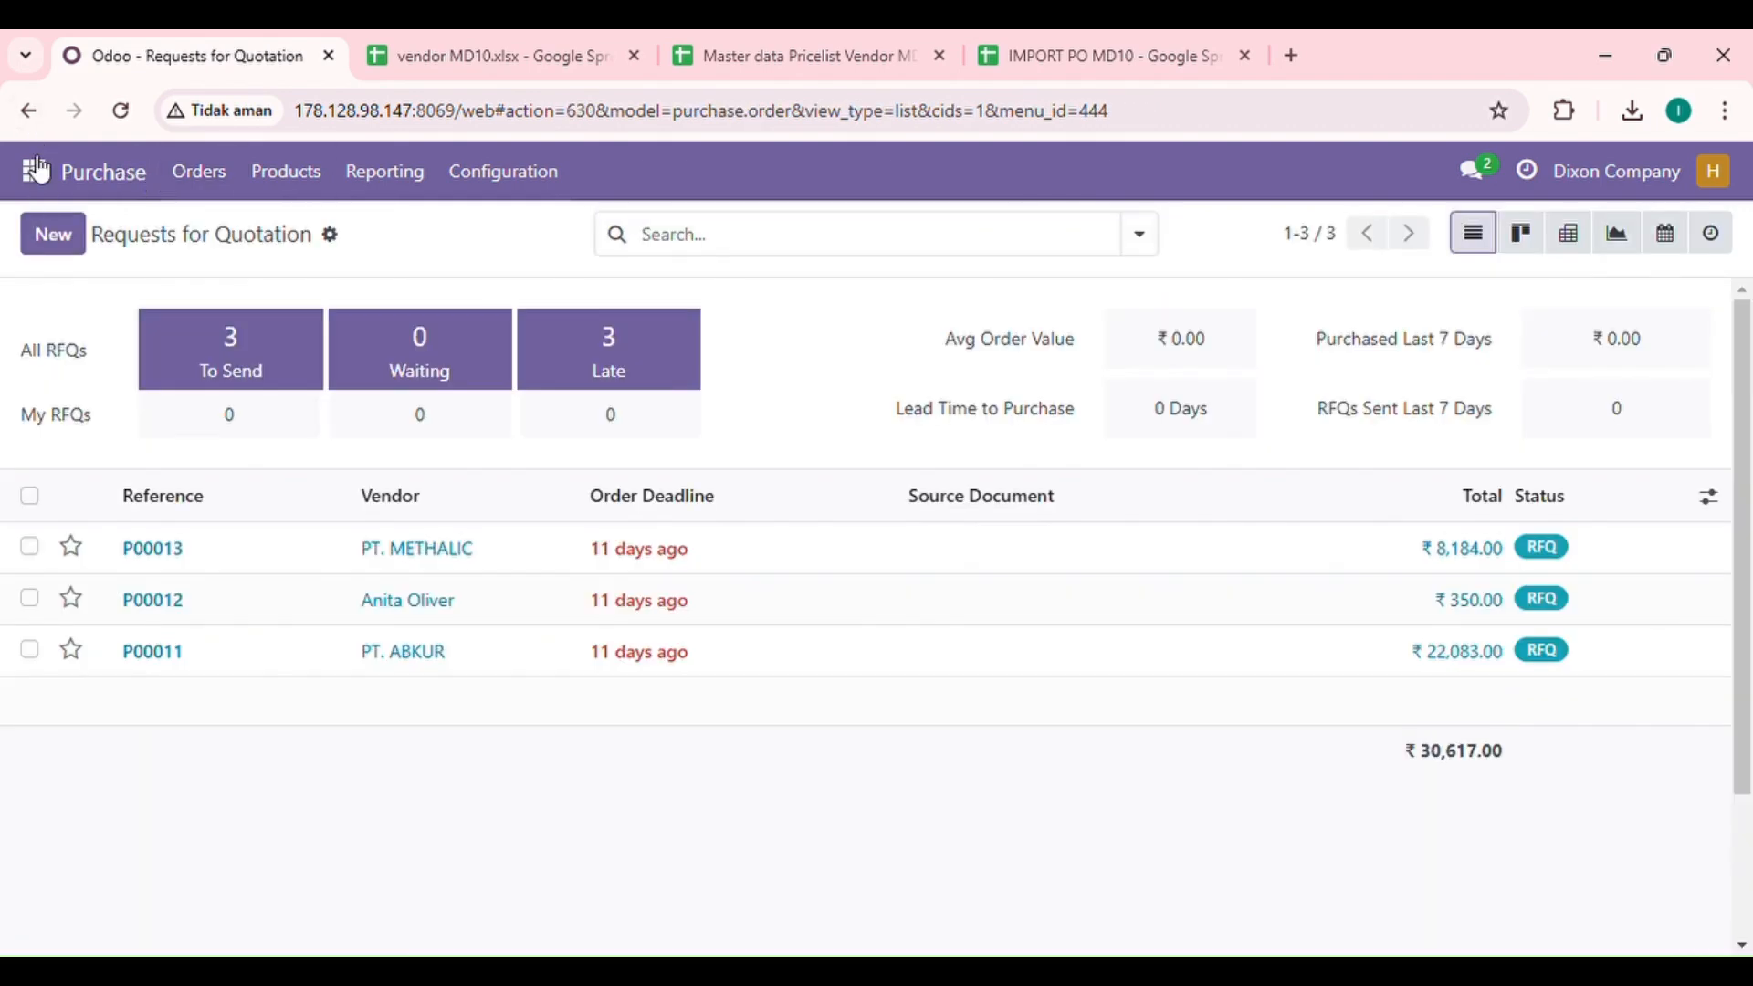
pyautogui.click(36, 169)
pyautogui.scroll(-1, 70, 520)
pyautogui.scroll(1, 70, 521)
pyautogui.click(334, 850)
pyautogui.click(46, 169)
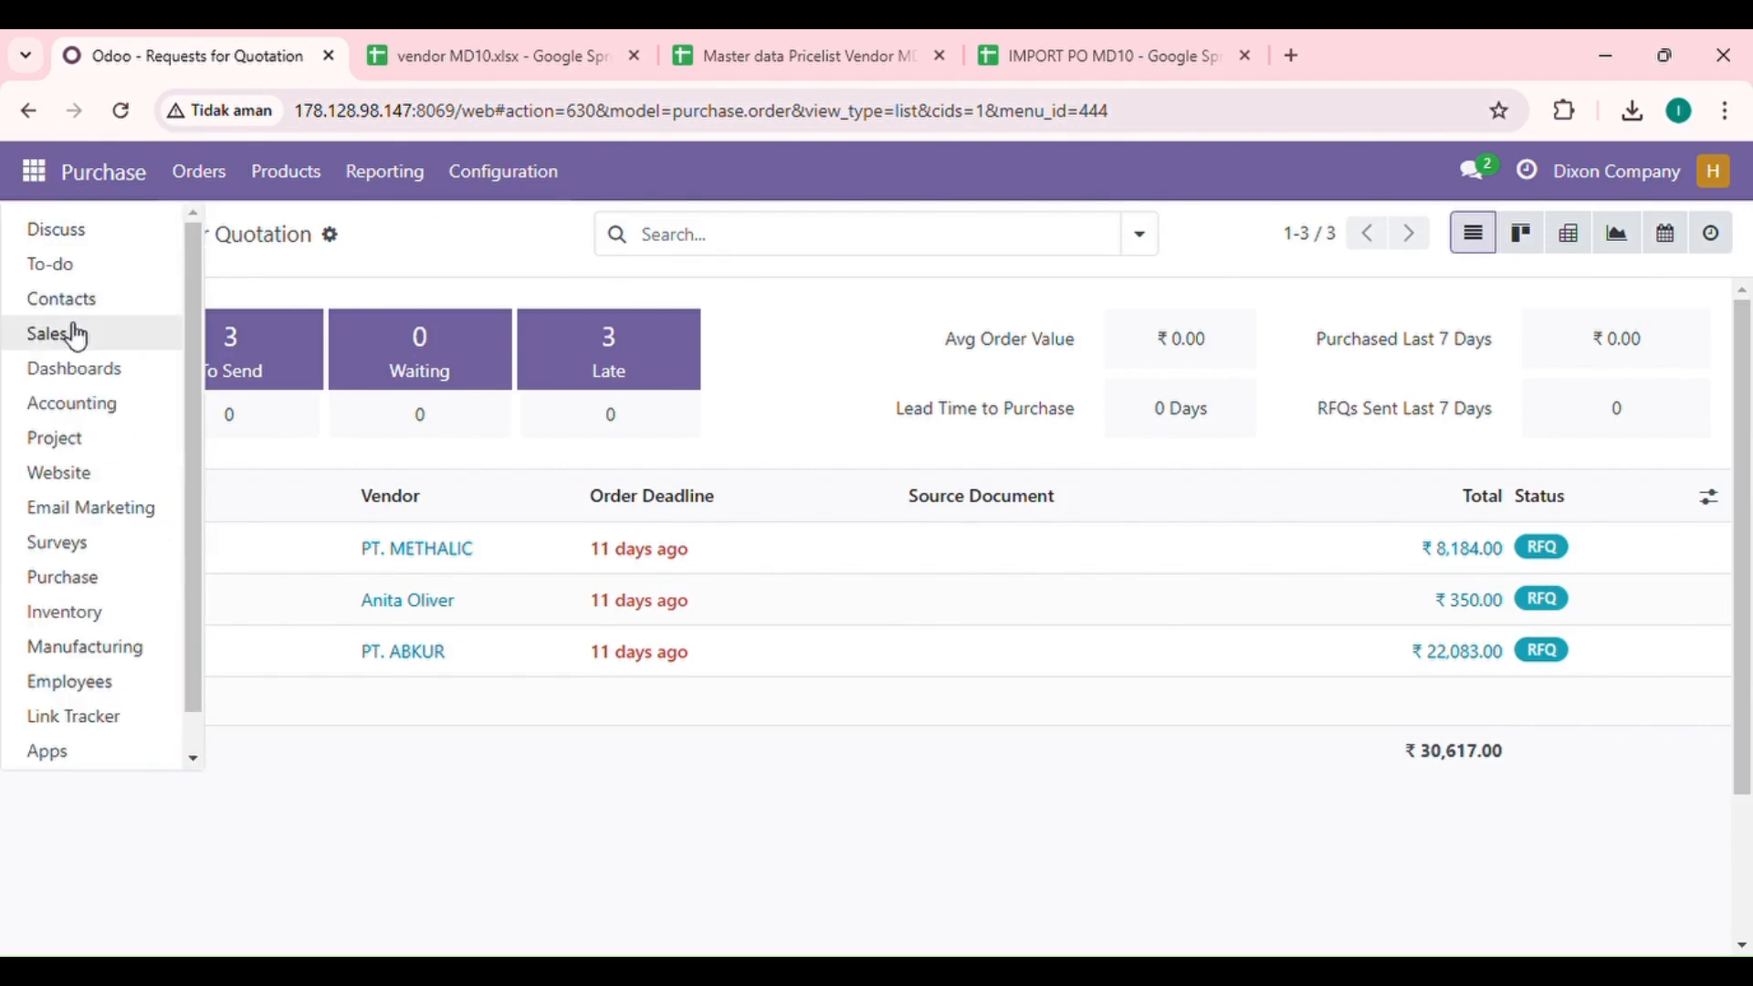
pyautogui.click(55, 231)
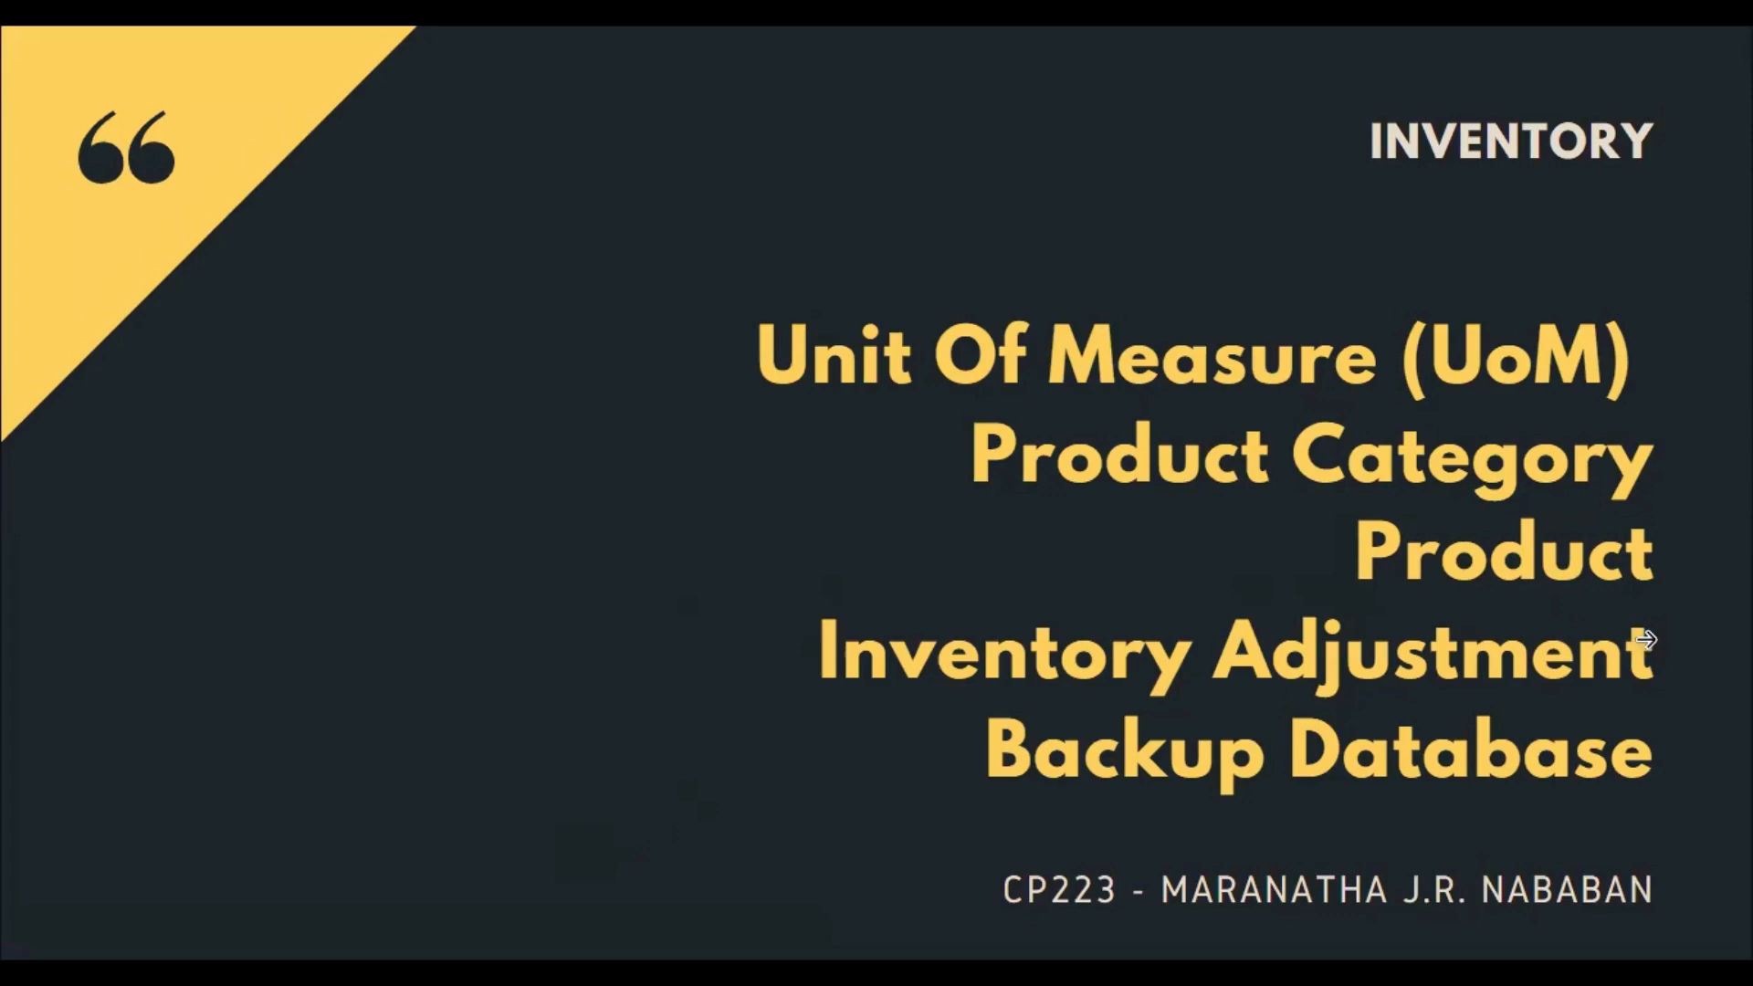
pyautogui.click(1646, 617)
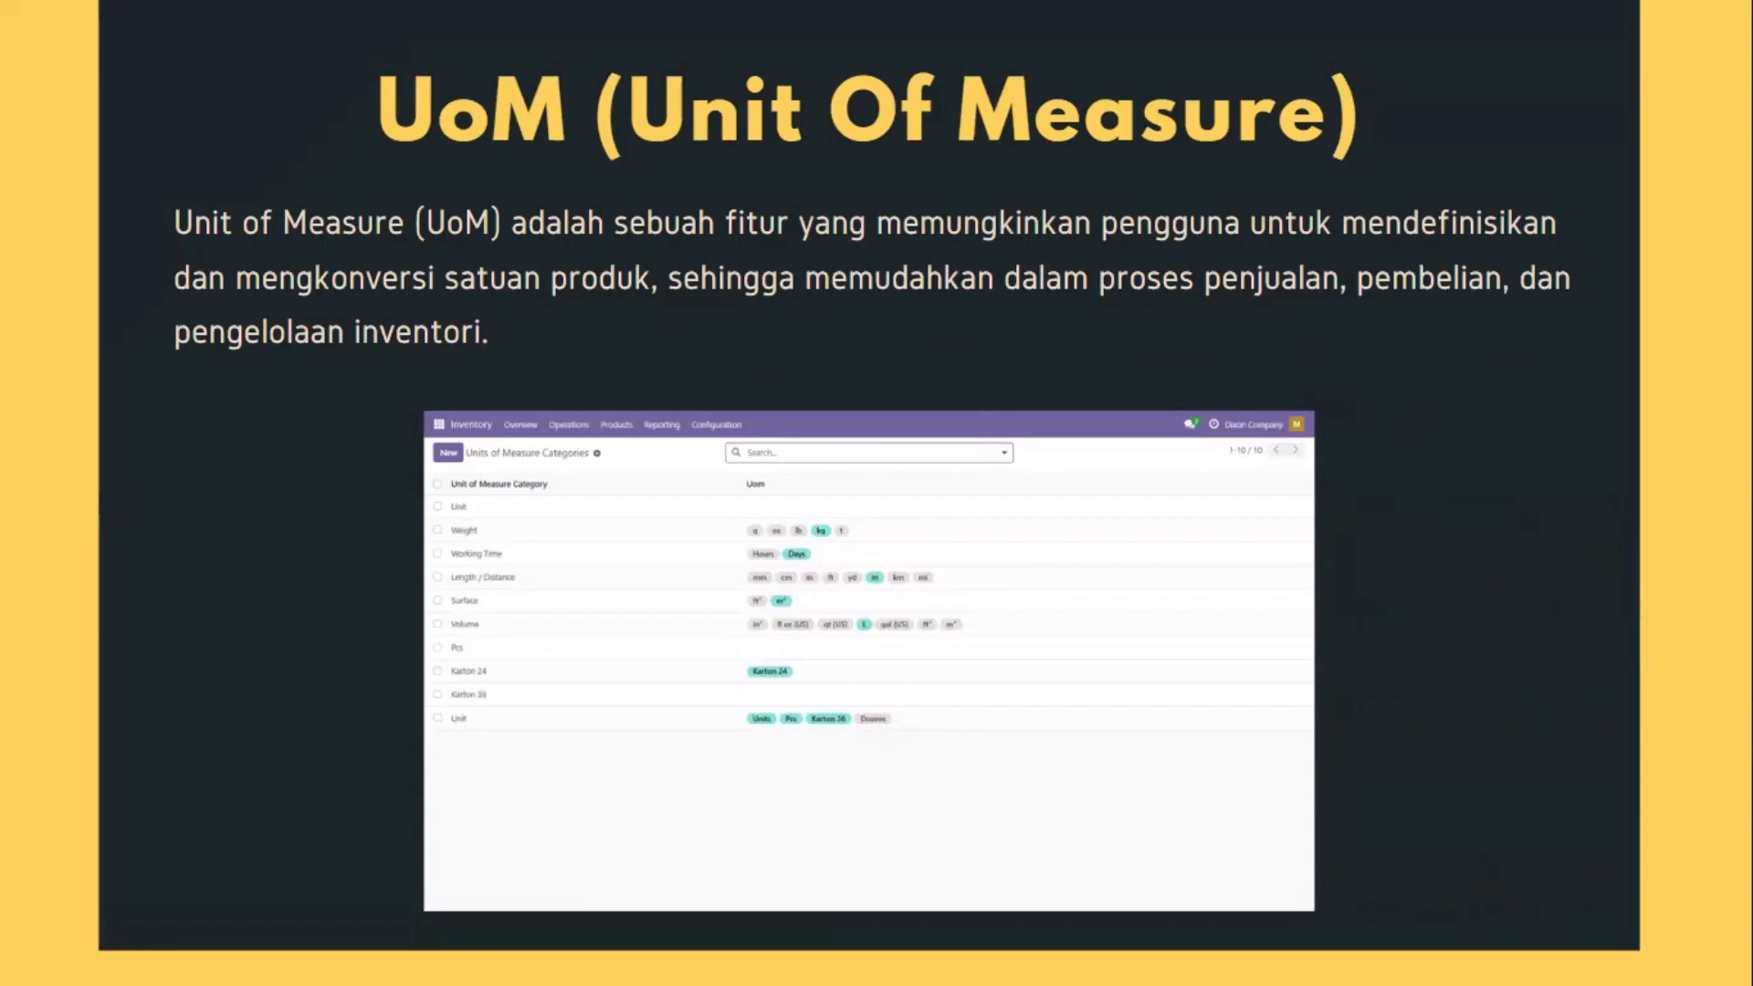
pyautogui.press('Right')
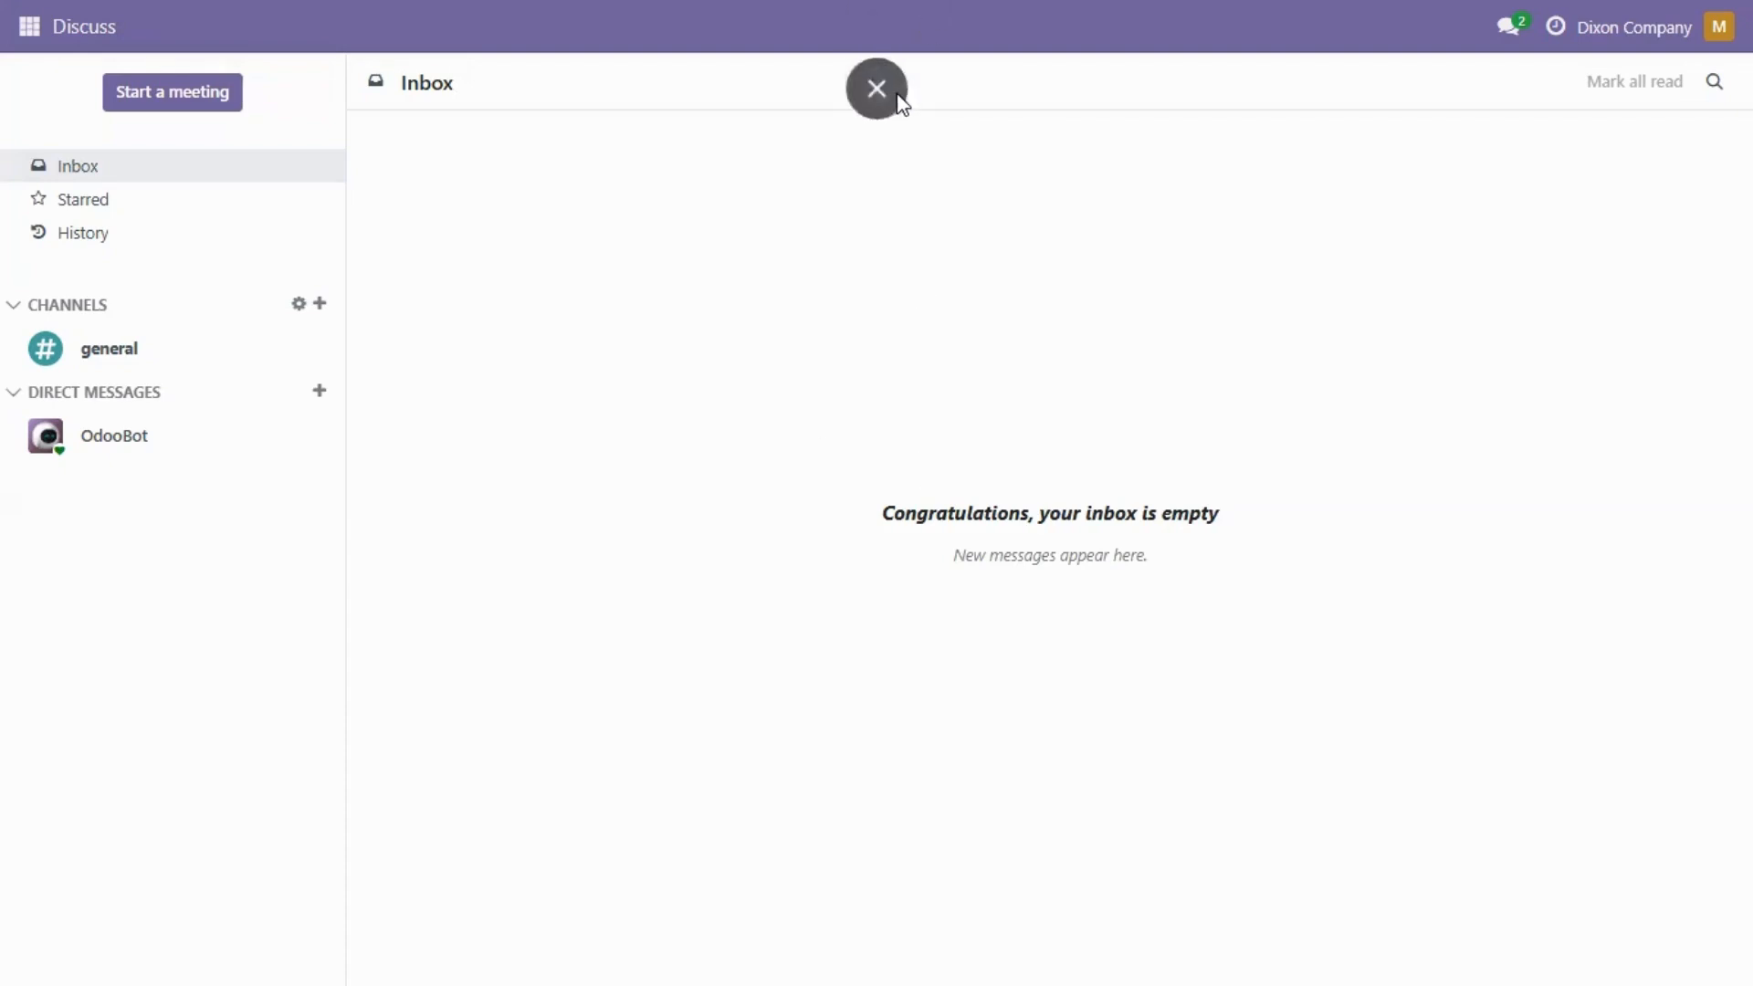
# Step: Look over the UOMeasure MD10 Fix workbook in Excel, switch back to Odoo in Chrome and restore the full-screen view
pyautogui.click(891, 94)
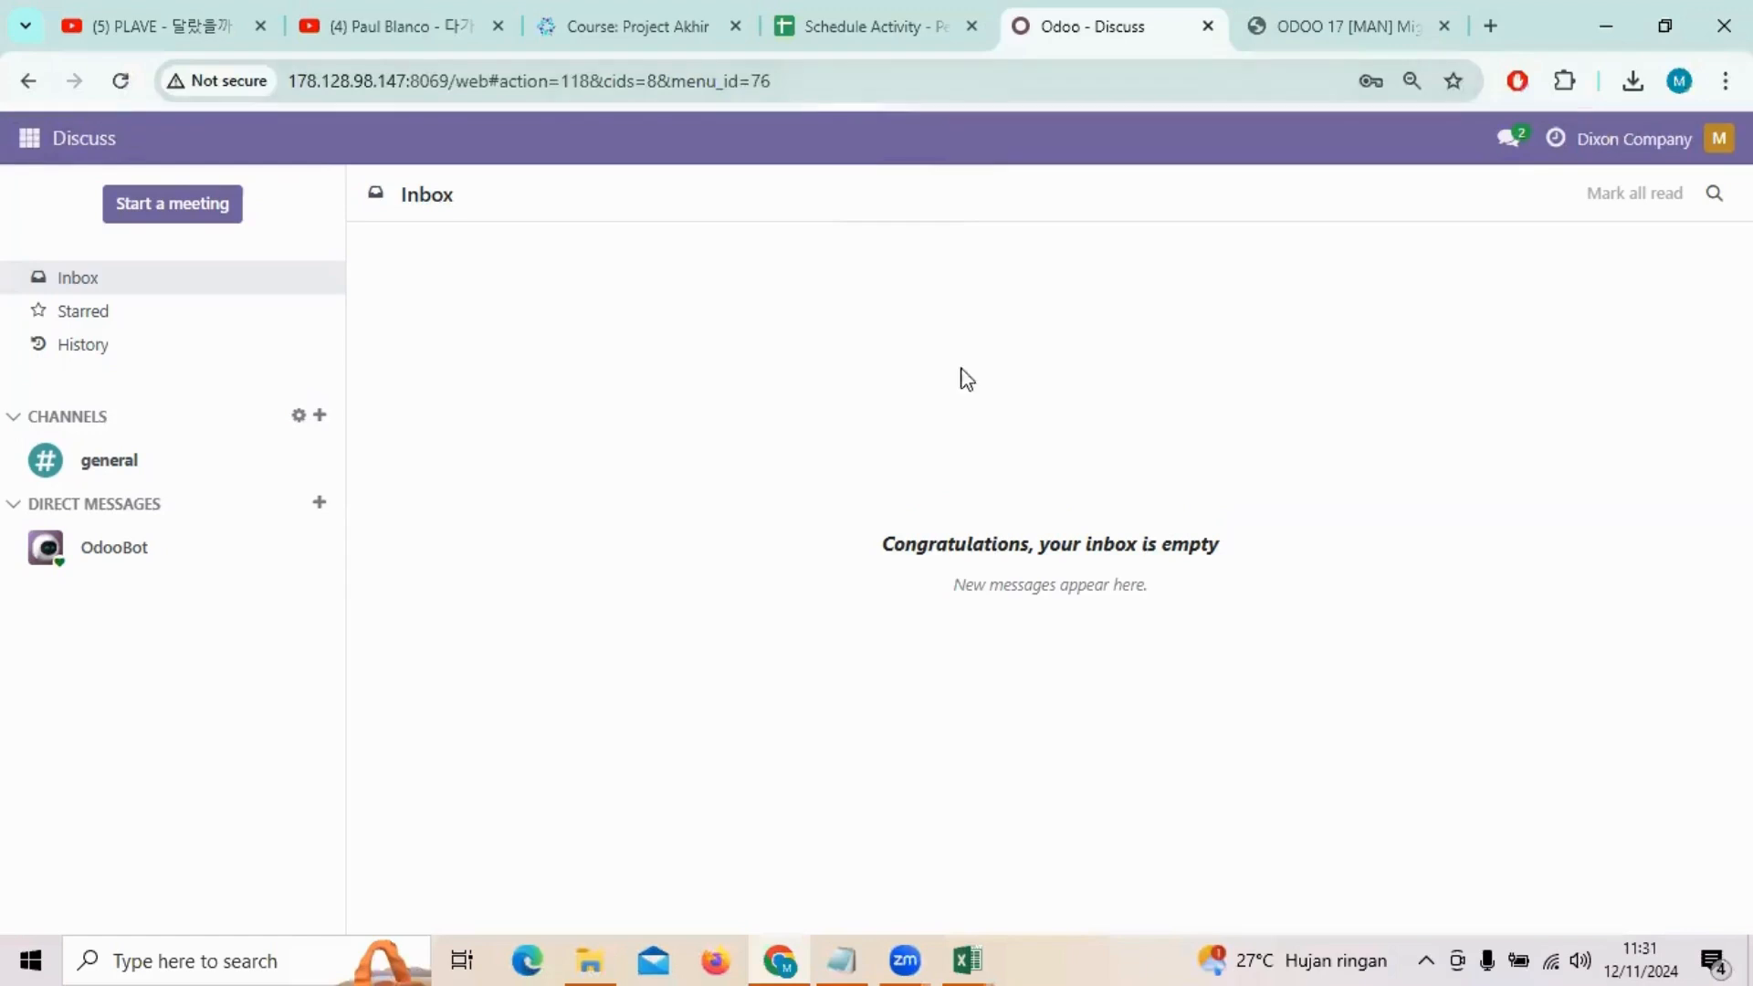
pyautogui.click(967, 960)
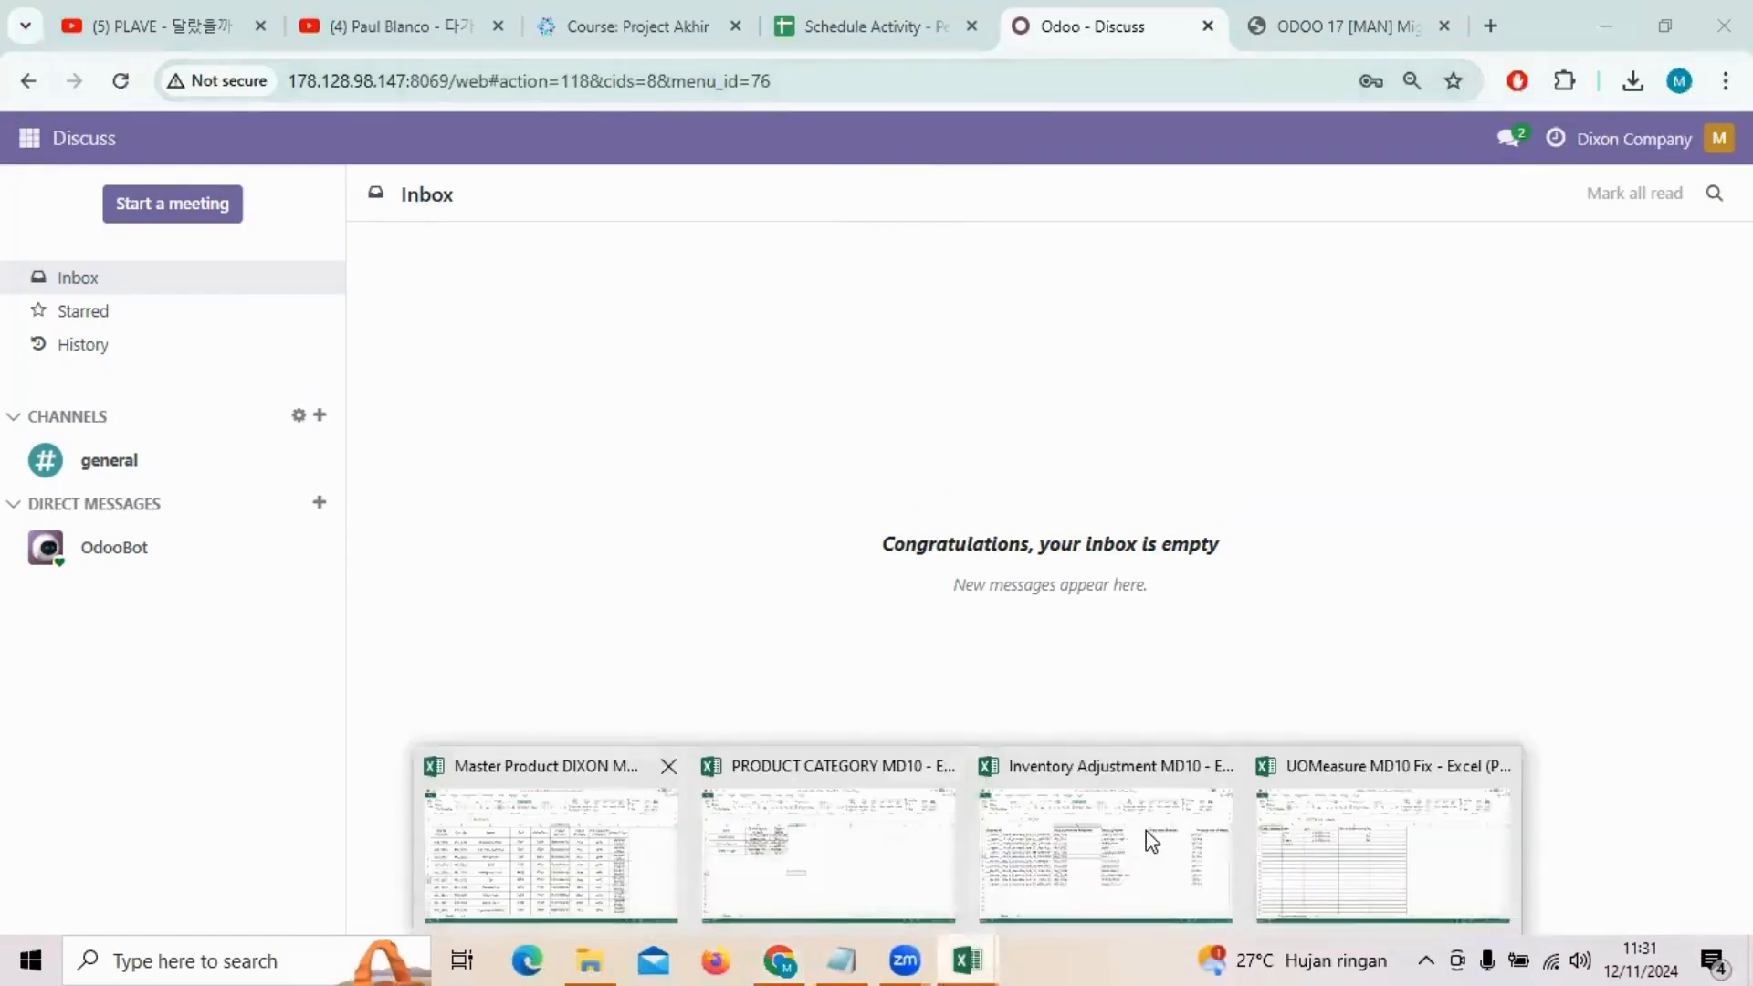
pyautogui.click(1383, 849)
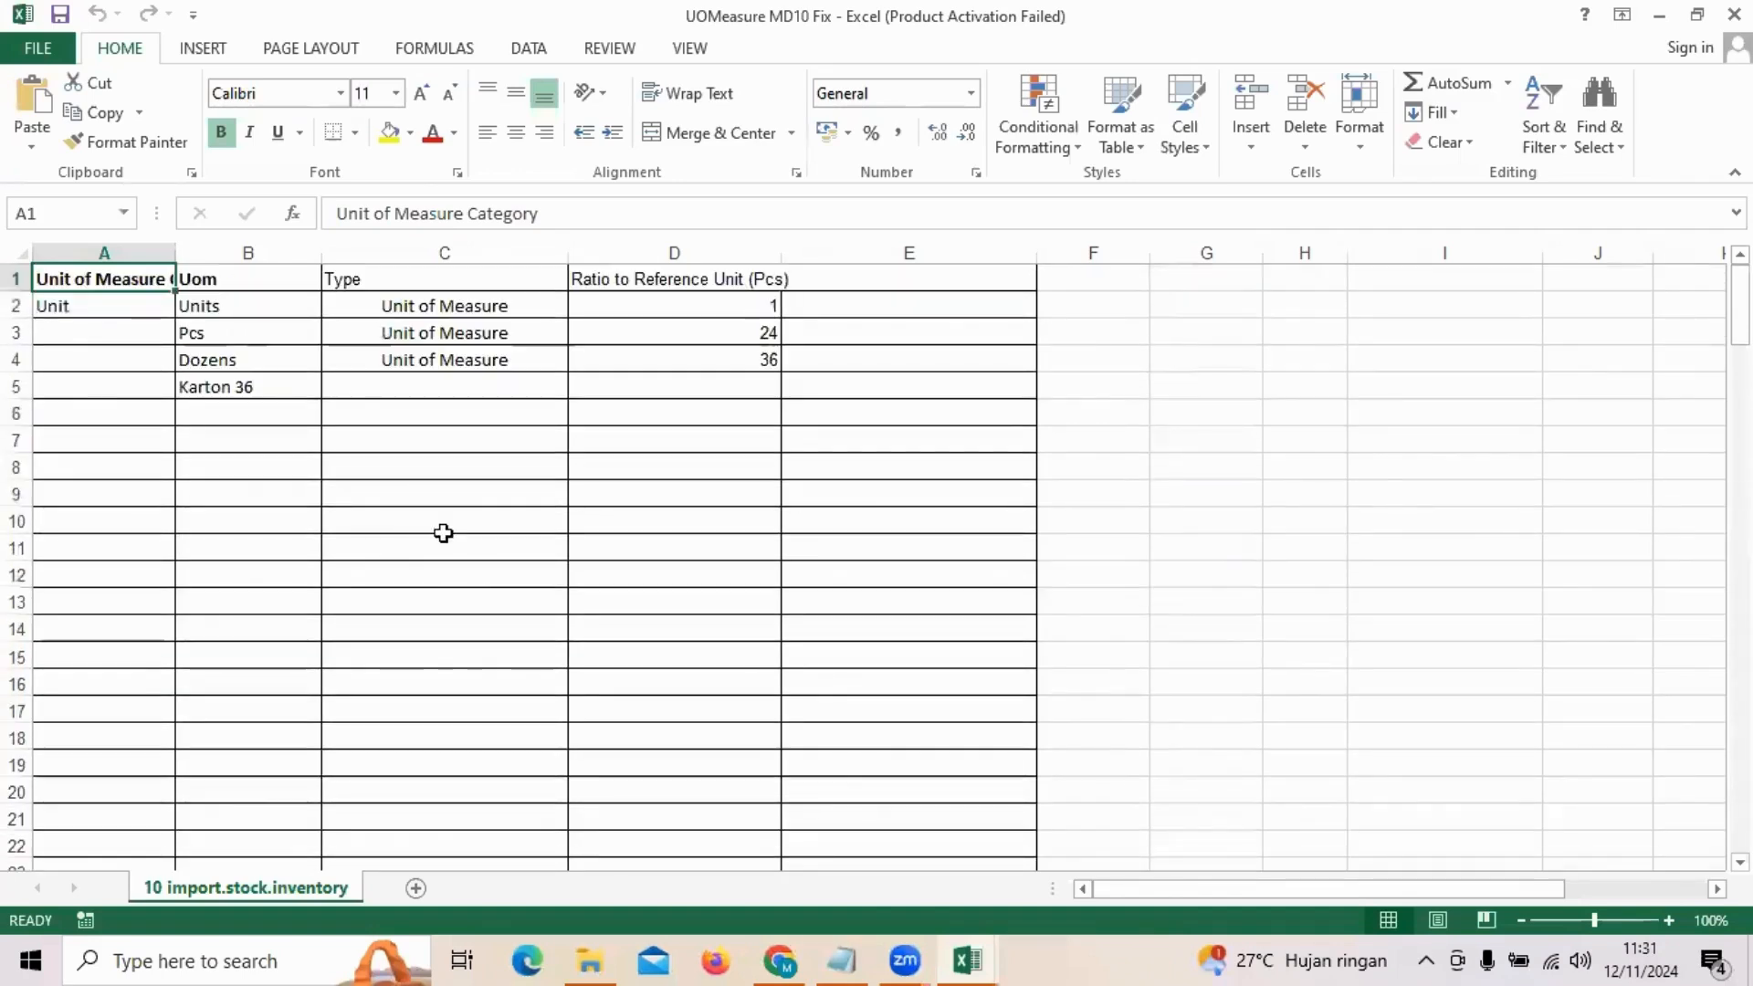
pyautogui.click(780, 961)
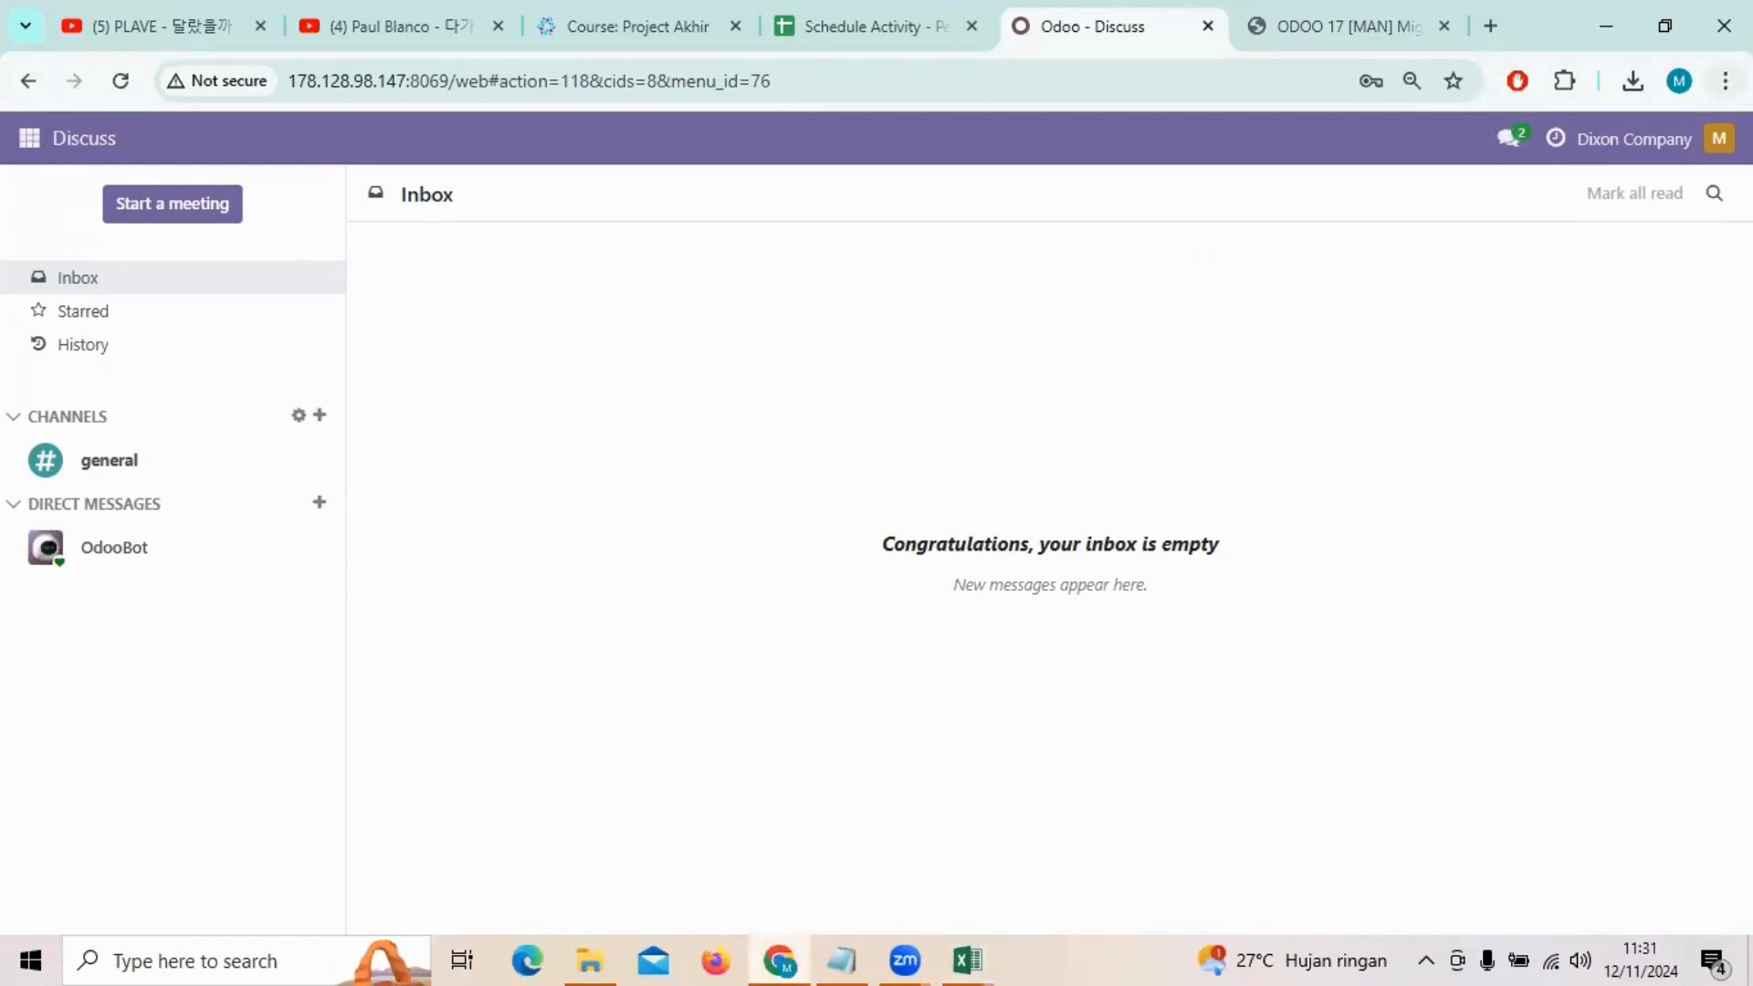
pyautogui.click(1724, 81)
pyautogui.press('F11')
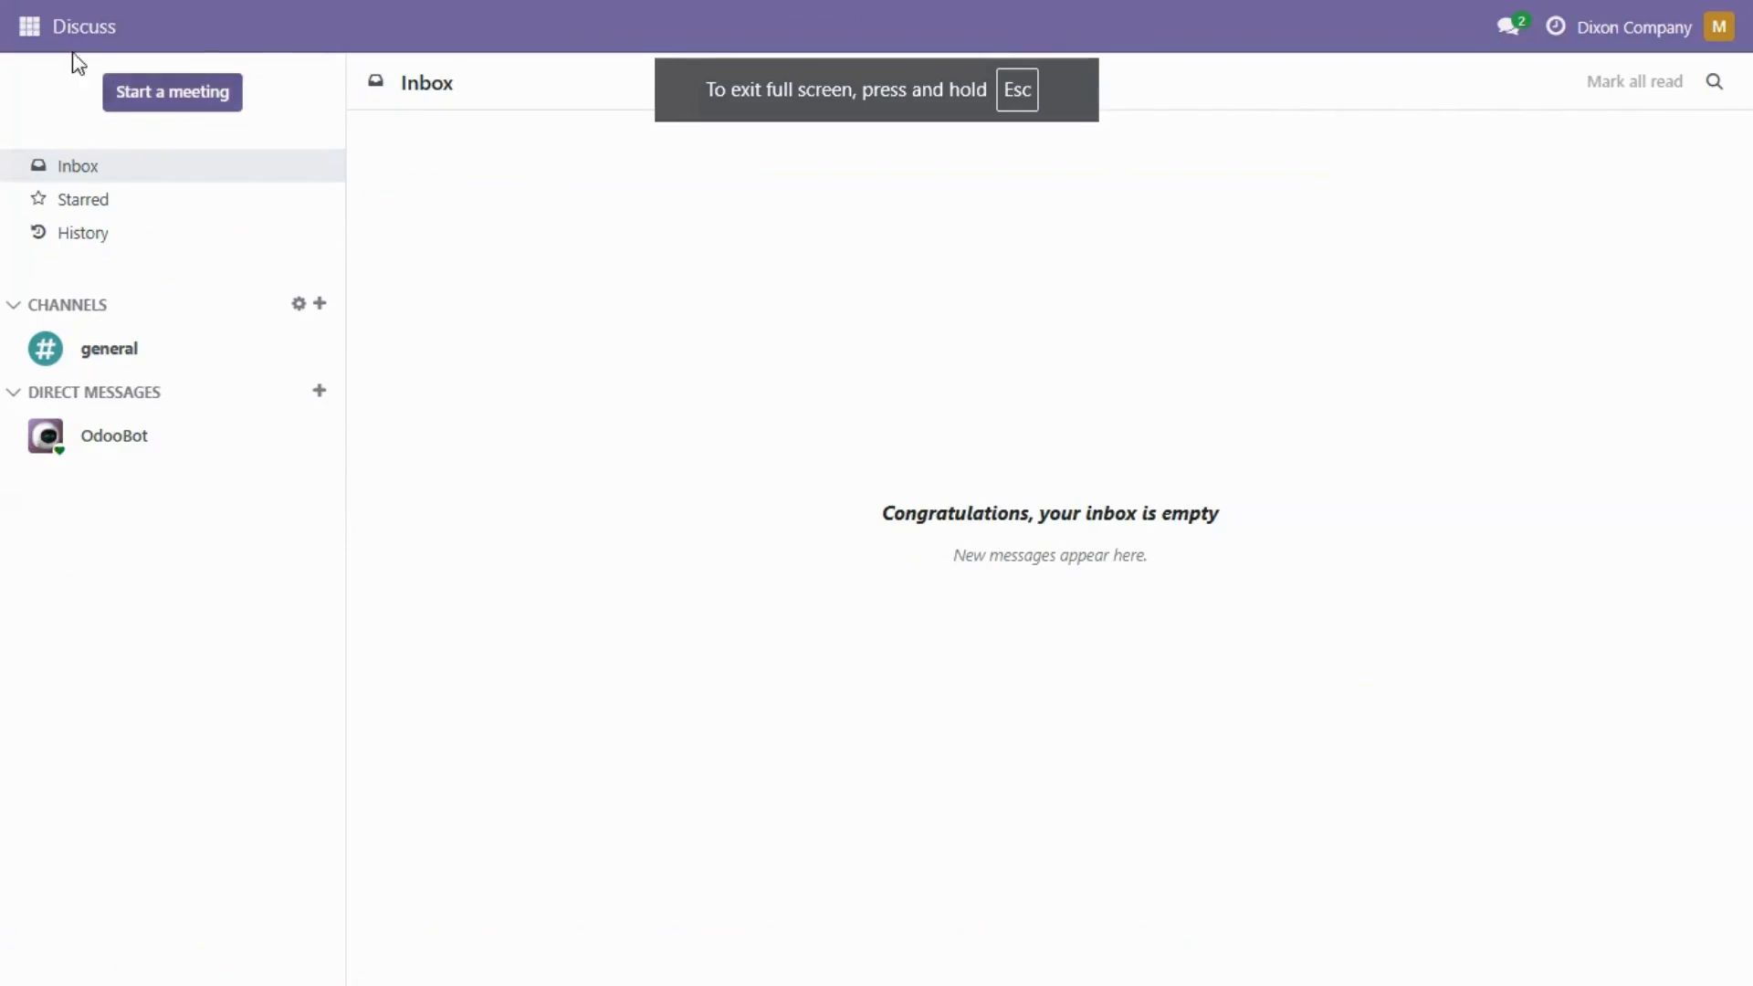
# Step: In Inventory, load the UOMeasure MD10 Fix file into the units of measure categories, test it and import it
pyautogui.click(30, 33)
pyautogui.click(54, 296)
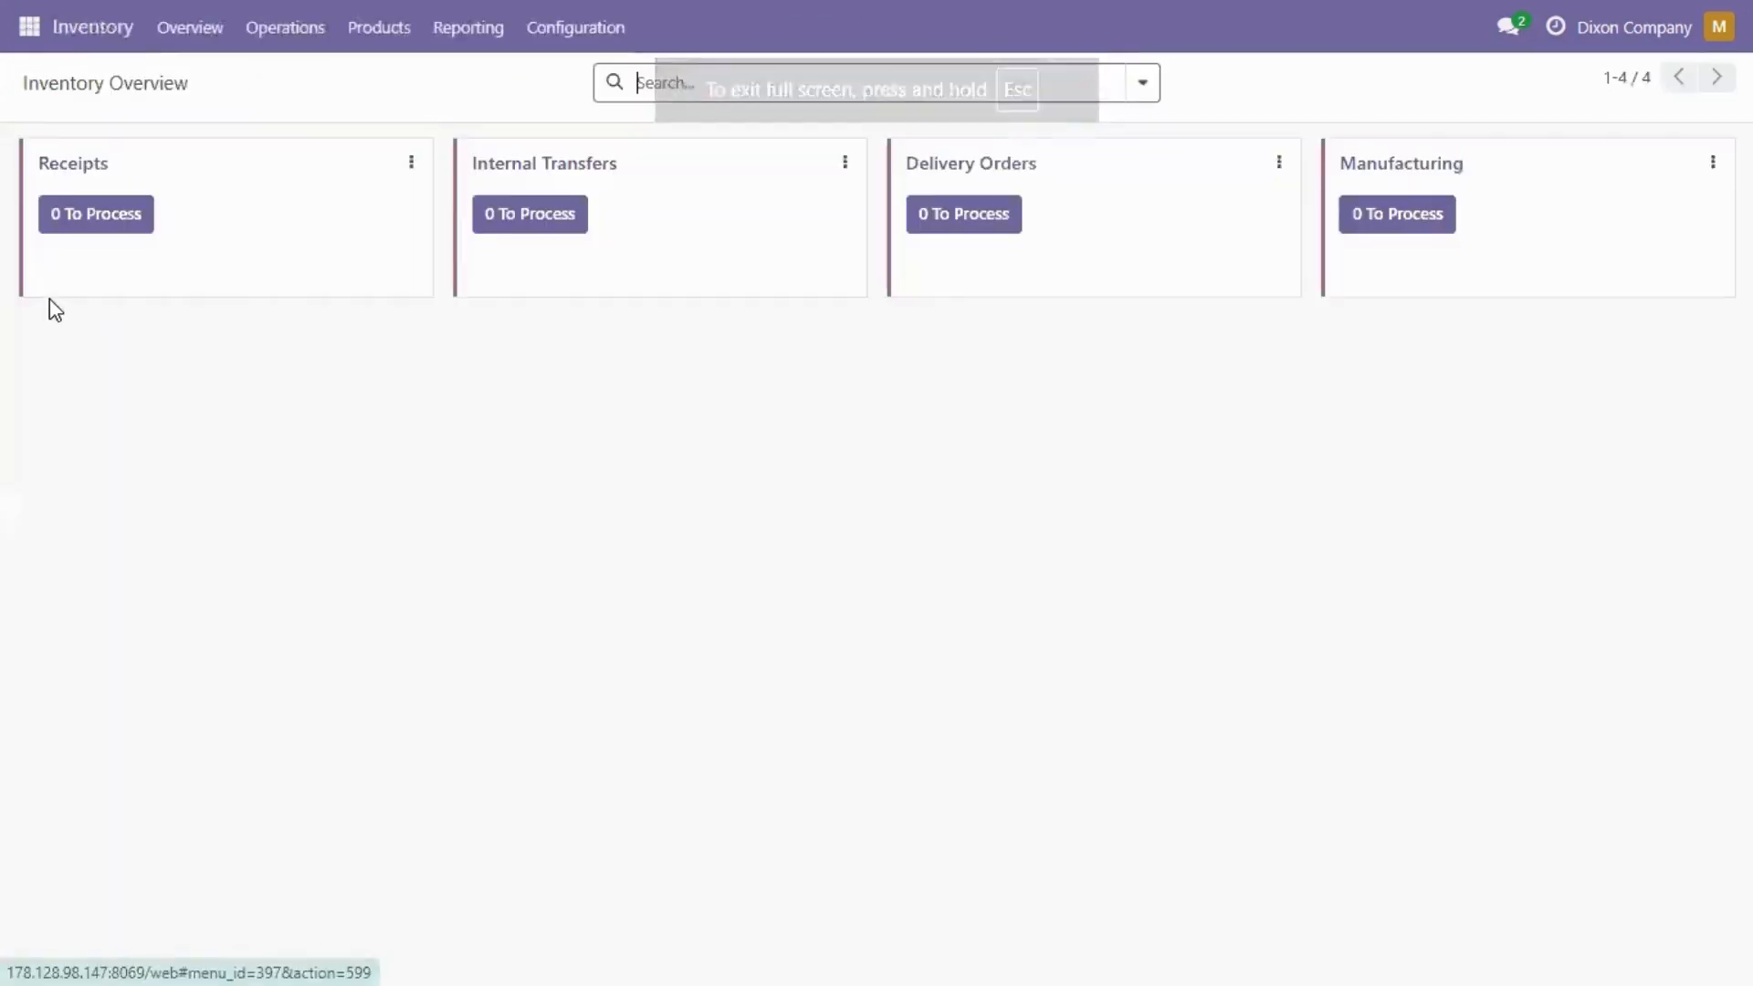
pyautogui.click(584, 36)
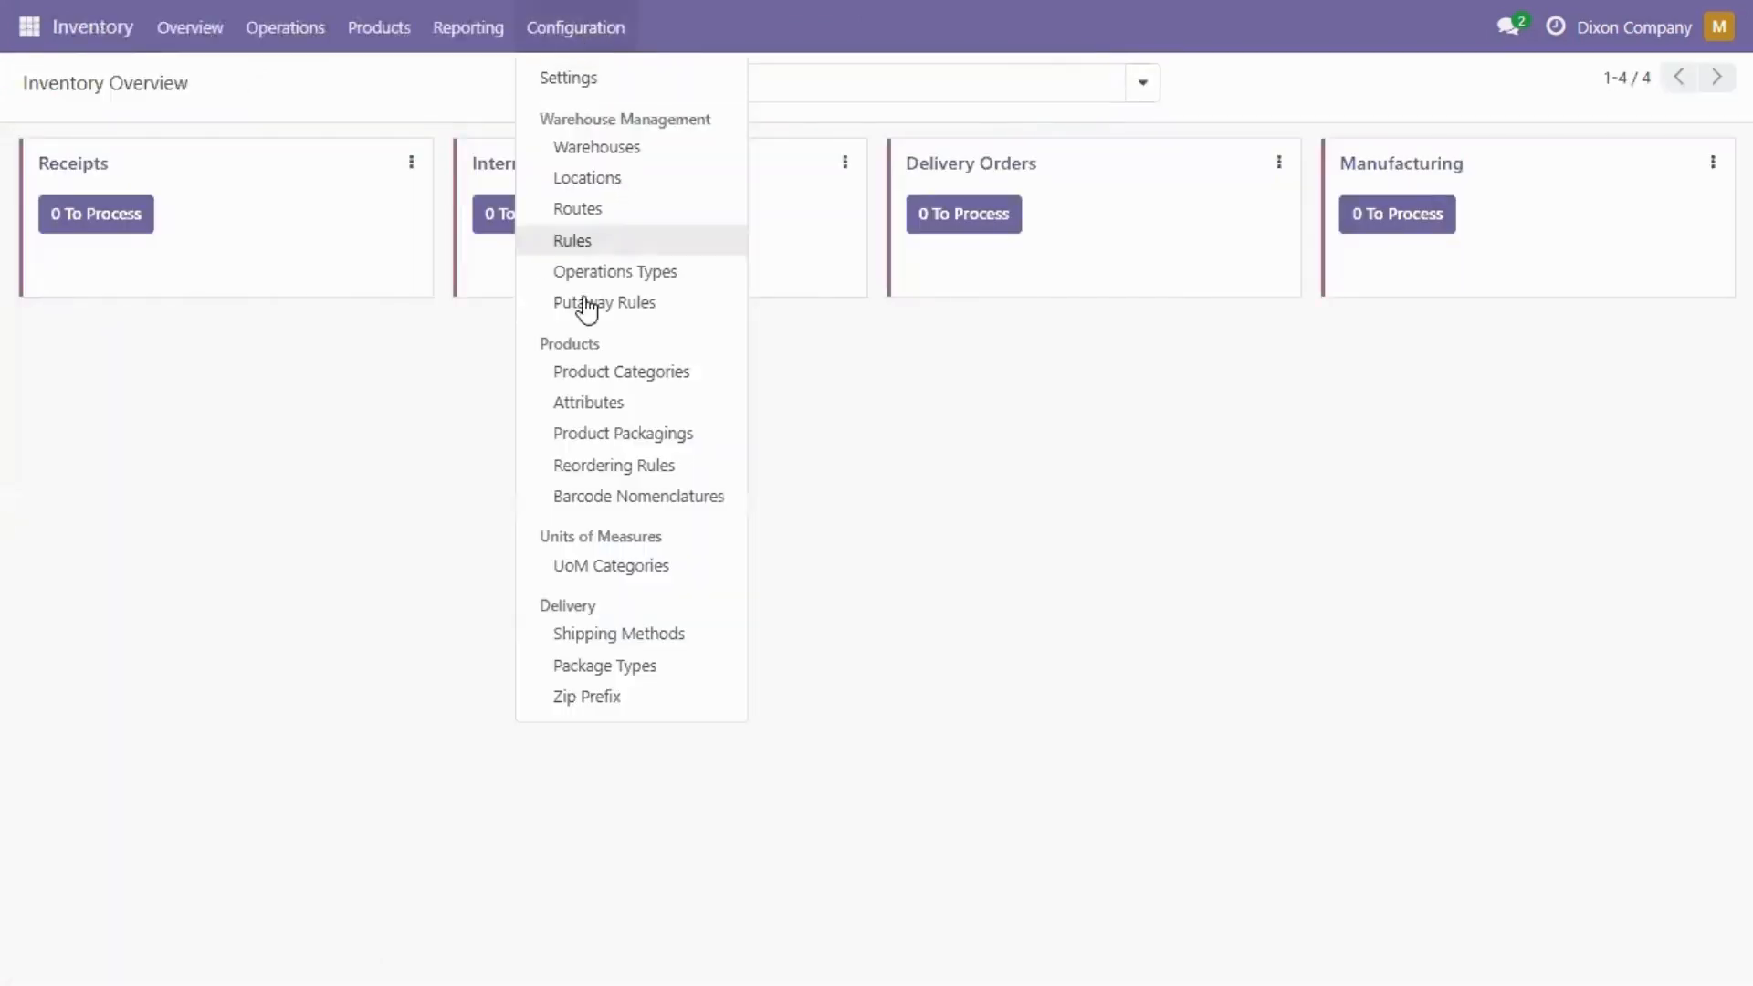
pyautogui.click(626, 573)
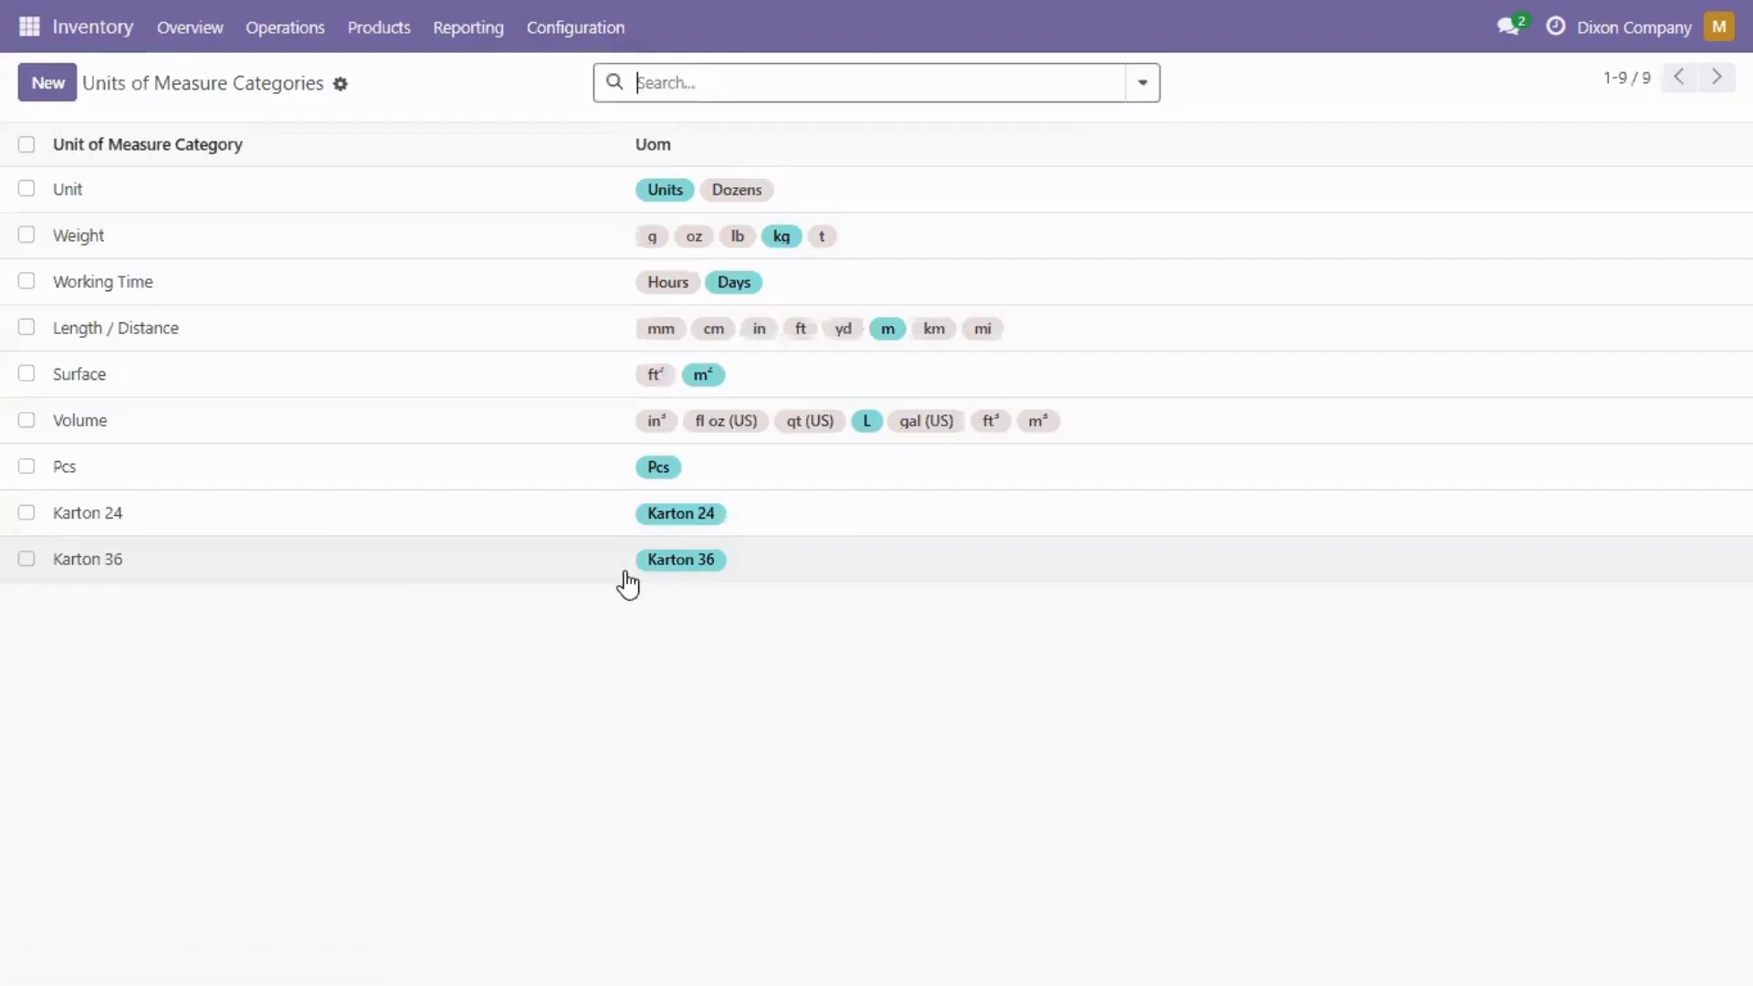
pyautogui.click(342, 85)
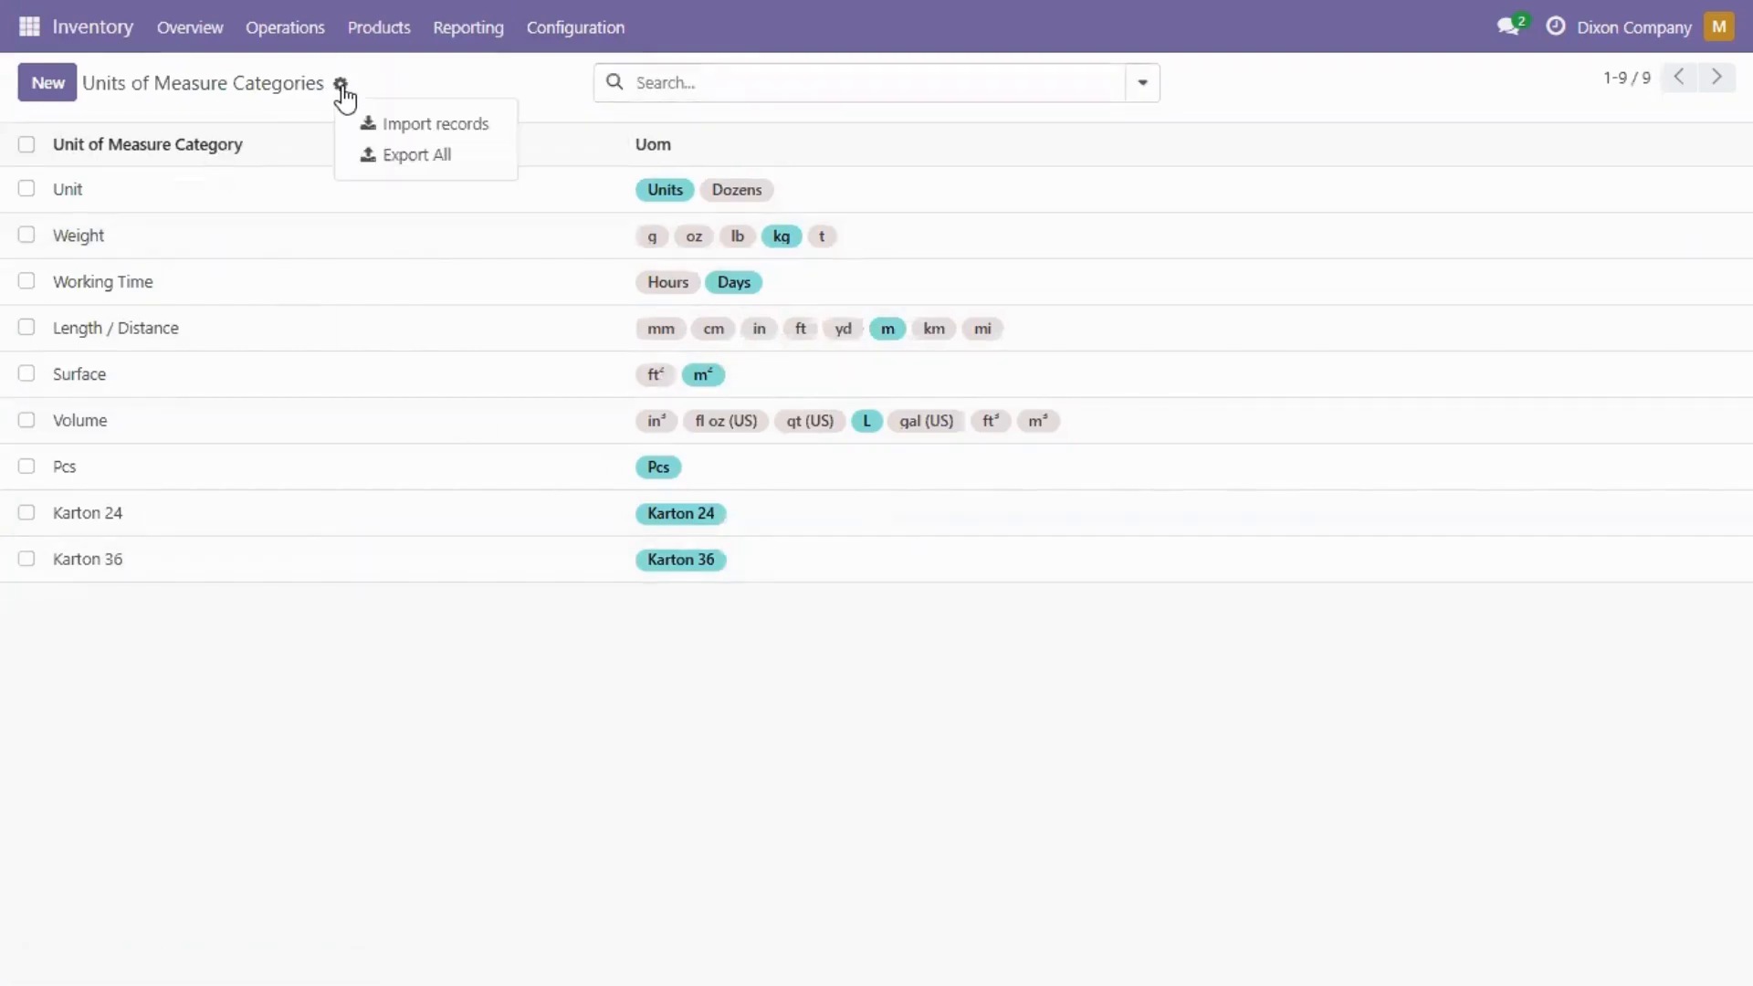
pyautogui.click(415, 125)
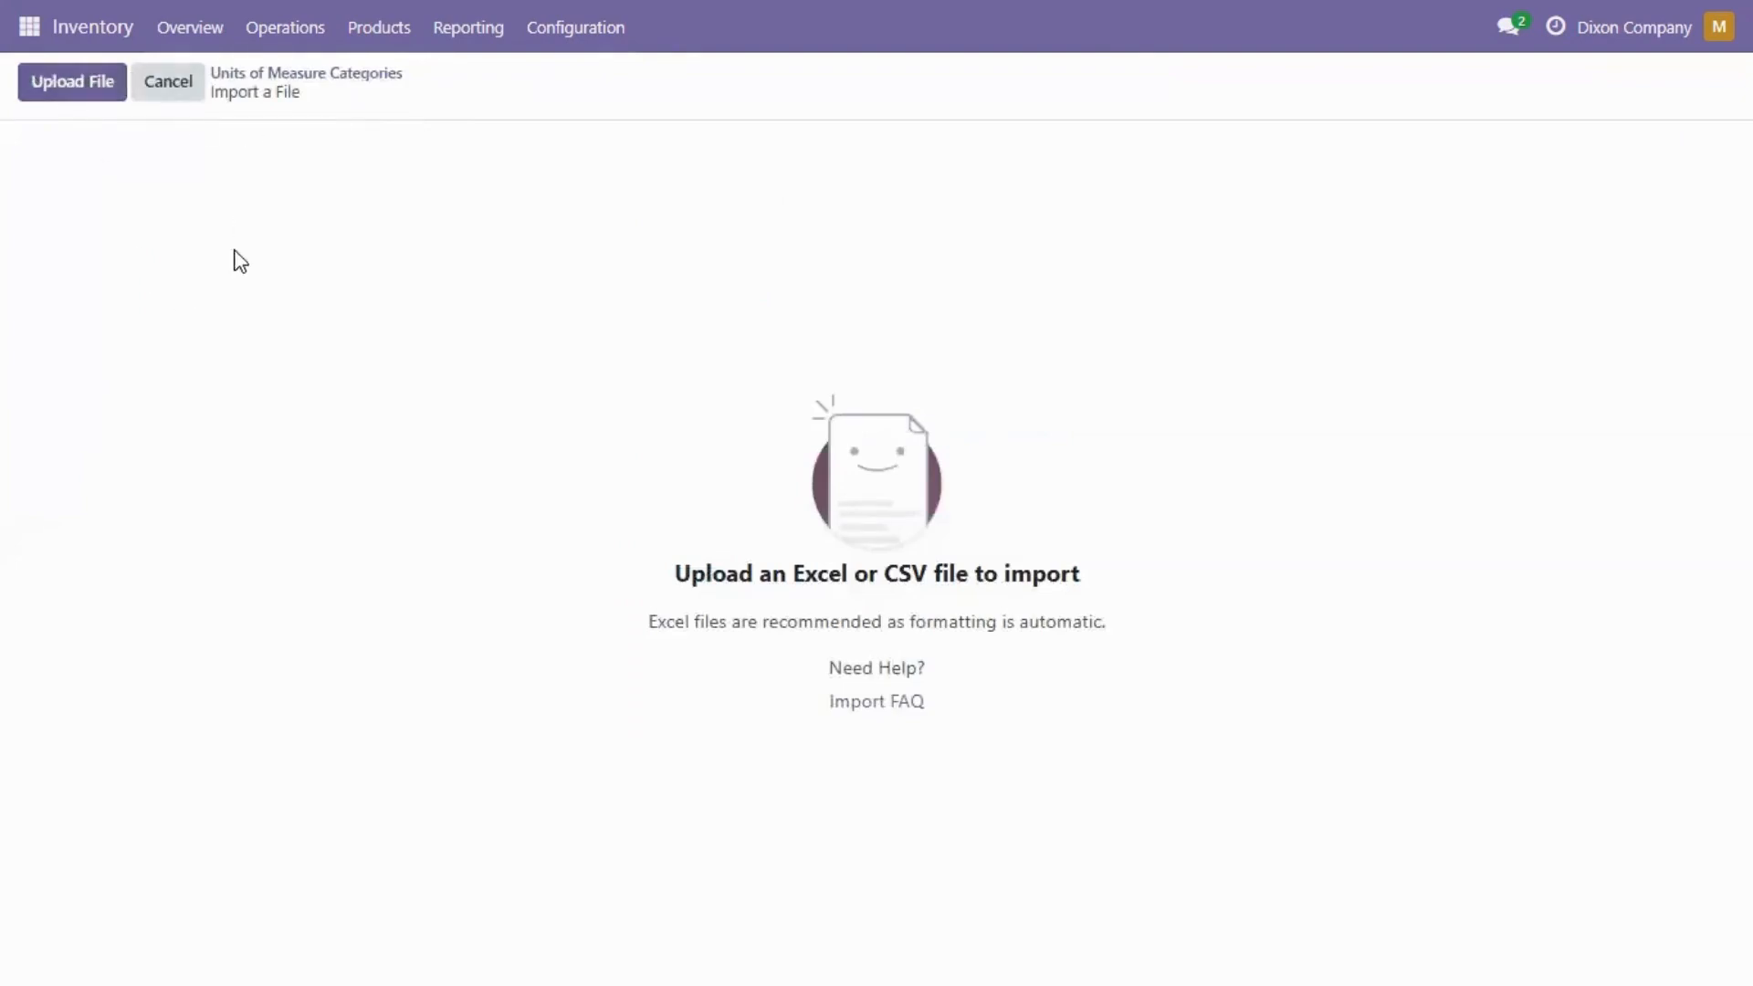
pyautogui.click(62, 95)
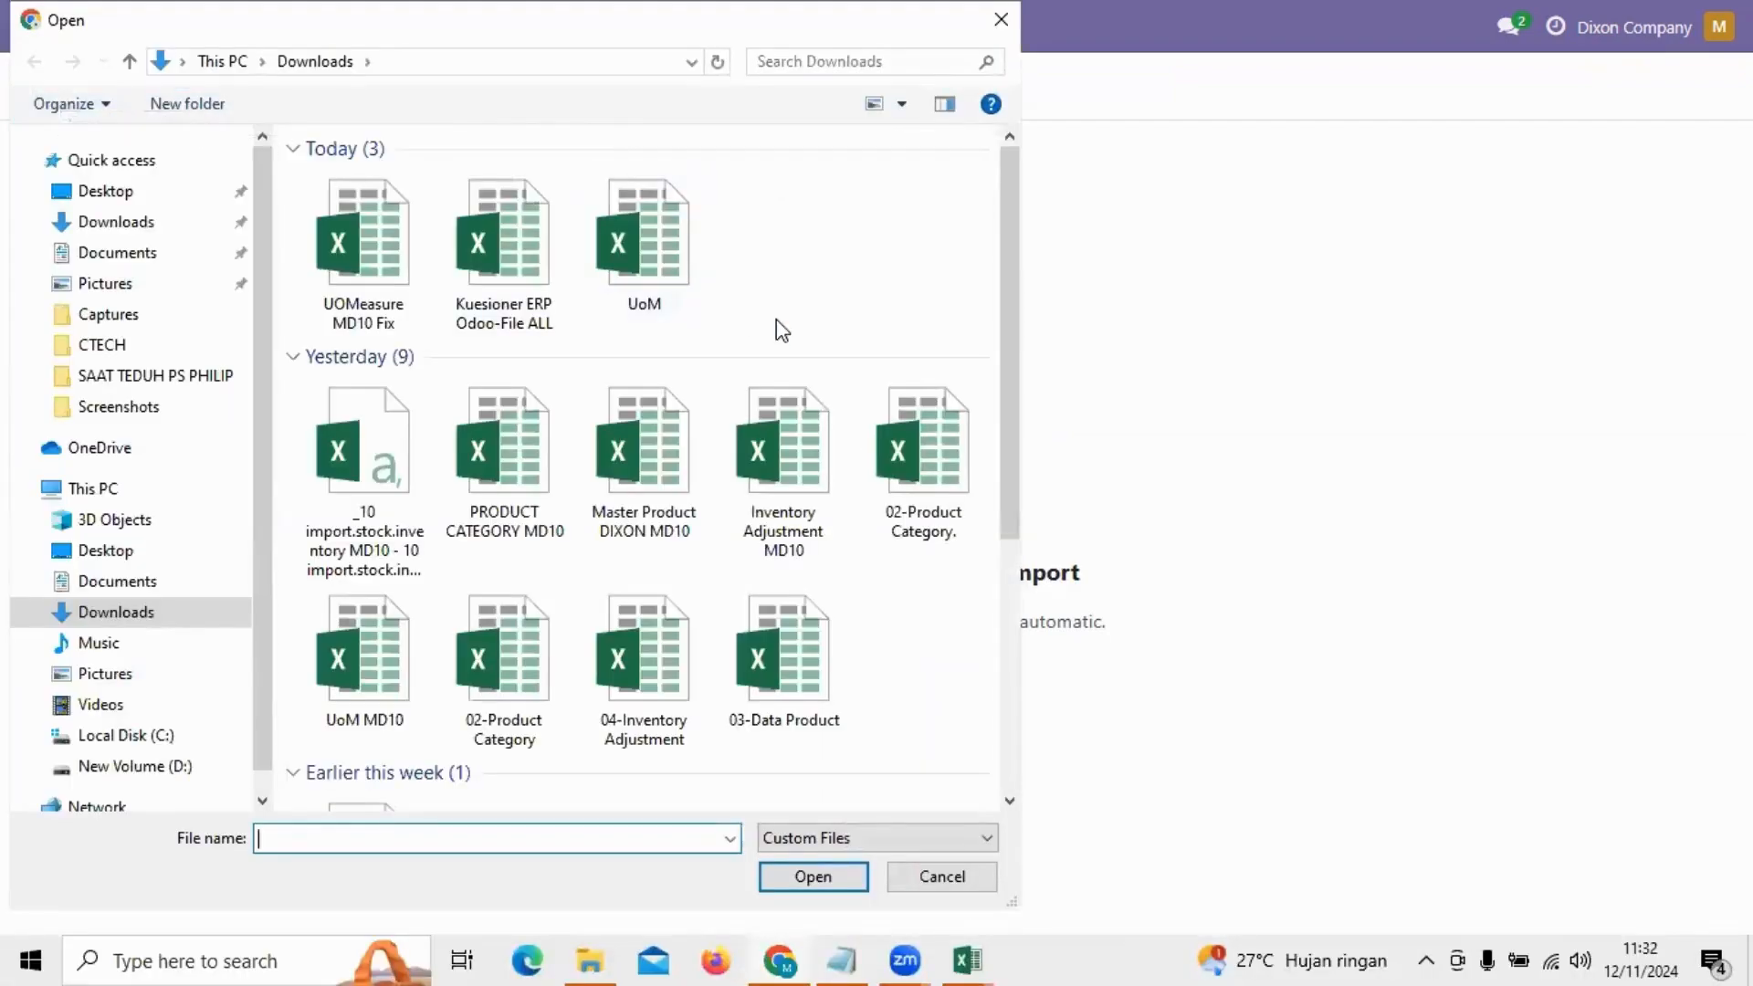
pyautogui.doubleClick(379, 266)
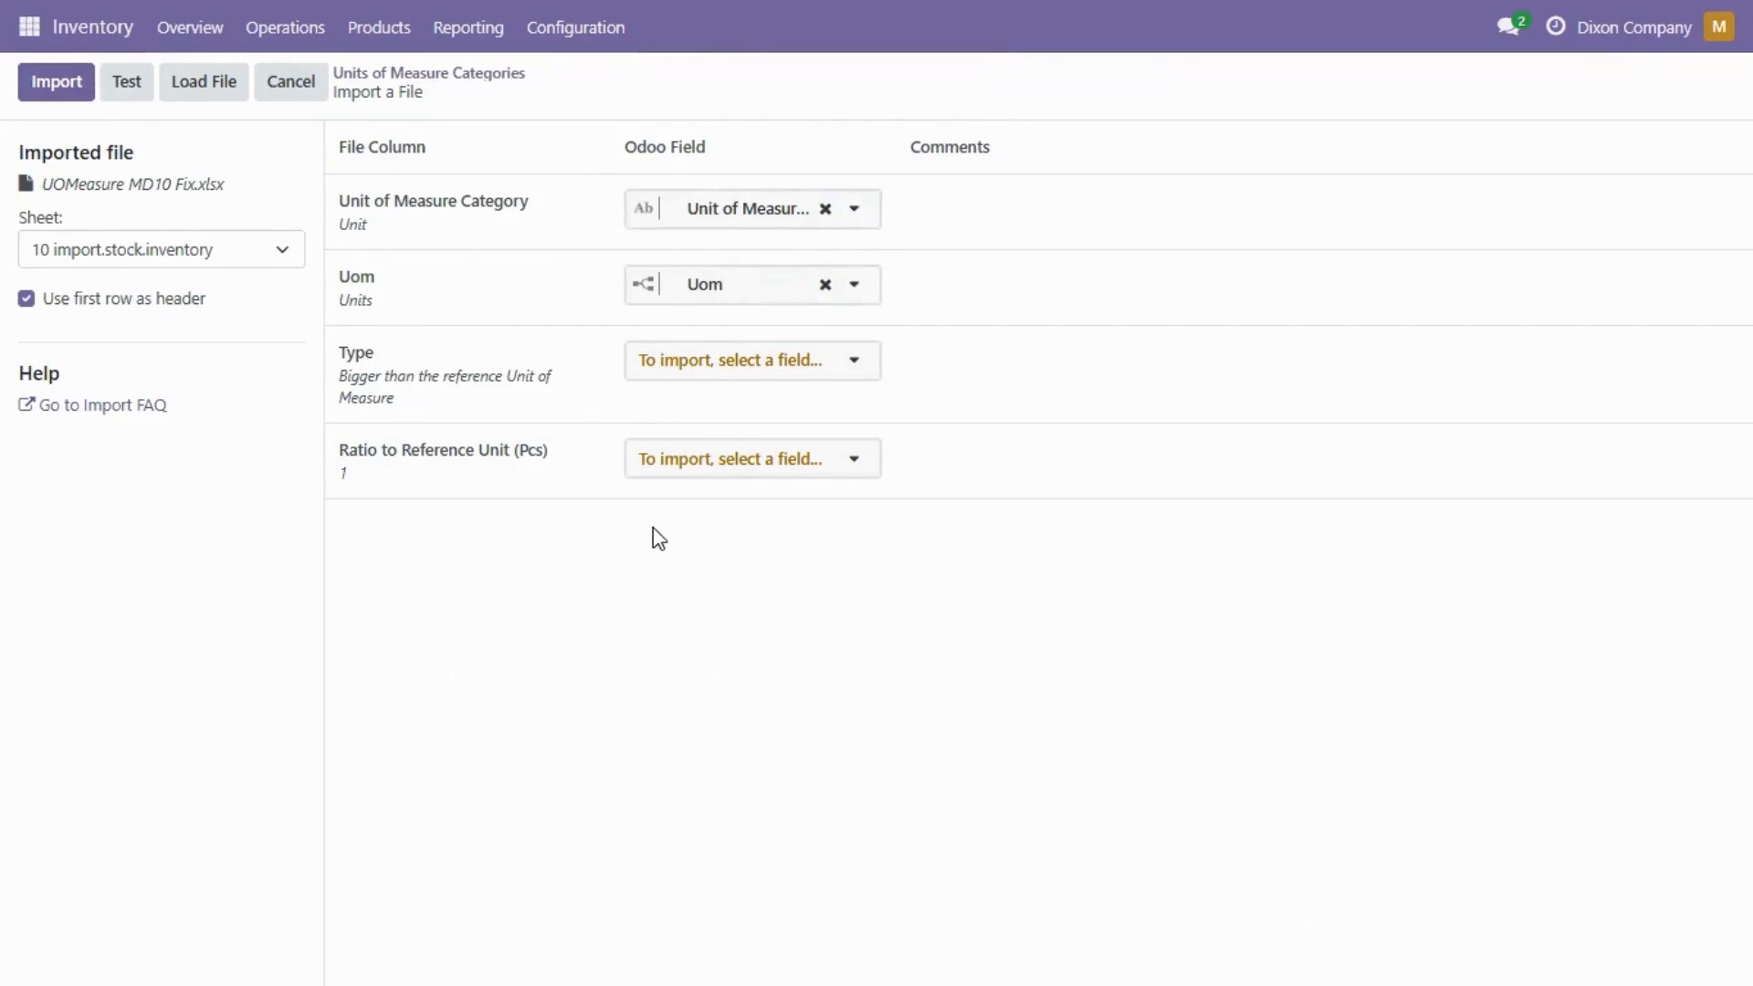
pyautogui.click(122, 88)
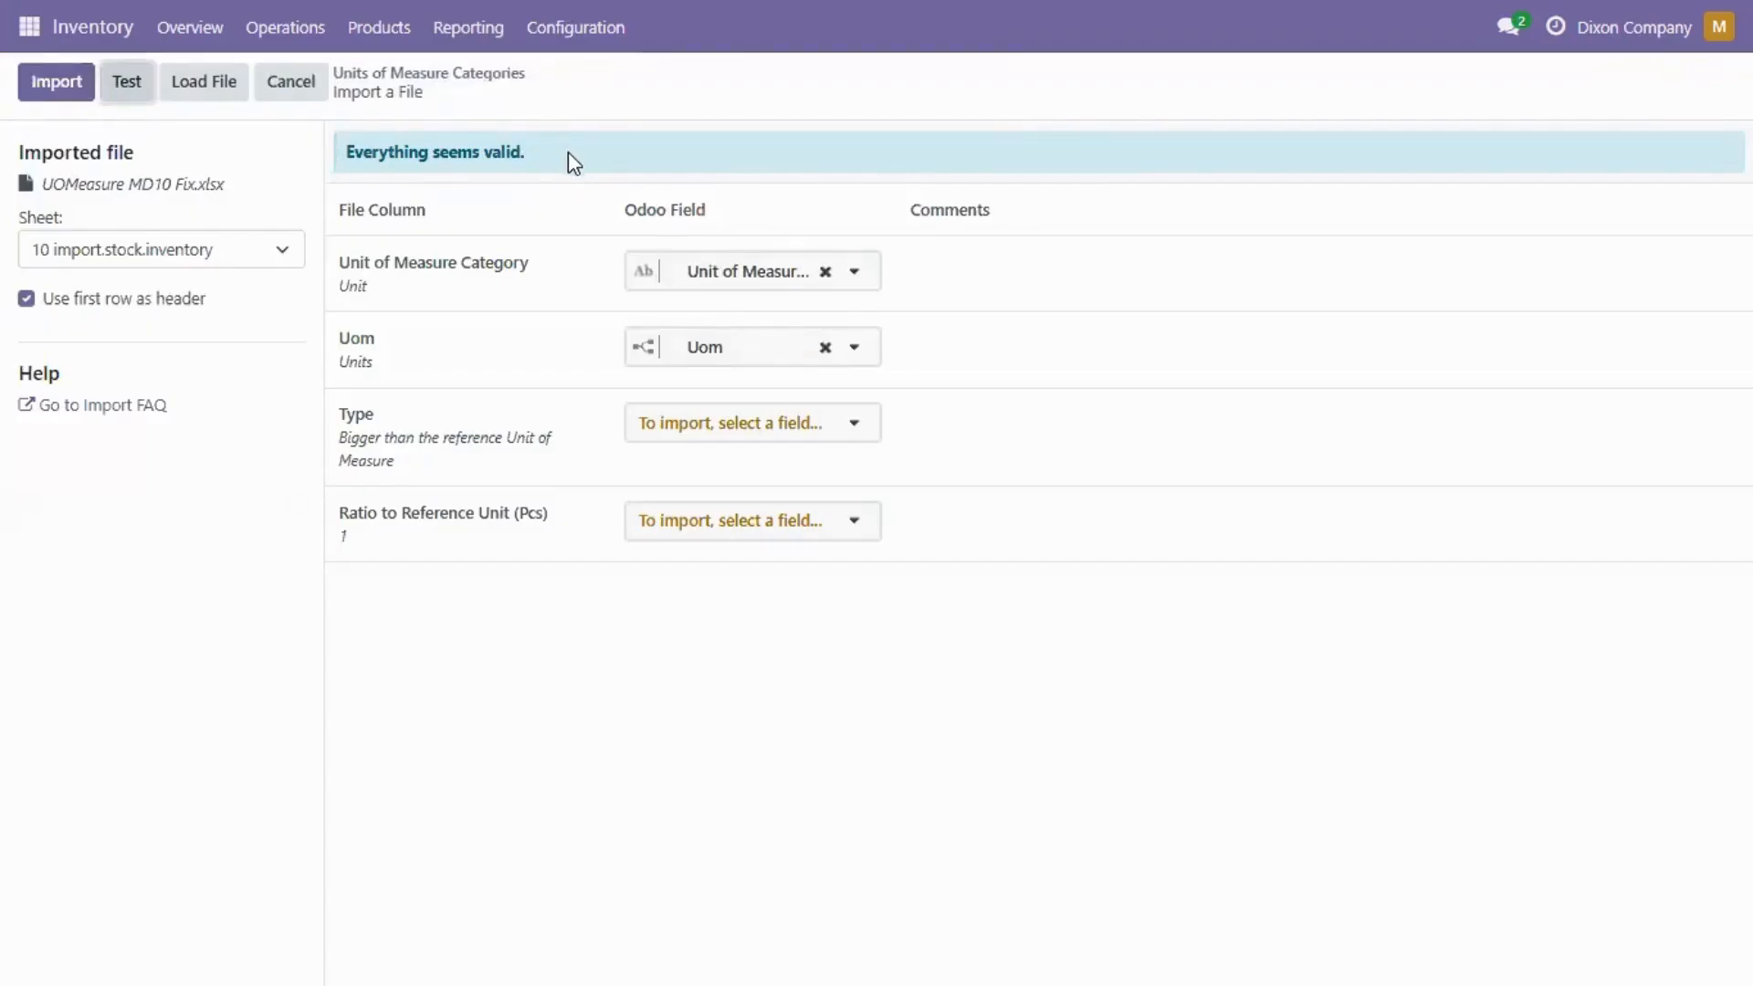
pyautogui.click(71, 88)
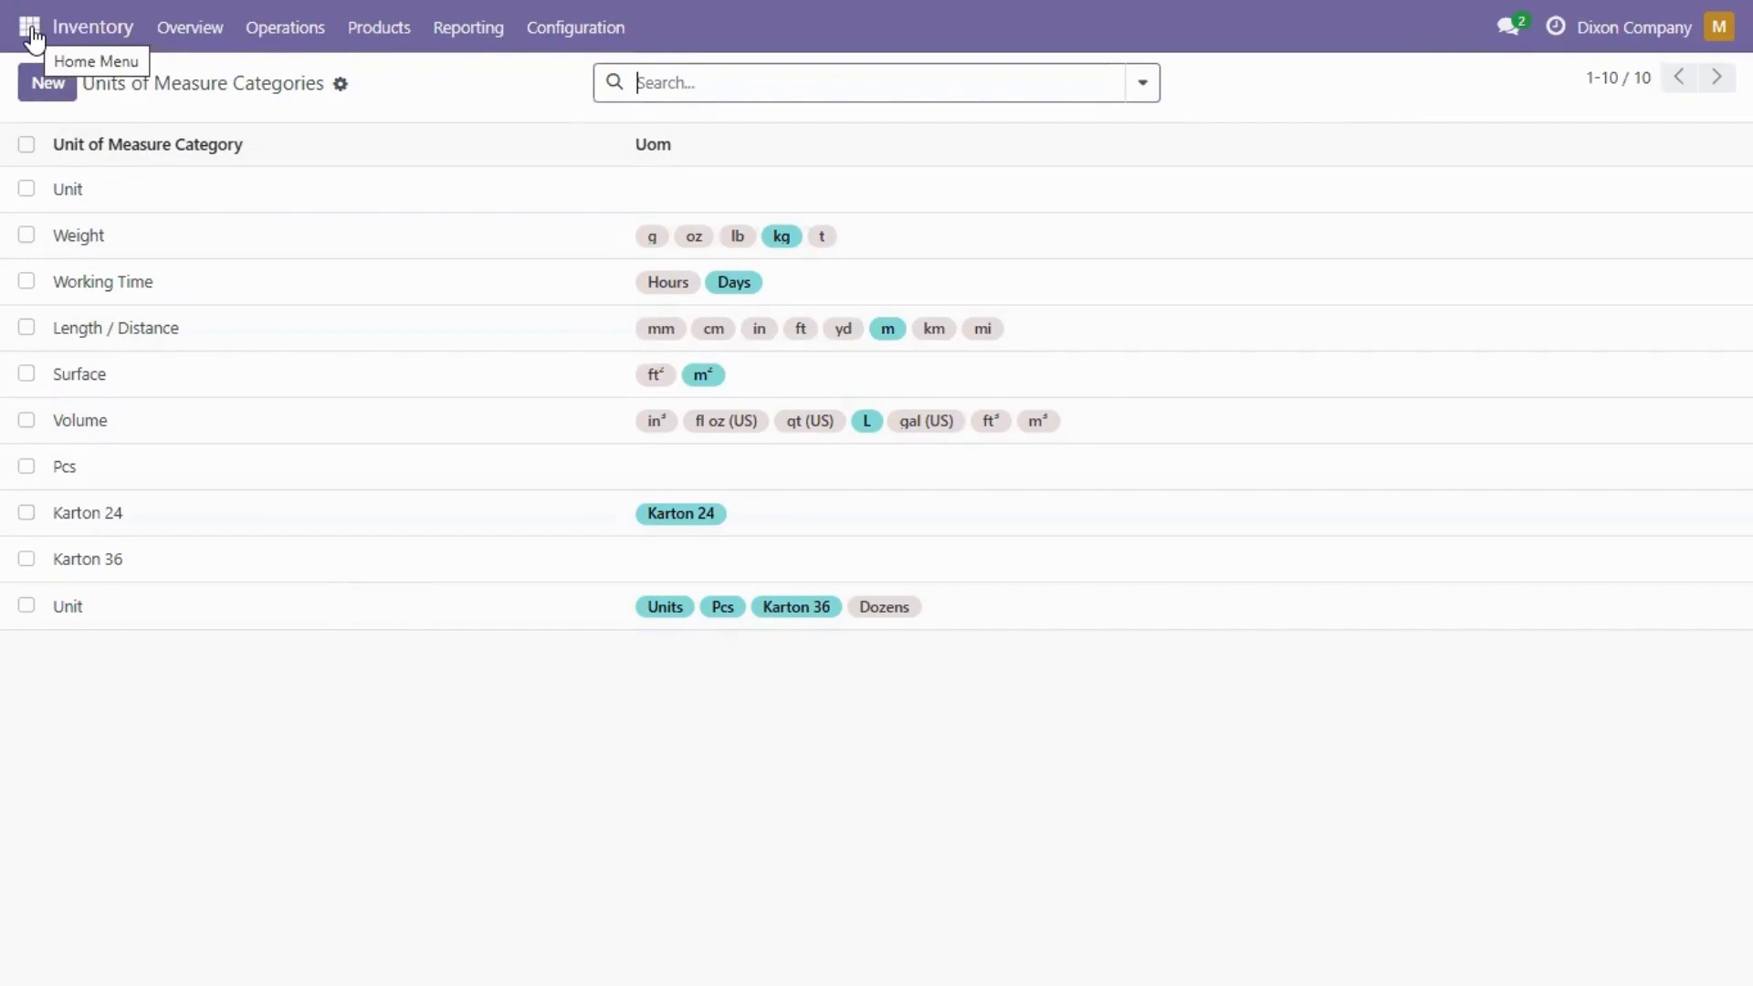
# Step: Open the Inventory product categories and start a record import
pyautogui.click(547, 37)
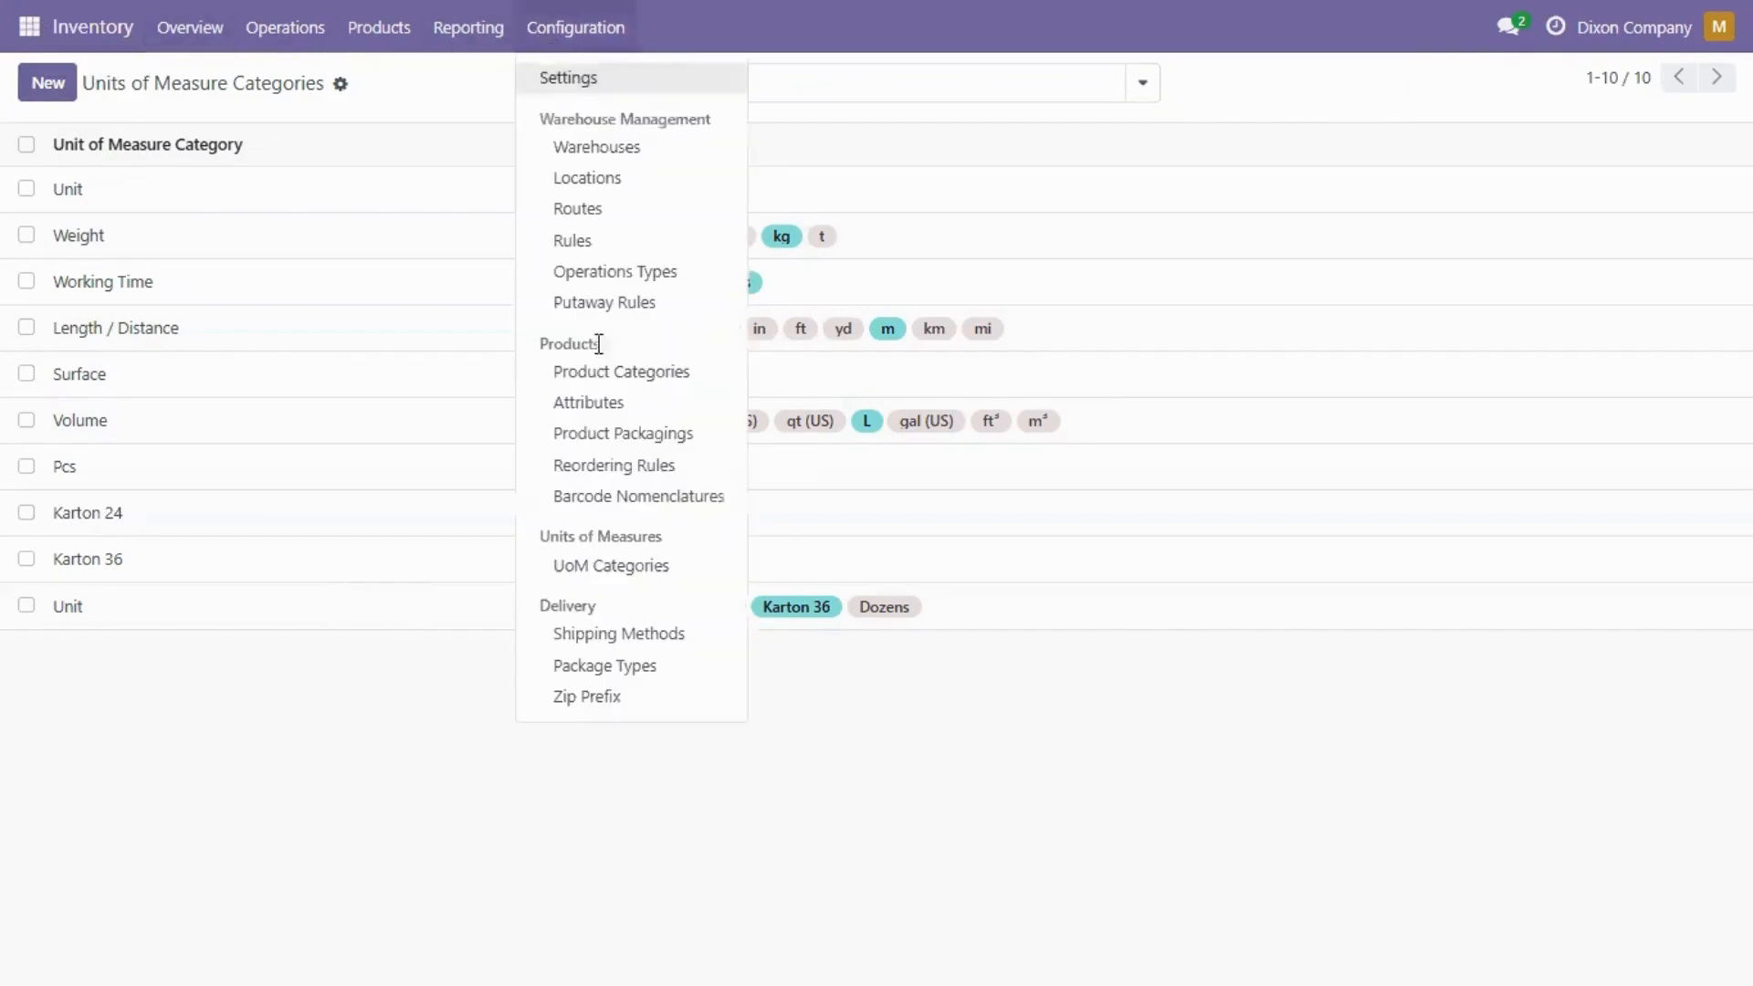
pyautogui.click(610, 374)
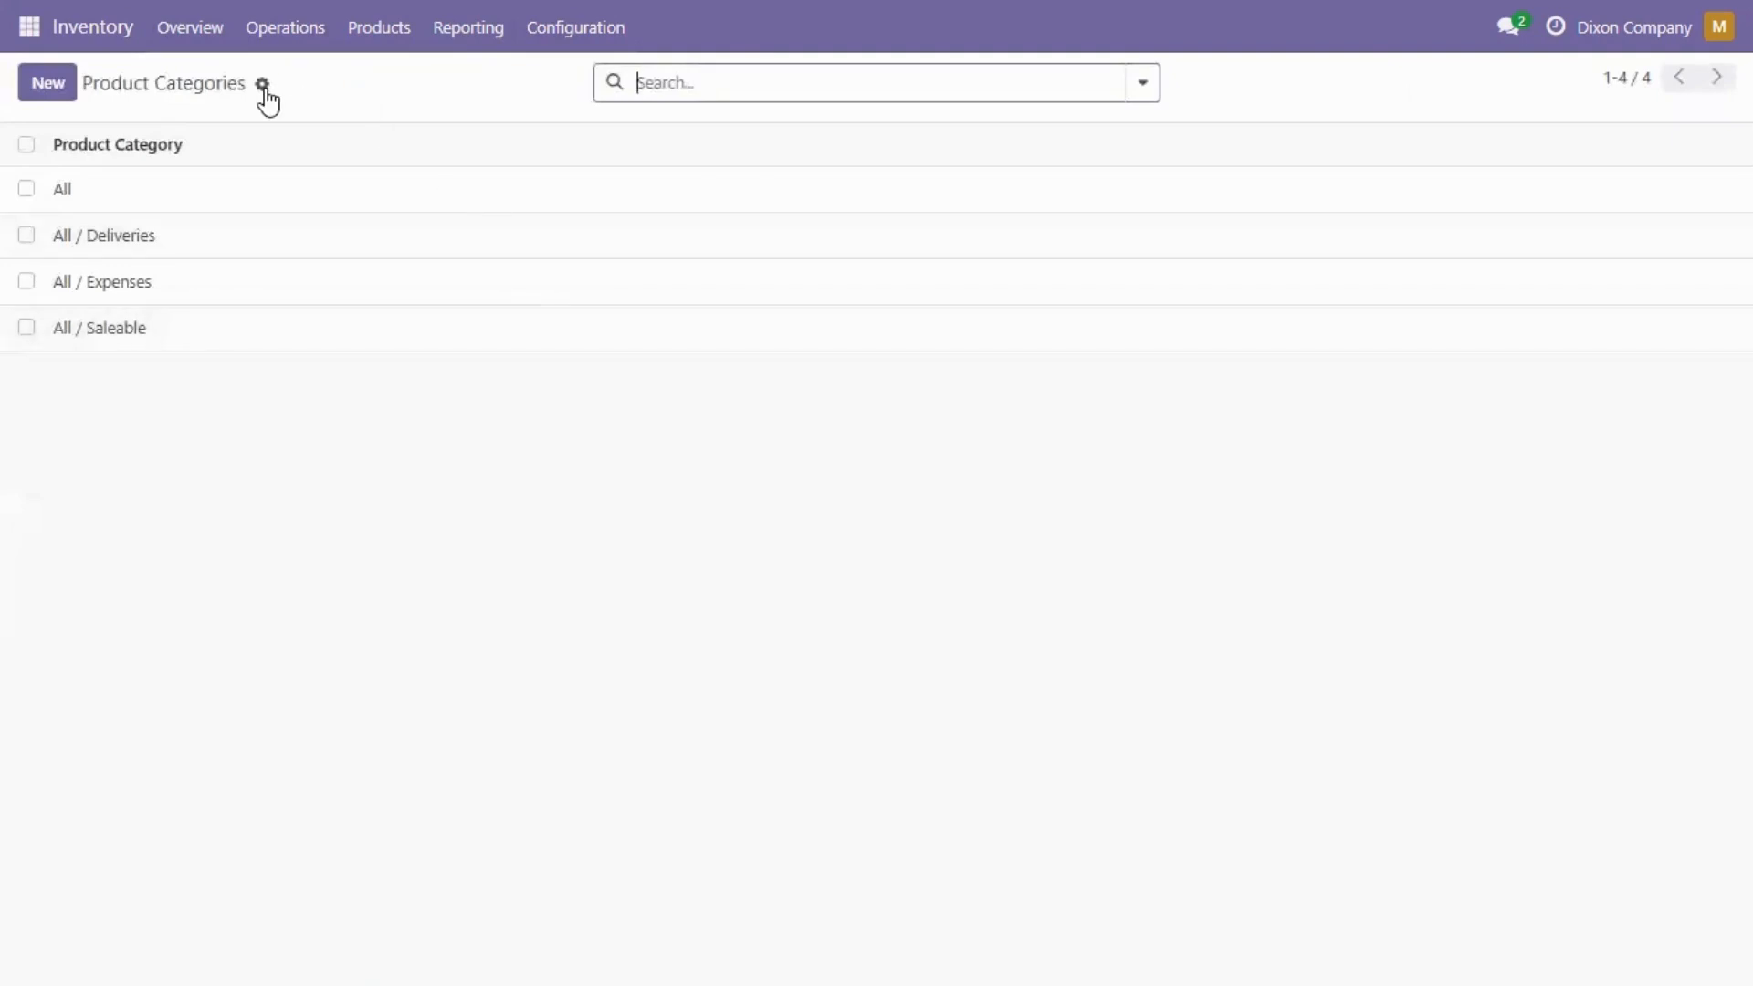
pyautogui.click(263, 87)
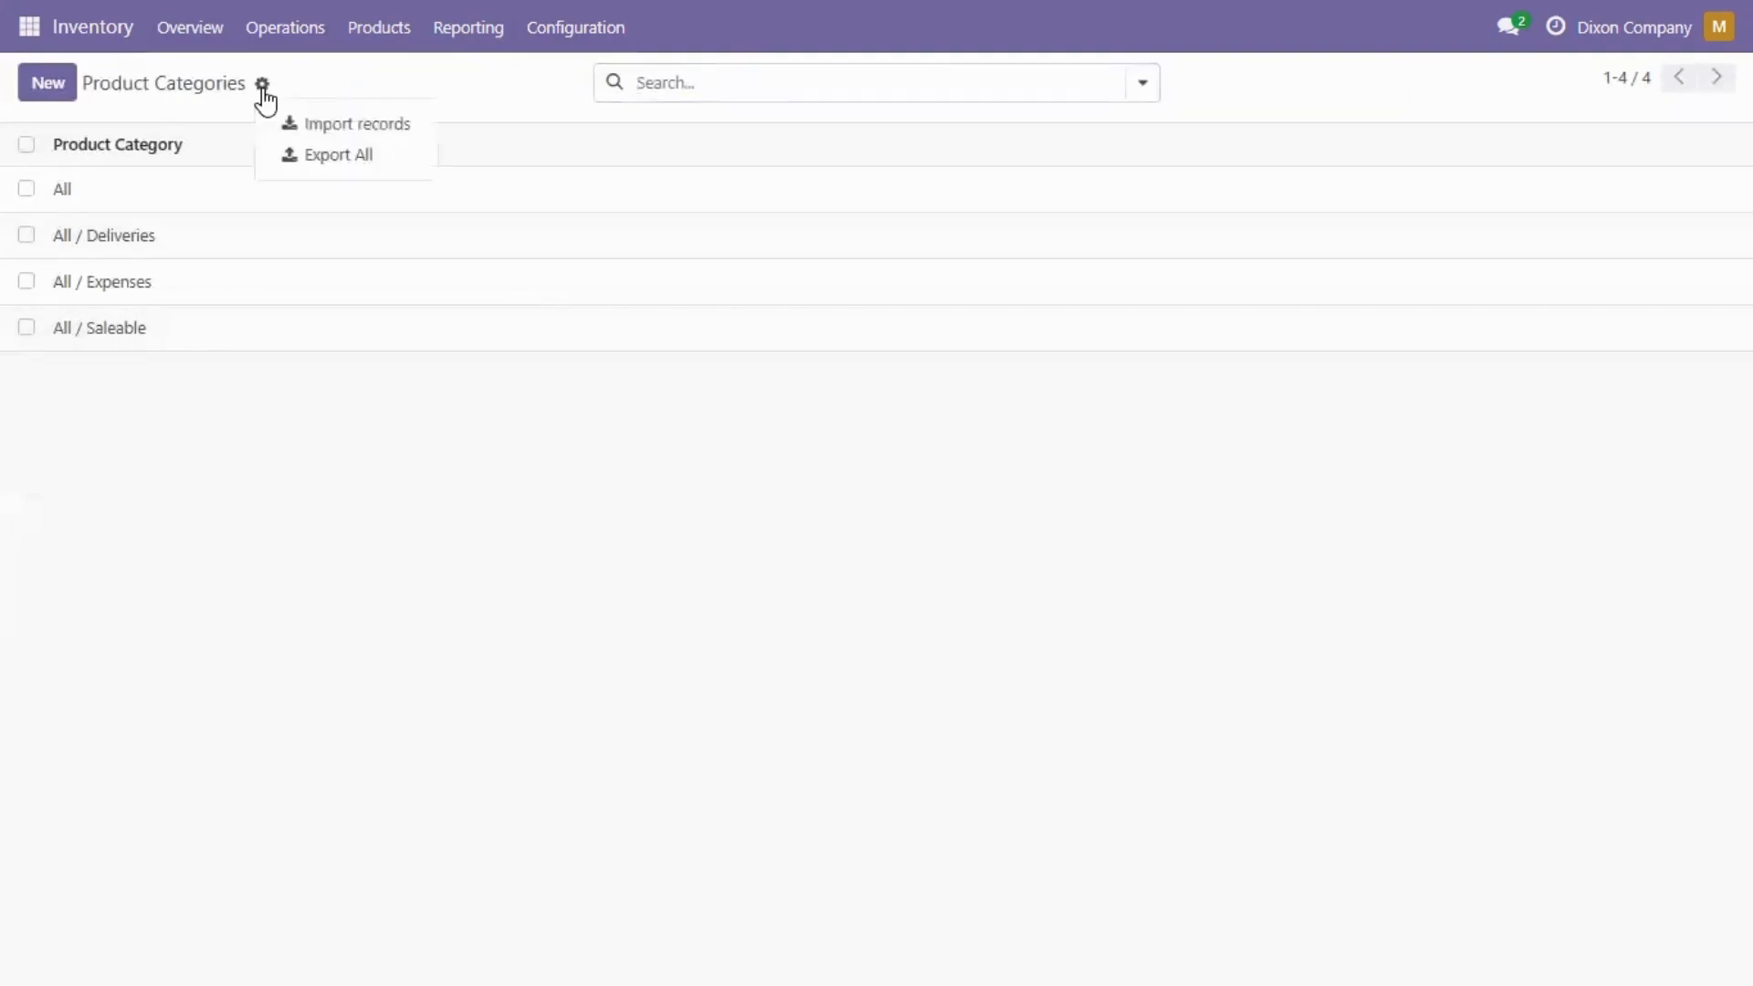
pyautogui.click(337, 125)
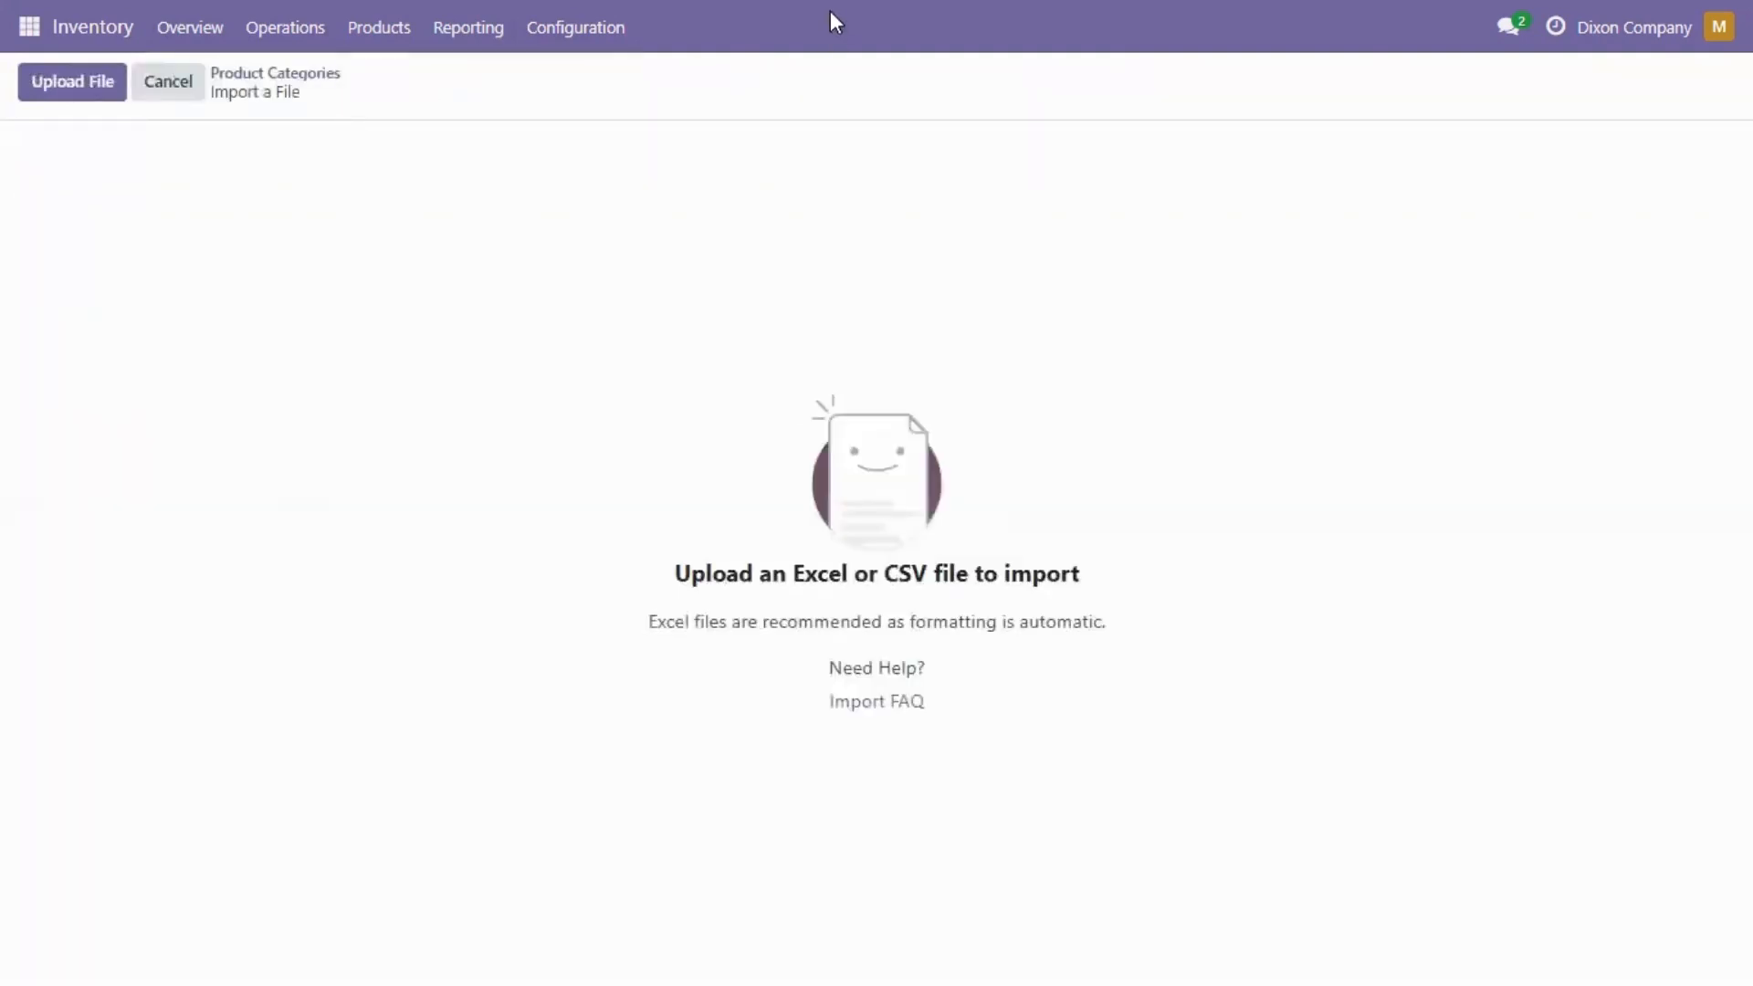
# Step: Leave full screen, review the PRODUCT CATEGORY MD10 workbook in Excel and return to the Odoo import page
pyautogui.click(876, 91)
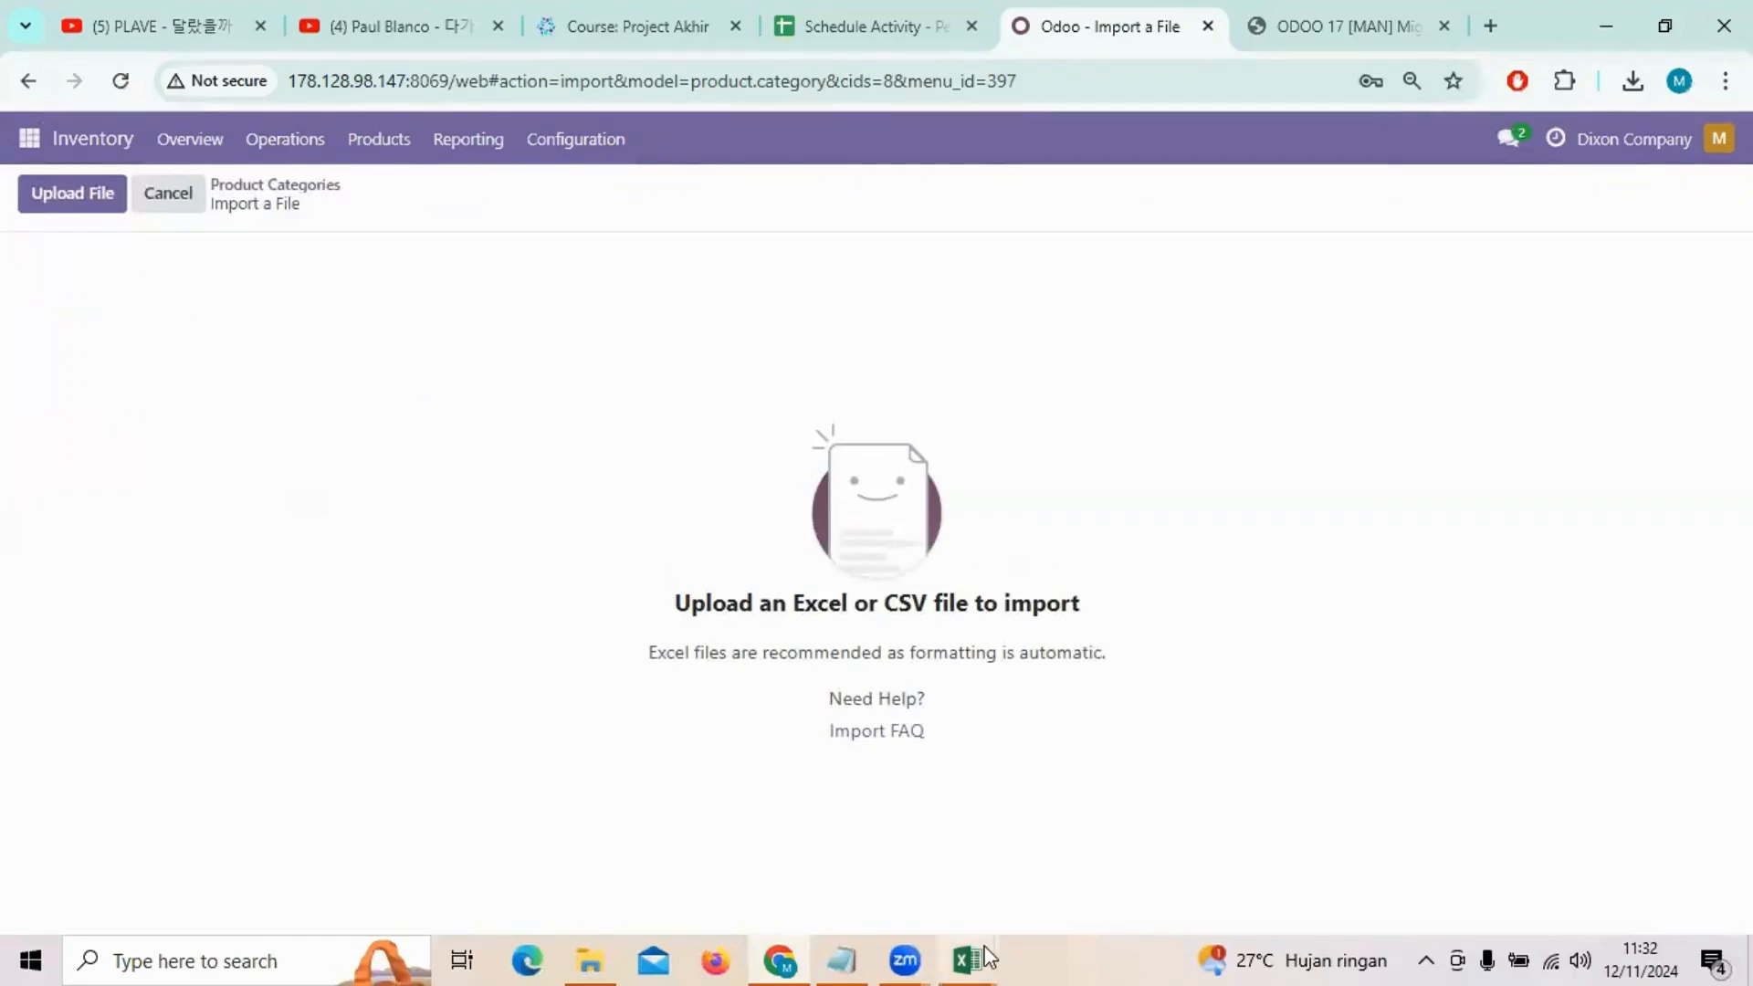
pyautogui.click(868, 836)
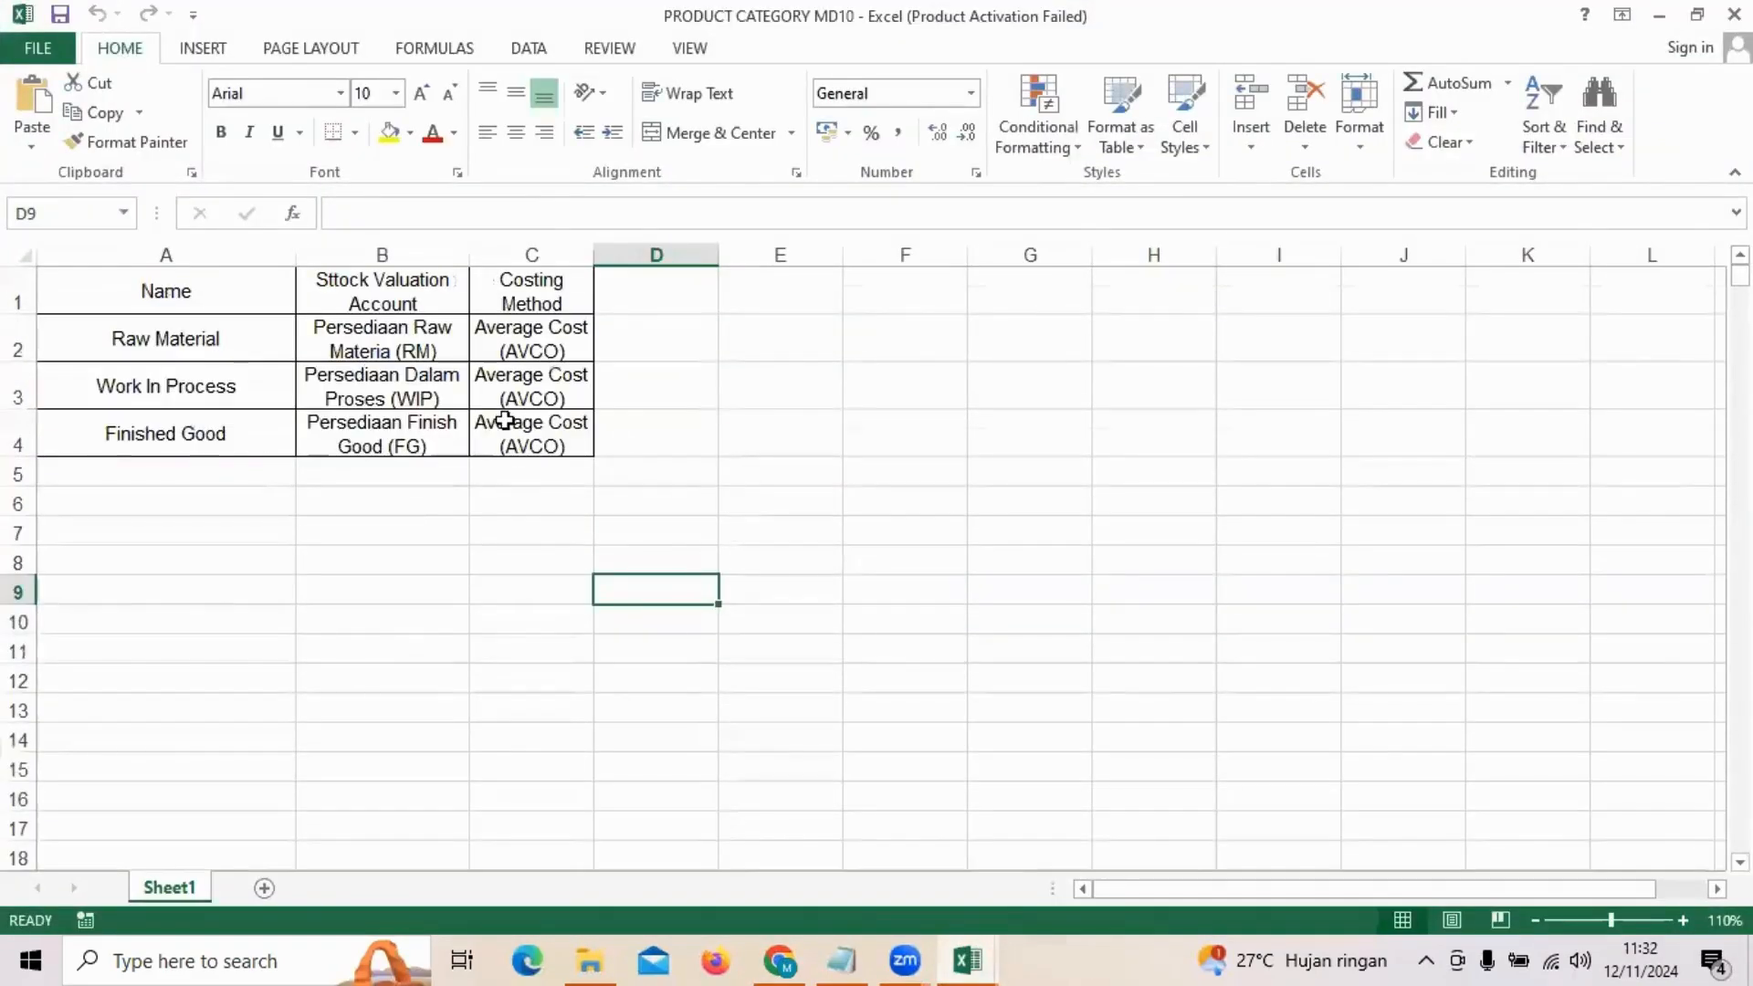
pyautogui.click(1659, 16)
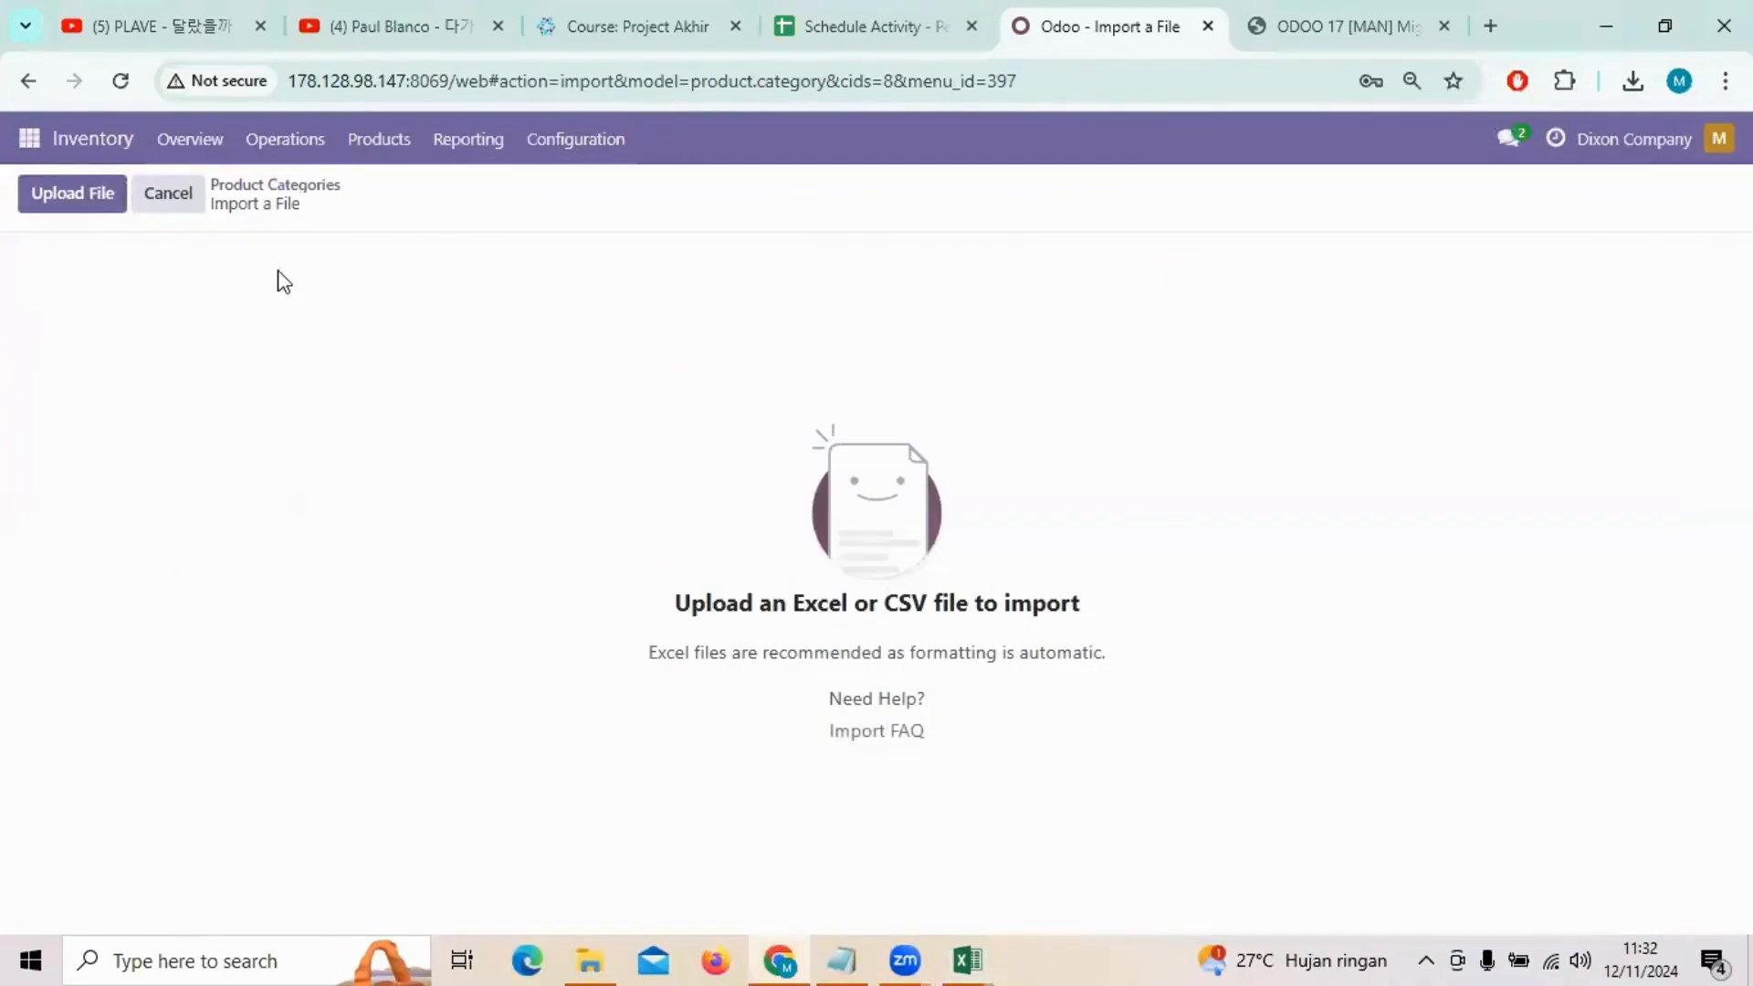
# Step: Load the PRODUCT CATEGORY MD10 file, test it and import the product categories
pyautogui.click(80, 200)
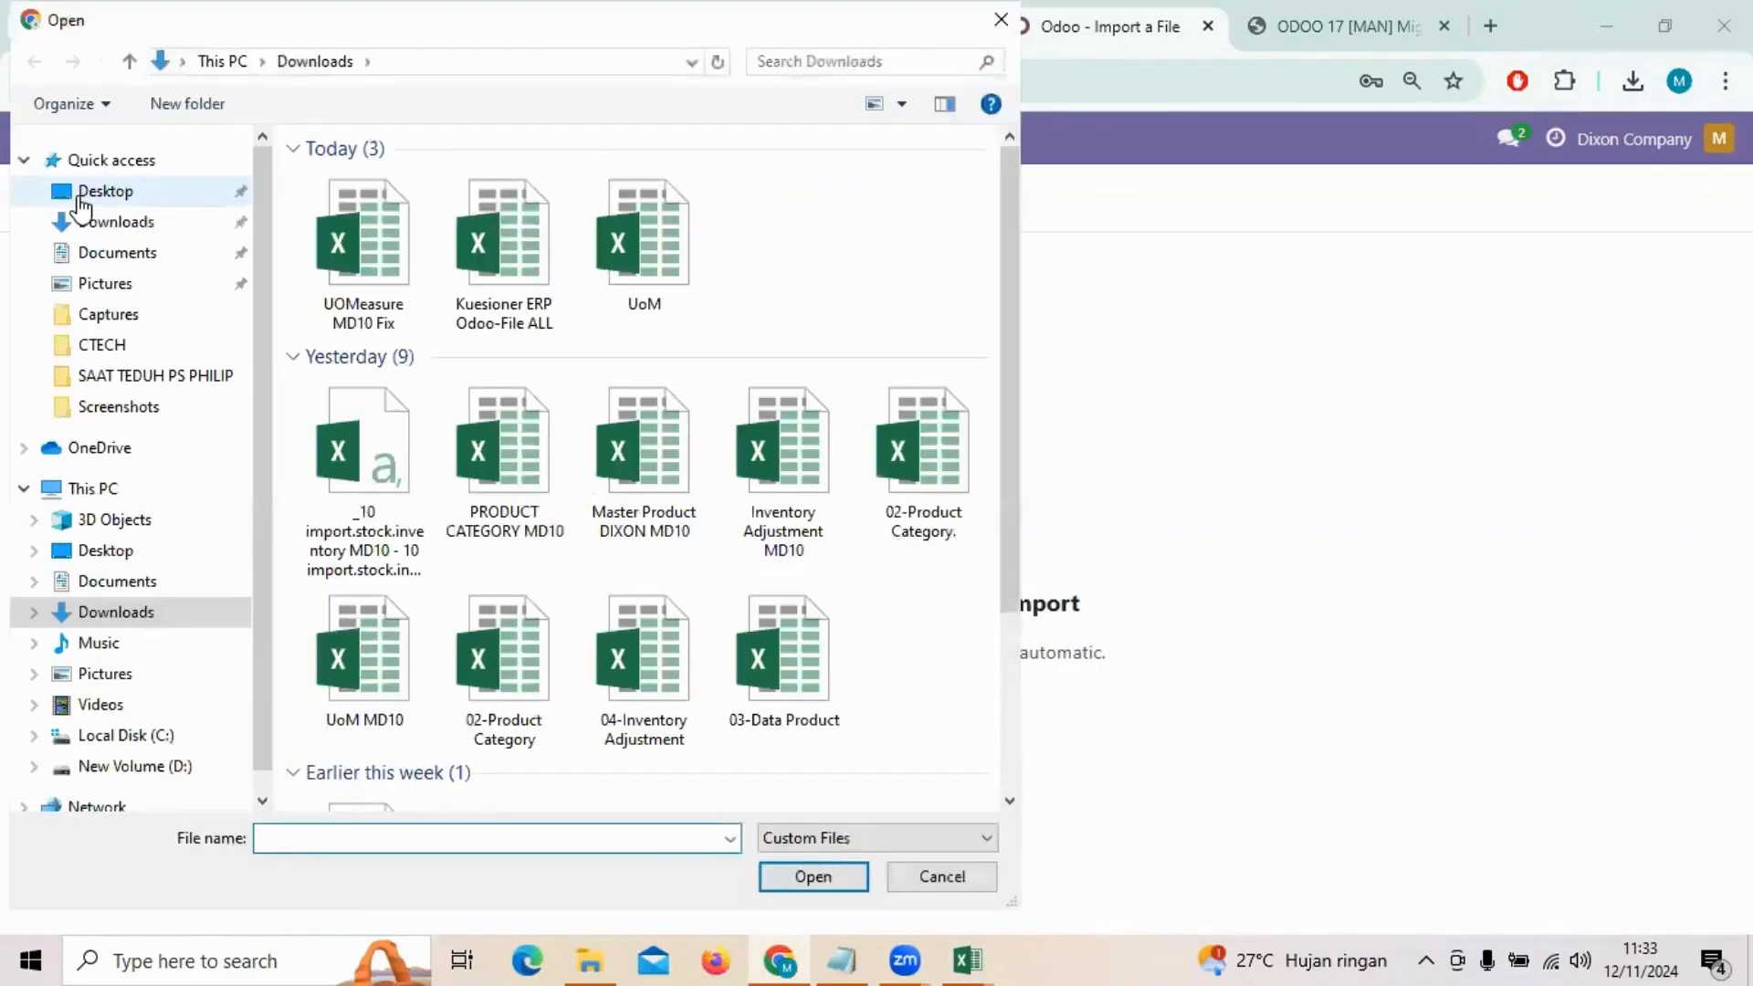
pyautogui.click(508, 492)
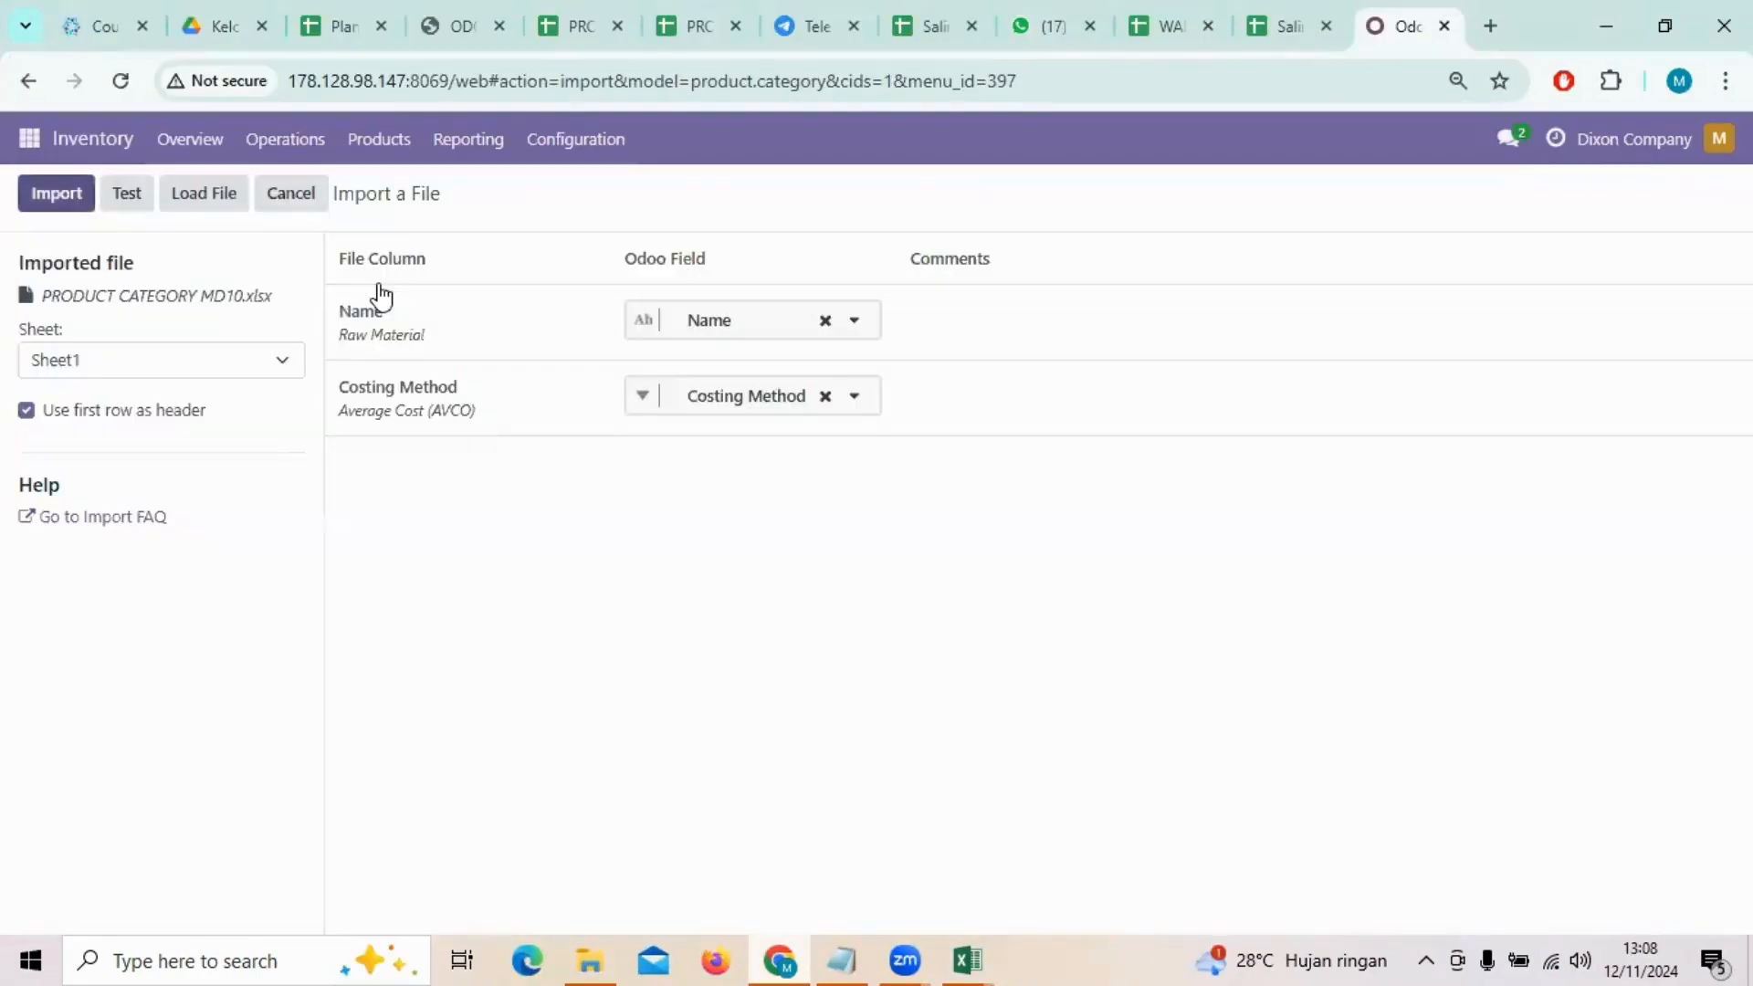
pyautogui.click(129, 195)
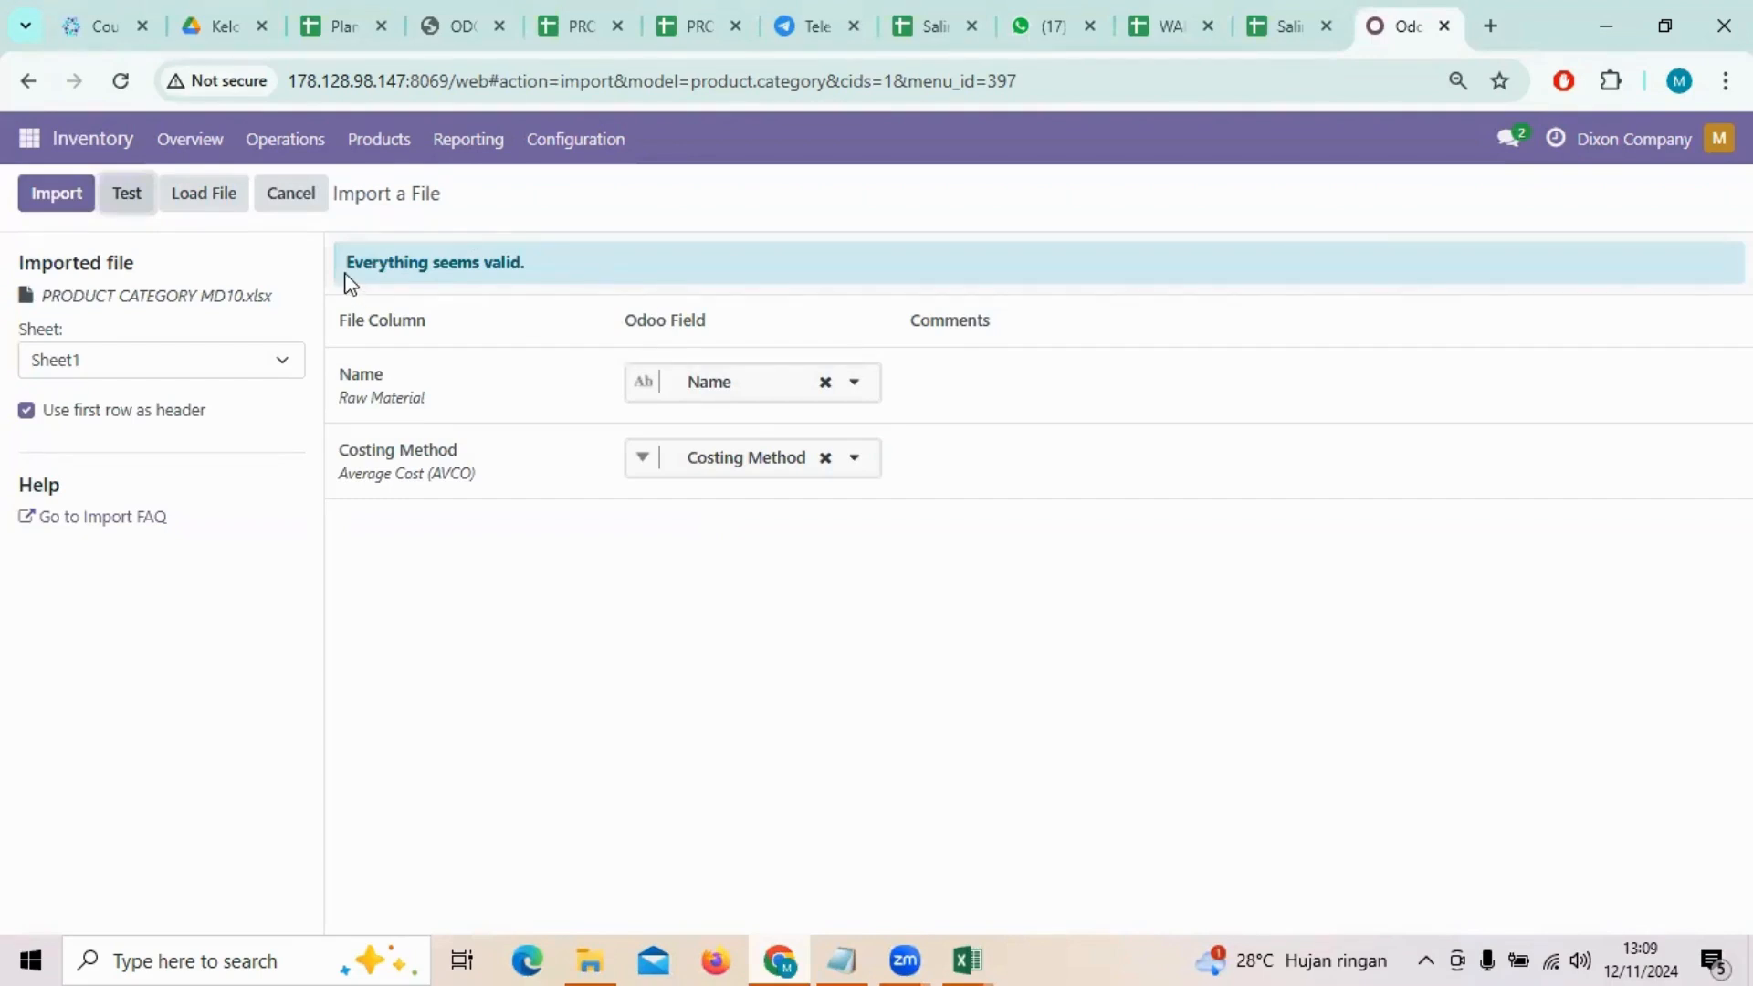
pyautogui.click(60, 194)
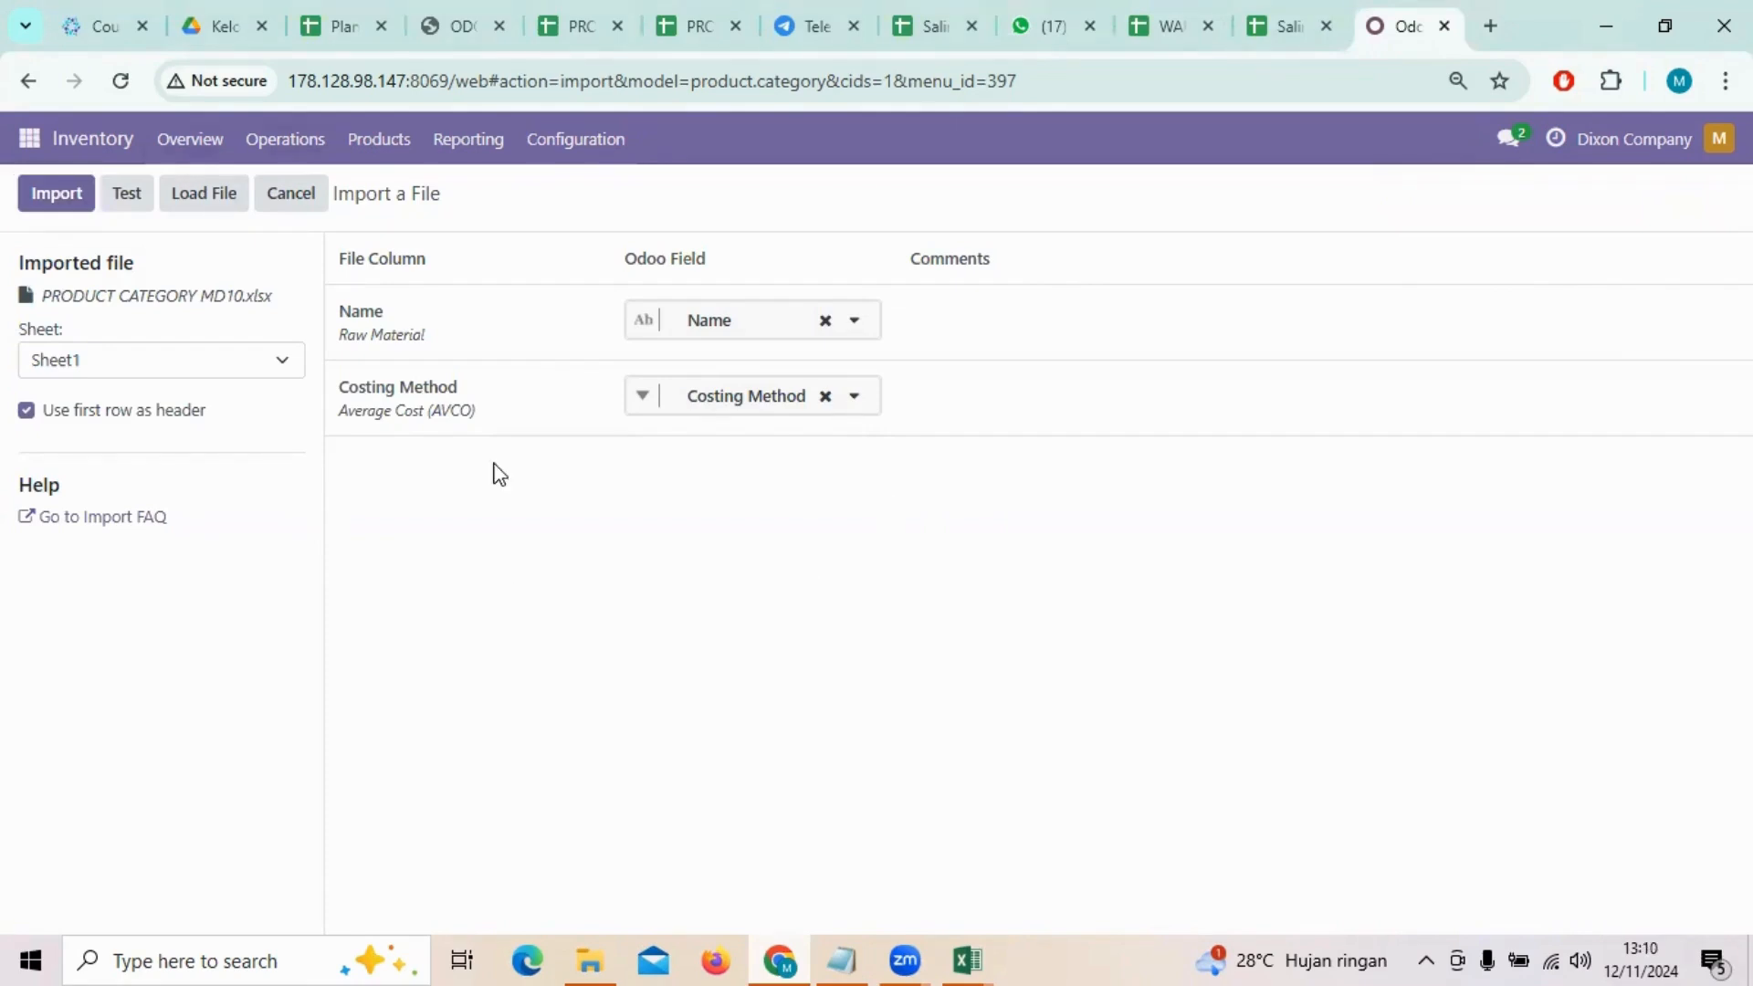
# Step: Open the Inventory products and start a record import
pyautogui.click(379, 142)
pyautogui.click(392, 190)
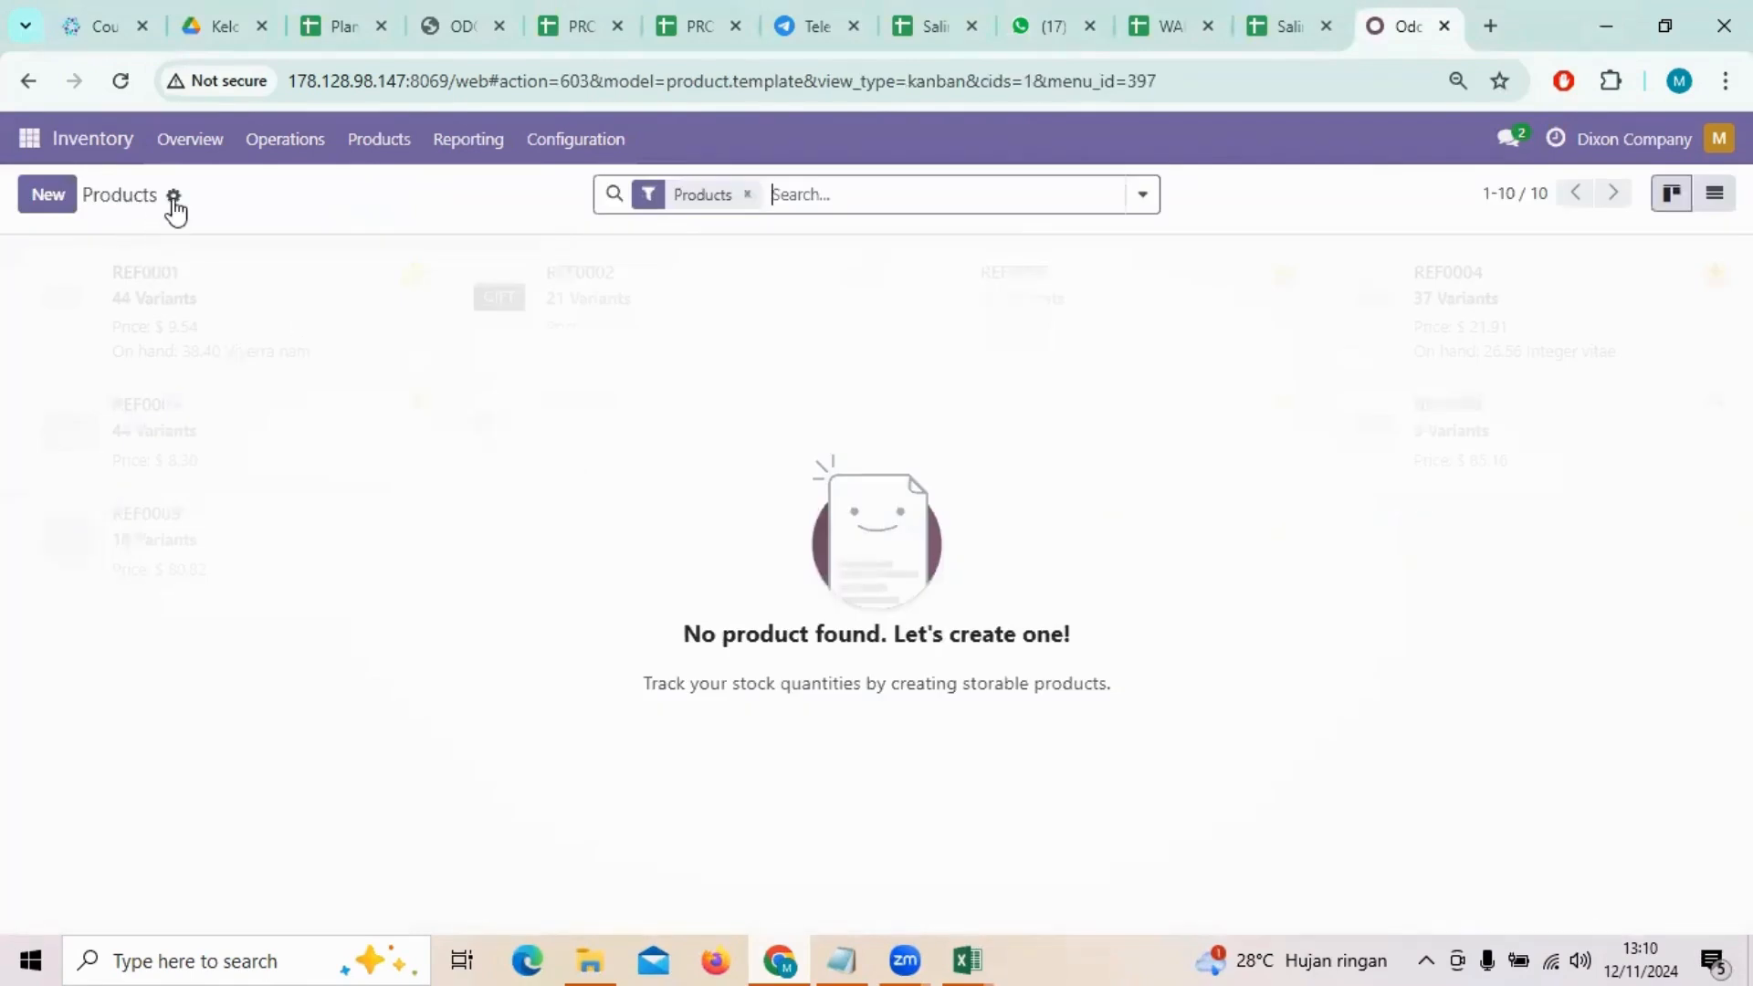
pyautogui.click(172, 197)
pyautogui.click(241, 235)
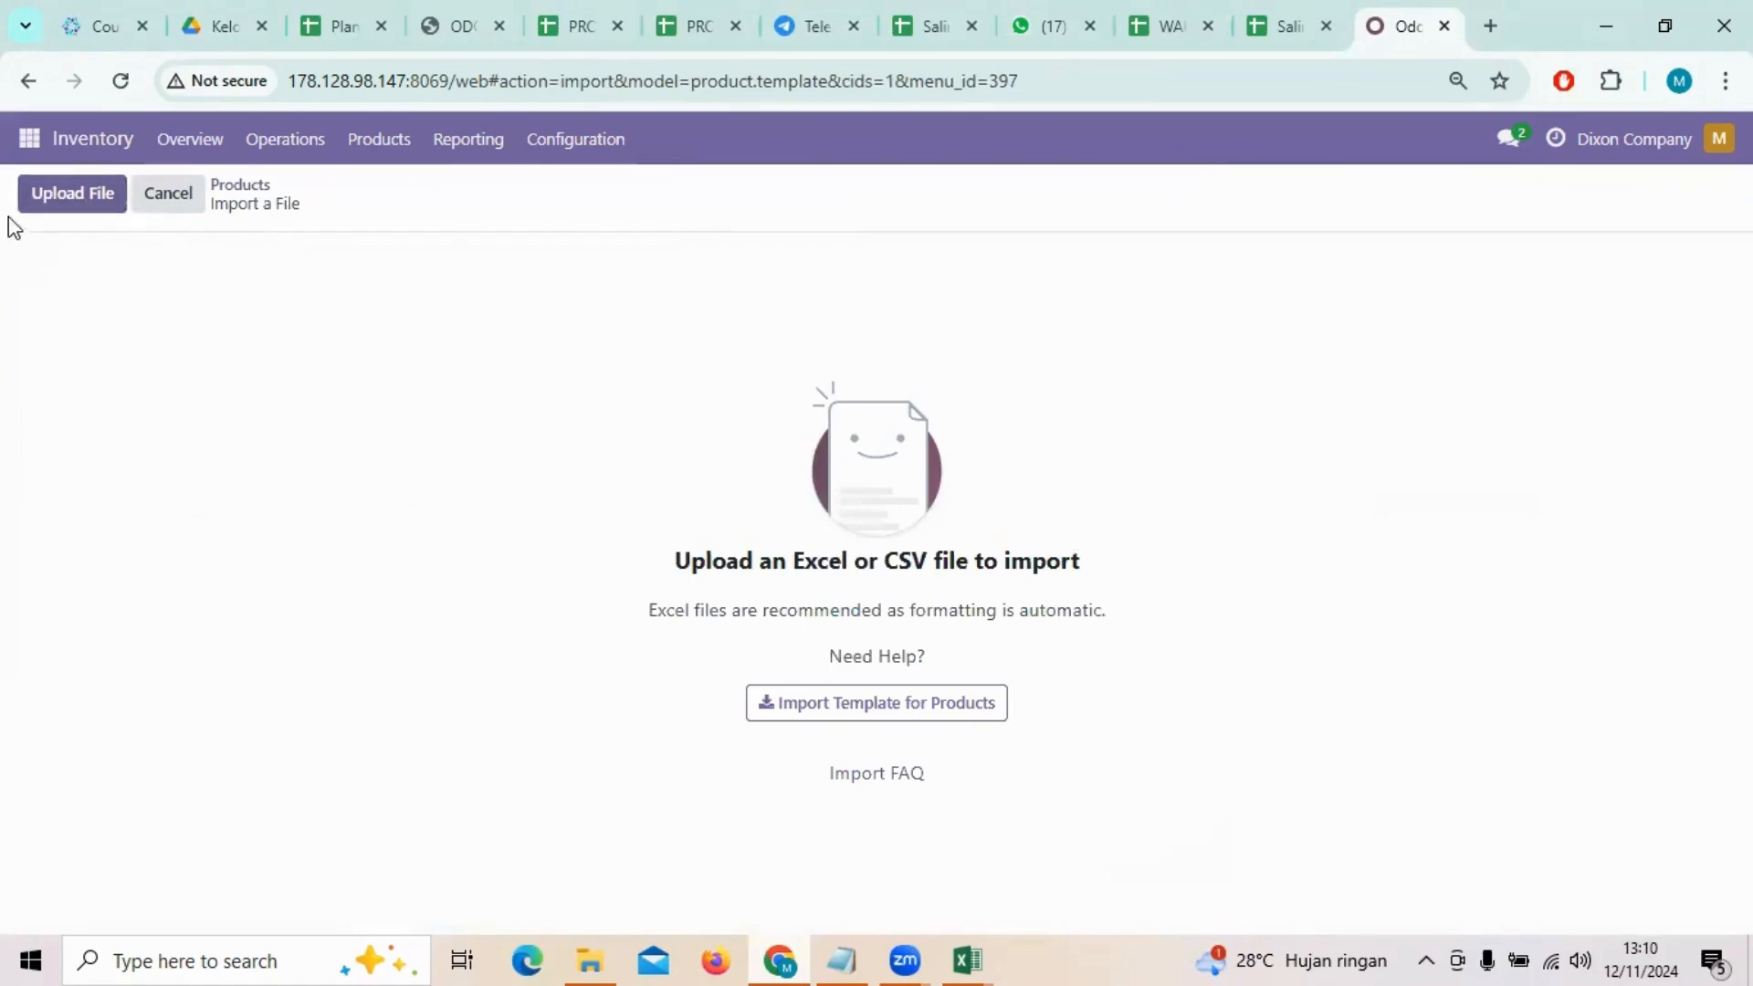
# Step: Review the product rows in the Master Product DIXON MD10 workbook in Excel and return to the Odoo import page
pyautogui.click(969, 959)
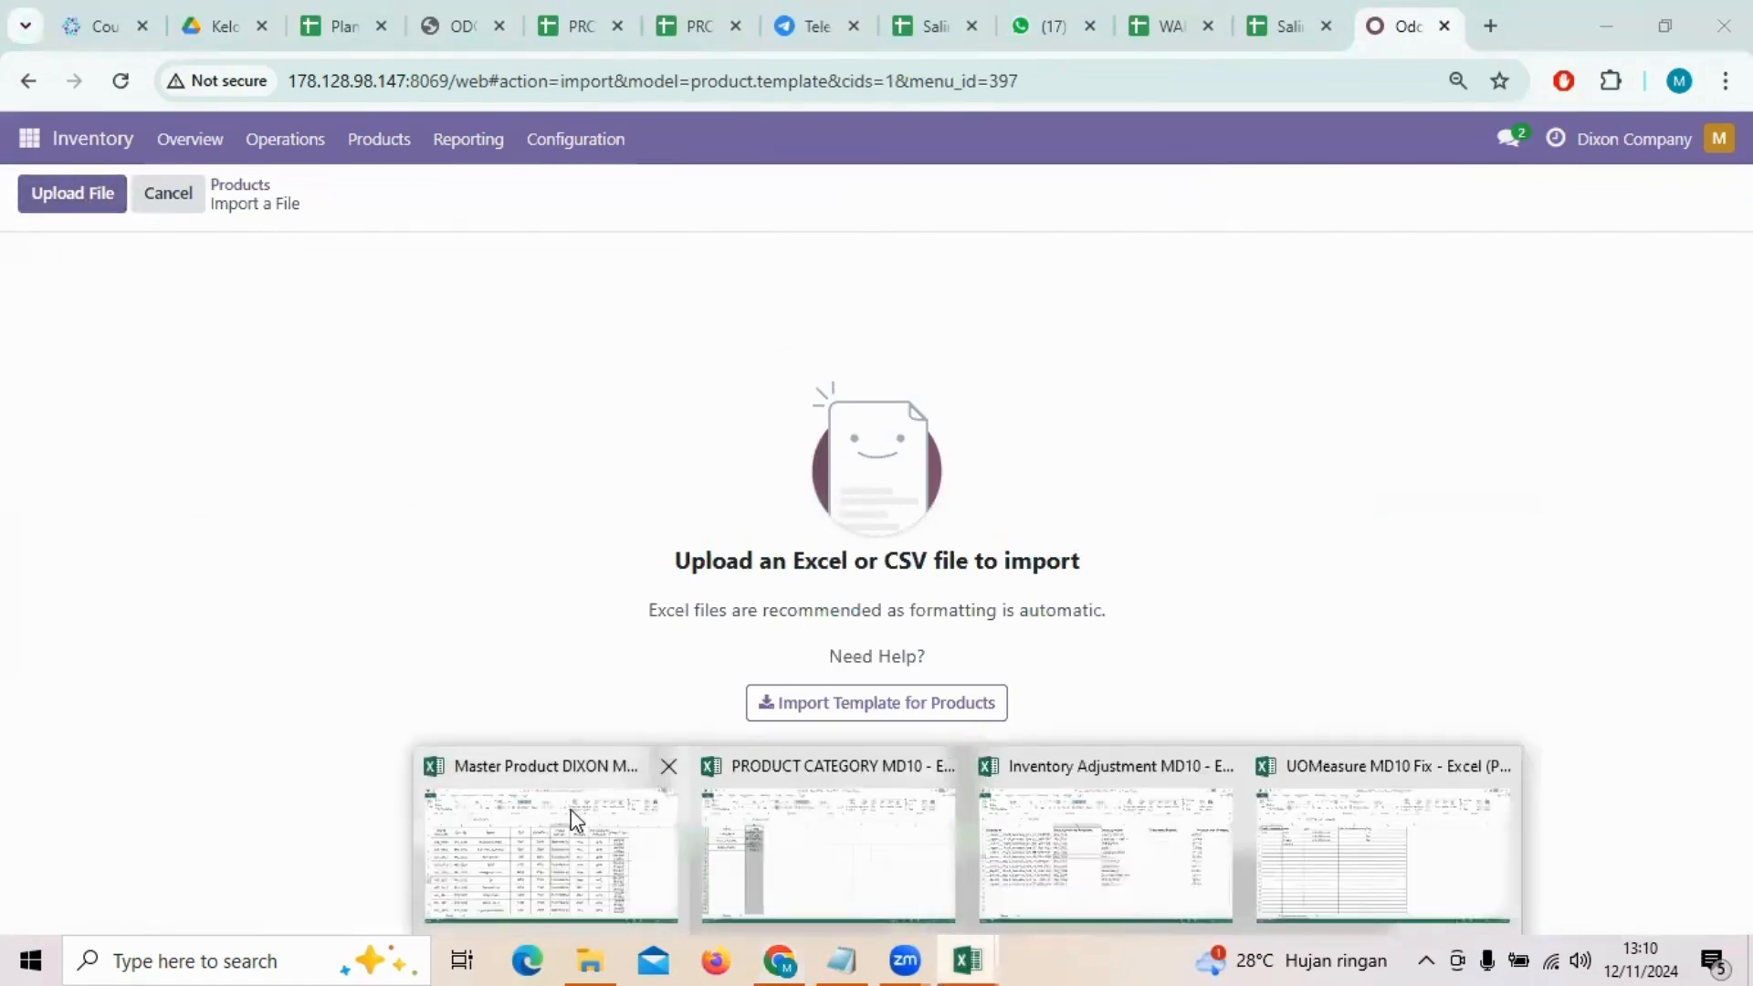
pyautogui.click(547, 849)
pyautogui.scroll(-3, 395, 551)
pyautogui.scroll(3, 395, 551)
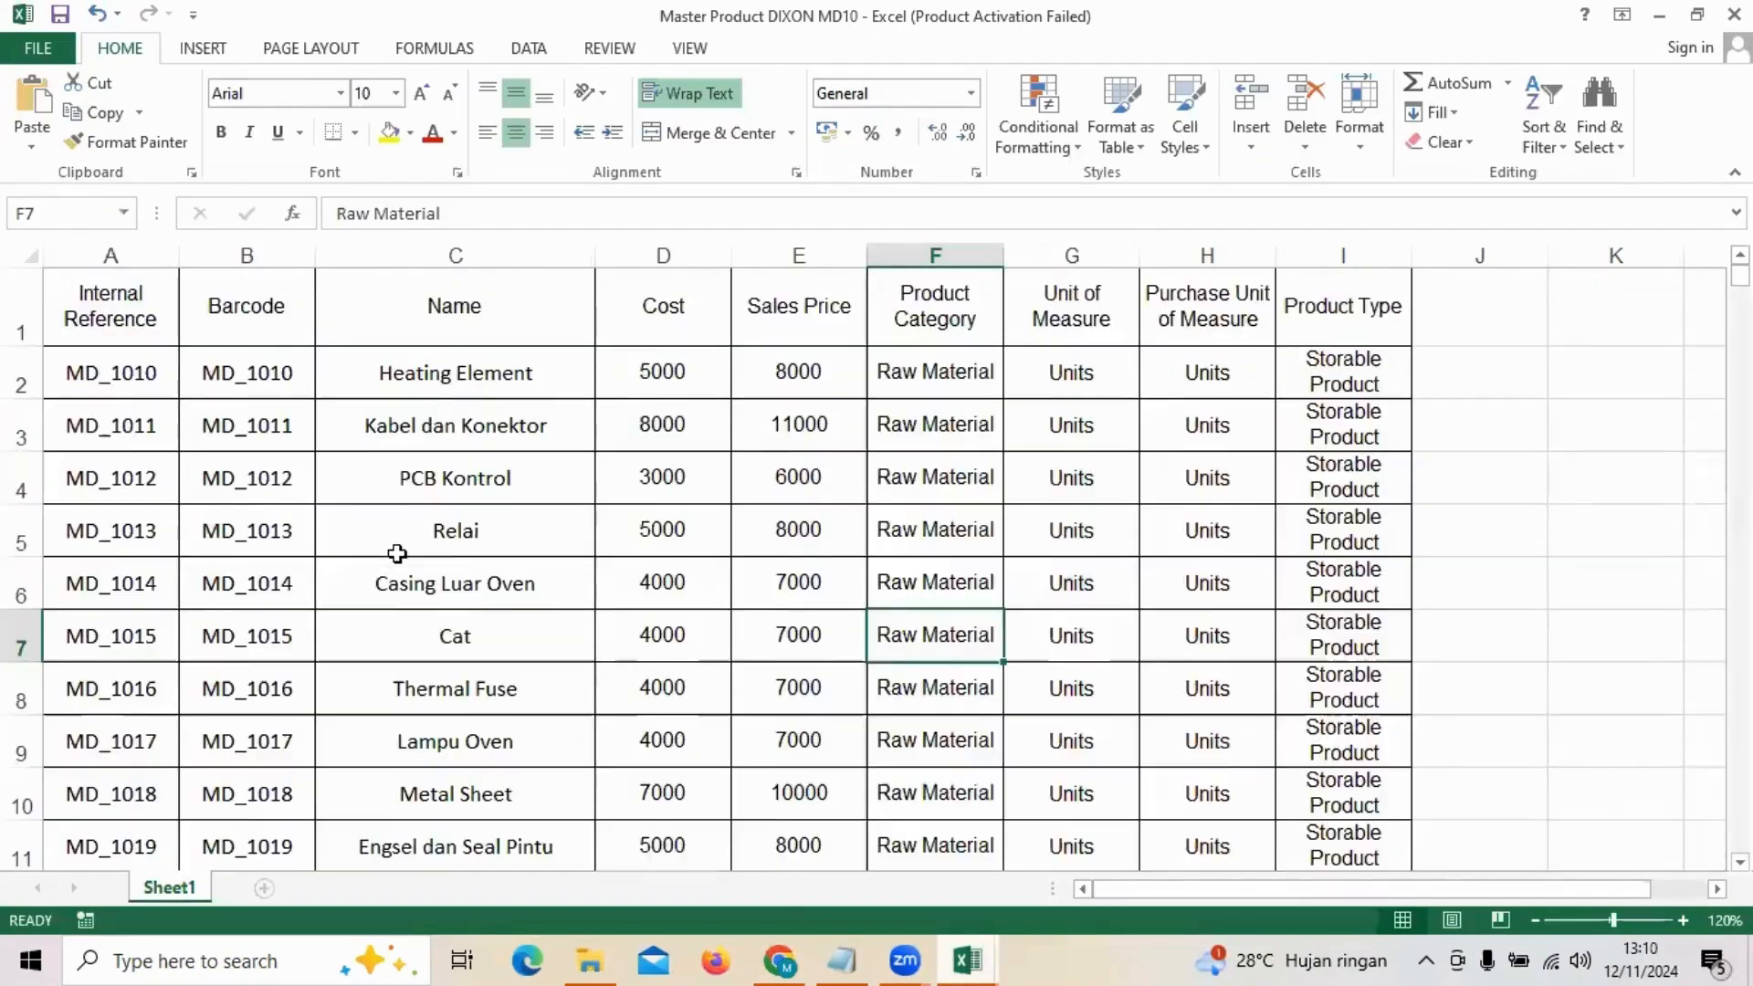
pyautogui.scroll(-3, 397, 553)
pyautogui.scroll(3, 398, 553)
pyautogui.click(1658, 15)
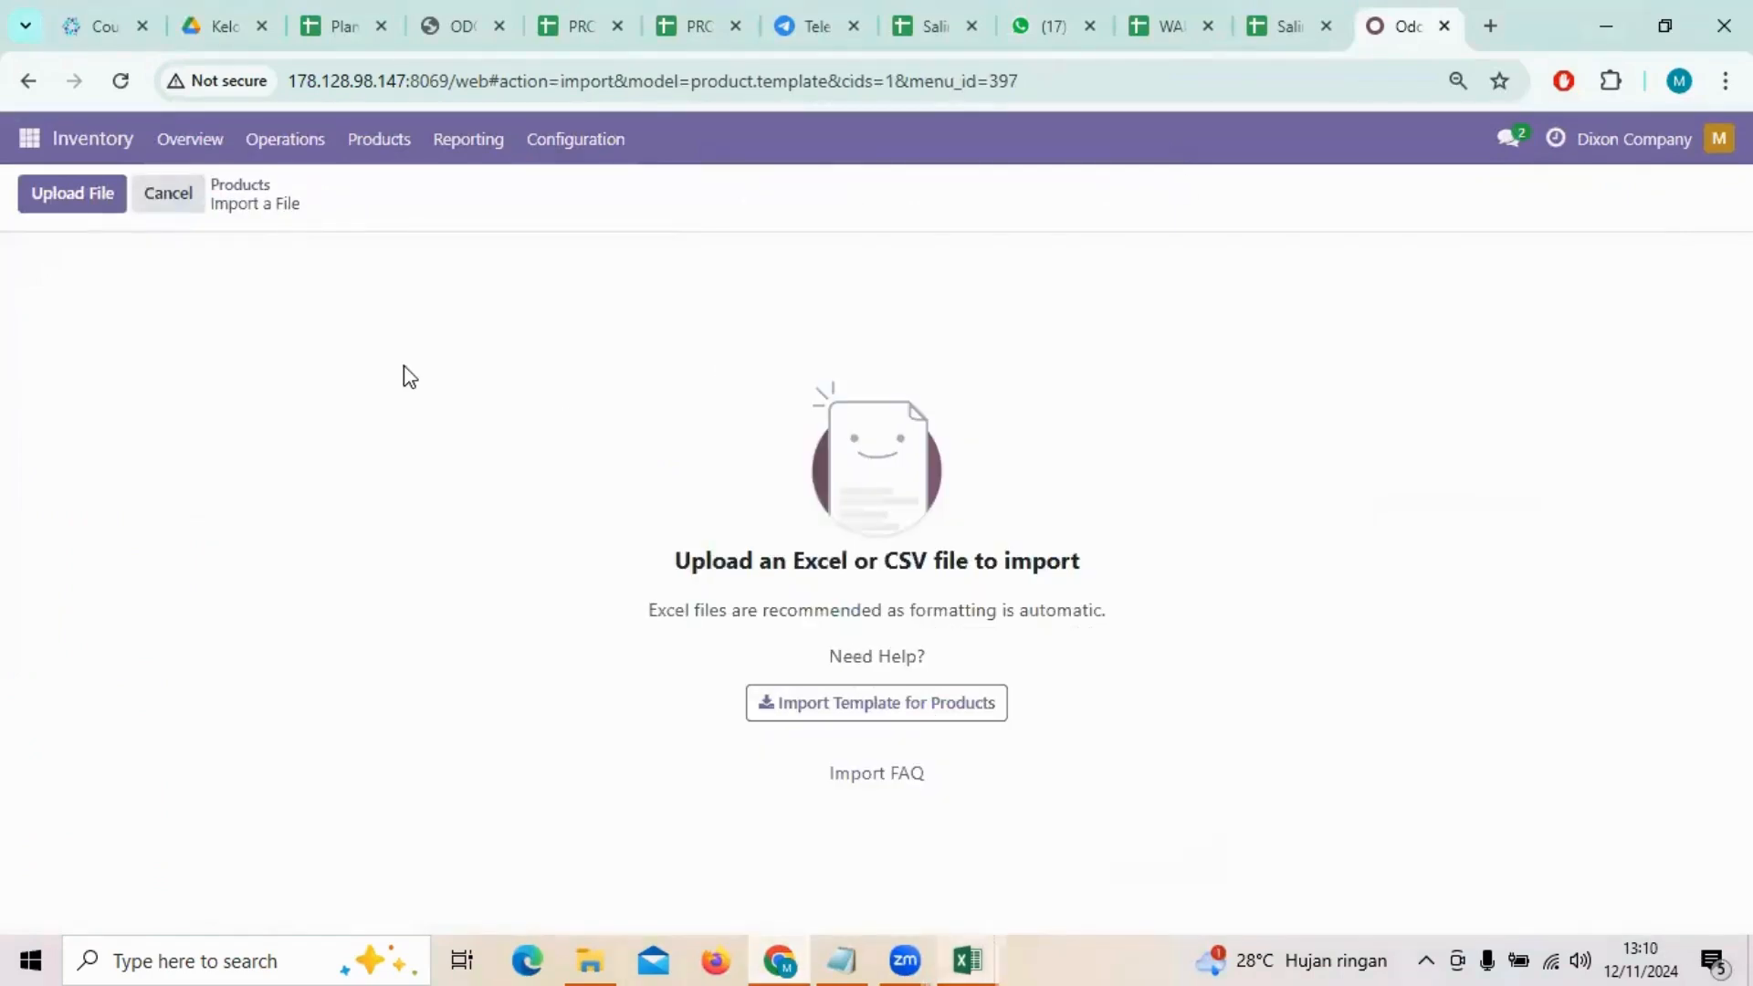
# Step: Load the Master Product DIXON MD10 file, test it and import the products
pyautogui.click(61, 203)
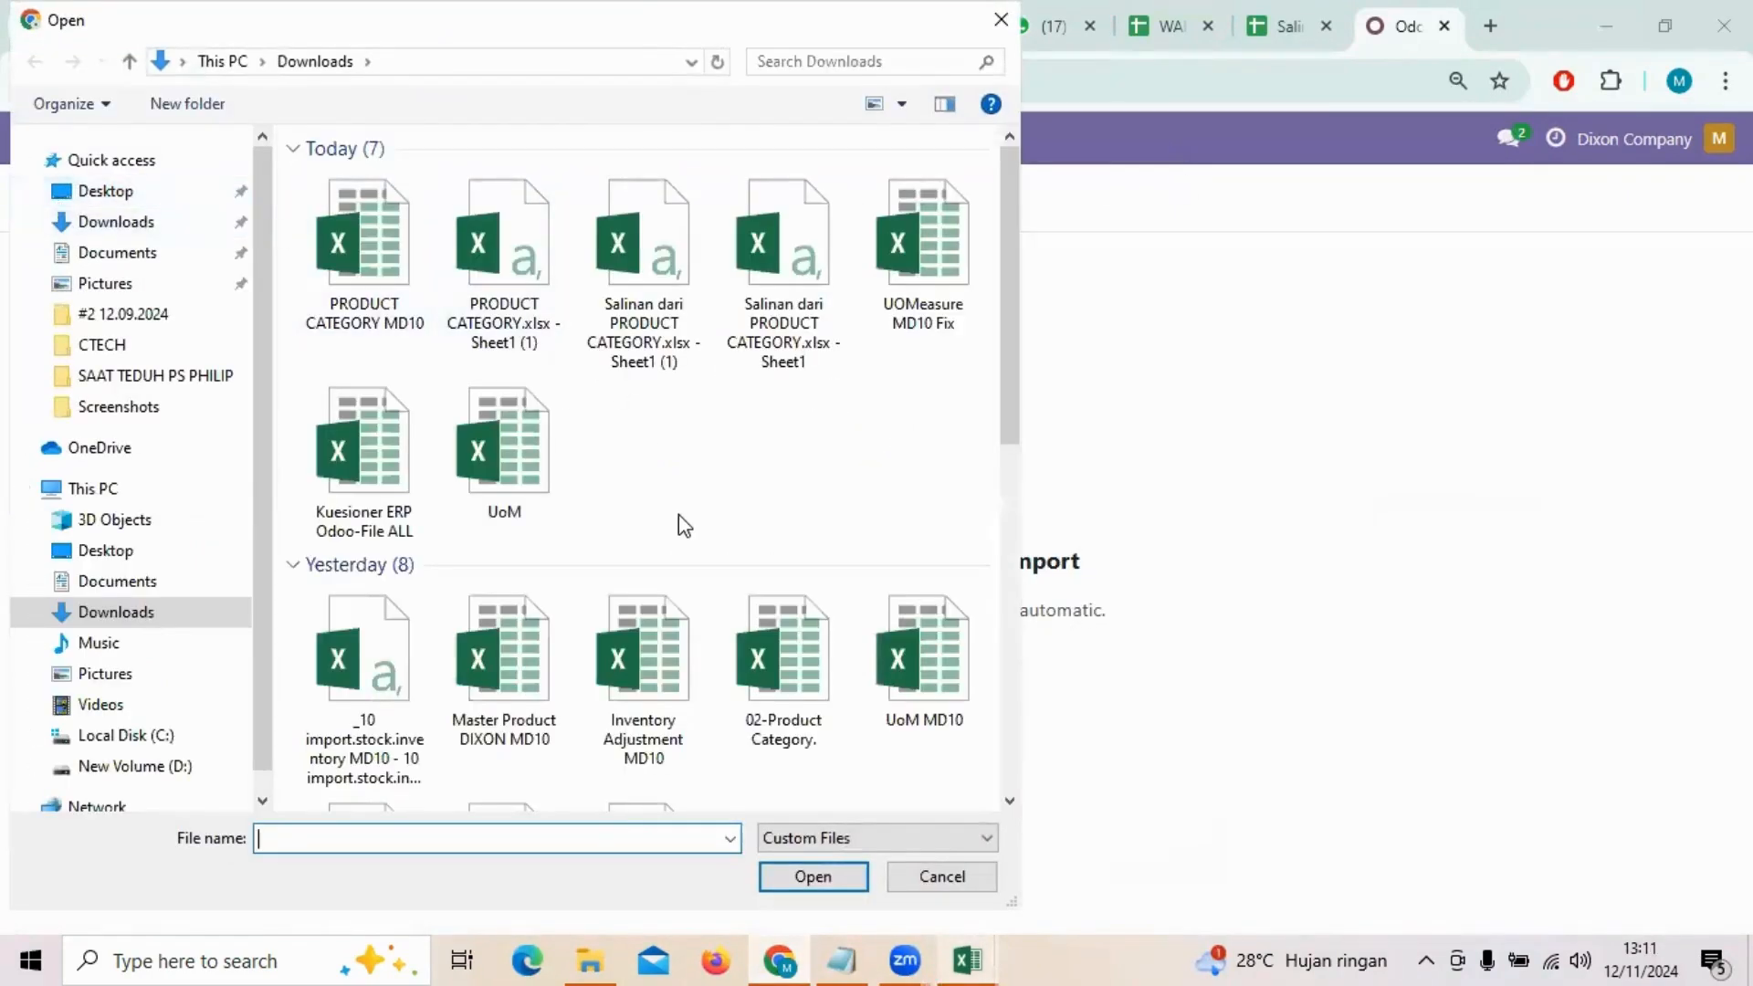
pyautogui.scroll(-3, 678, 525)
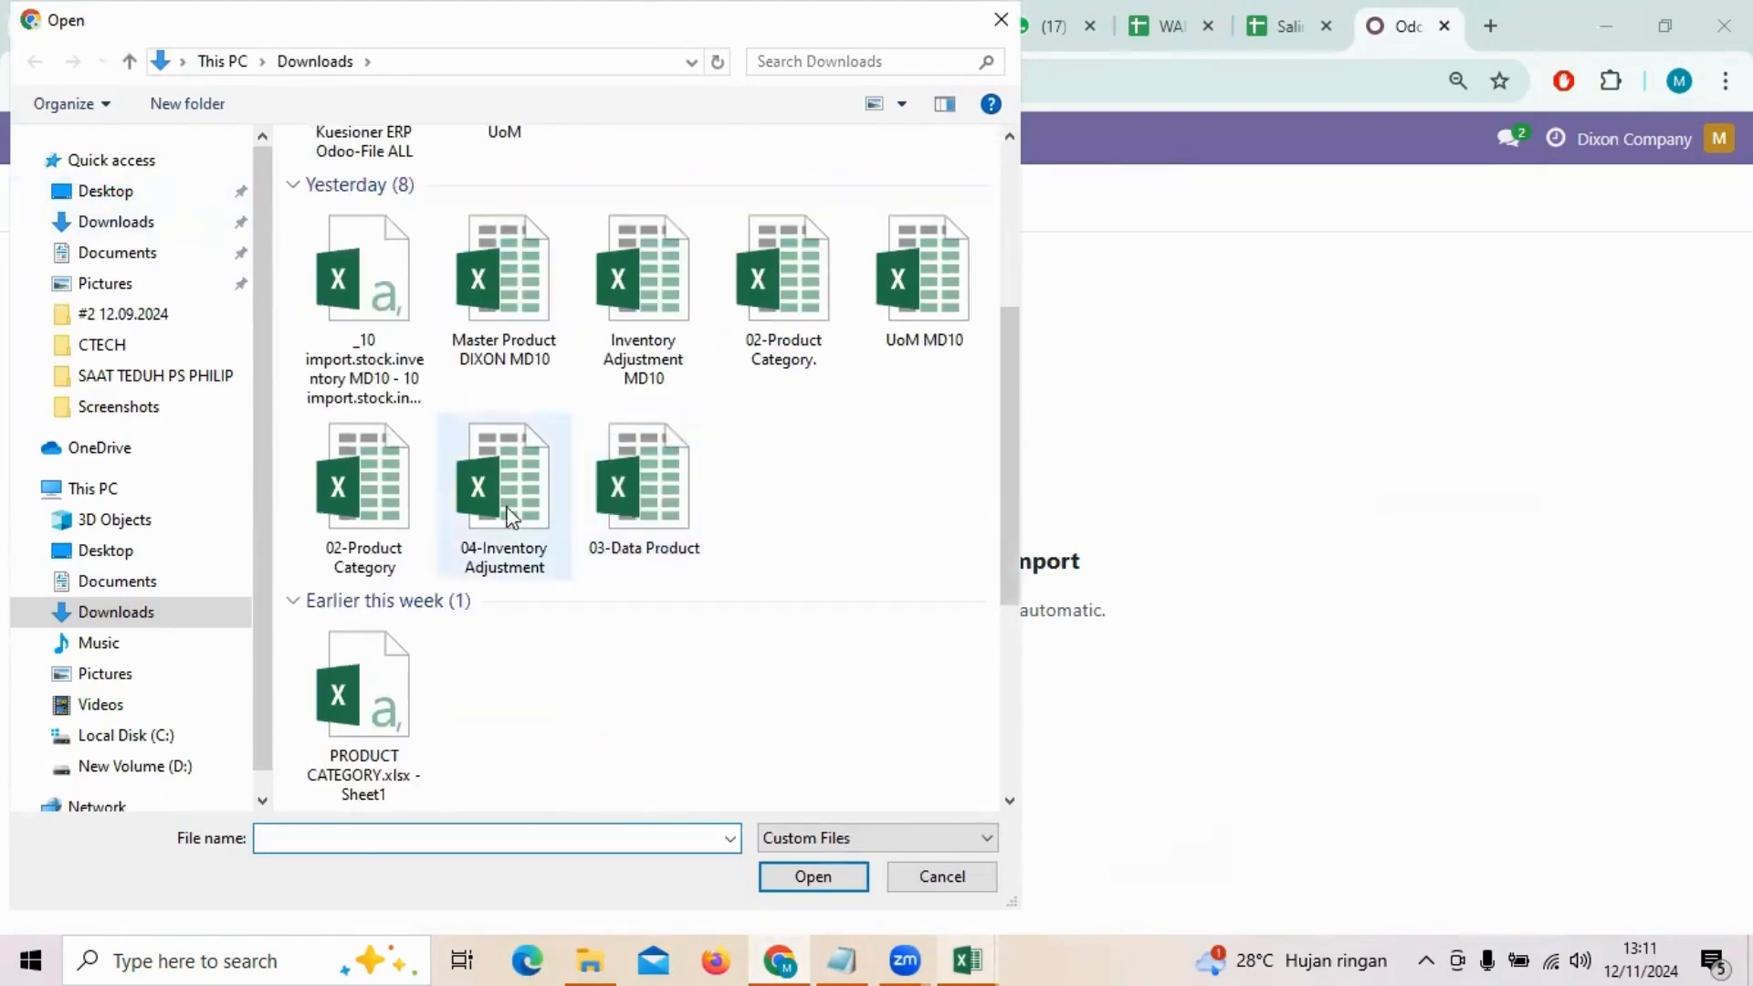
pyautogui.click(478, 299)
pyautogui.doubleClick(479, 298)
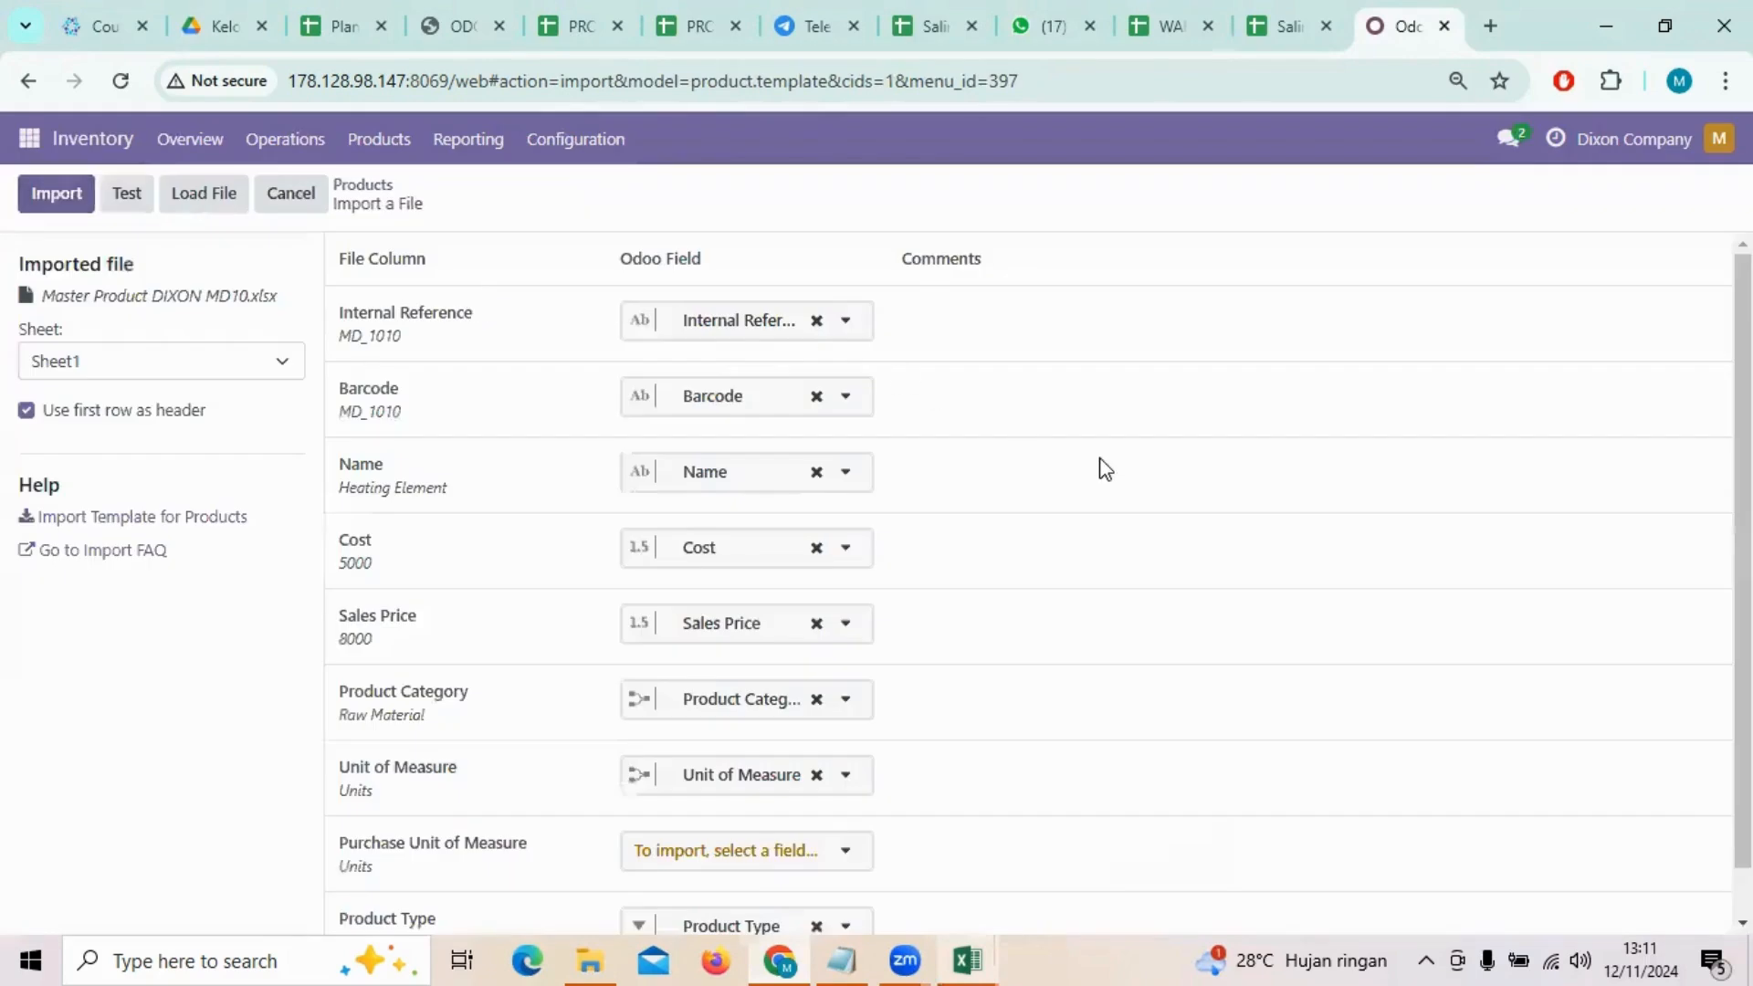
pyautogui.scroll(1, 621, 340)
pyautogui.click(127, 192)
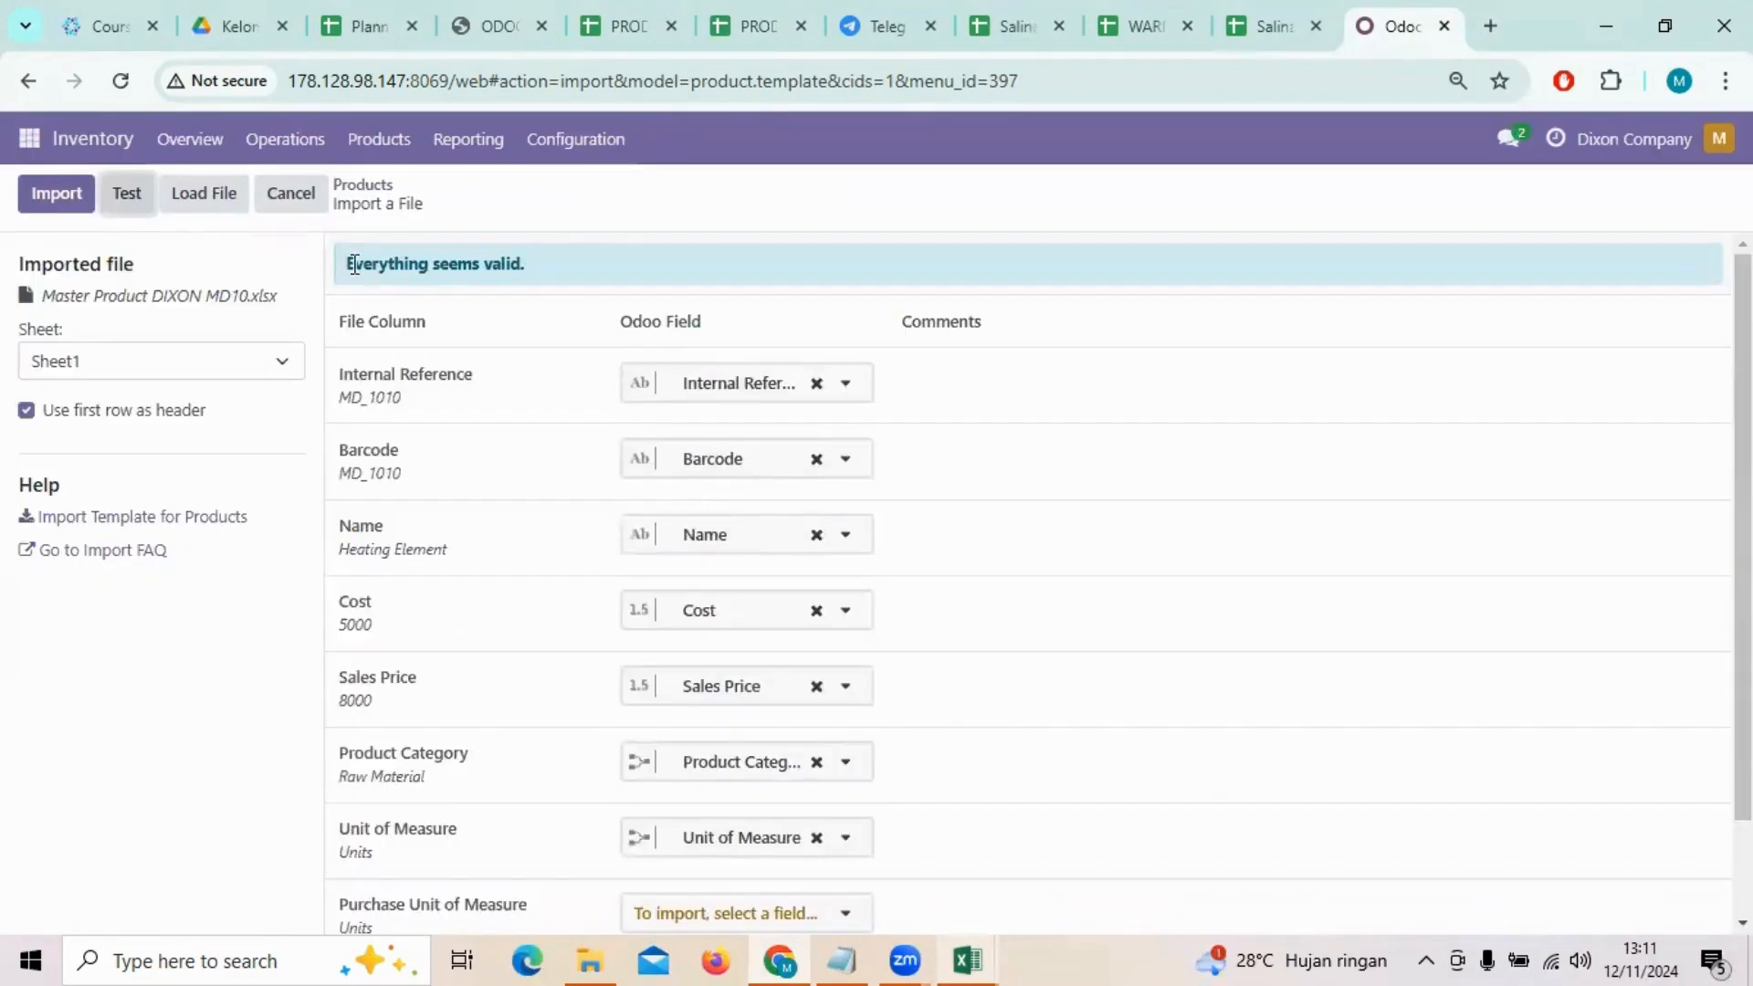
pyautogui.click(54, 192)
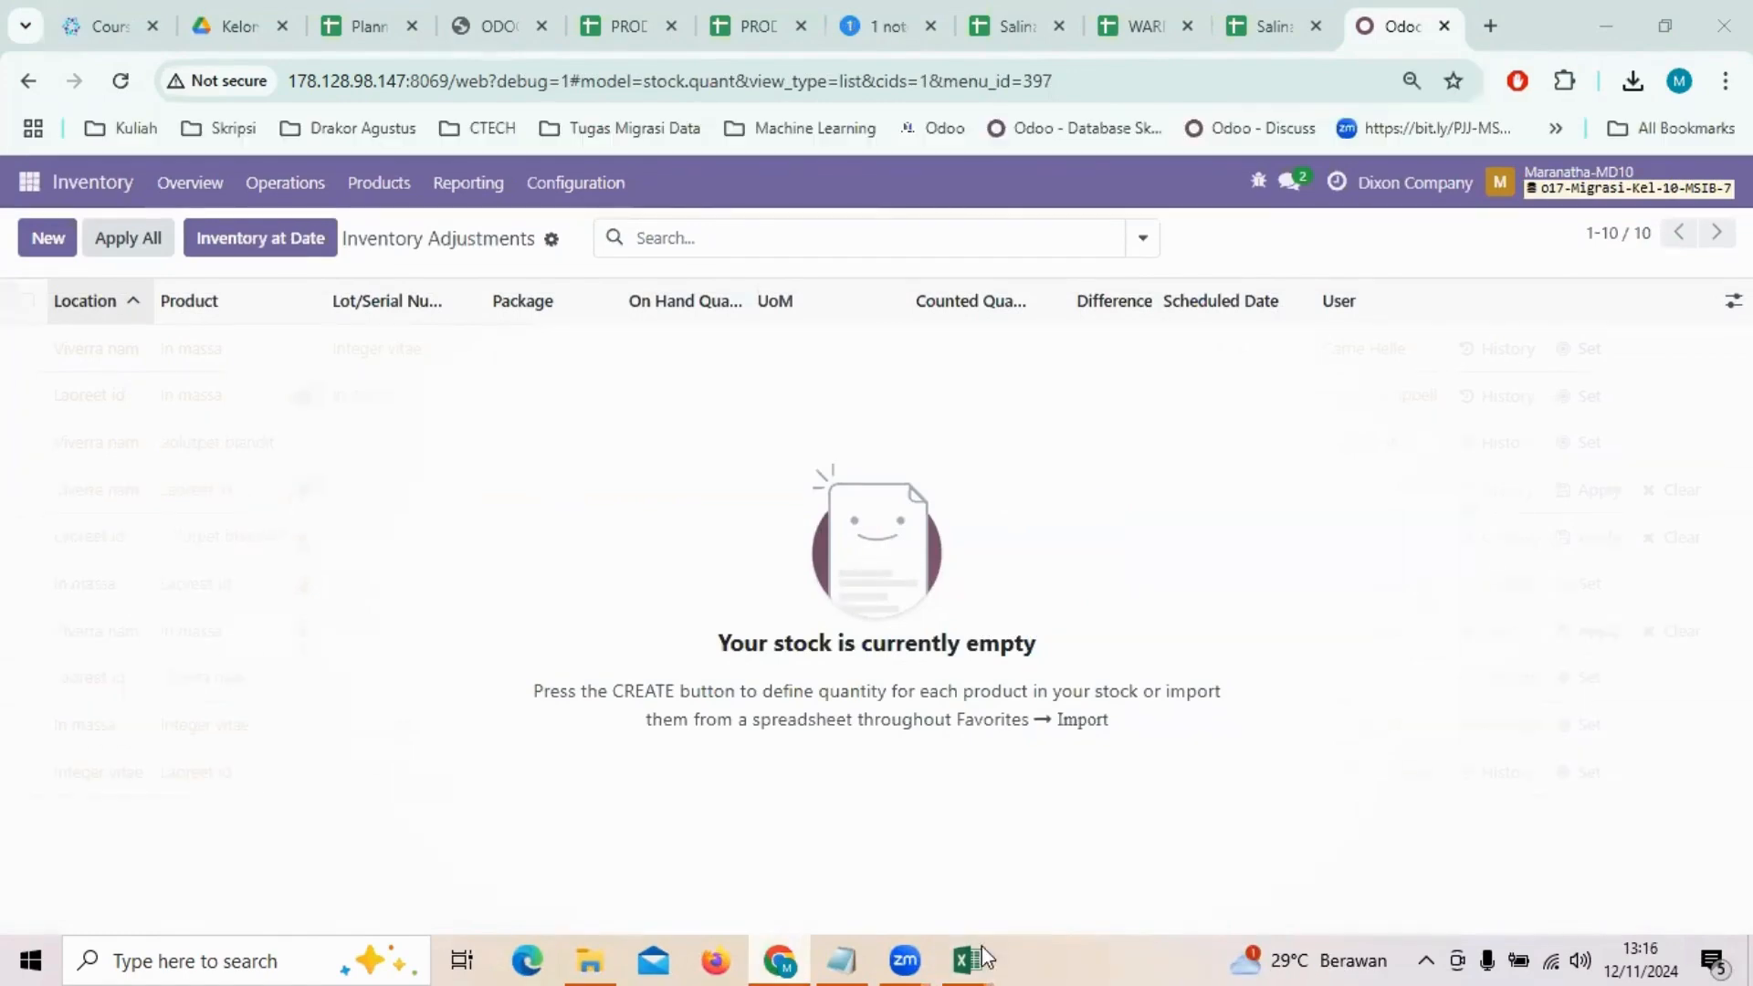
# Step: Review the product and counted quantity rows in the Salinan dari QUANTITY workbook in Excel and return to Odoo
pyautogui.moveTo(982, 945)
pyautogui.click(1342, 830)
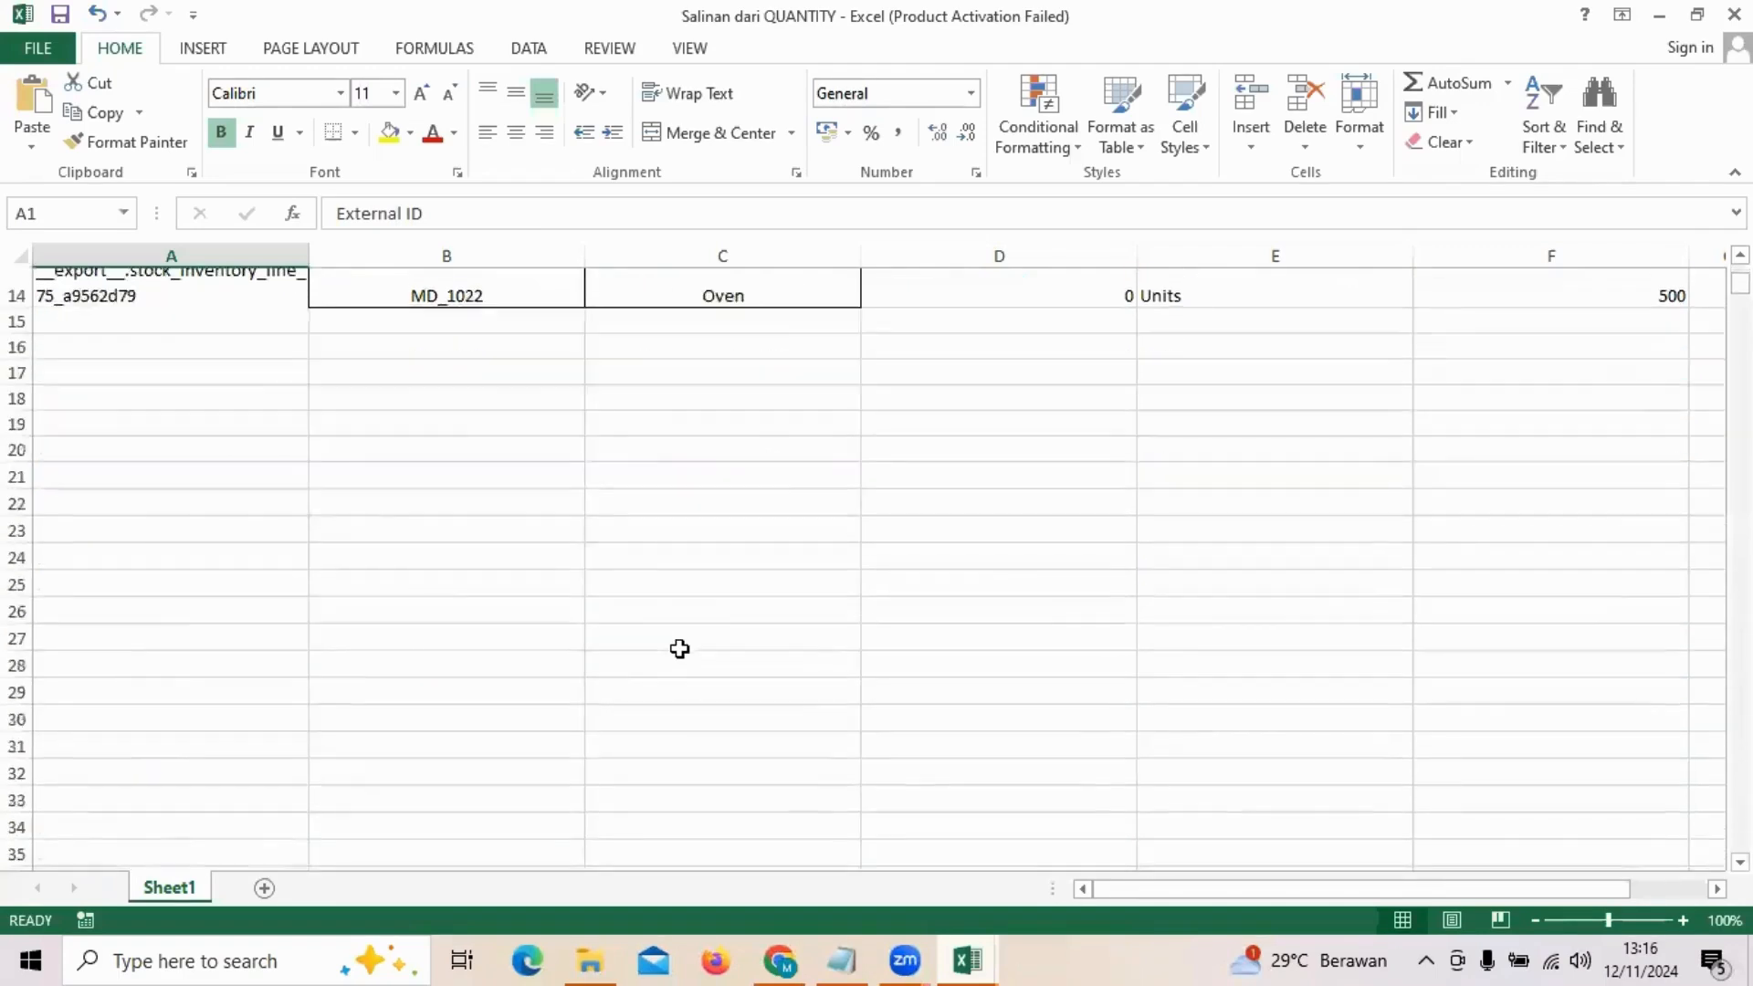
pyautogui.scroll(5, 679, 648)
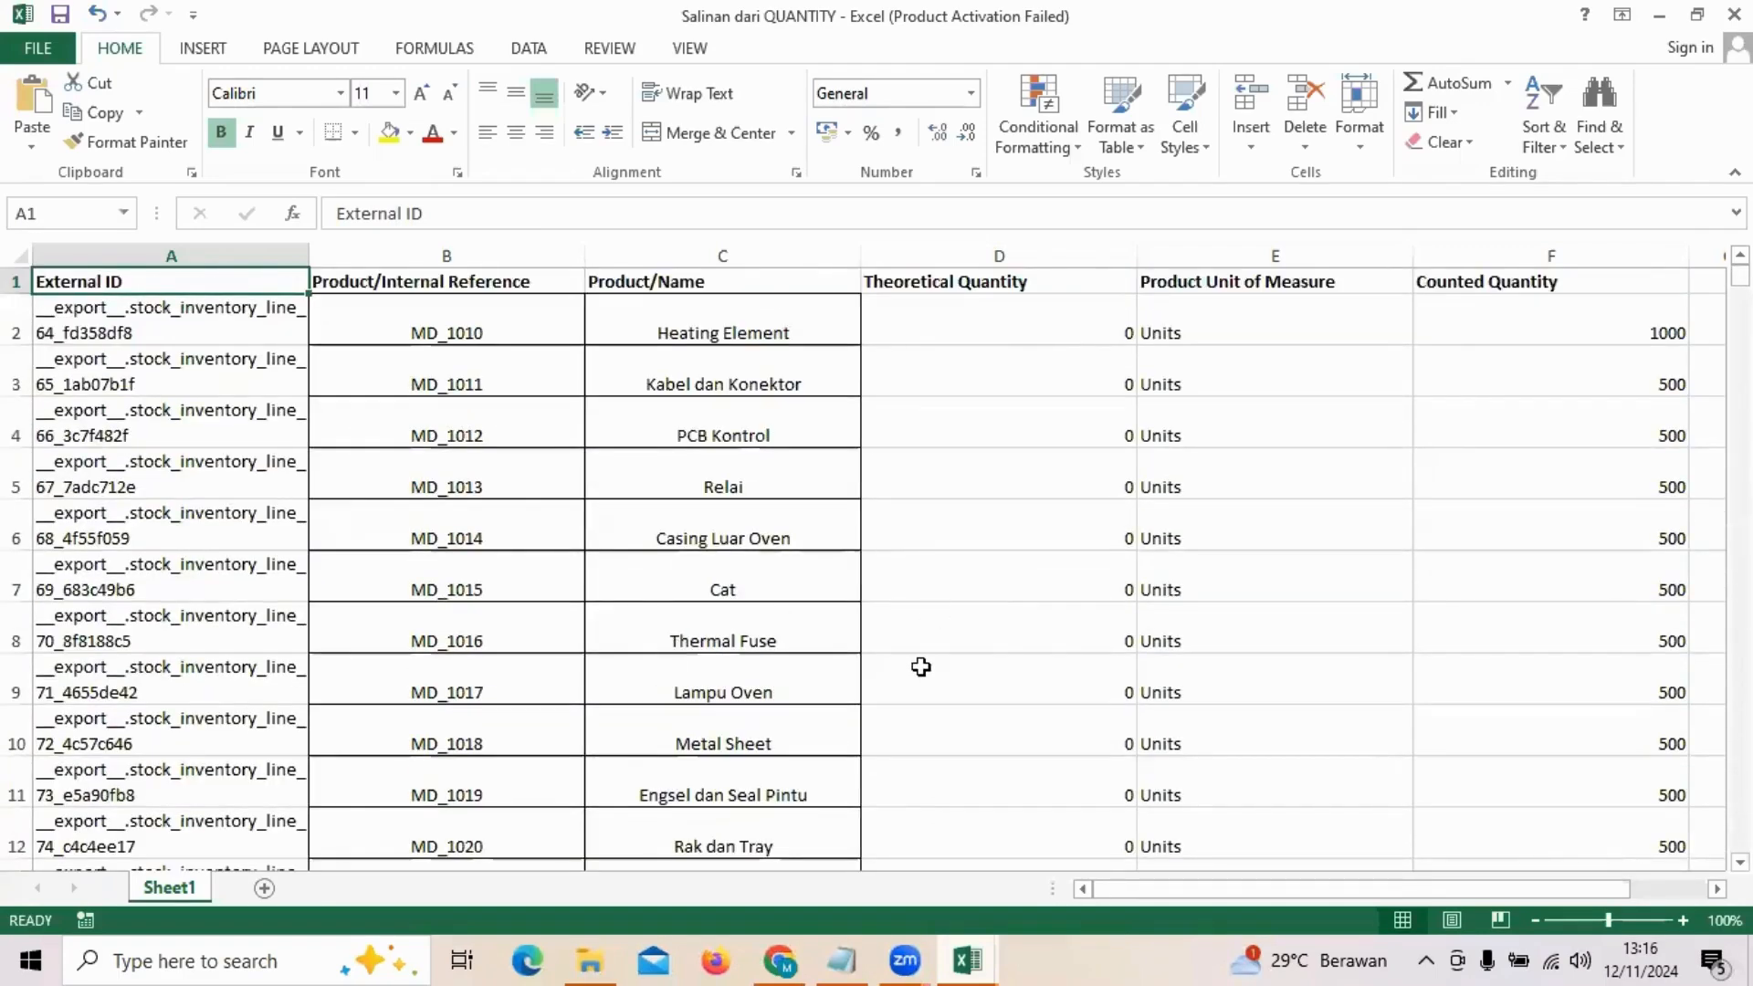
pyautogui.hotkey('alt', 'Tab')
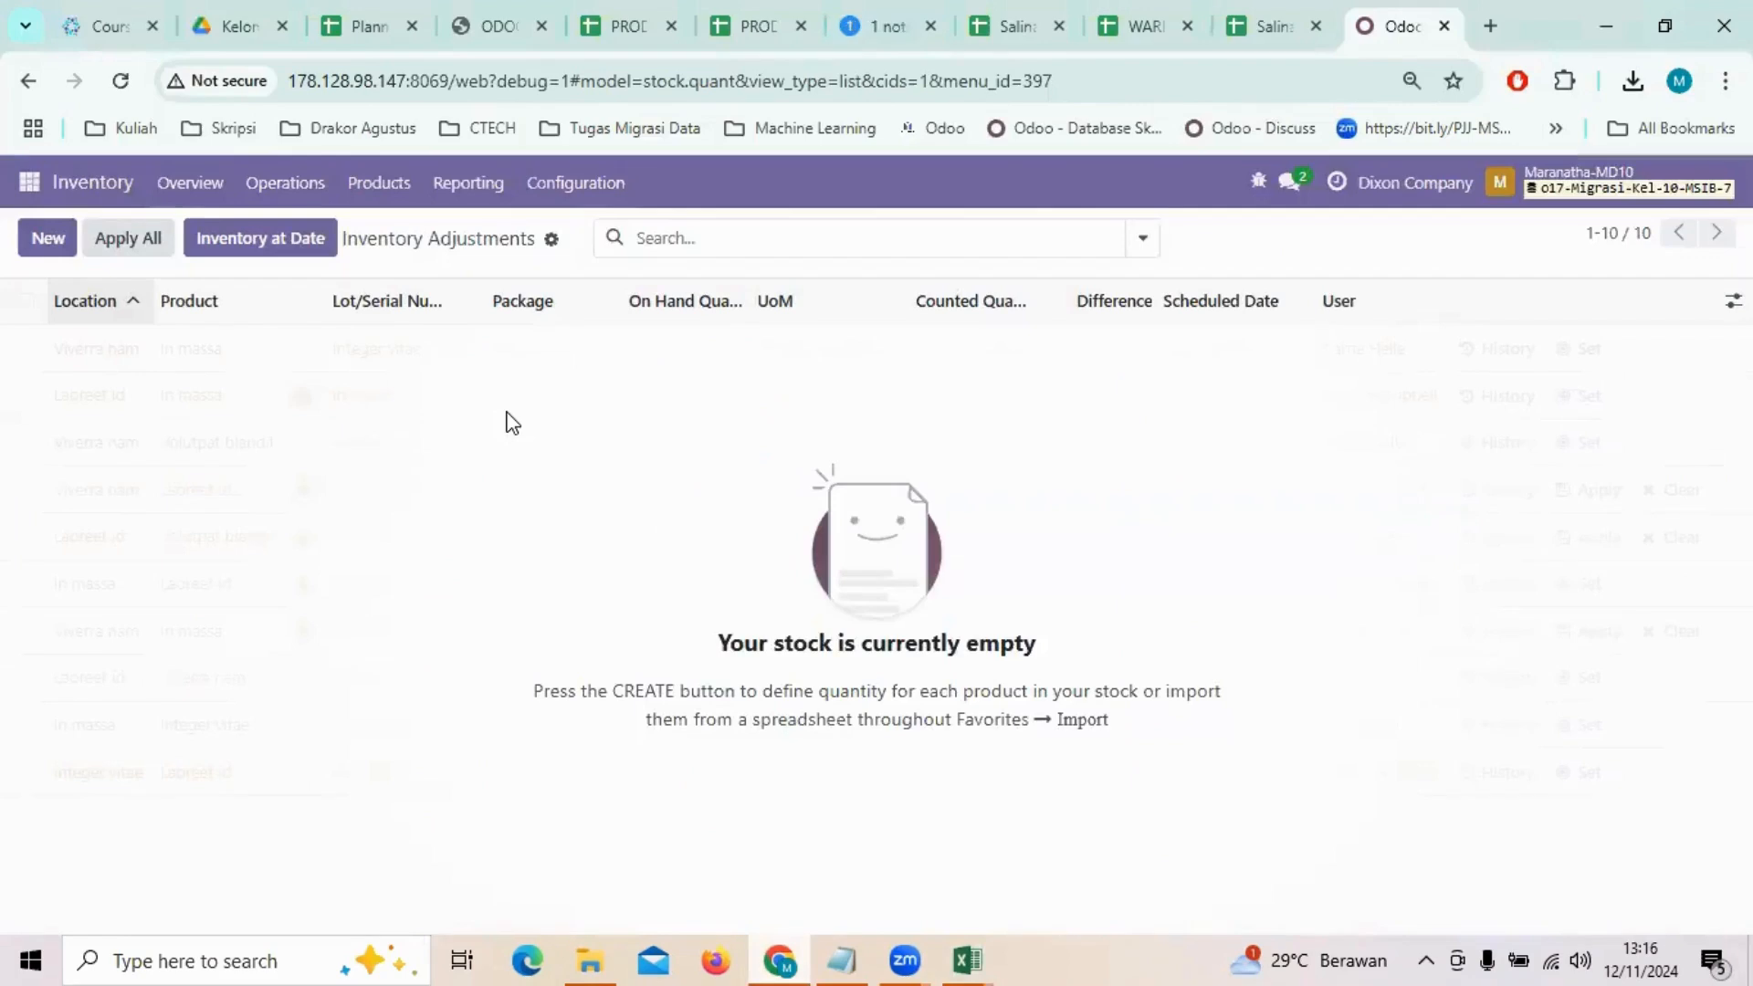
# Step: Open the Physical Inventory adjustments and start a record import
pyautogui.click(287, 184)
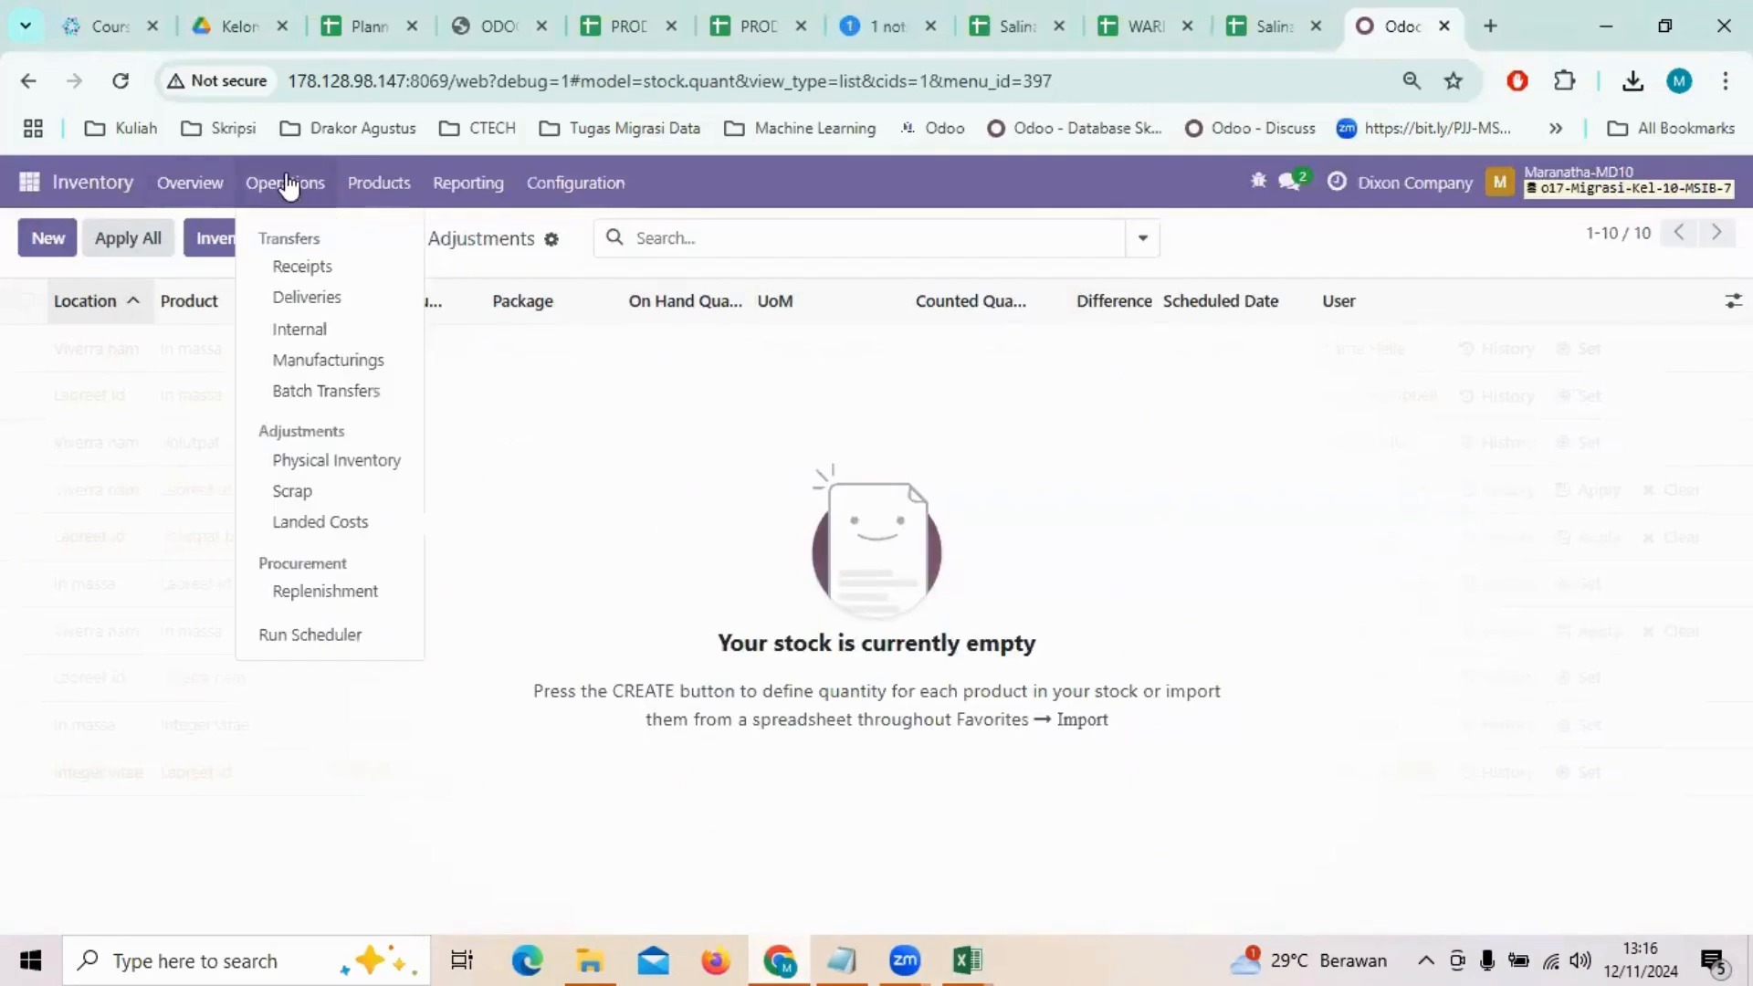
pyautogui.click(325, 460)
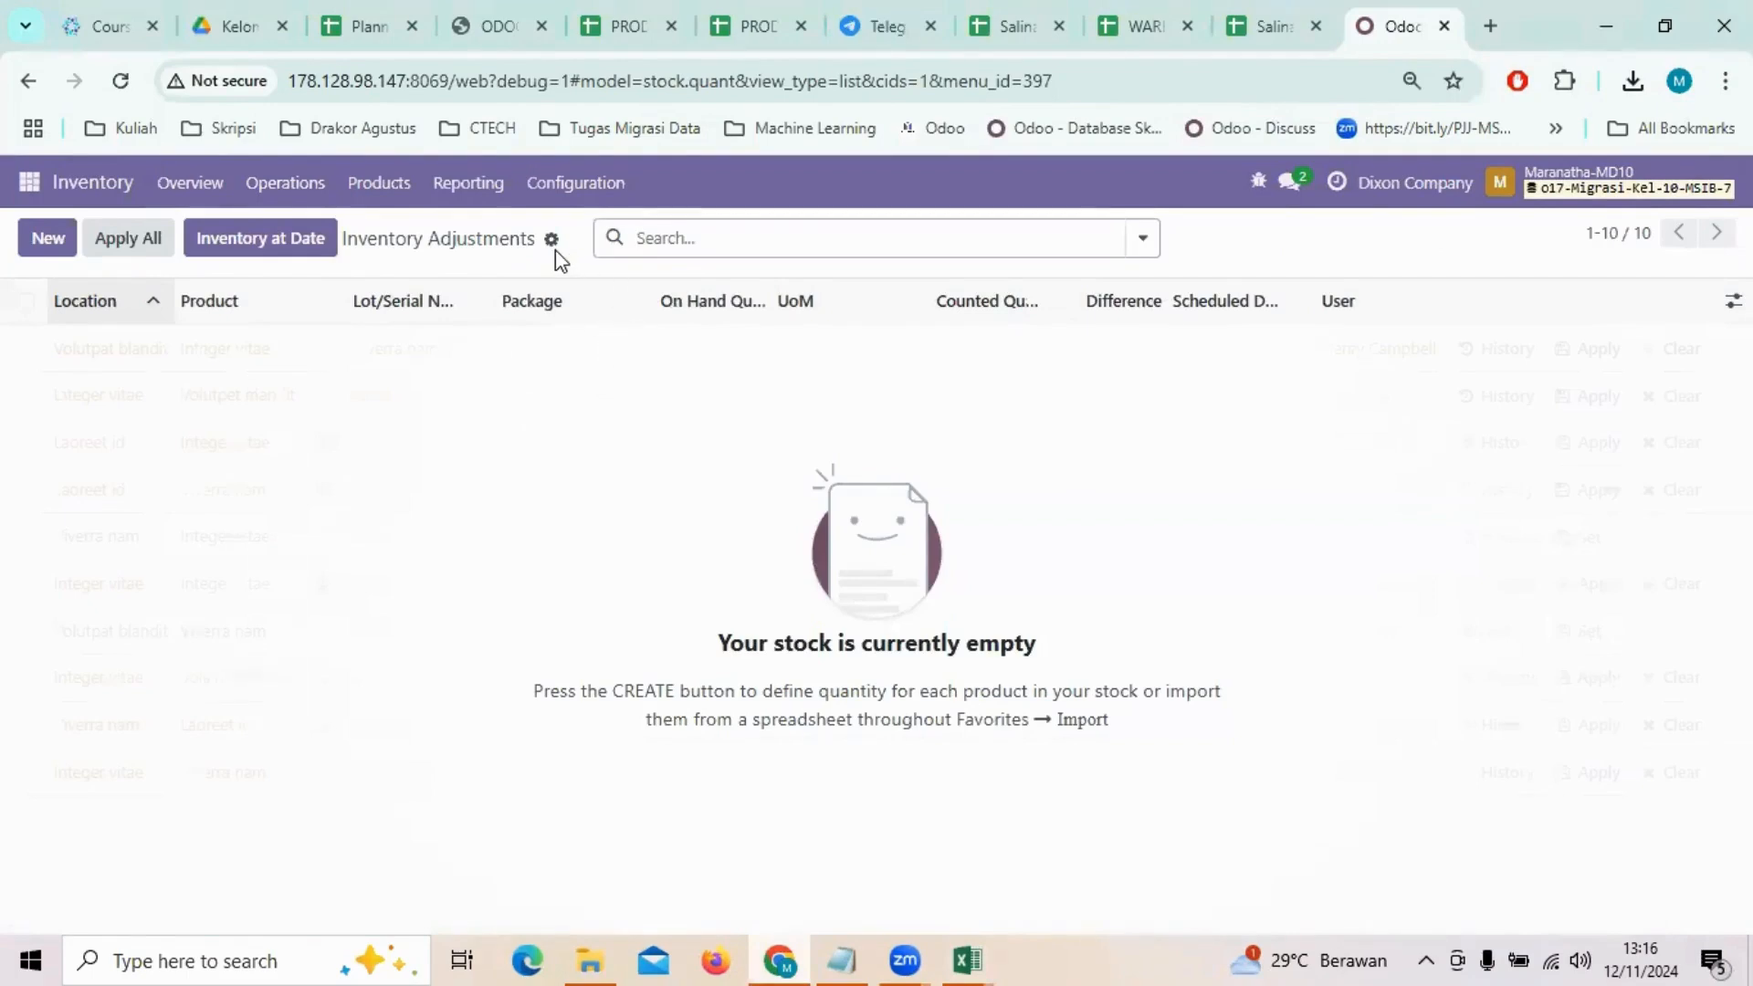
pyautogui.click(552, 241)
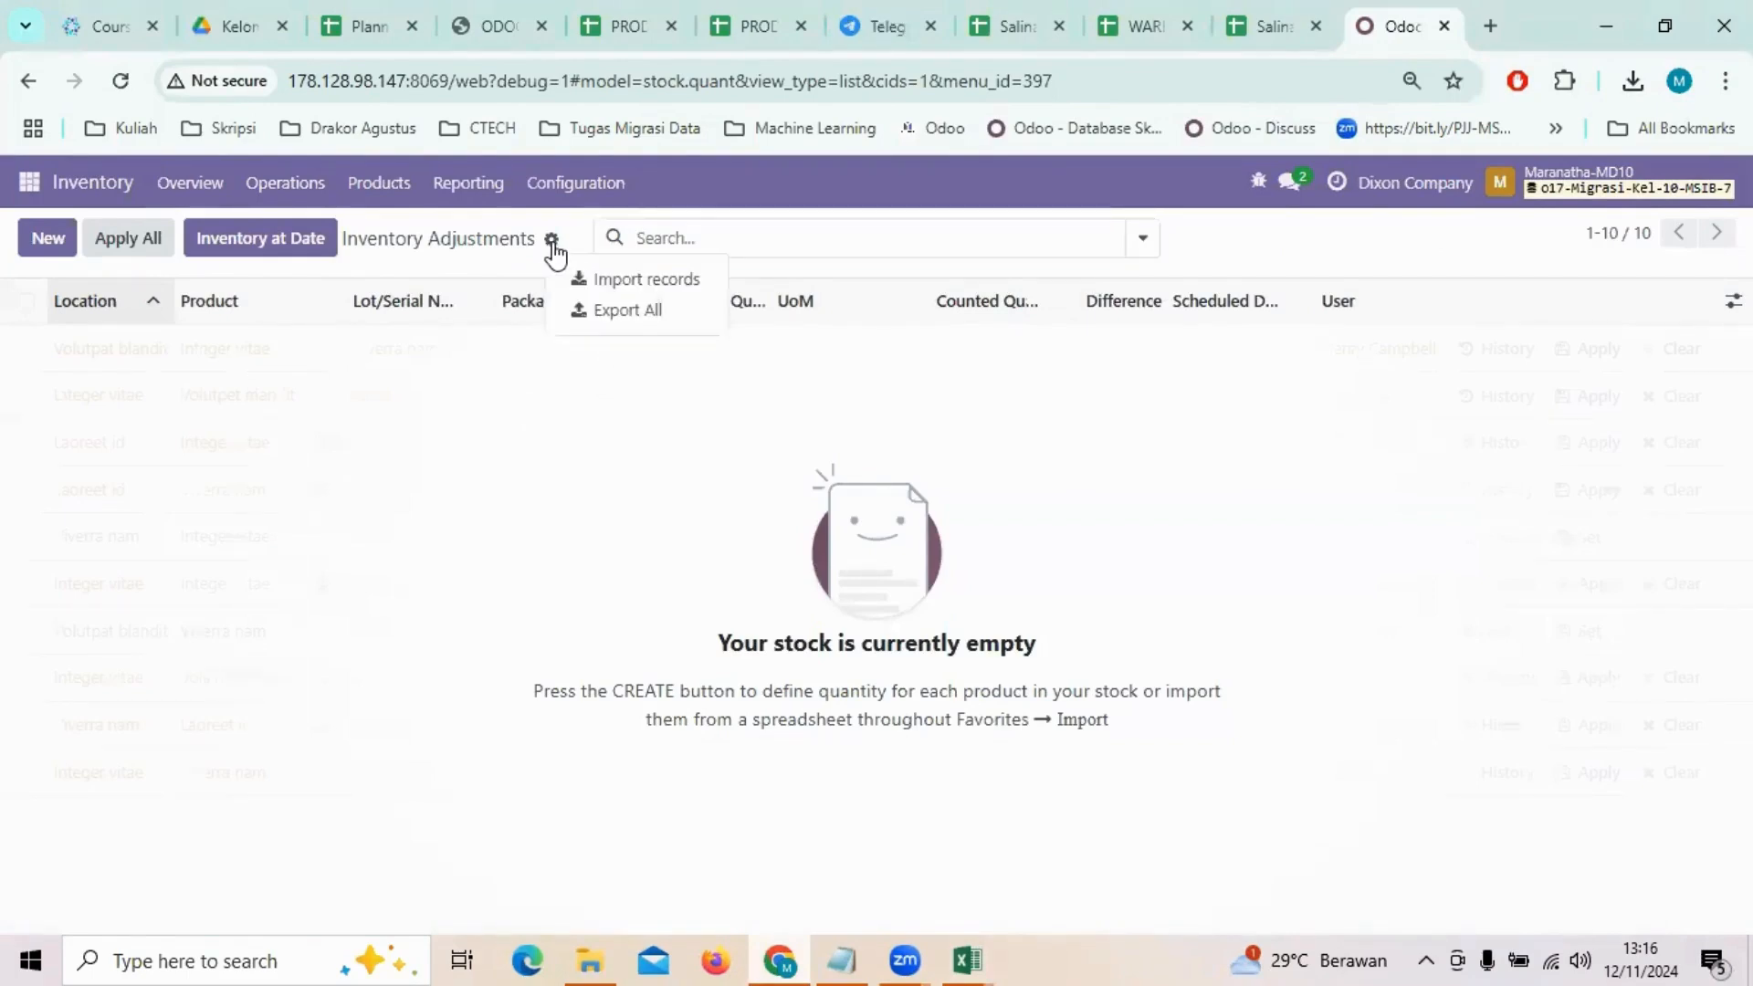
pyautogui.click(628, 279)
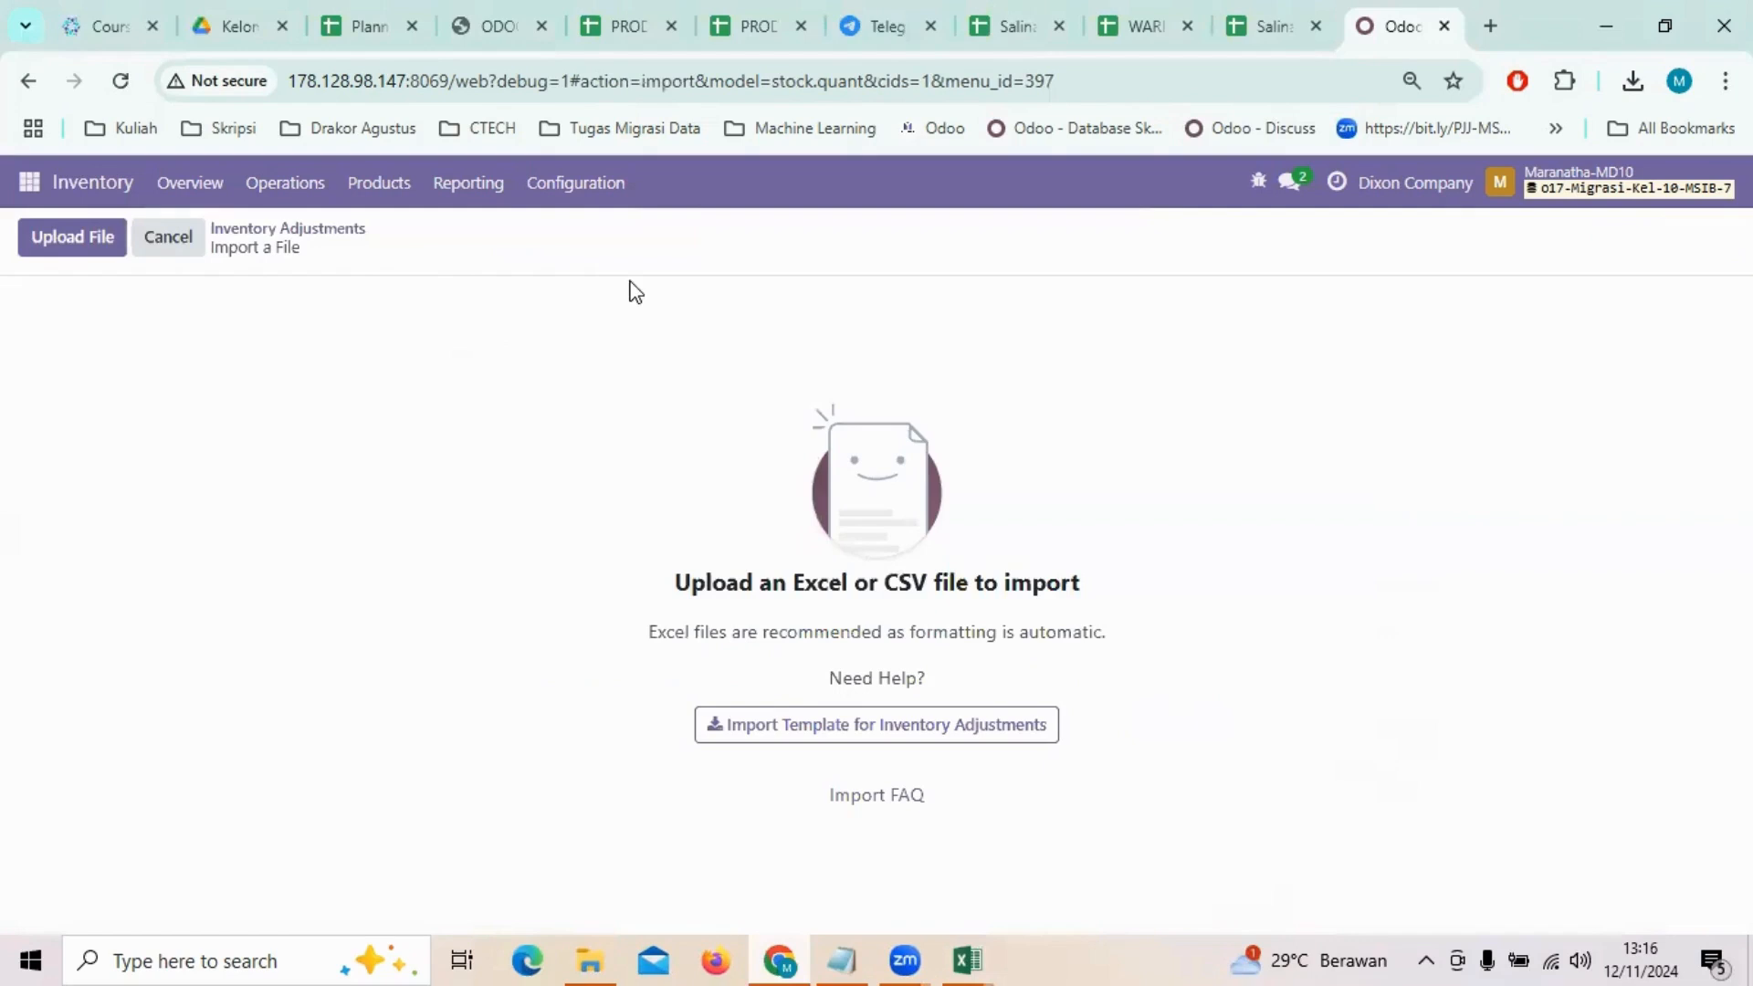
# Step: Load the Salinan dari QUANTITY file, test it, import the inventory adjustments and look through the imported rows
pyautogui.click(43, 243)
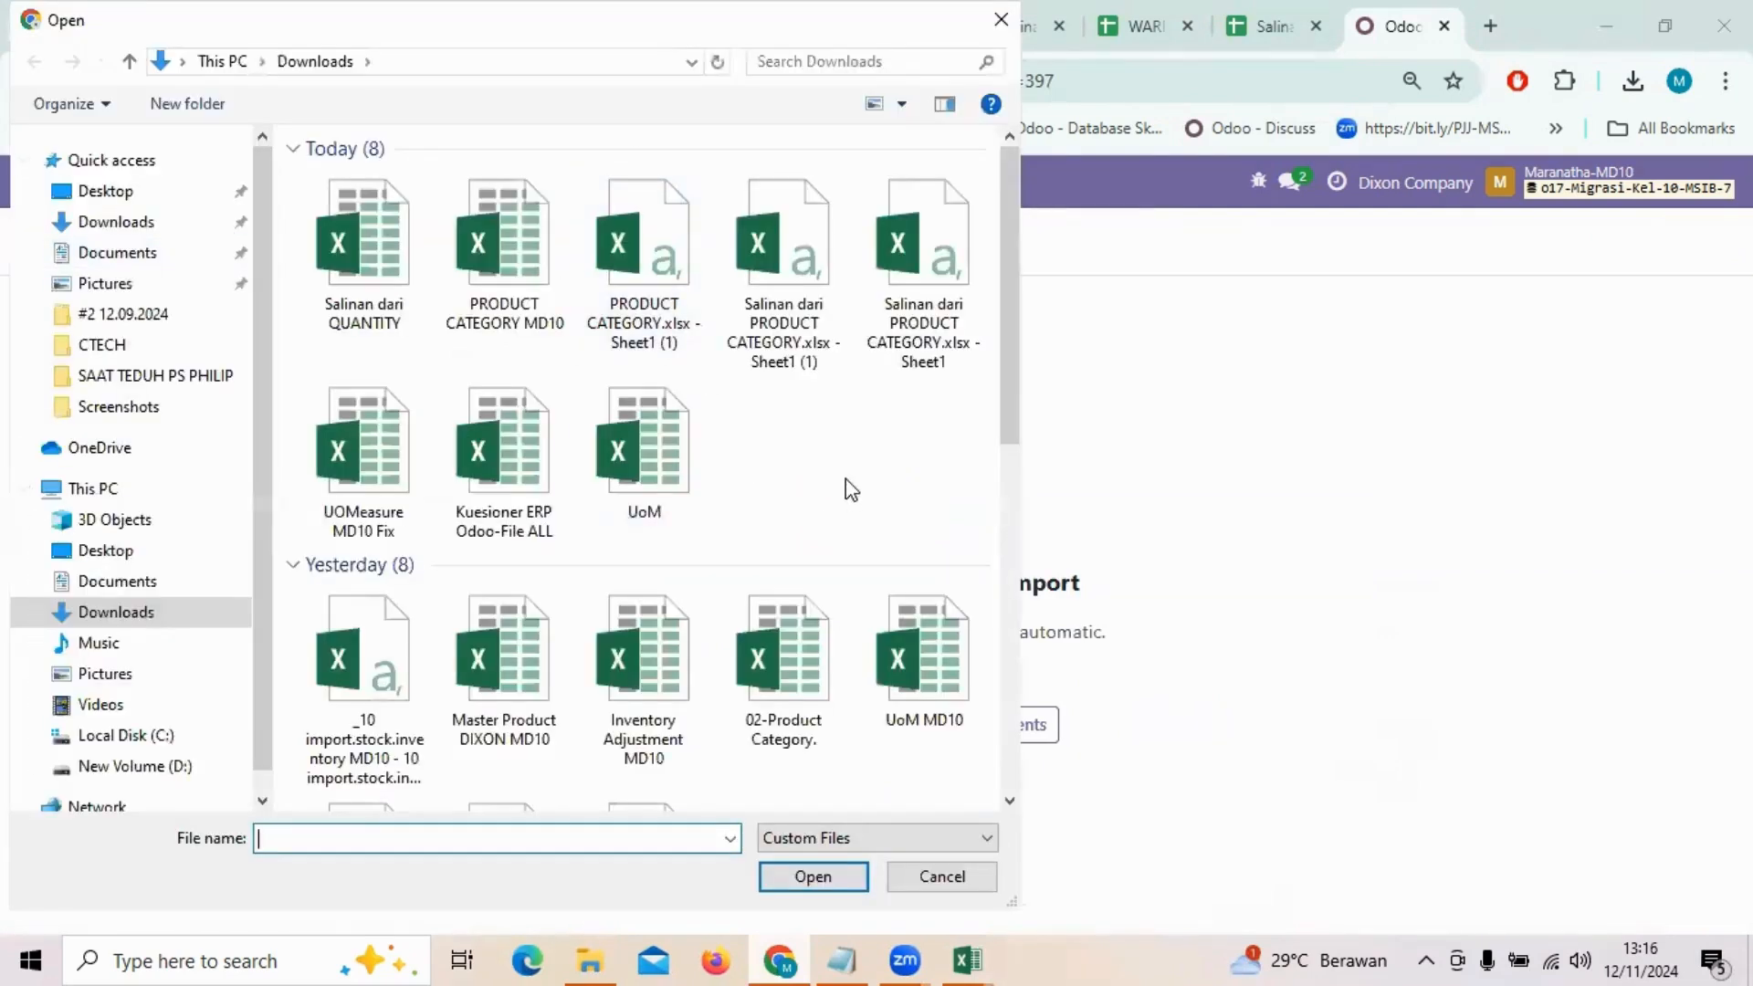
pyautogui.doubleClick(327, 261)
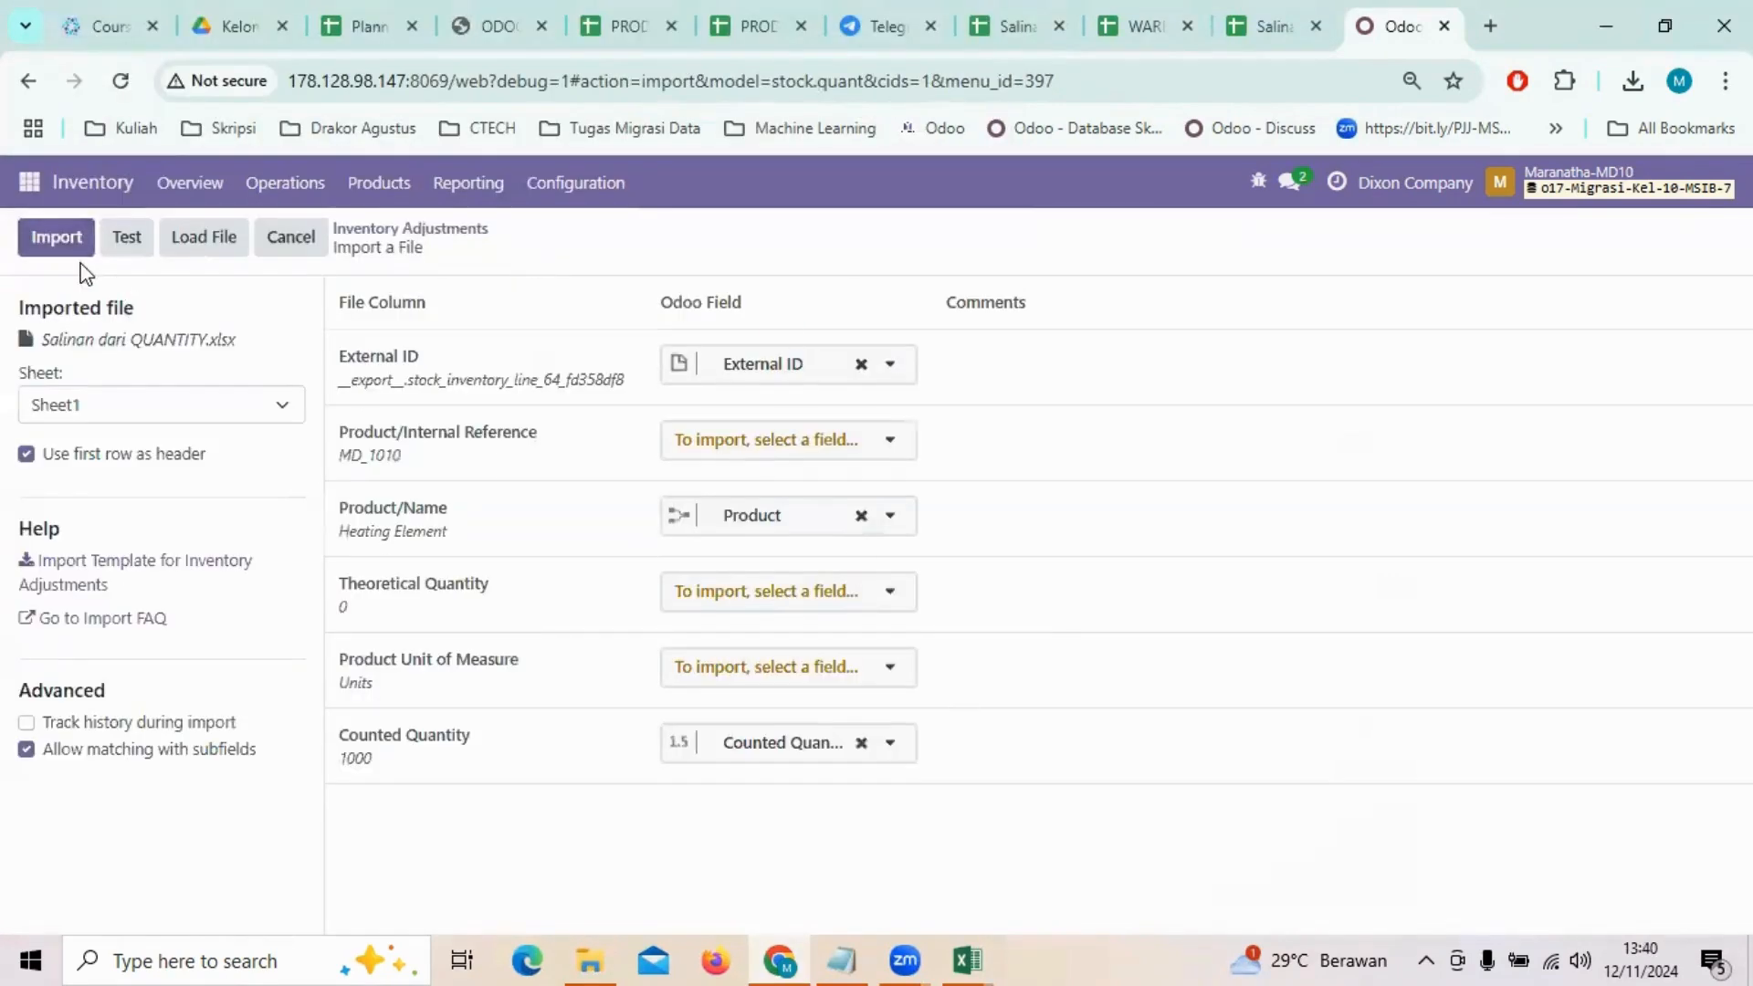
pyautogui.click(124, 239)
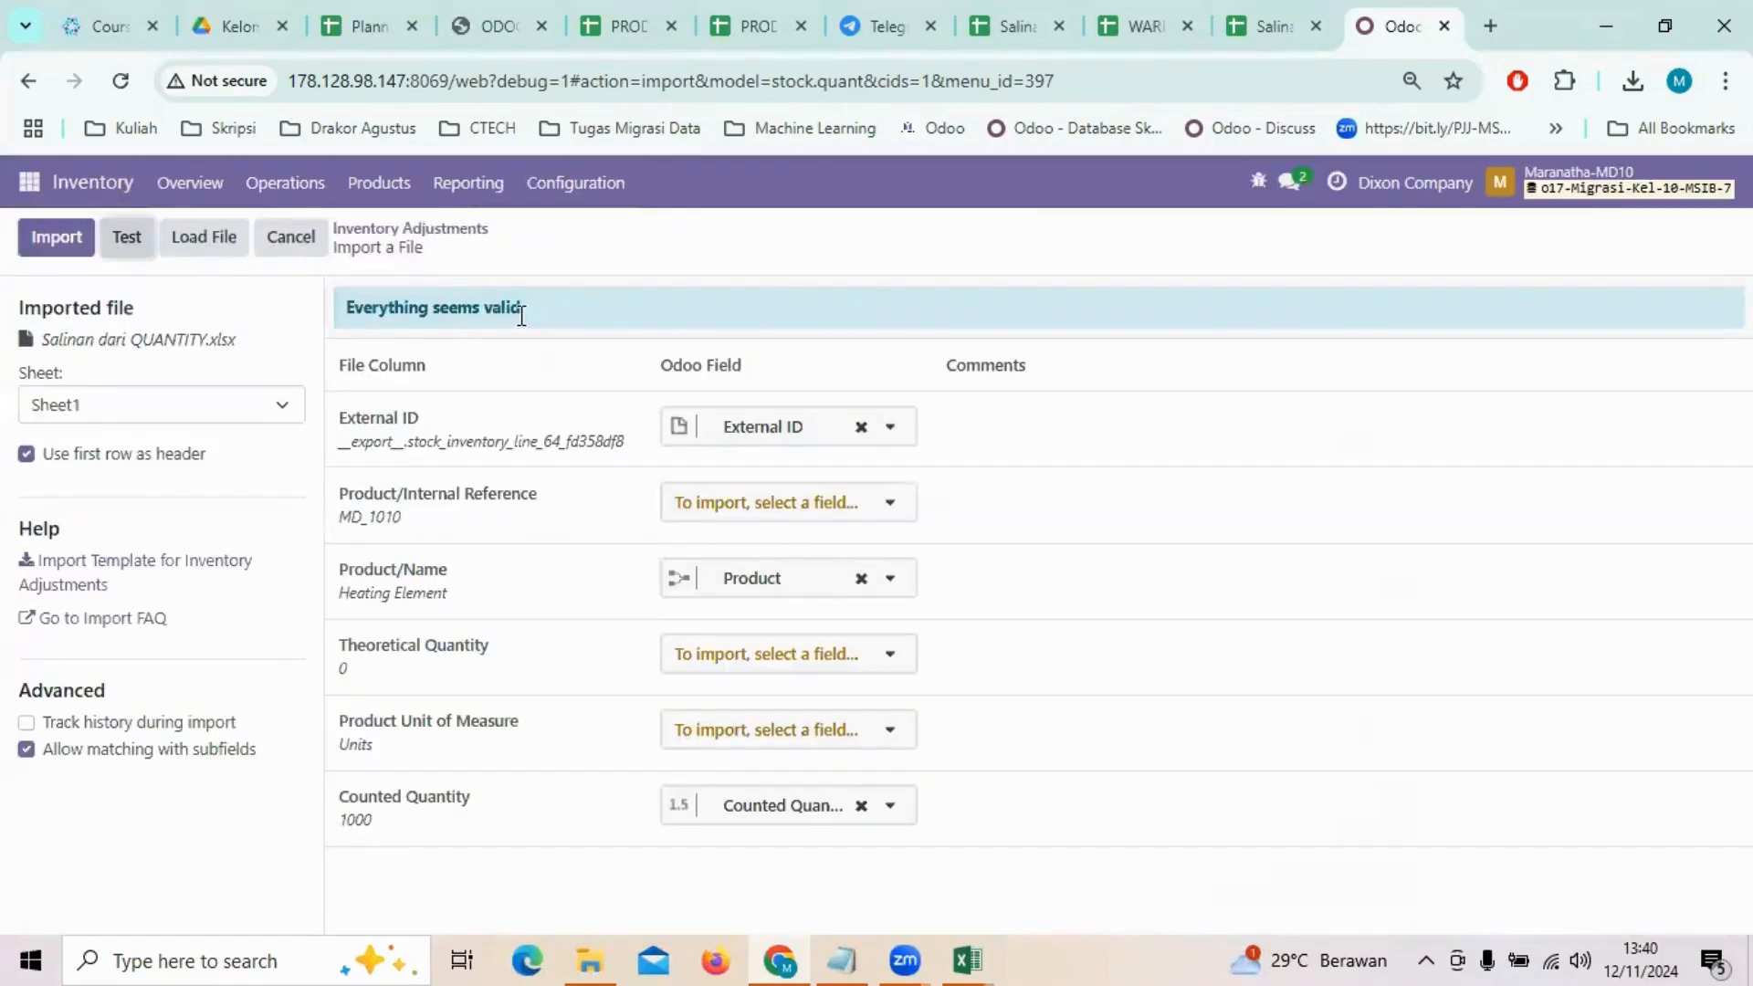
pyautogui.click(57, 239)
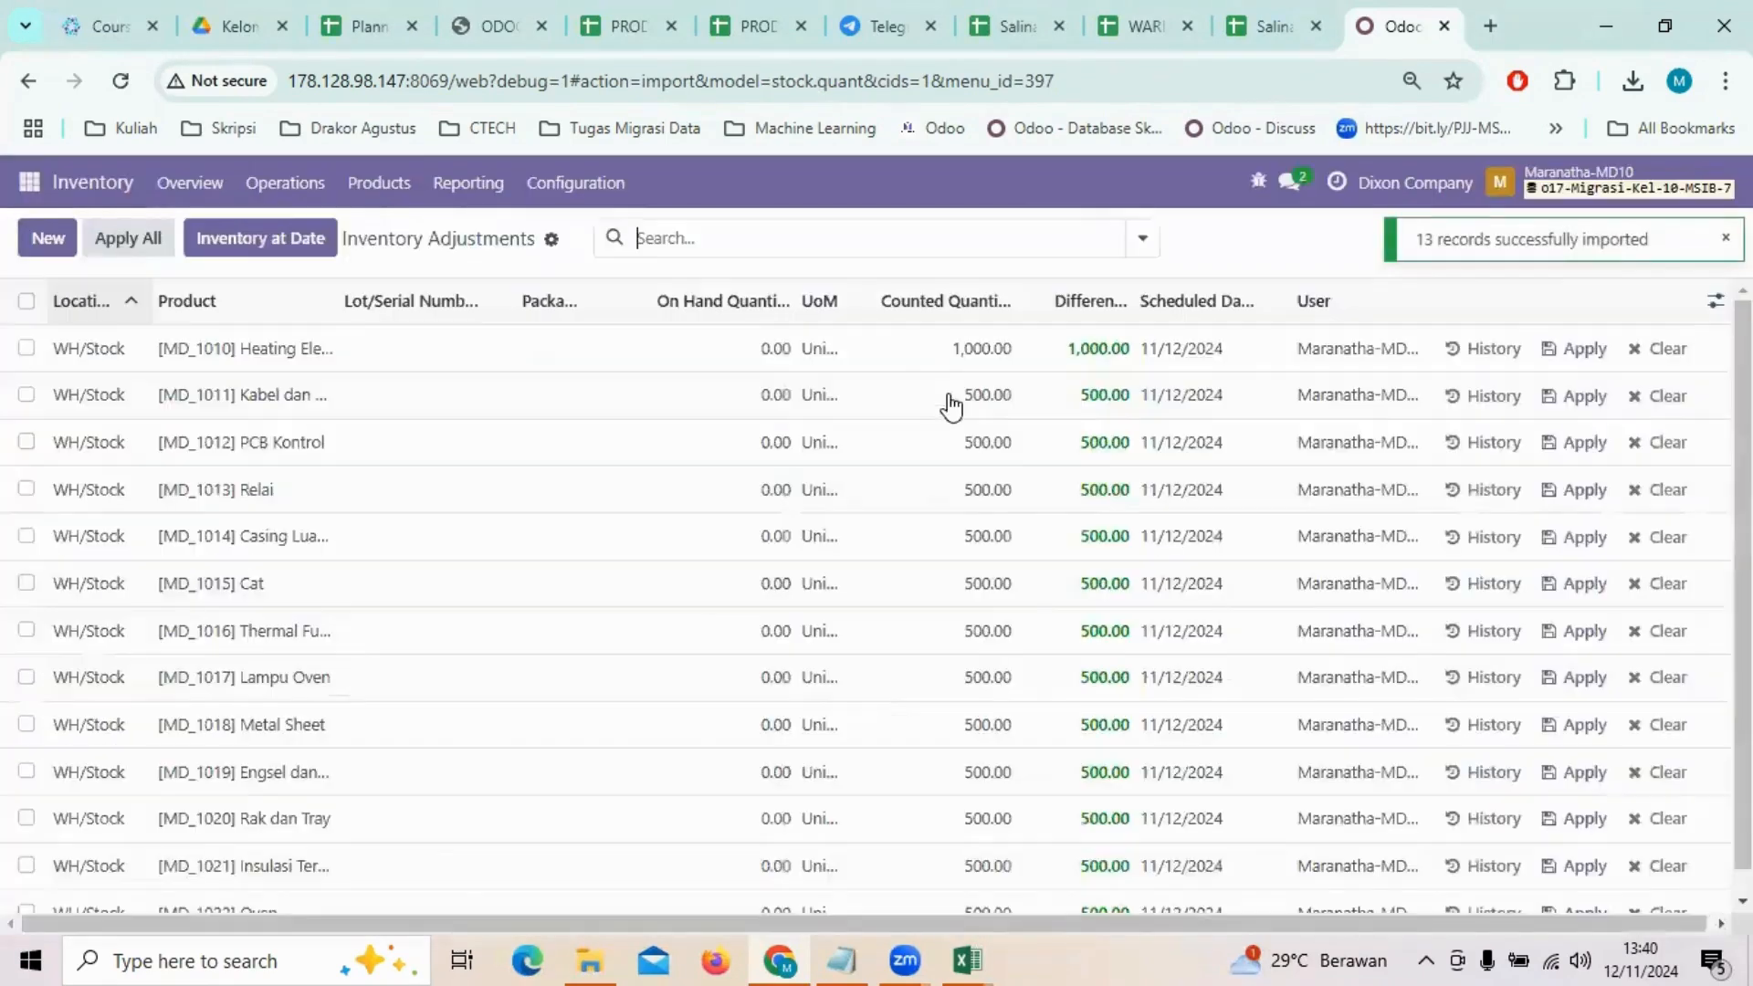
pyautogui.scroll(-1, 978, 657)
pyautogui.scroll(1, 978, 657)
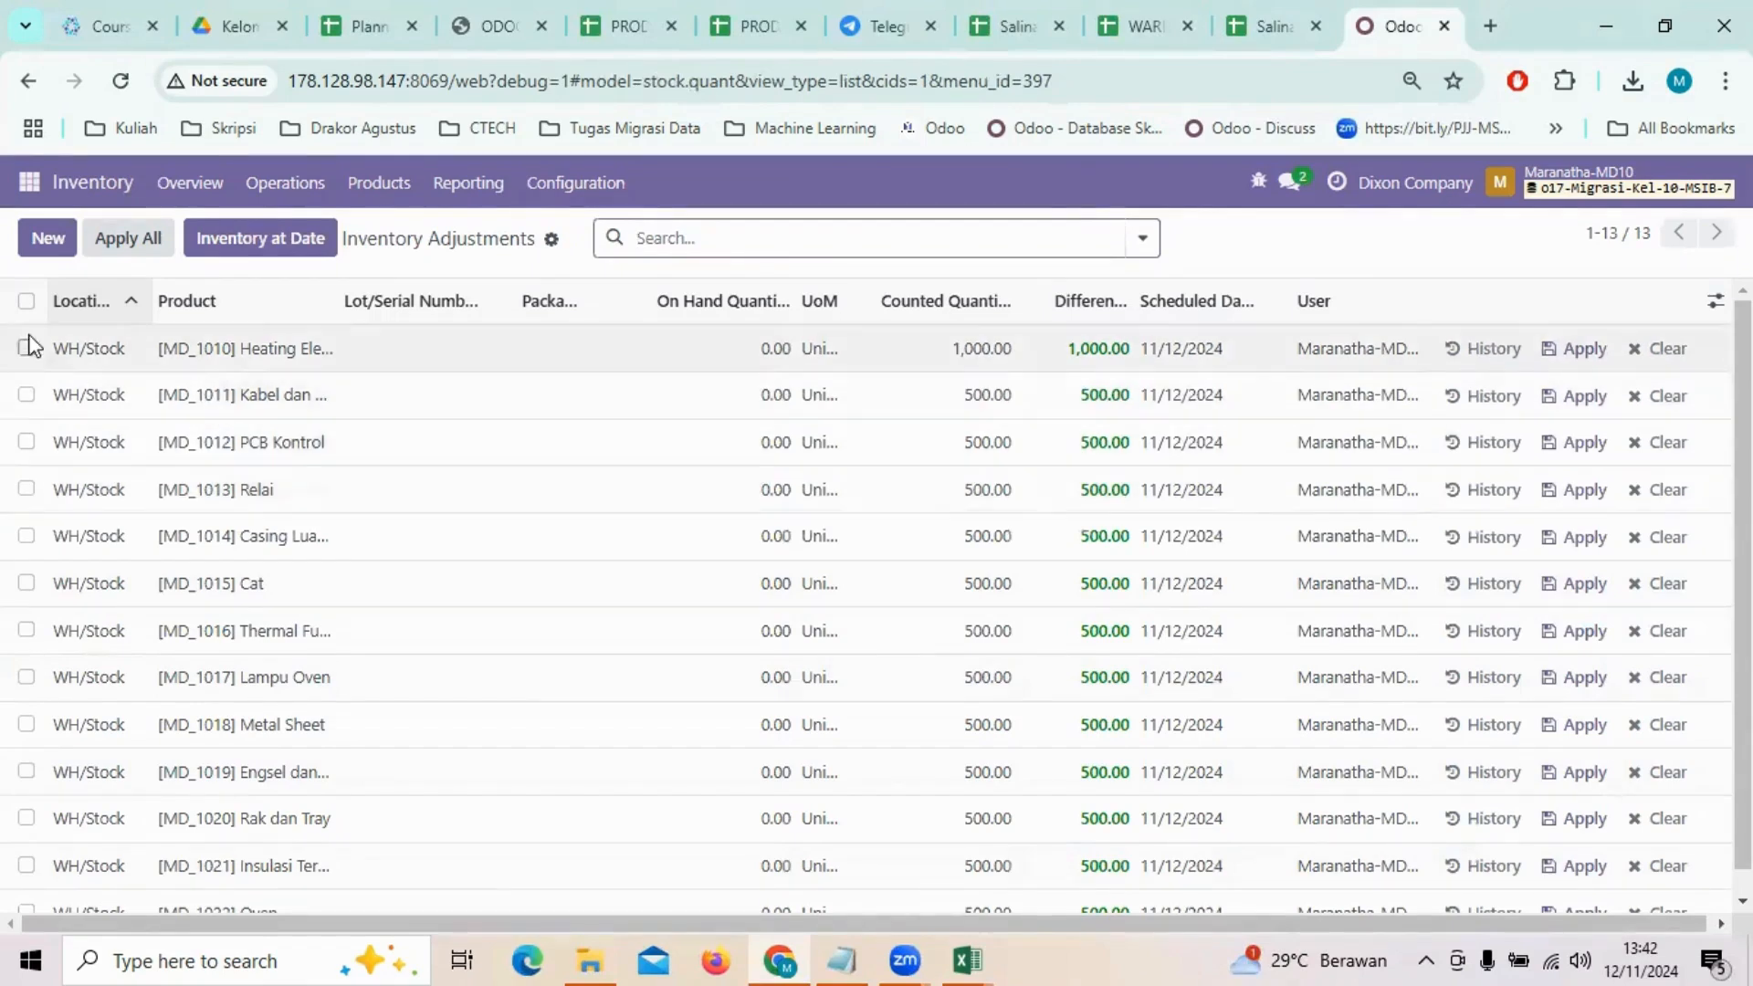
# Step: Select all the imported inventory adjustment lines and open the data export for them
pyautogui.click(27, 299)
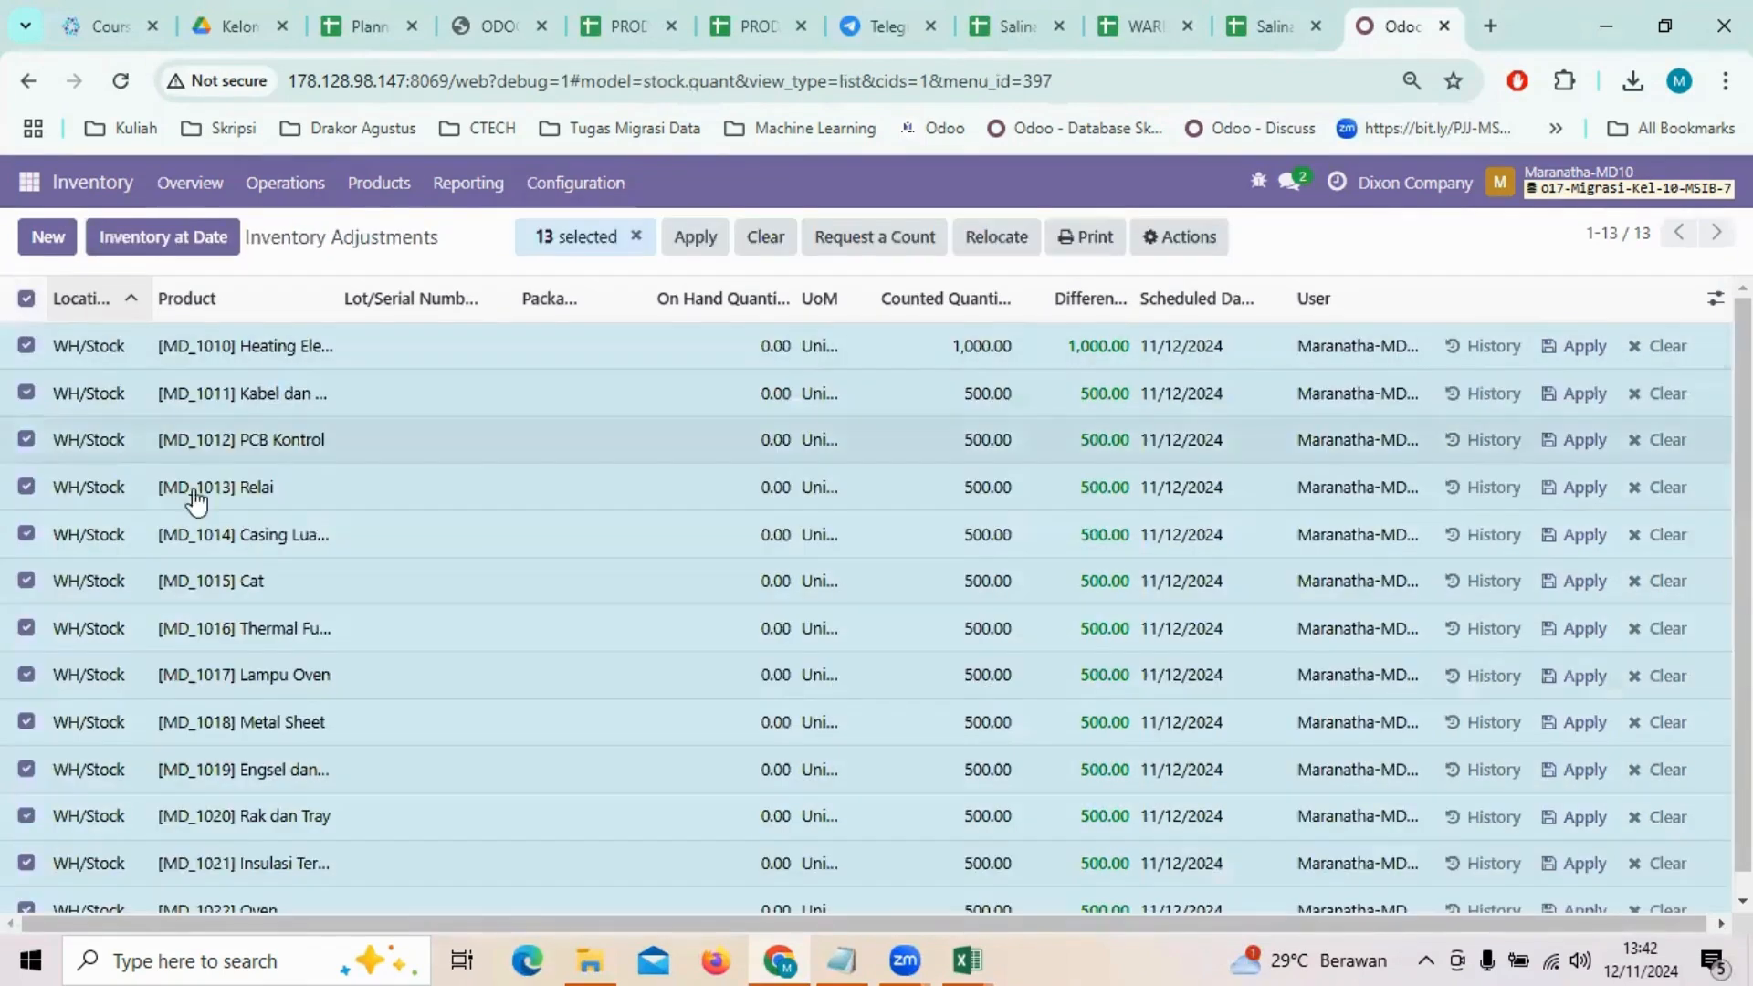
pyautogui.scroll(-1, 301, 508)
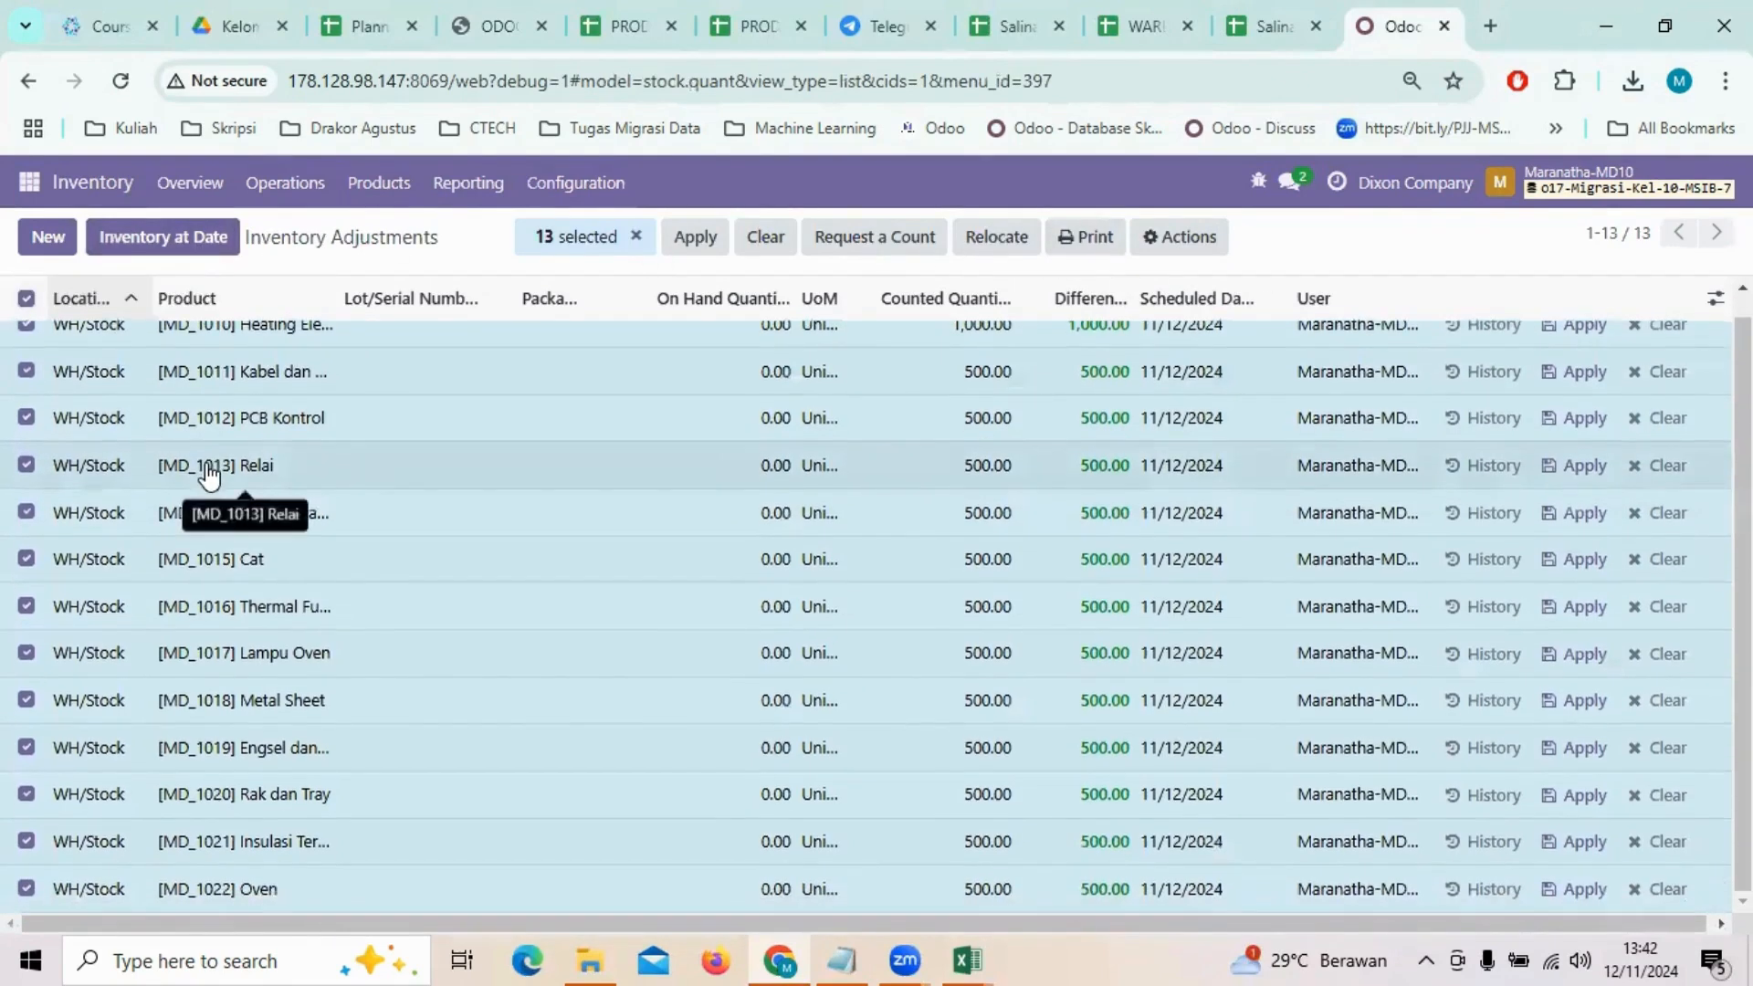
pyautogui.click(1169, 239)
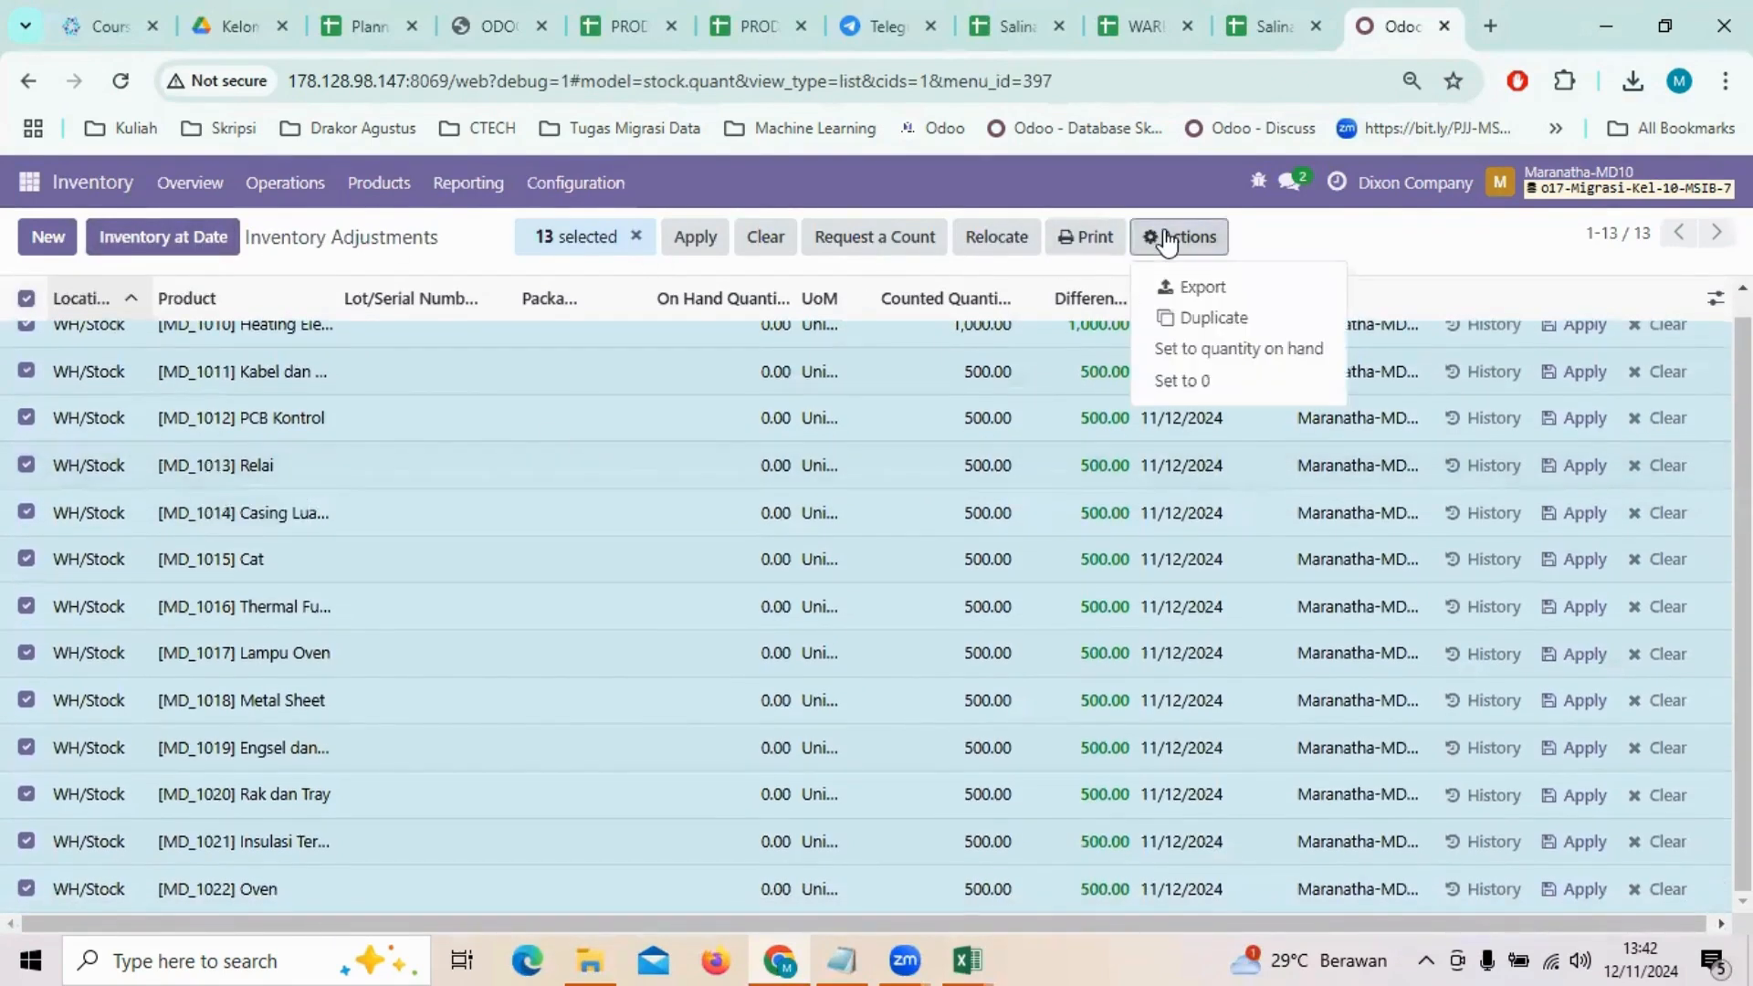
pyautogui.click(1228, 294)
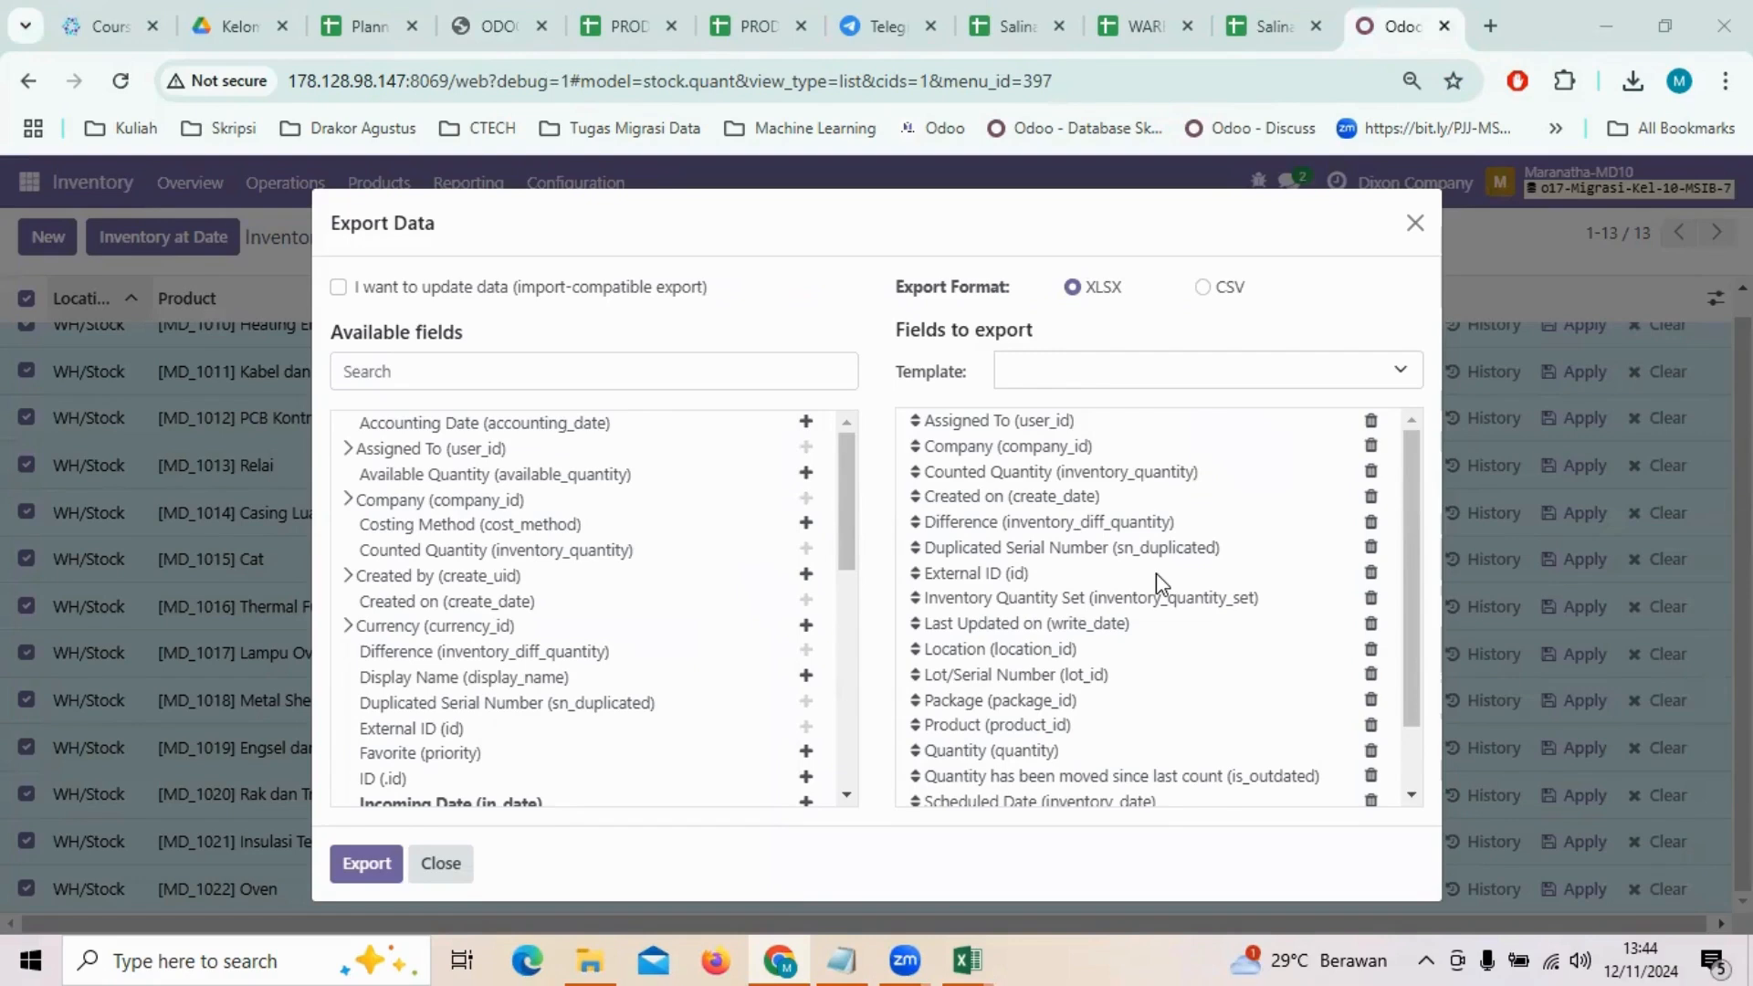
# Step: Reduce the fields to export to External ID, Product and Quantity by removing the other fields, including Counted Quantity, Location and Unit of Measure
pyautogui.click(1370, 421)
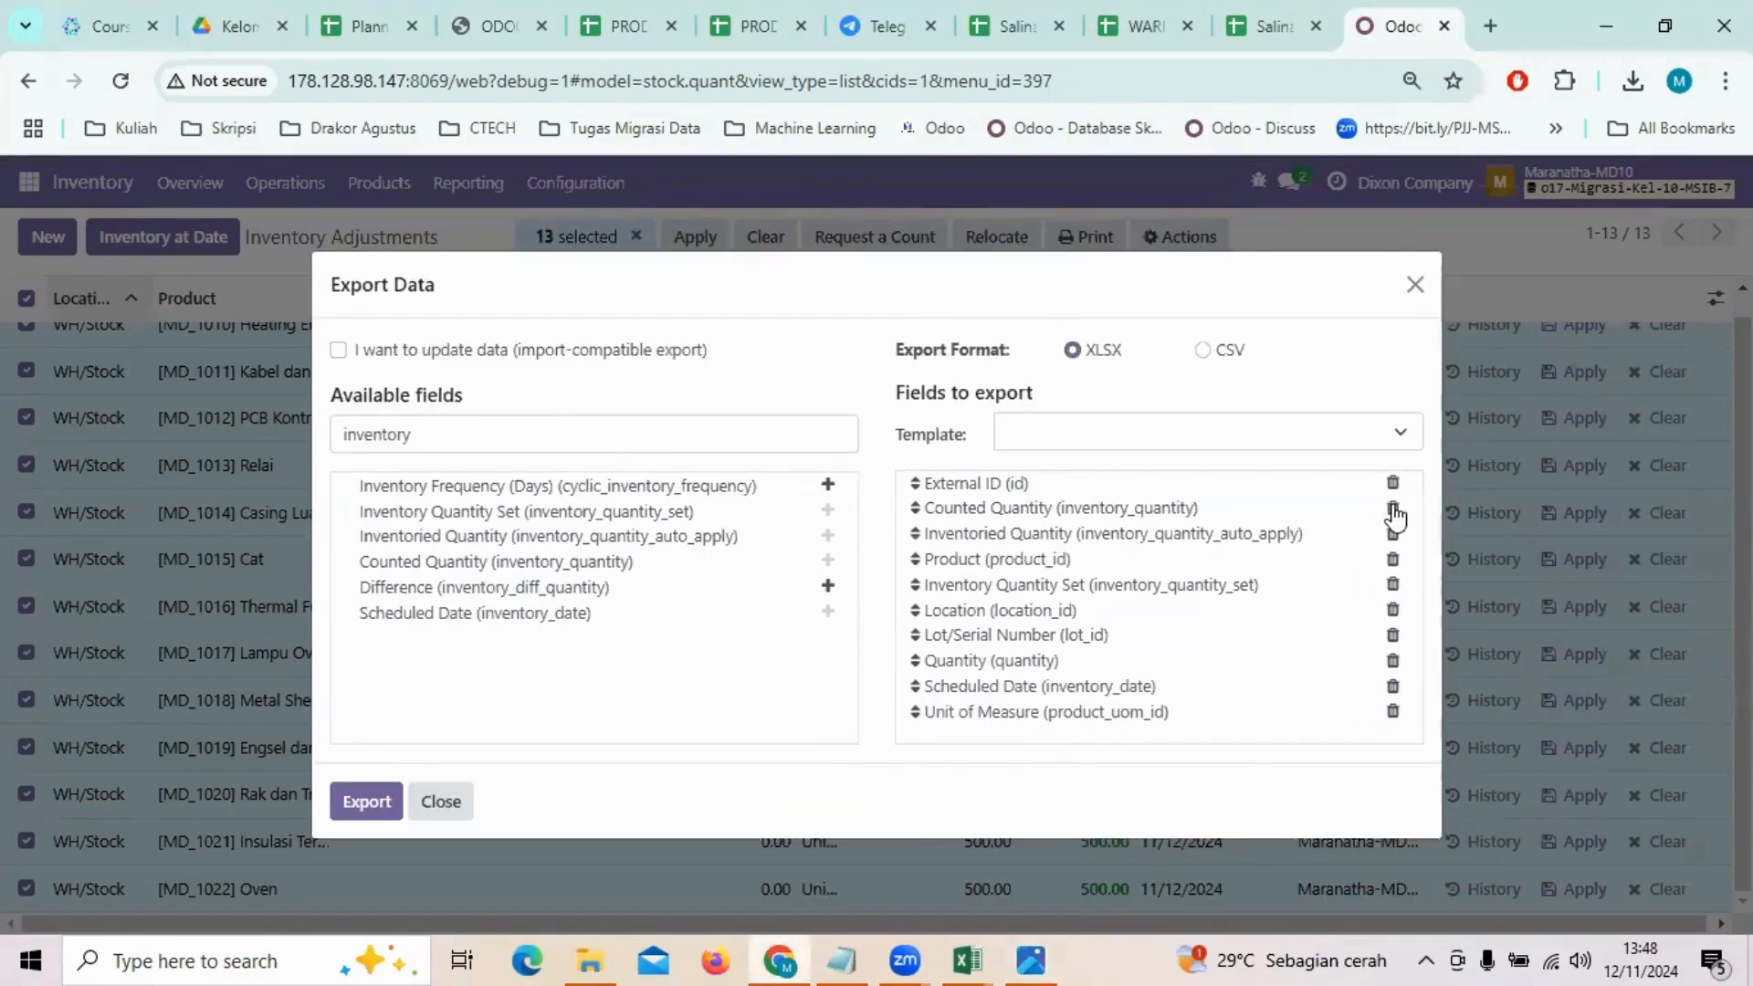
pyautogui.click(1393, 513)
pyautogui.click(1392, 527)
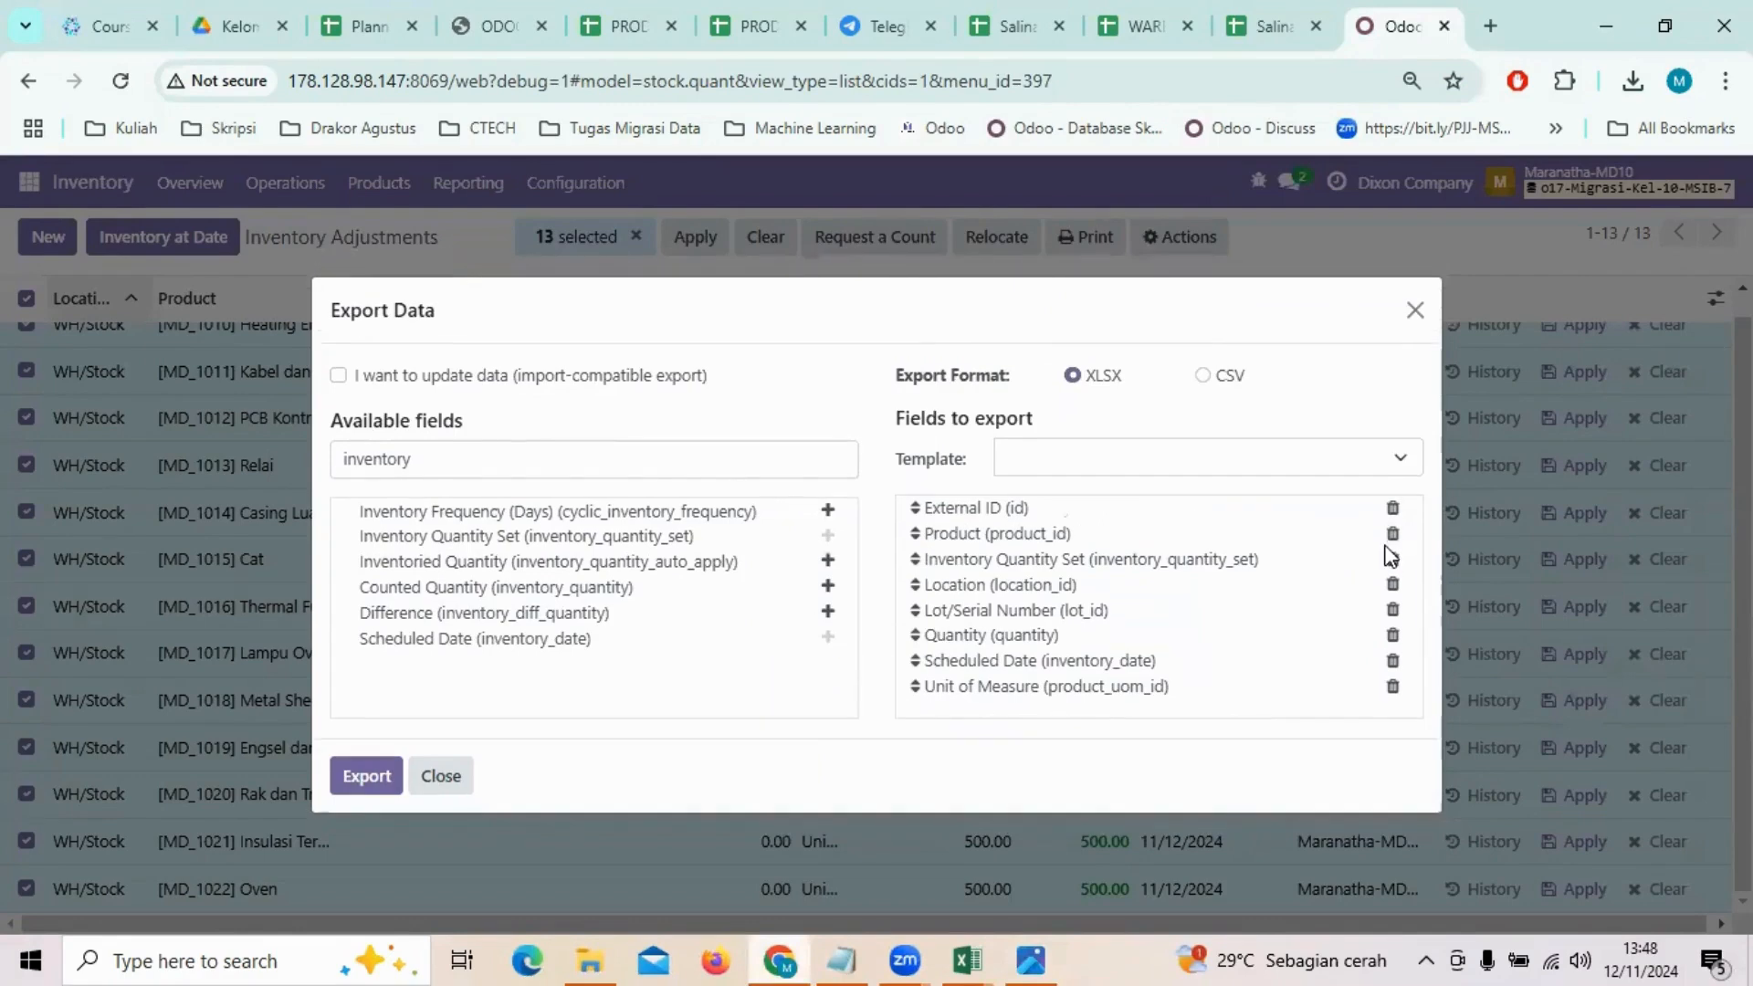
pyautogui.click(1392, 558)
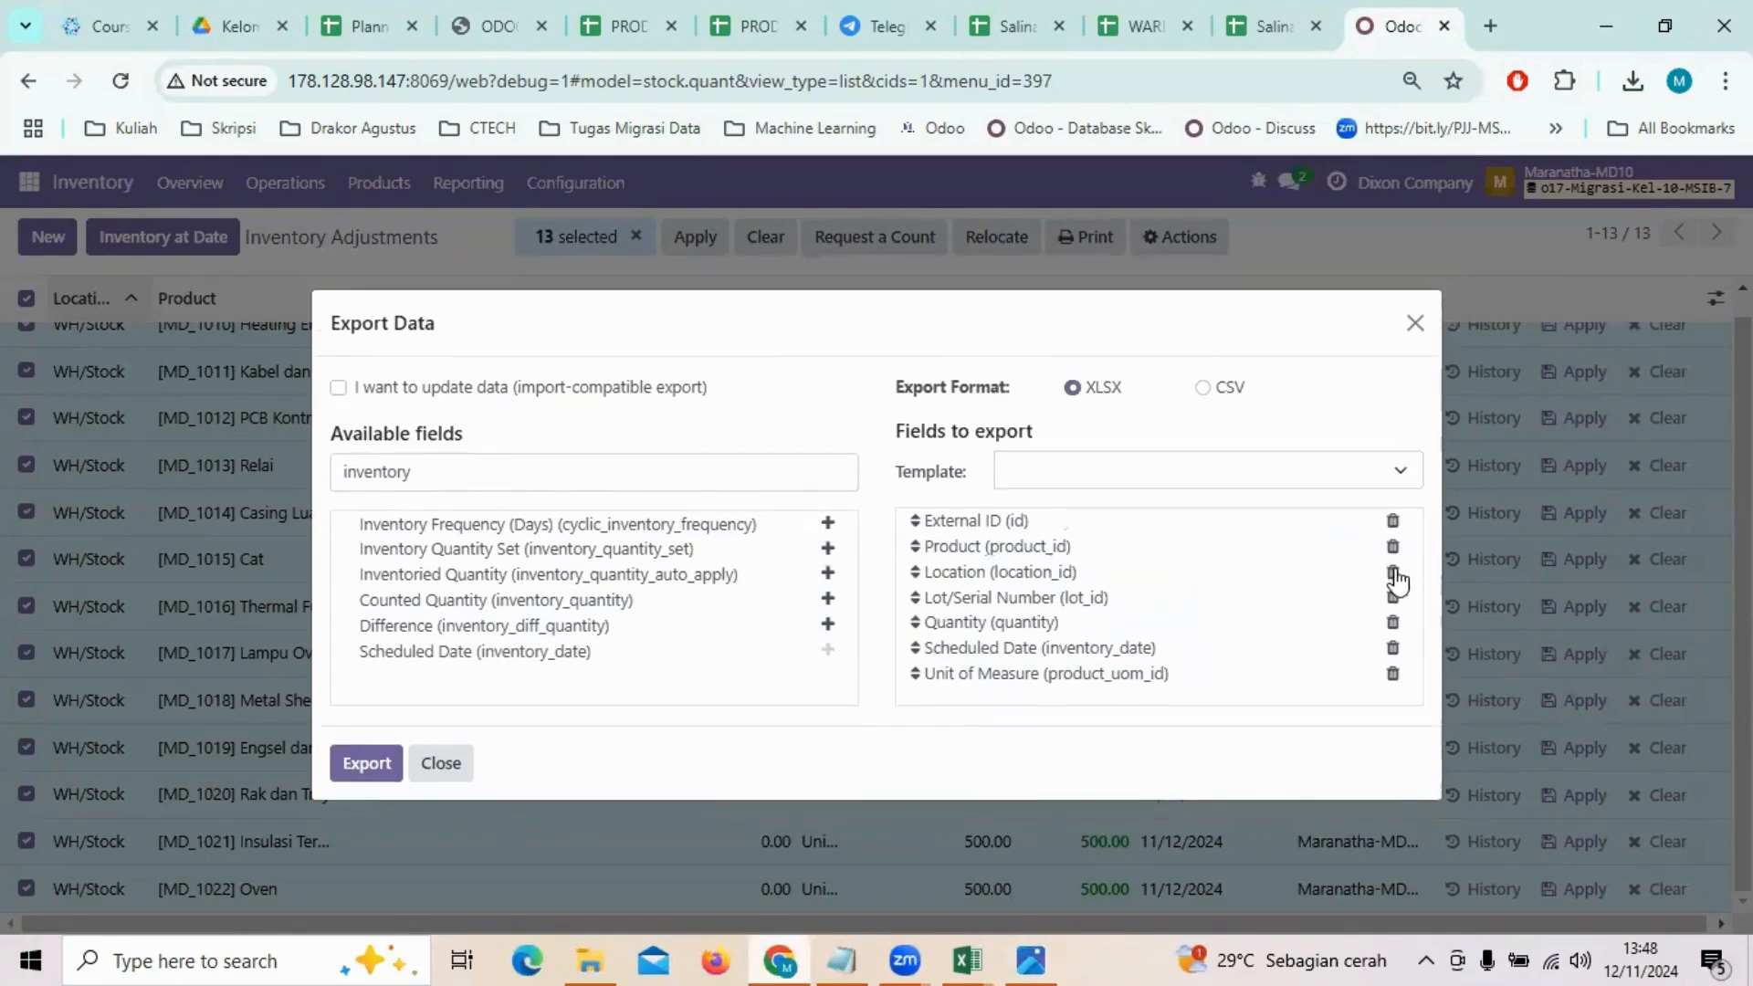
pyautogui.click(1394, 573)
pyautogui.click(1393, 584)
pyautogui.click(1393, 619)
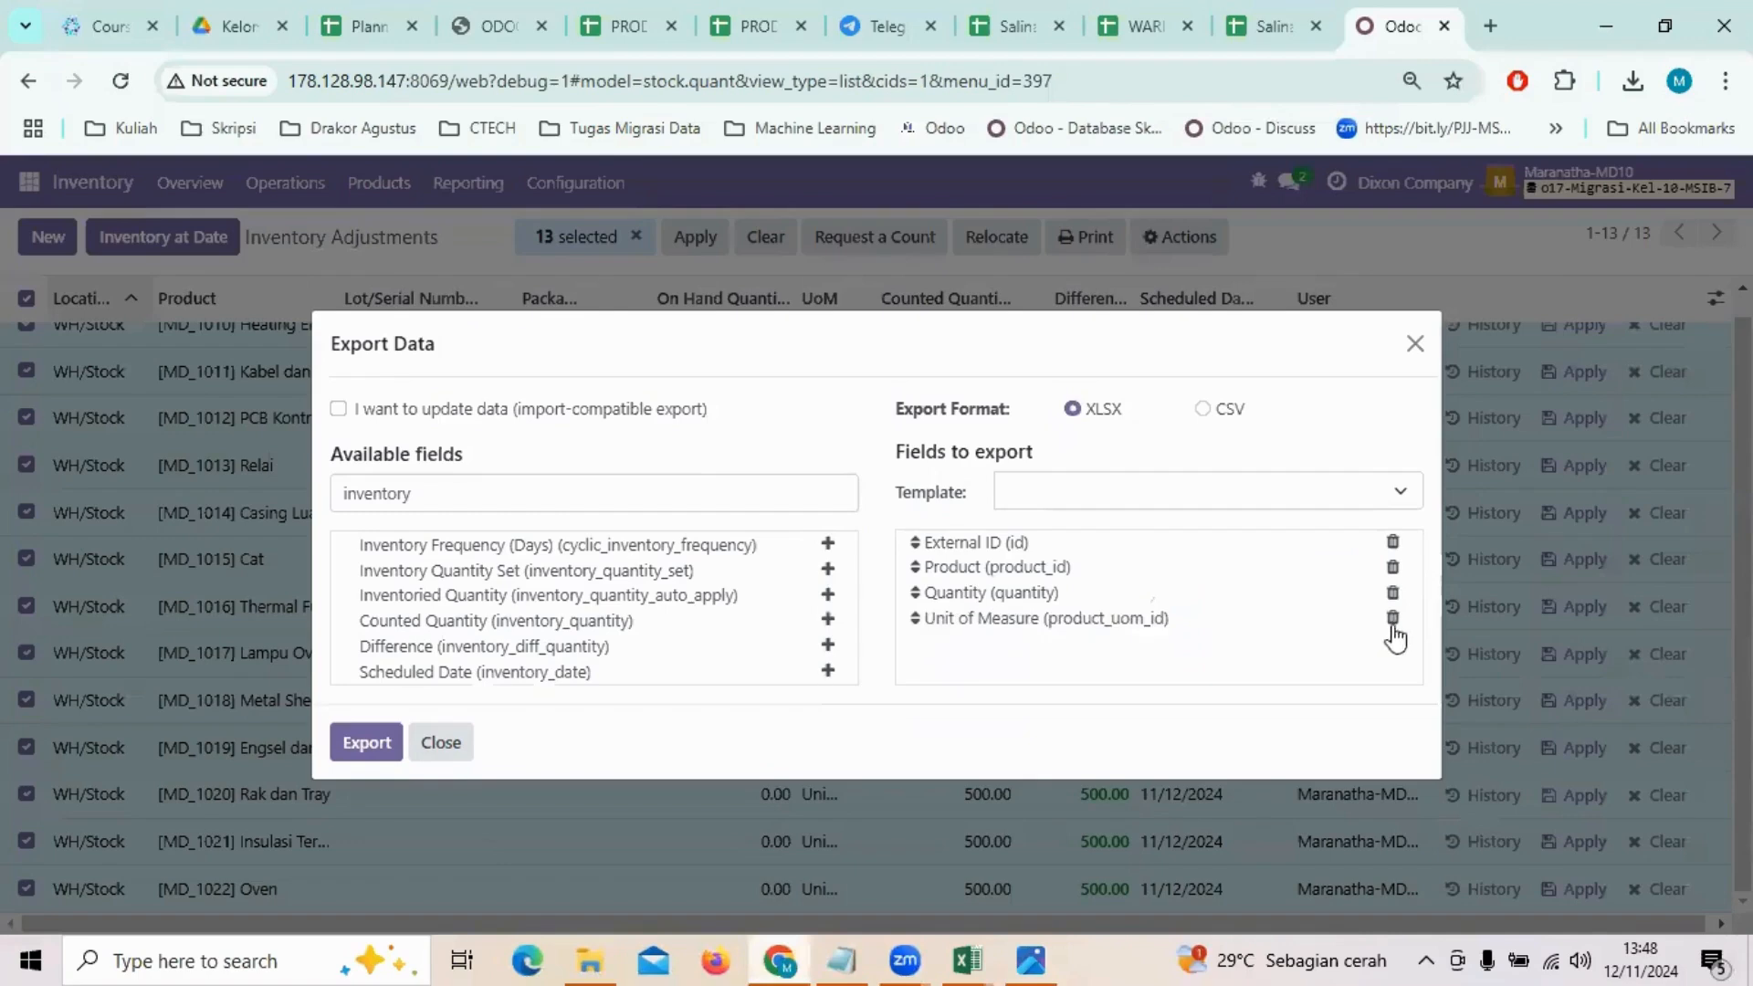
pyautogui.click(1392, 626)
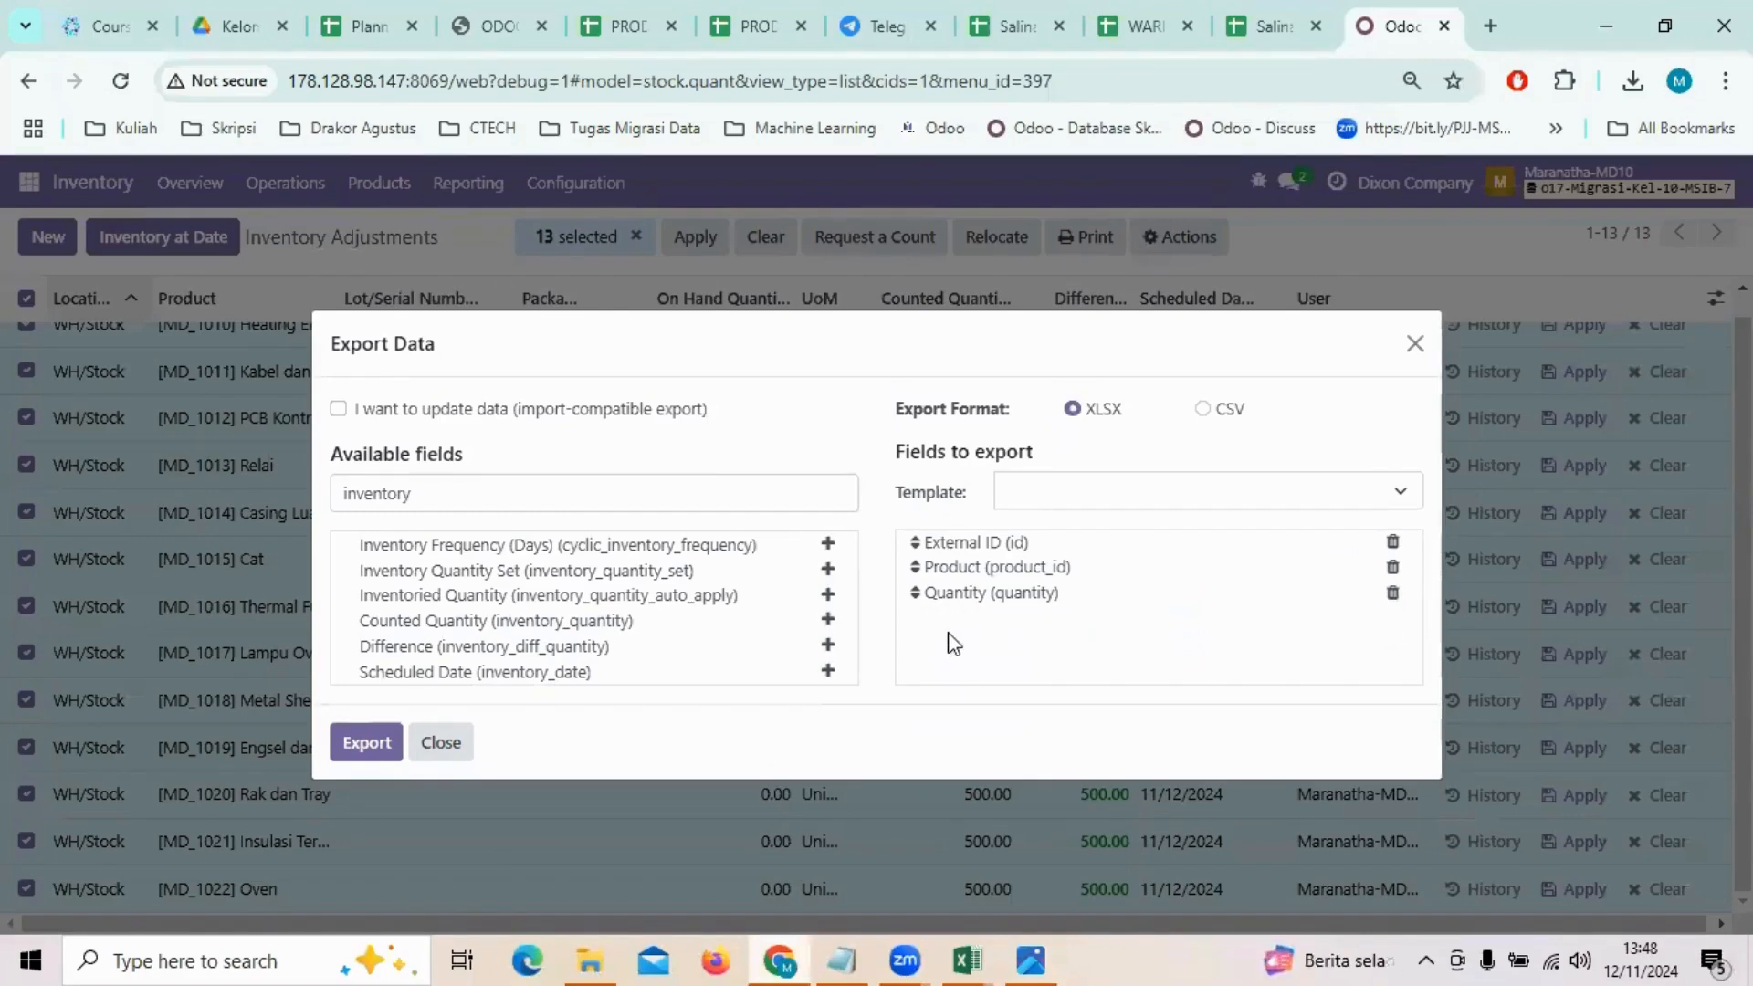
# Step: Hide the bookmarks bar, export the selected adjustments as XLSX and open the downloaded Quants (stock.quant) file in Excel
pyautogui.hotkey('ctrl', 'shift', 'b')
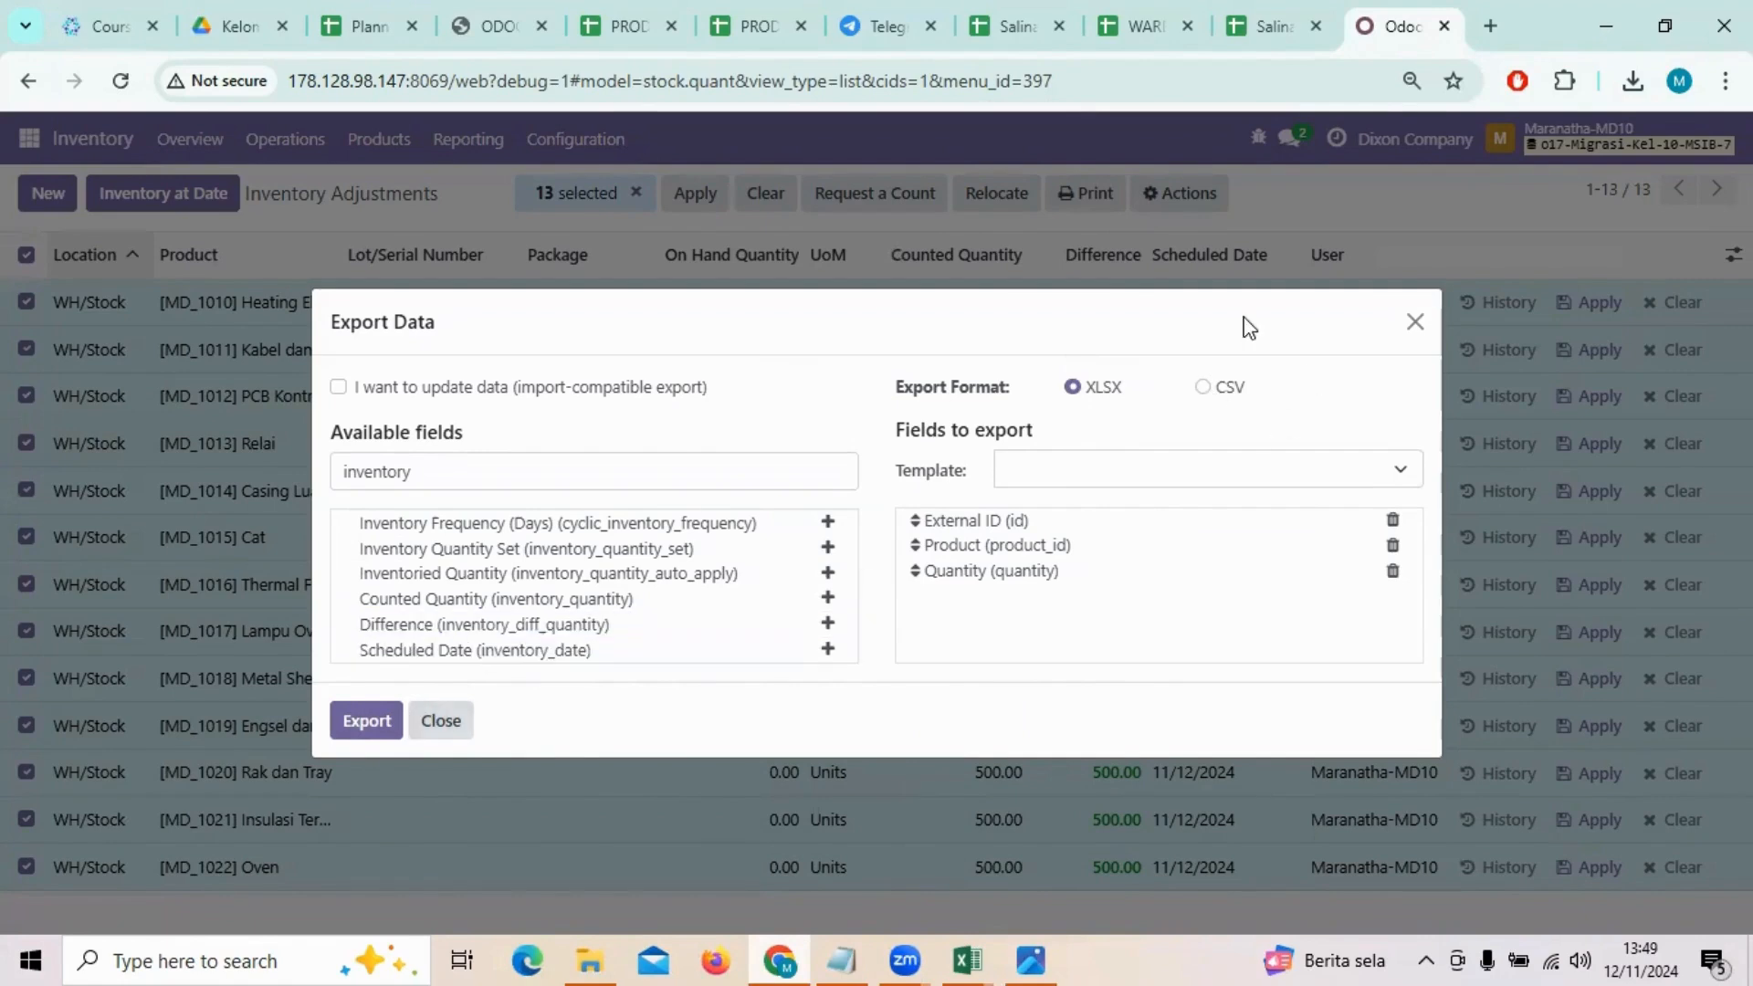
pyautogui.click(385, 720)
pyautogui.click(1543, 142)
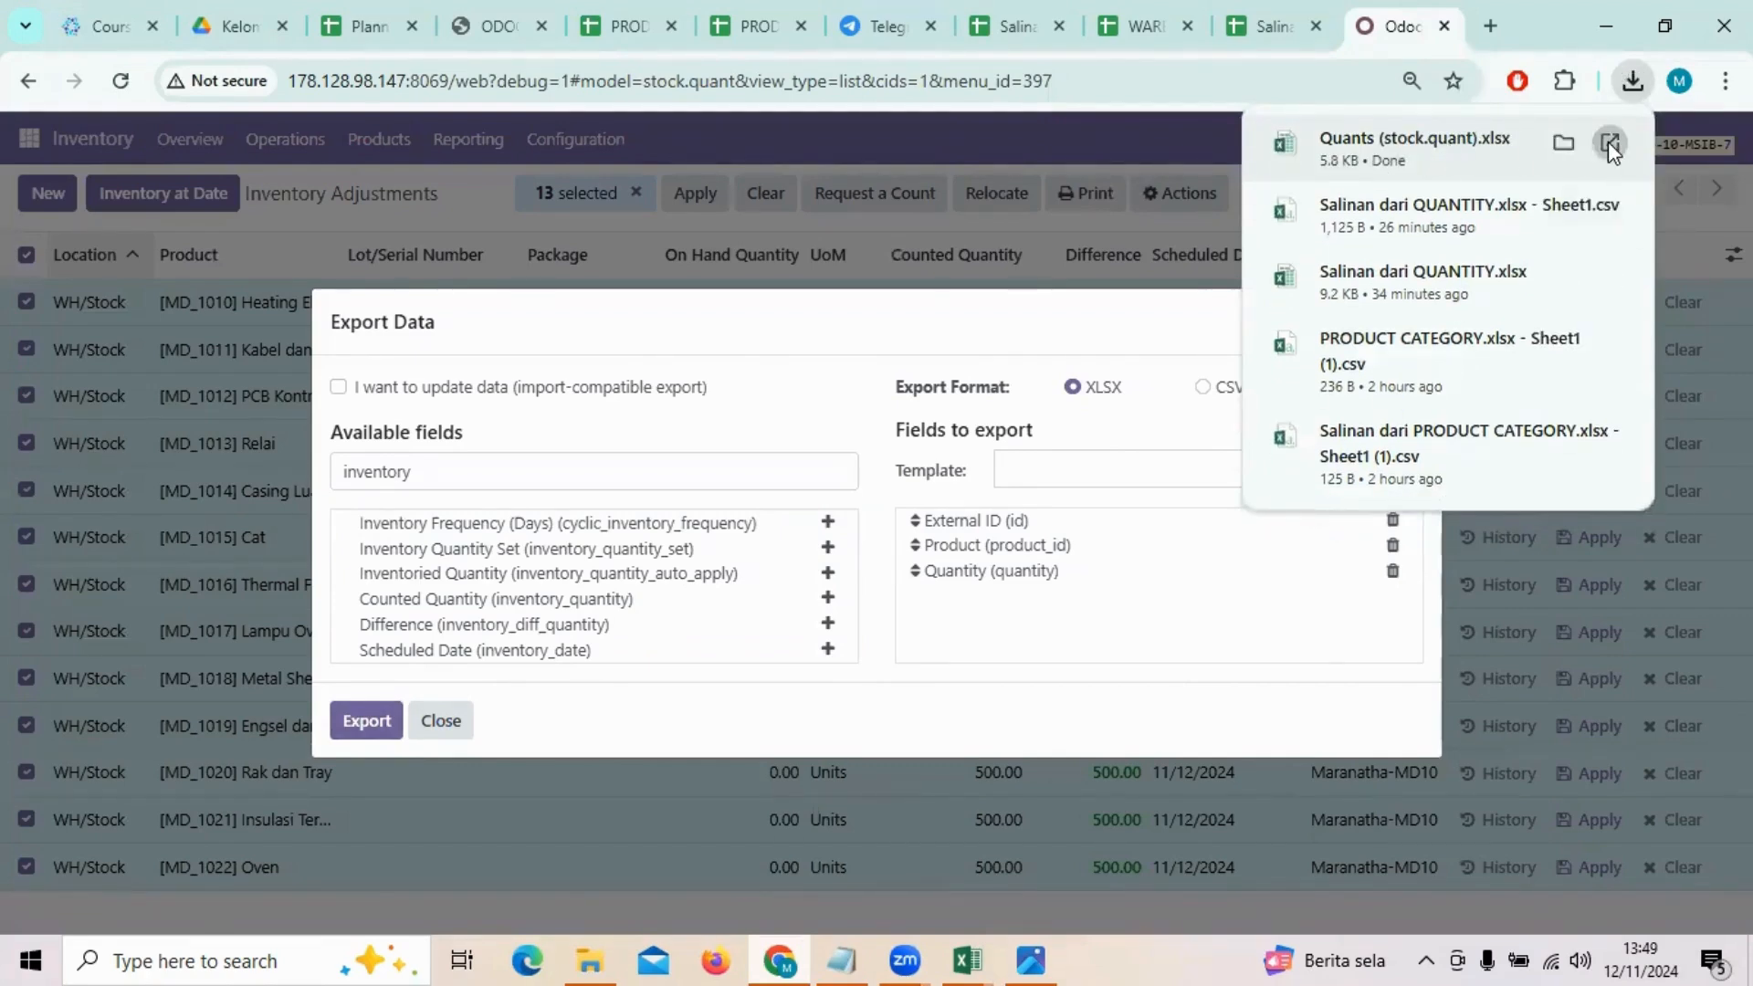
pyautogui.click(1607, 141)
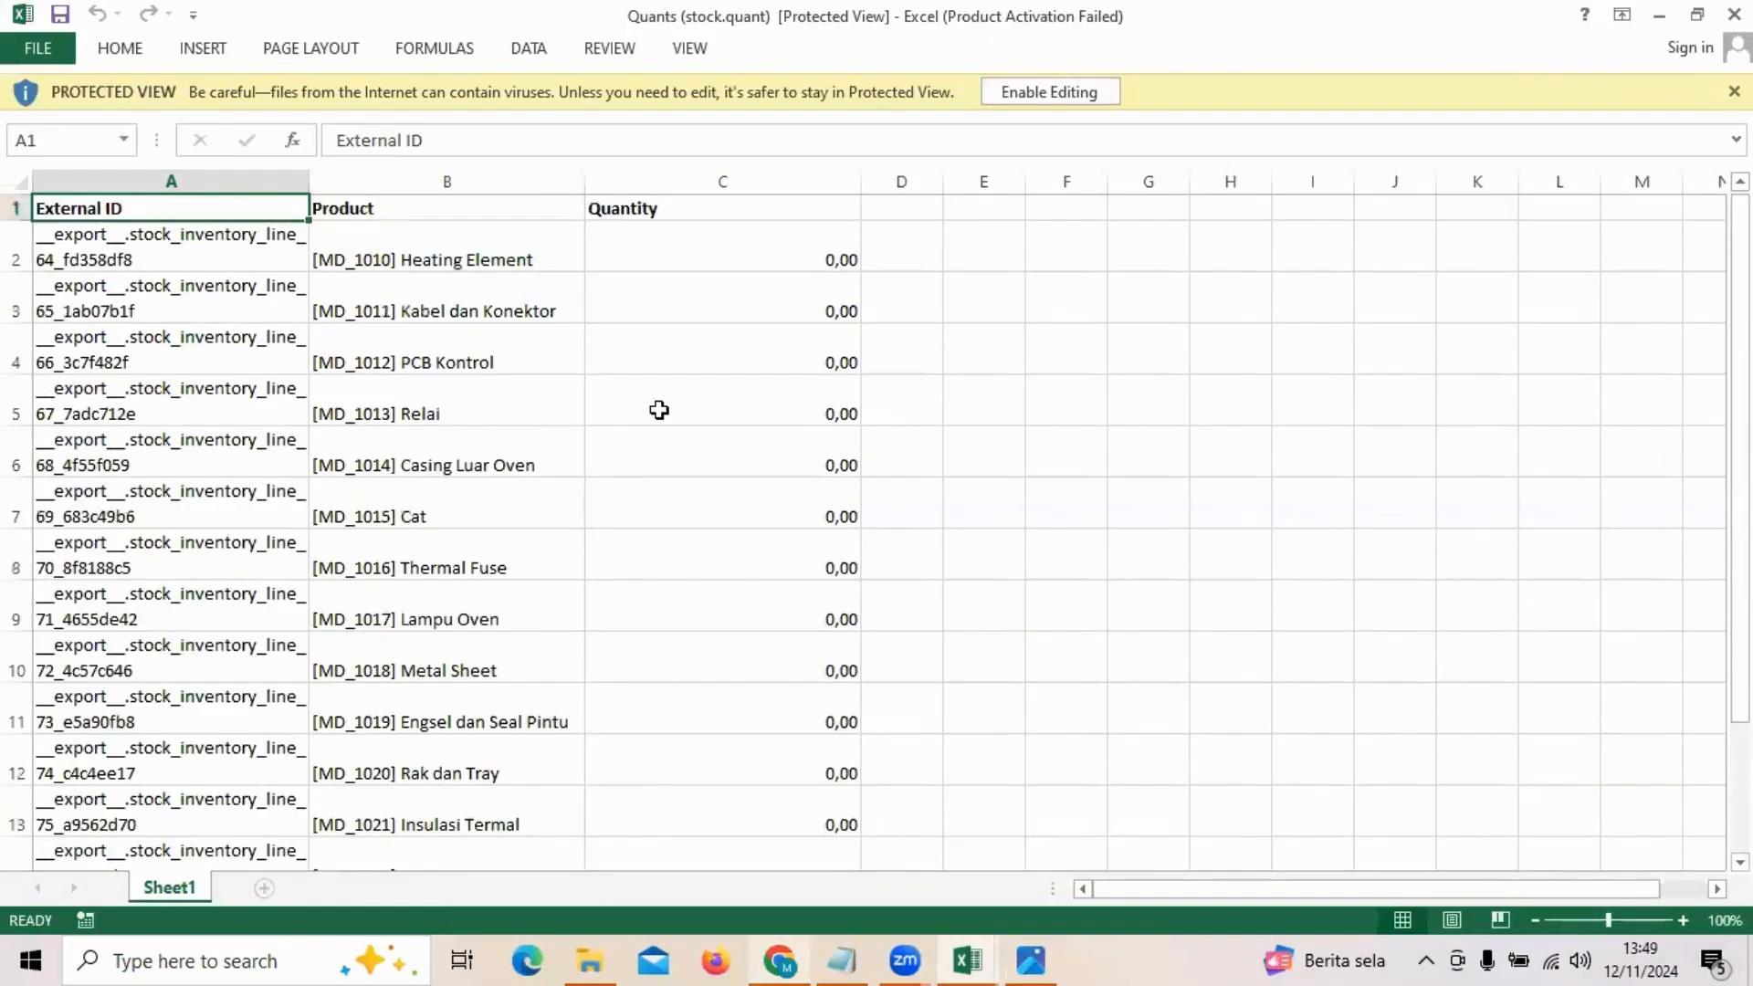
# Step: Examine the Quantity column for all products in the exported Quants (stock.quant) workbook
pyautogui.scroll(-4, 660, 410)
pyautogui.scroll(4, 659, 410)
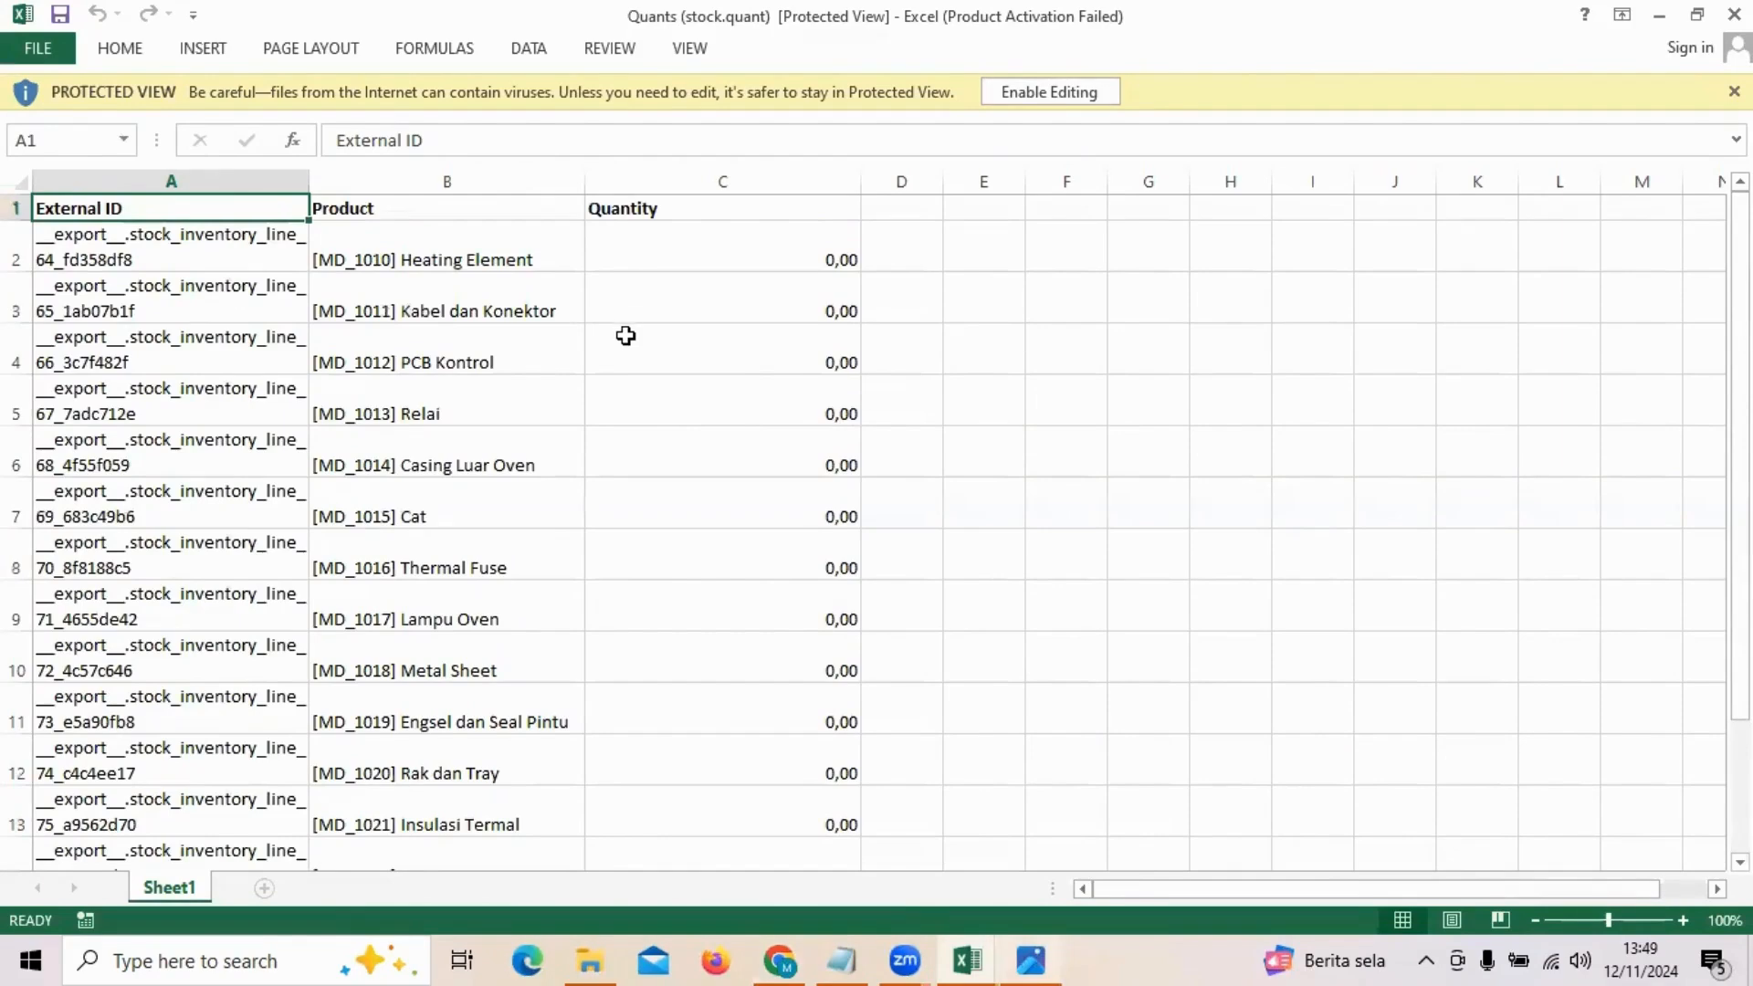
pyautogui.scroll(-4, 626, 313)
pyautogui.scroll(4, 626, 313)
pyautogui.moveTo(733, 243); pyautogui.dragTo(728, 478)
pyautogui.scroll(-3, 375, 387)
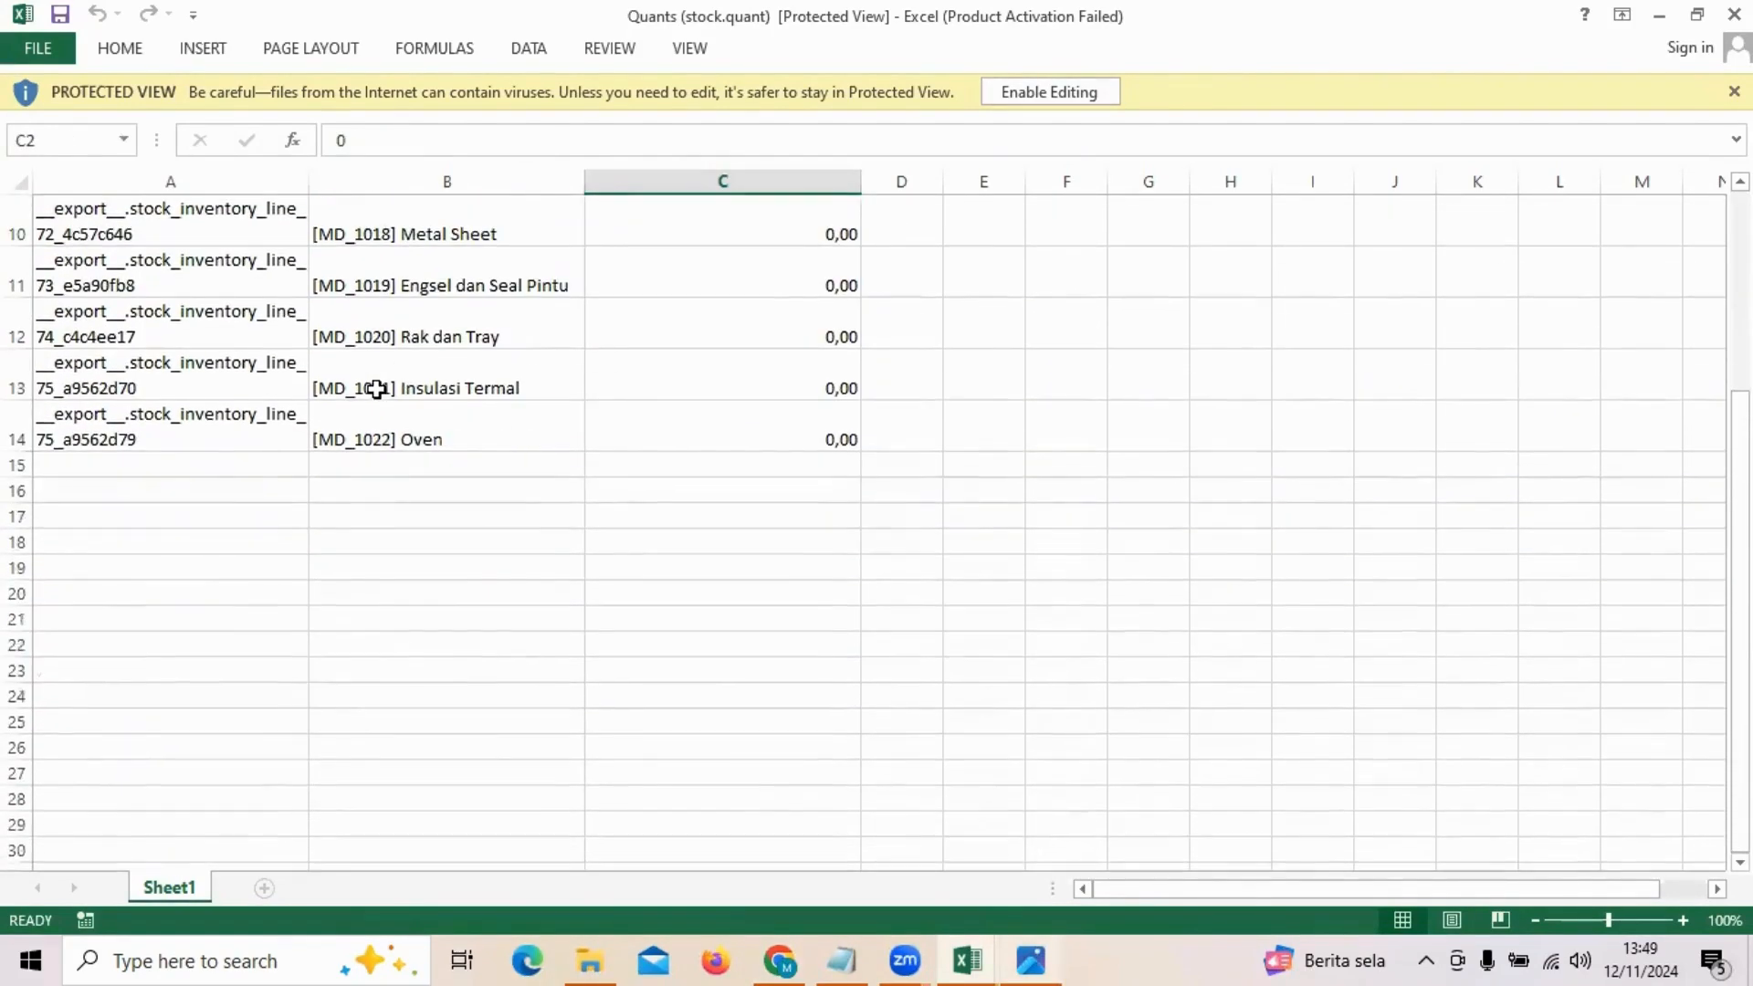
pyautogui.scroll(1, 501, 469)
pyautogui.moveTo(721, 584); pyautogui.dragTo(728, 337)
pyautogui.scroll(2, 610, 290)
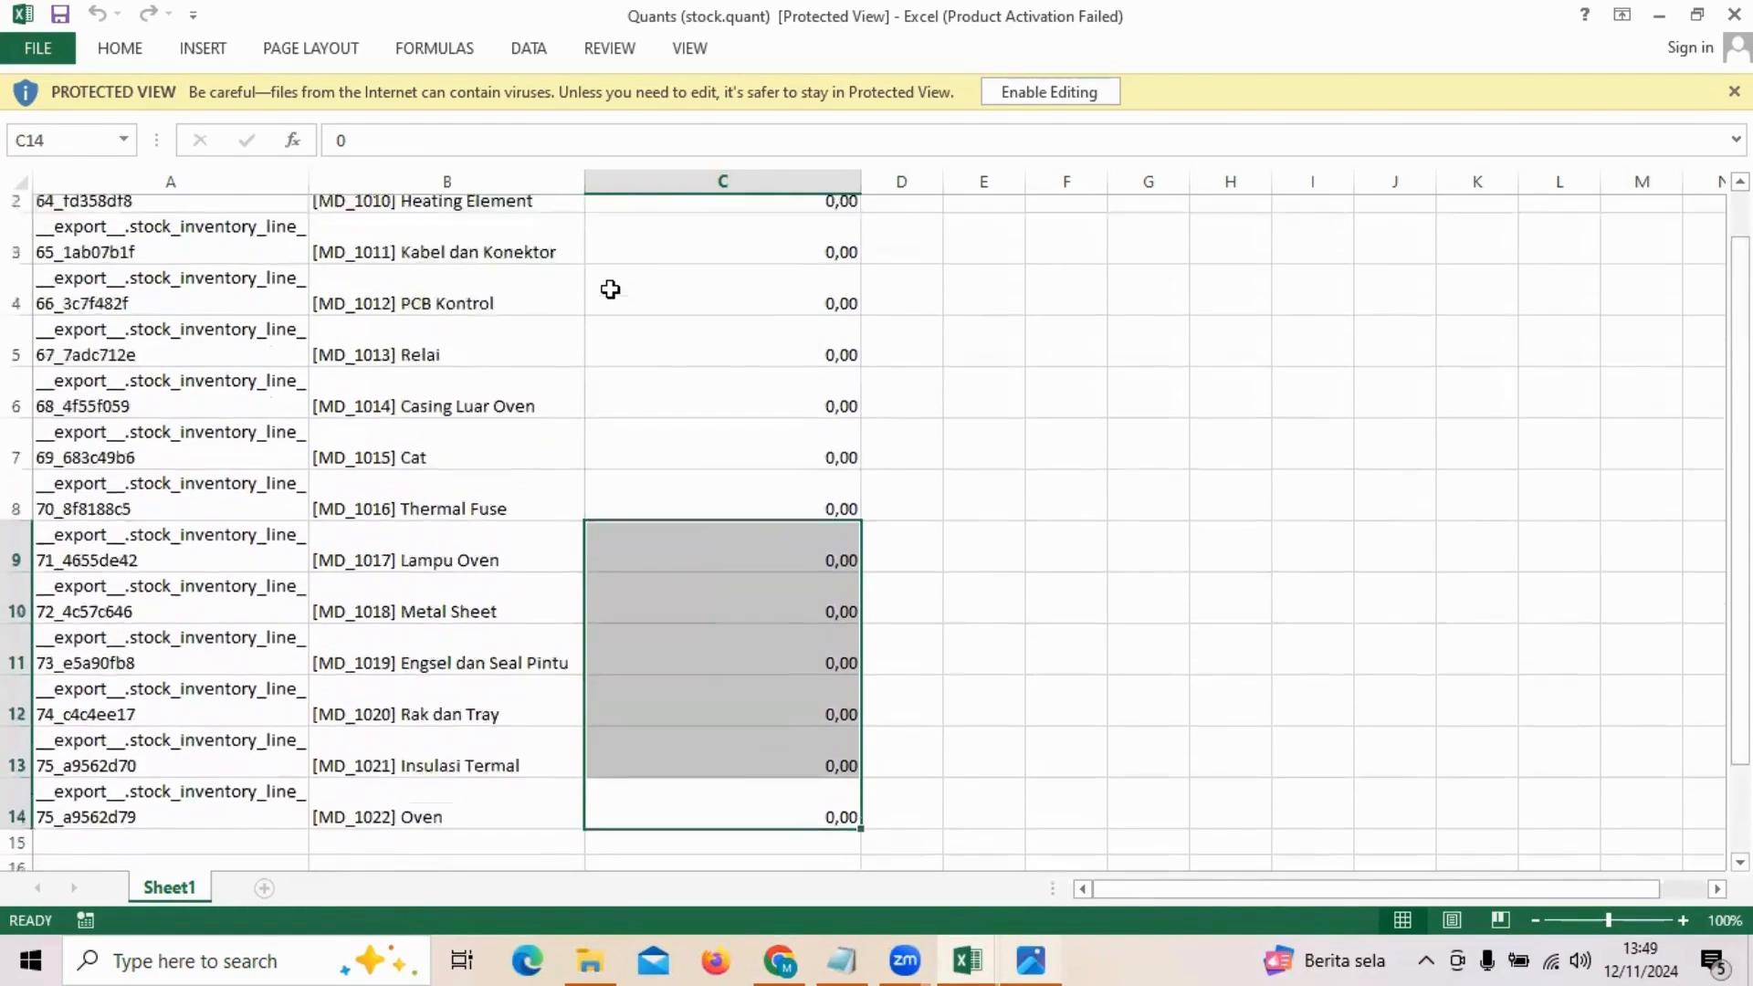
pyautogui.scroll(1, 610, 290)
pyautogui.moveTo(689, 259); pyautogui.dragTo(673, 611)
pyautogui.click(696, 431)
# Step: Examine the Counted Quantity column in the Salinan dari QUANTITY workbook for comparison and return to the Quants (stock.quant) workbook
pyautogui.click(977, 957)
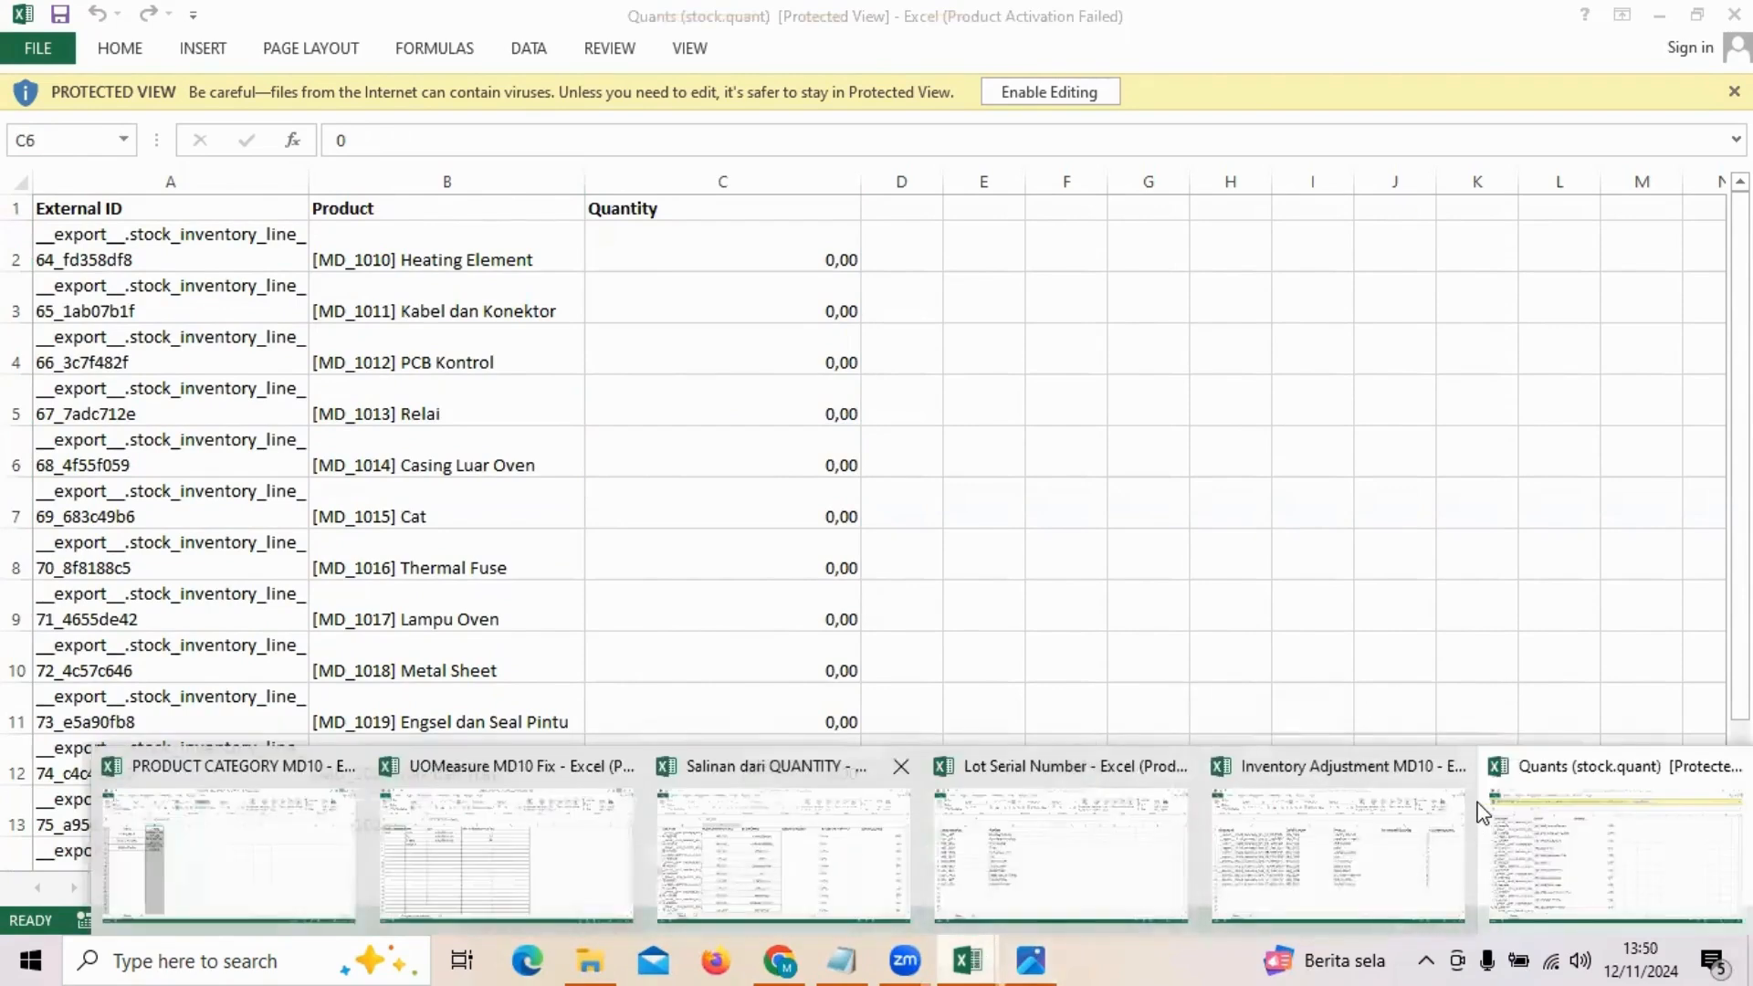
pyautogui.click(783, 849)
pyautogui.click(1152, 383)
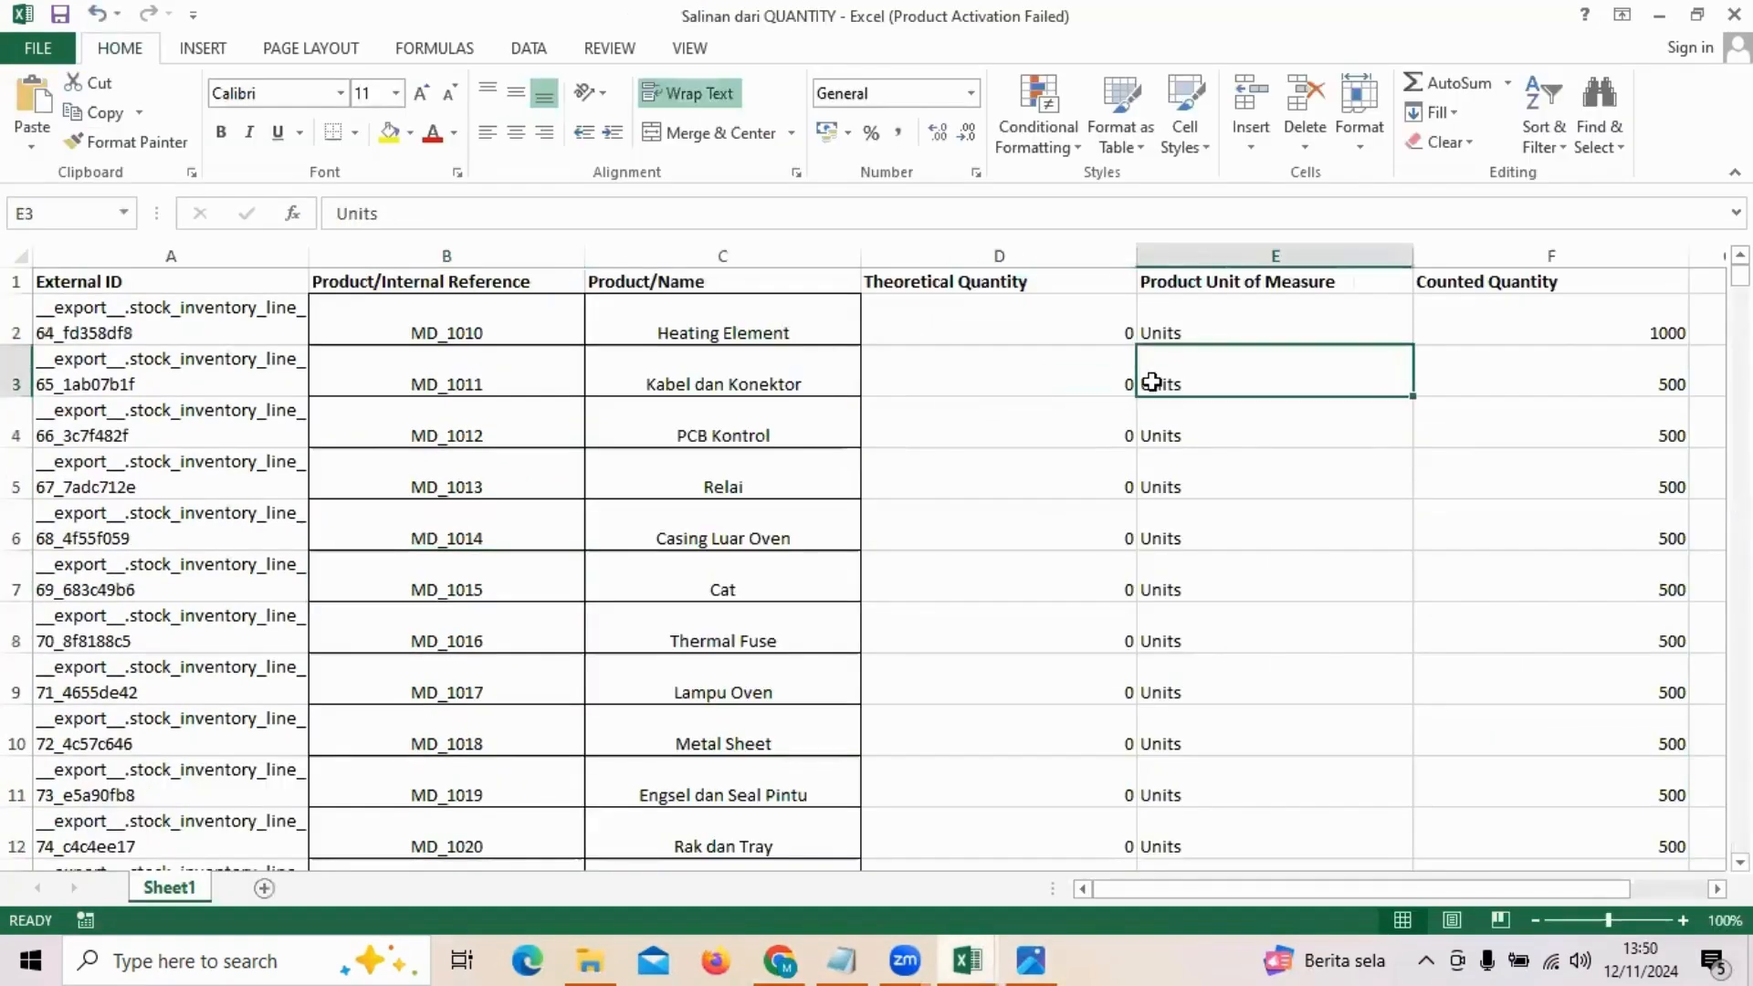
pyautogui.scroll(-7, 1152, 382)
pyautogui.scroll(7, 1152, 382)
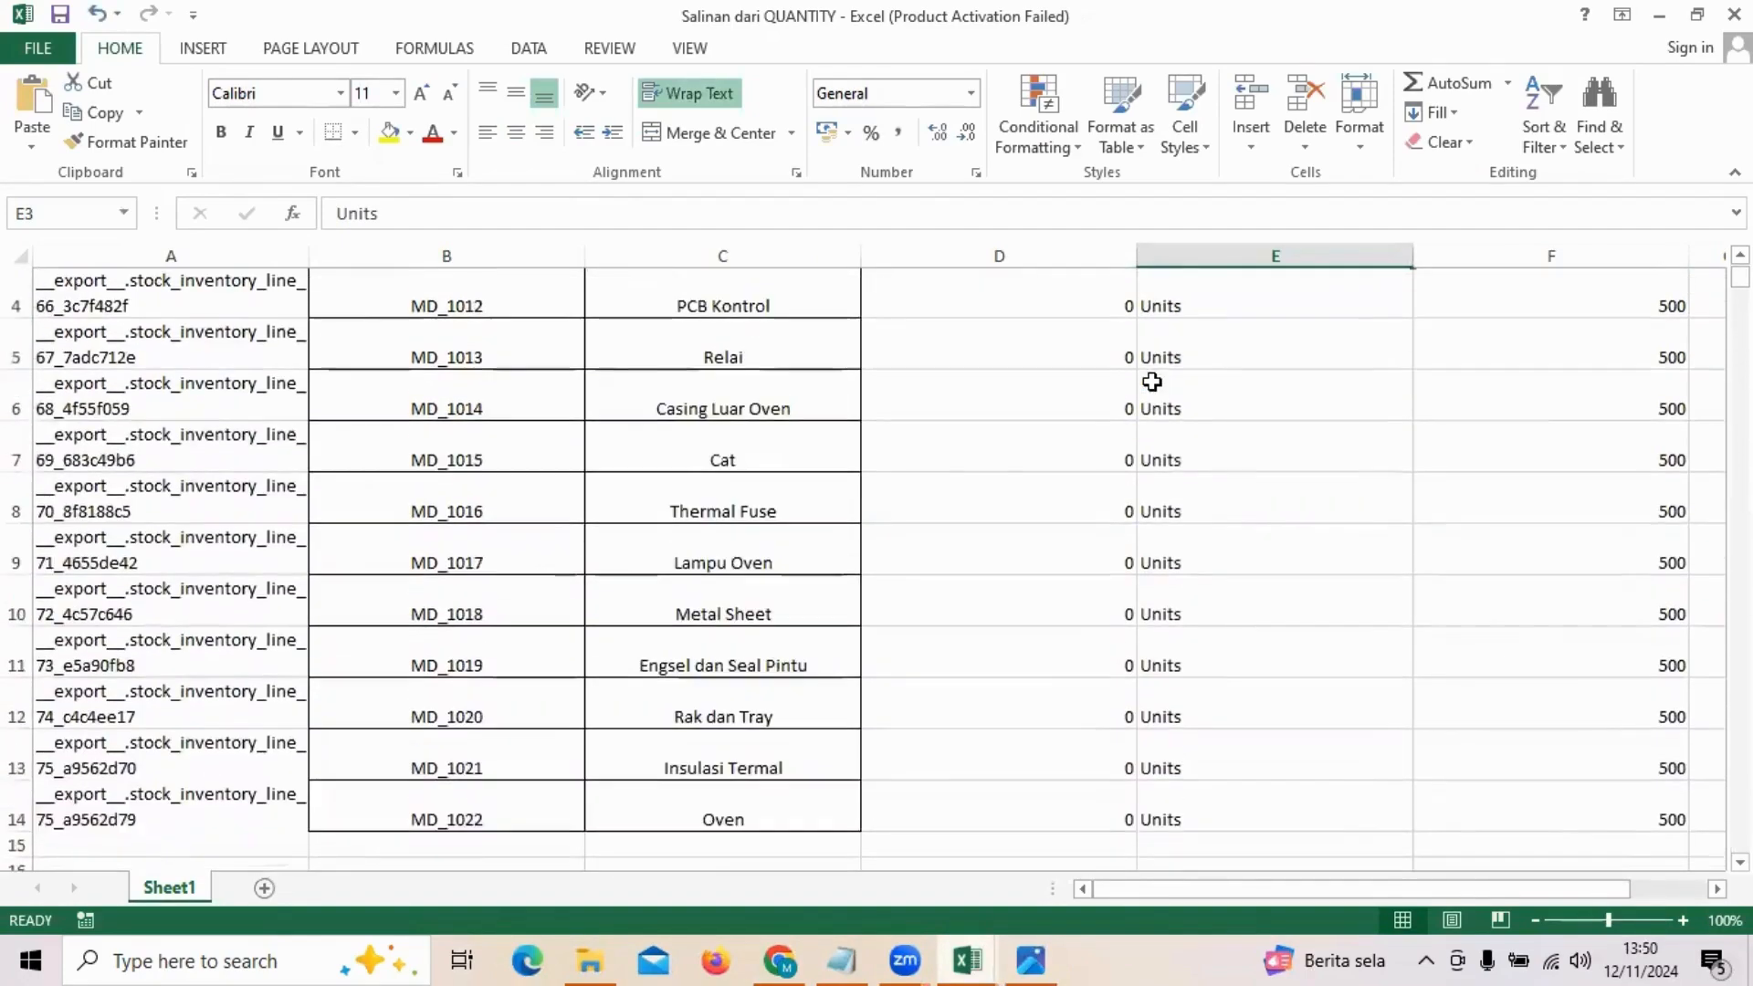
pyautogui.moveTo(1576, 365); pyautogui.dragTo(1609, 771)
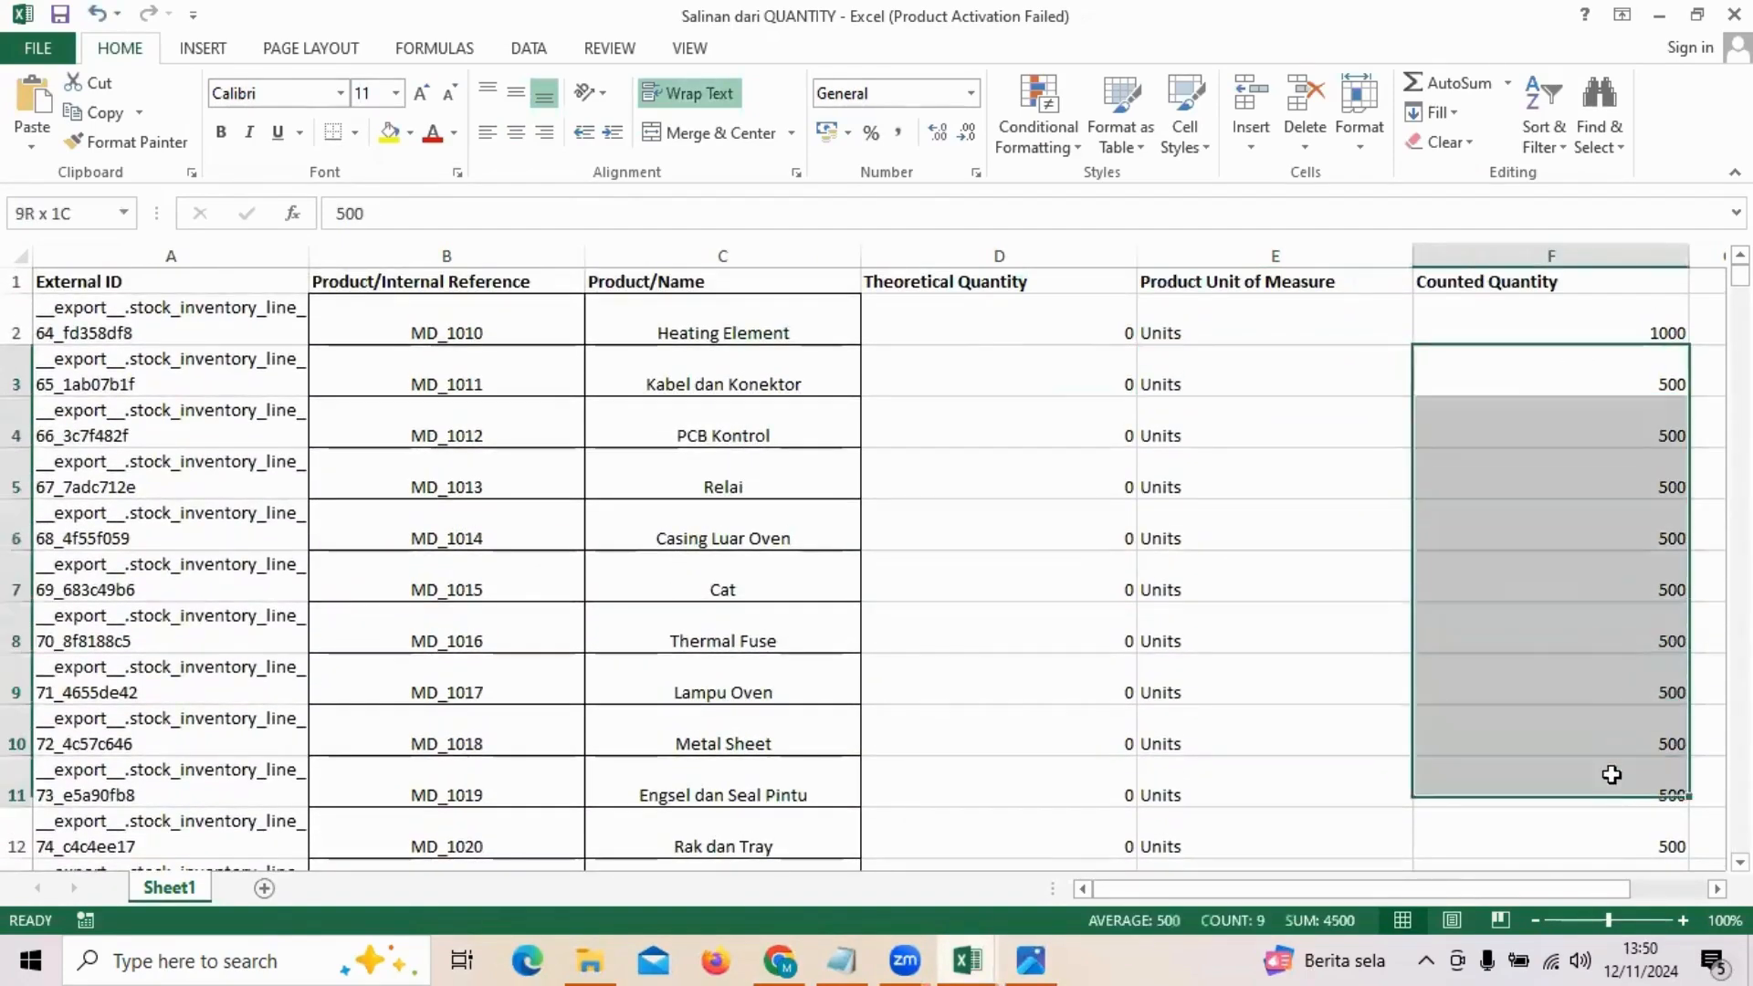
pyautogui.scroll(-2, 1609, 745)
pyautogui.scroll(2, 1635, 402)
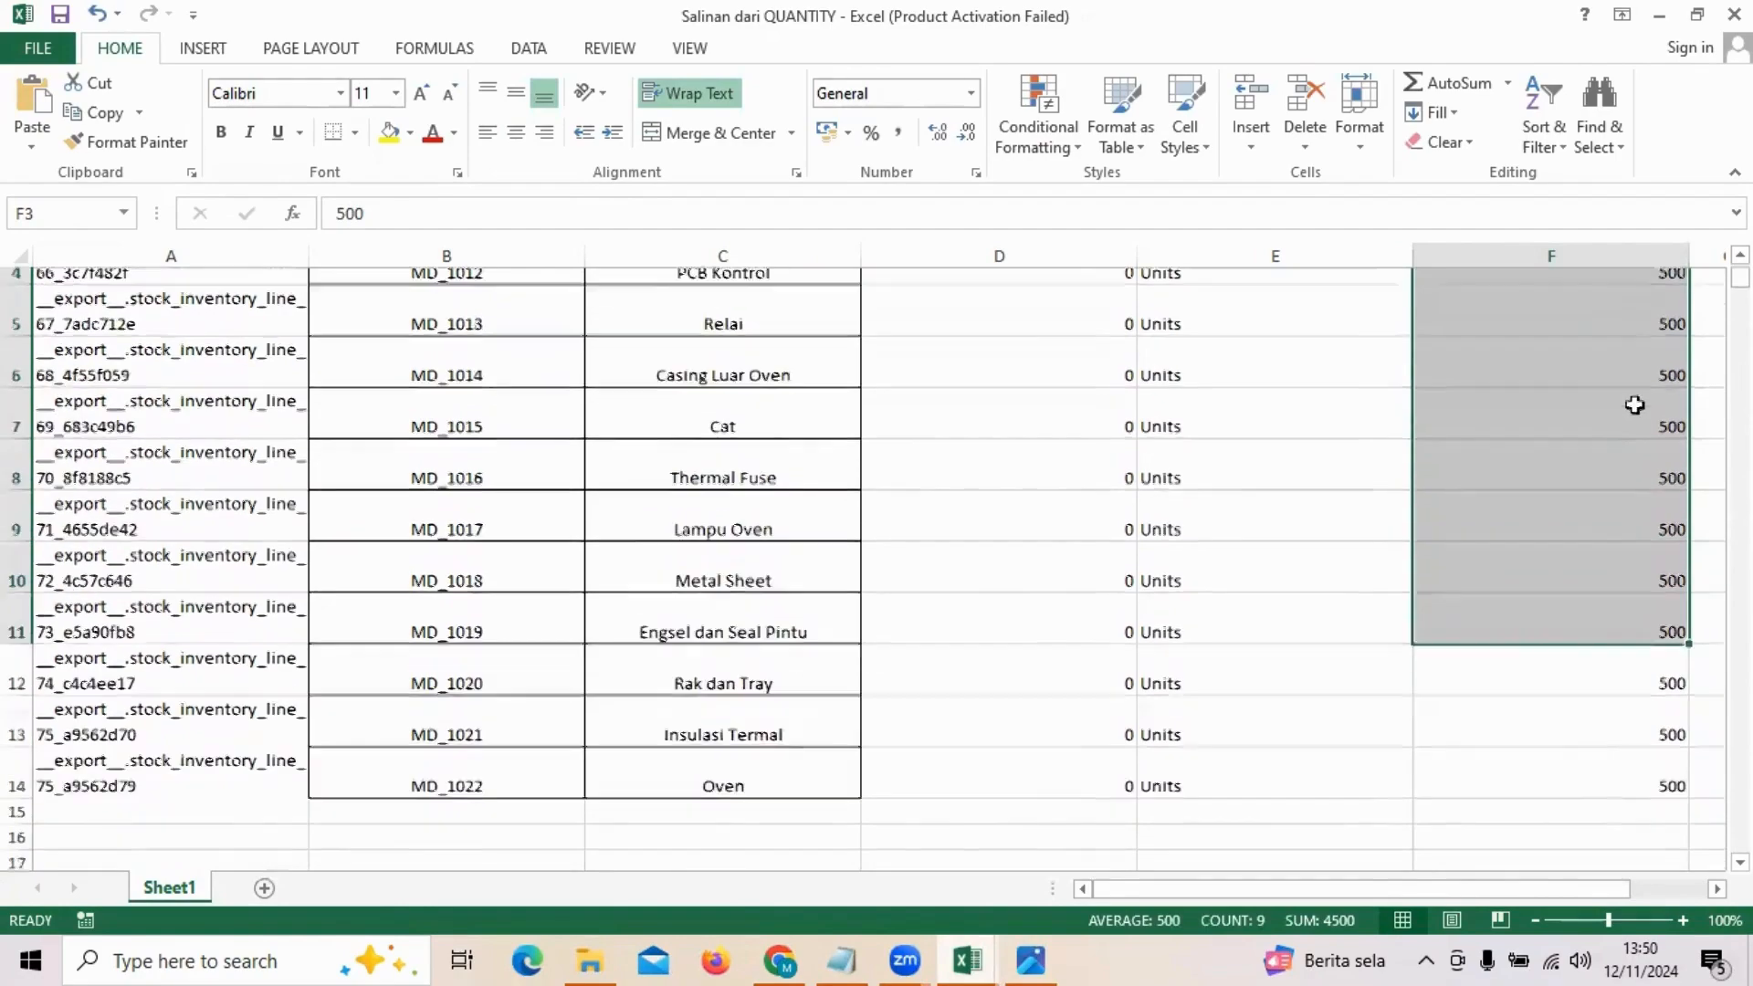
pyautogui.scroll(-2, 1643, 626)
pyautogui.scroll(2, 1635, 654)
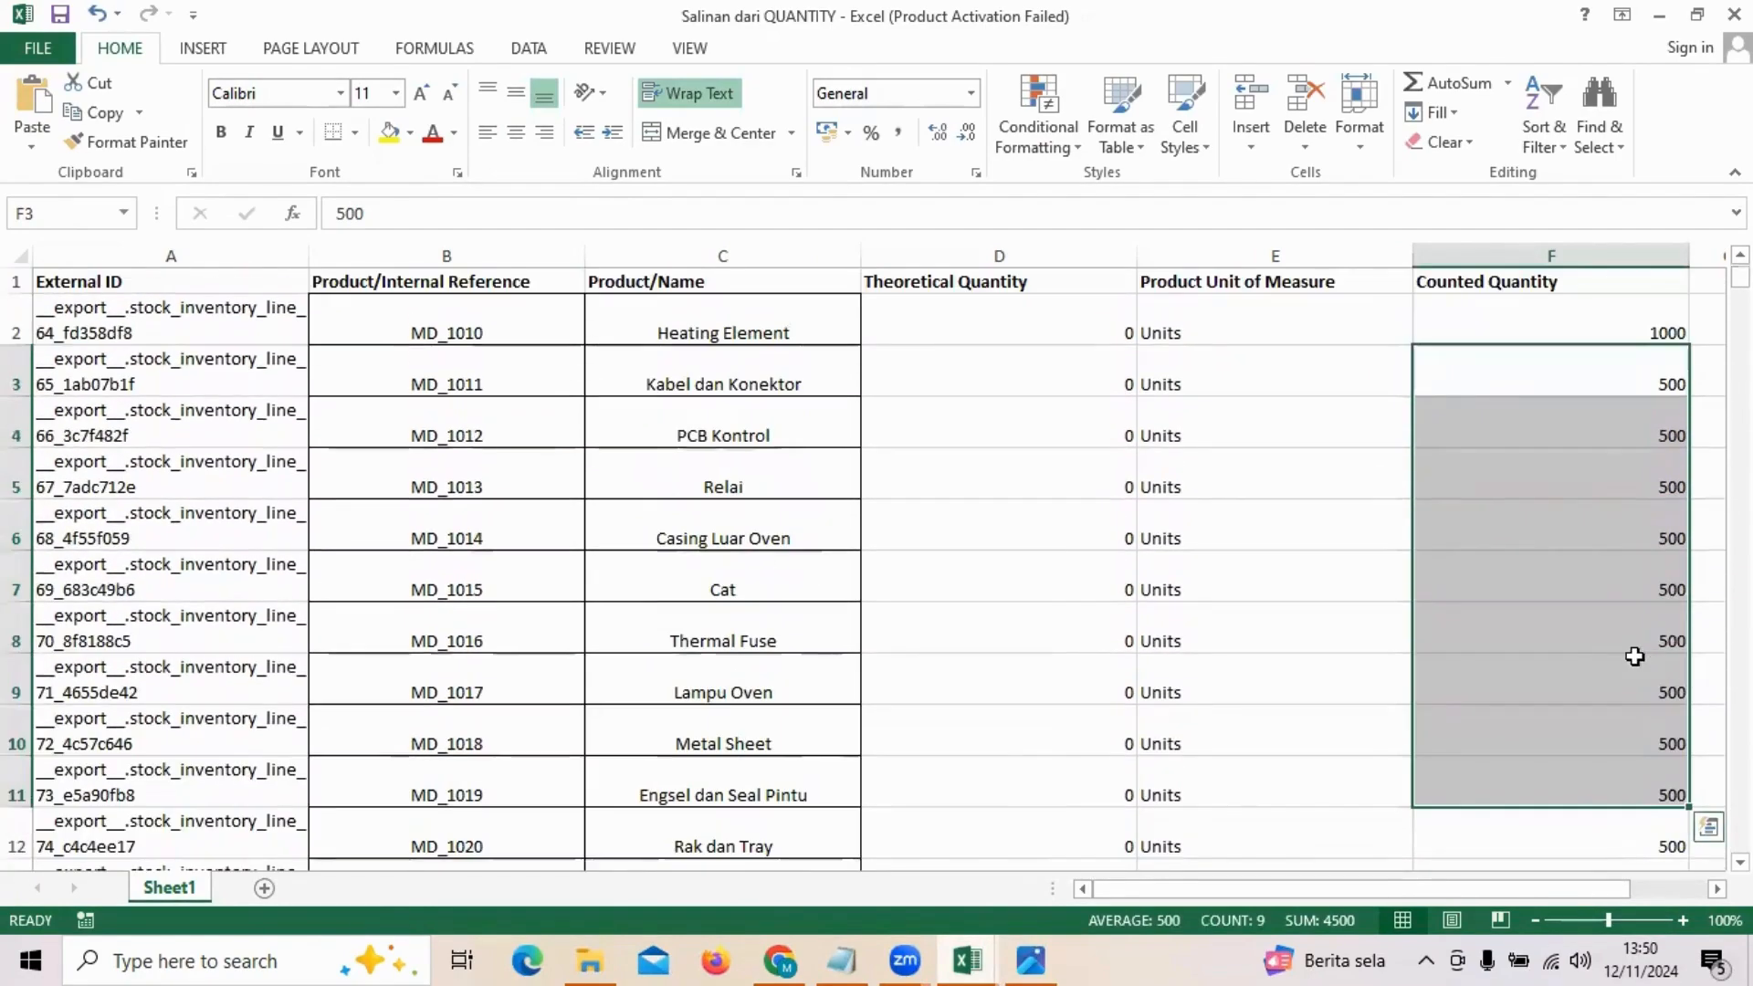
pyautogui.click(967, 960)
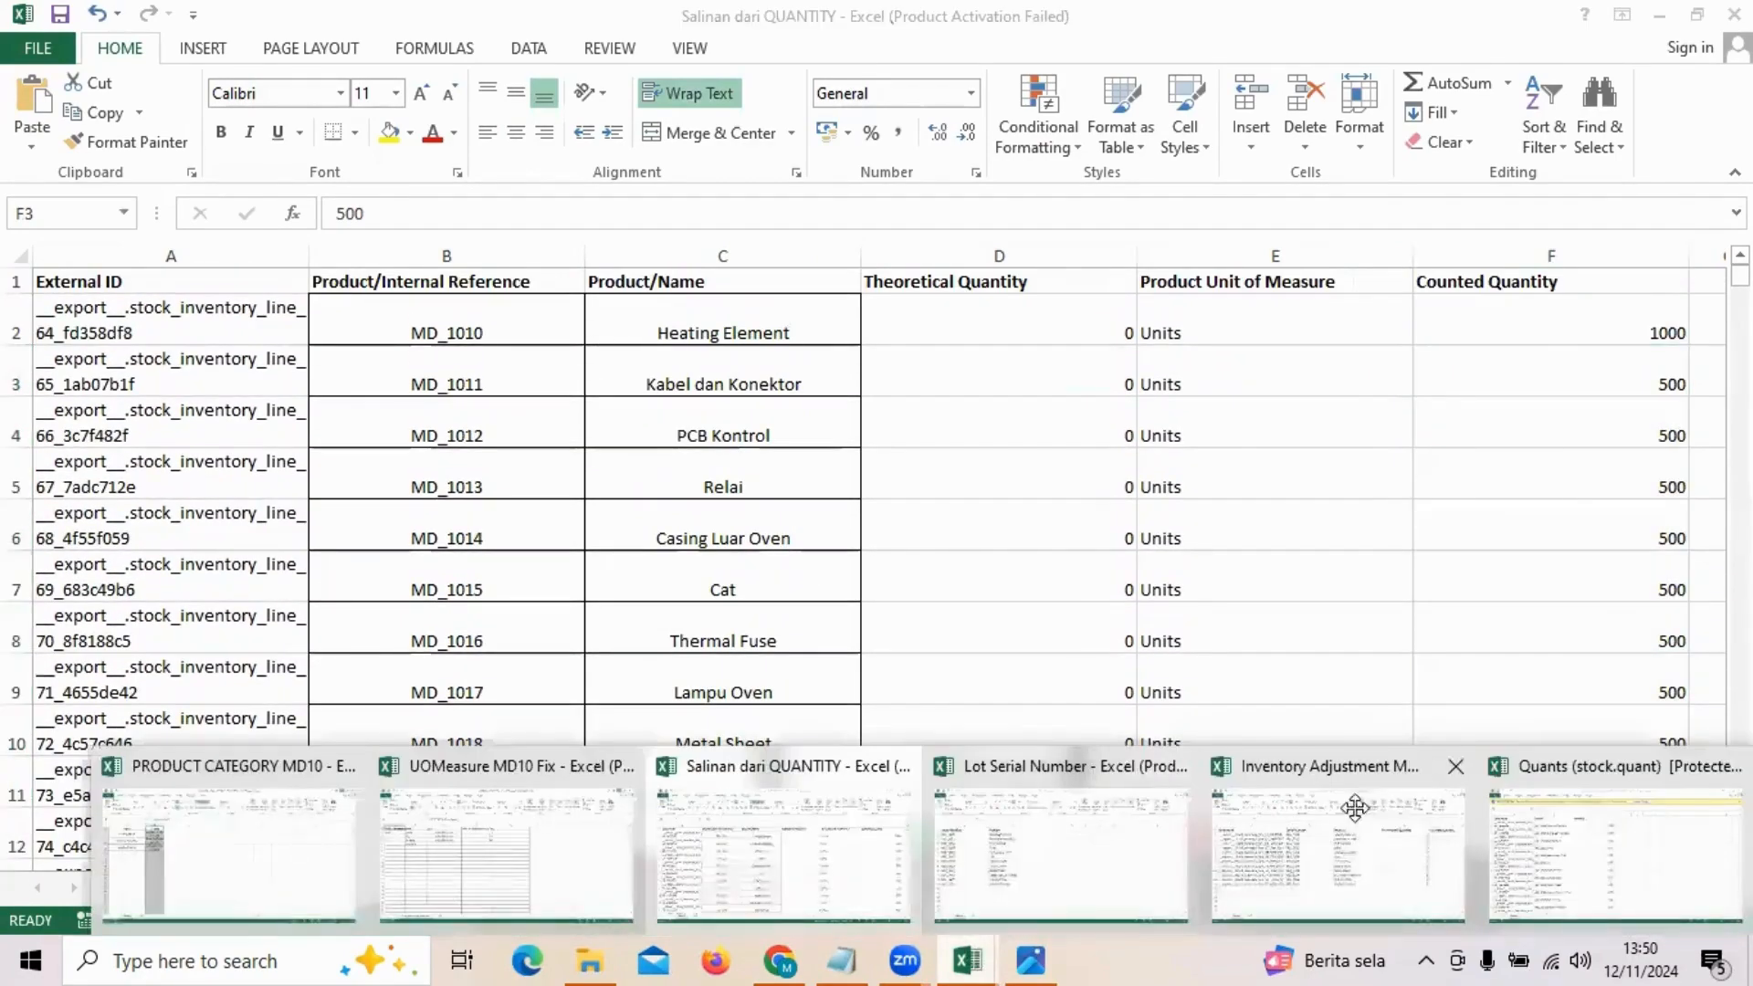
pyautogui.click(1543, 810)
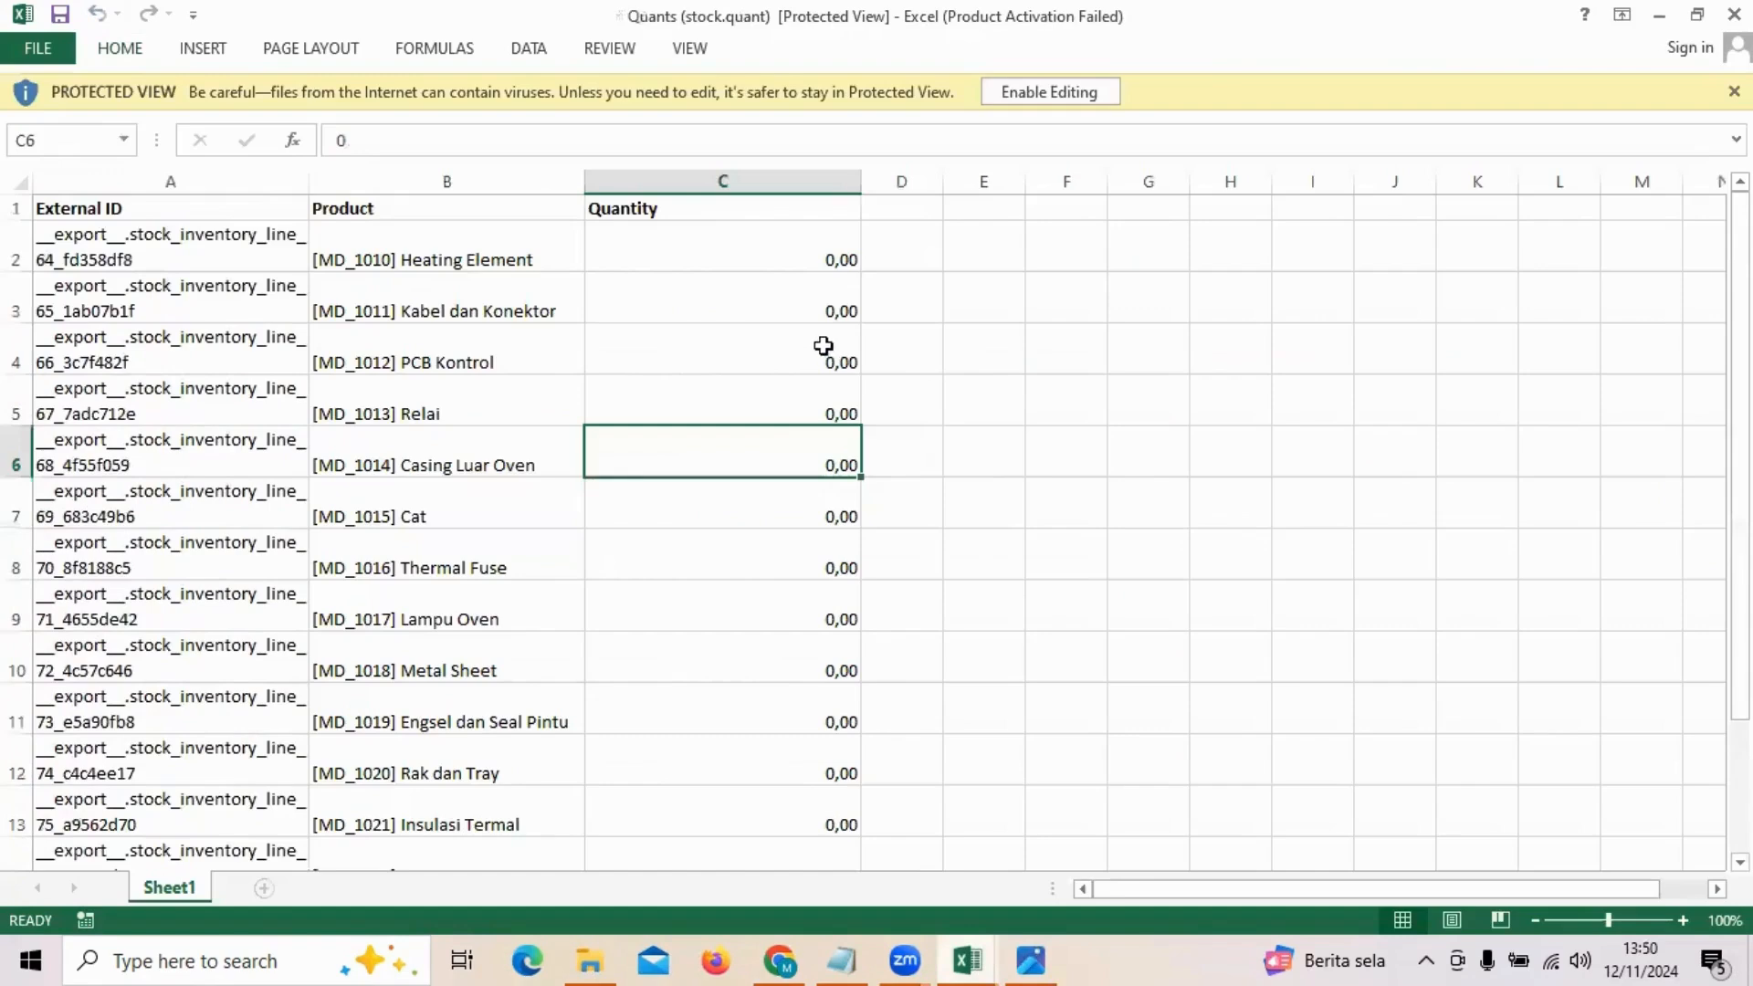
# Step: Compare the Quantity column of the Quants (stock.quant) workbook with the Counted Quantity column in the Salinan dari QUANTITY workbook
pyautogui.scroll(-2, 824, 346)
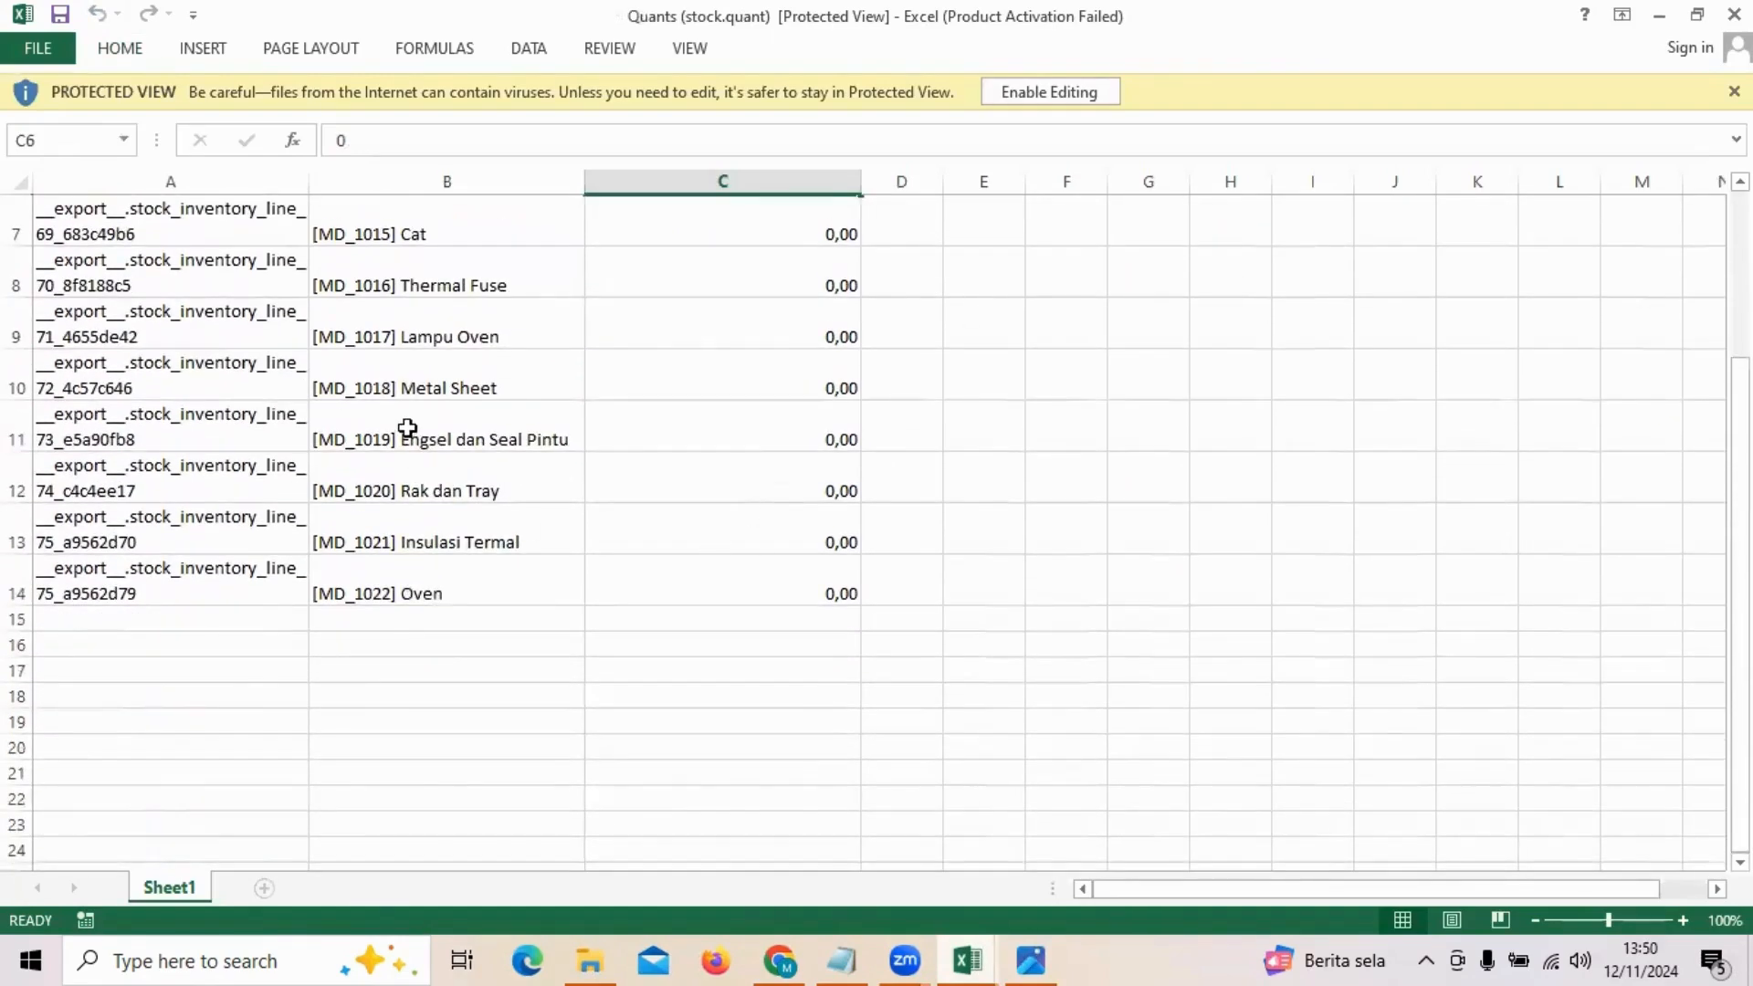
pyautogui.scroll(2, 407, 428)
pyautogui.click(746, 279)
pyautogui.click(736, 248)
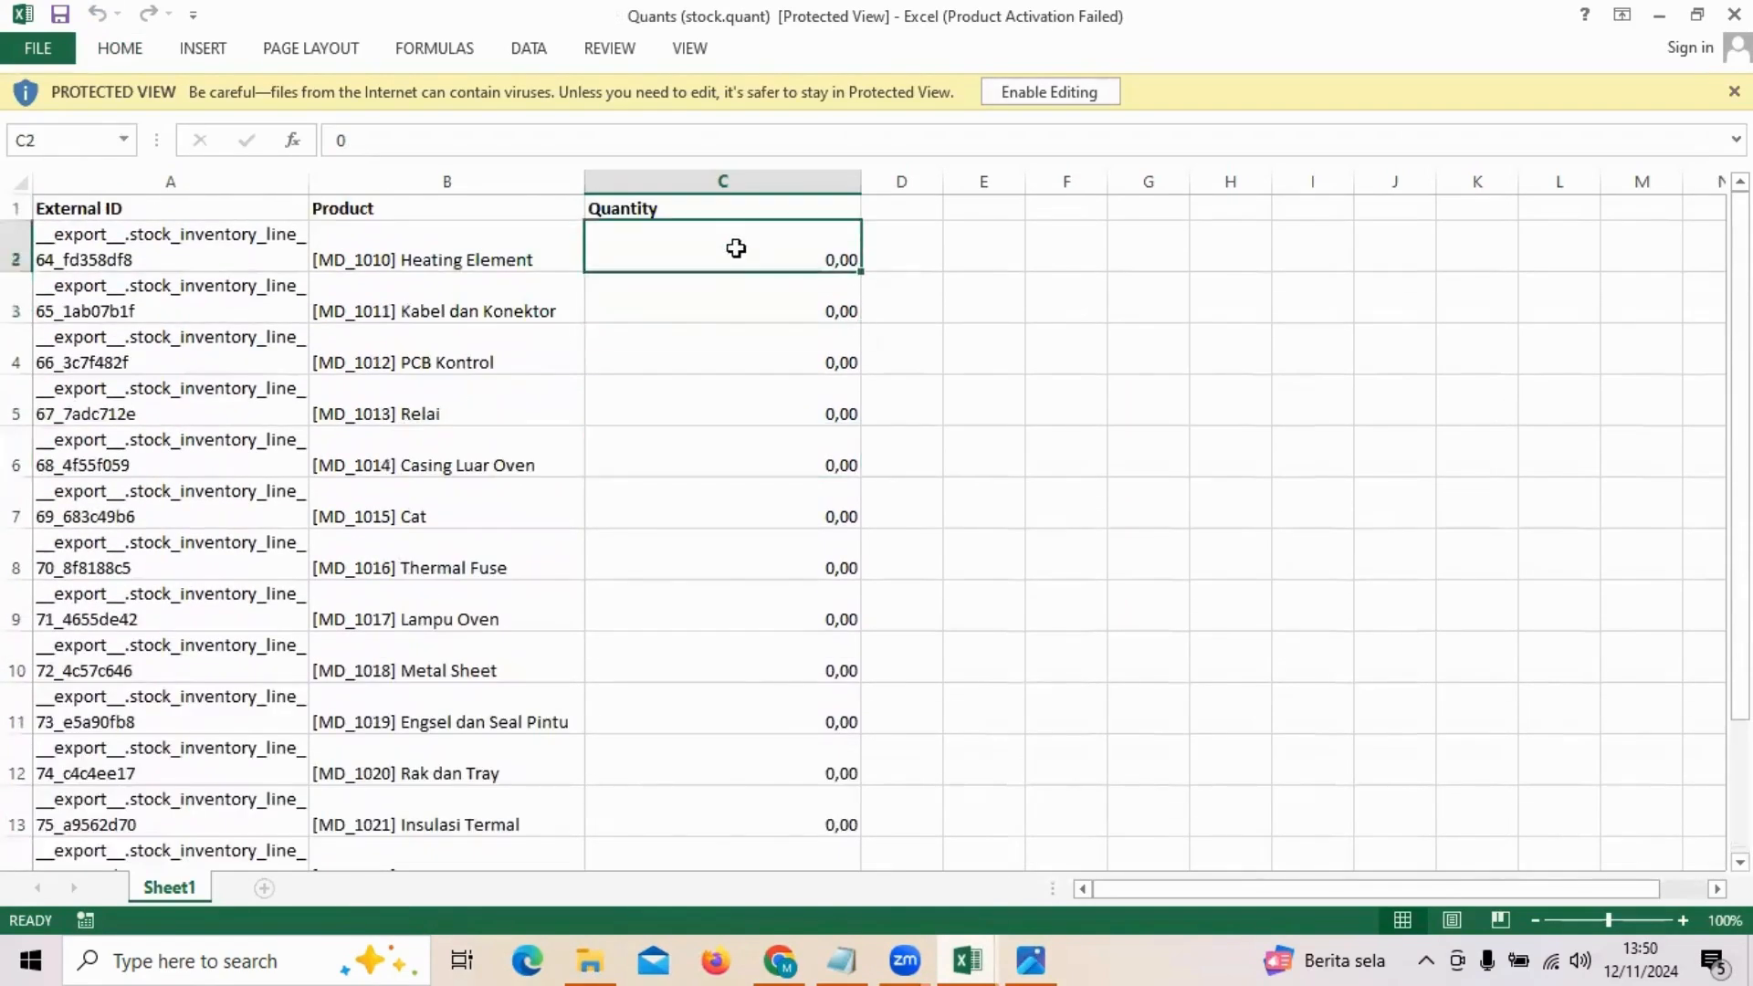
pyautogui.scroll(-1, 736, 247)
pyautogui.scroll(1, 736, 248)
pyautogui.hotkey('alt', 'Tab')
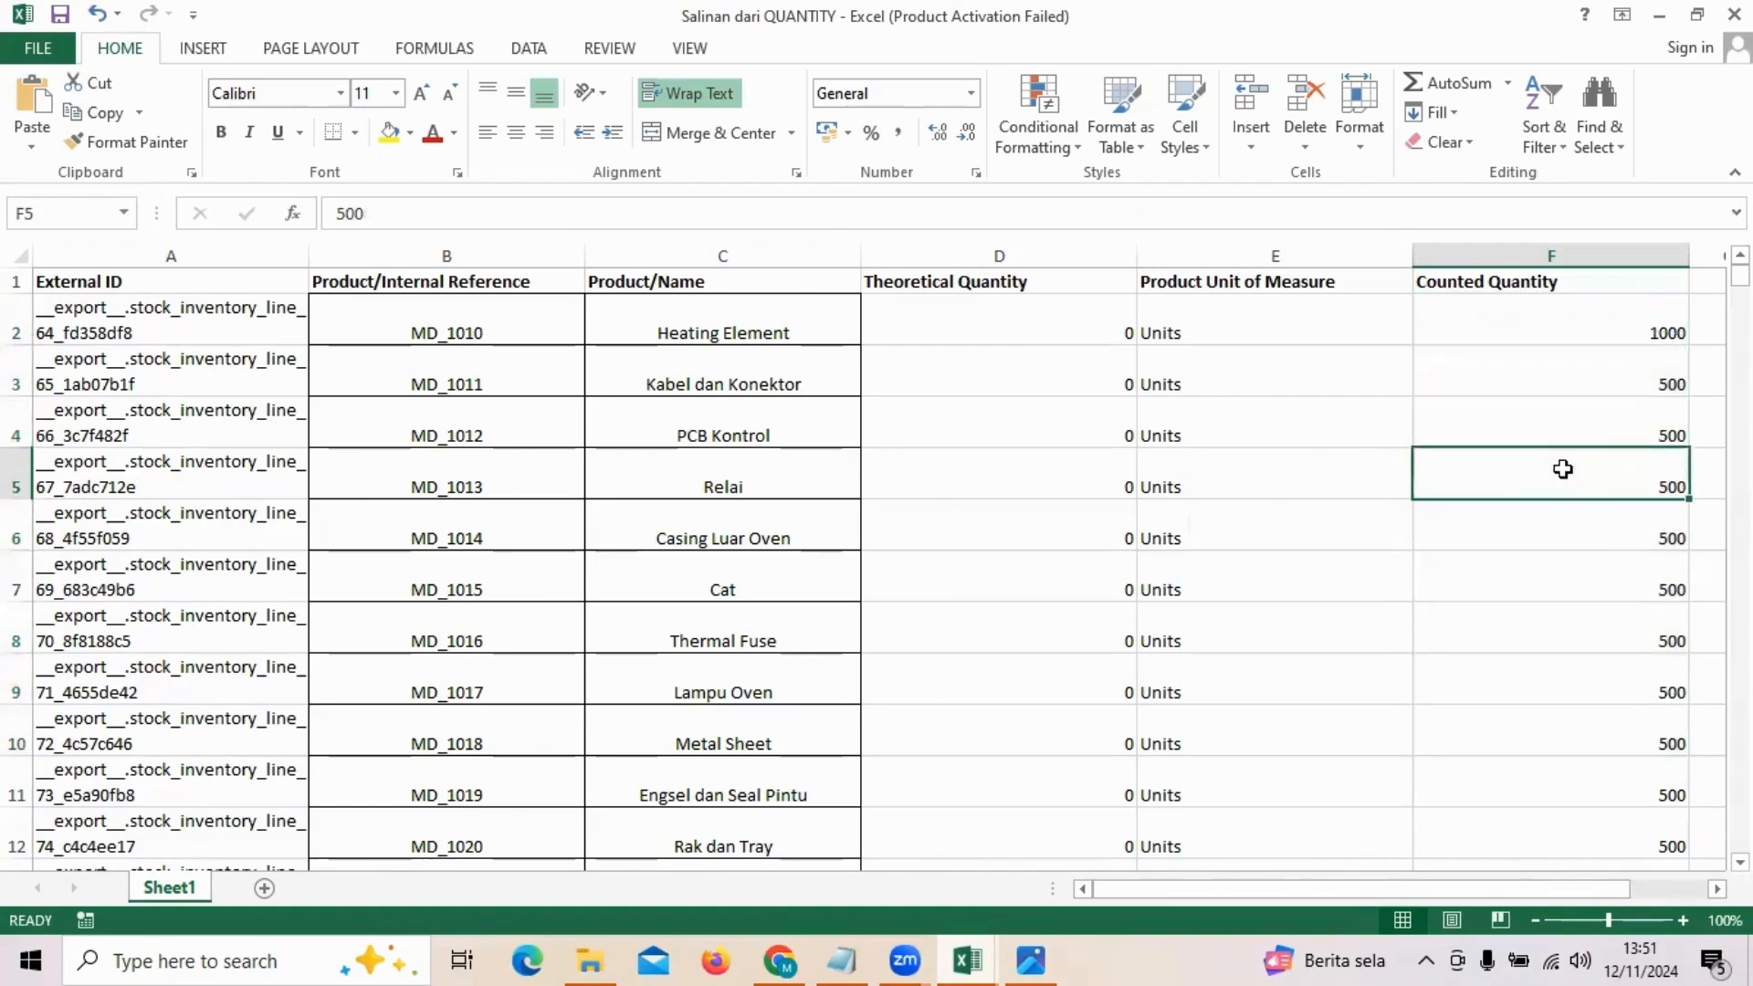
pyautogui.moveTo(967, 958)
pyautogui.click(1565, 830)
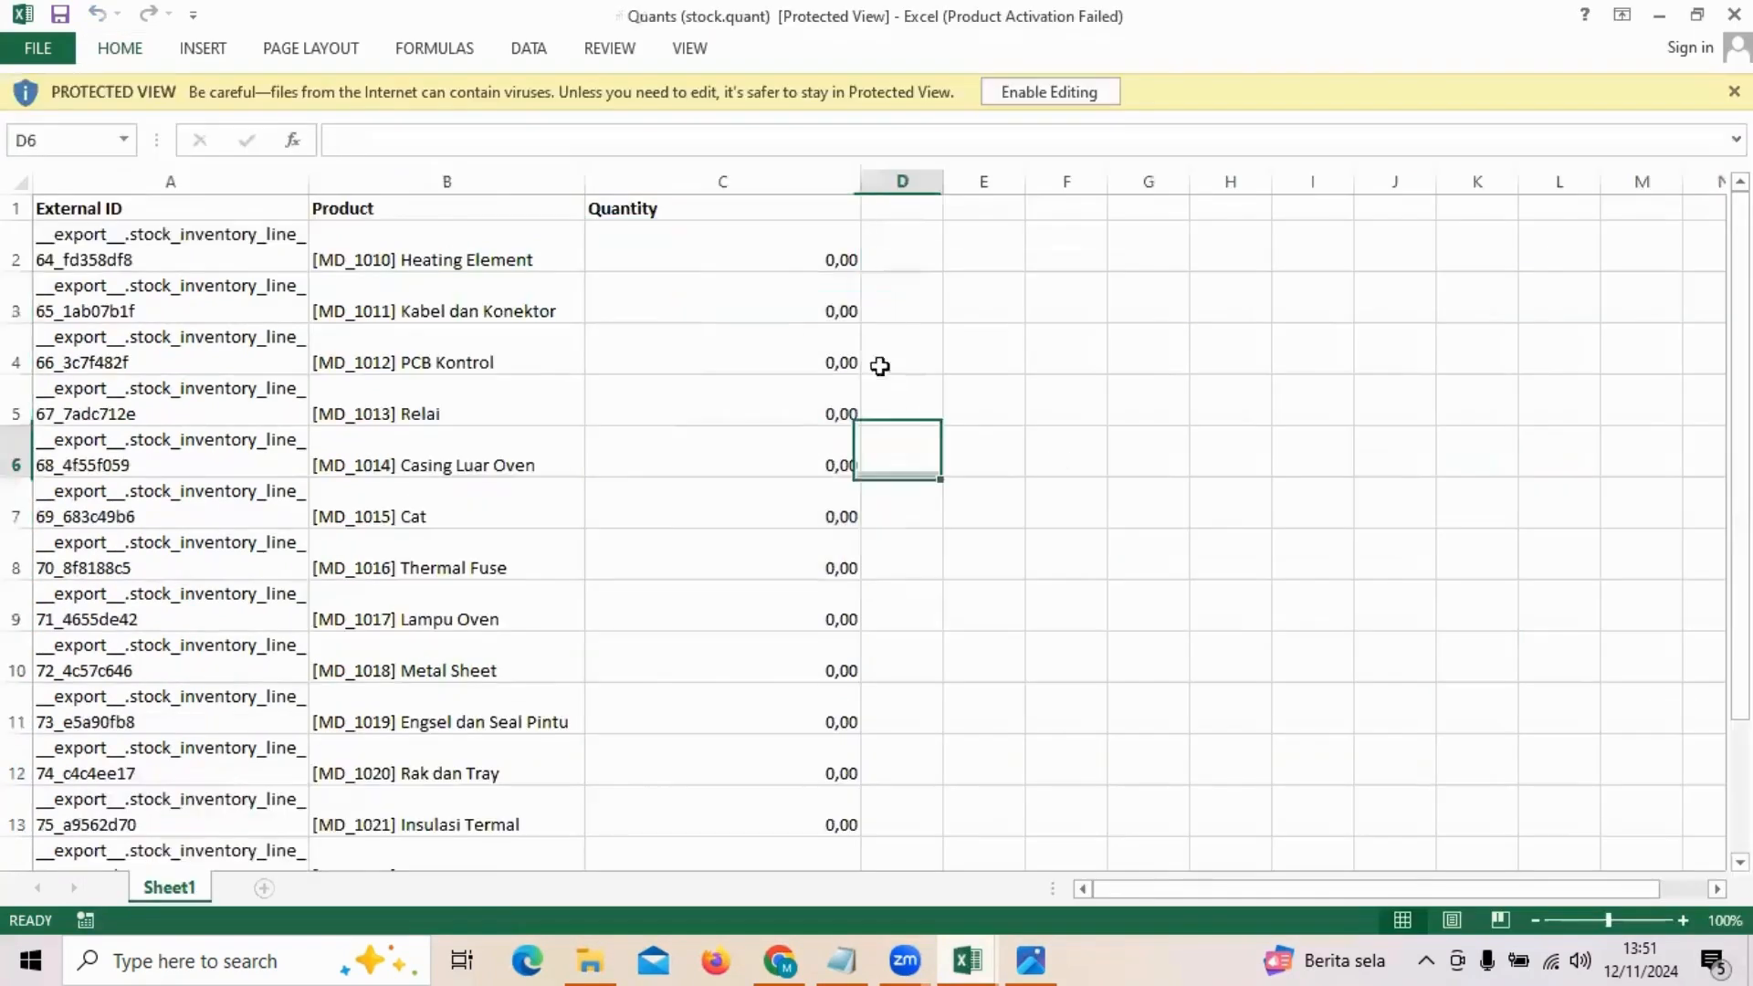
# Step: Copy the Quantity values of all products, cells C2 to C14, in the Quants (stock.quant) workbook
pyautogui.moveTo(775, 262); pyautogui.dragTo(783, 605)
pyautogui.scroll(-3, 587, 540)
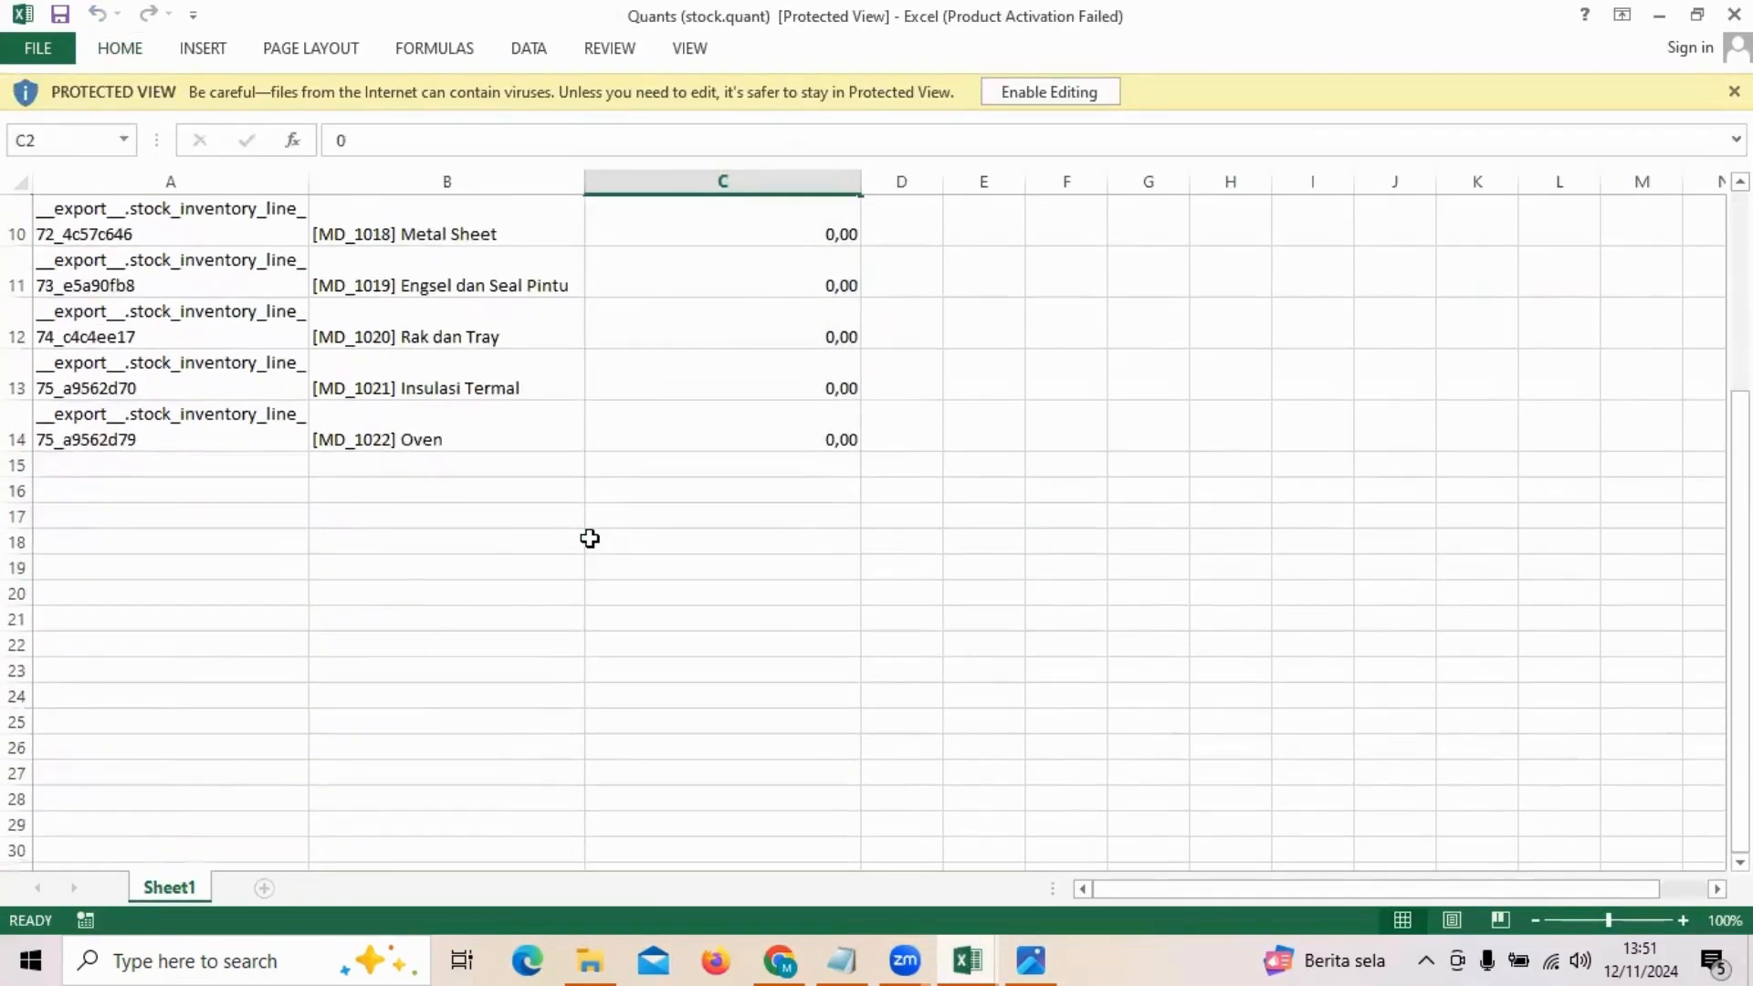
pyautogui.scroll(1, 587, 540)
pyautogui.moveTo(684, 560); pyautogui.dragTo(758, 256)
pyautogui.hotkey('ctrl', 'c')
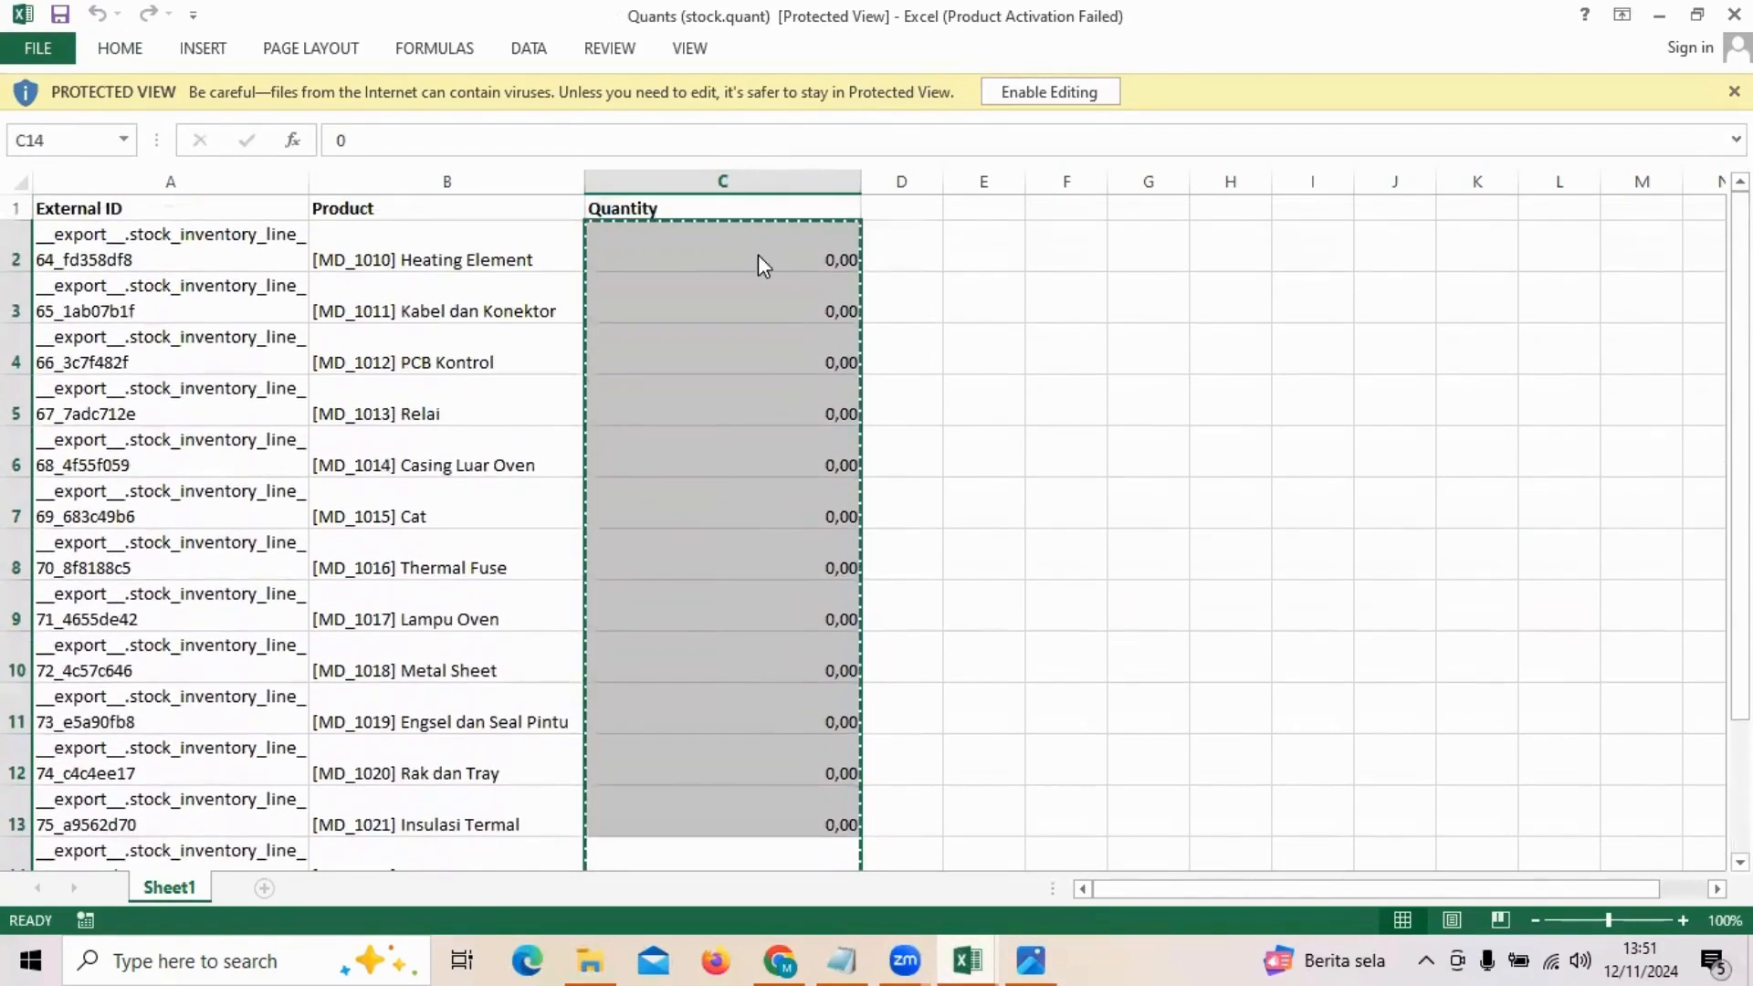
# Step: Paste the copied quantities over the Counted Quantity values in F2 to F14 of Salinan dari QUANTITY and check the filled column
pyautogui.click(967, 959)
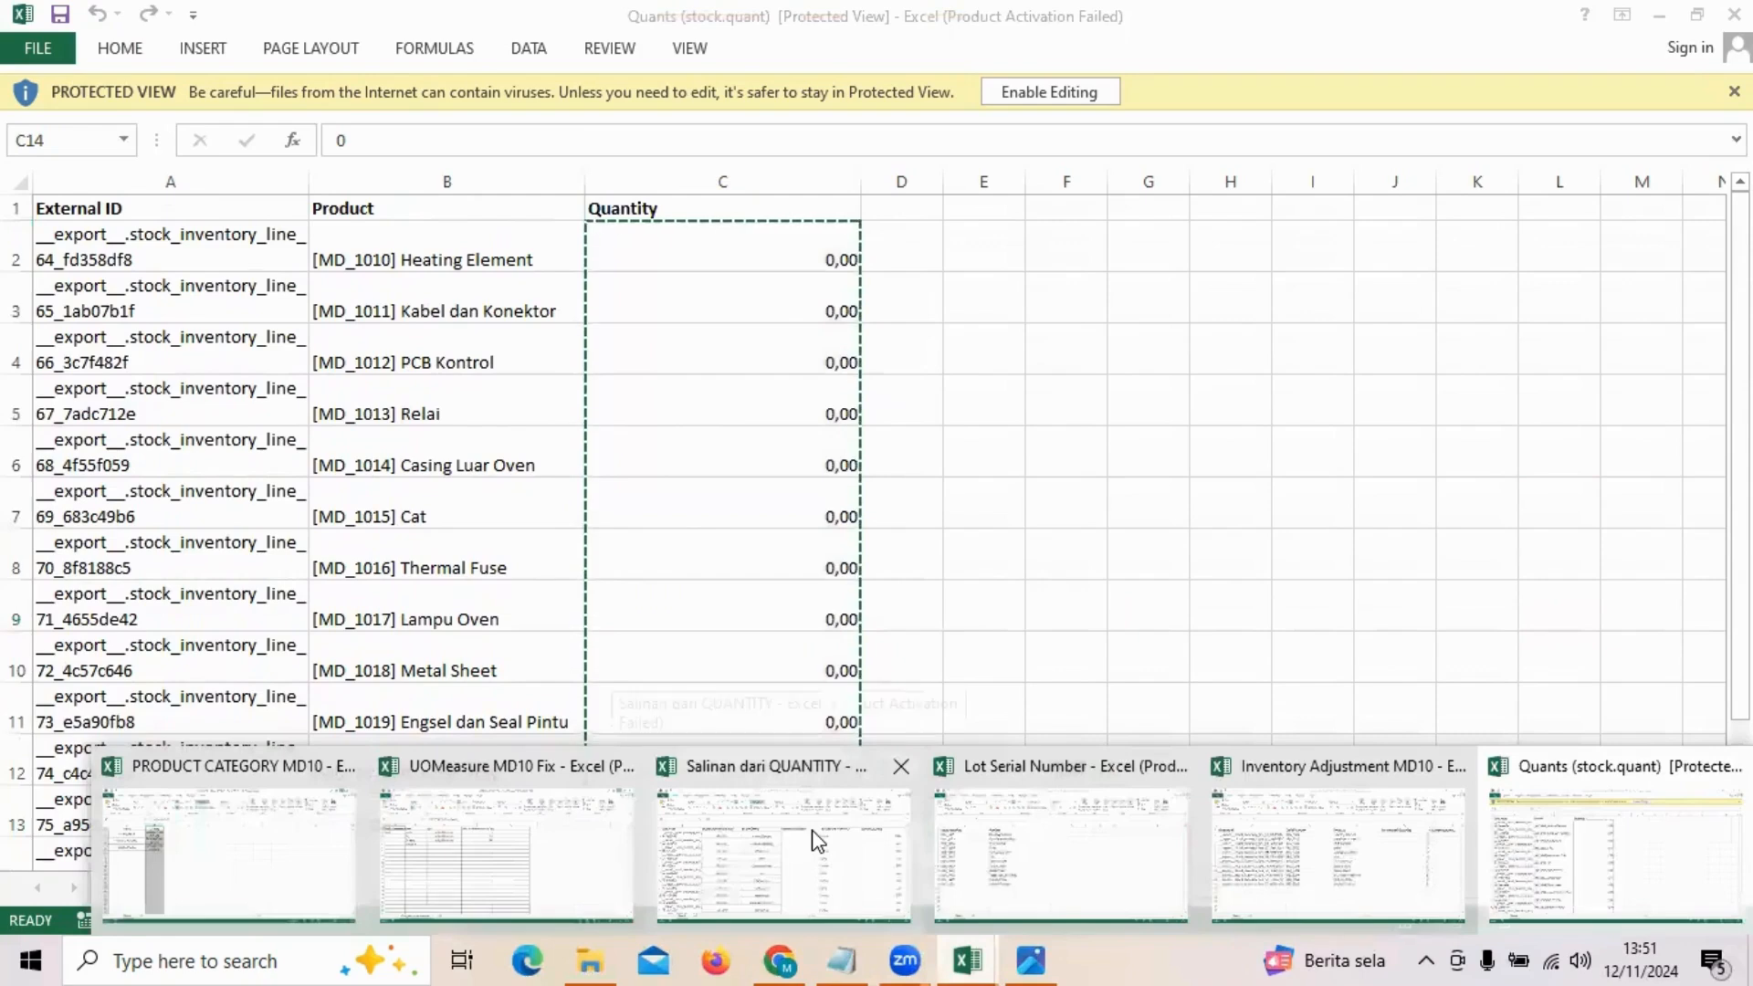
pyautogui.click(815, 840)
pyautogui.click(1552, 397)
pyautogui.moveTo(1637, 328); pyautogui.dragTo(1554, 543)
pyautogui.rightClick(1554, 545)
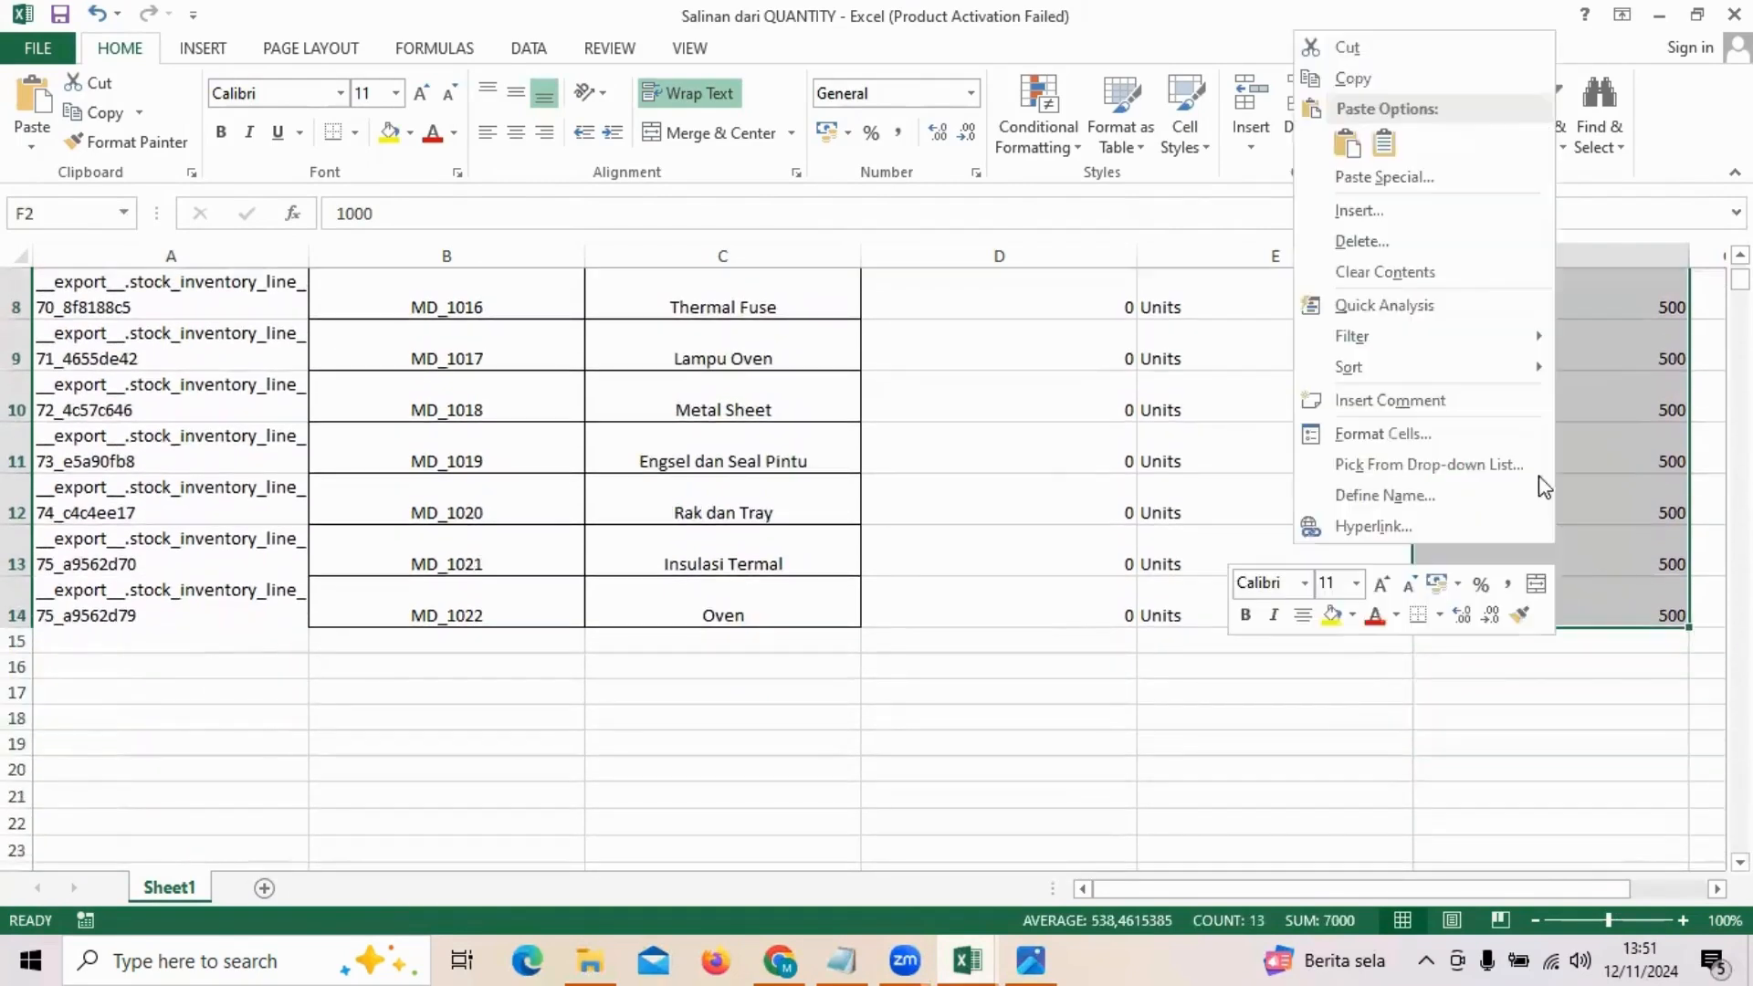
pyautogui.click(1386, 149)
pyautogui.click(1550, 401)
pyautogui.click(1148, 381)
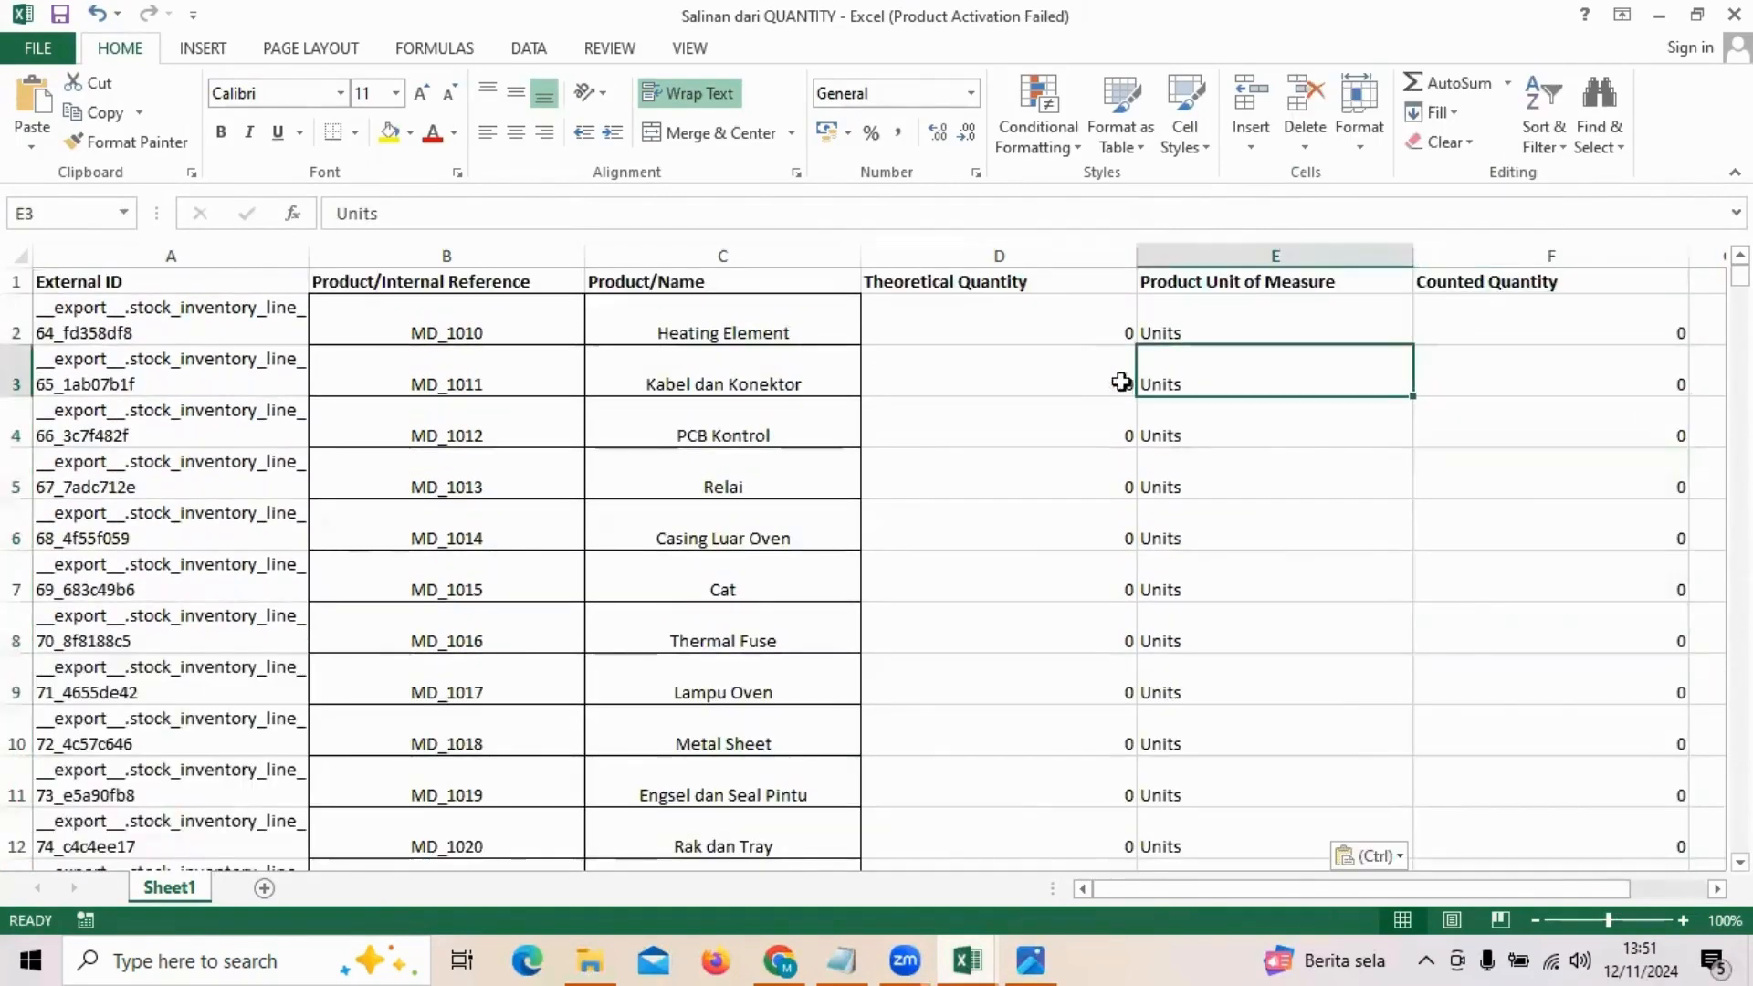
pyautogui.scroll(-2, 1357, 529)
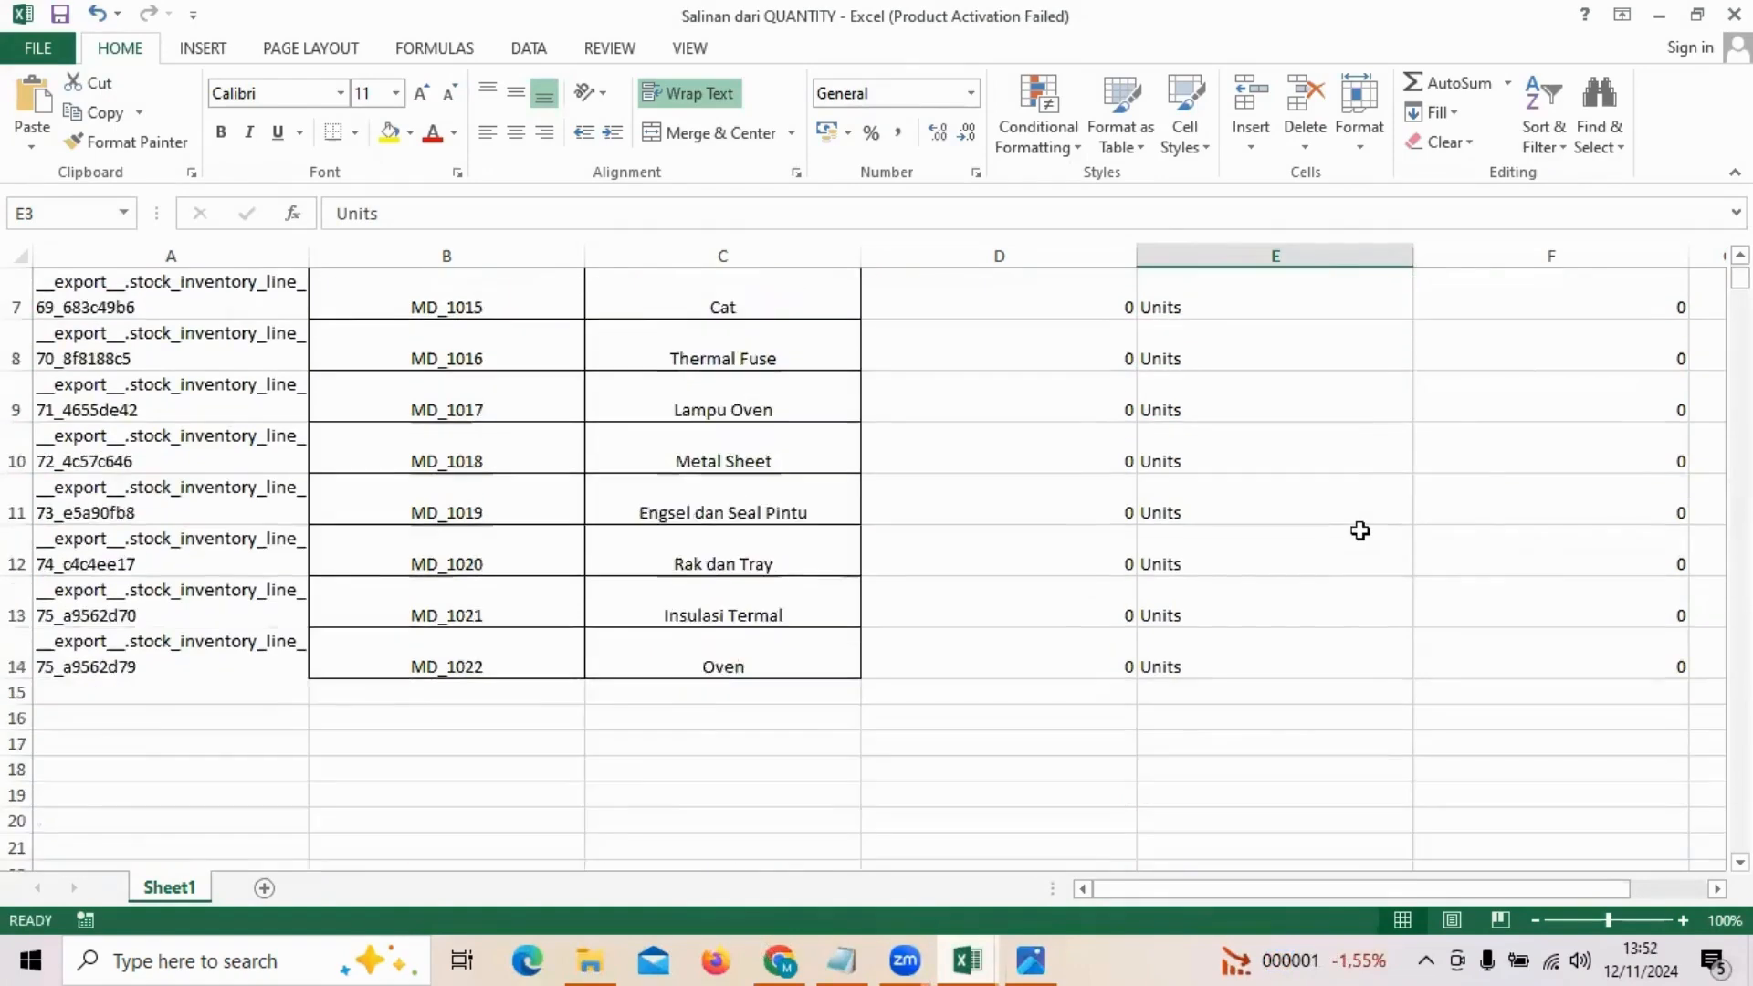
pyautogui.scroll(2, 1358, 529)
pyautogui.click(1357, 529)
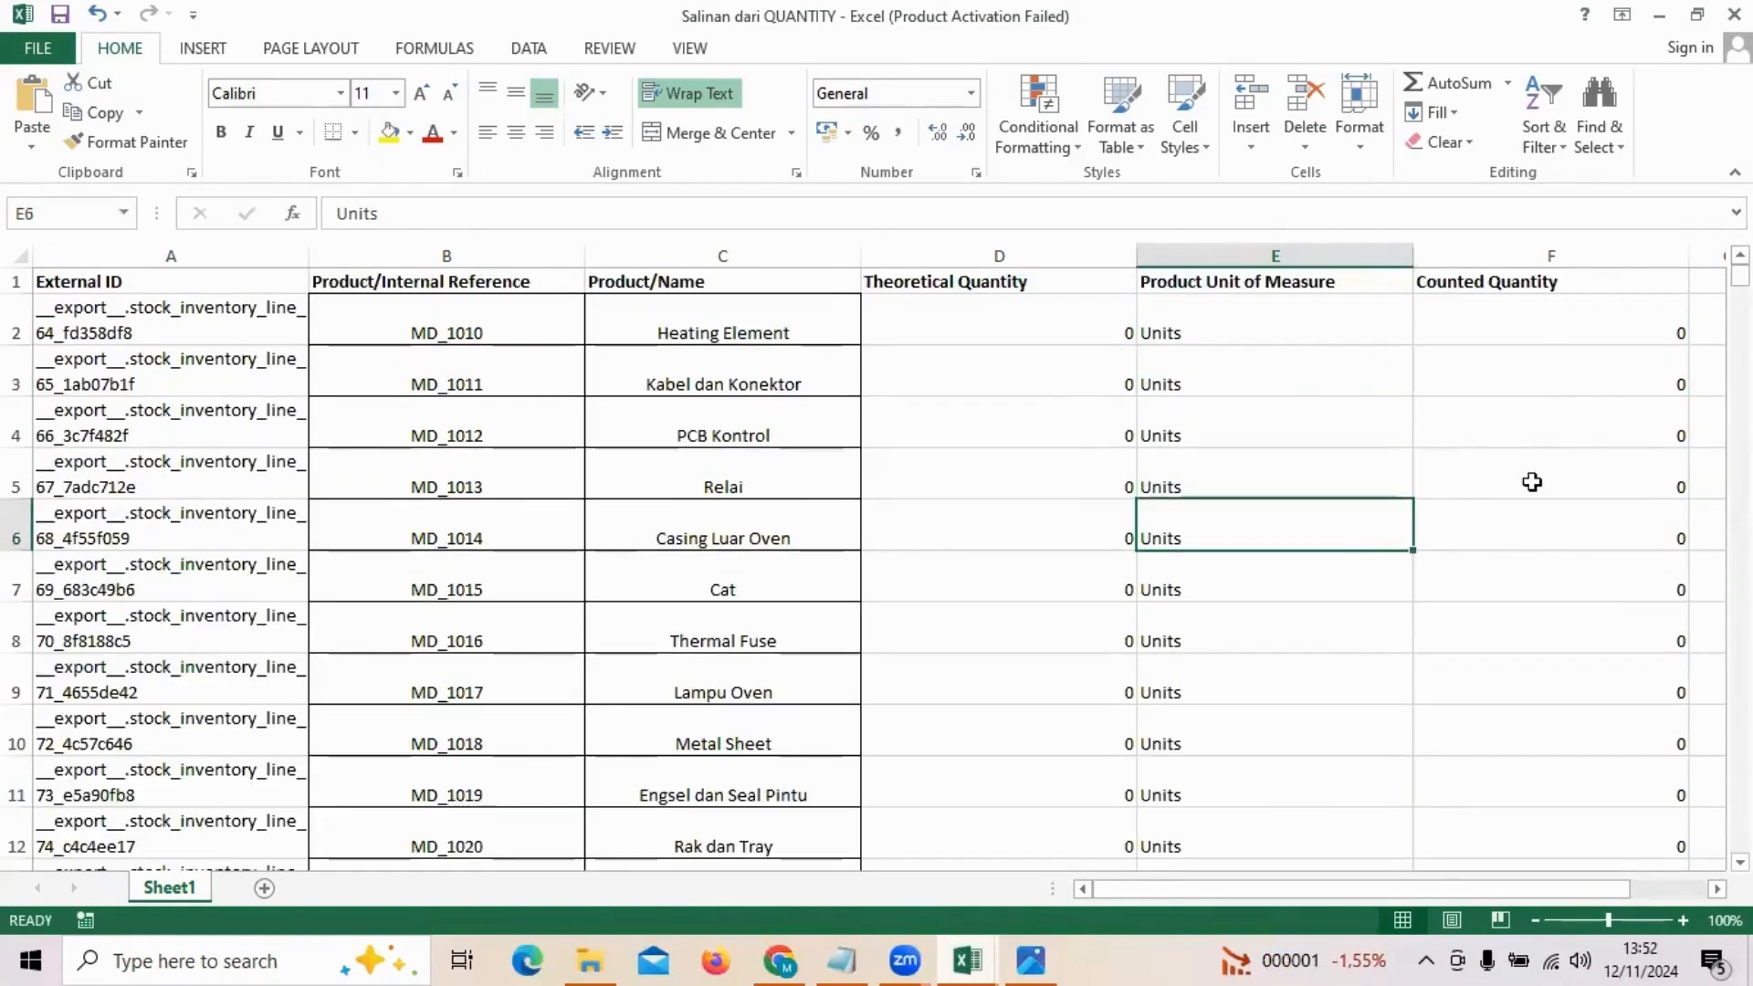
pyautogui.click(1529, 558)
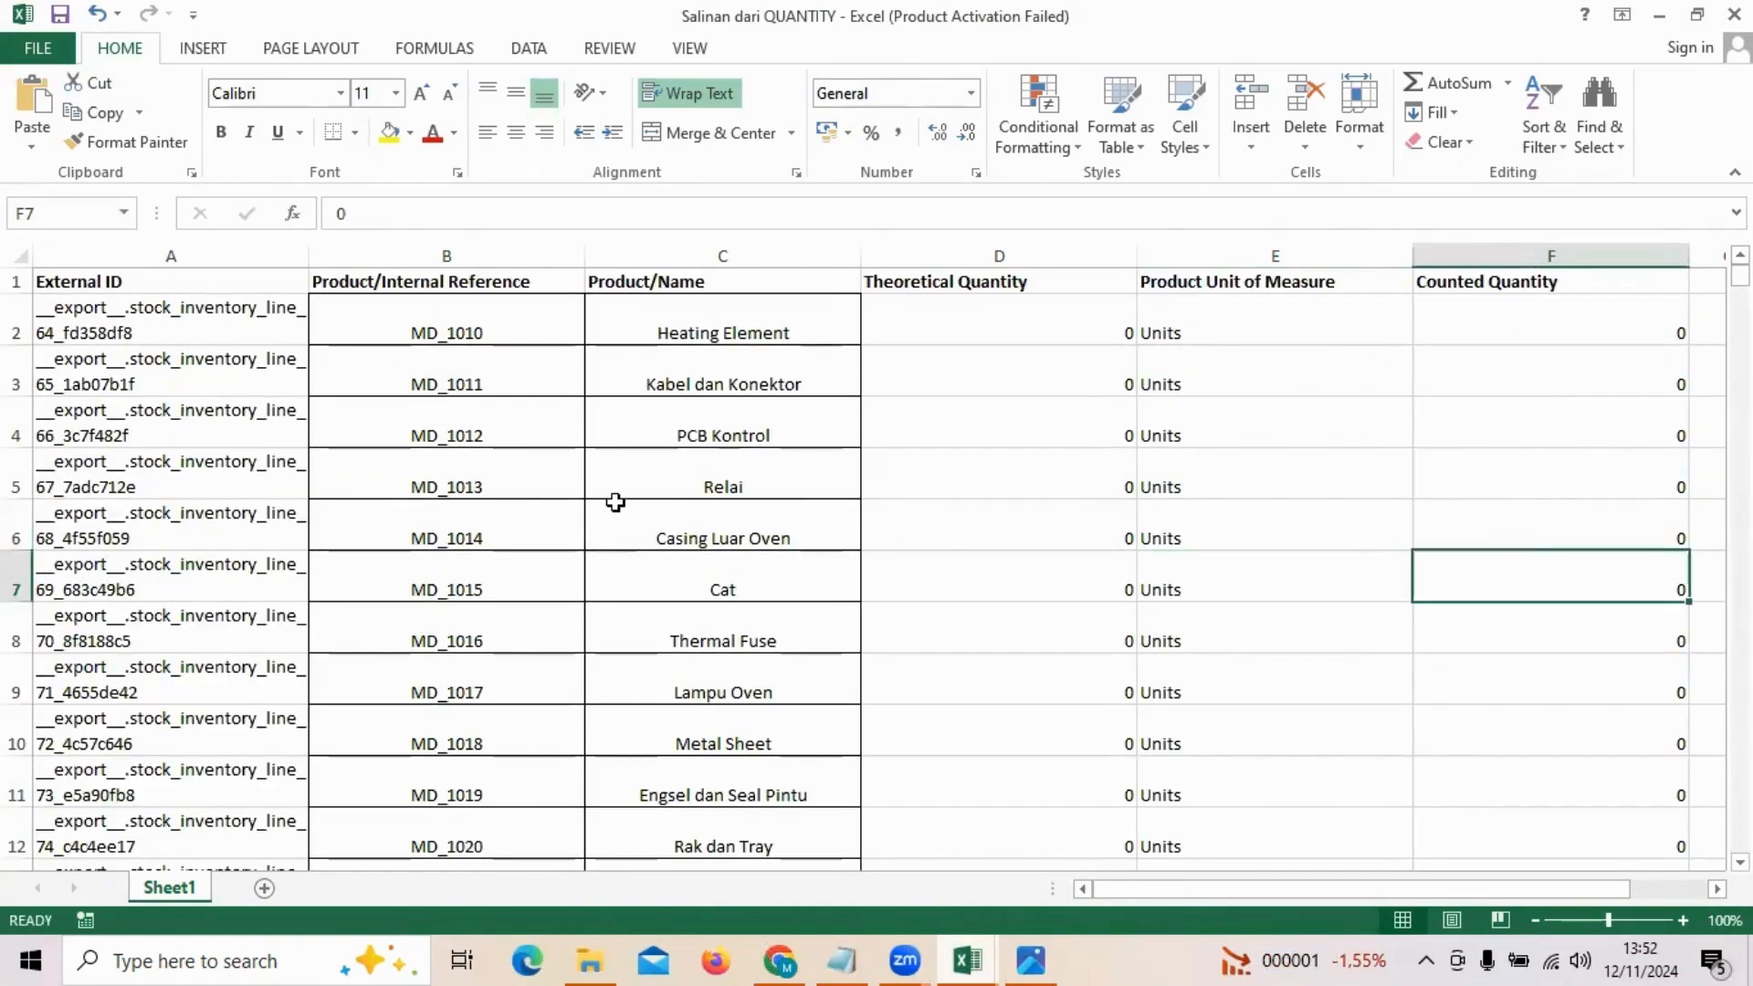
# Step: Switch to Odoo in Chrome, close the Export Data dialog and clear the selection of all inventory adjustments
pyautogui.click(780, 959)
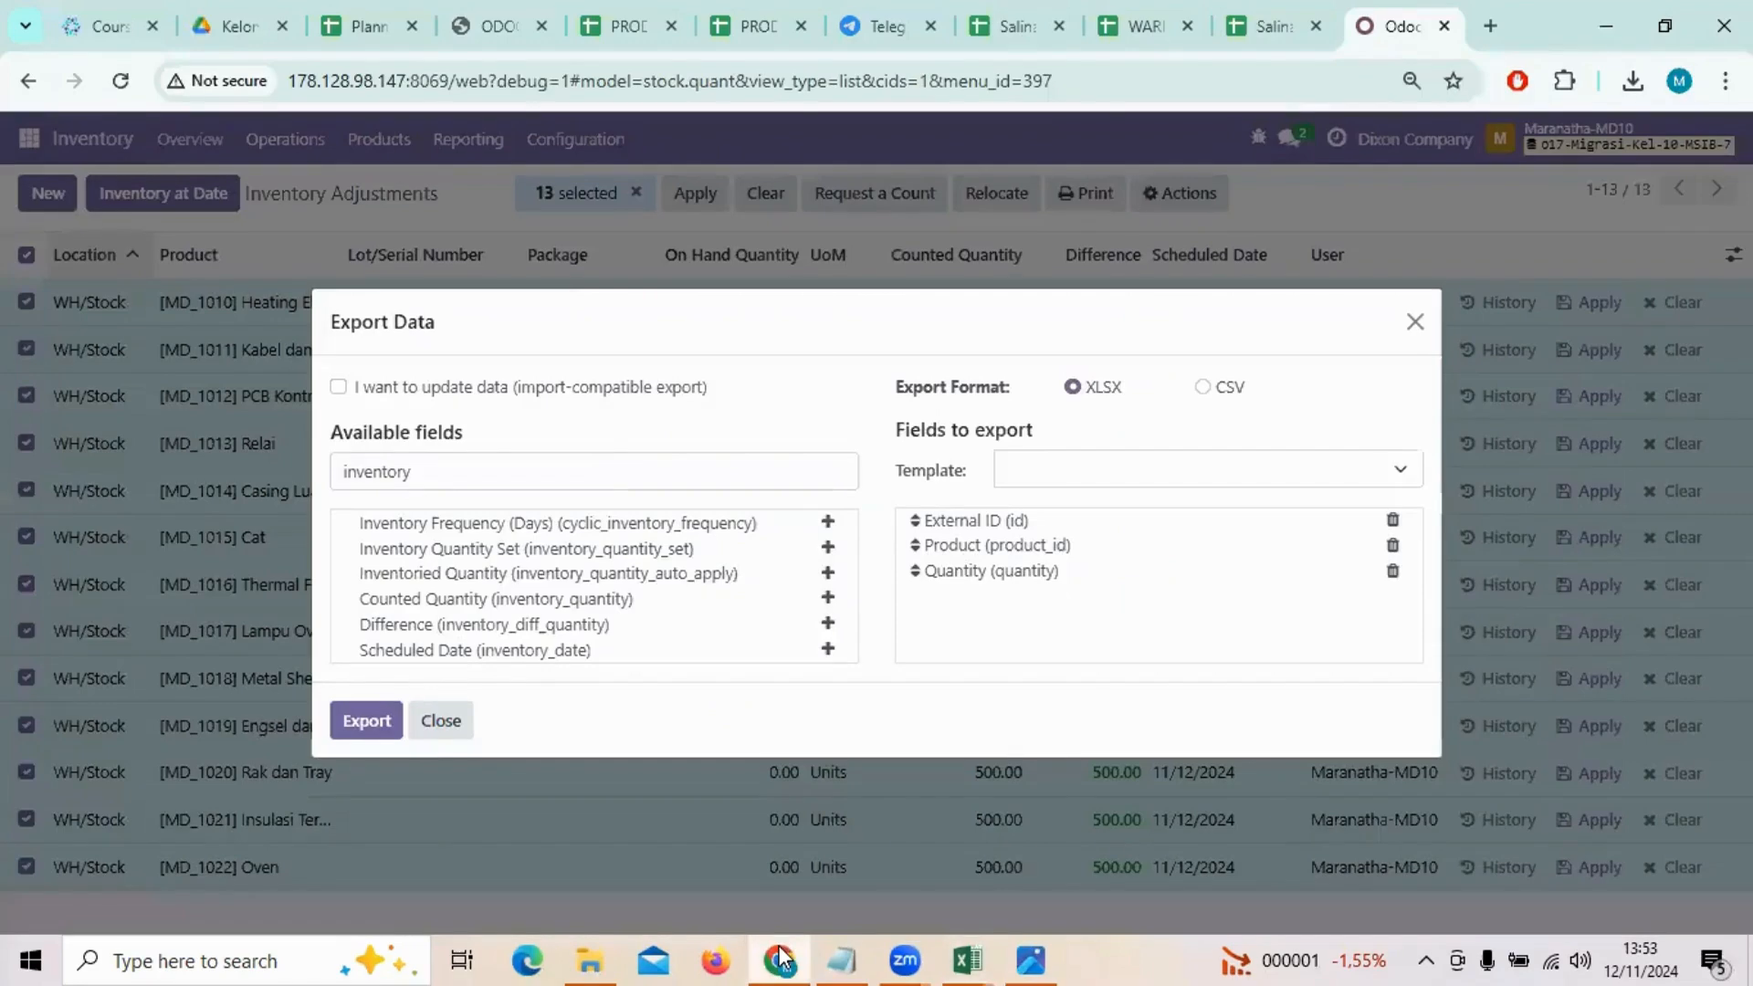
pyautogui.click(1415, 321)
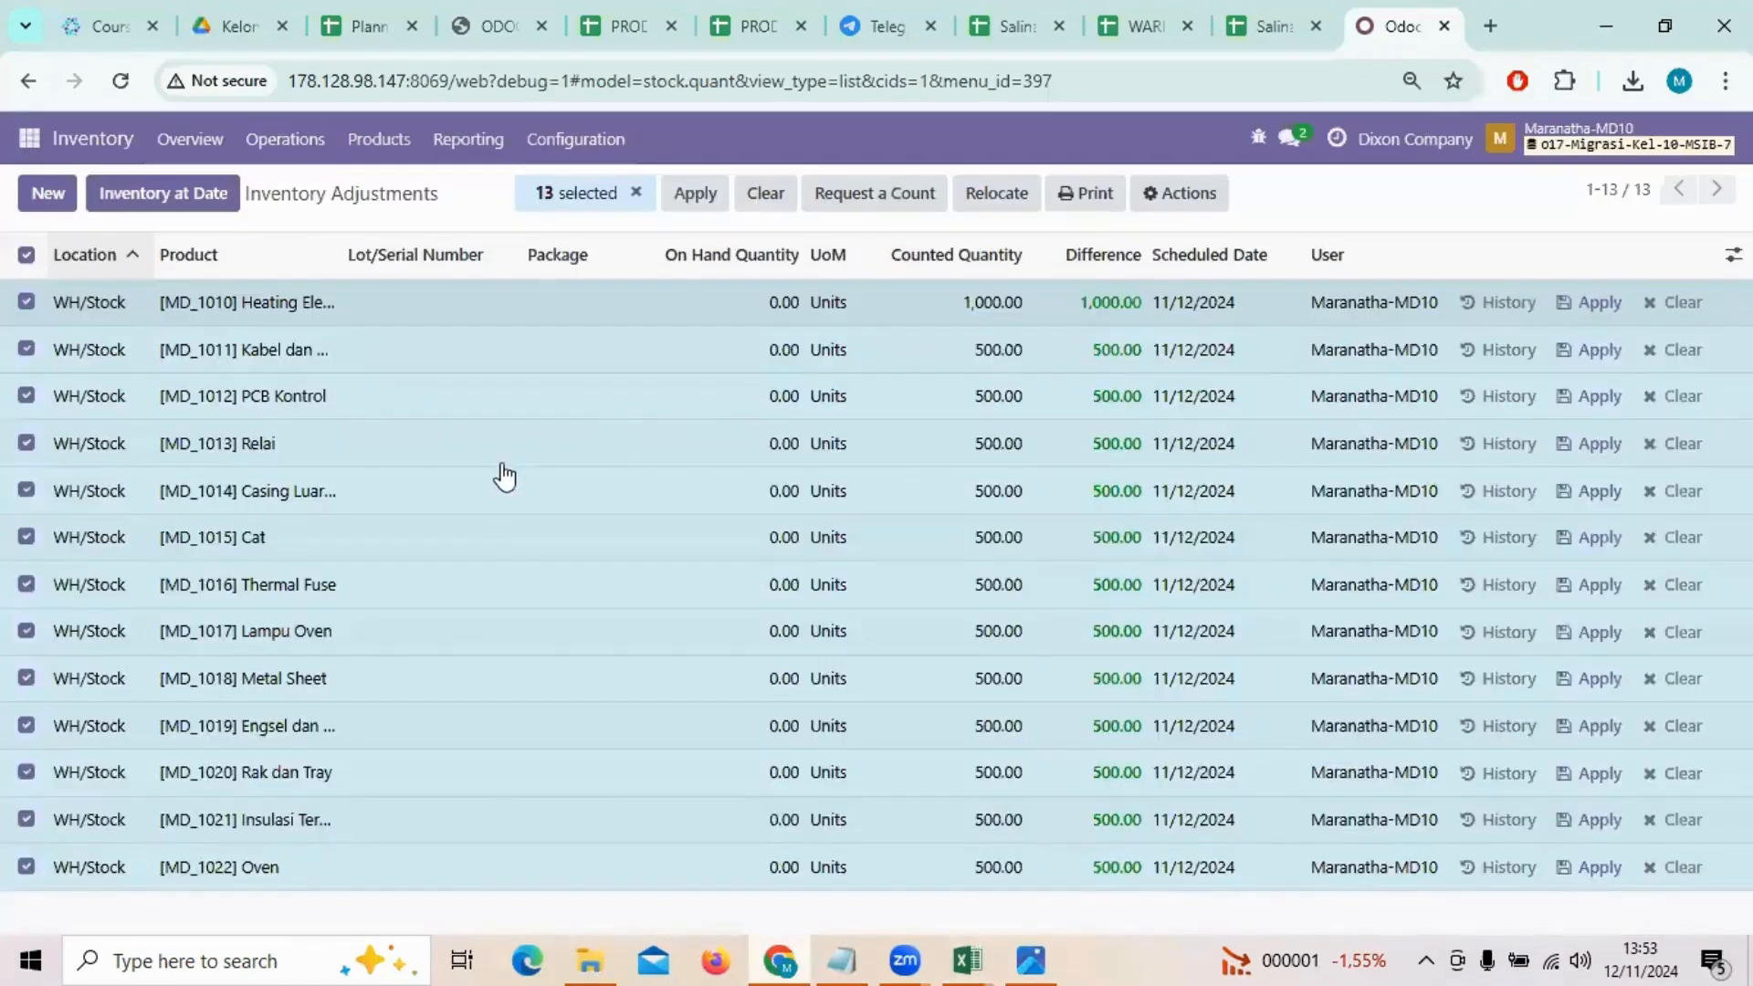
pyautogui.click(637, 194)
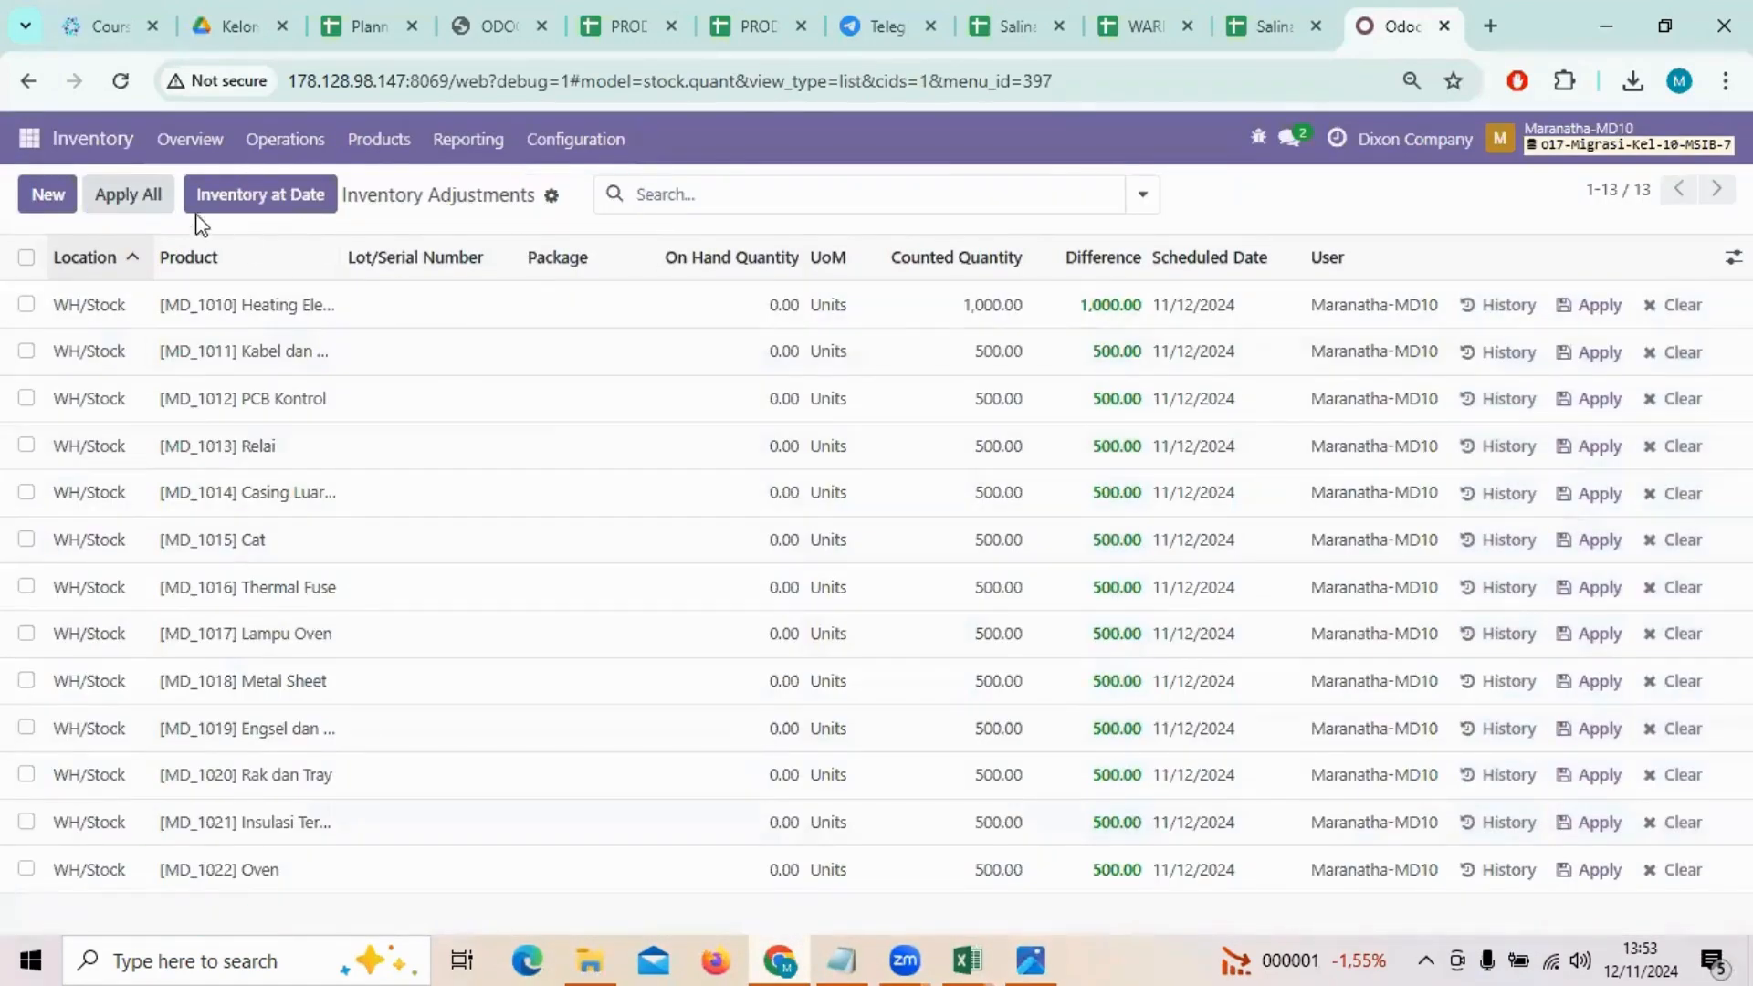
# Step: Load the Quants (stock.xlsx file for importing records into Inventory Adjustments and test the import
pyautogui.click(549, 199)
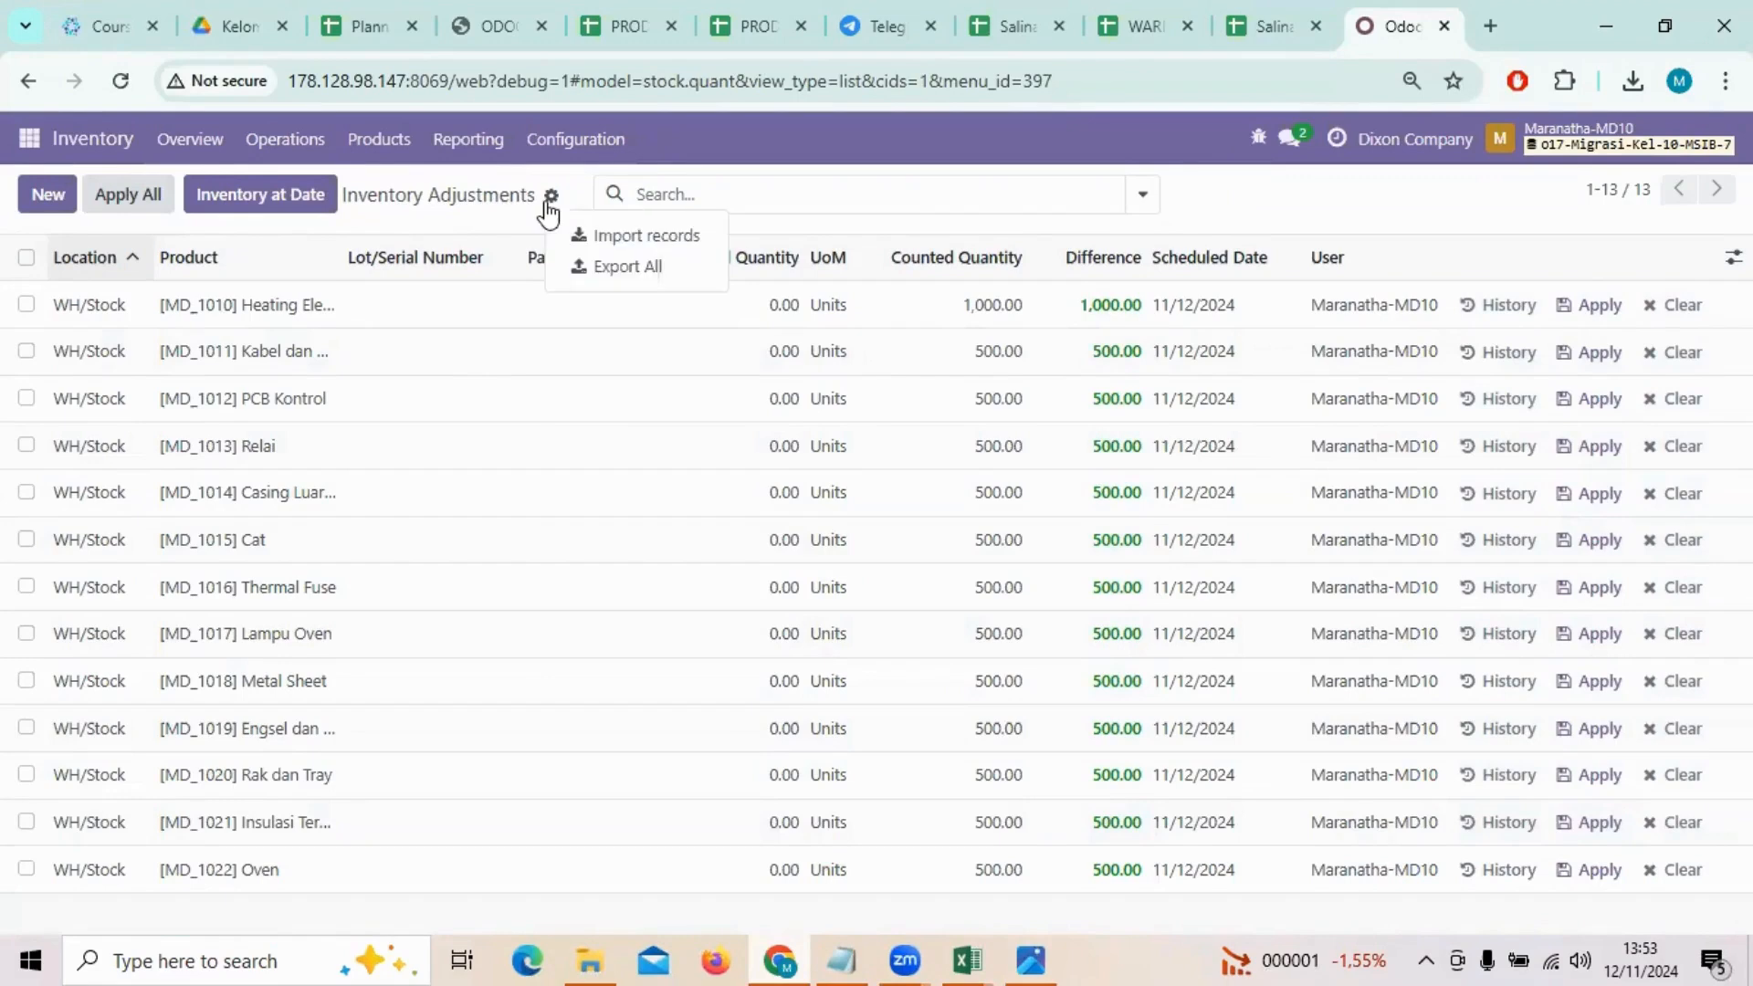
pyautogui.click(637, 235)
pyautogui.click(27, 193)
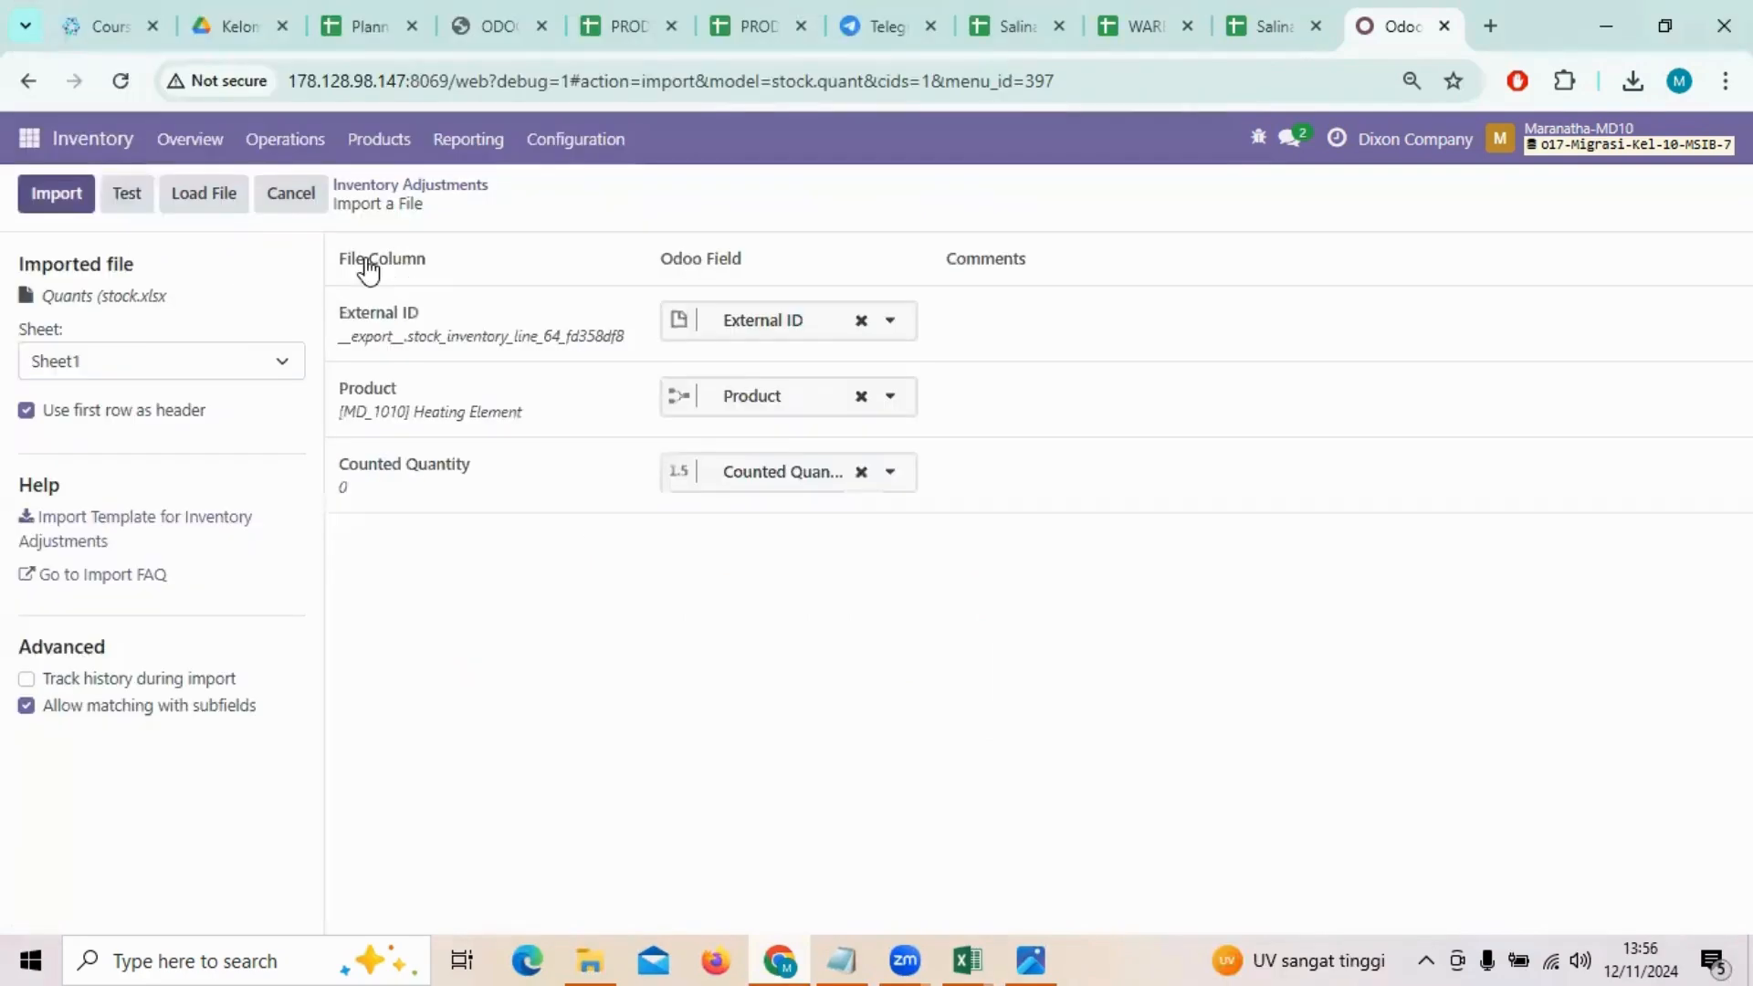
pyautogui.click(118, 195)
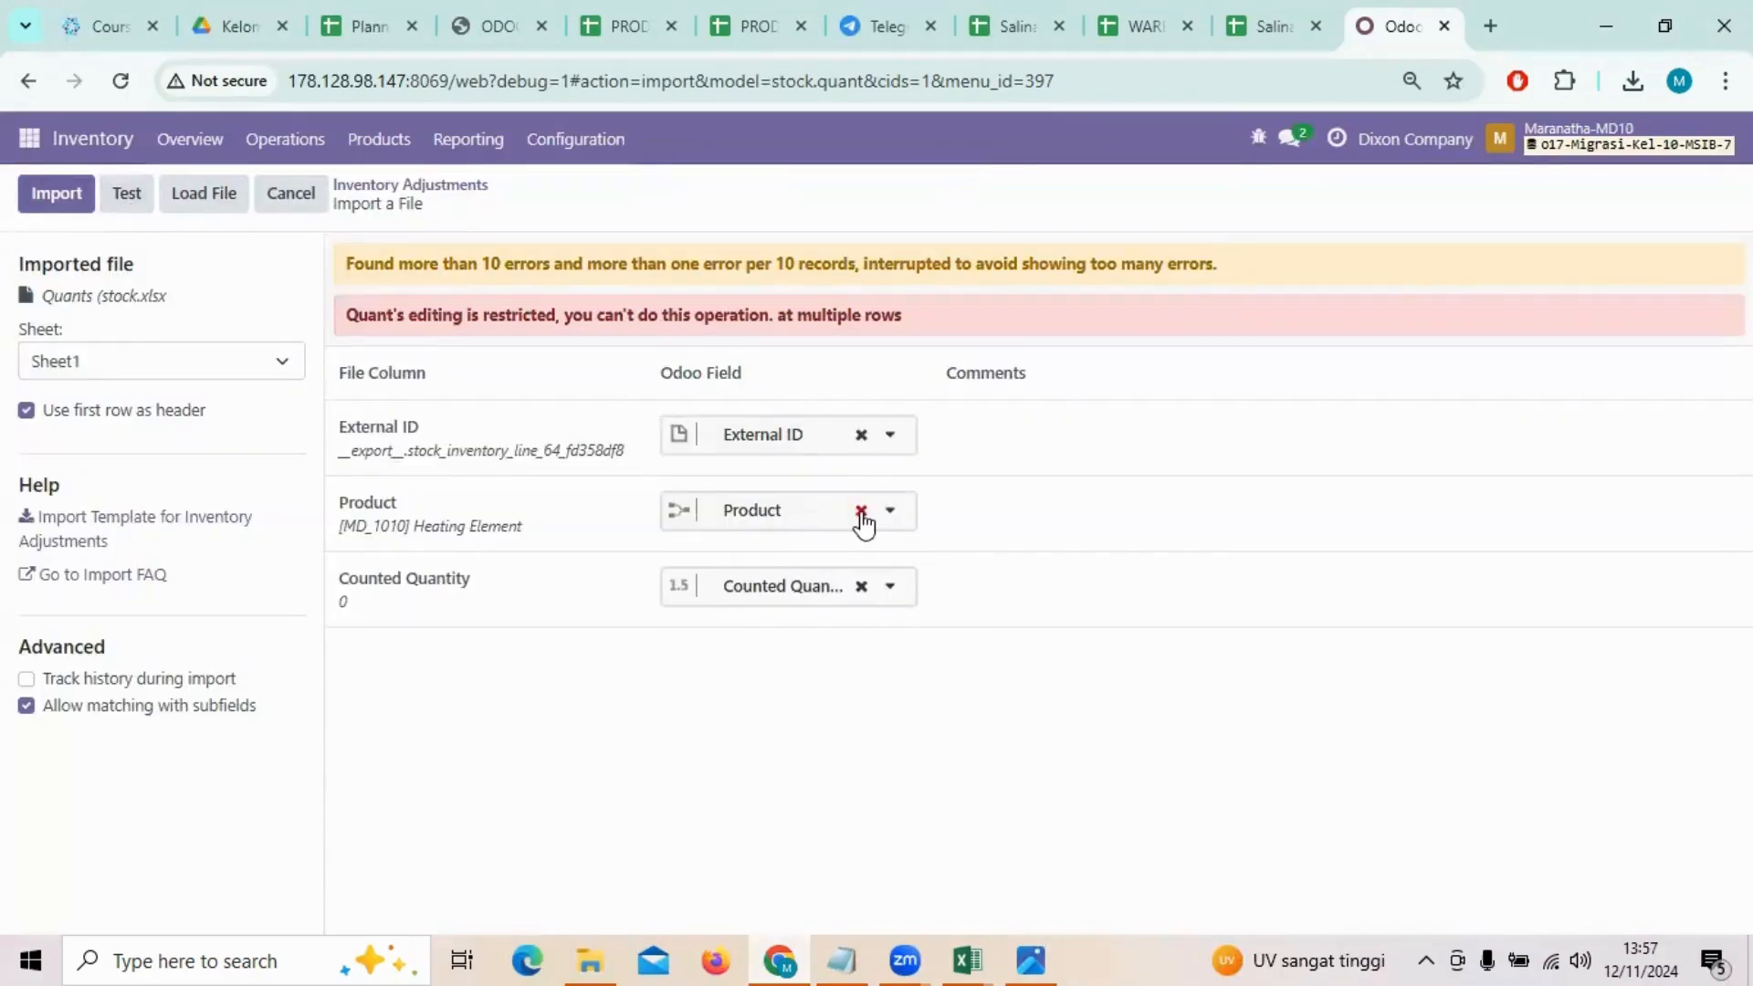
# Step: Remove the Odoo field mapping for the Product column, test again and import the External ID and Counted Quantity data
pyautogui.click(860, 510)
pyautogui.click(117, 201)
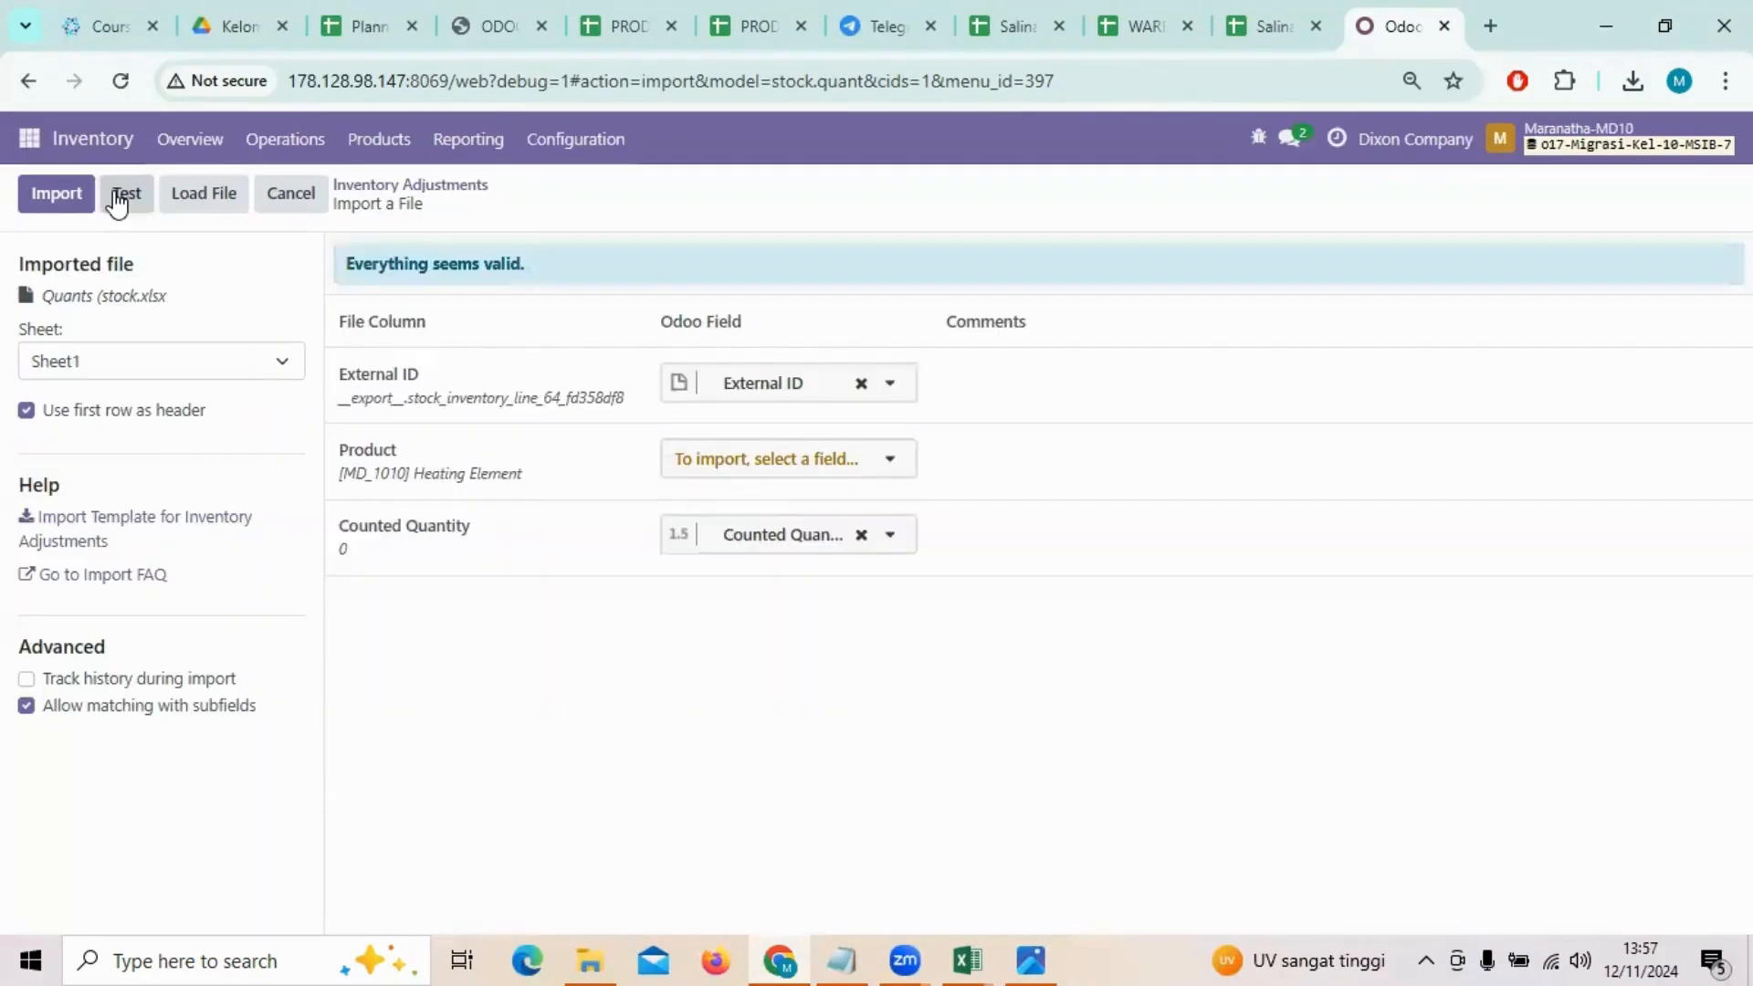
pyautogui.click(61, 203)
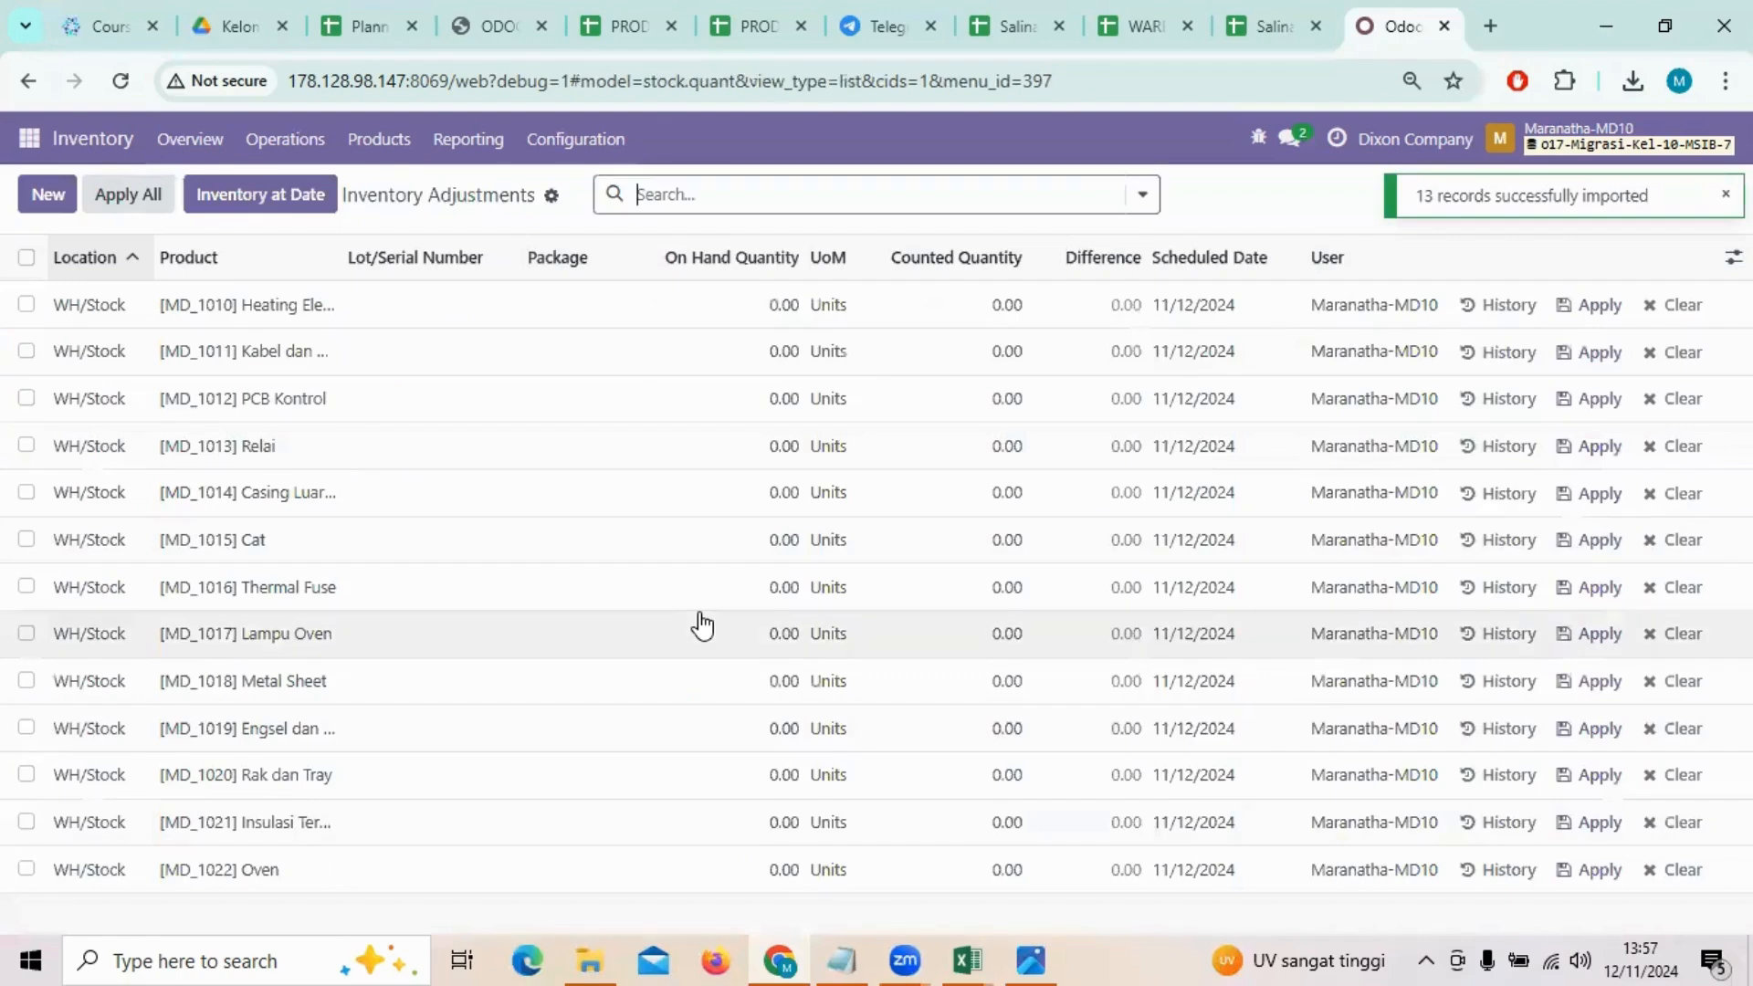
pyautogui.click(27, 257)
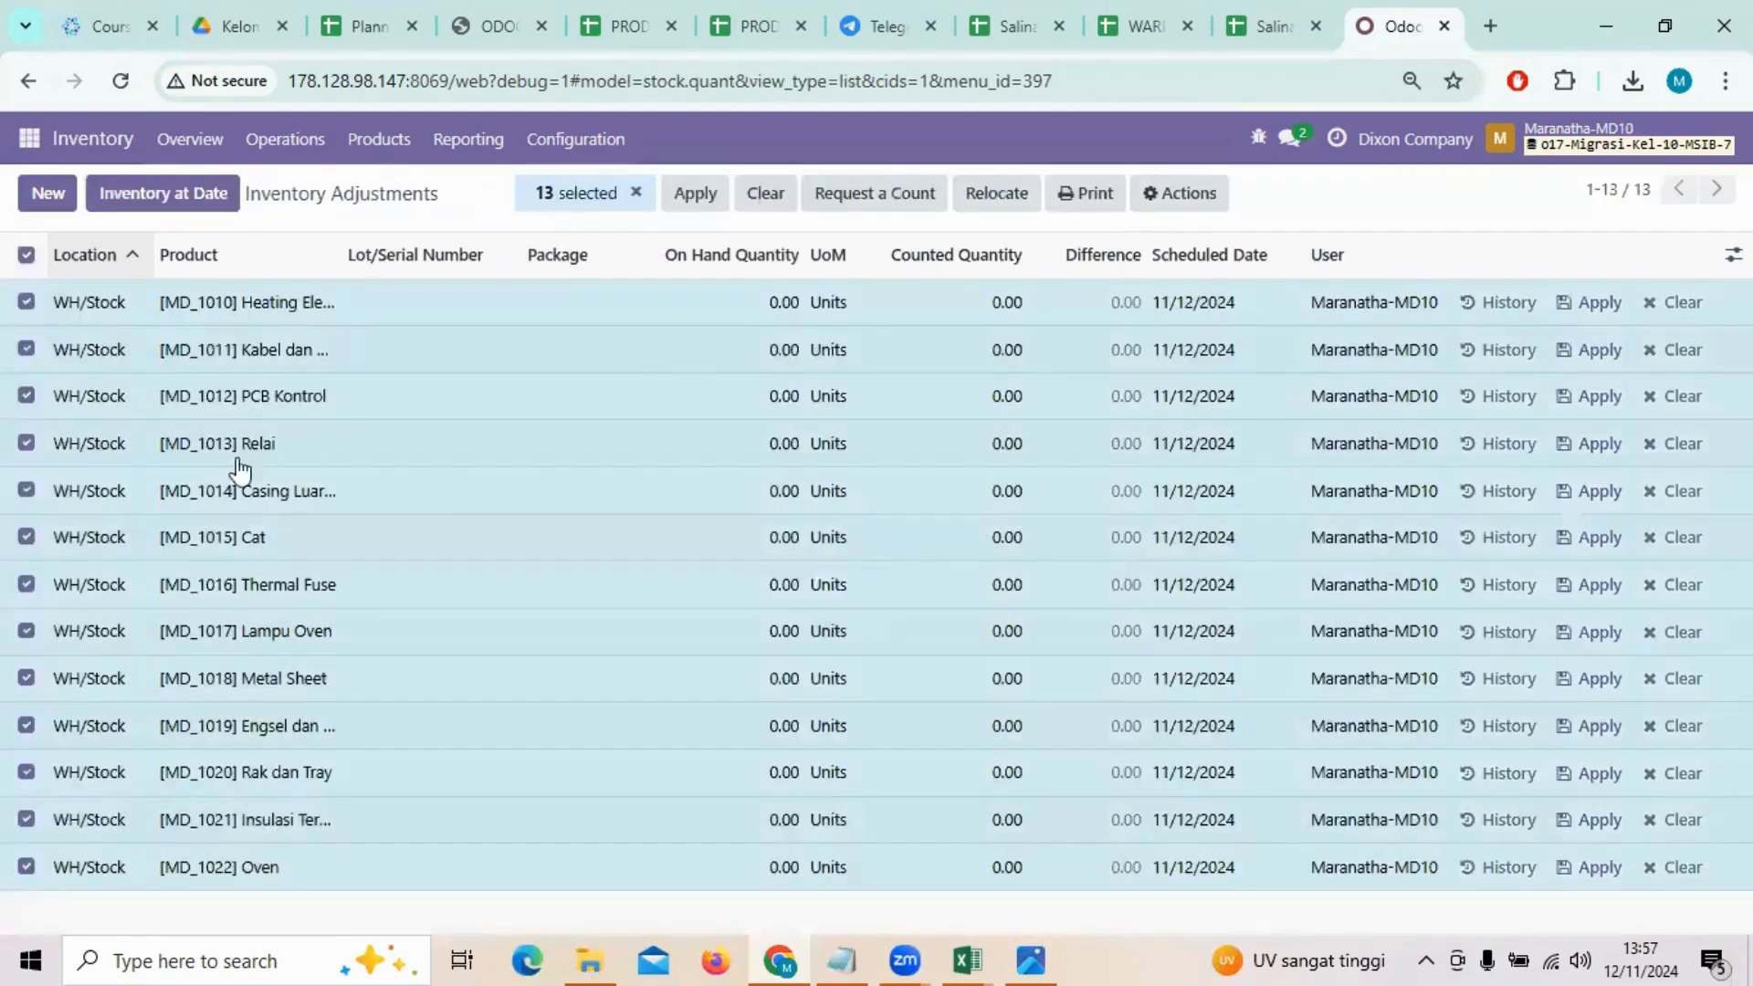
pyautogui.click(26, 256)
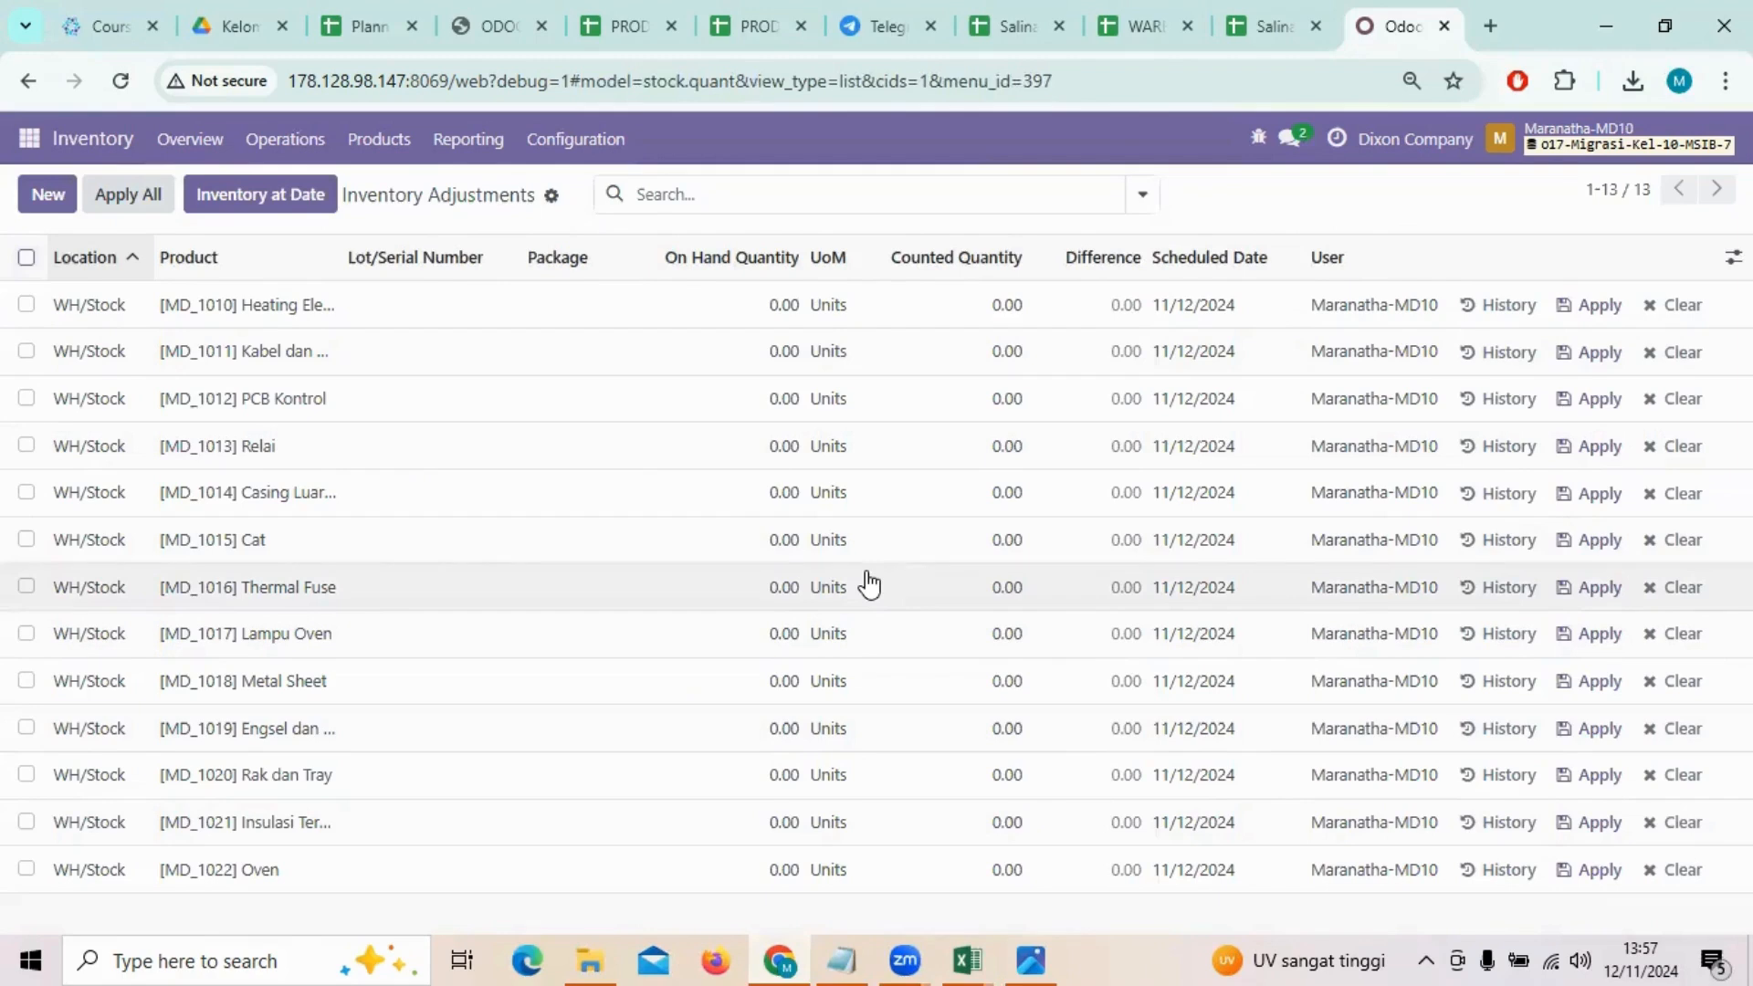
# Step: Log out of Odoo and open the database manager from the login page's database selection
pyautogui.click(1556, 149)
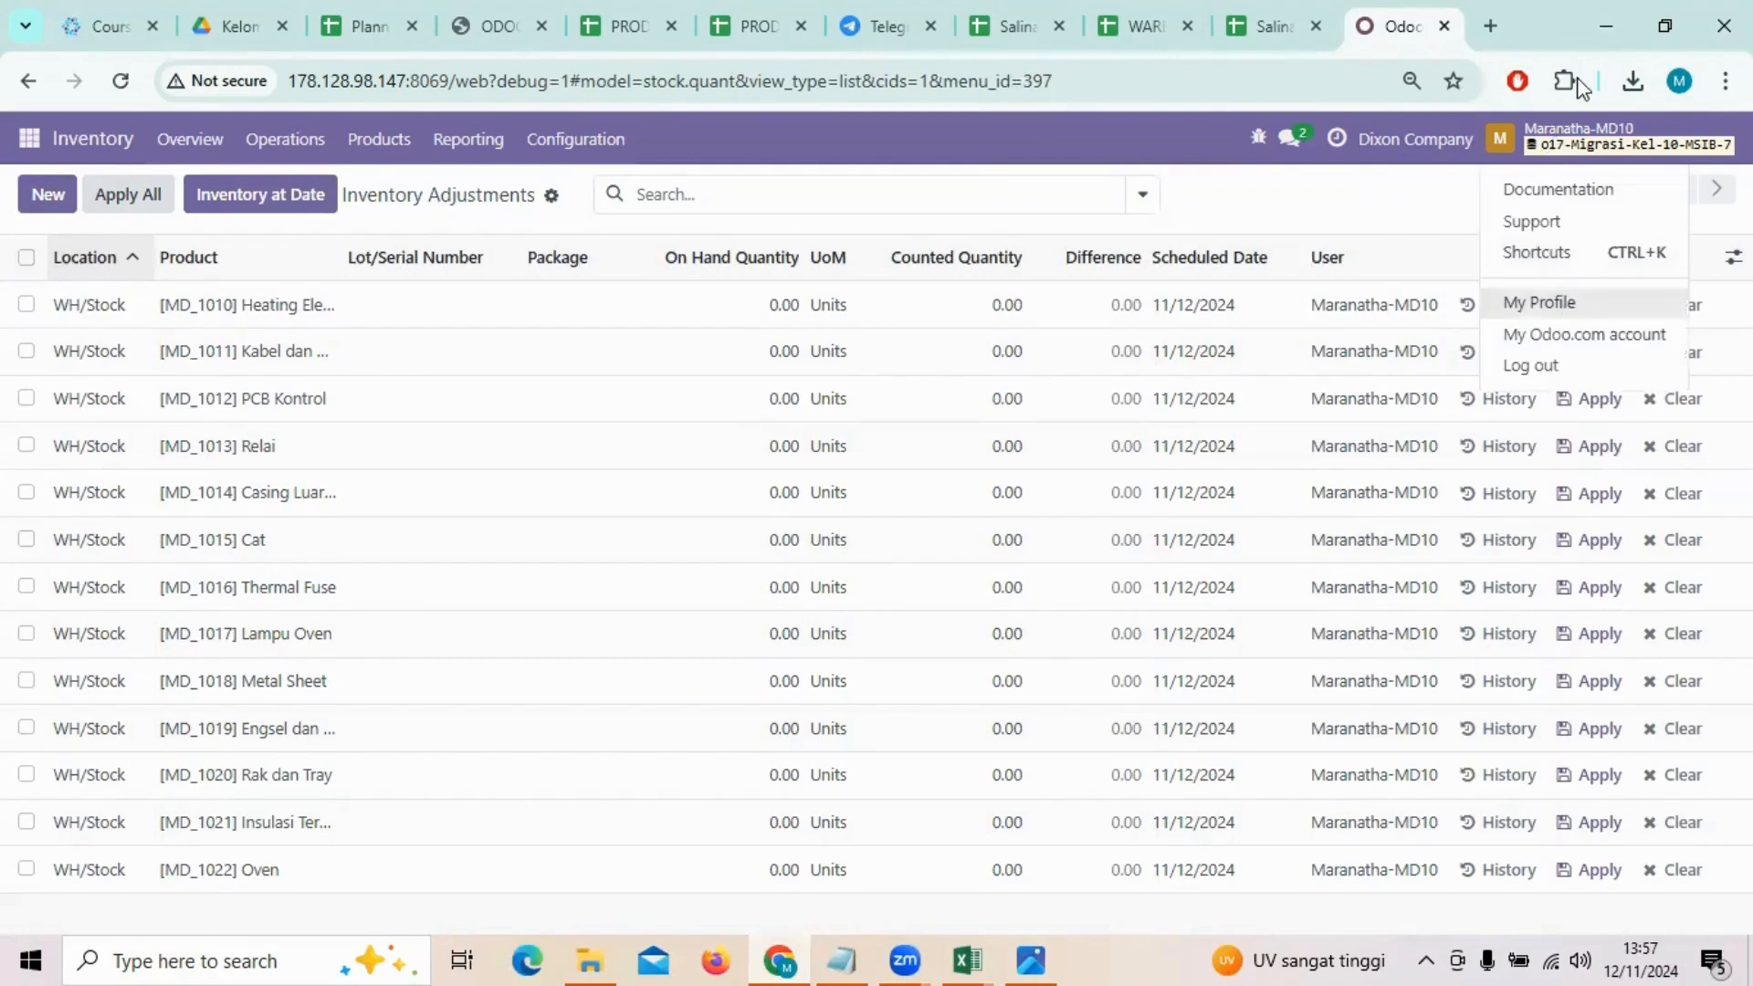
pyautogui.click(1552, 365)
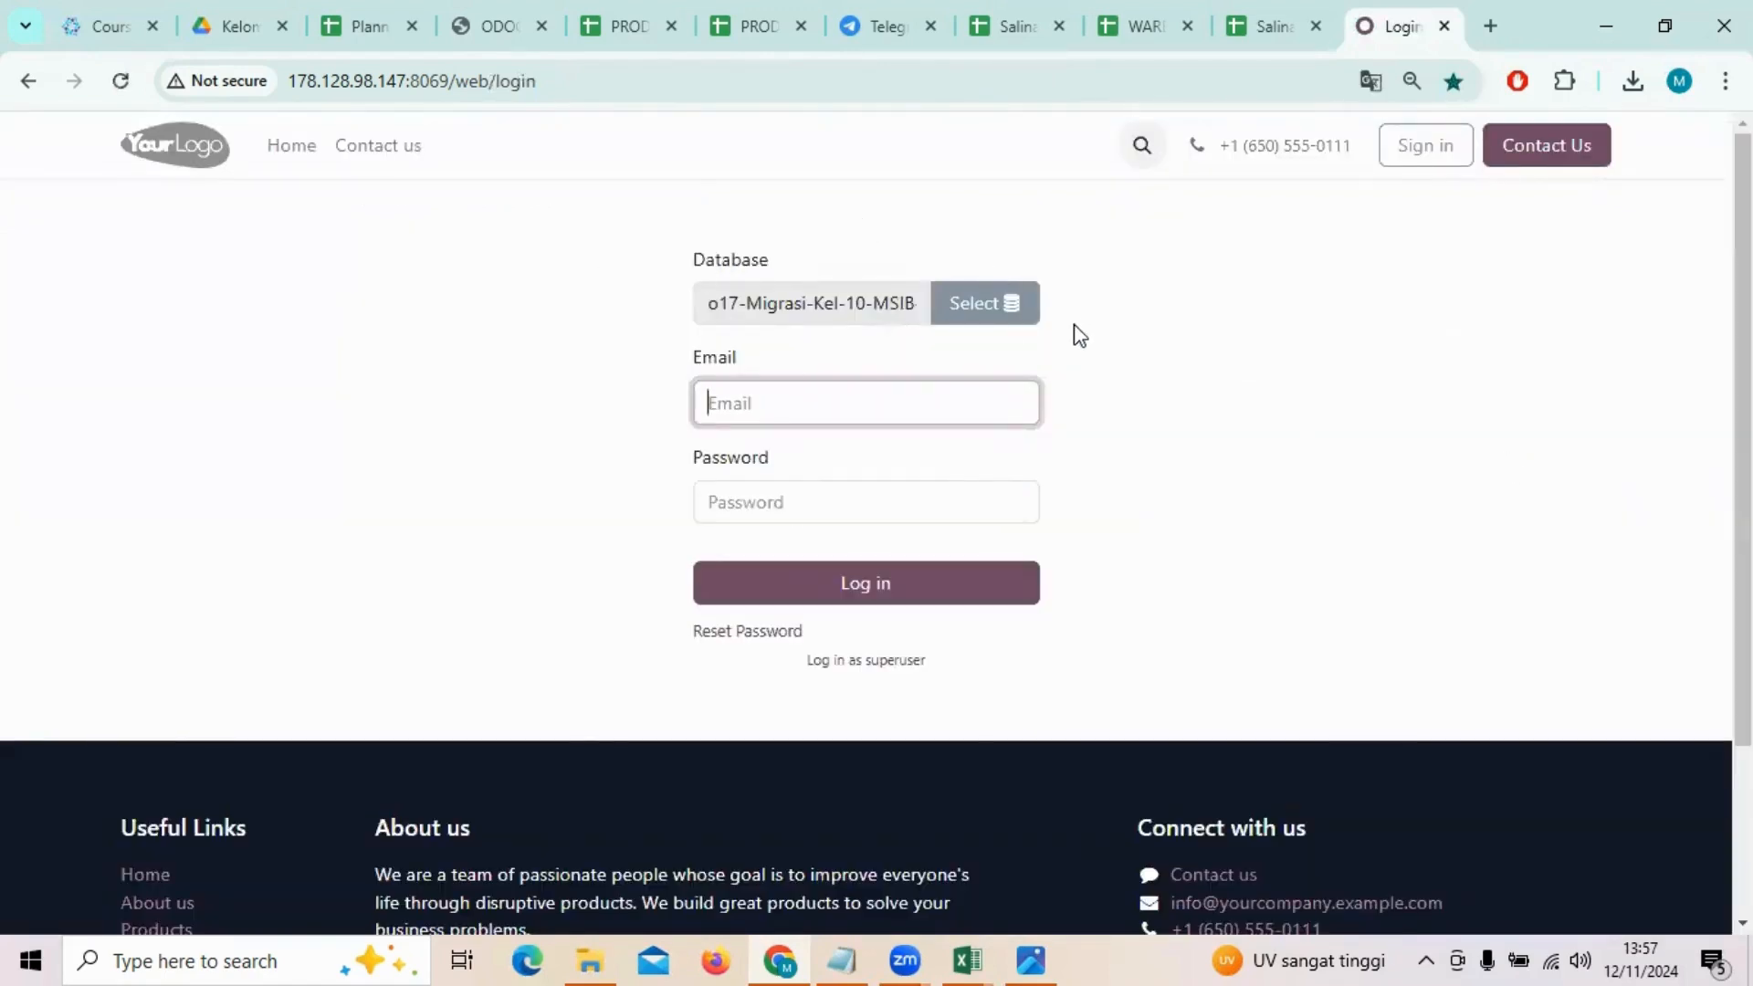
pyautogui.click(1003, 315)
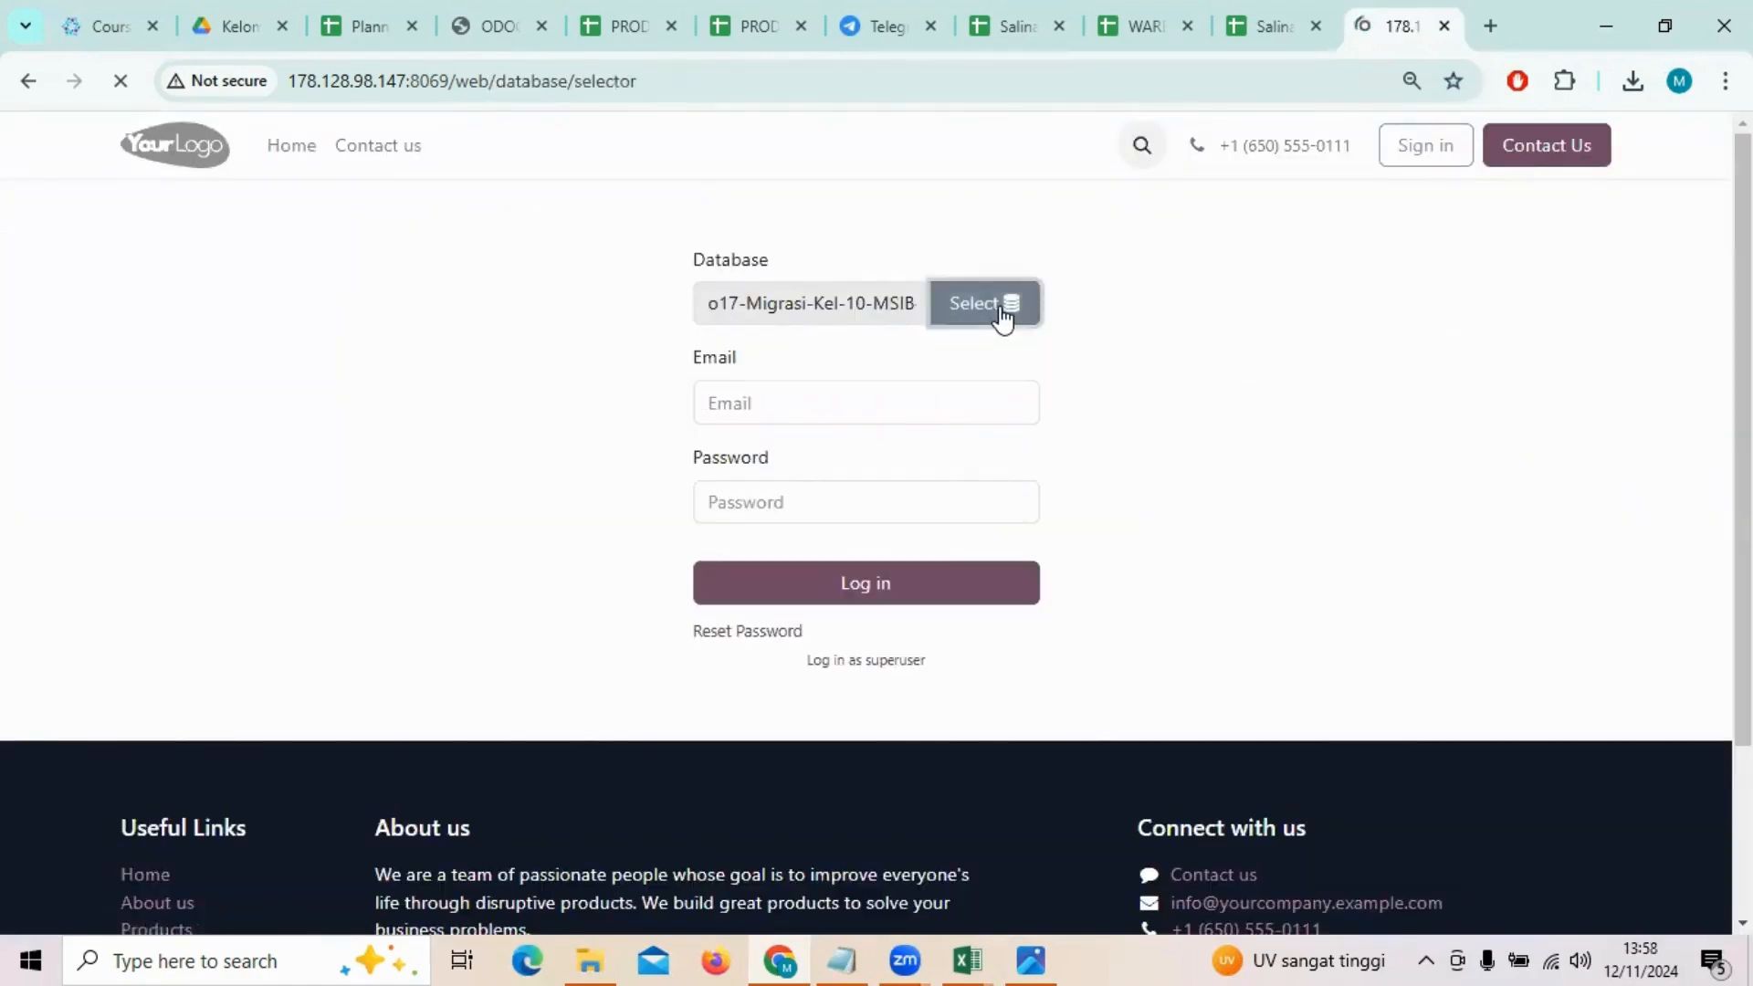
pyautogui.scroll(-20, 1003, 315)
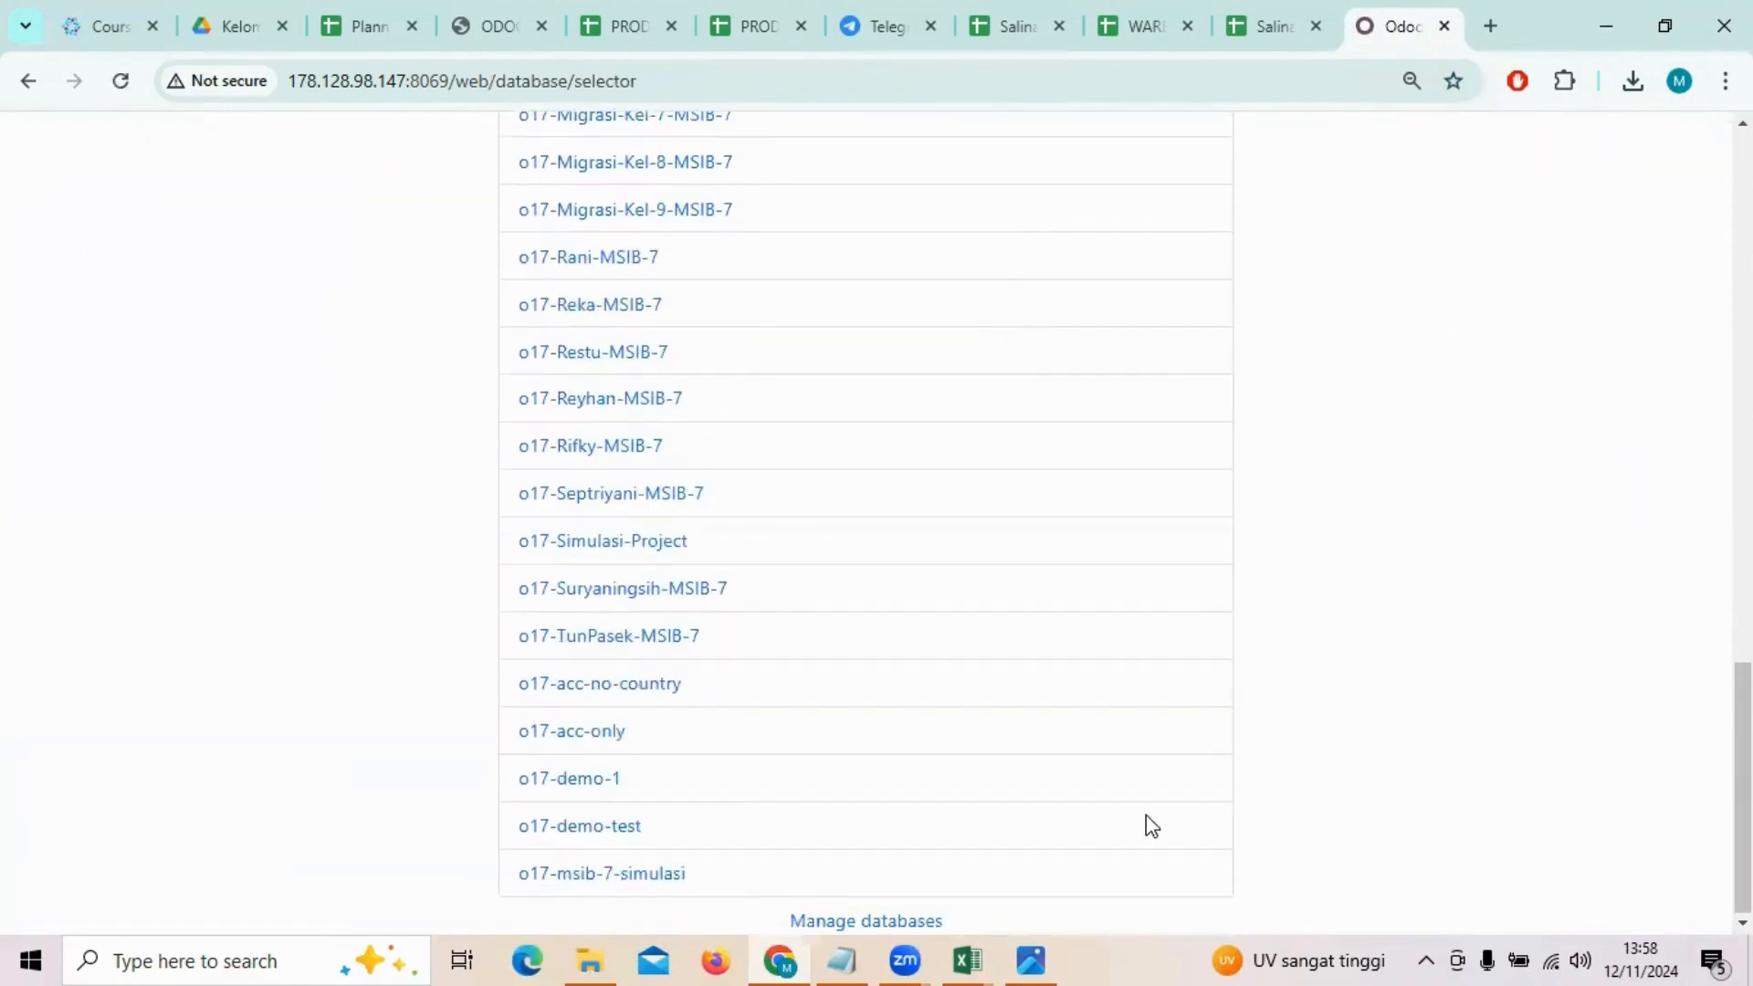
pyautogui.click(849, 920)
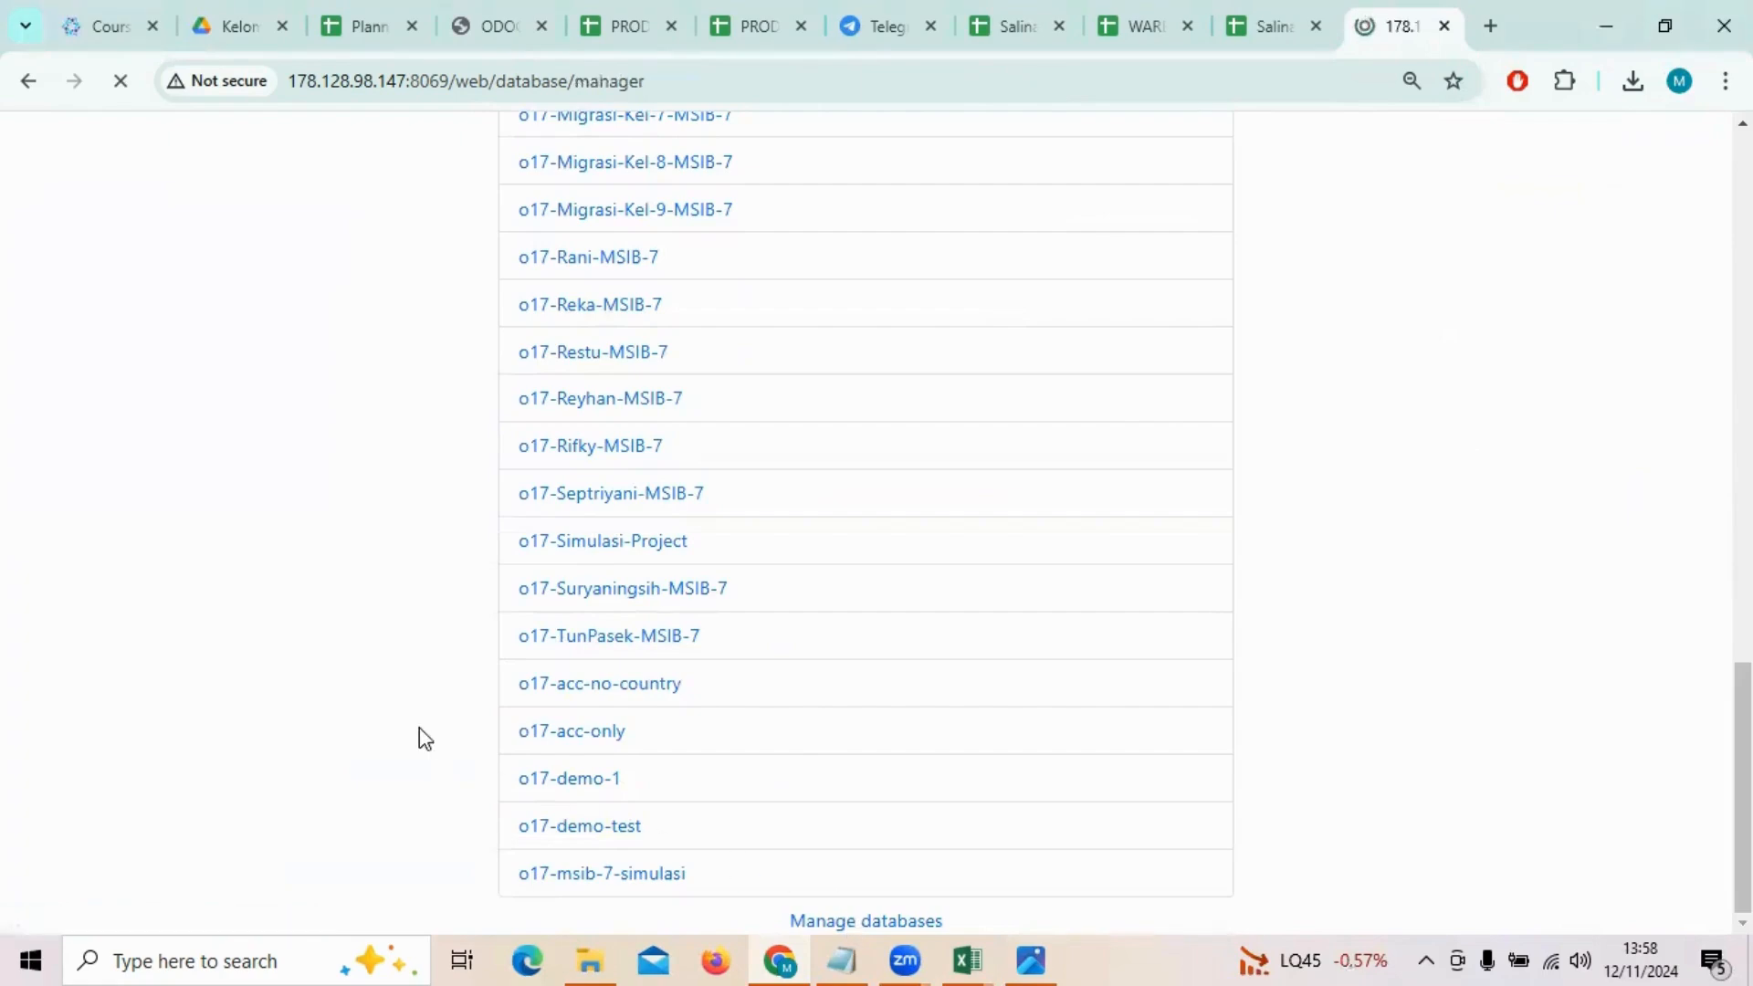
# Step: Look through the database manager list and locate the o17-Migrasi-Kel-10-MSIB-7 database with its backup option
pyautogui.scroll(-4, 351, 593)
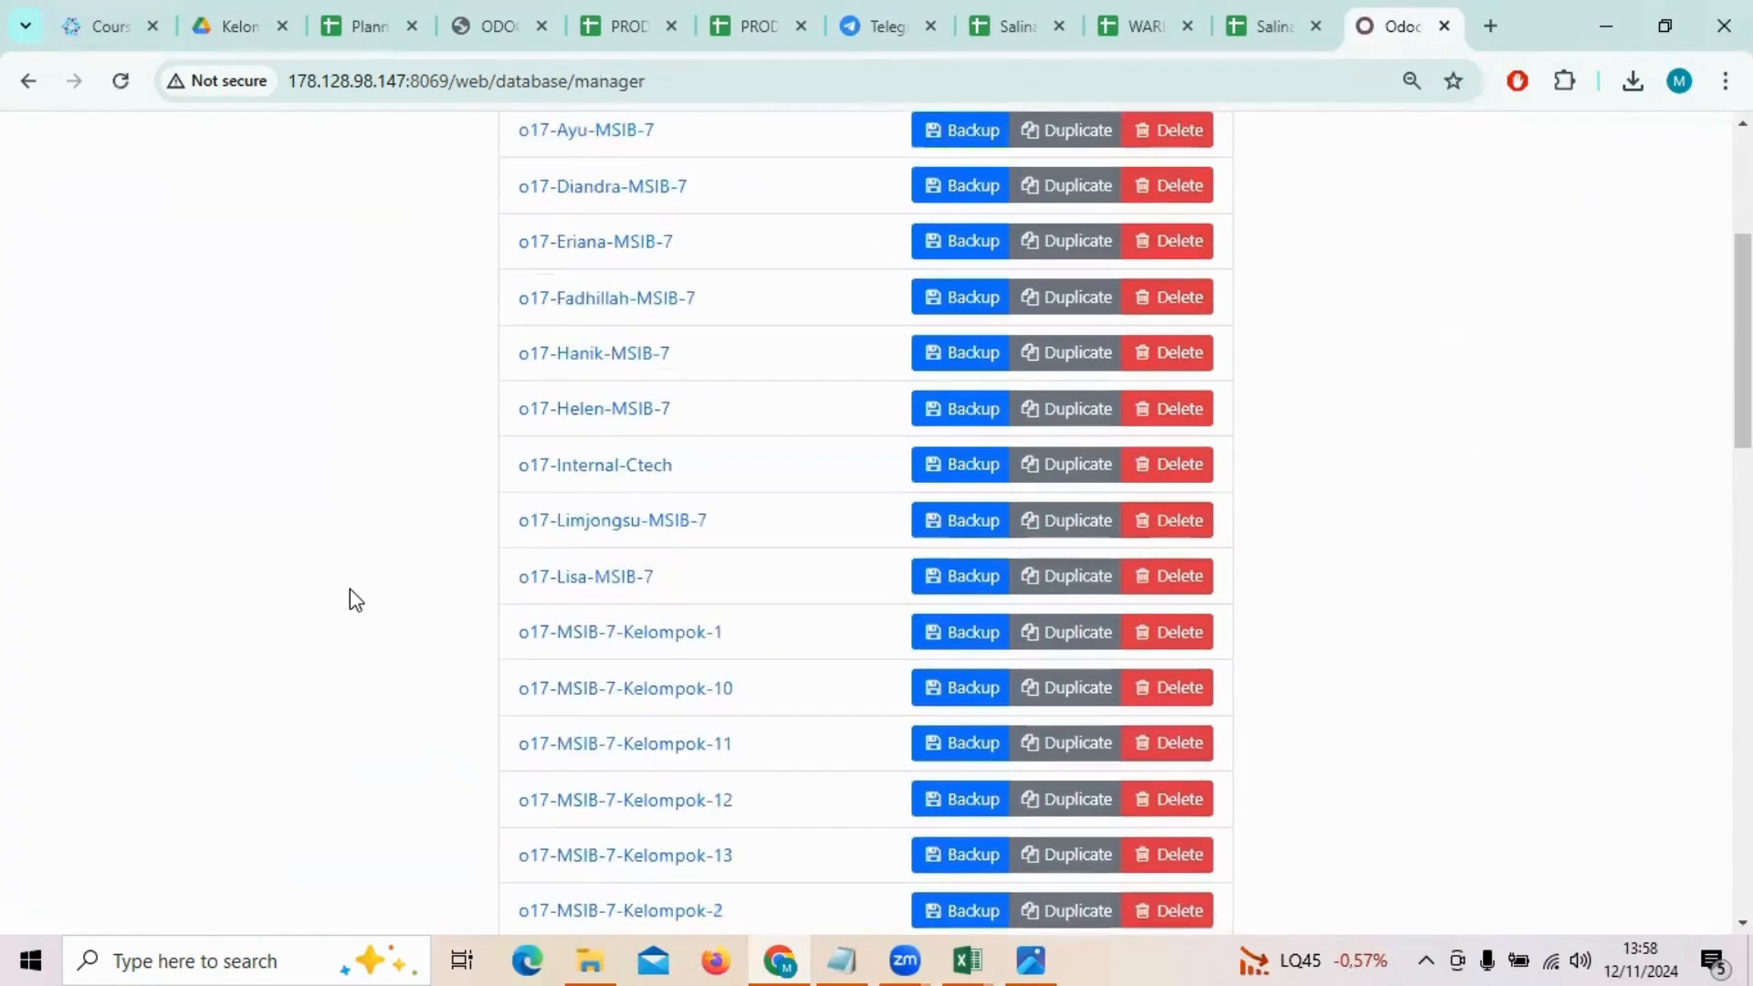
pyautogui.scroll(-6, 350, 589)
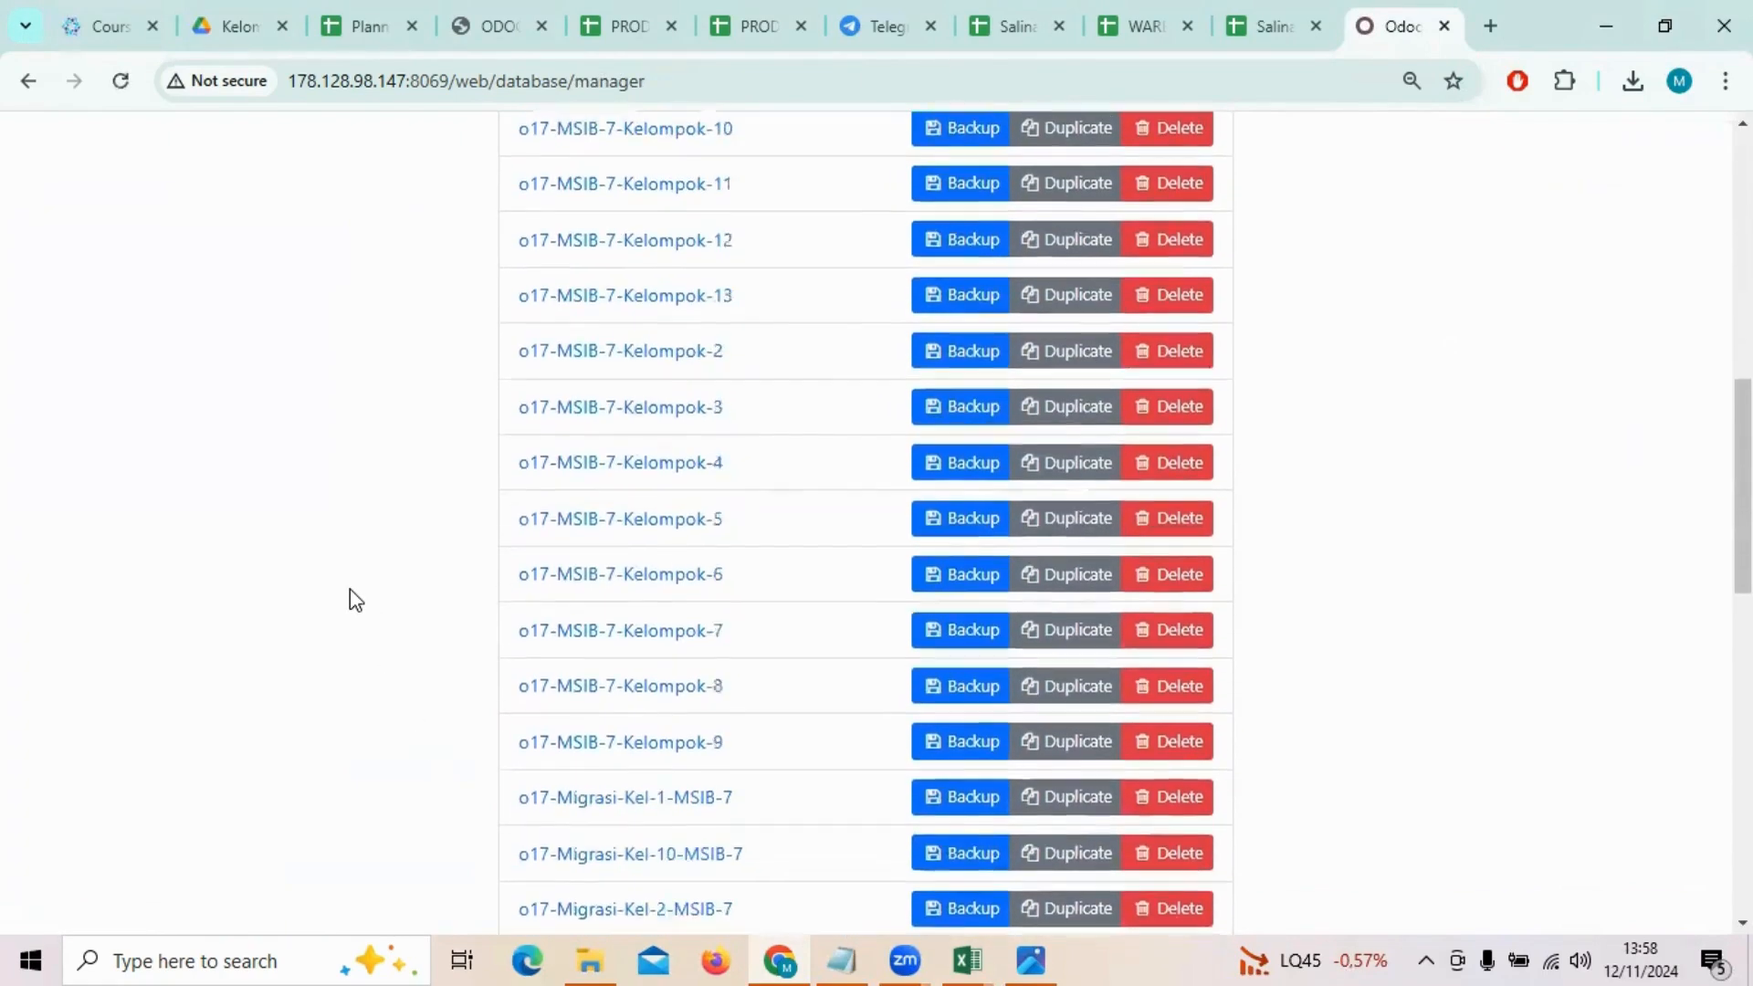
pyautogui.scroll(-5, 348, 589)
pyautogui.scroll(-5, 348, 589)
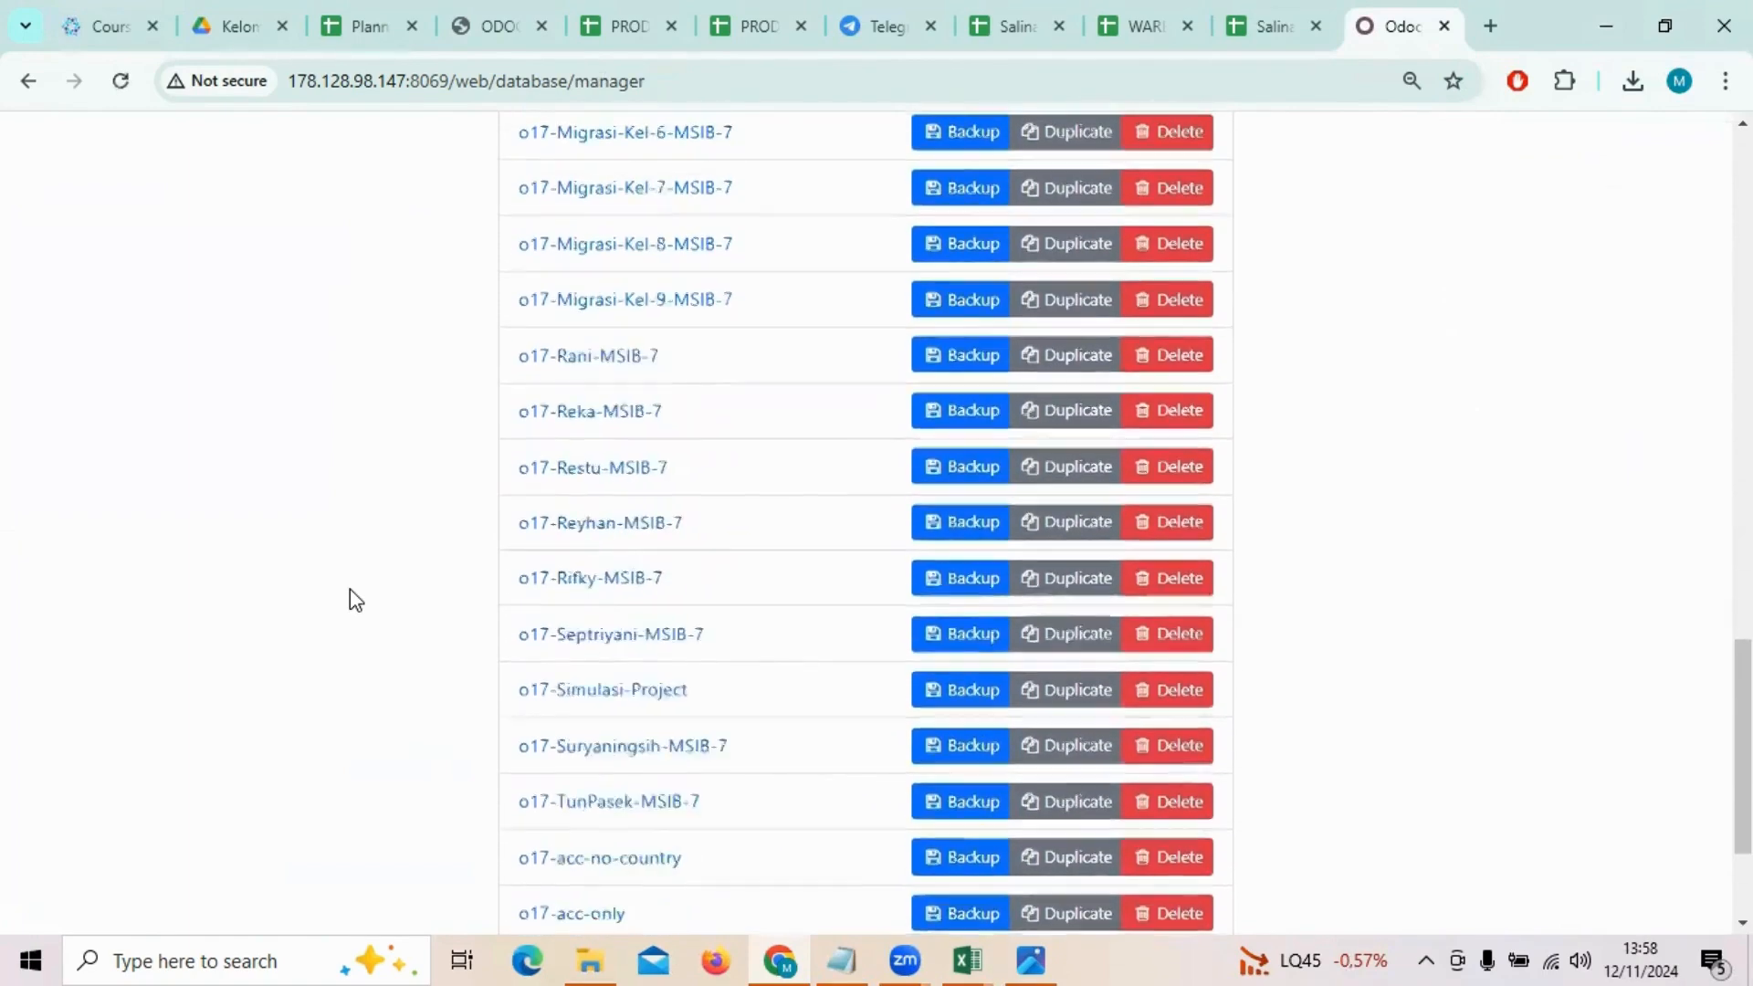
pyautogui.scroll(-3, 348, 589)
pyautogui.scroll(8, 348, 588)
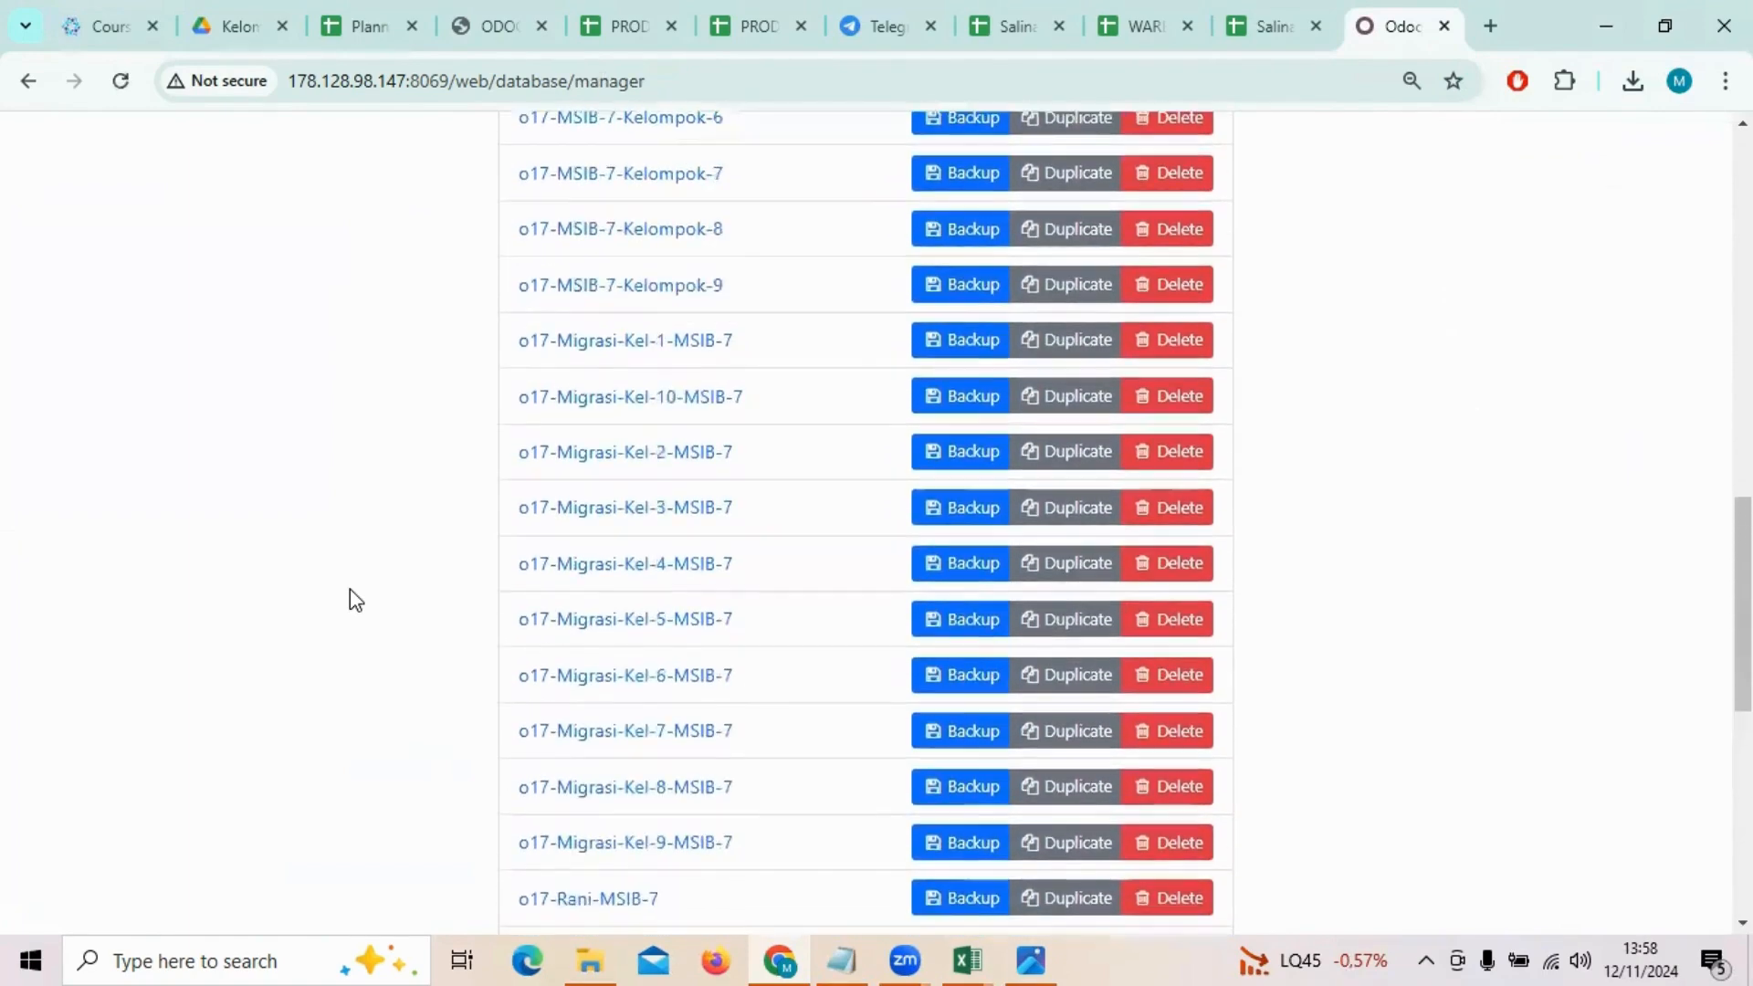
pyautogui.scroll(7, 349, 588)
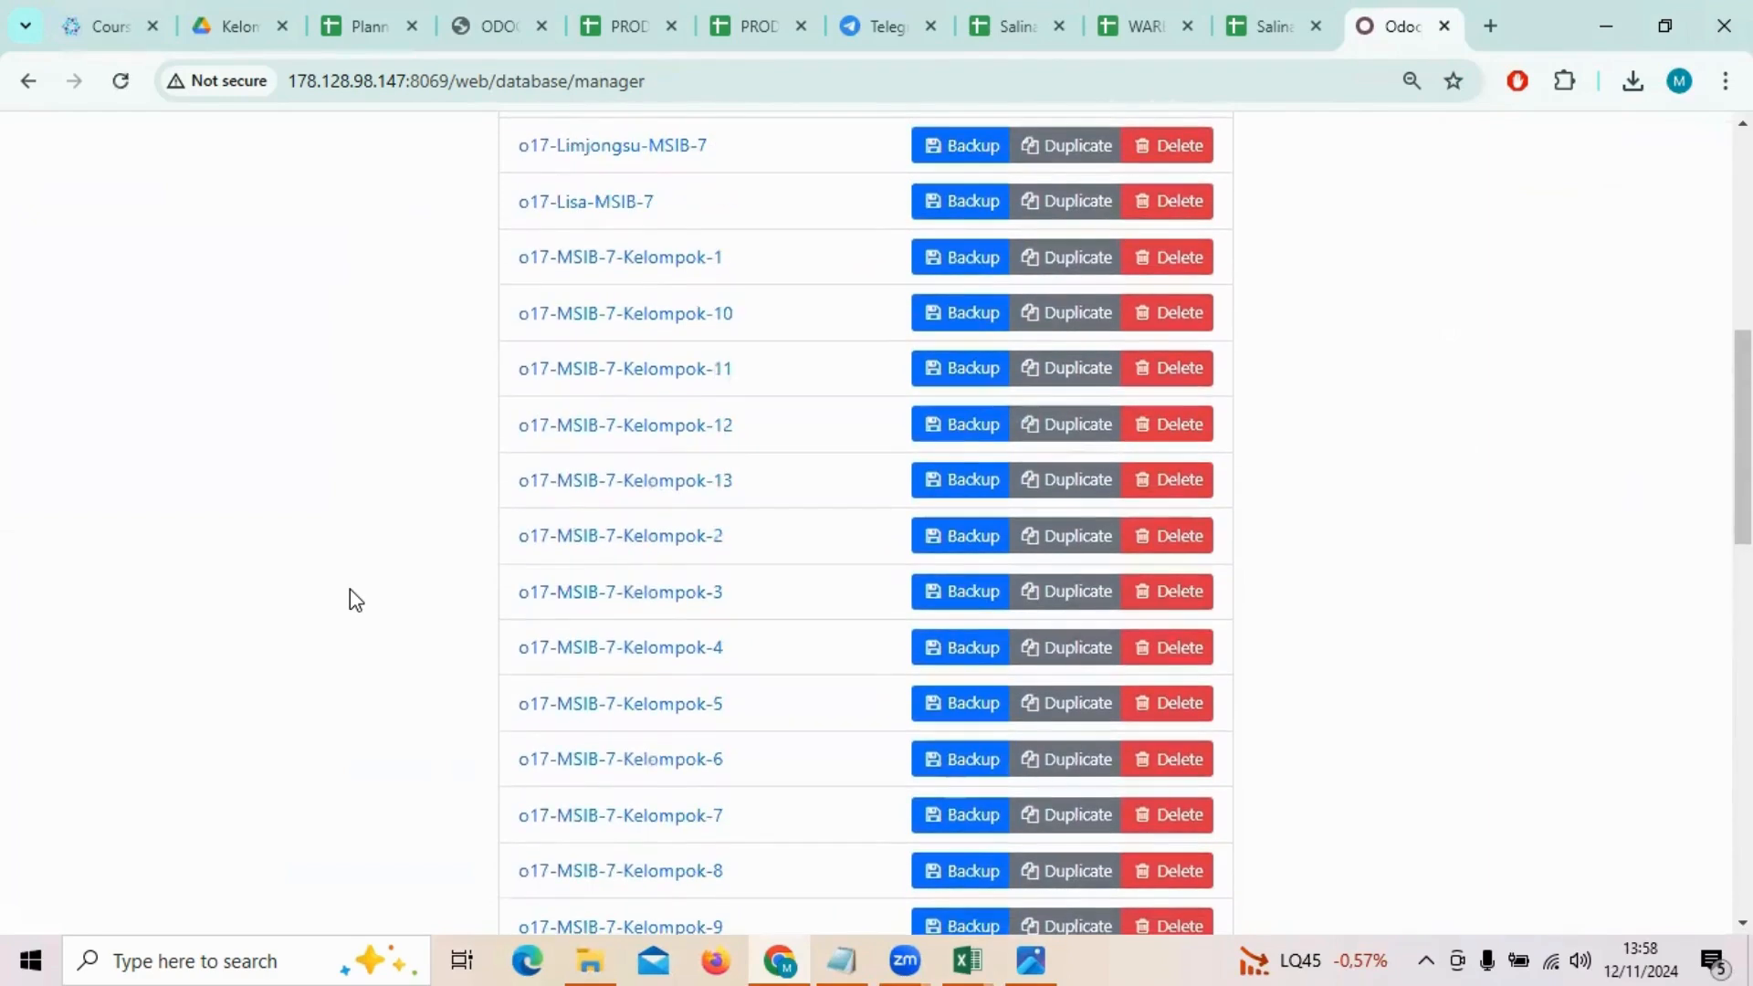
pyautogui.scroll(-4, 348, 600)
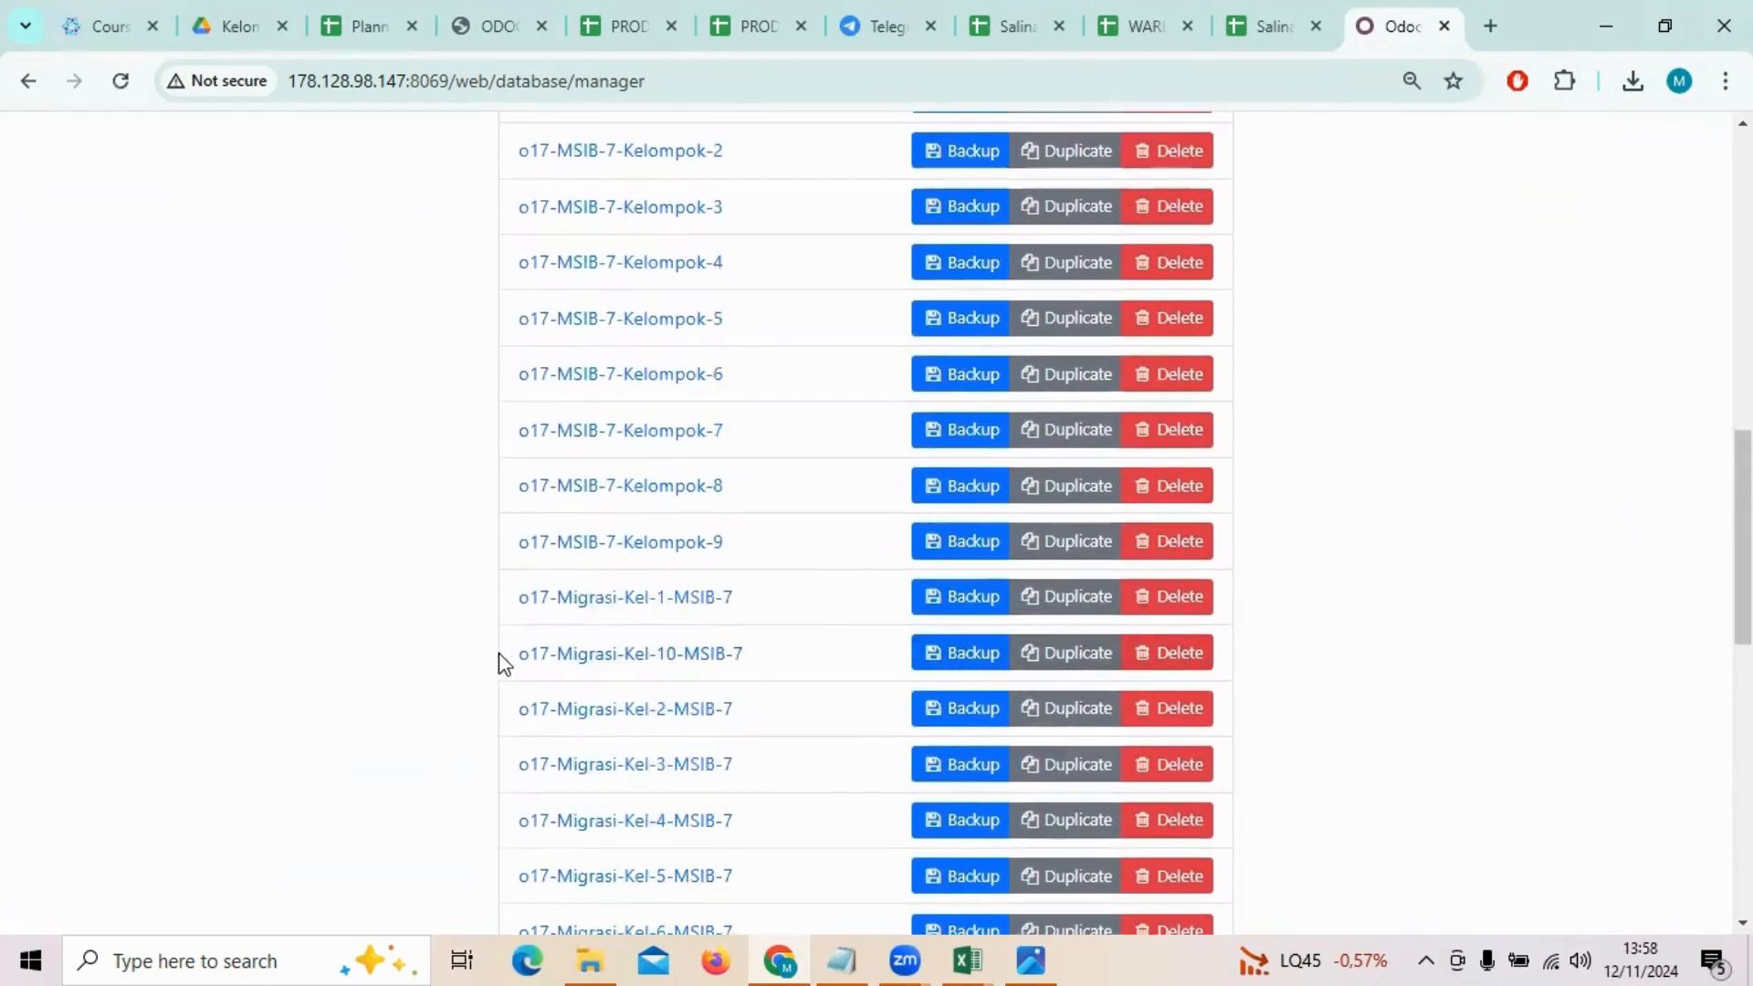
pyautogui.moveTo(500, 653); pyautogui.dragTo(767, 656)
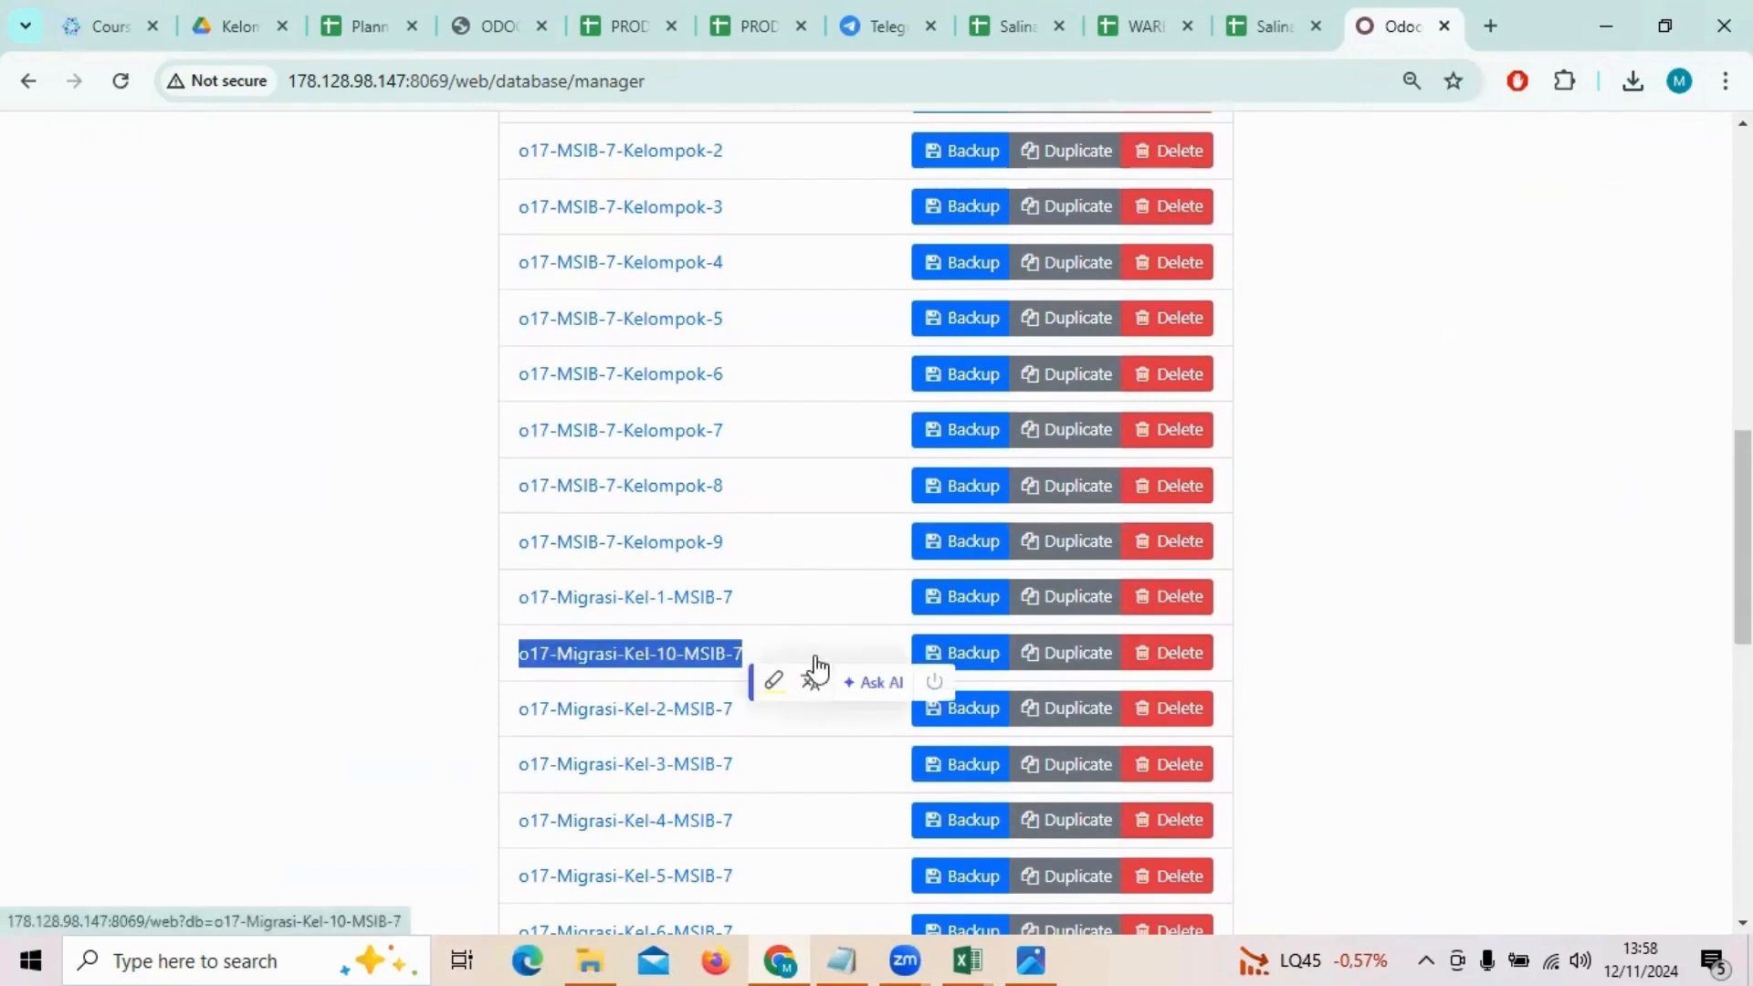
pyautogui.click(1415, 680)
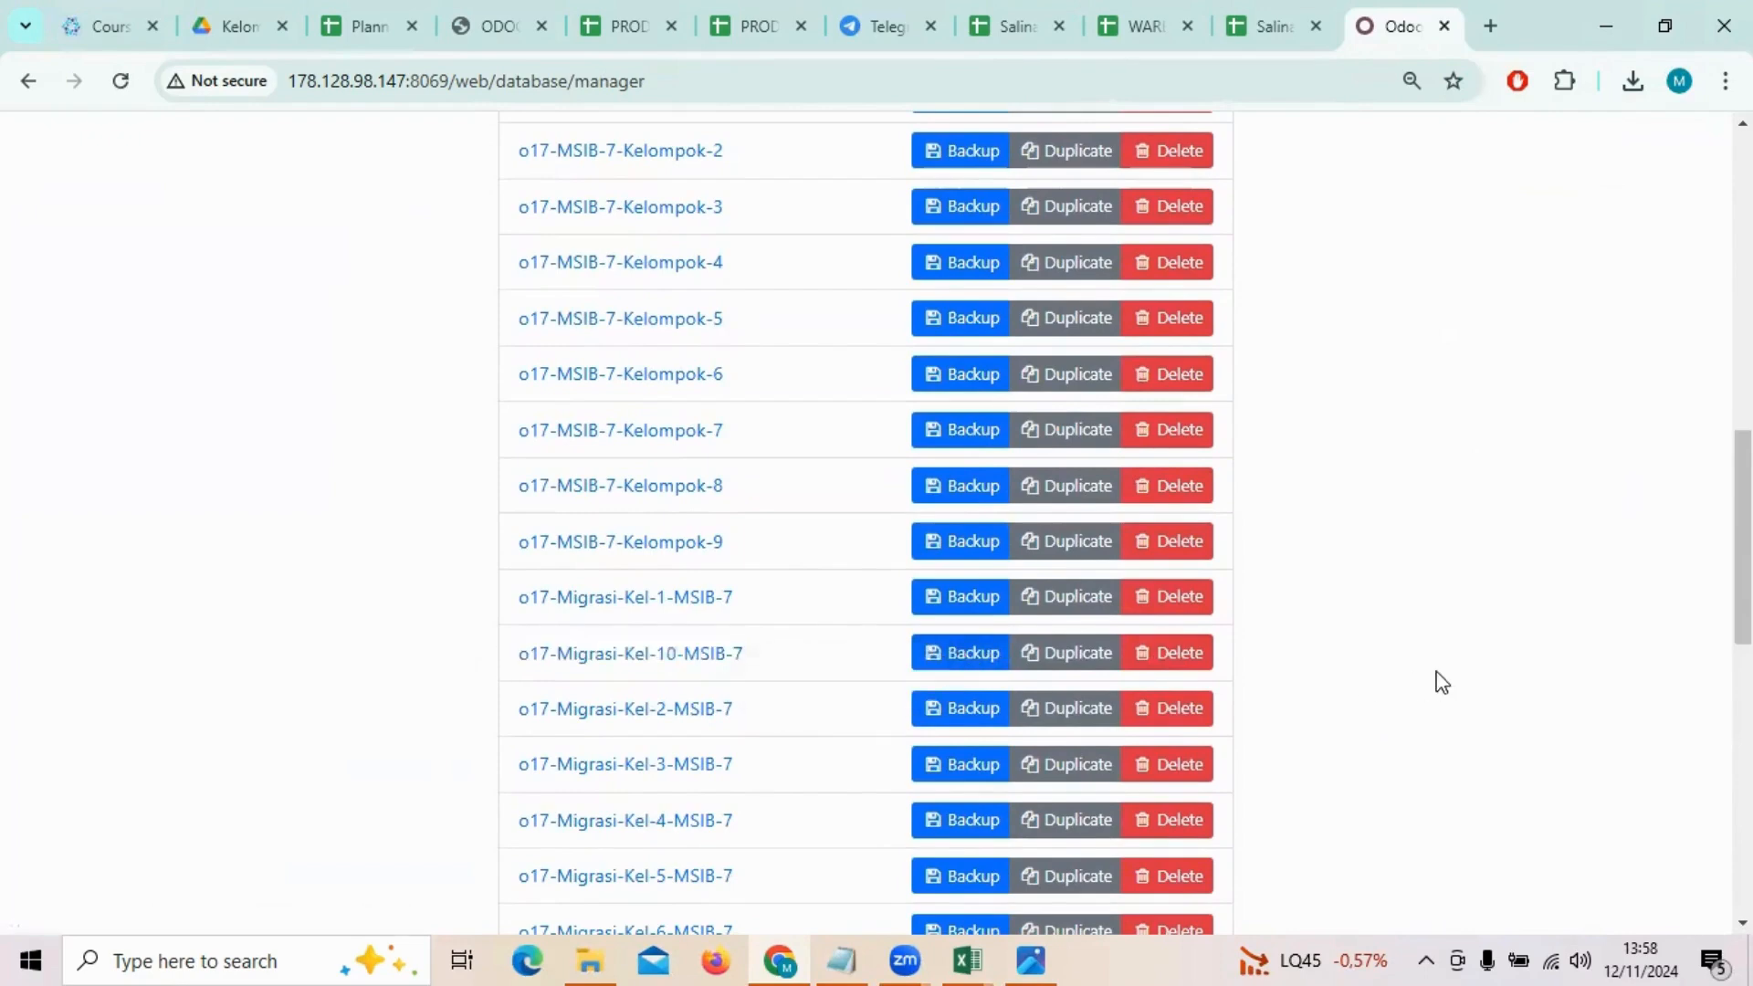
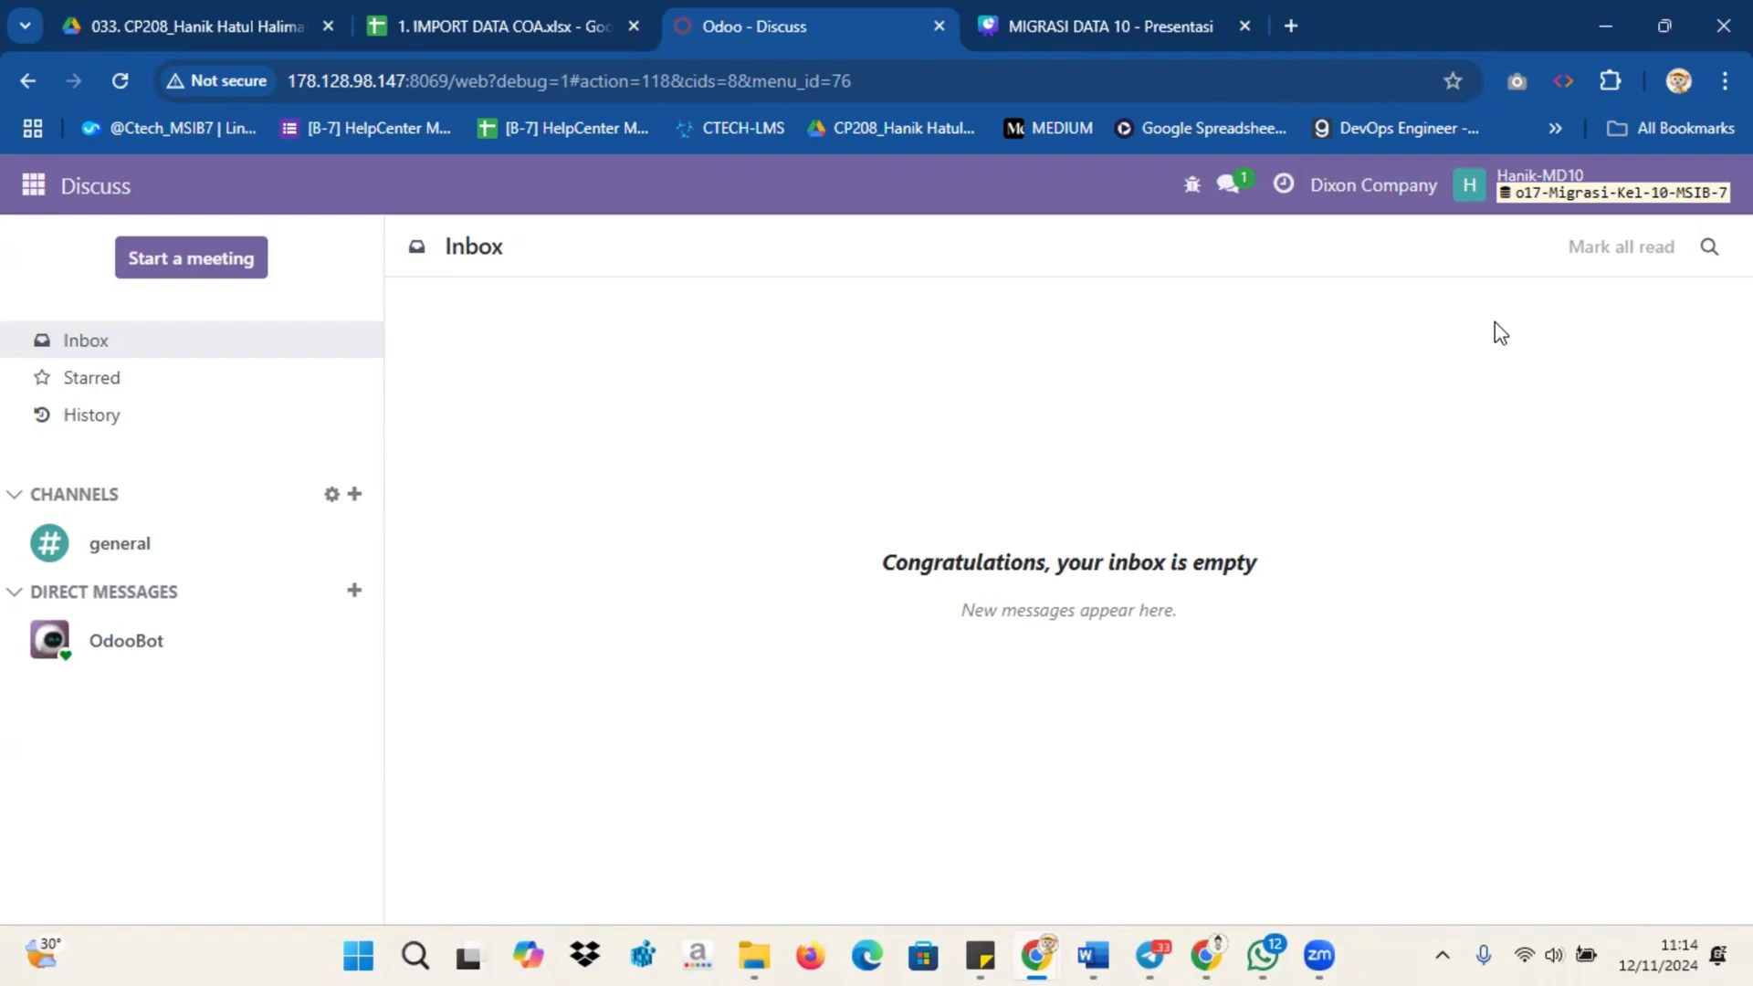
# Step: Open the technical Company Properties list in Settings and filter it by the name account
pyautogui.click(34, 186)
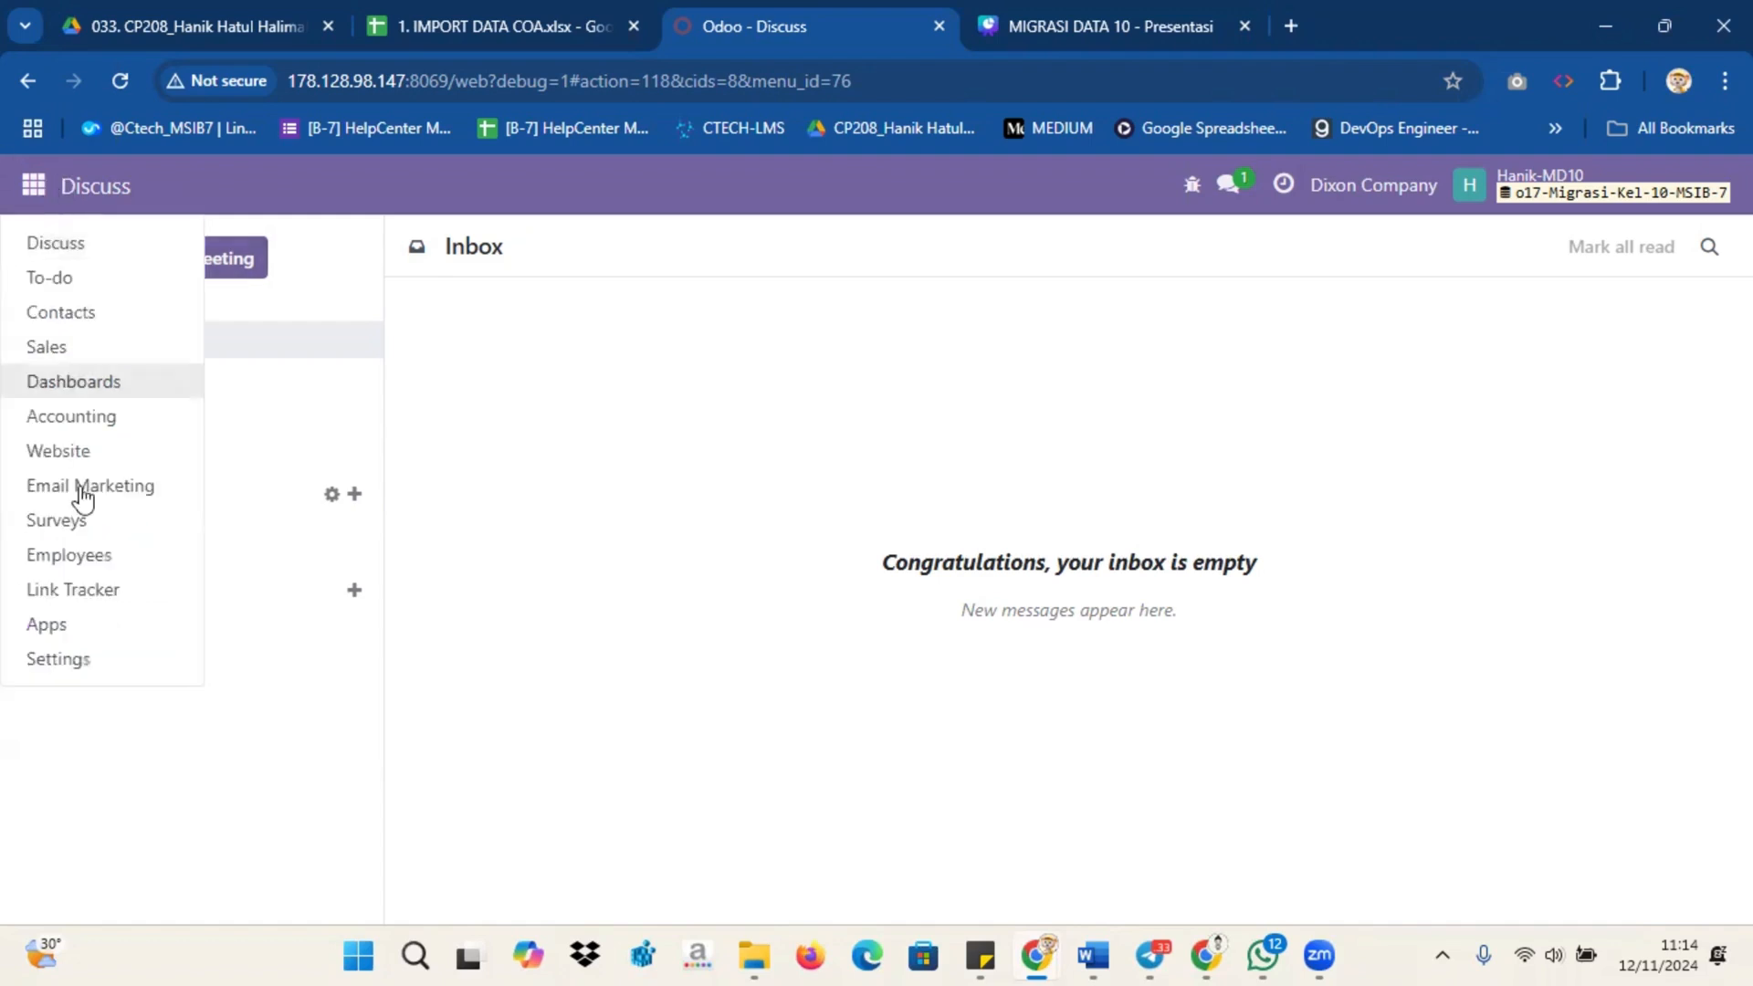
pyautogui.click(57, 659)
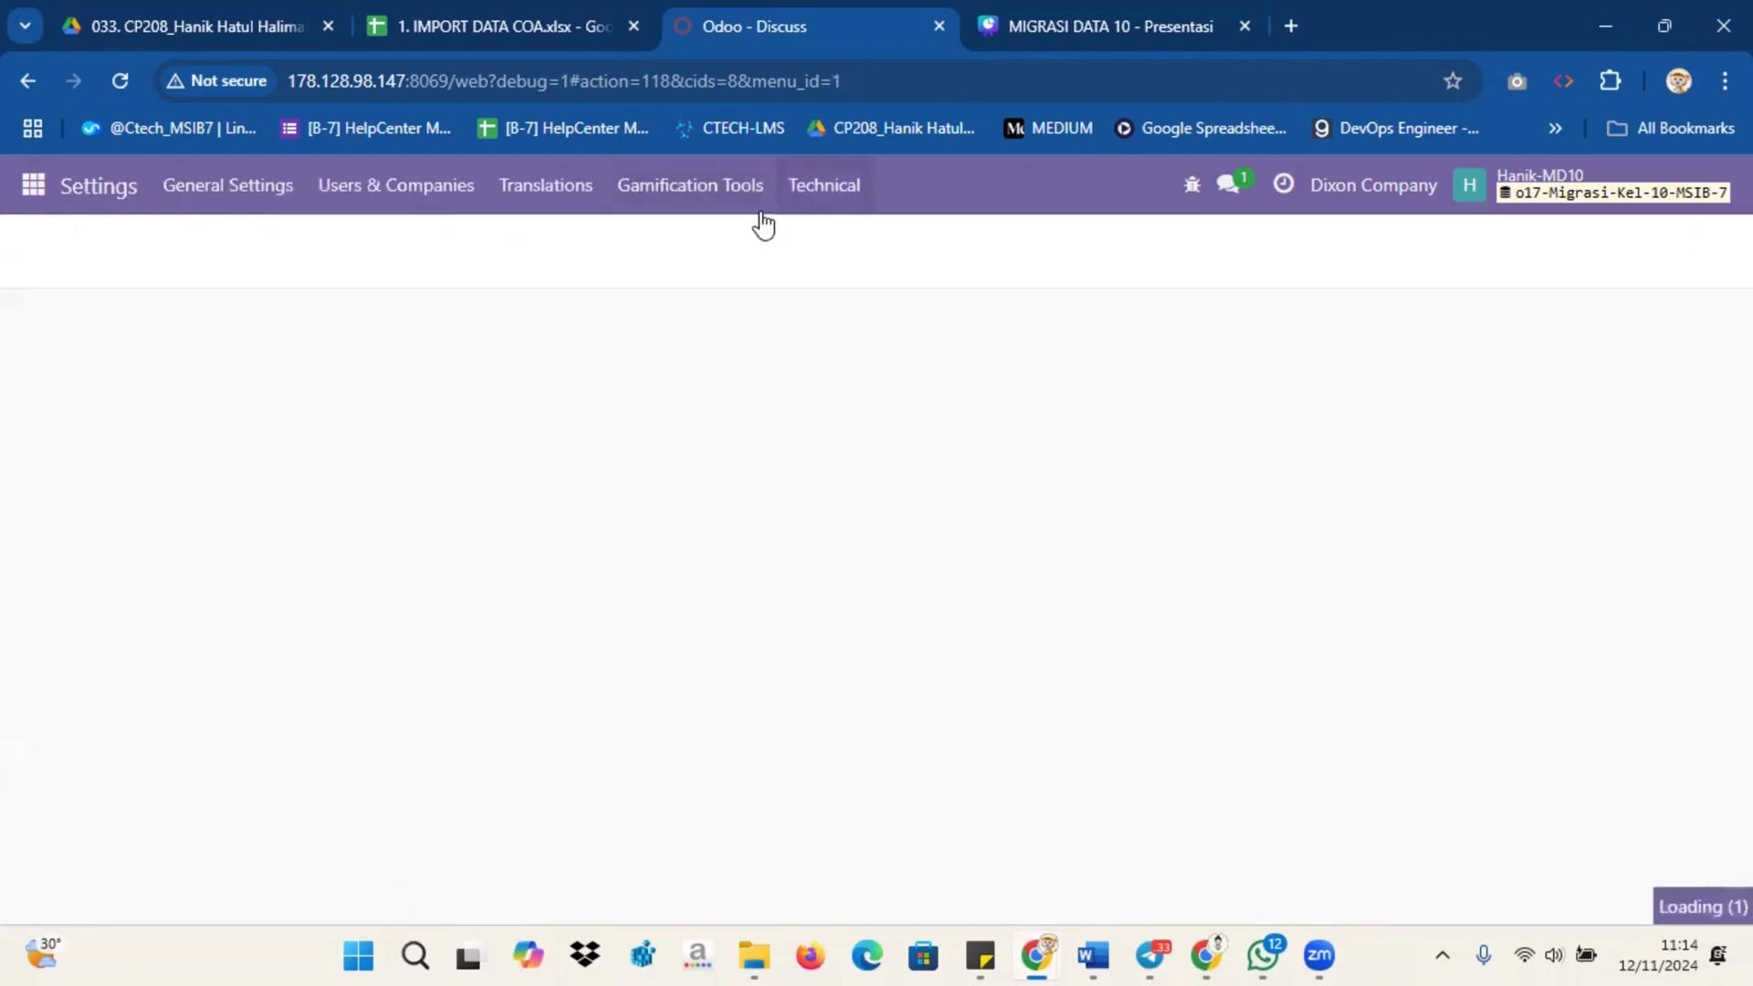
pyautogui.click(831, 188)
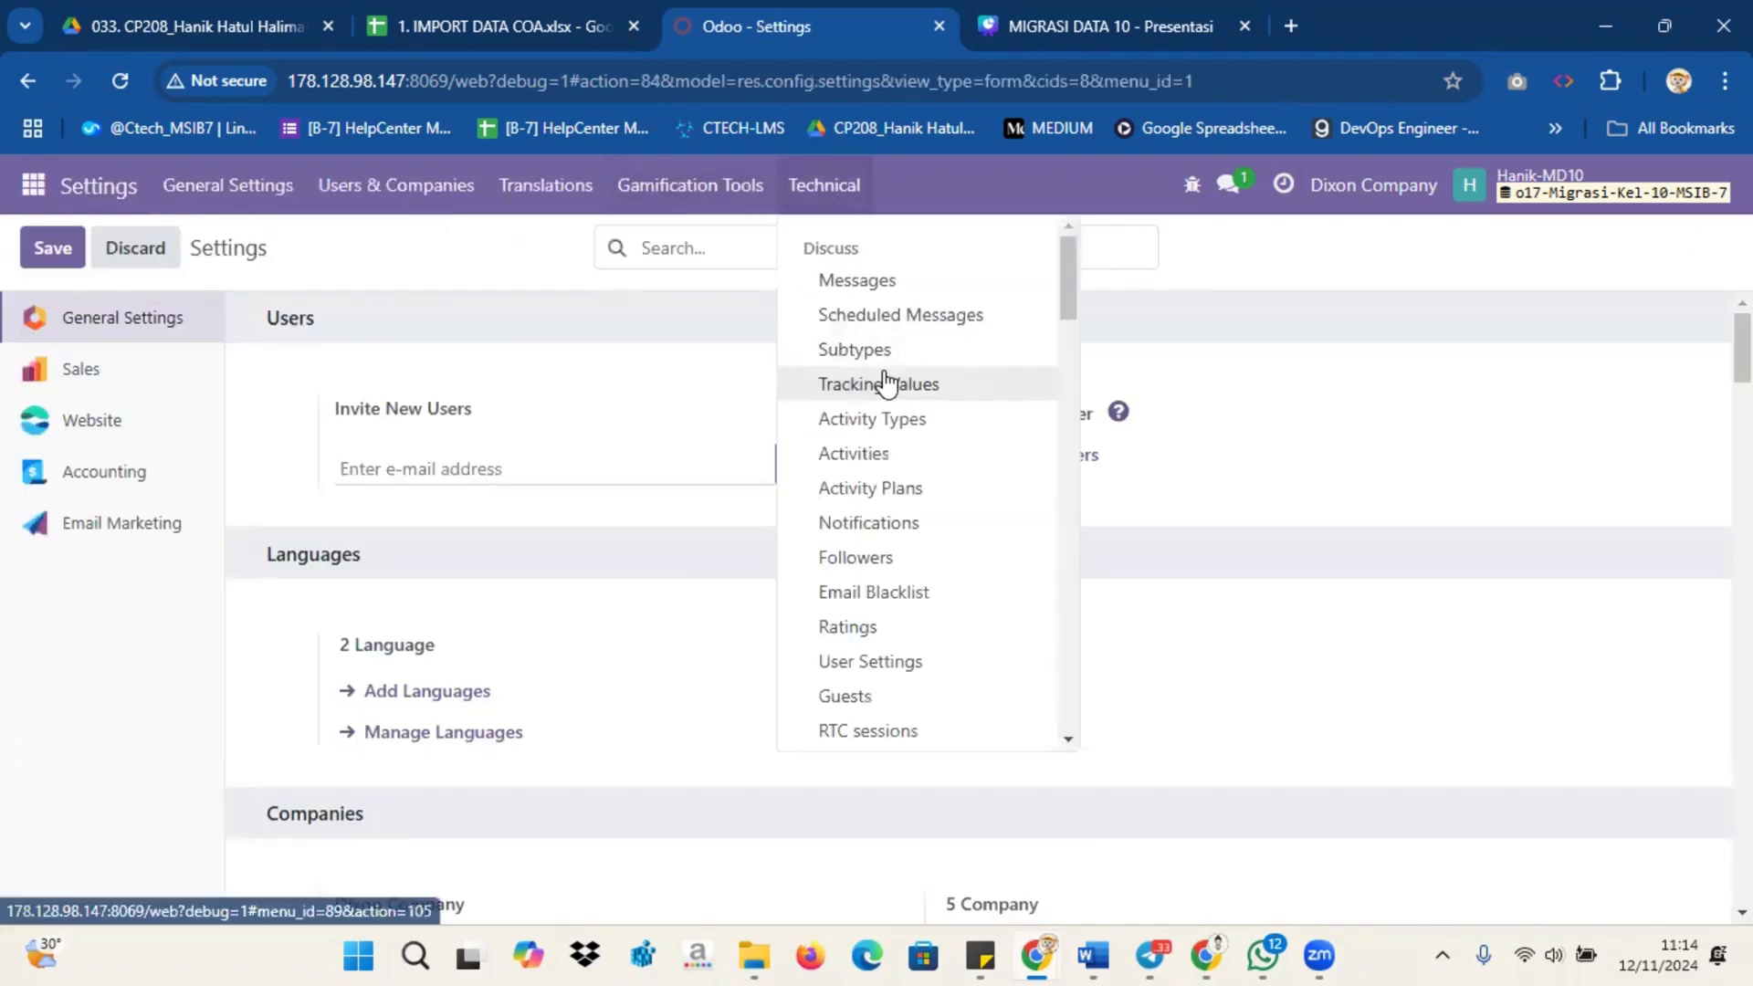
pyautogui.scroll(-15, 886, 392)
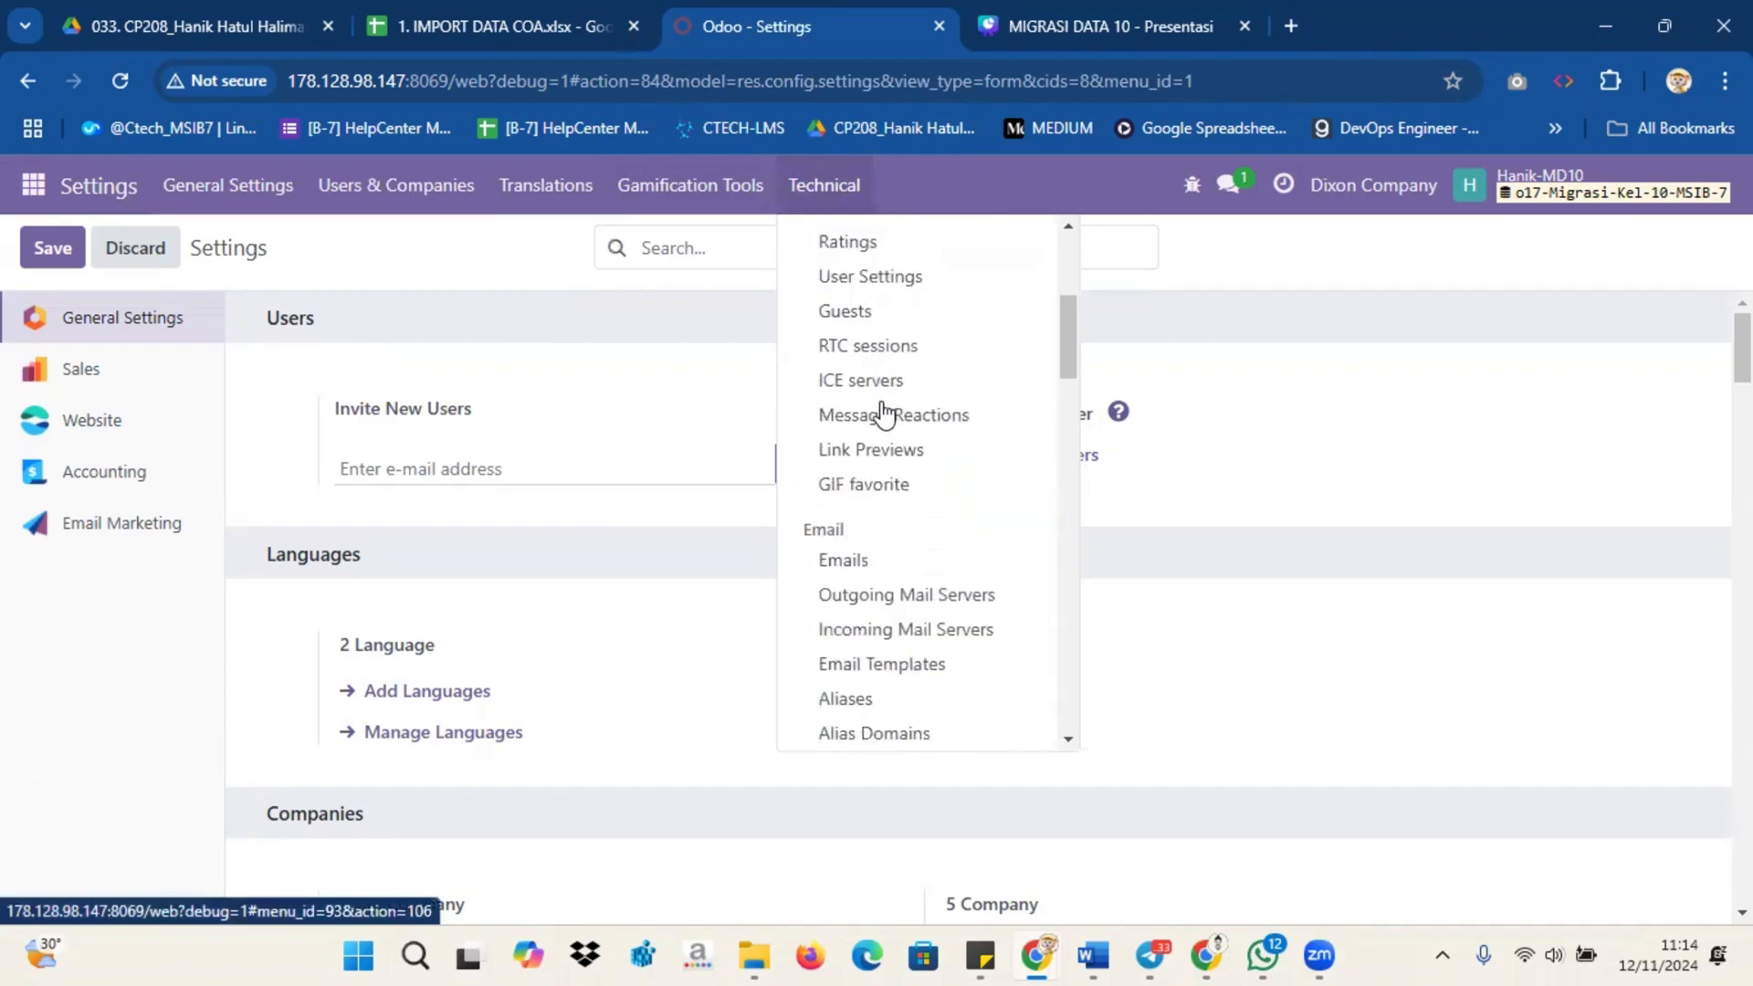
pyautogui.click(878, 390)
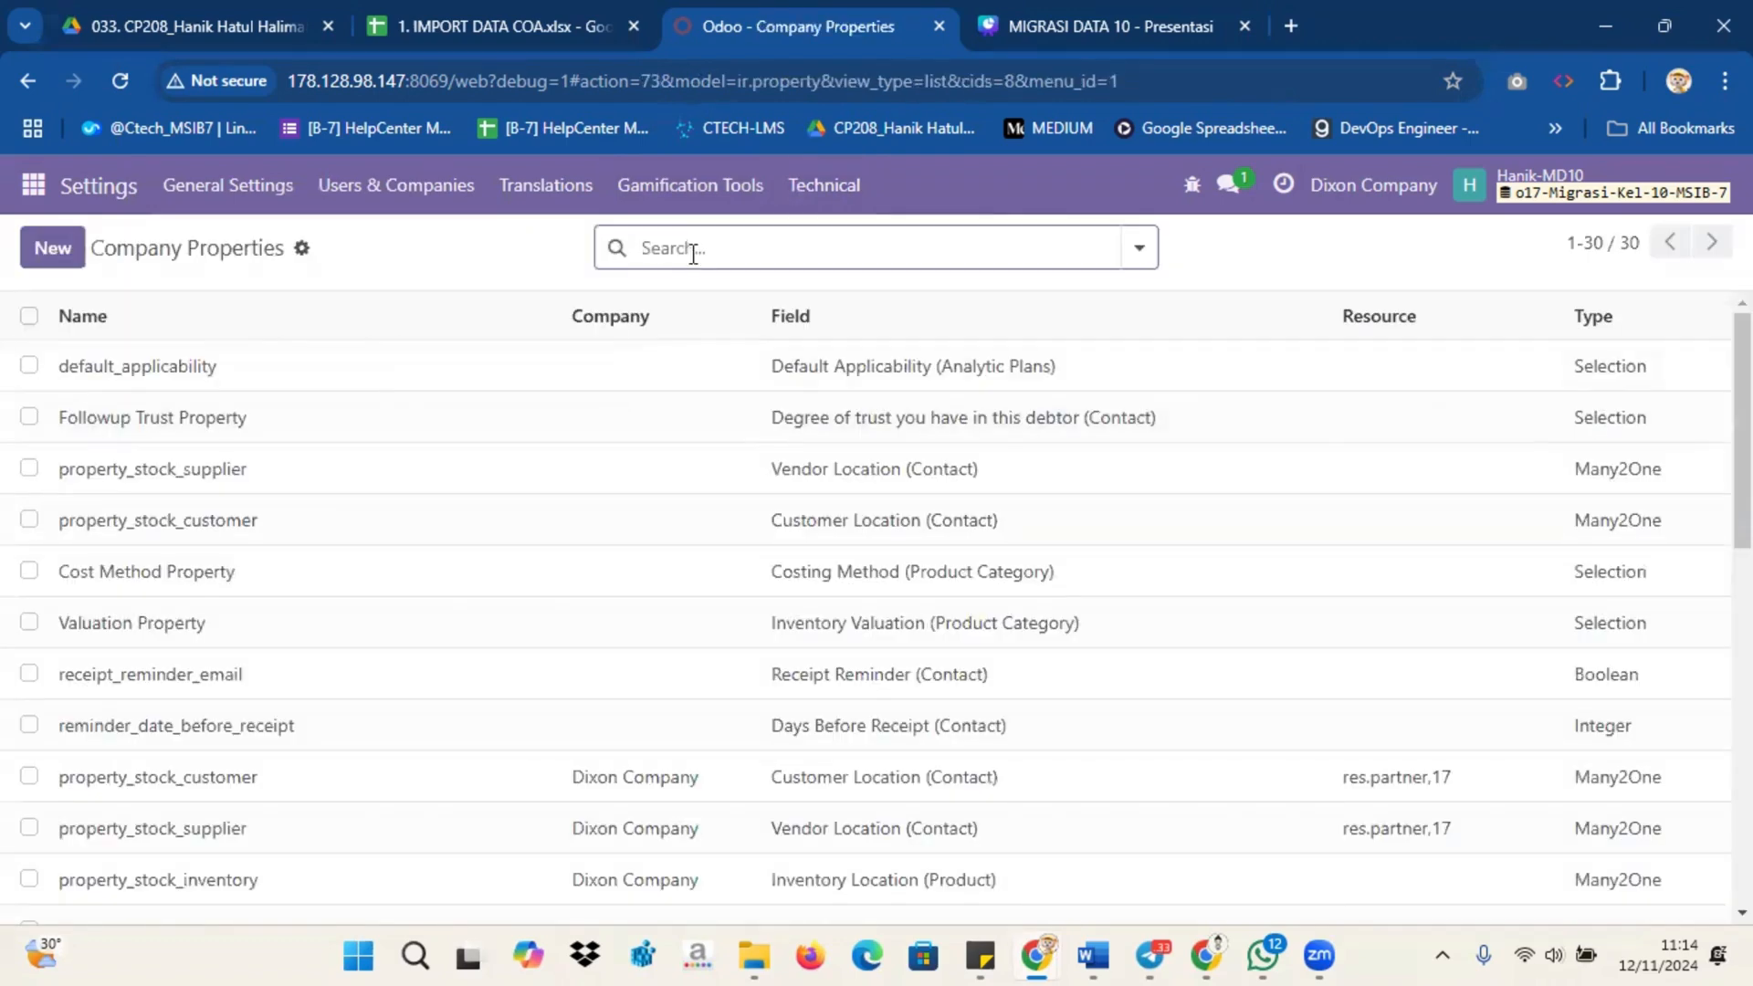
pyautogui.write('account')
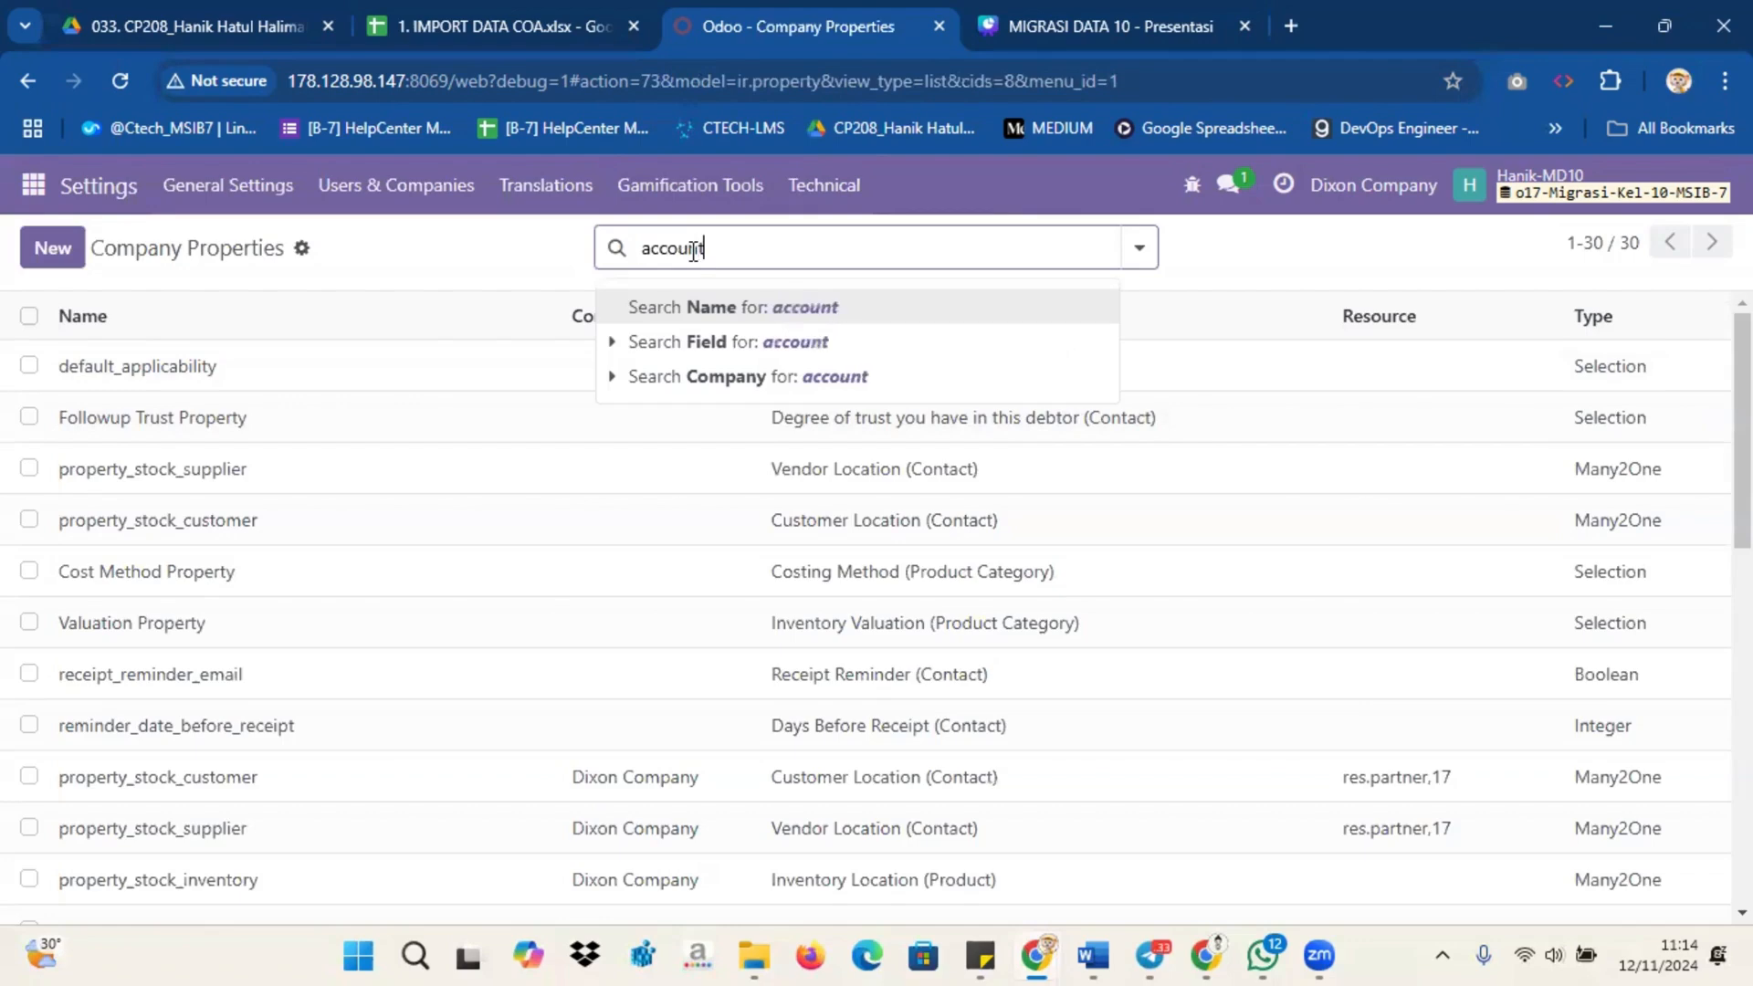
pyautogui.press('Return')
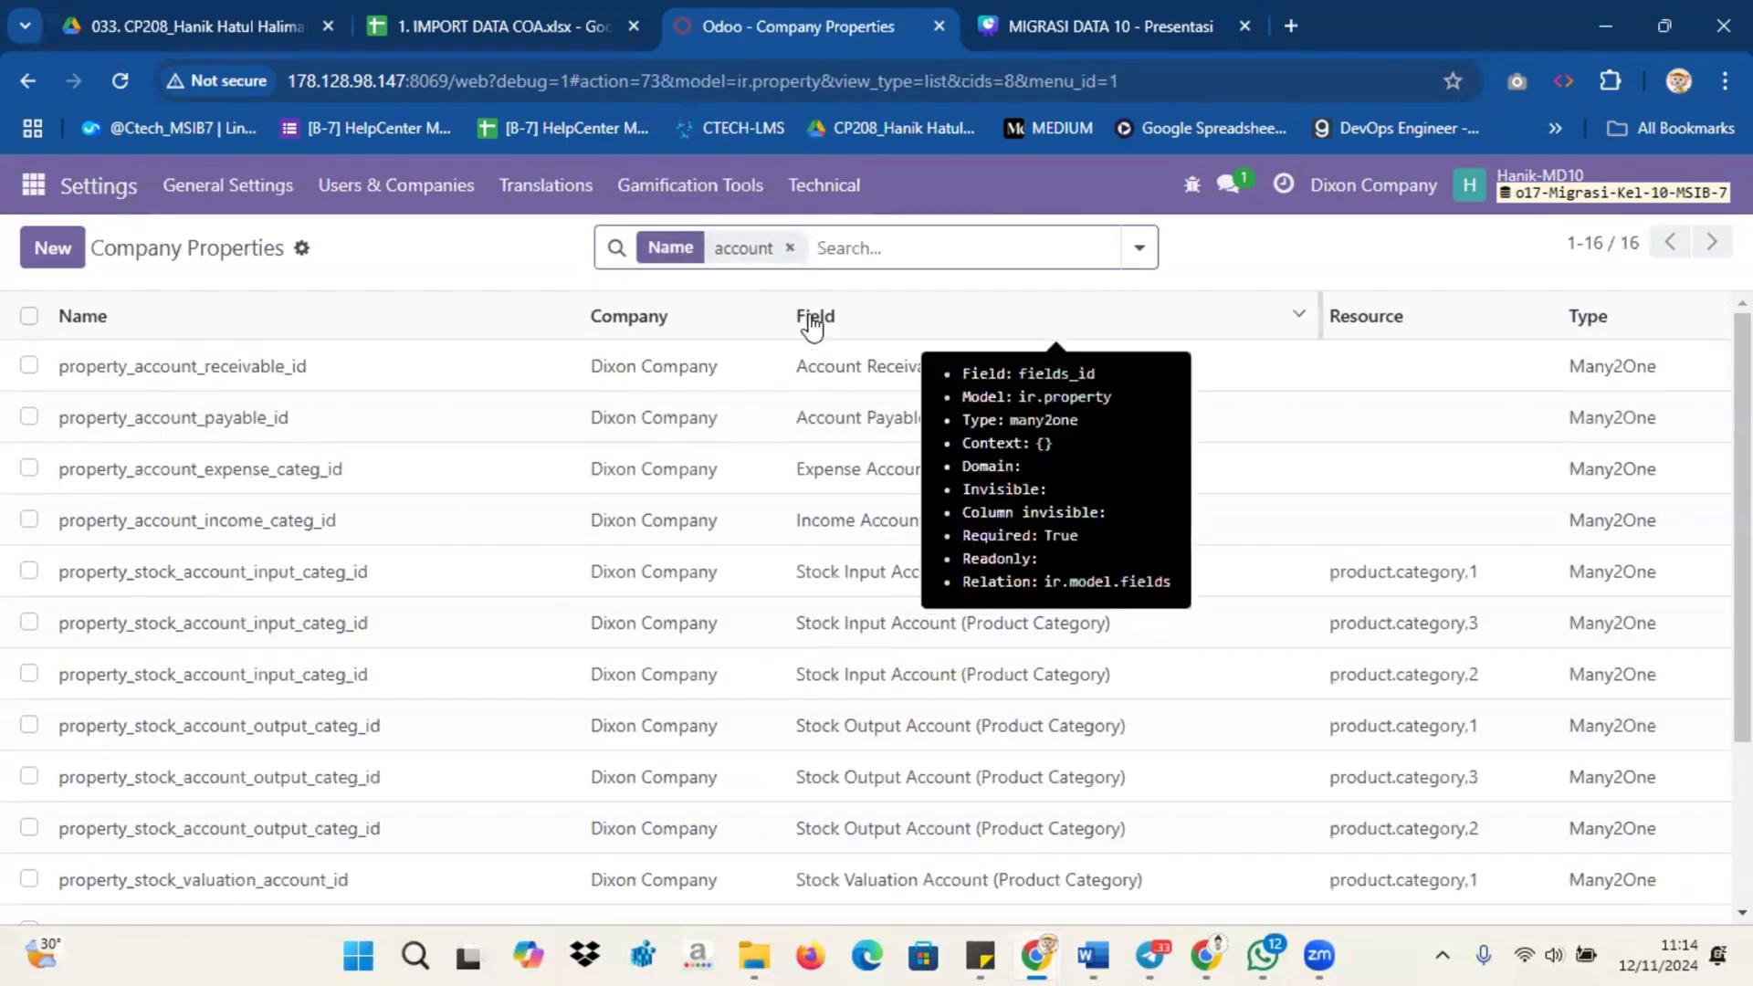
# Step: Duplicate the browser tab with the filtered Company Properties list and return to the original tab
pyautogui.rightClick(796, 24)
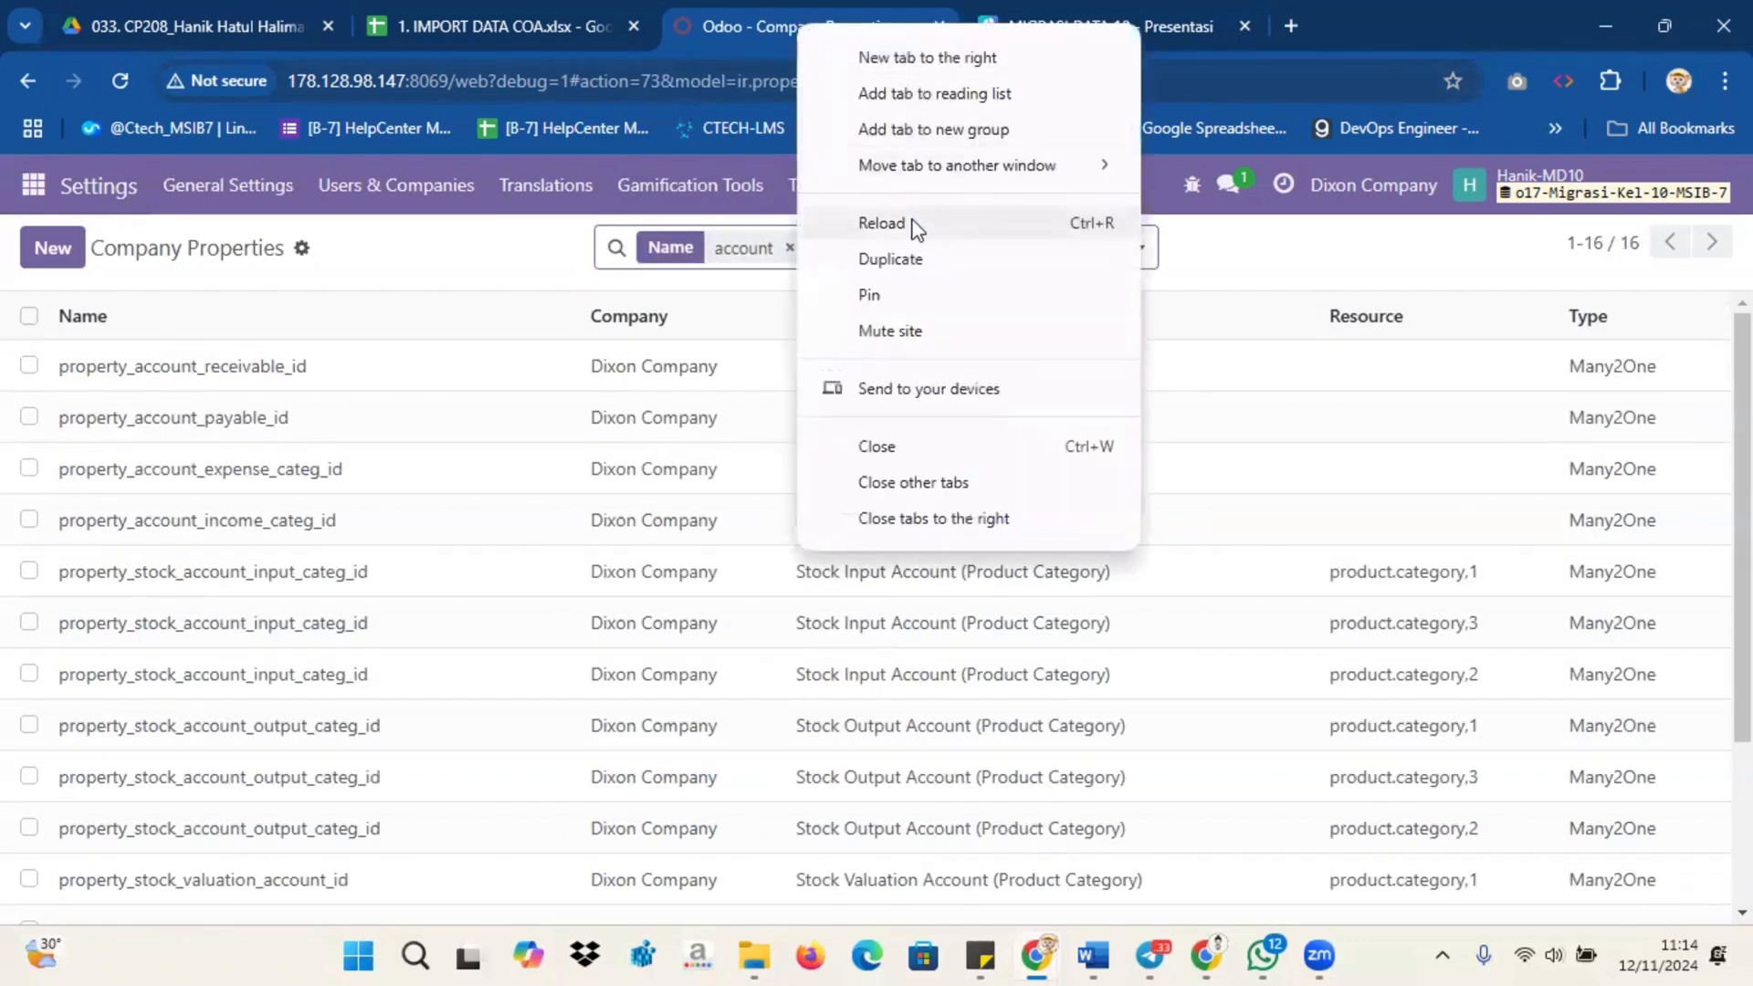
pyautogui.click(922, 259)
pyautogui.click(787, 18)
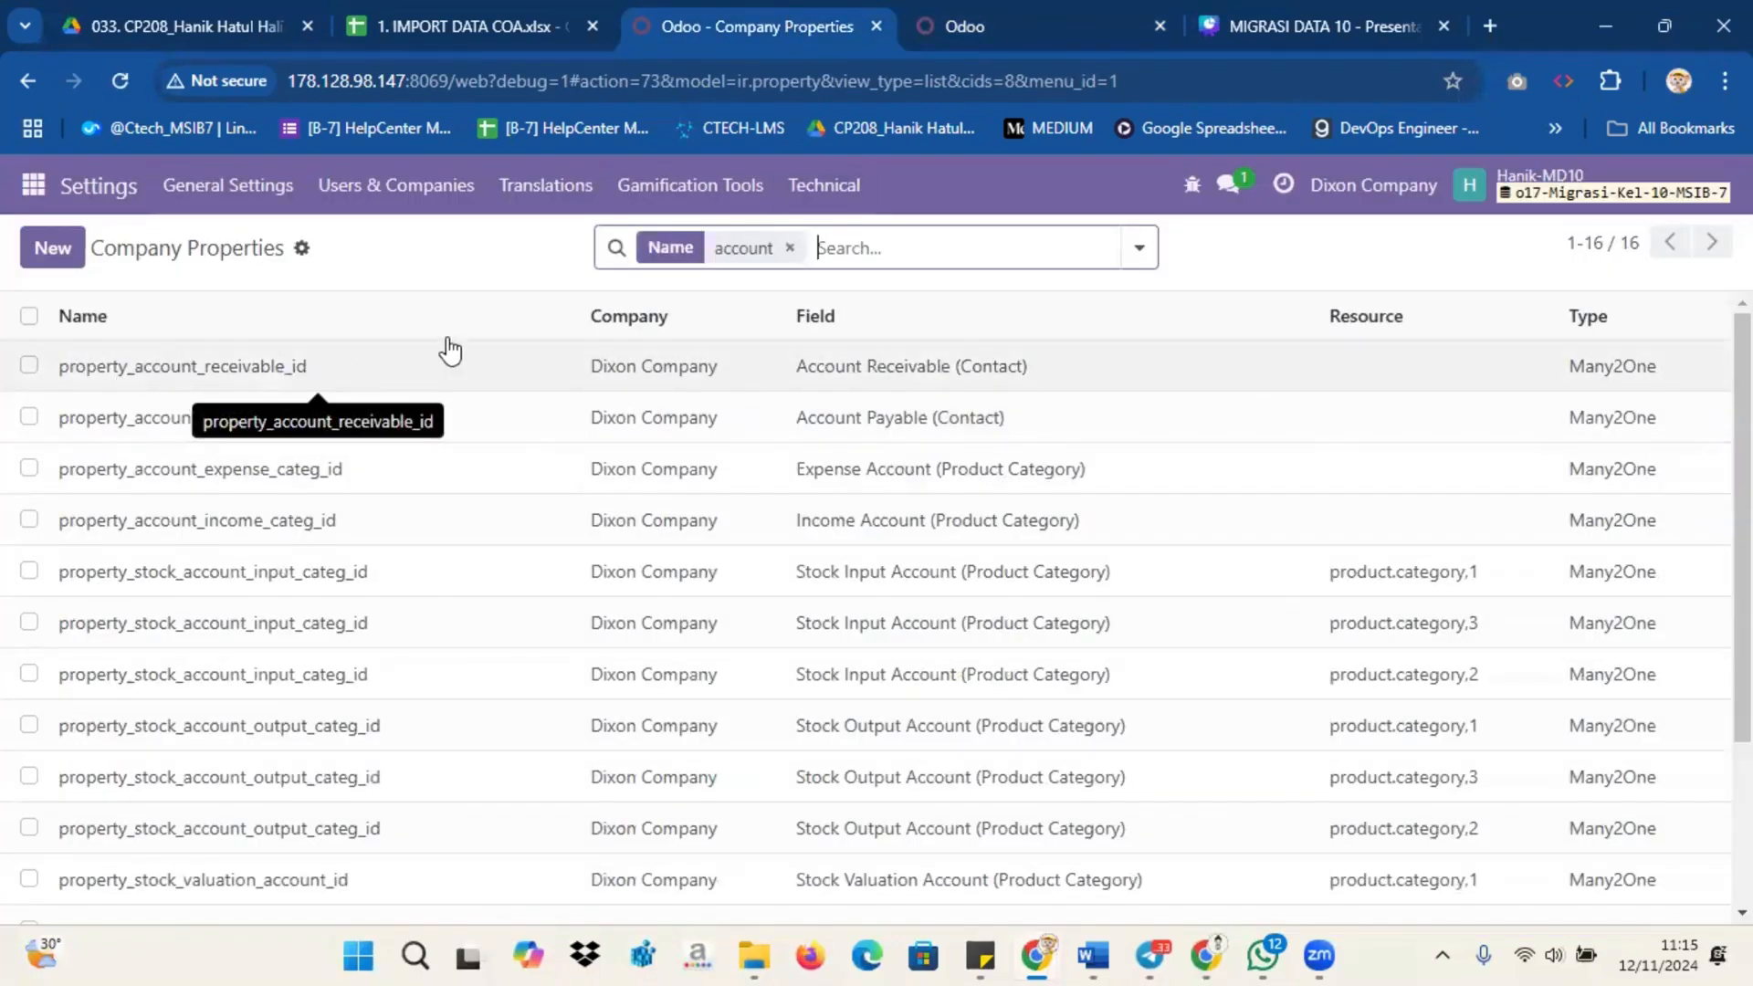
# Step: Open the property_account_receivable_id record and page through the following account properties to check their values
pyautogui.click(1232, 370)
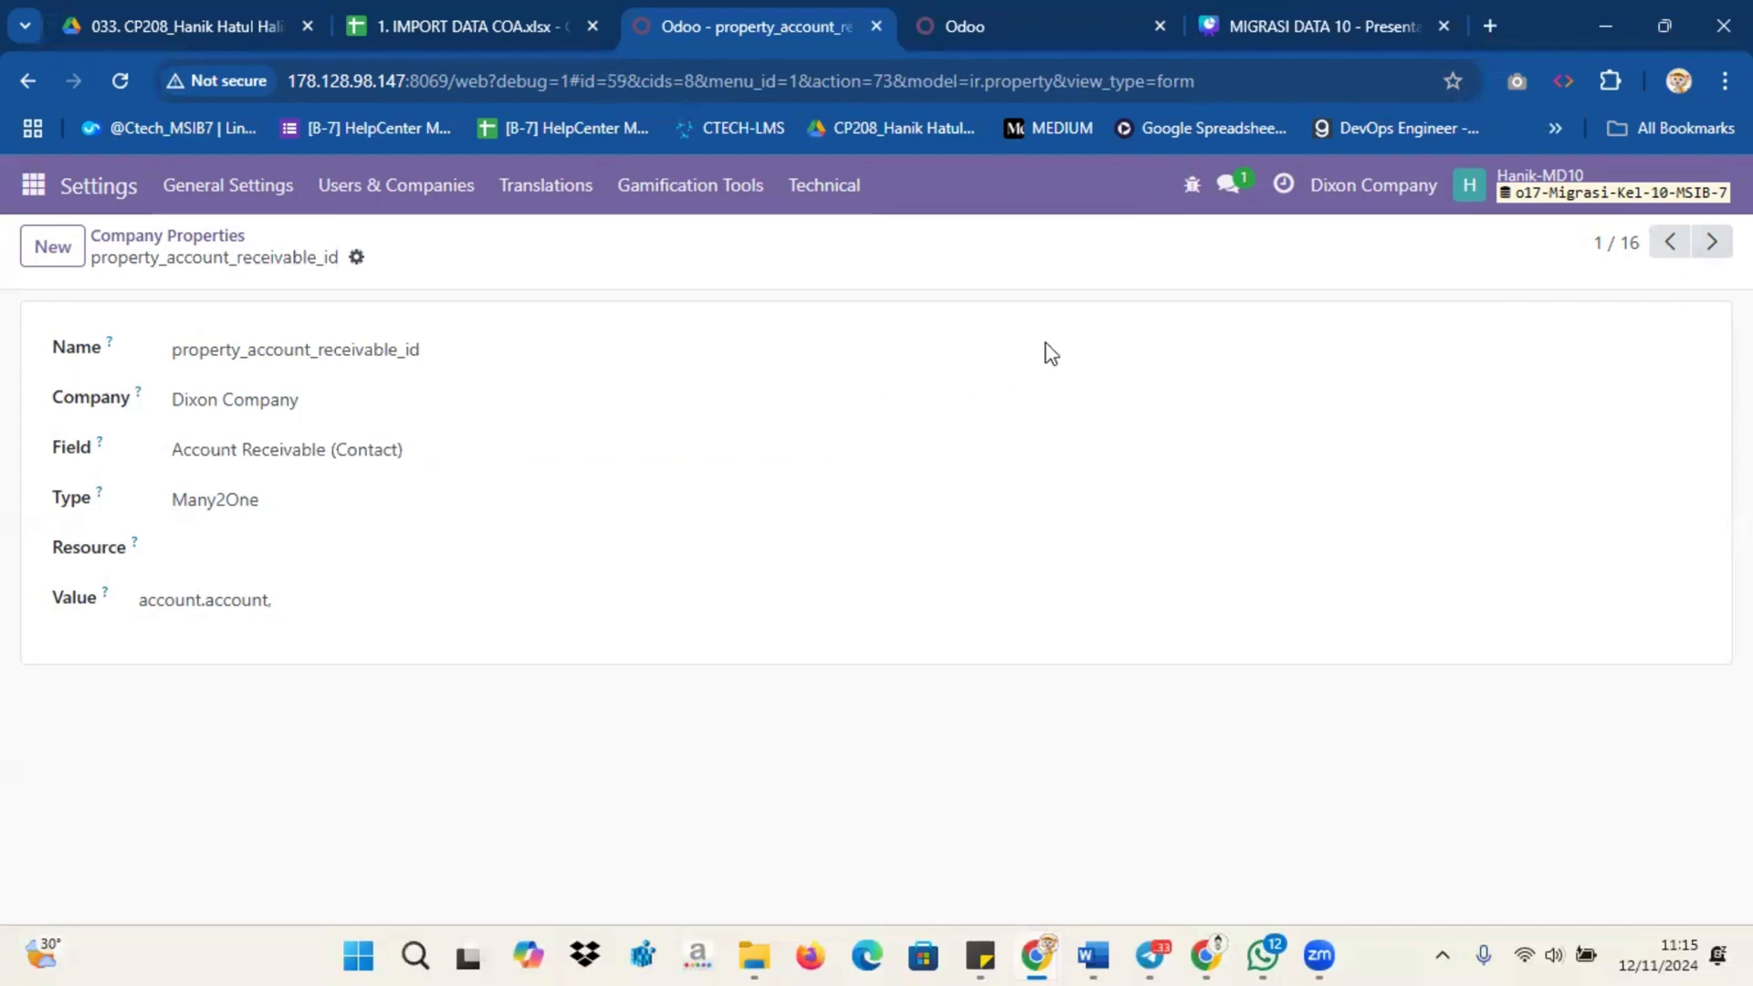
pyautogui.click(1711, 243)
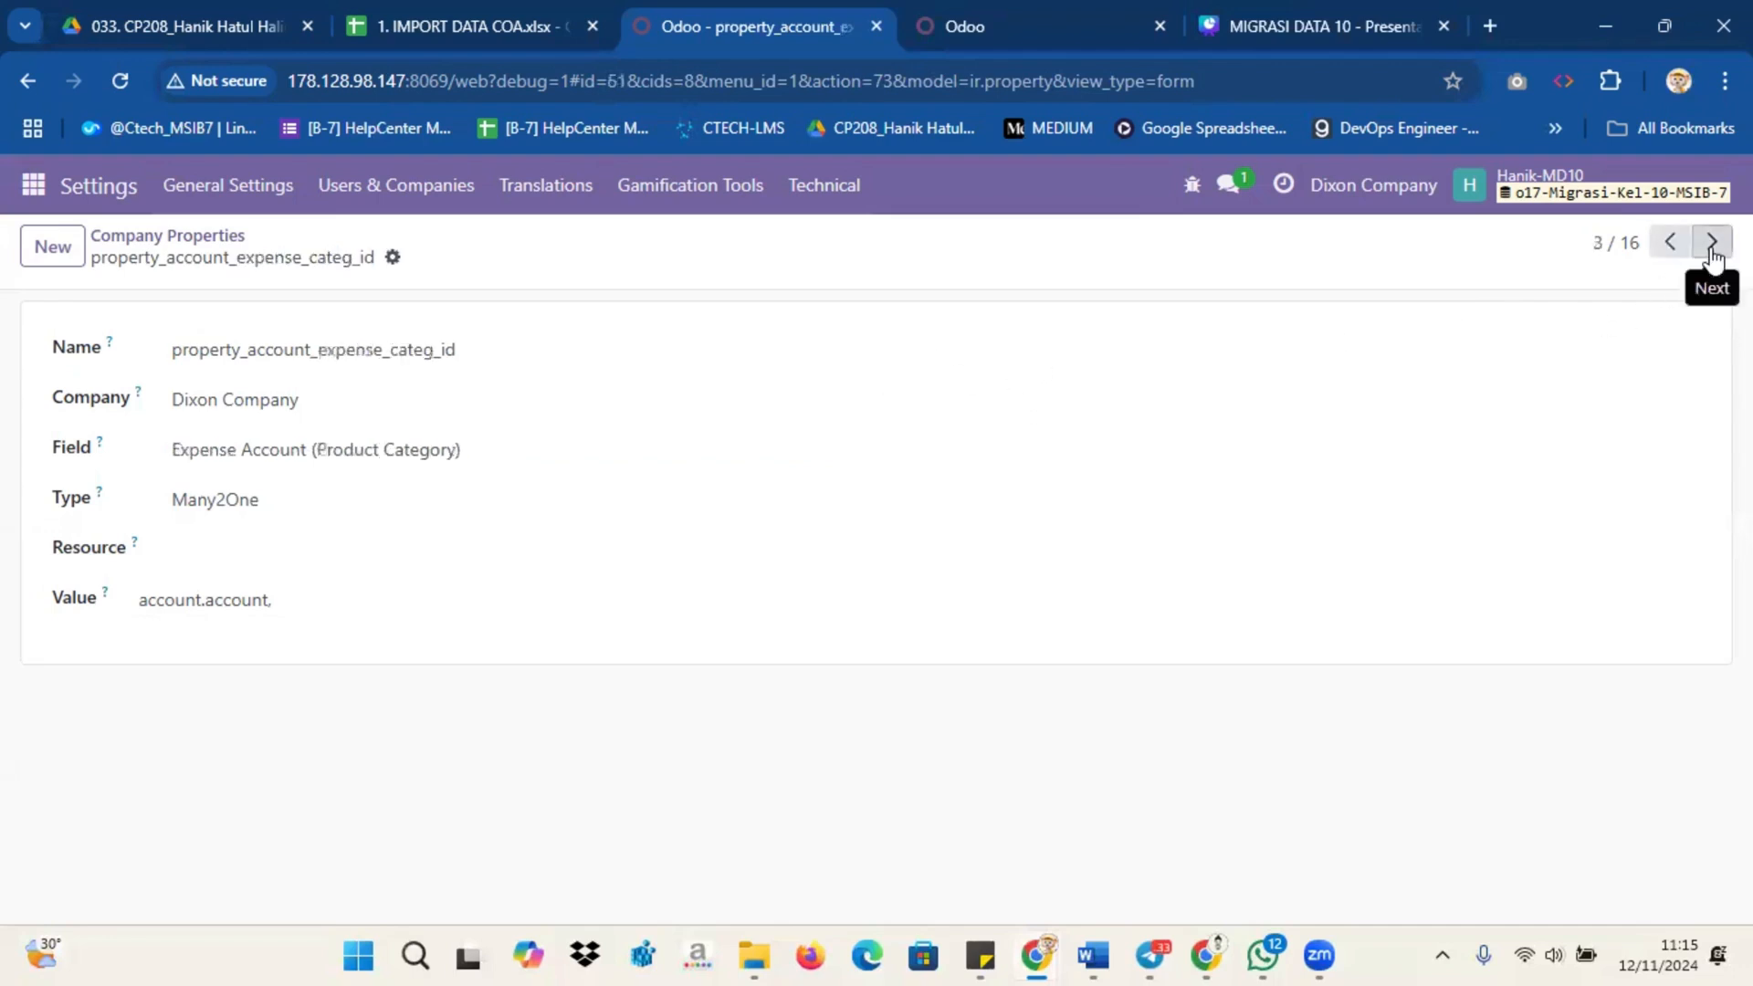
pyautogui.click(1710, 243)
pyautogui.click(1711, 243)
pyautogui.click(1710, 243)
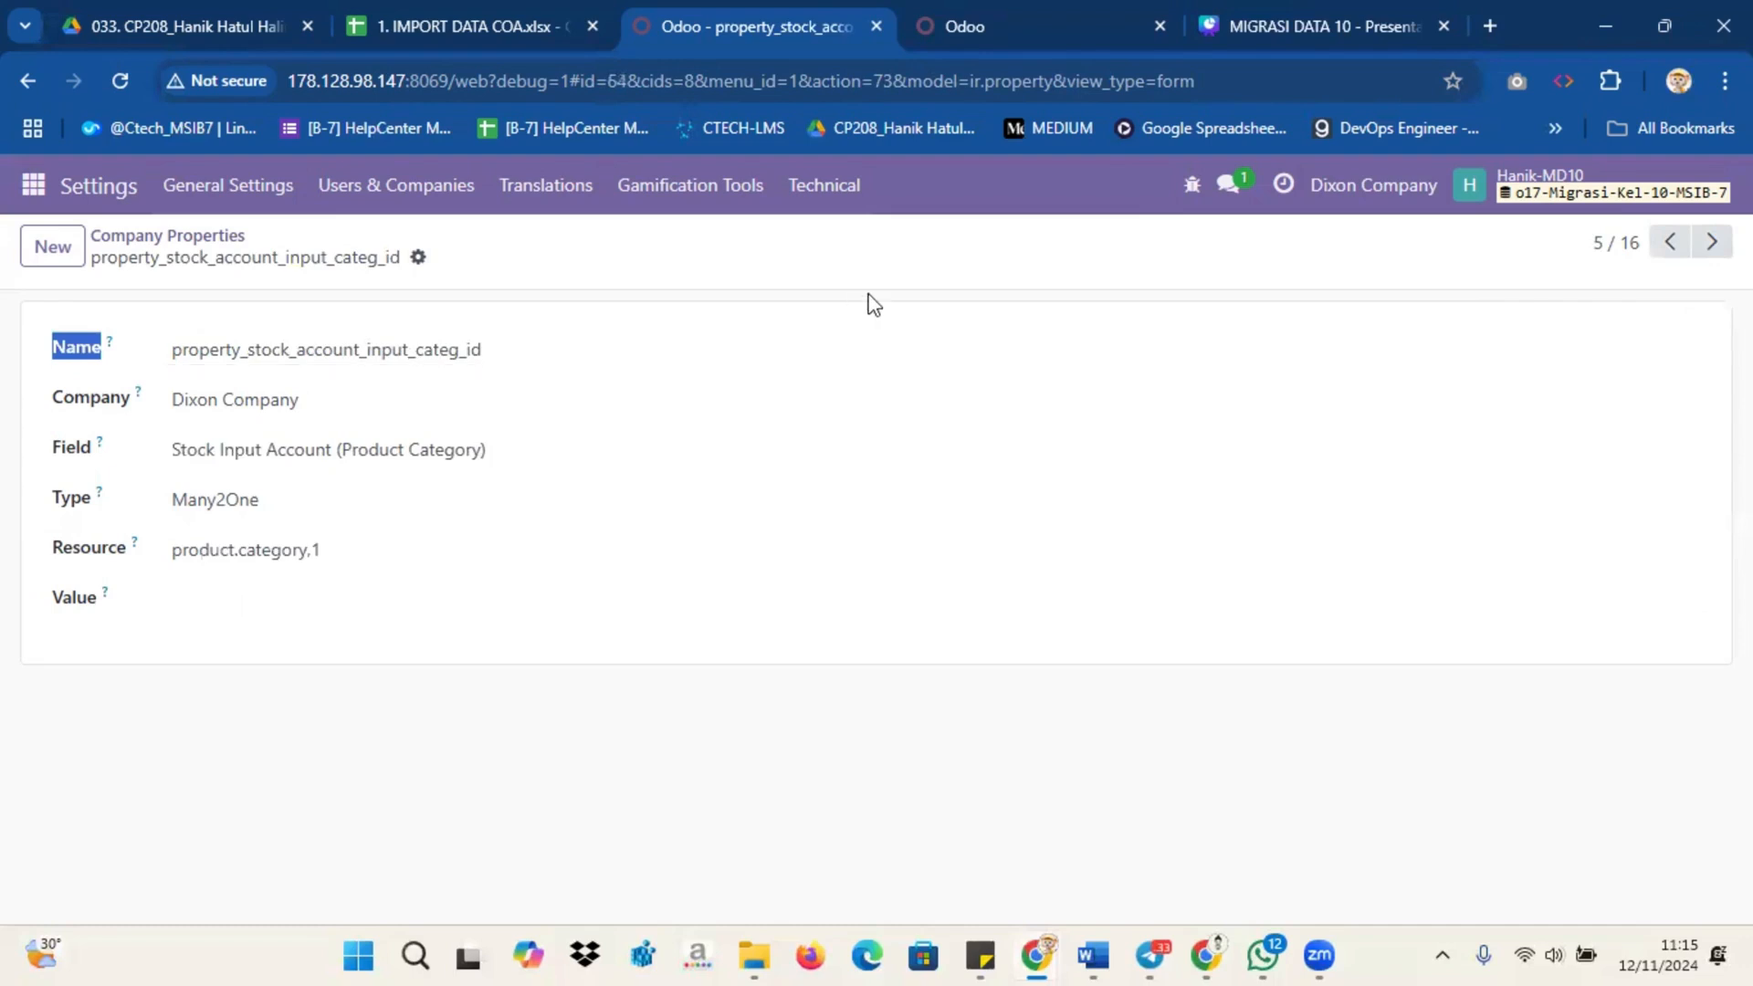
# Step: Review the Taxes list and the Journals list in the Accounting configuration
pyautogui.click(33, 184)
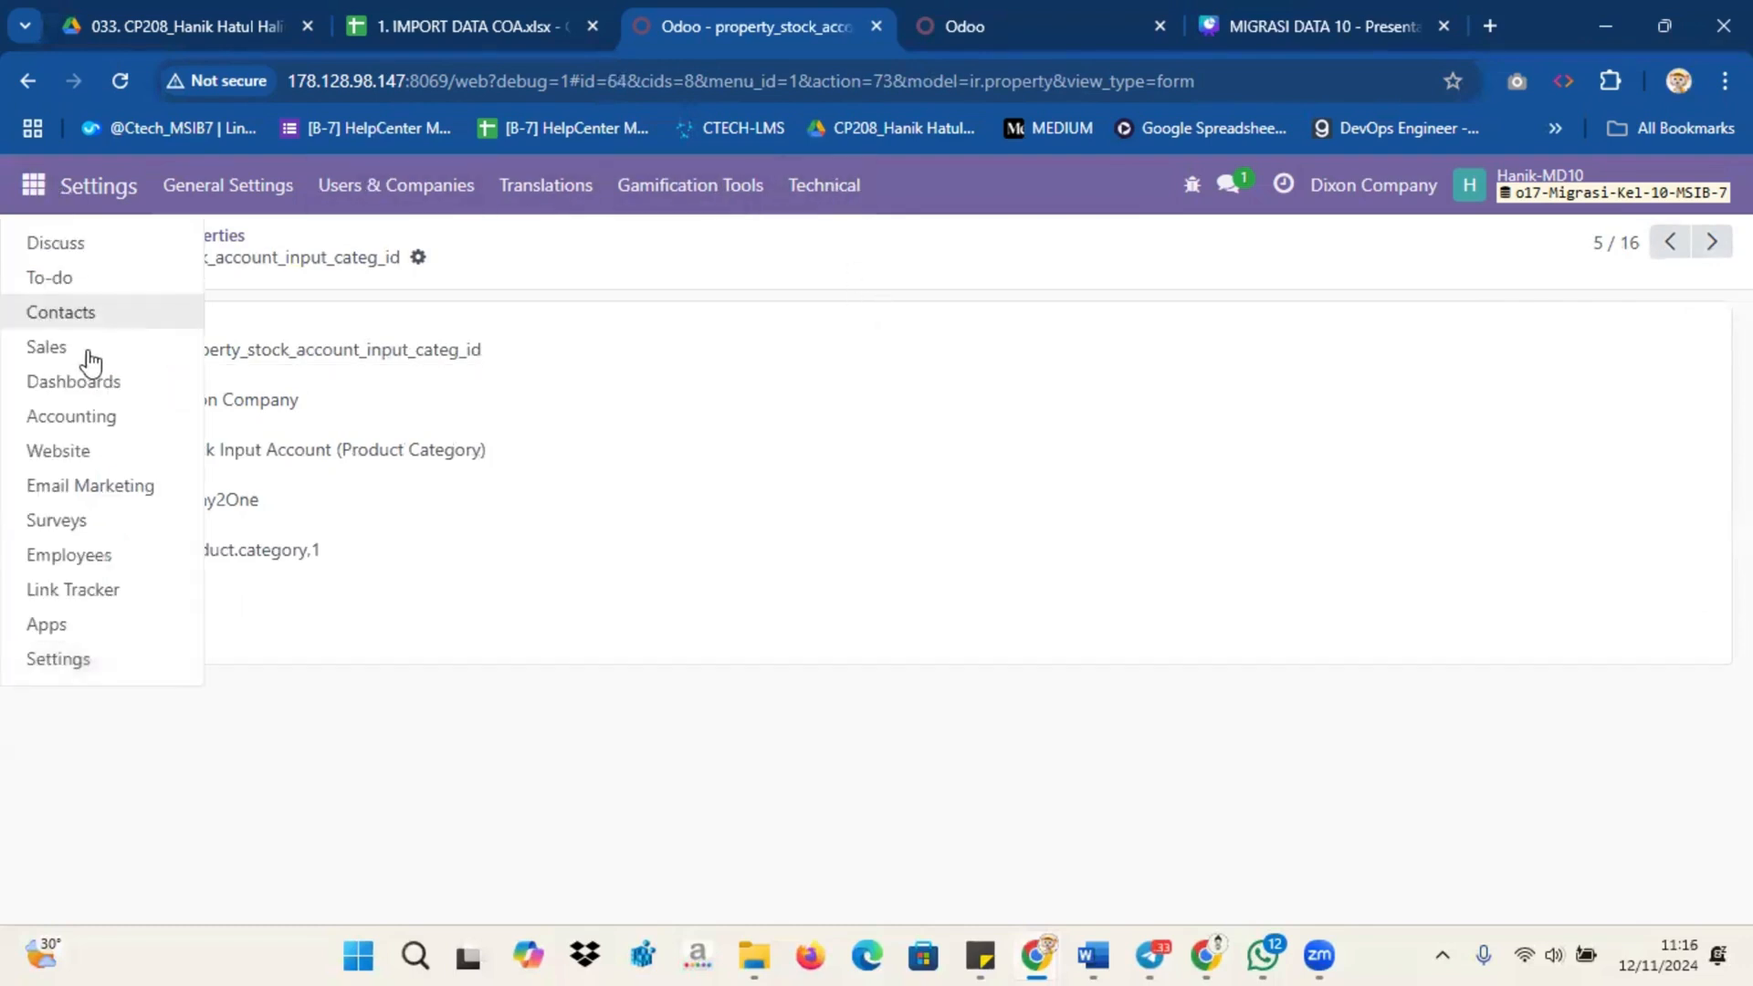
pyautogui.click(102, 415)
pyautogui.click(872, 192)
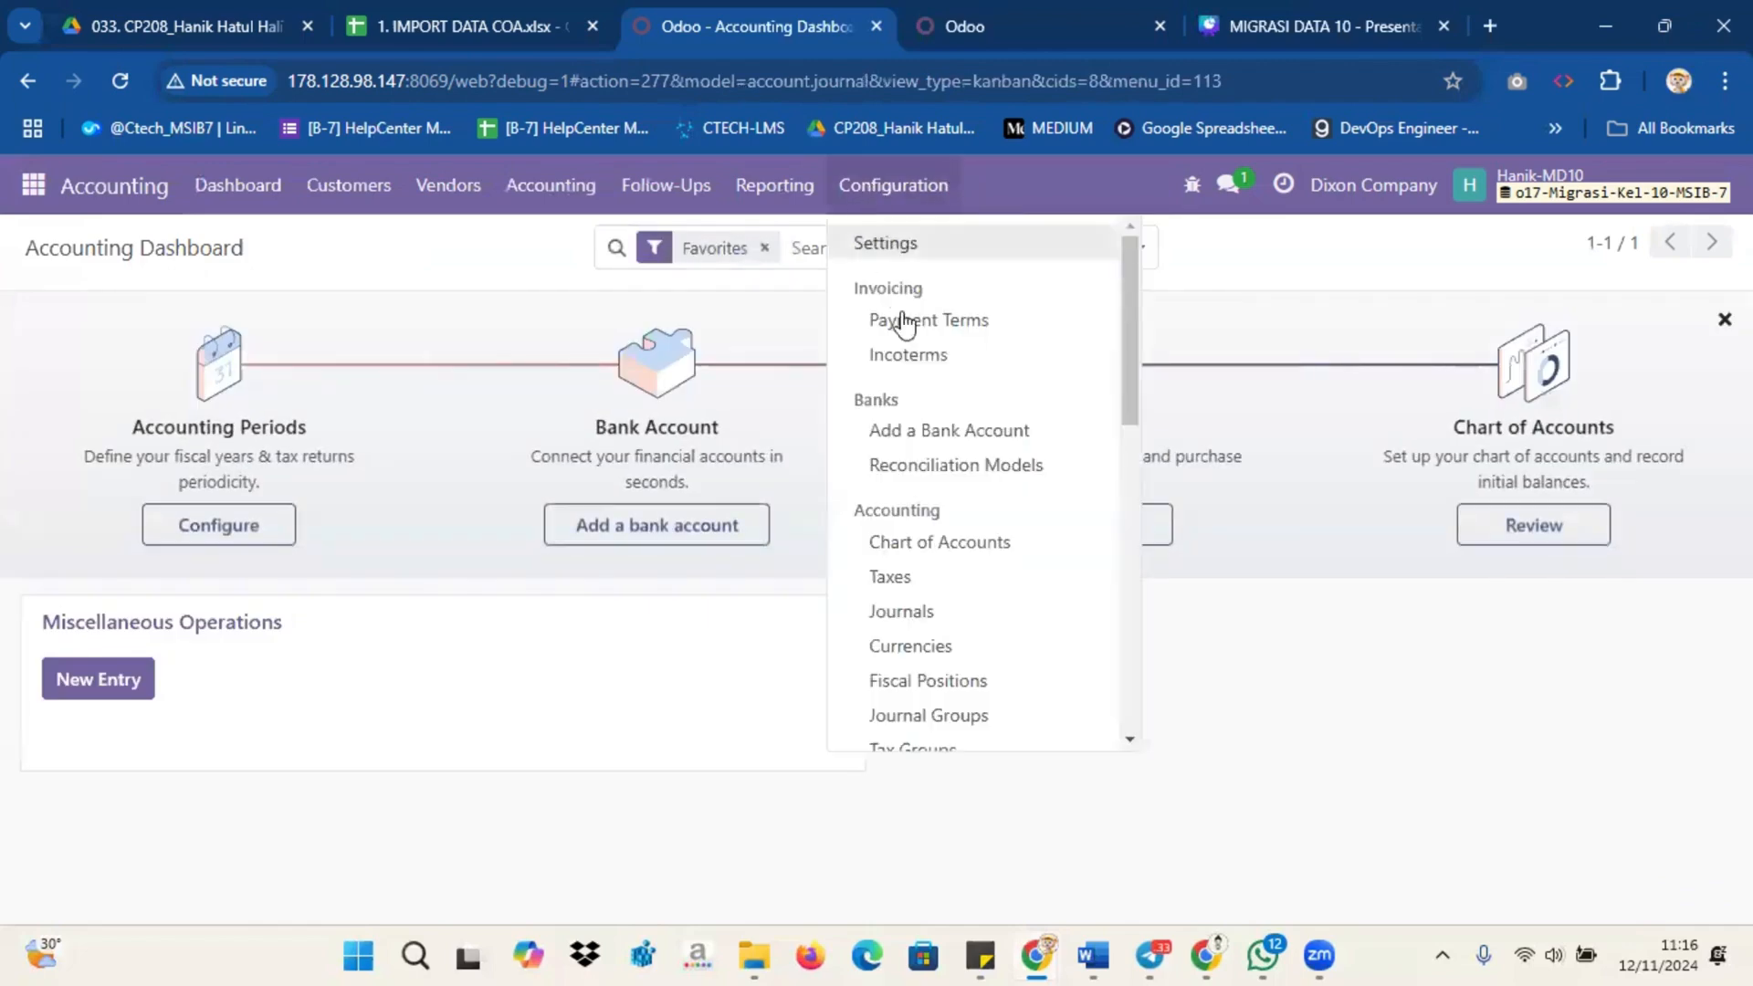
pyautogui.scroll(-3, 881, 301)
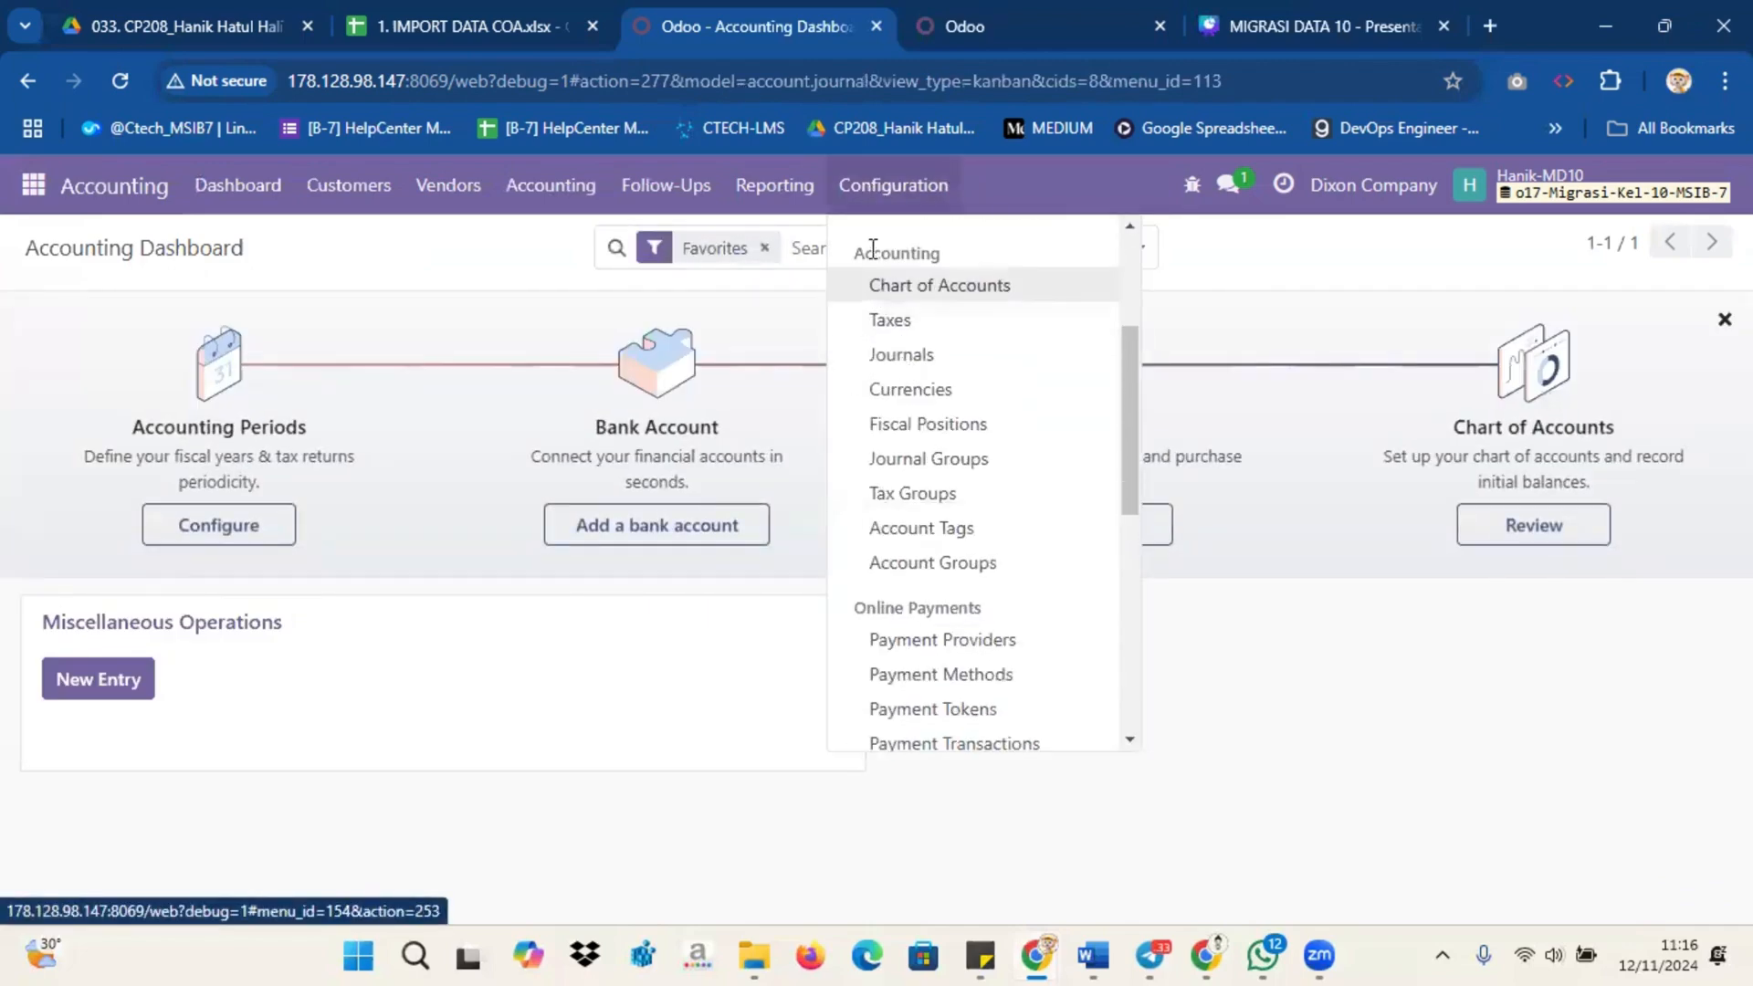
pyautogui.click(882, 323)
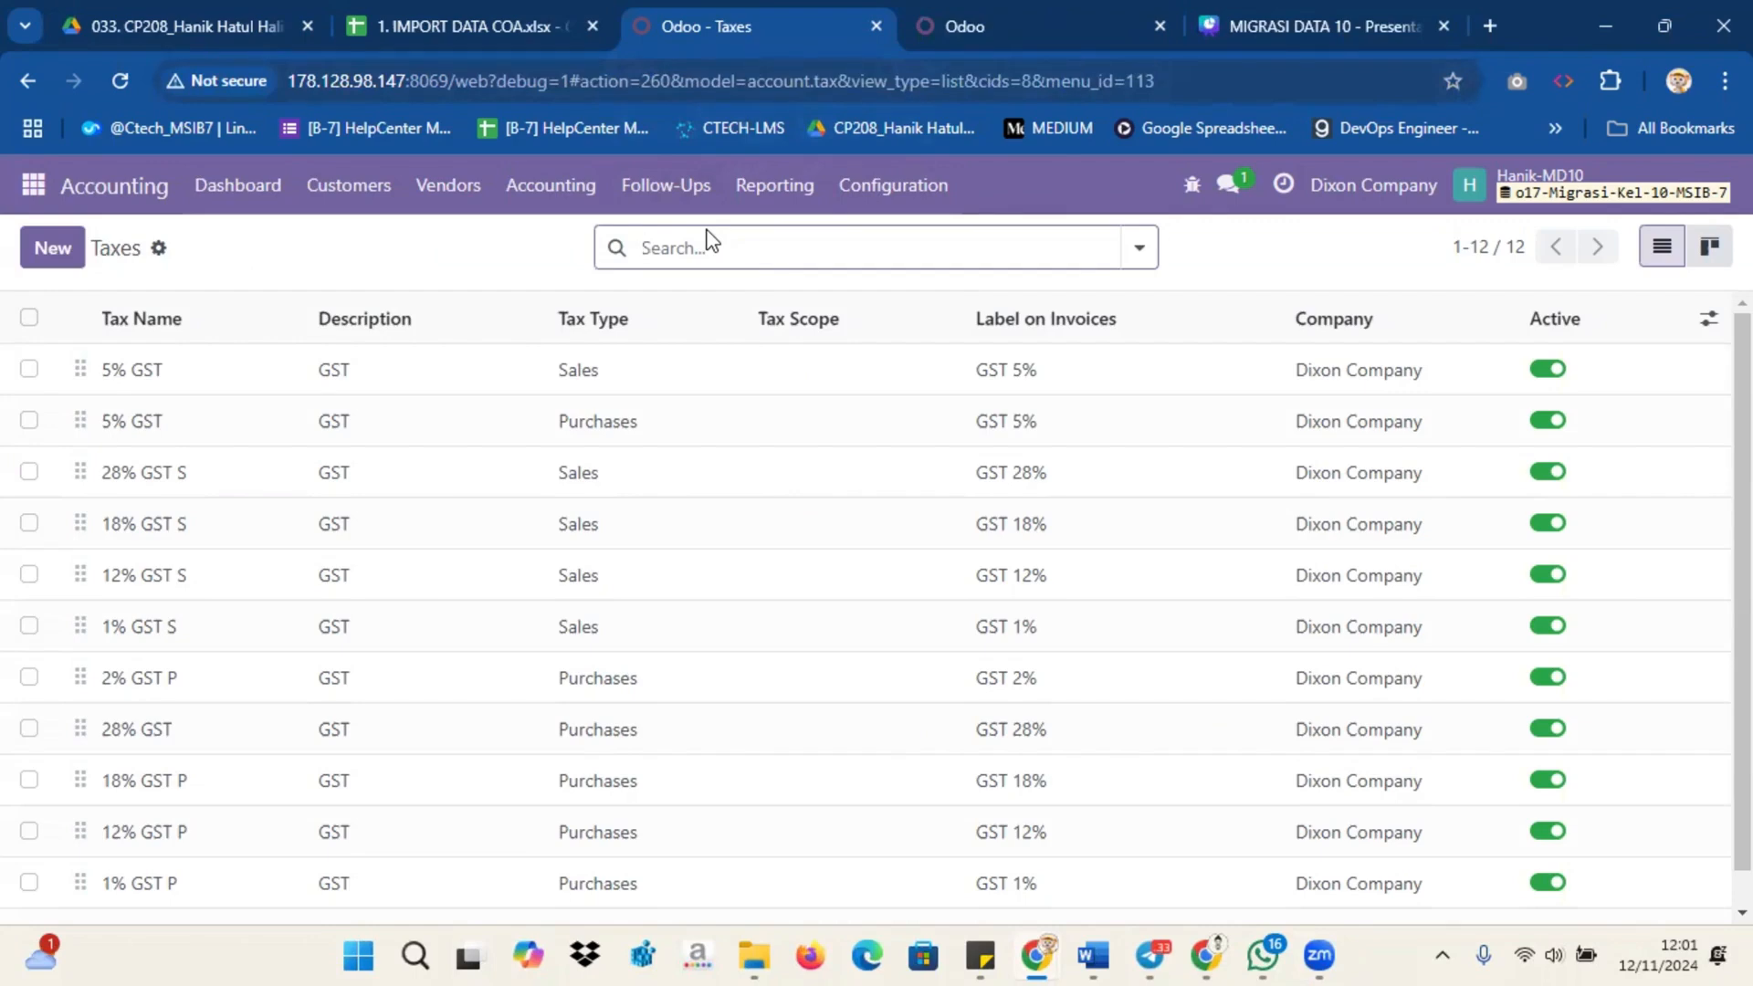
pyautogui.click(894, 185)
pyautogui.scroll(-3, 946, 395)
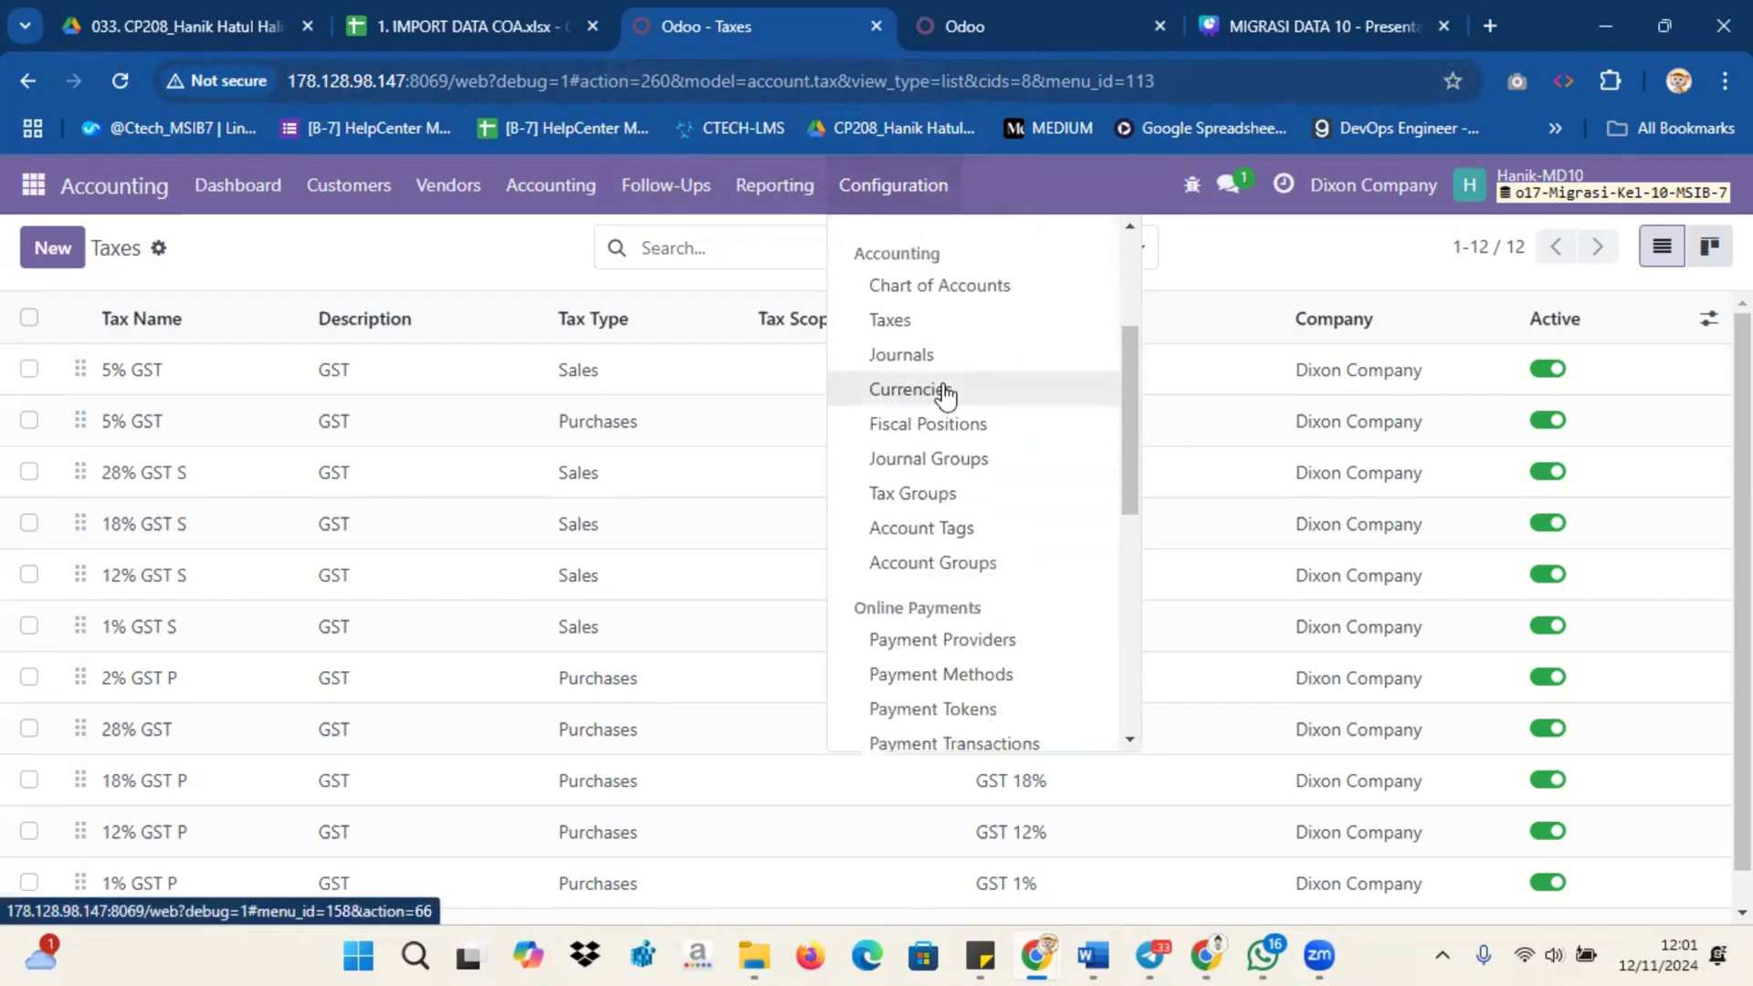
pyautogui.scroll(1, 946, 394)
pyautogui.click(939, 393)
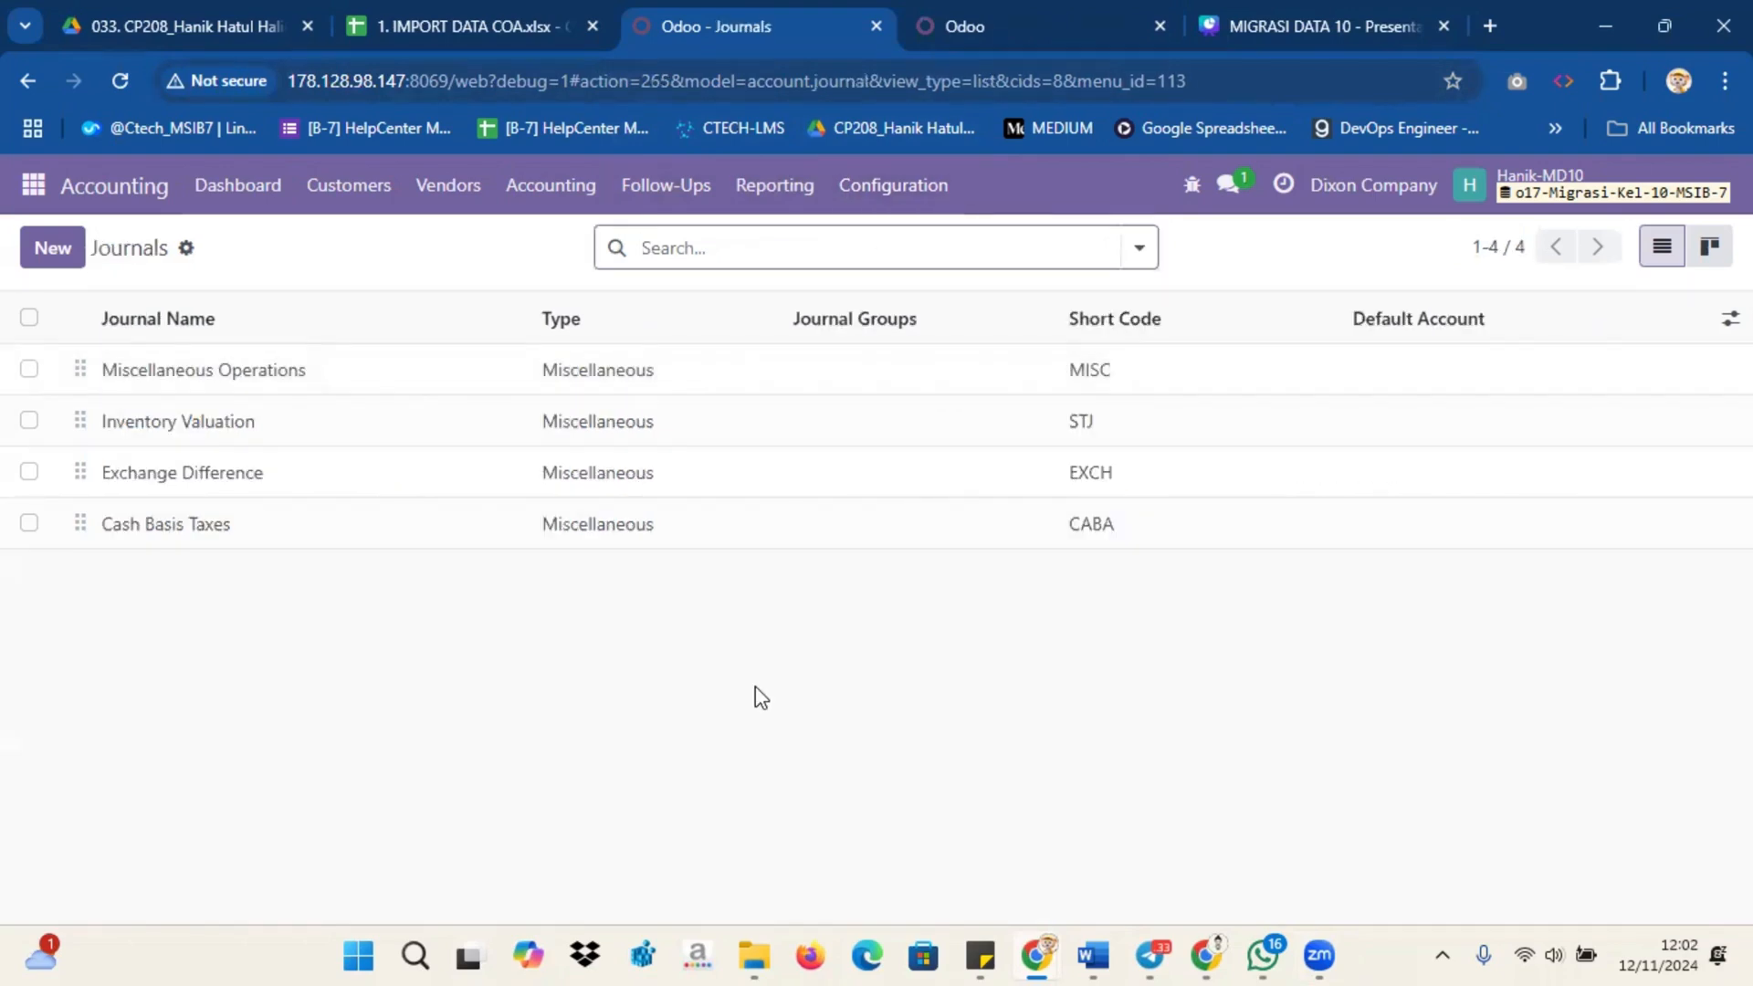
# Step: Close the tab showing the journals and remove the Active Account filter from the Chart of Accounts list
pyautogui.click(875, 27)
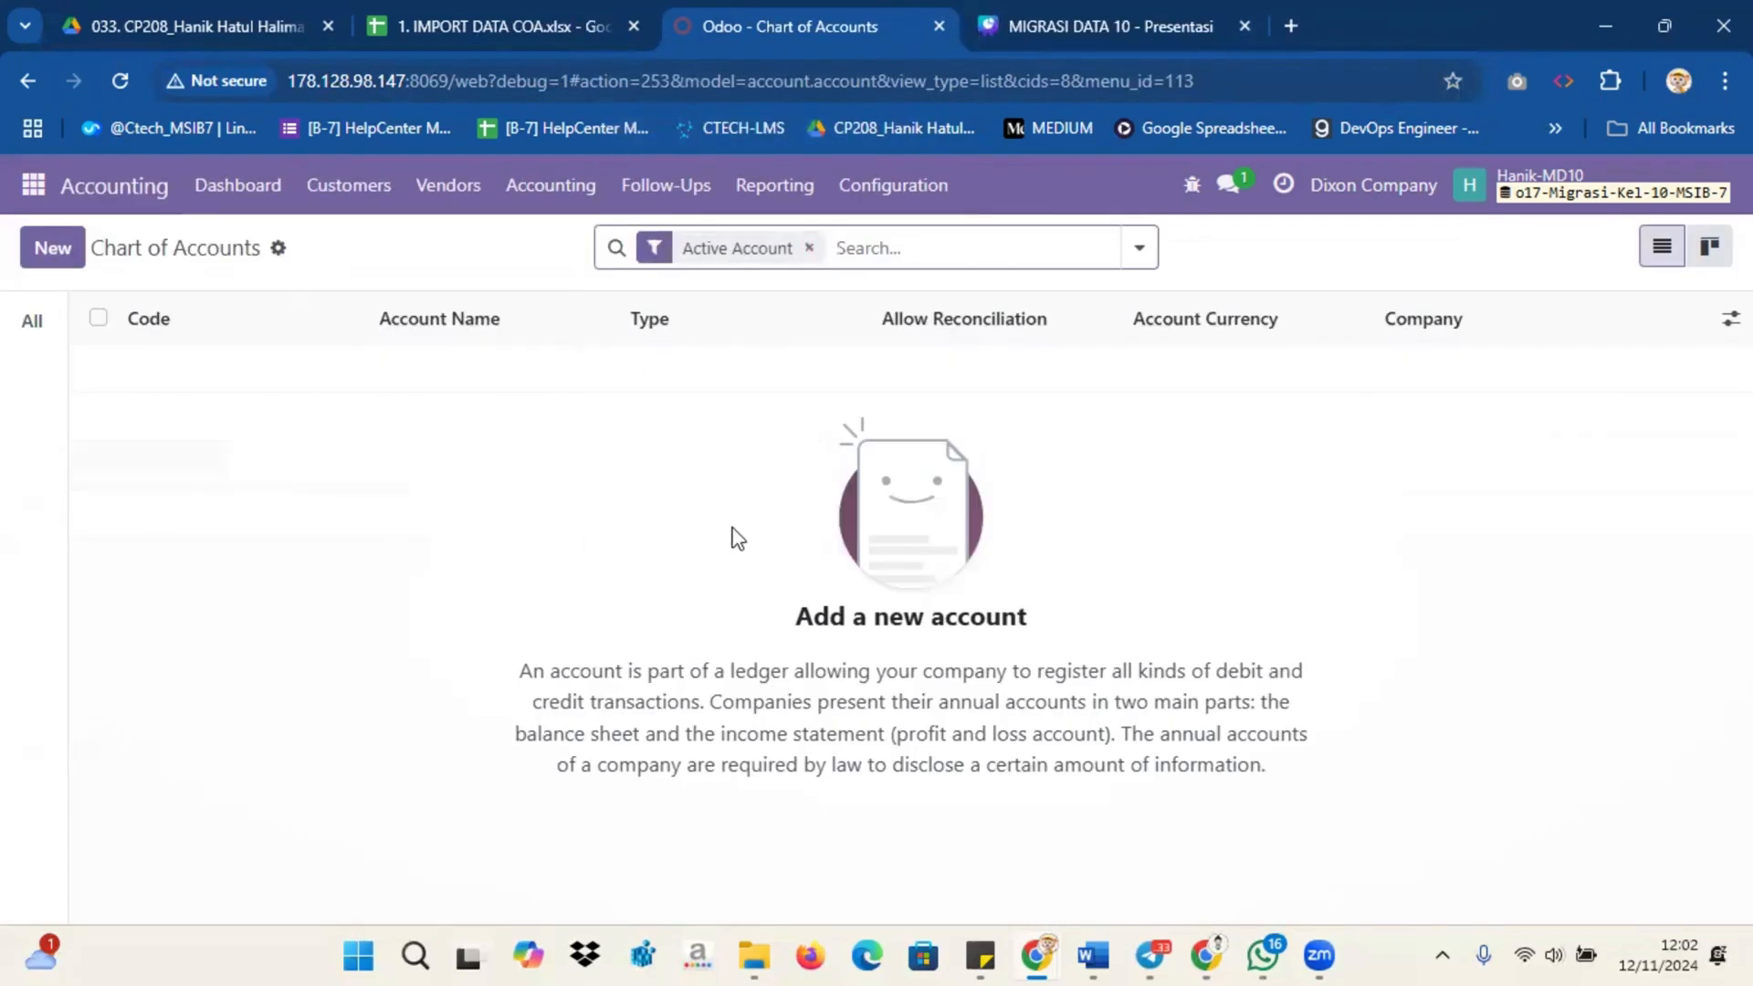
pyautogui.click(809, 247)
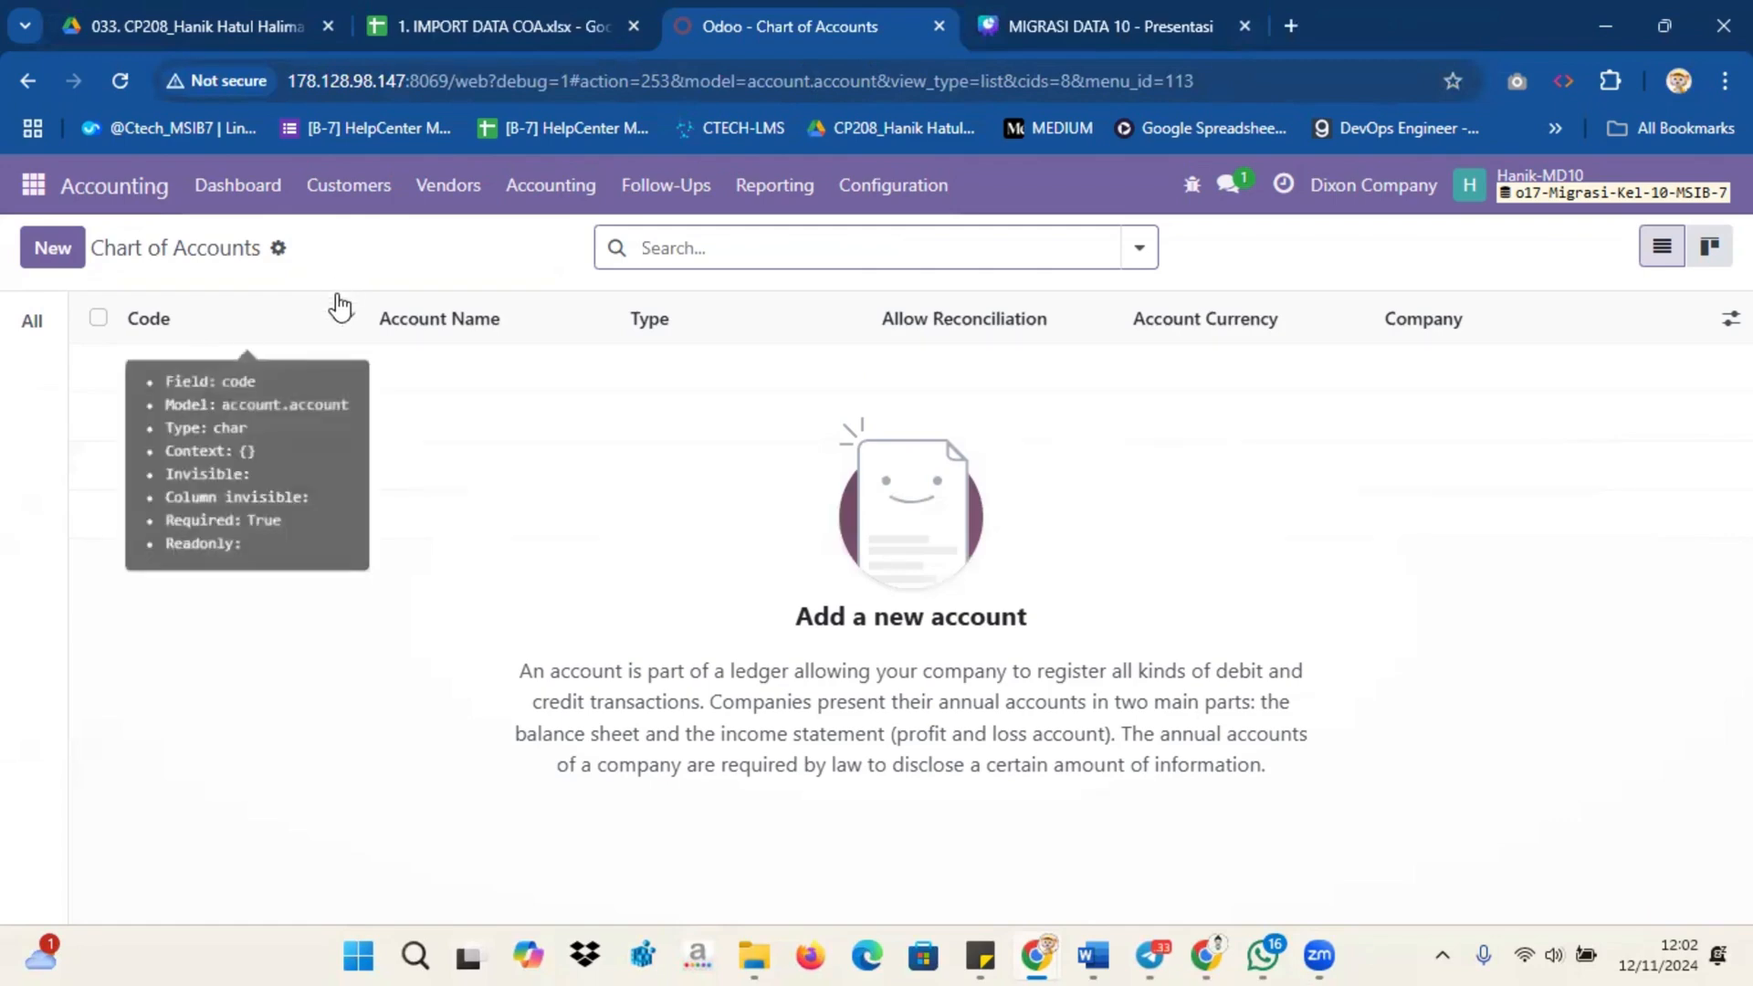
# Step: Look through the account codes, names, types and reconcile values in the 1. IMPORT DATA COA spreadsheet
pyautogui.hotkey('ctrl', 'shift', 'Tab')
pyautogui.scroll(15, 450, 457)
pyautogui.scroll(5, 451, 456)
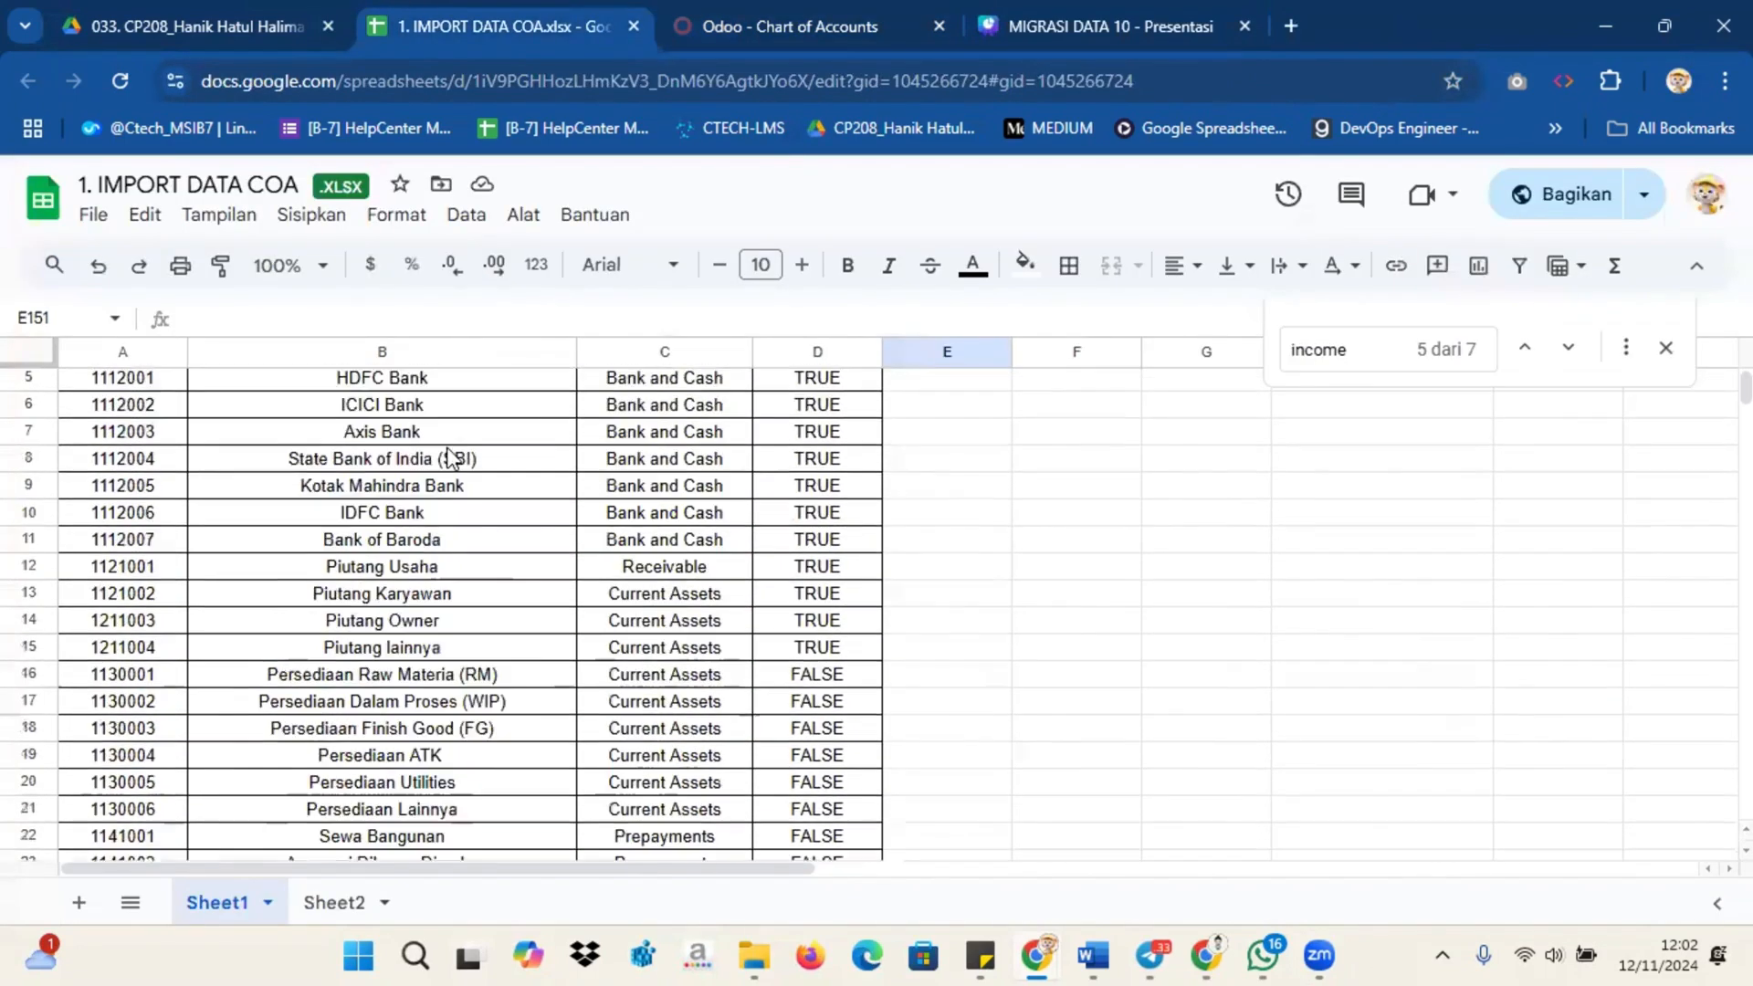
pyautogui.scroll(-2, 450, 456)
pyautogui.scroll(2, 379, 429)
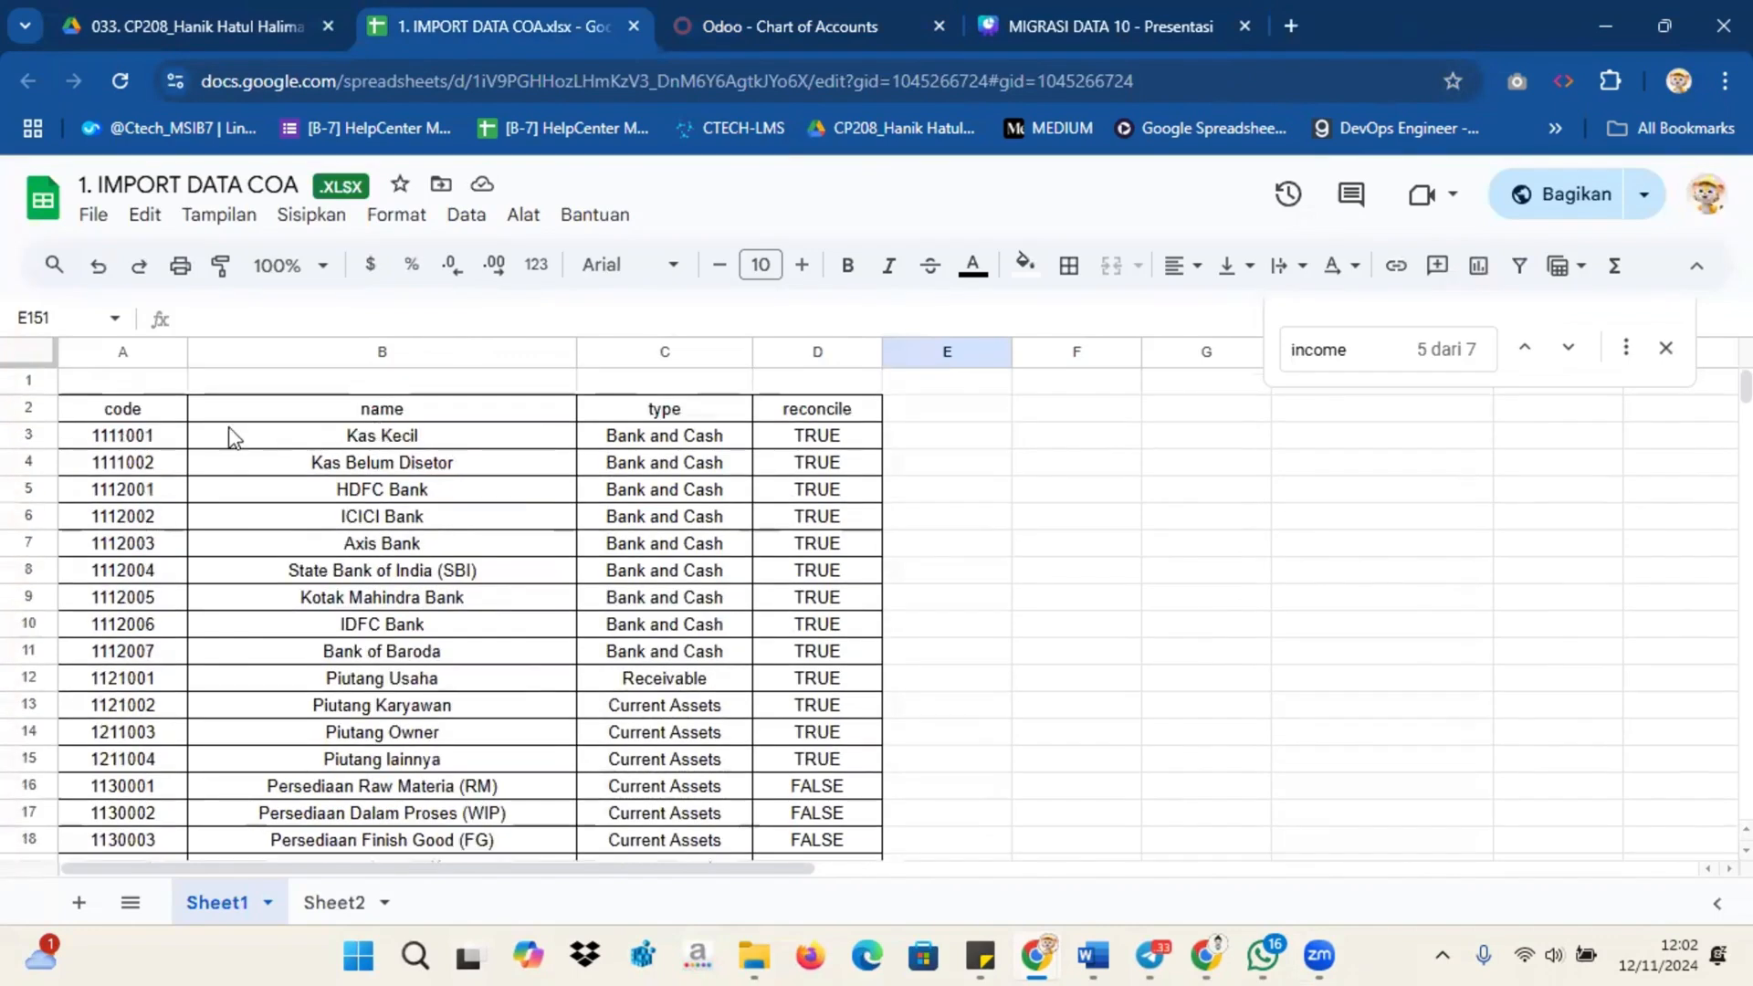
# Step: Upload the 1. IMPORT DATA COA file to the Chart of Accounts record import, test it and import the accounts
pyautogui.click(742, 28)
pyautogui.click(278, 248)
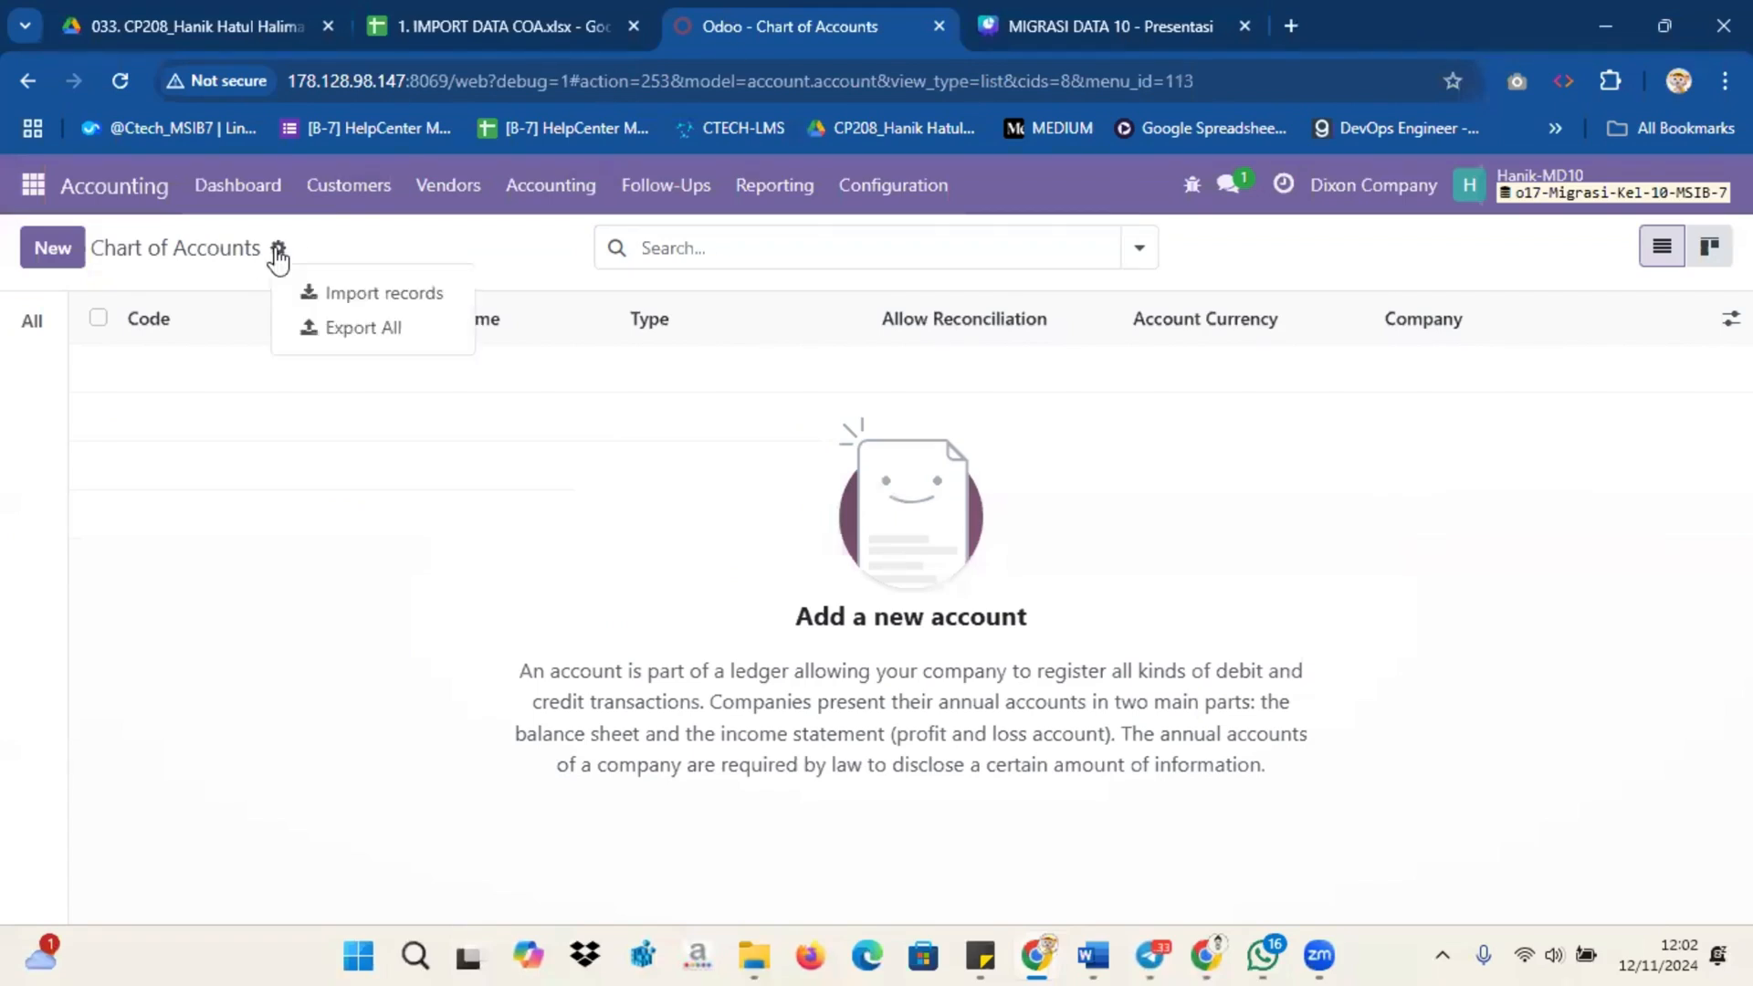
pyautogui.click(332, 301)
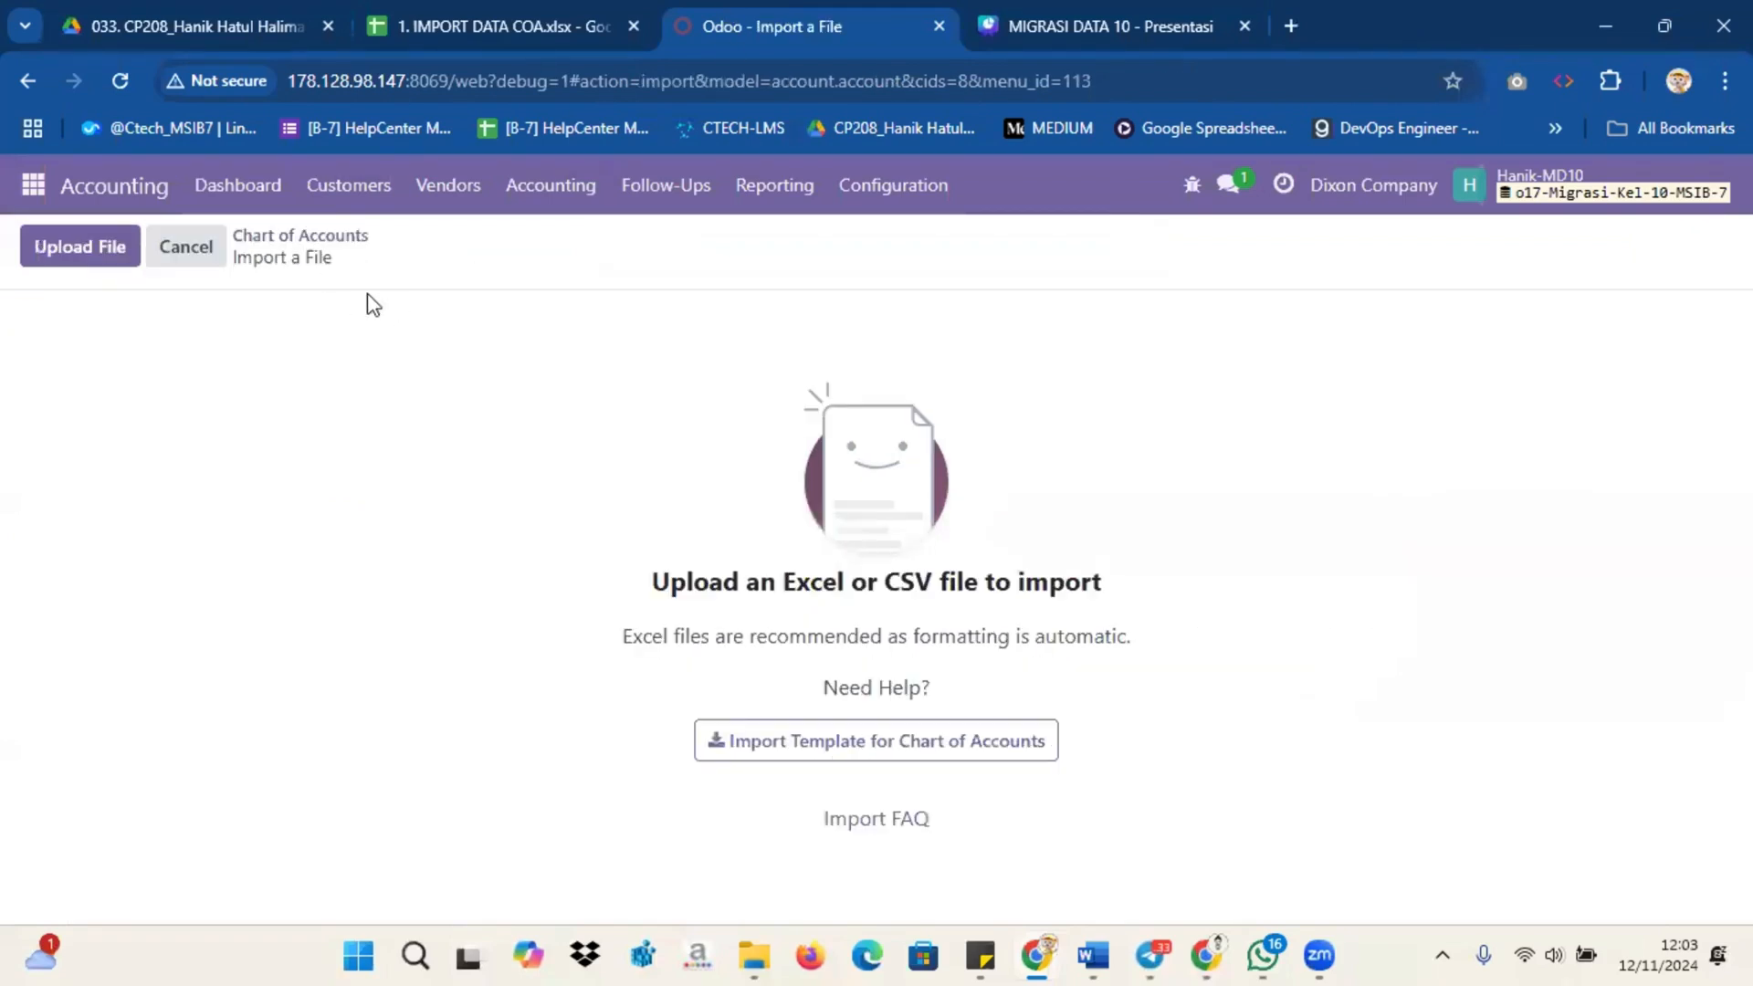
pyautogui.click(119, 249)
pyautogui.click(117, 252)
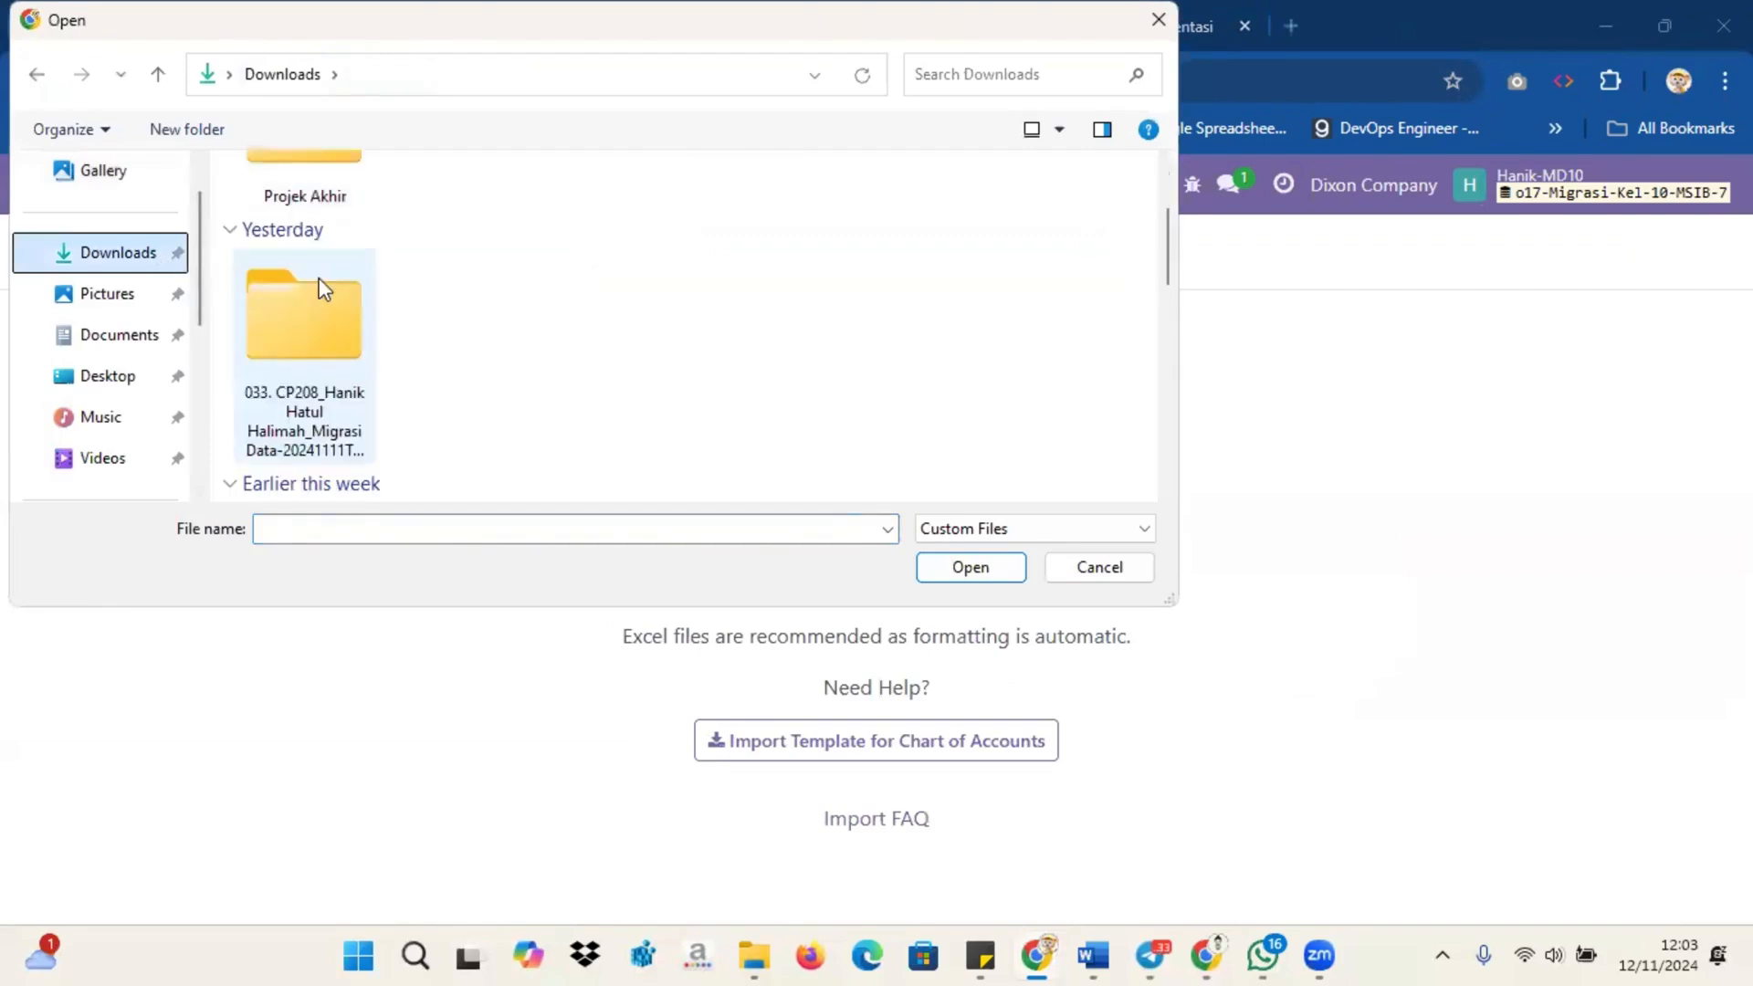
pyautogui.doubleClick(320, 282)
pyautogui.click(341, 245)
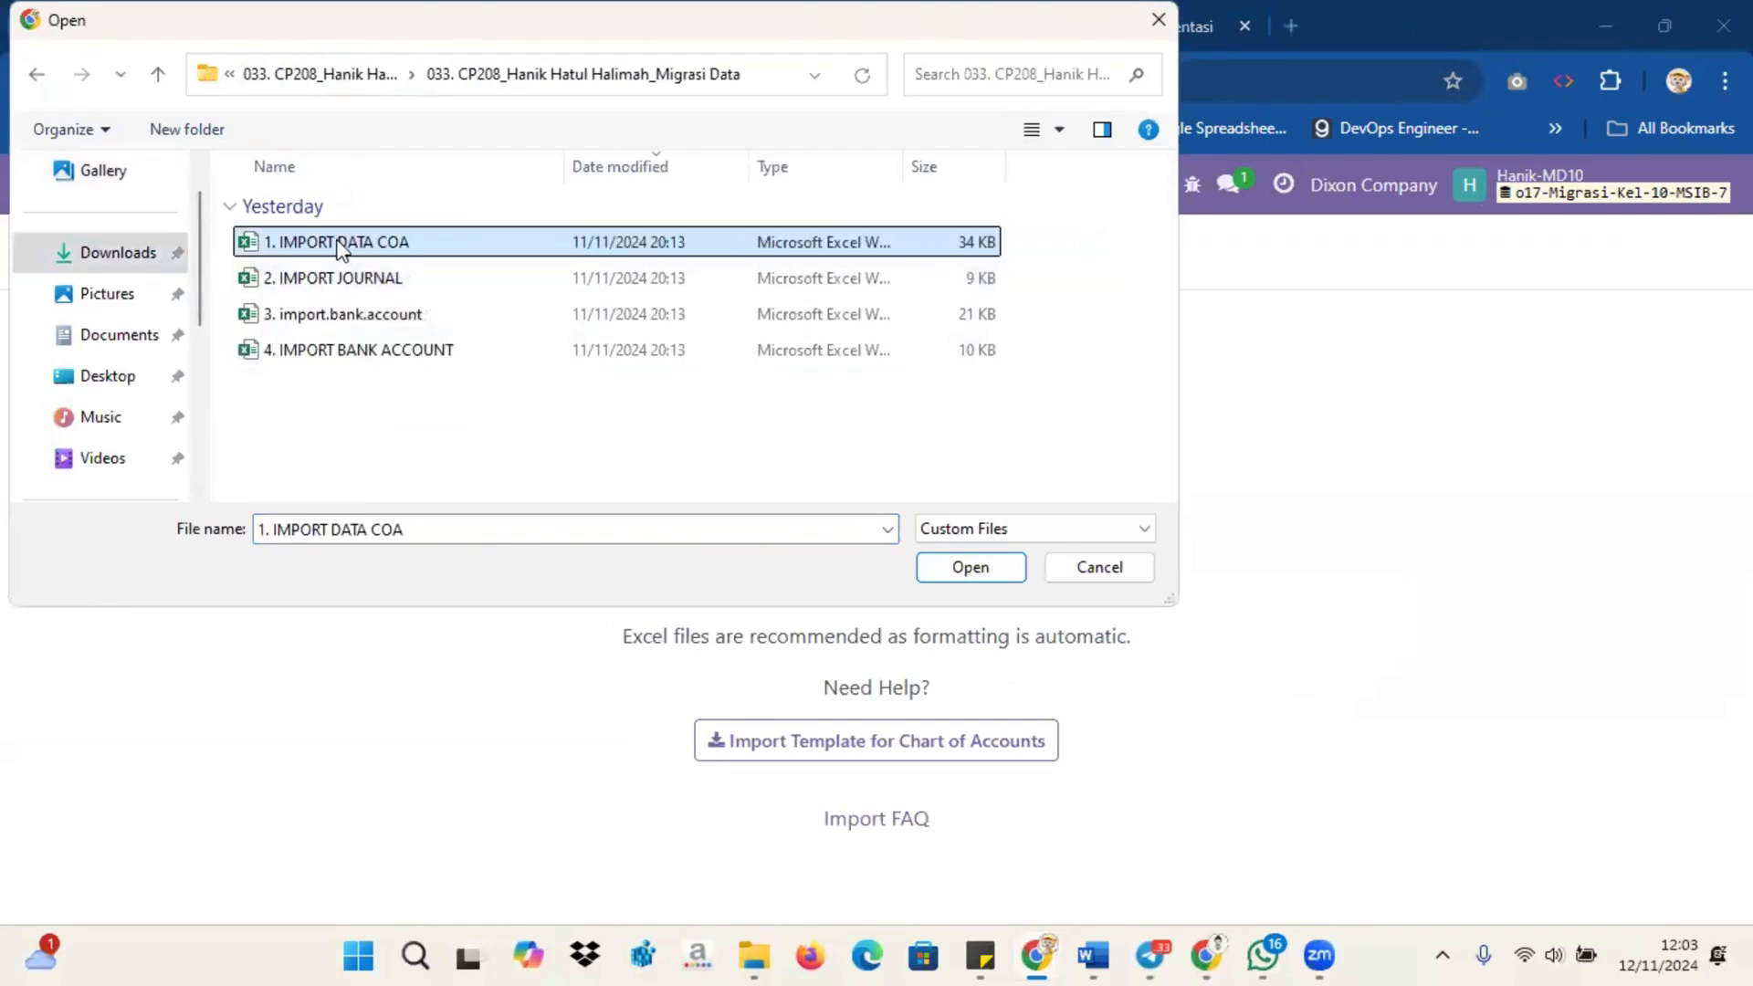
pyautogui.click(964, 573)
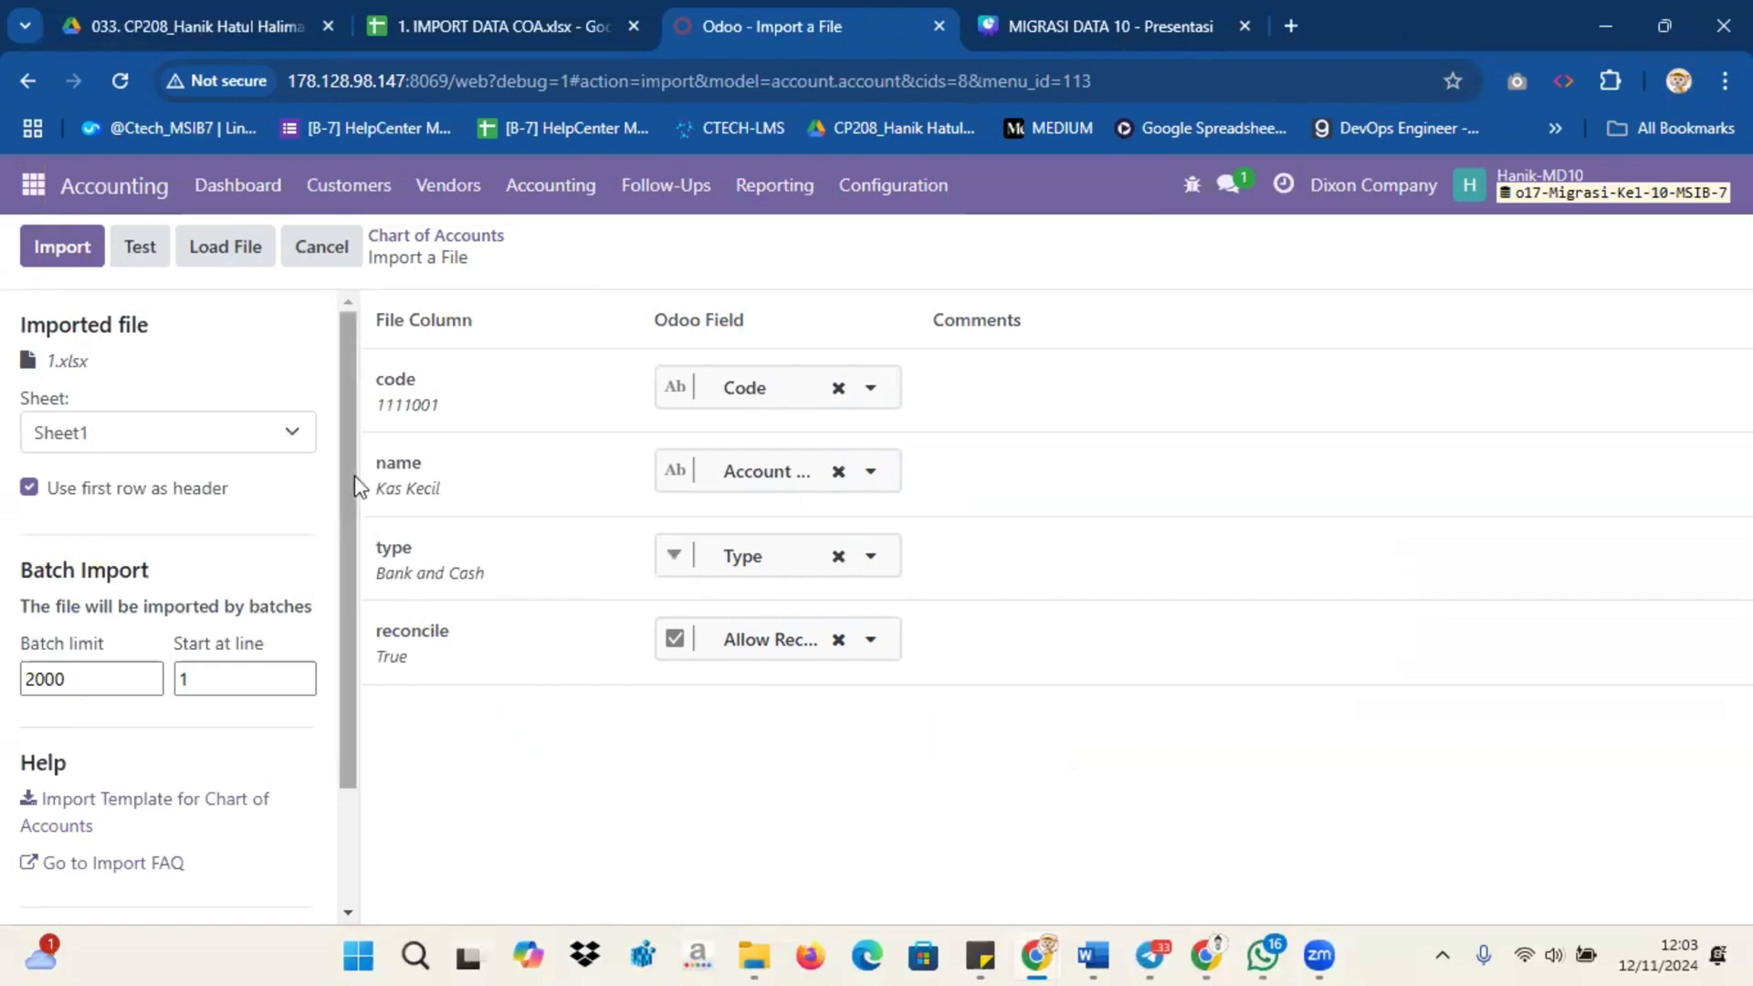
pyautogui.click(151, 260)
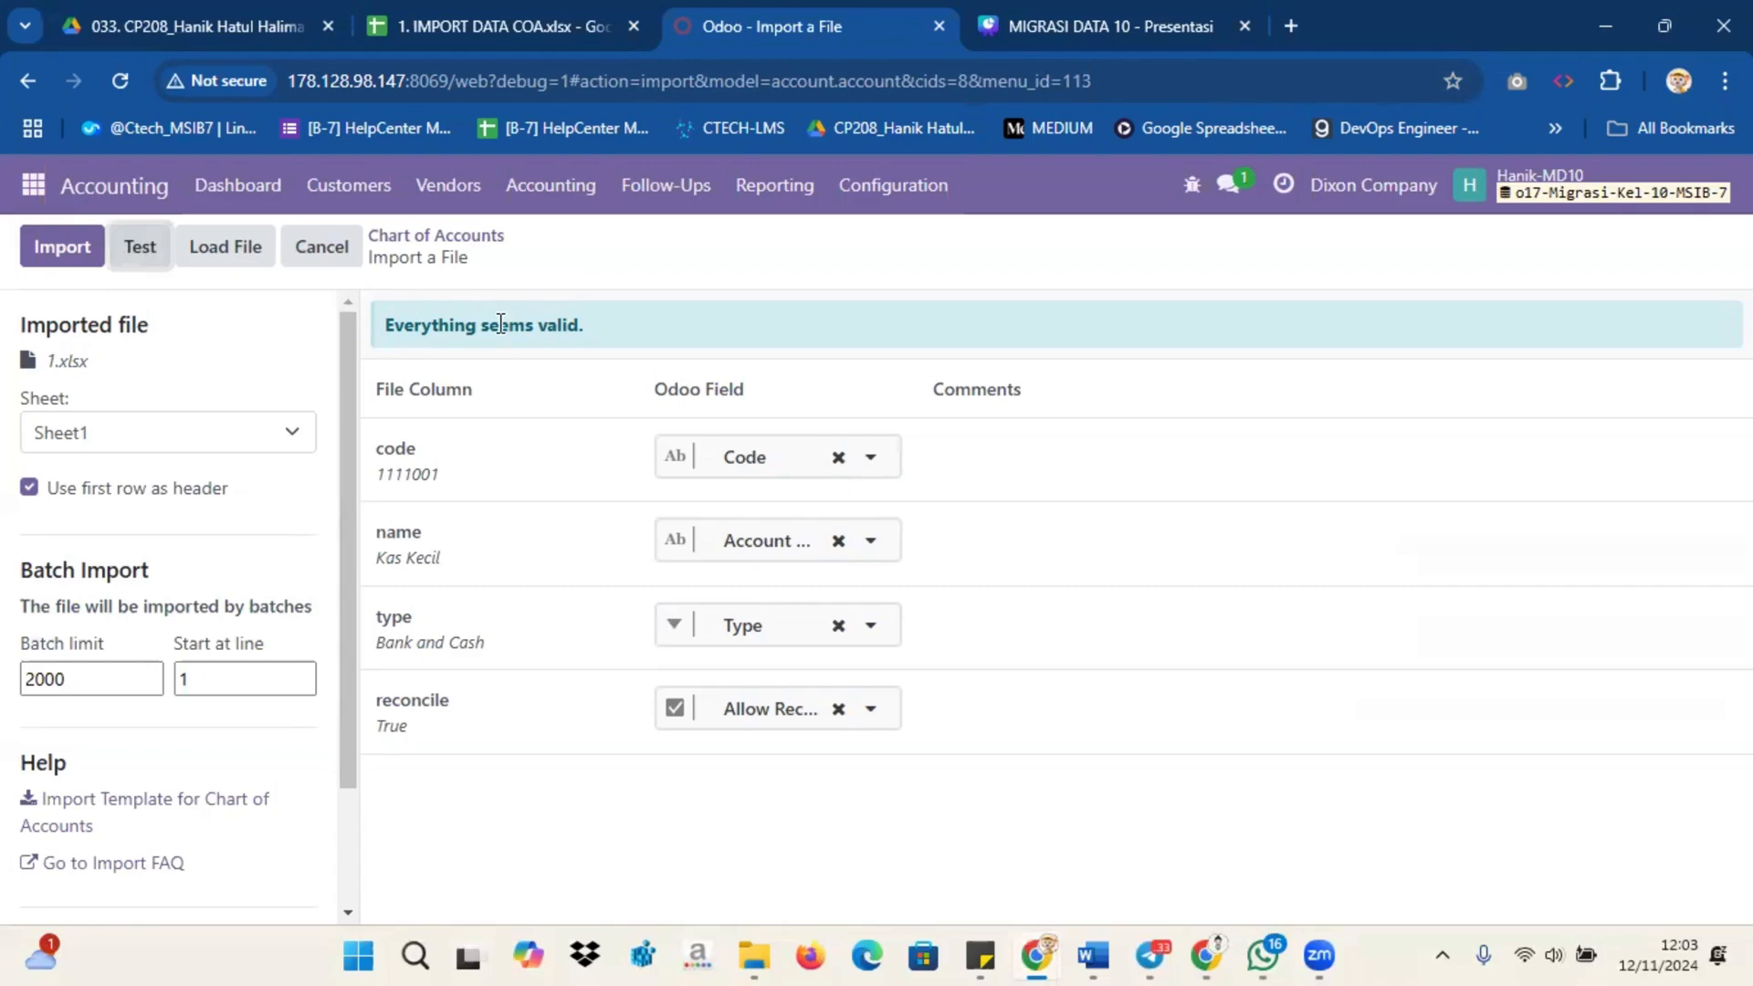
pyautogui.click(65, 257)
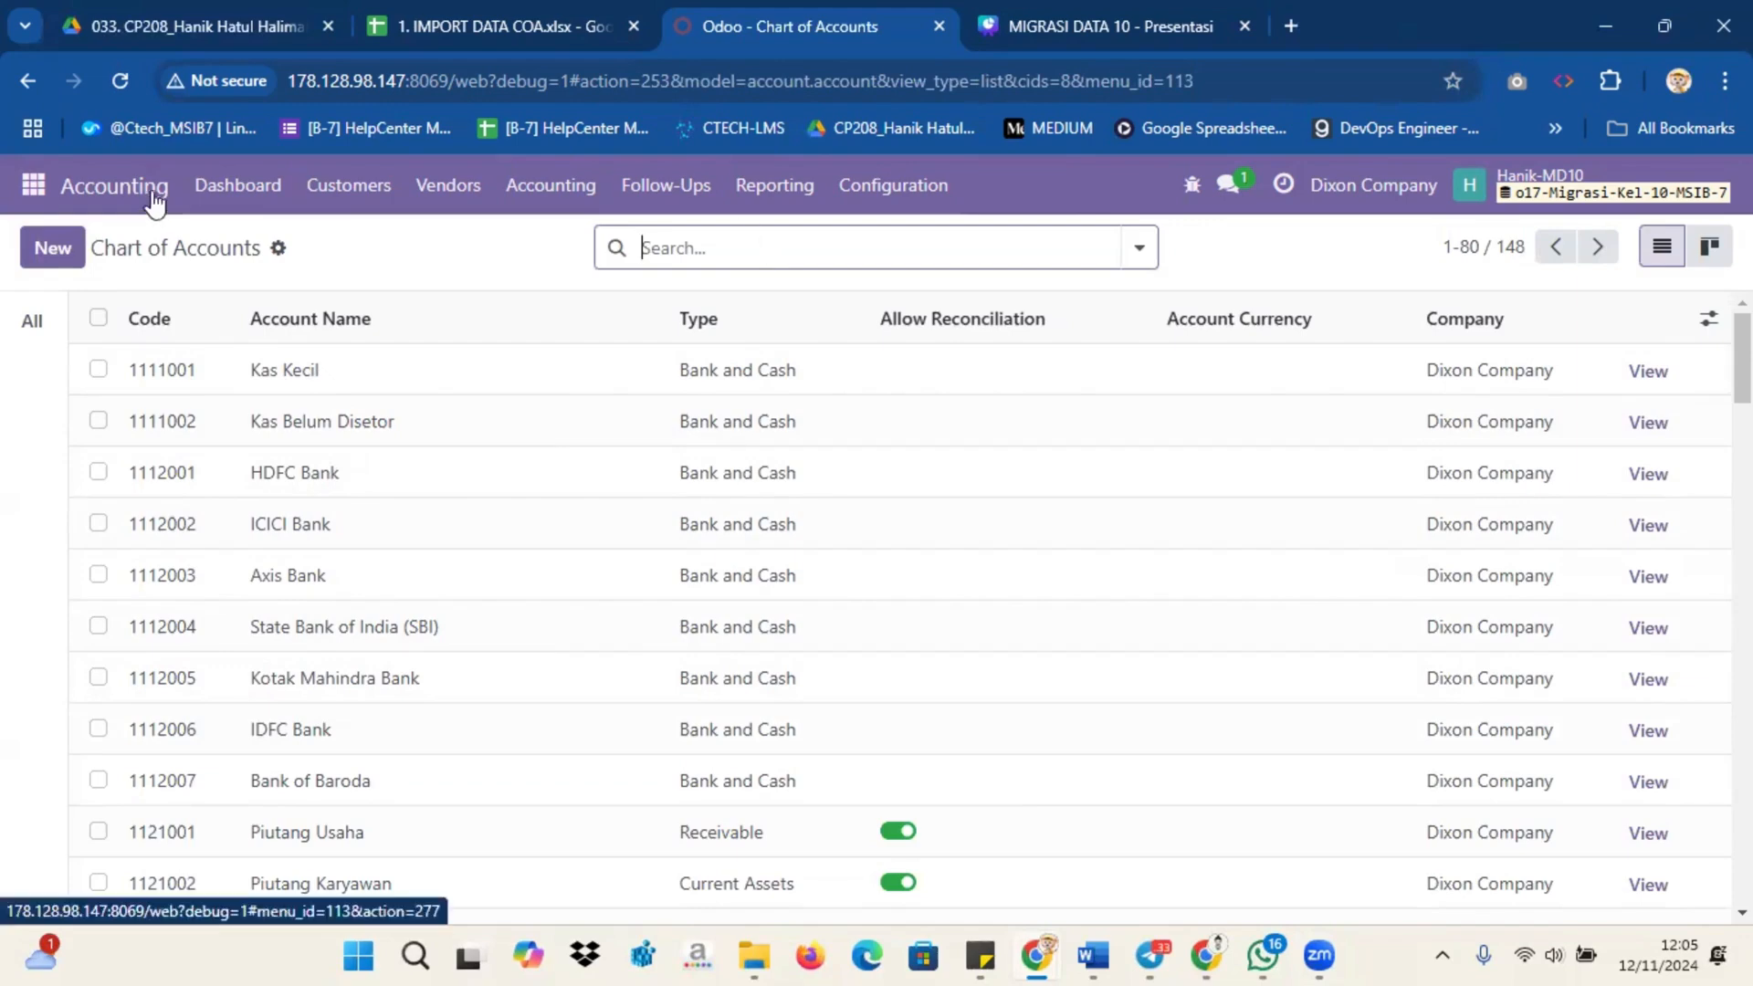
# Step: Upload the 2. IMPORT JOURNAL file to the Journals record import in Accounting, test it and import the journals
pyautogui.click(927, 186)
pyautogui.click(904, 608)
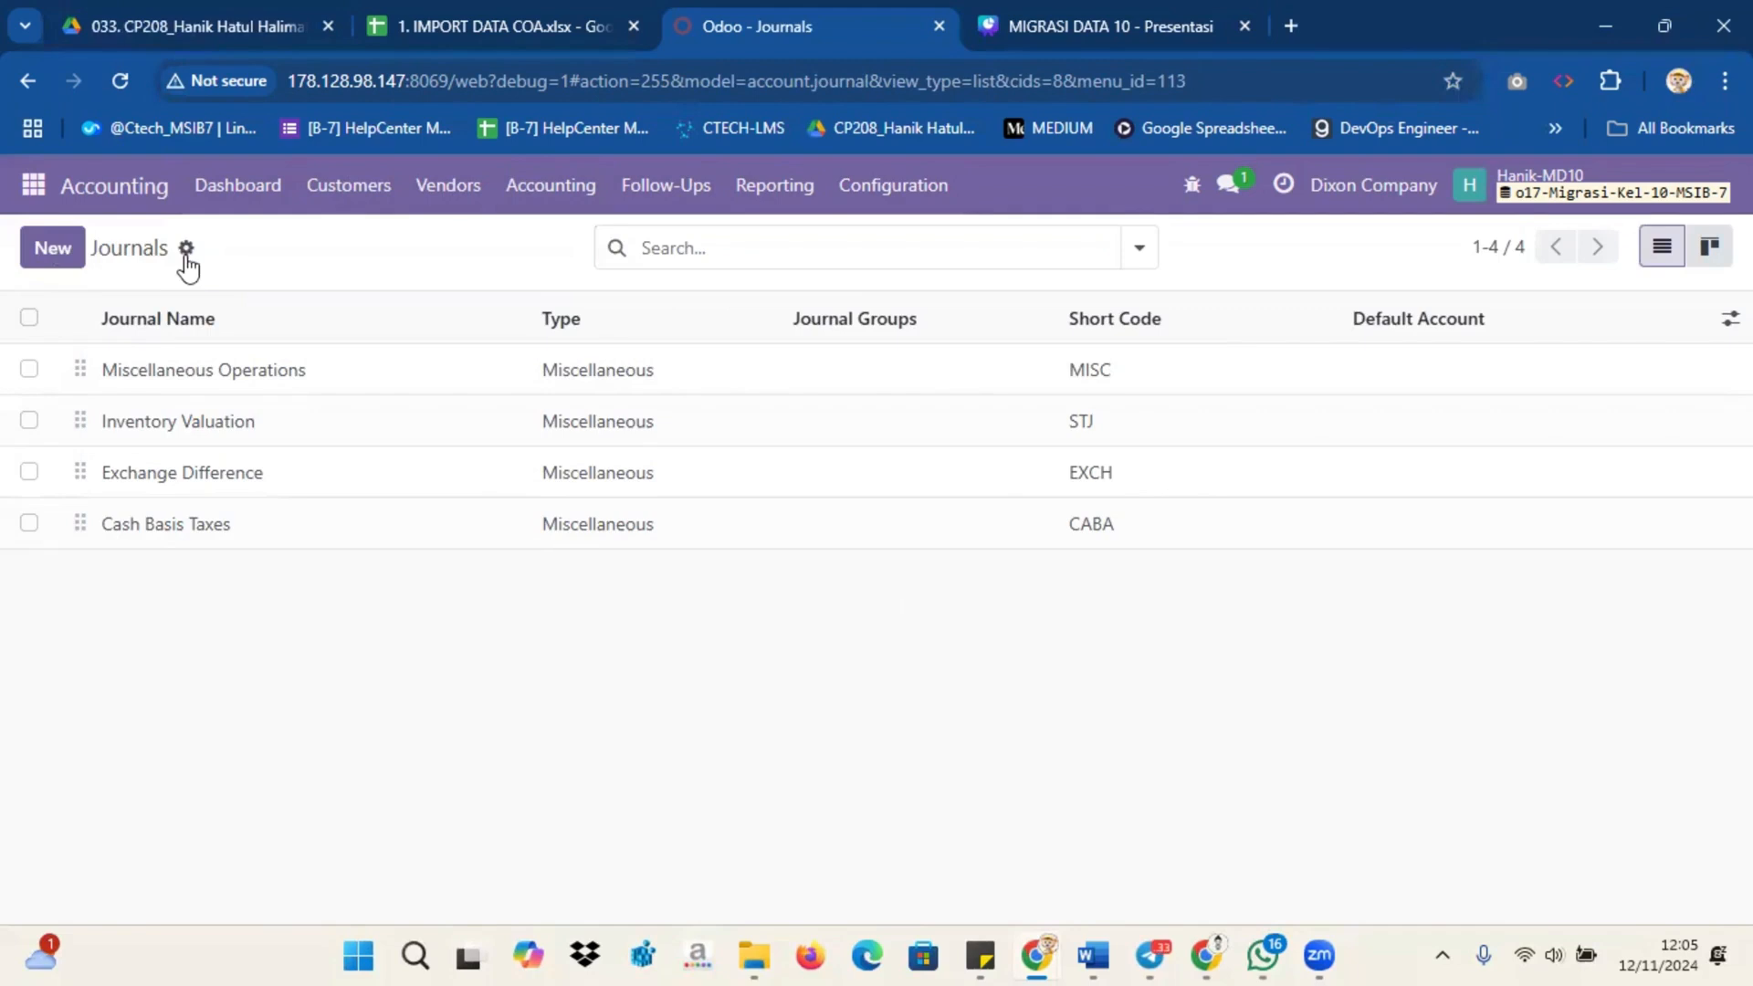
pyautogui.click(185, 247)
pyautogui.click(256, 292)
pyautogui.click(88, 258)
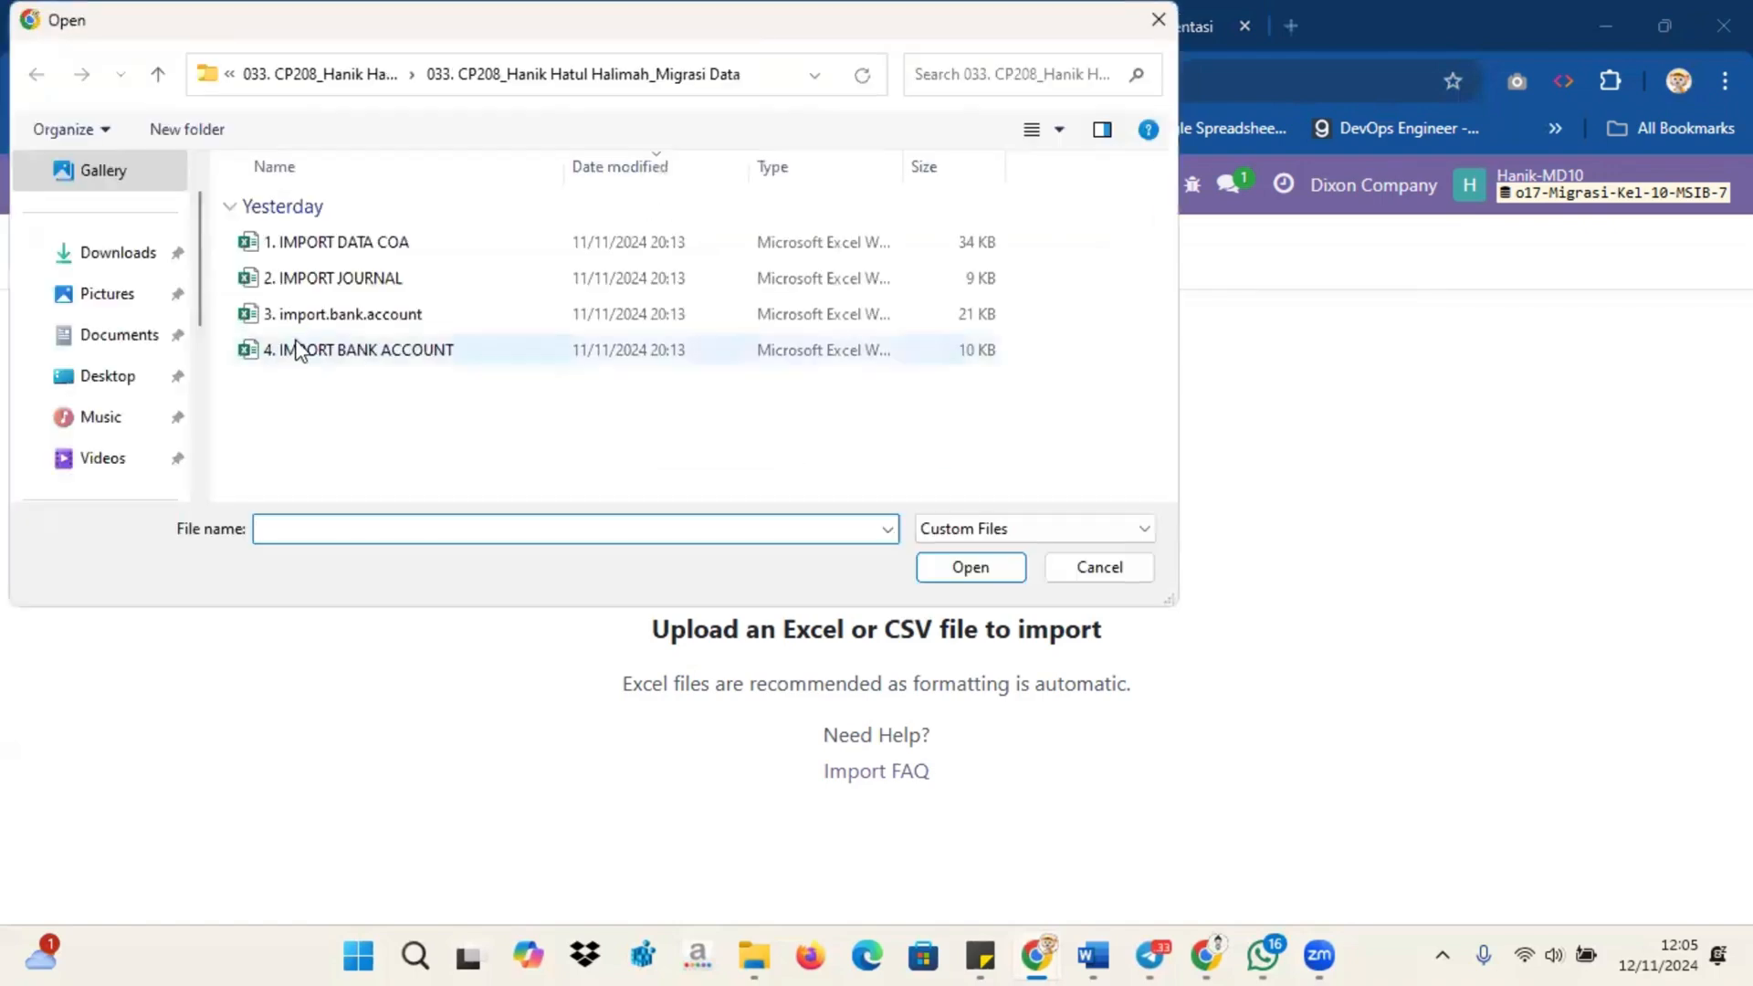
pyautogui.click(328, 277)
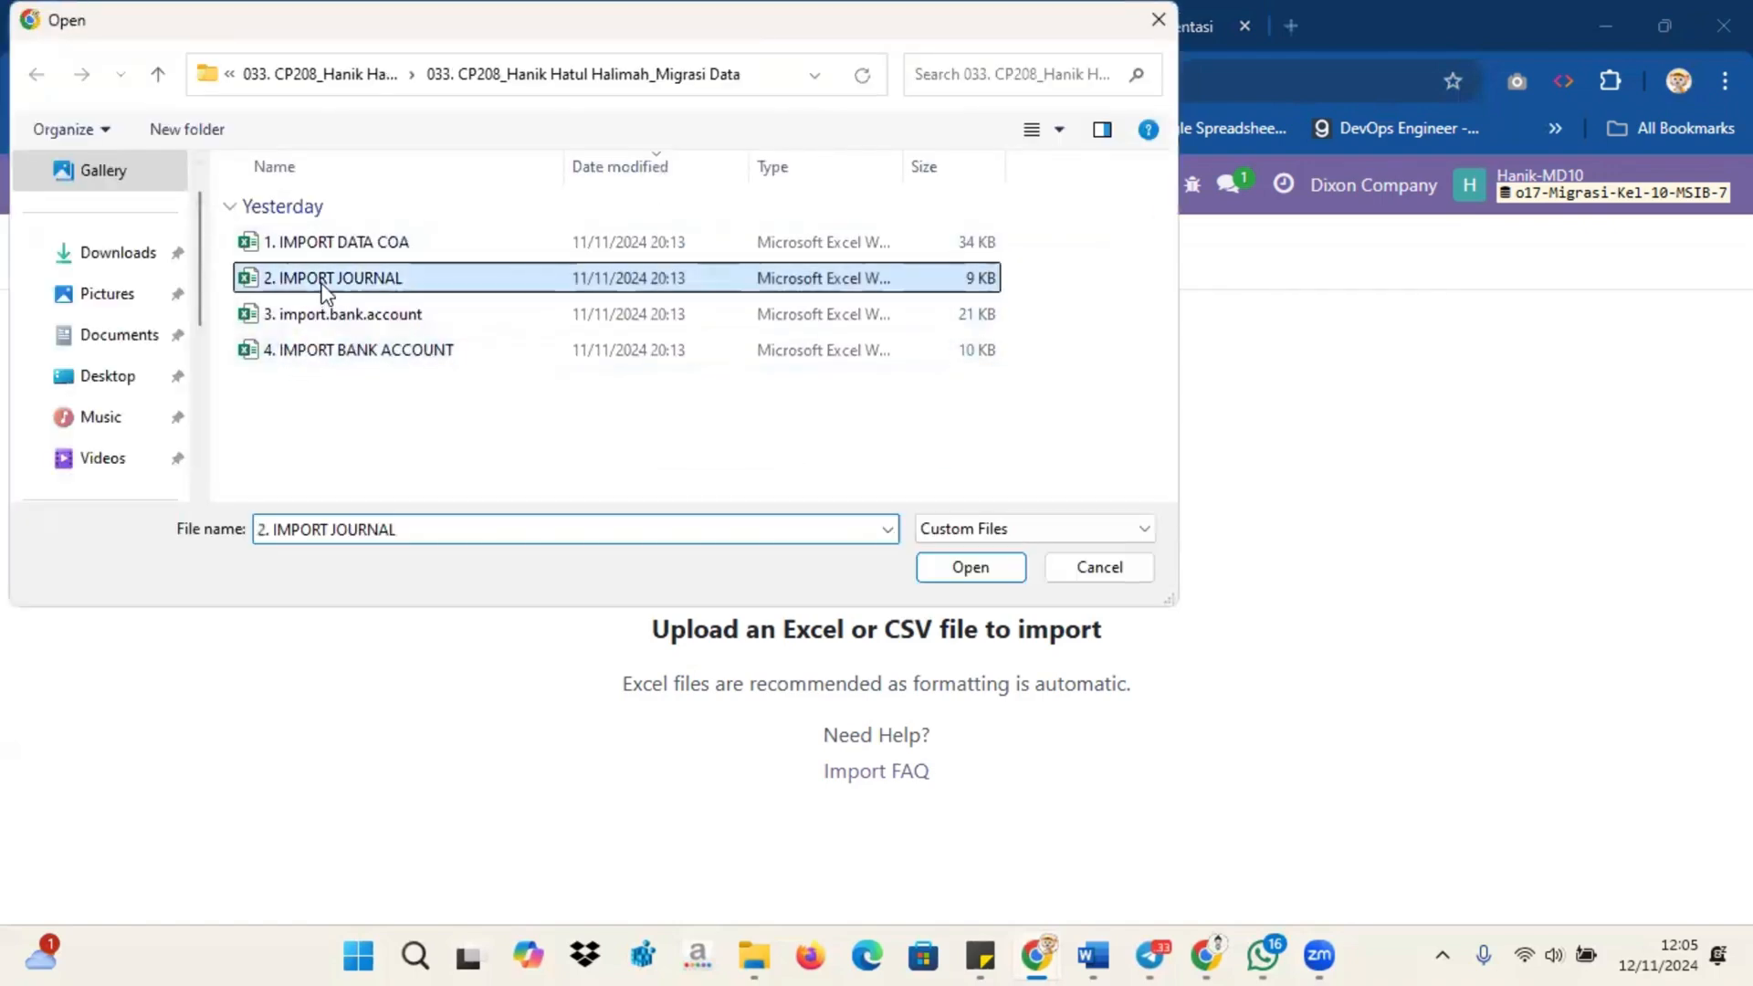
pyautogui.click(975, 567)
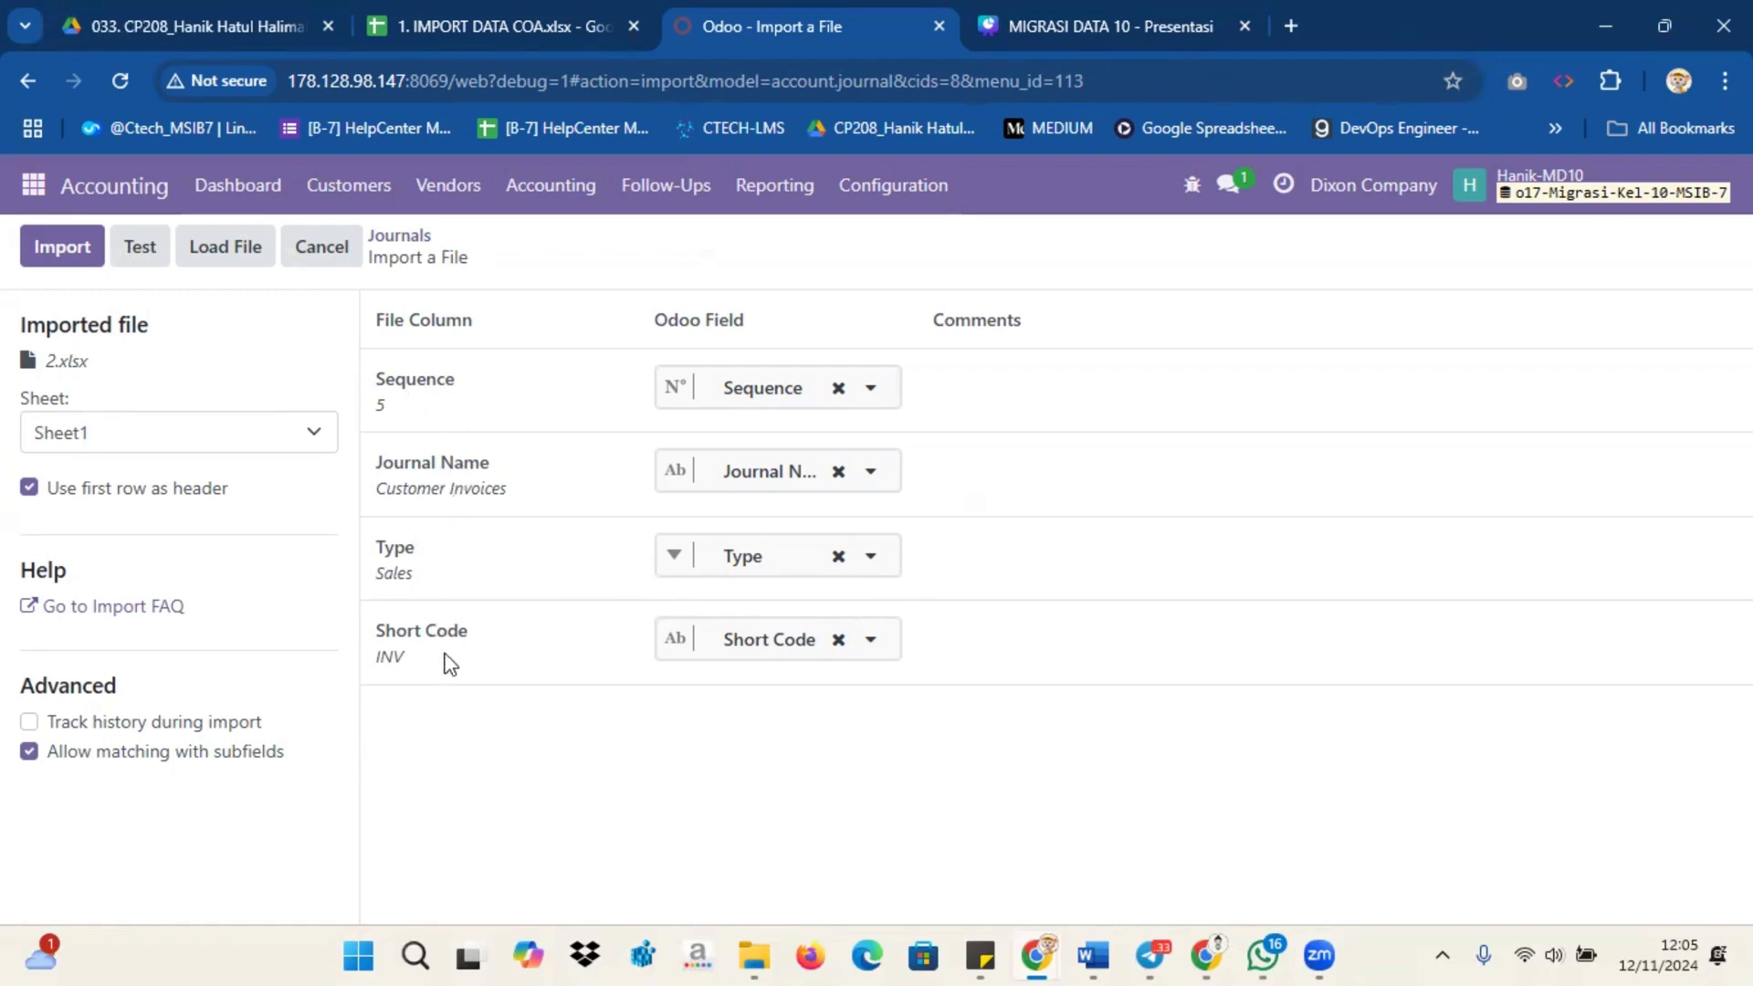
pyautogui.click(142, 260)
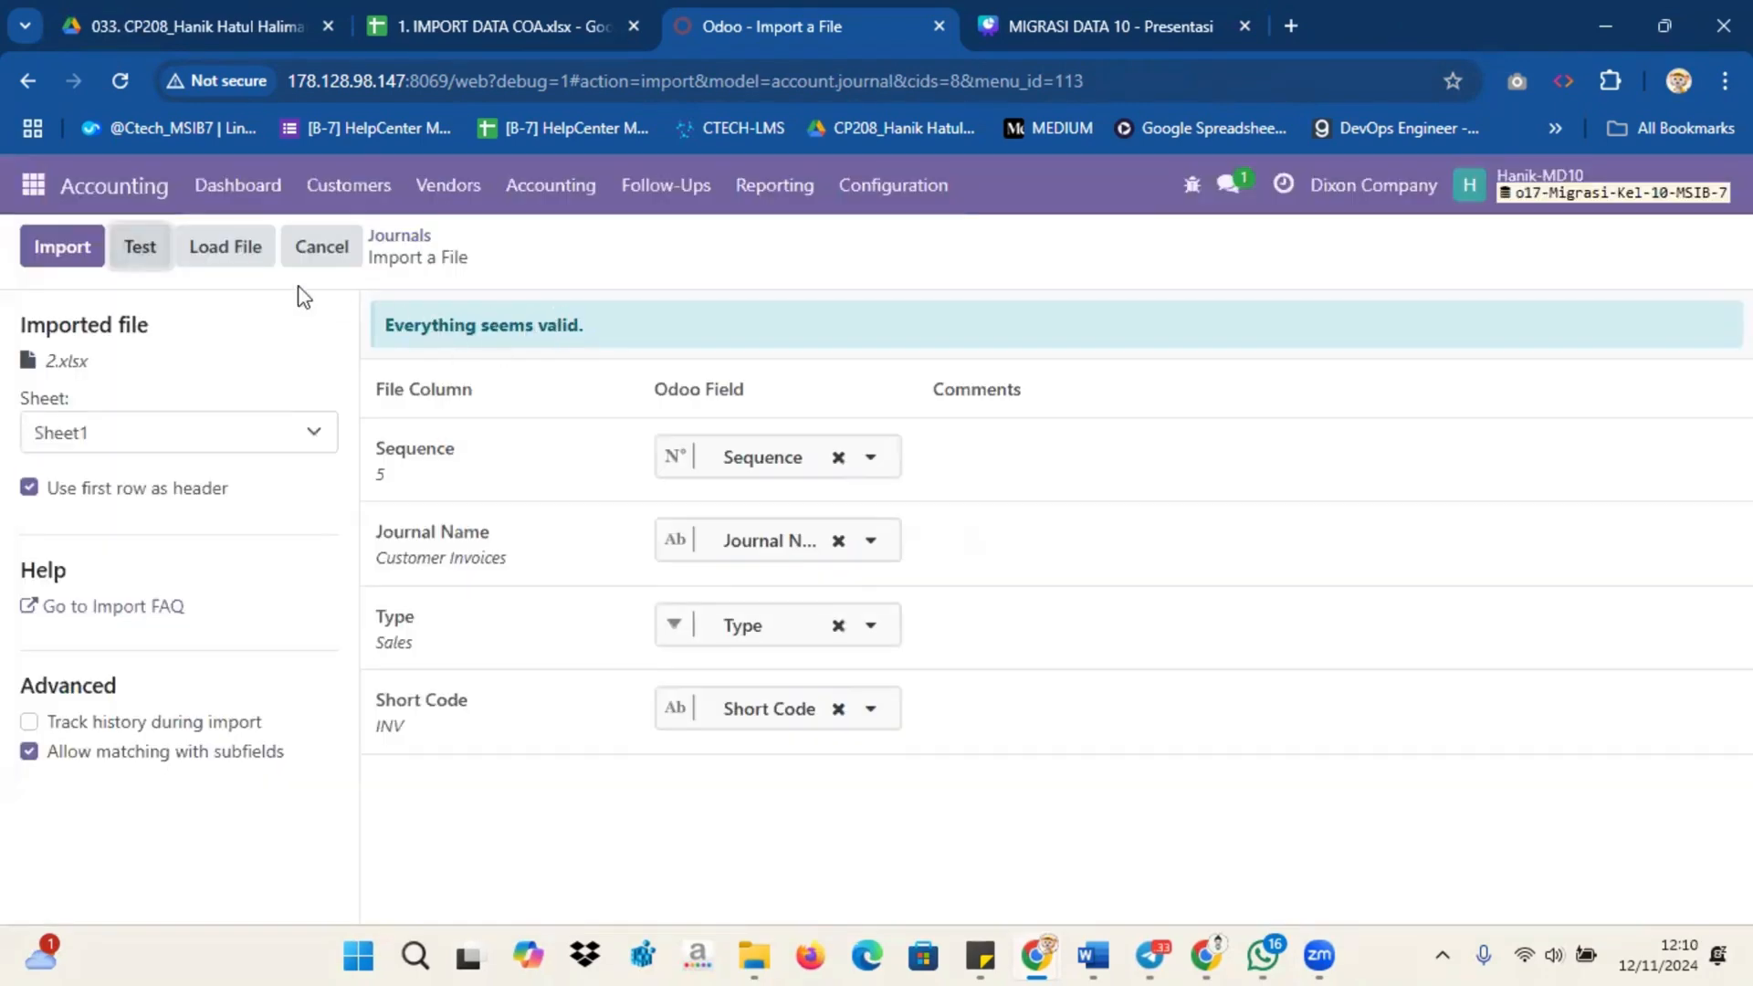
pyautogui.click(41, 248)
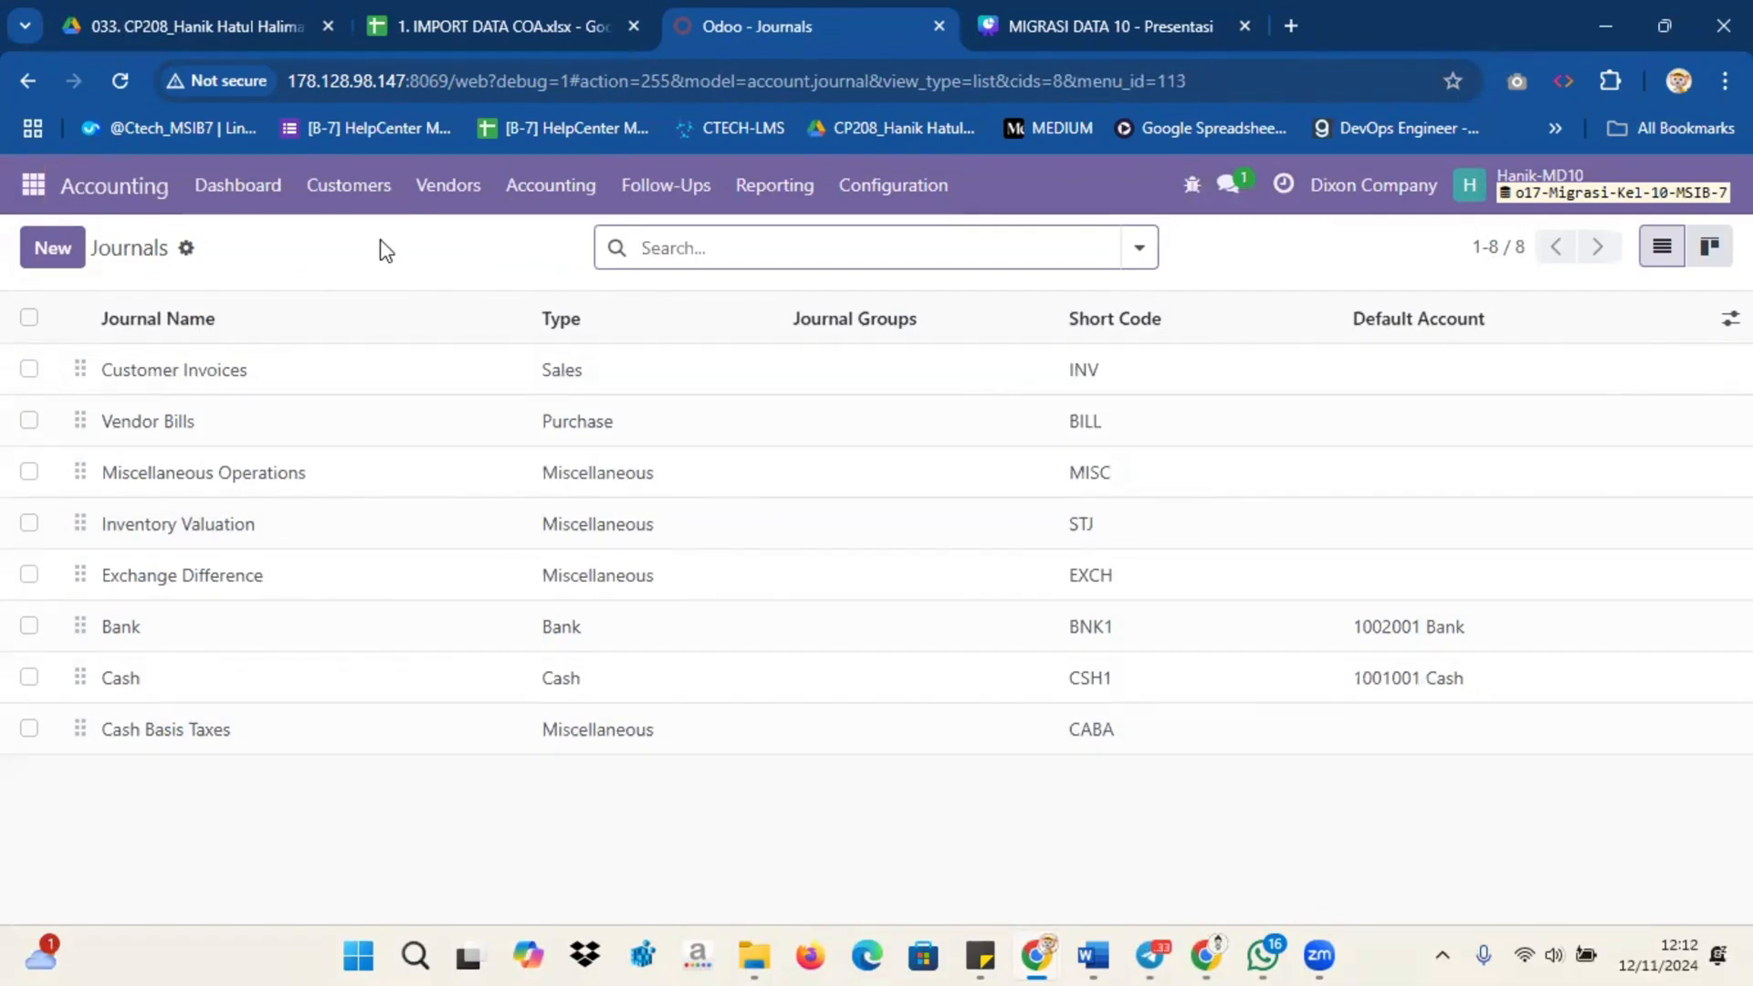
# Step: Switch to the Contacts application and open its Banks configuration list
pyautogui.click(38, 182)
pyautogui.click(38, 182)
pyautogui.click(39, 182)
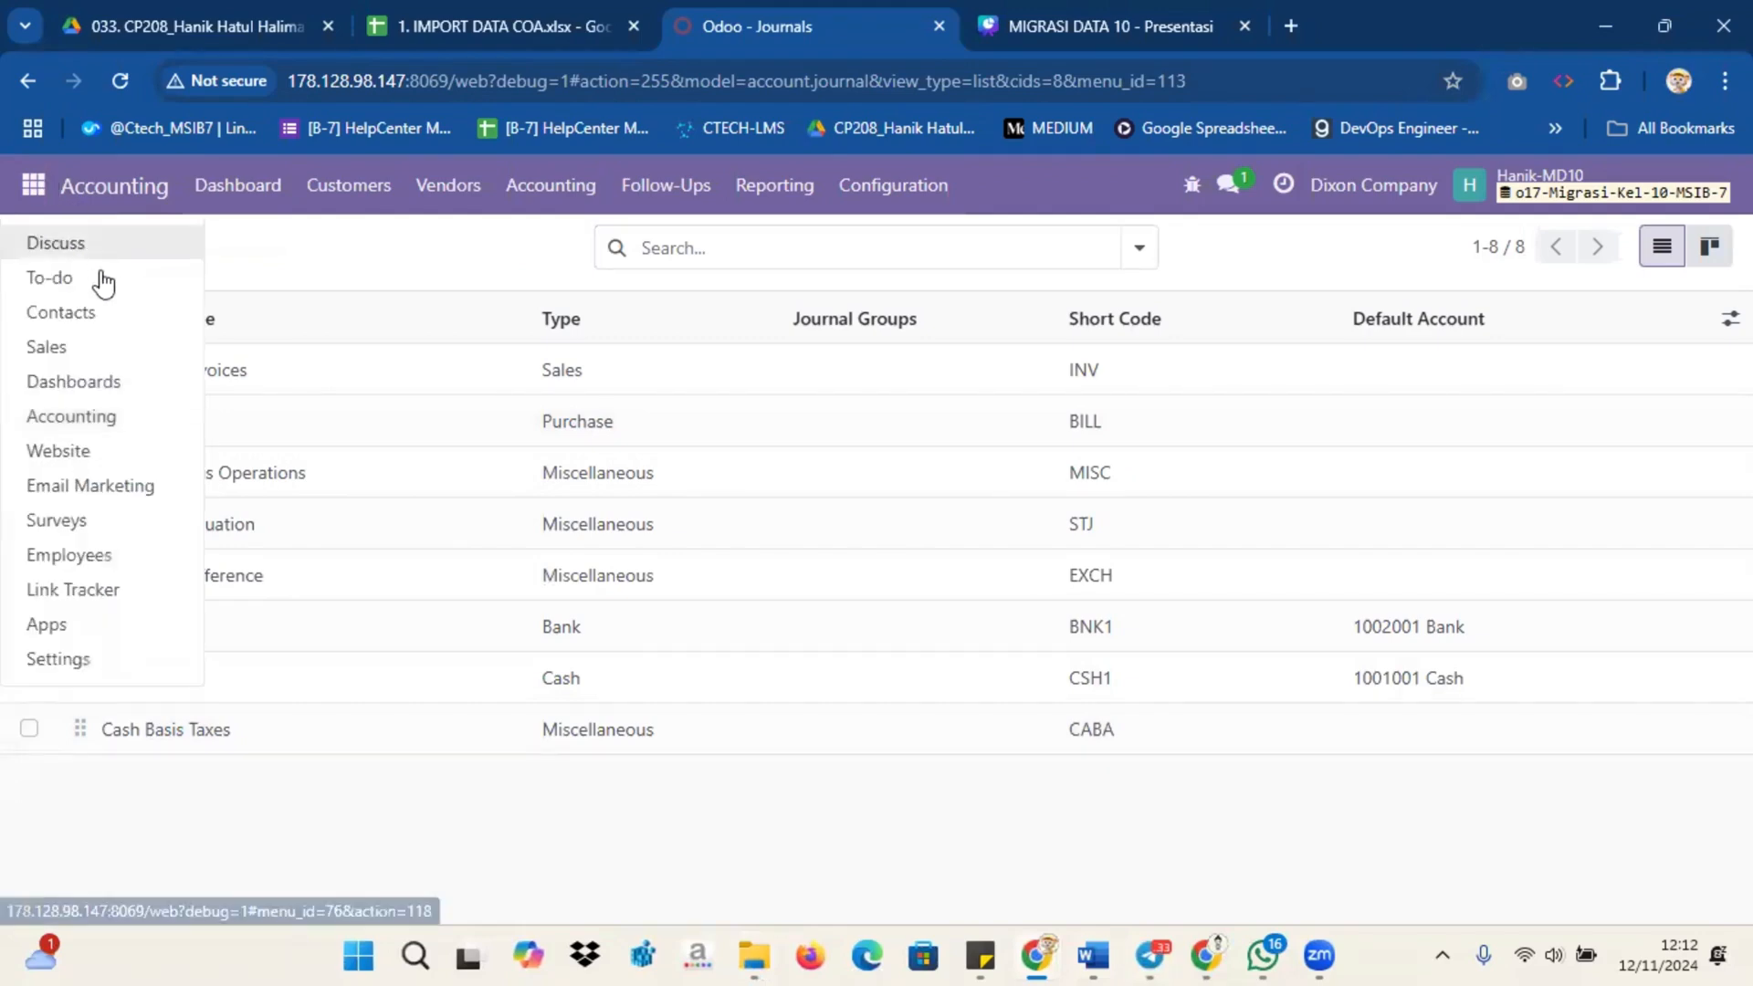
pyautogui.click(105, 307)
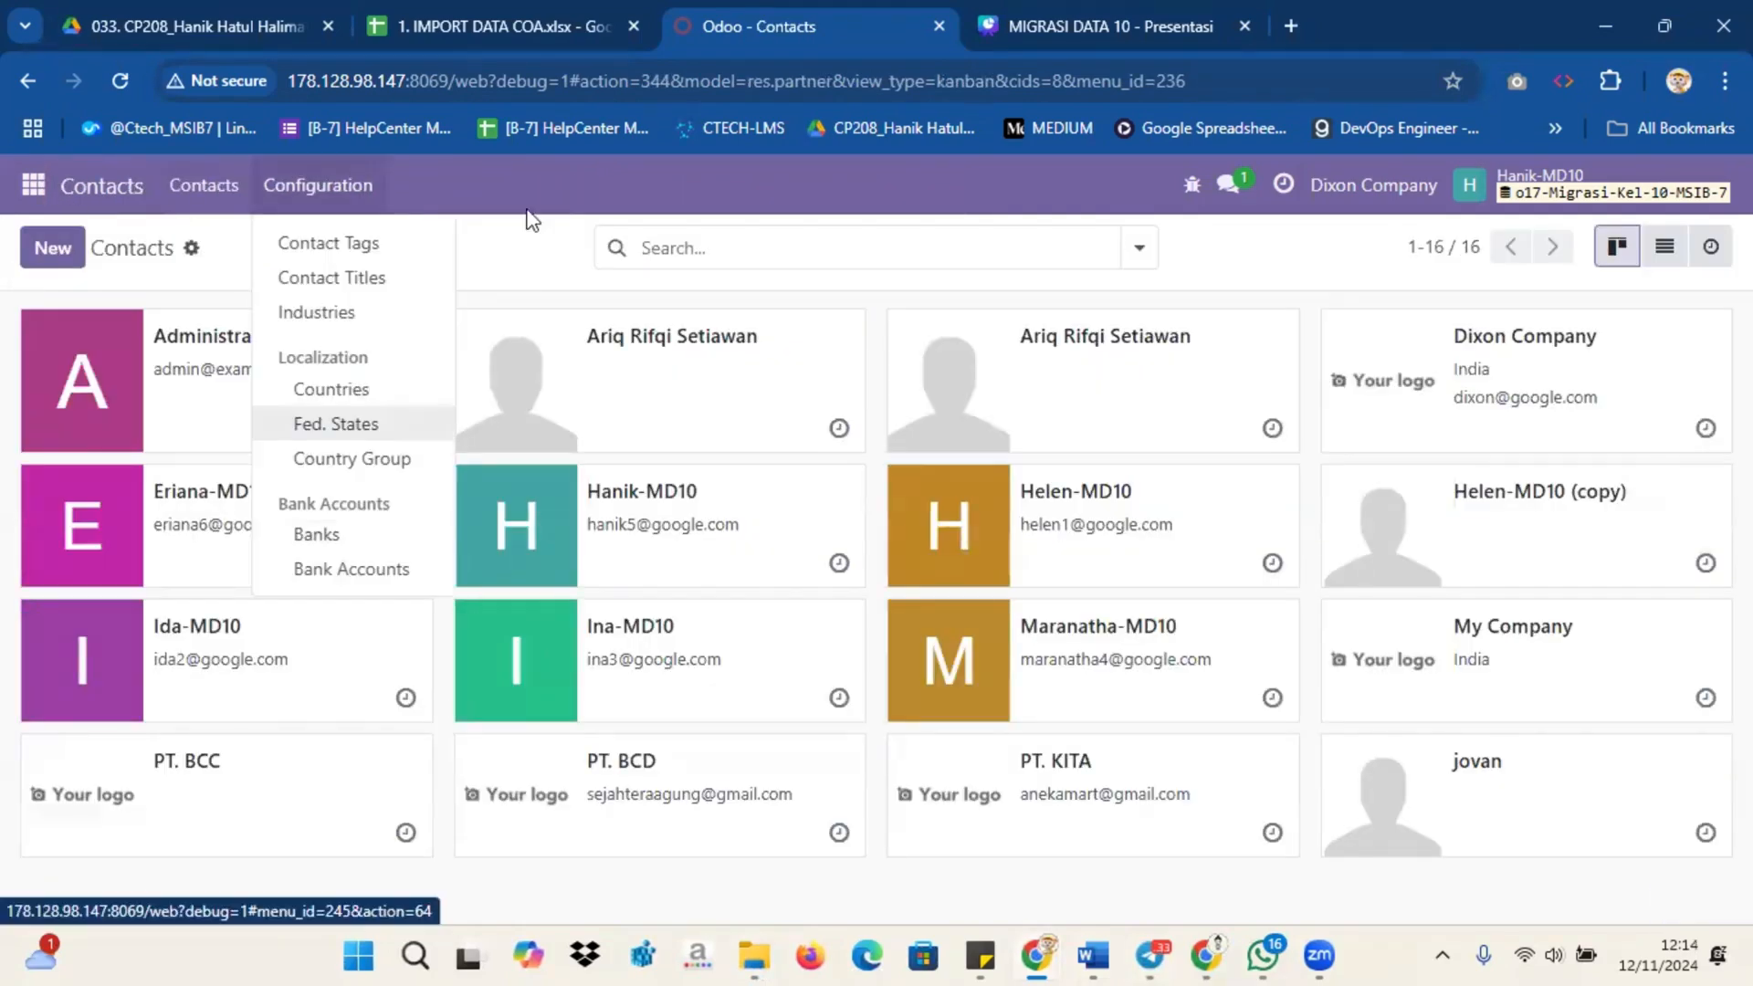
pyautogui.click(356, 183)
pyautogui.click(356, 184)
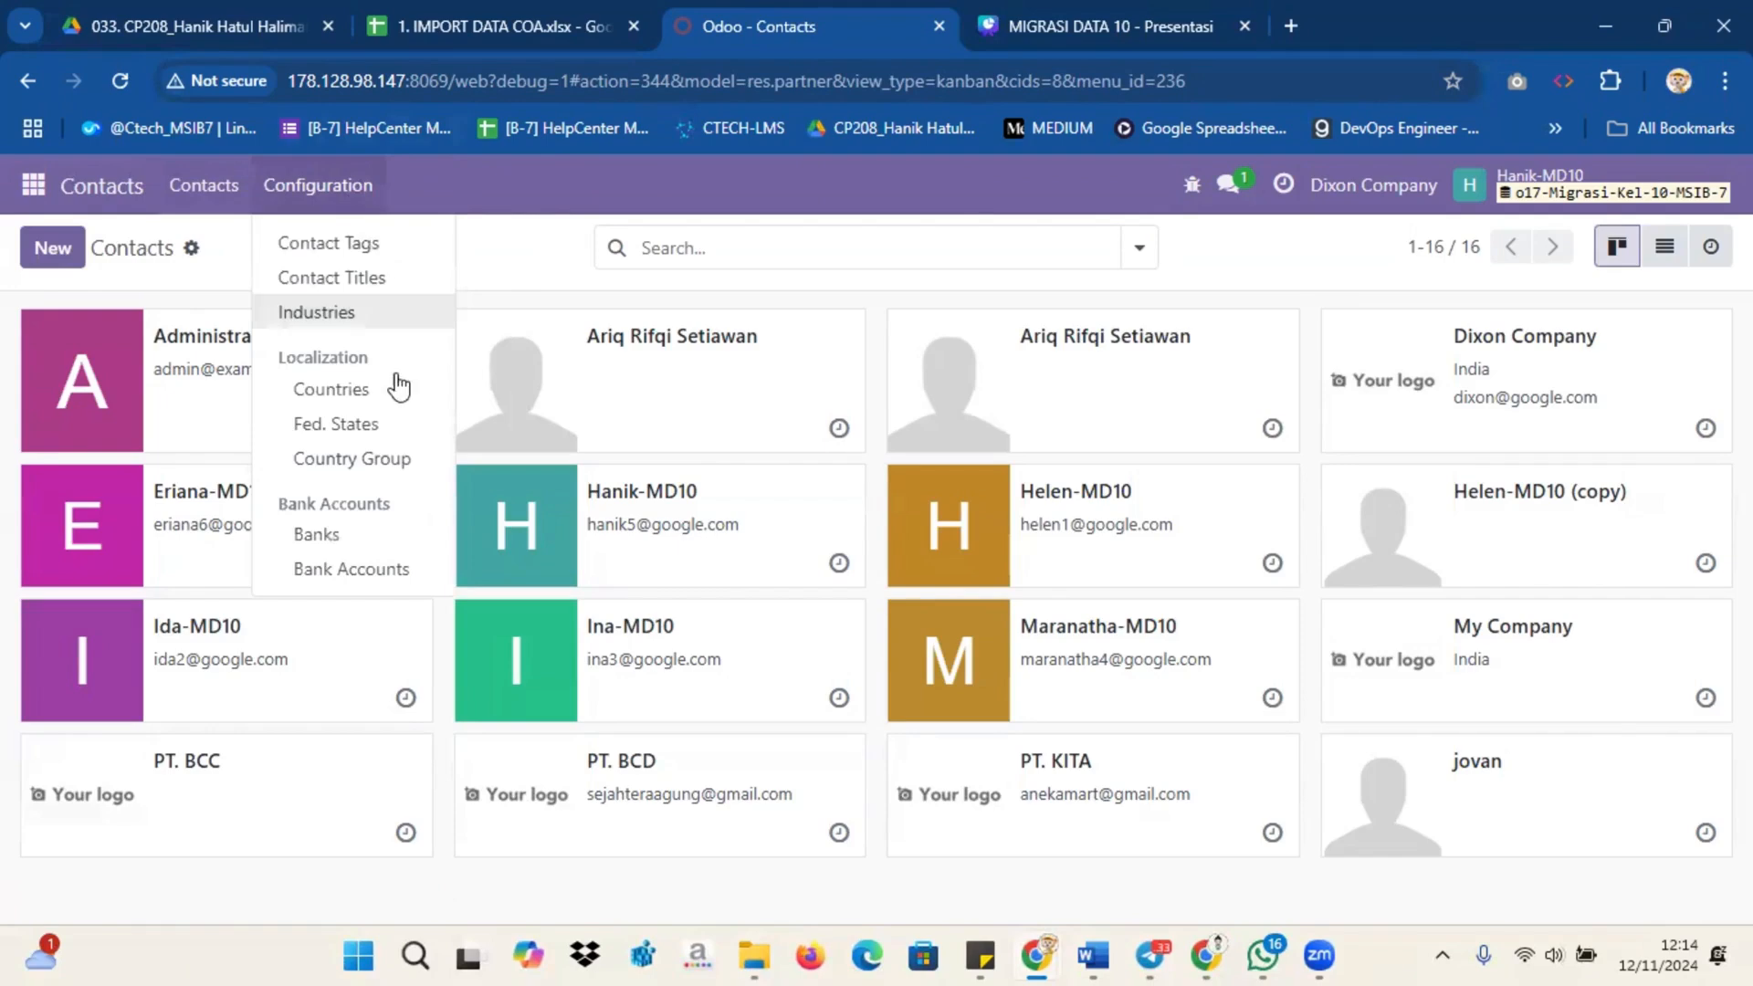
pyautogui.click(378, 537)
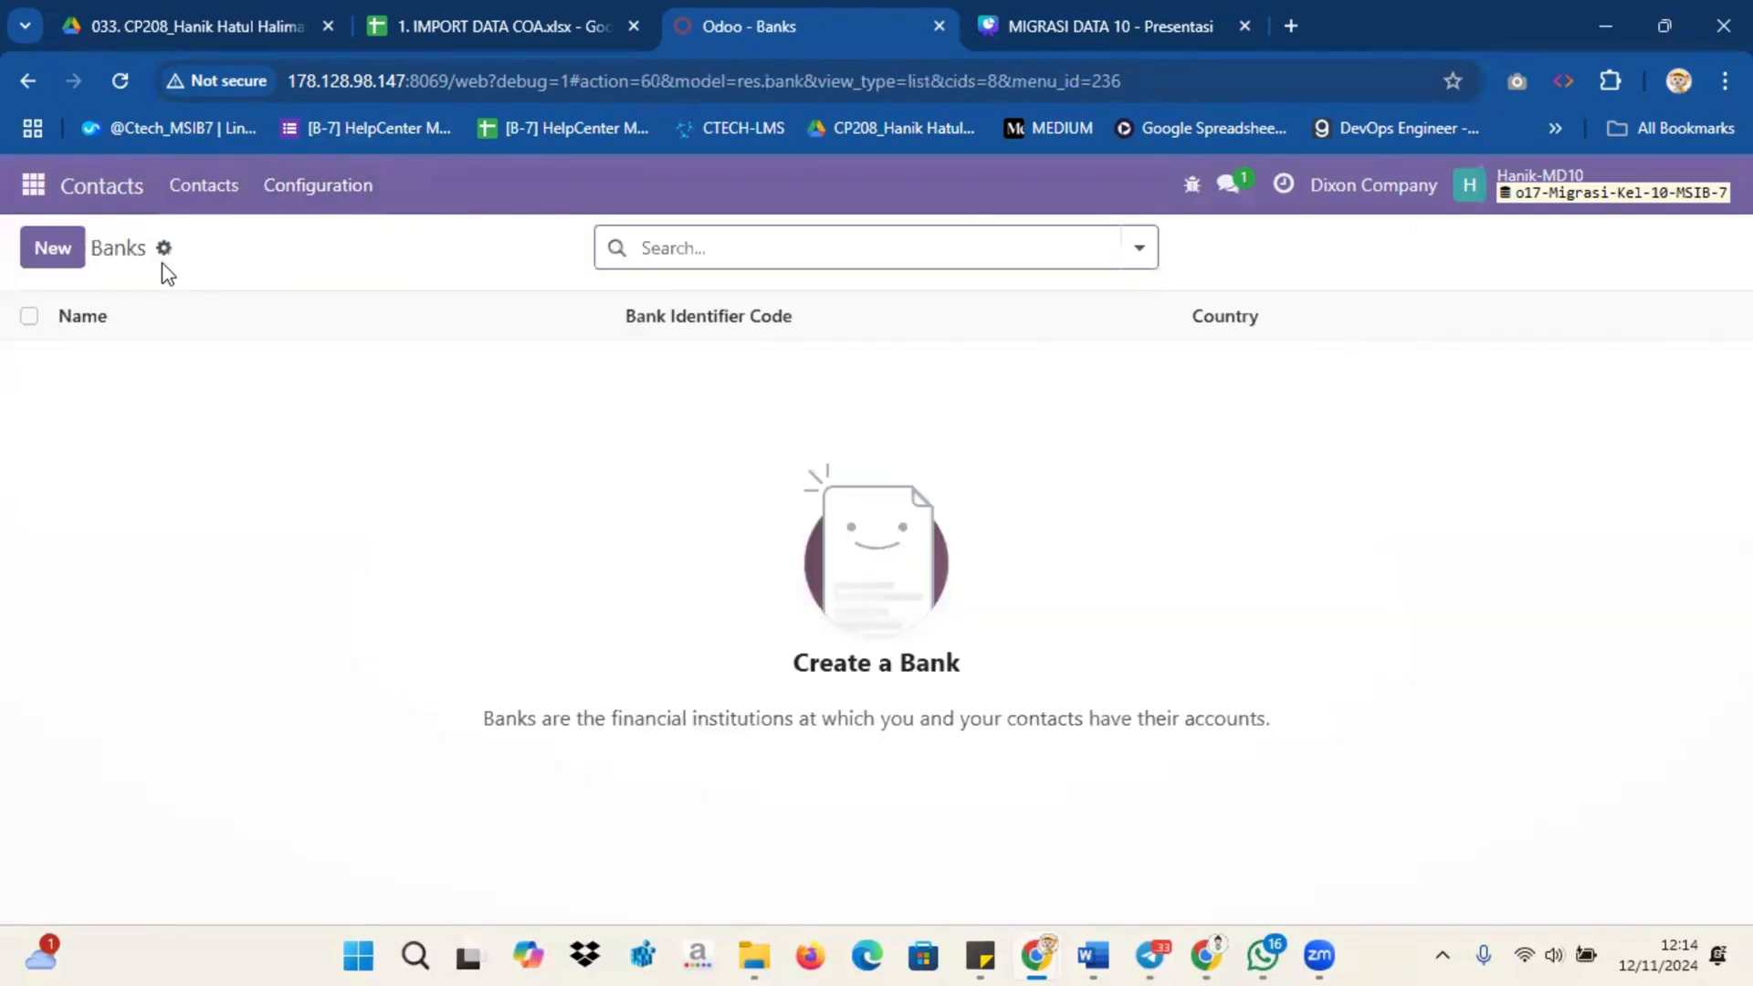
# Step: Try to import the 4. IMPORT BANK ACCOUNT file into Banks, testing it with the id column mapped to External ID
pyautogui.click(164, 249)
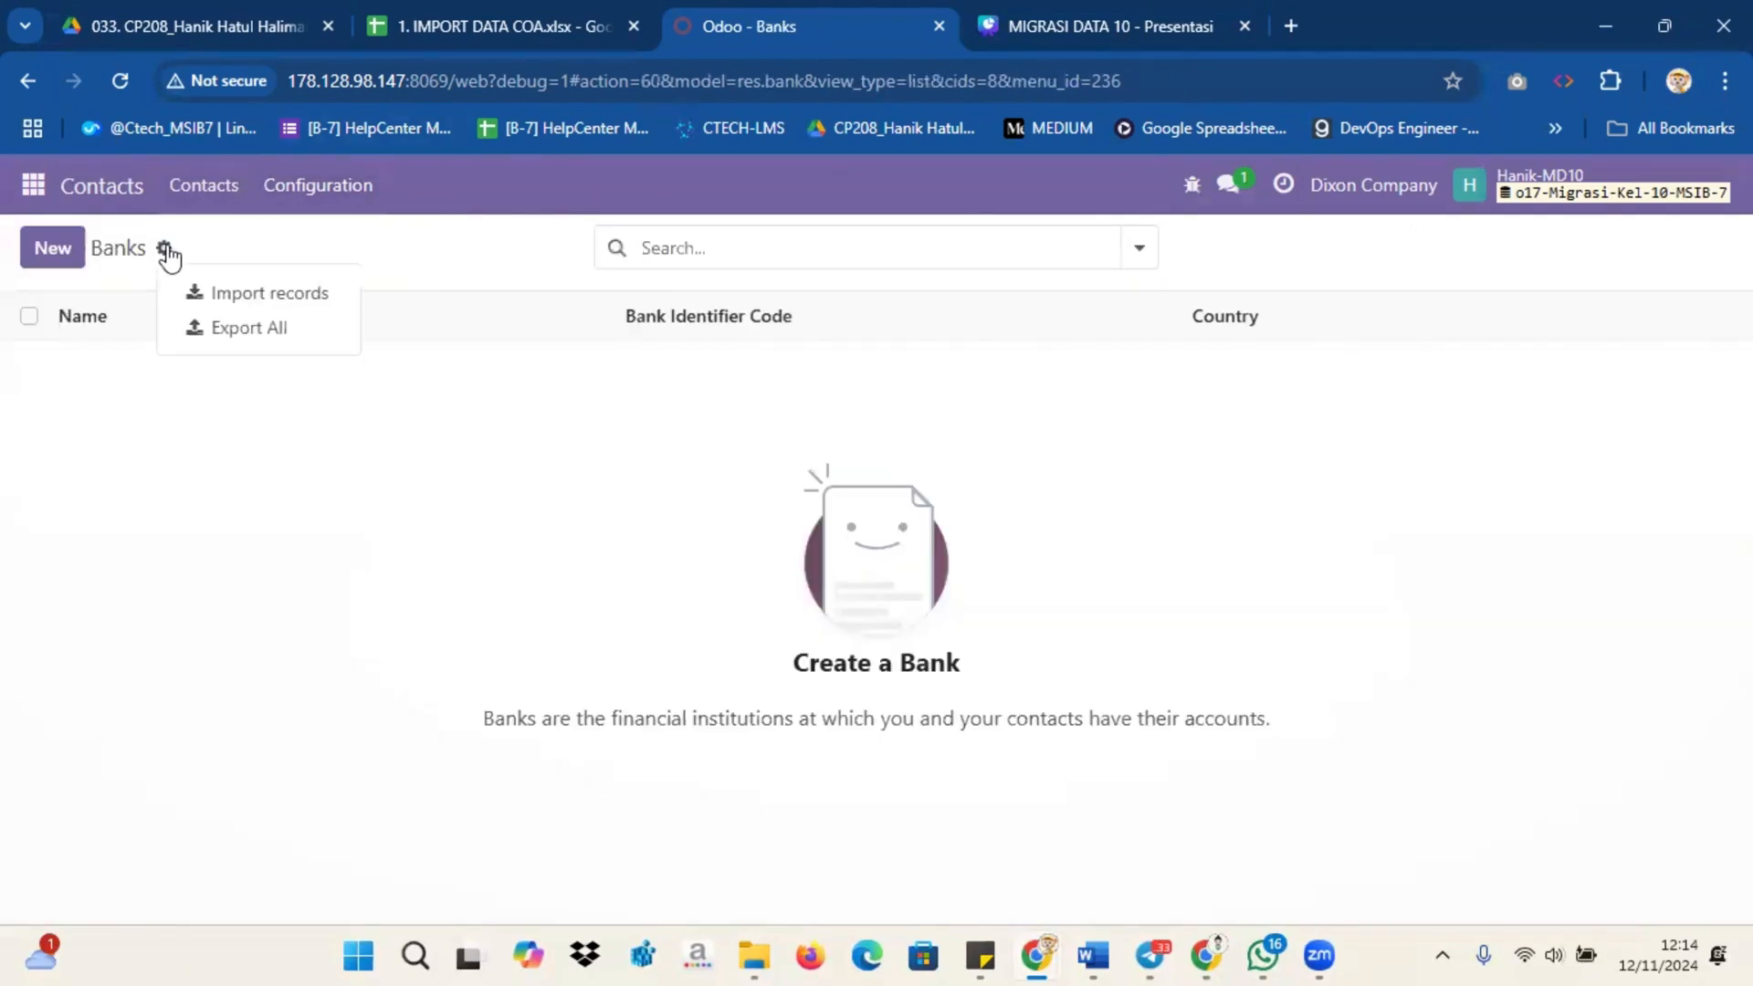
pyautogui.click(228, 294)
pyautogui.click(115, 252)
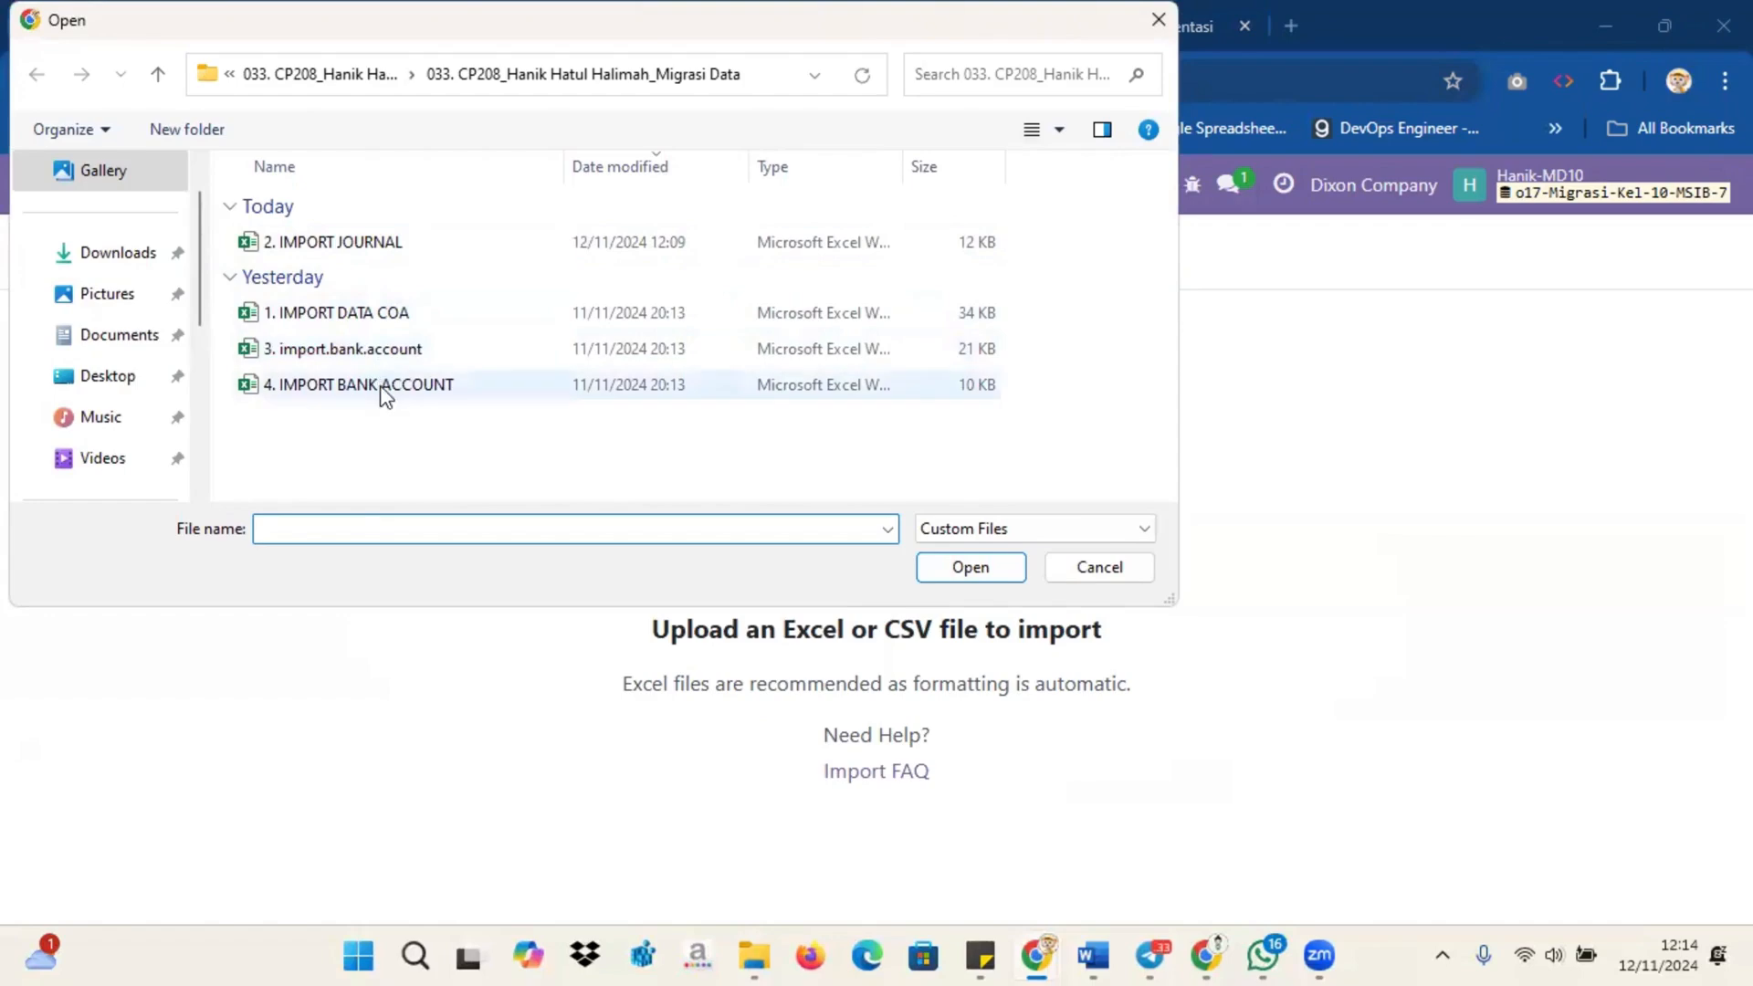
pyautogui.click(385, 388)
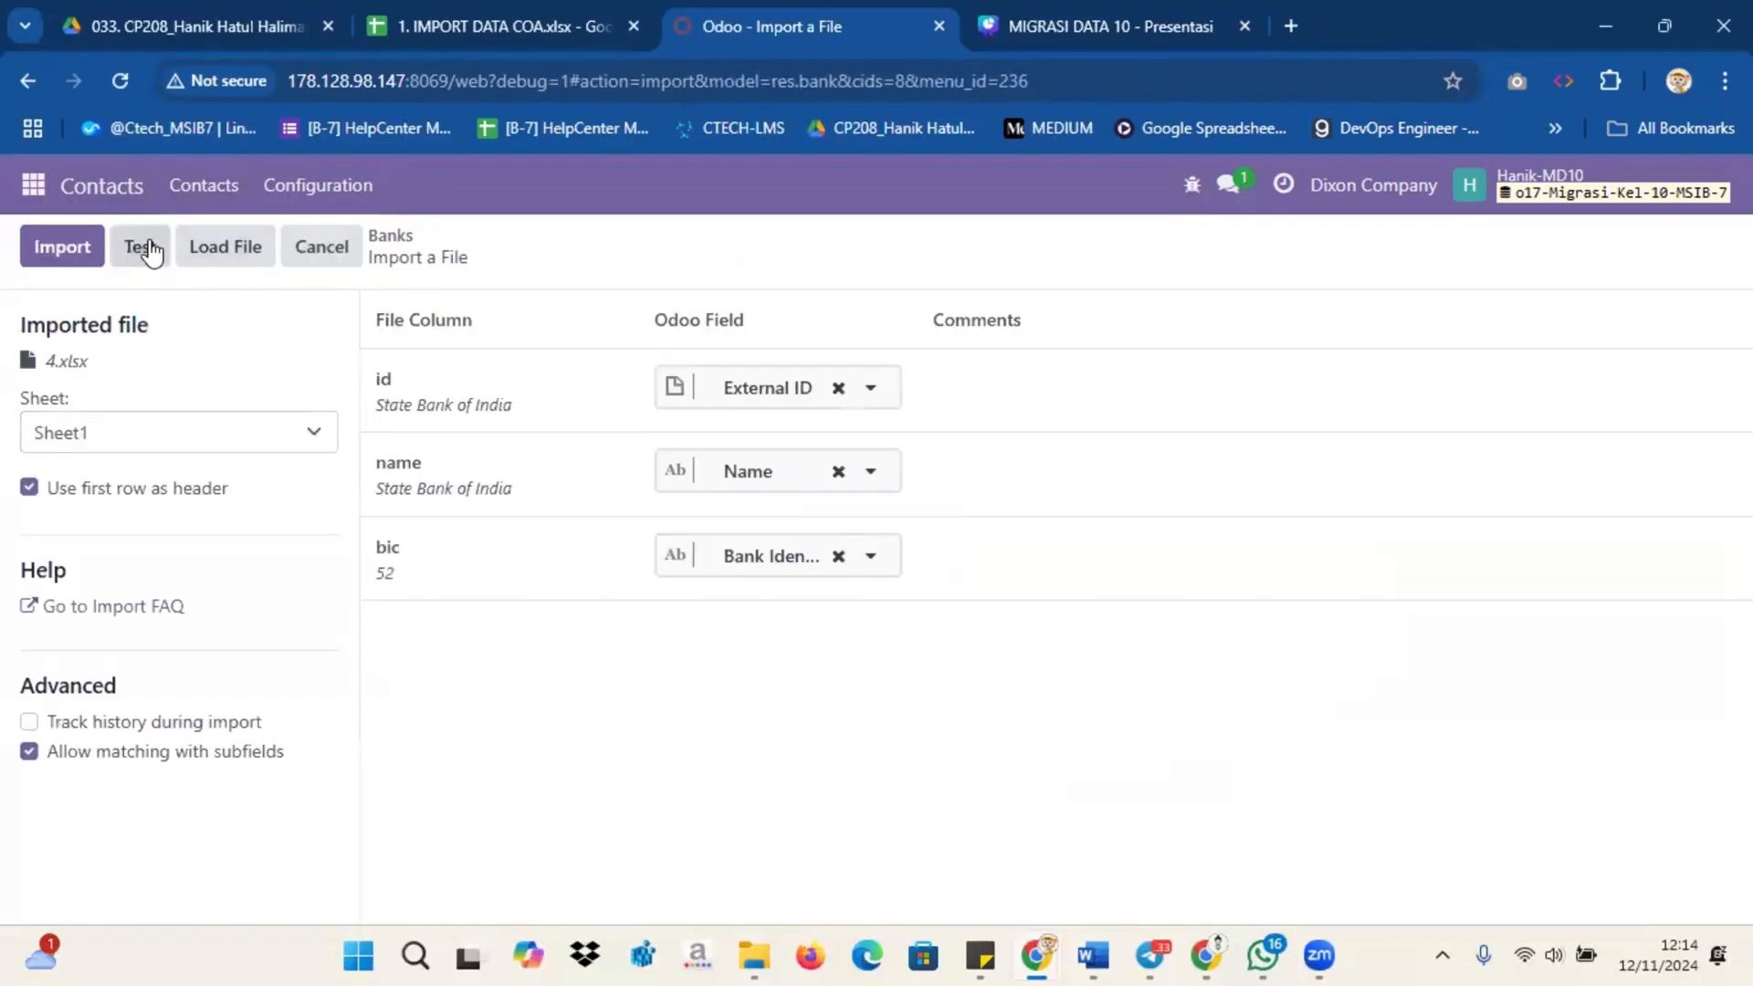
pyautogui.click(144, 245)
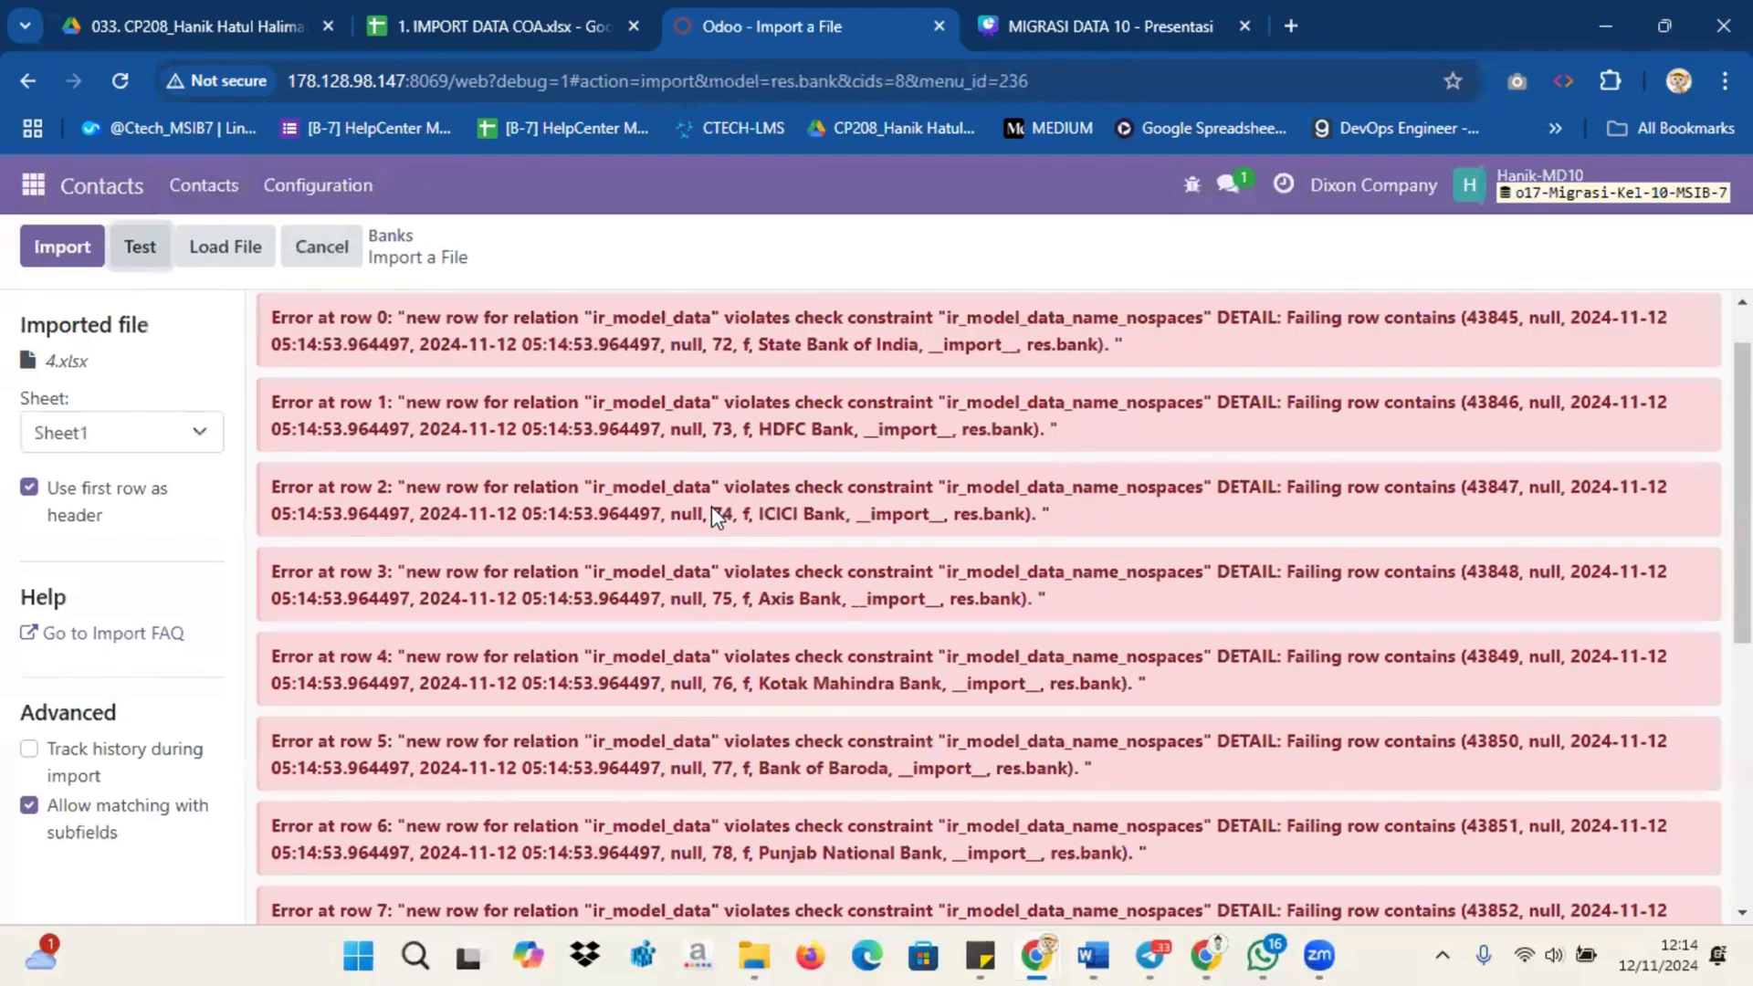
pyautogui.scroll(-5, 710, 506)
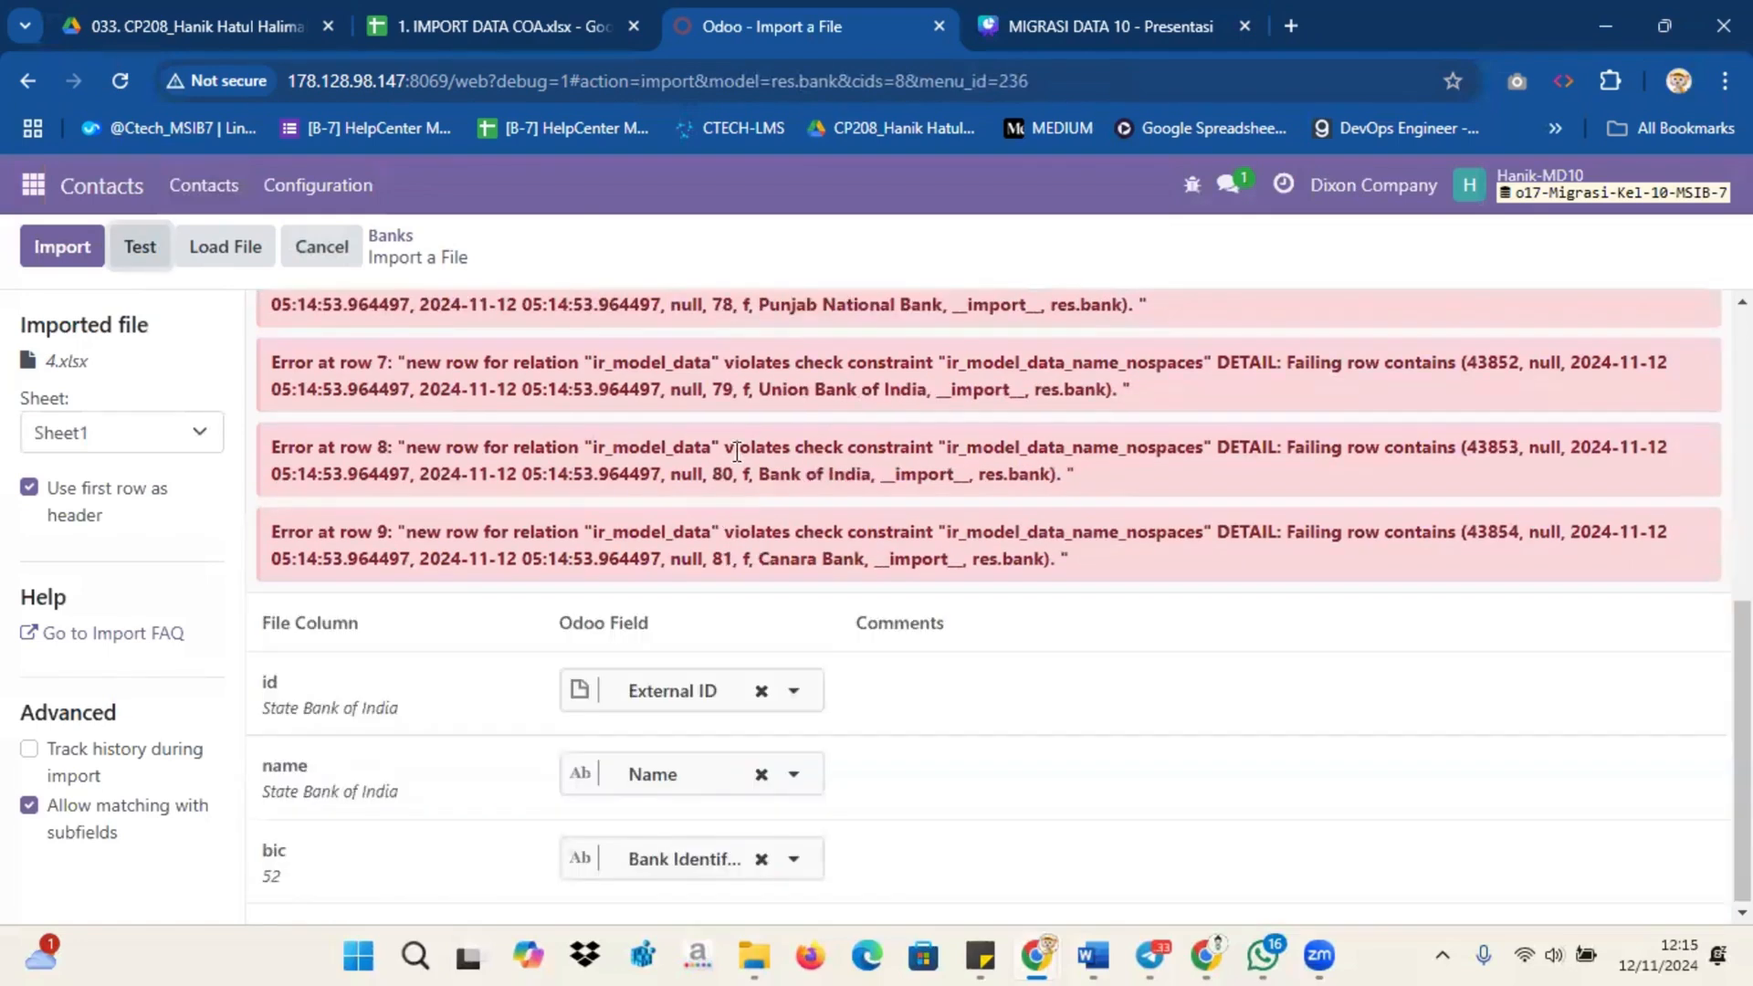
pyautogui.click(322, 246)
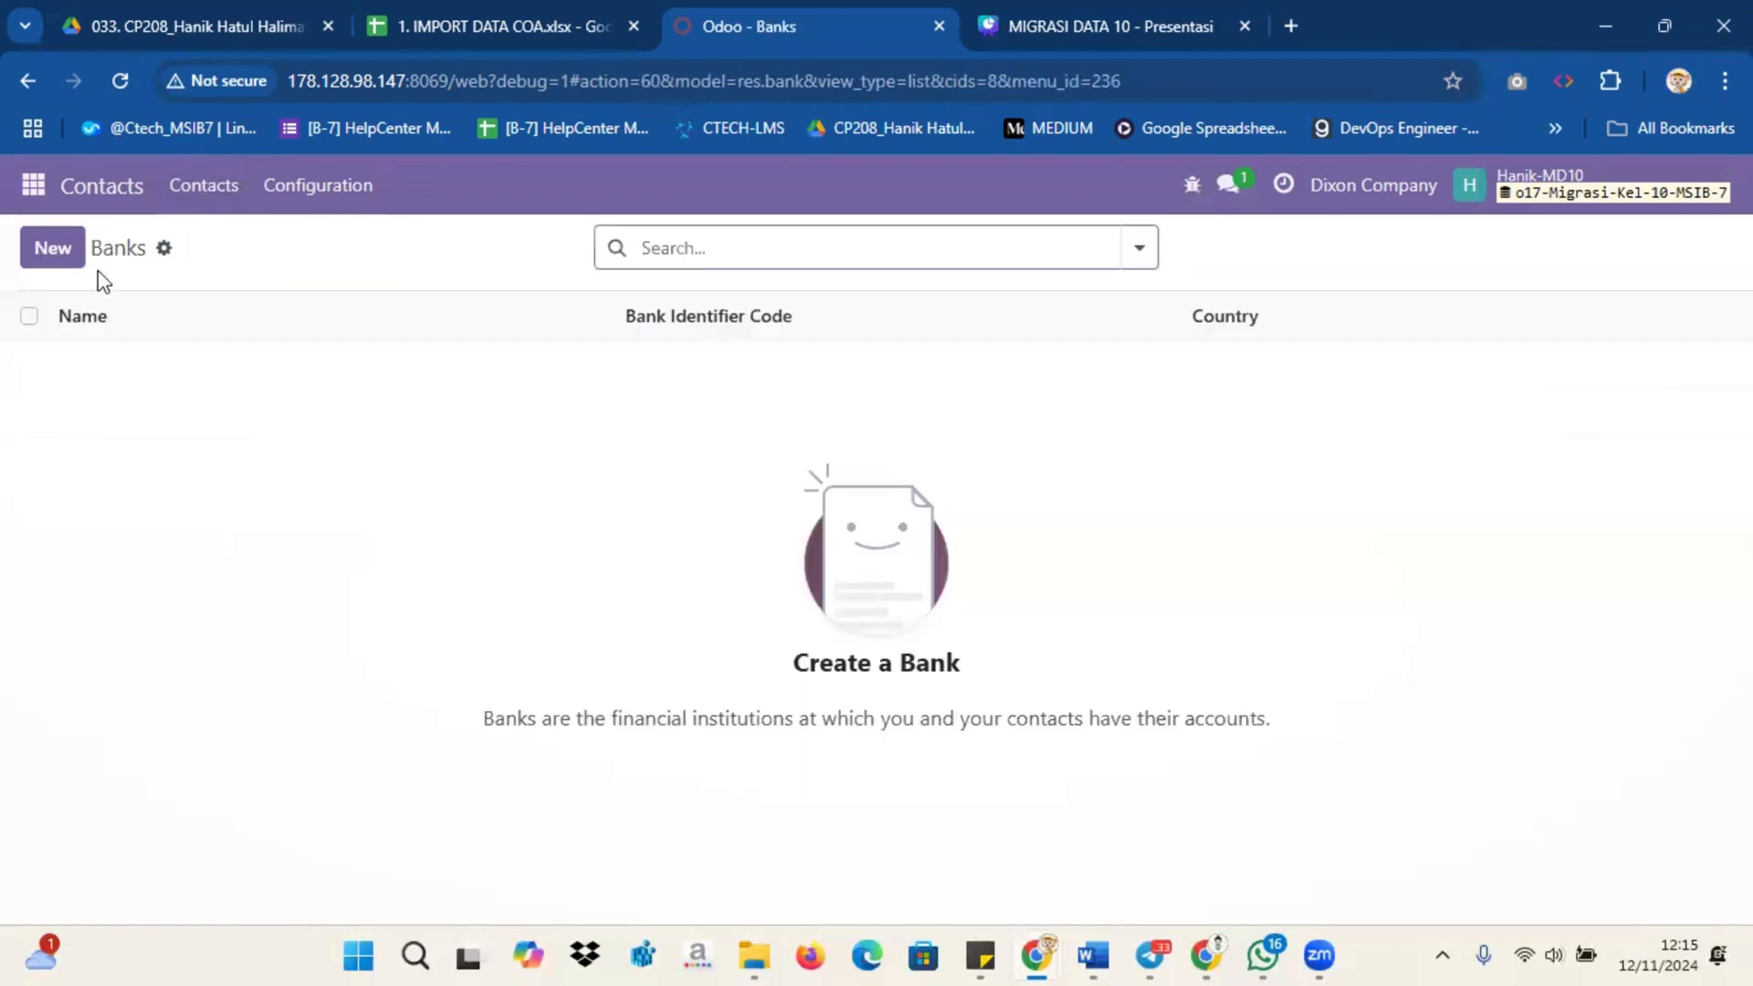
pyautogui.click(56, 254)
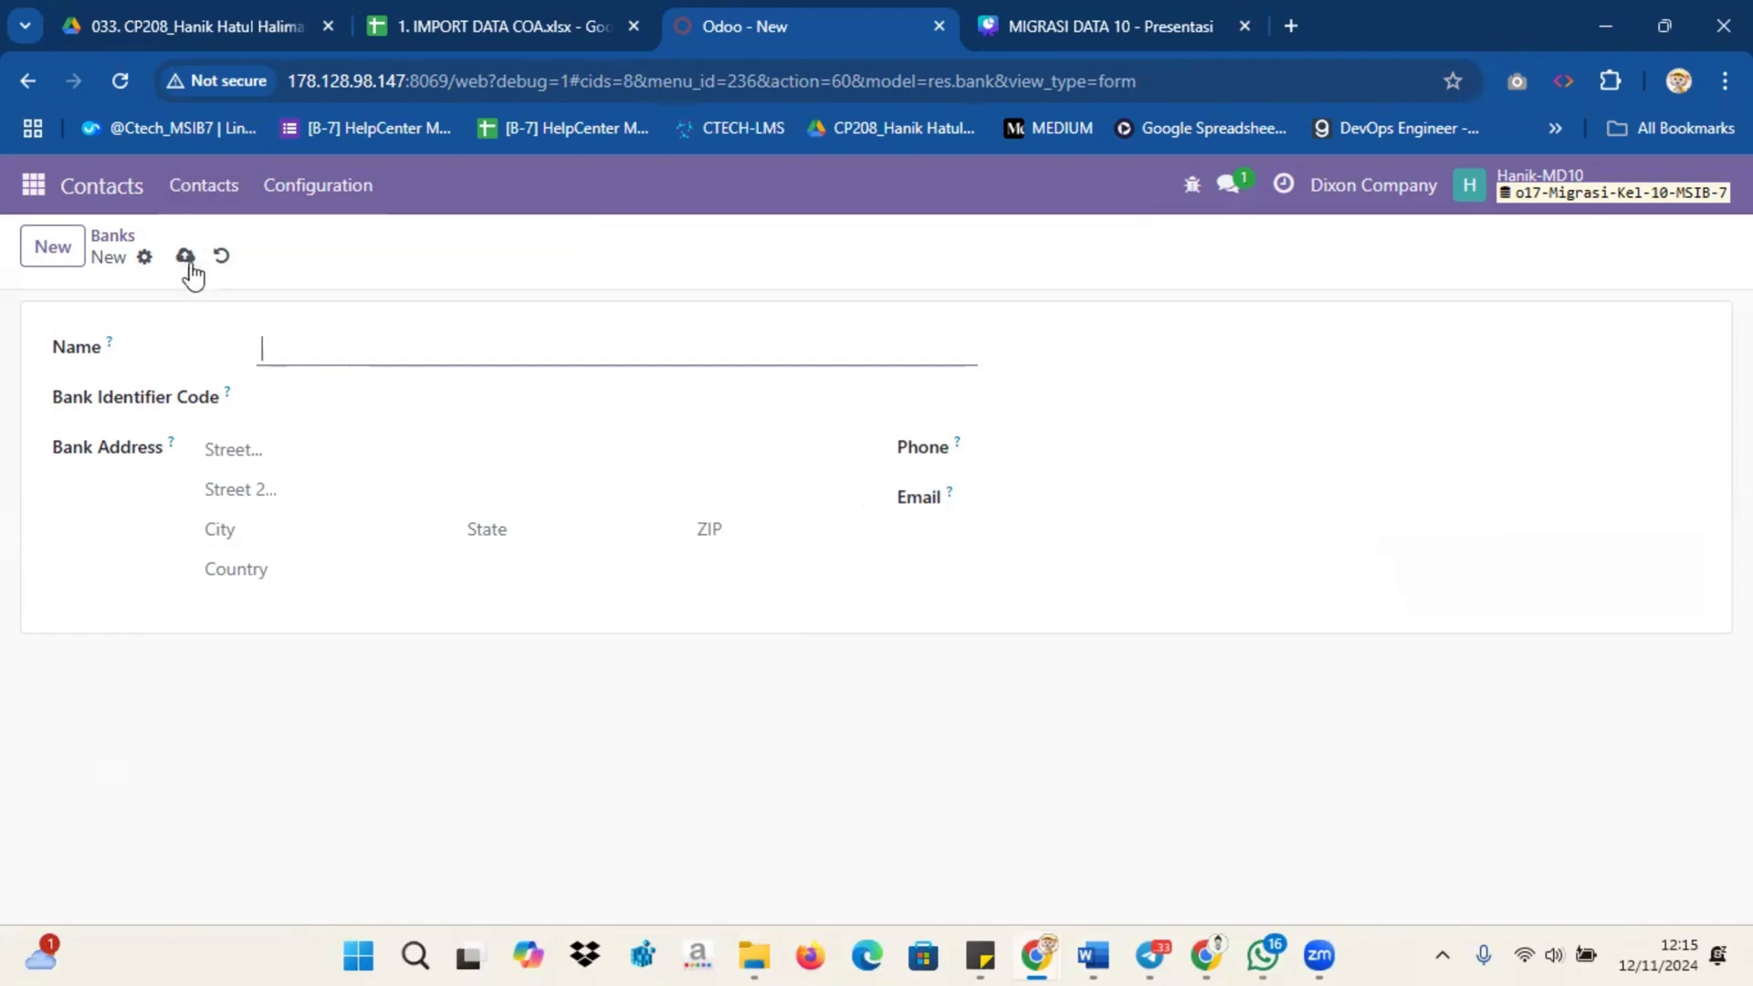
pyautogui.click(219, 257)
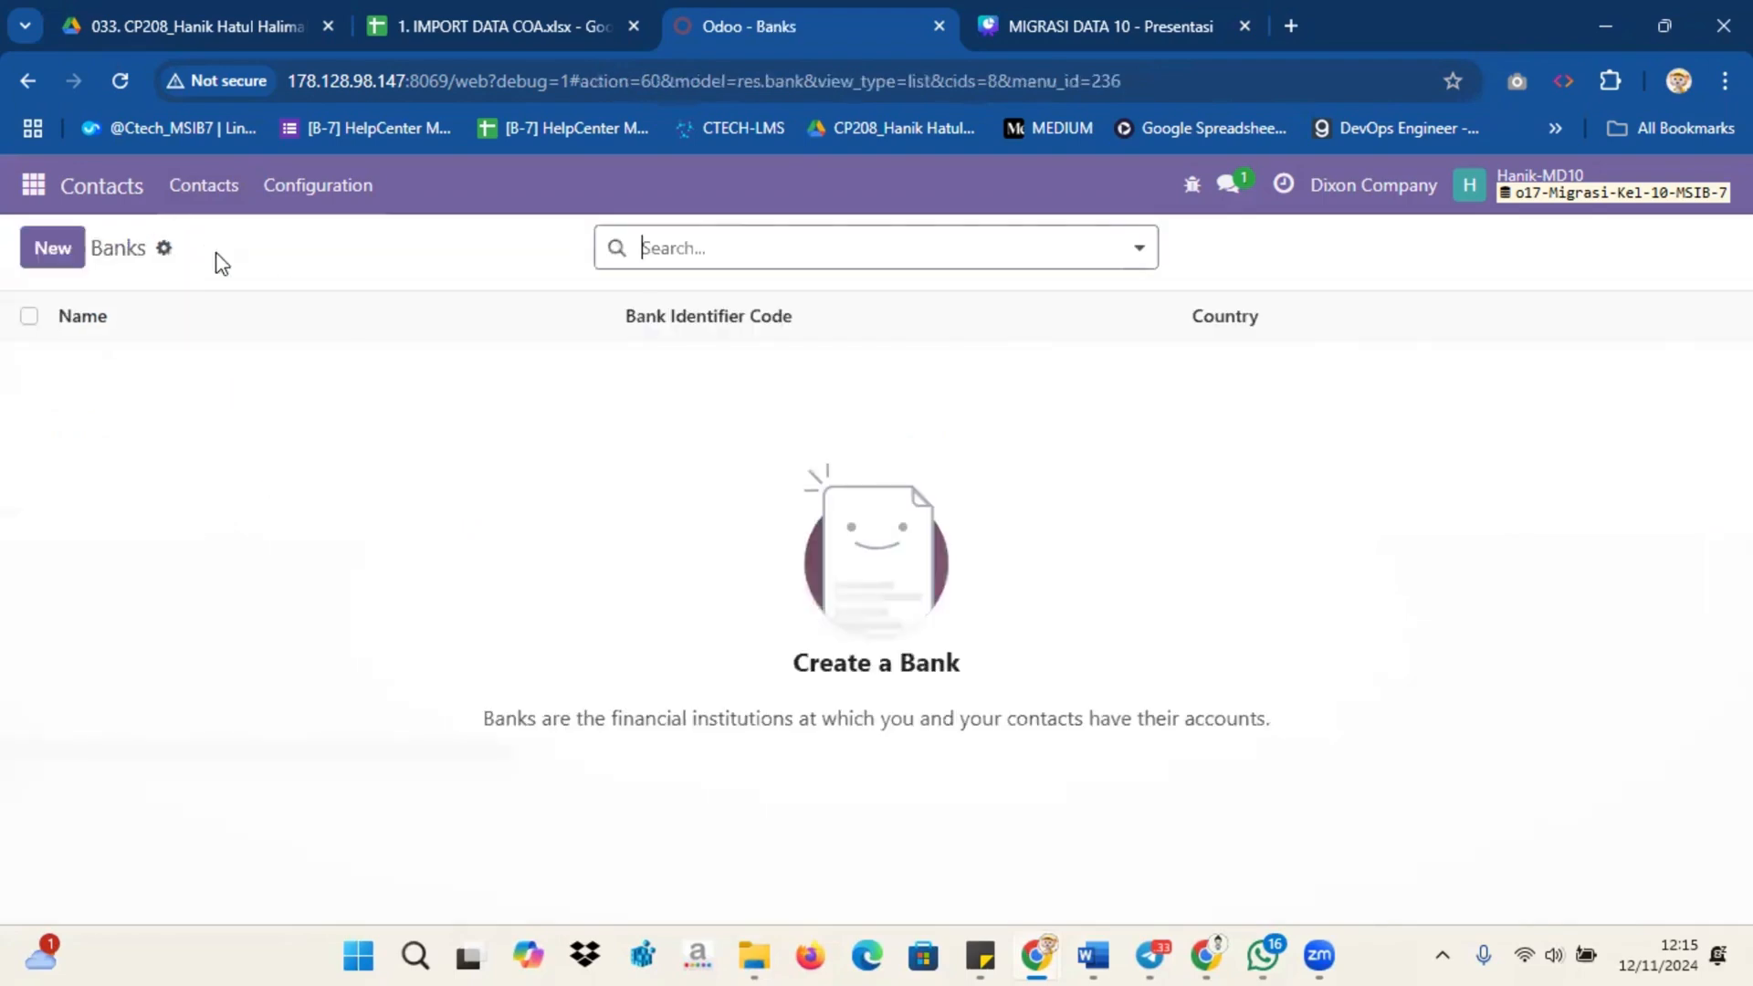
# Step: Load the 4. IMPORT BANK ACCOUNT file into the Banks import, unmap the id column from External ID, test it and import the banks
pyautogui.click(163, 248)
pyautogui.click(233, 294)
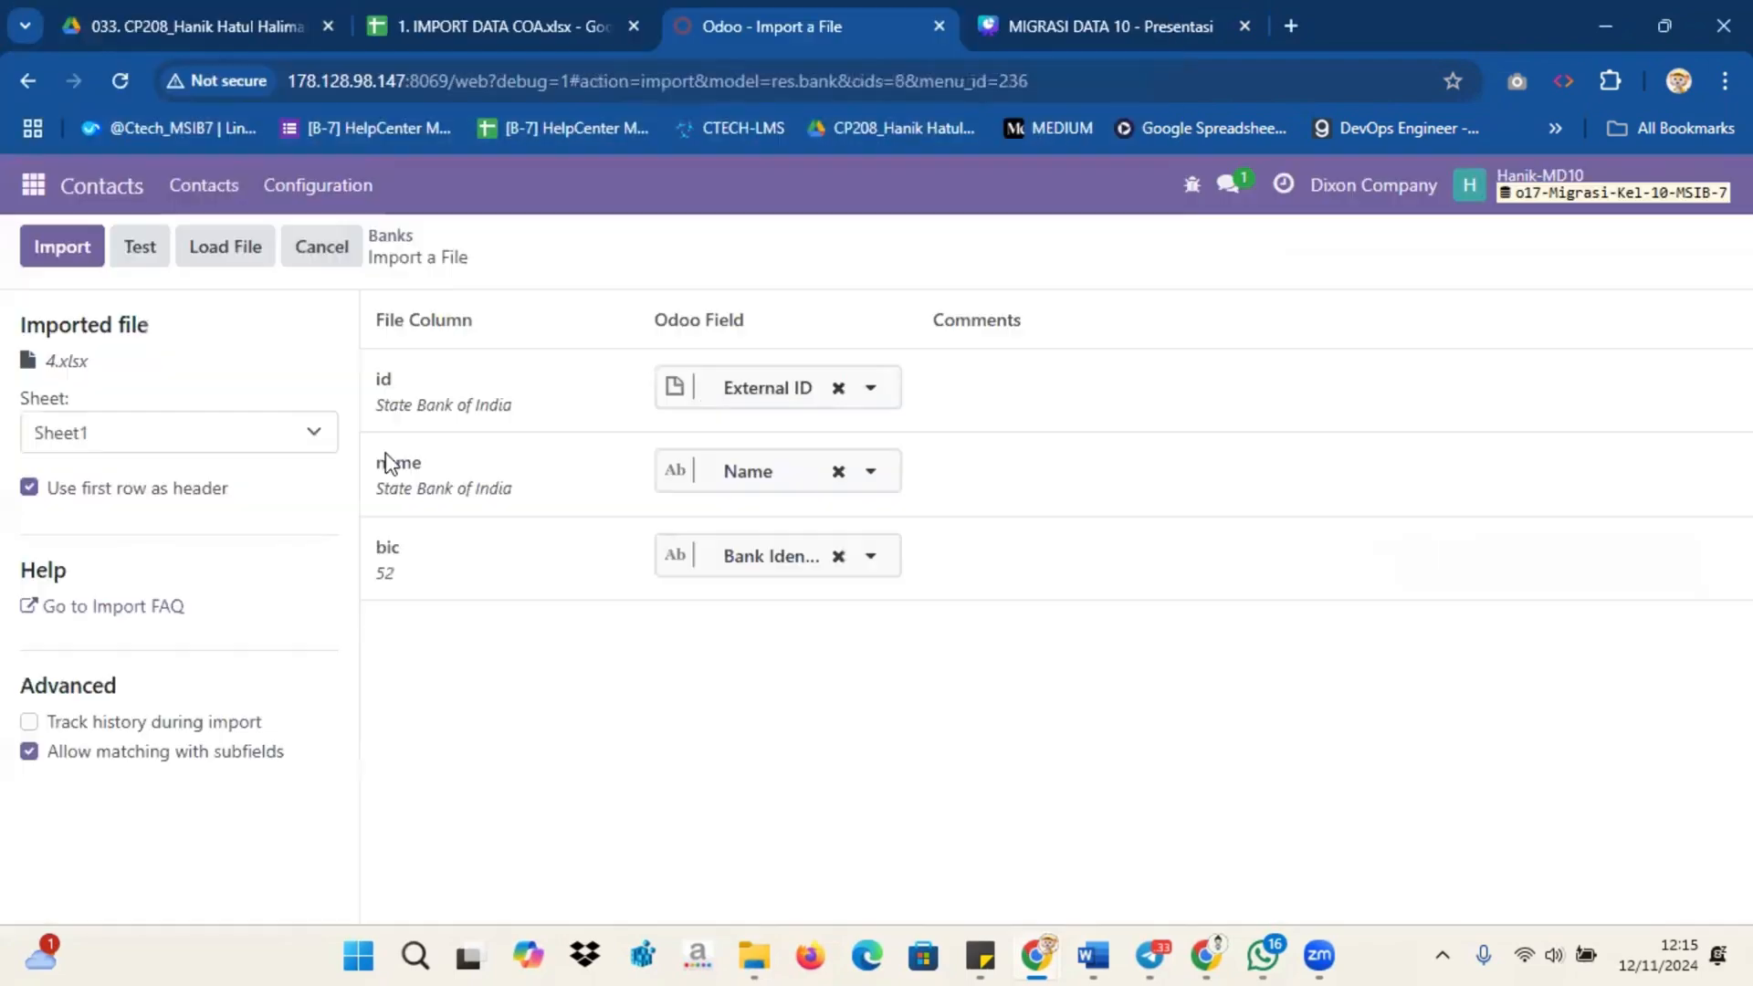
pyautogui.click(833, 387)
pyautogui.click(151, 262)
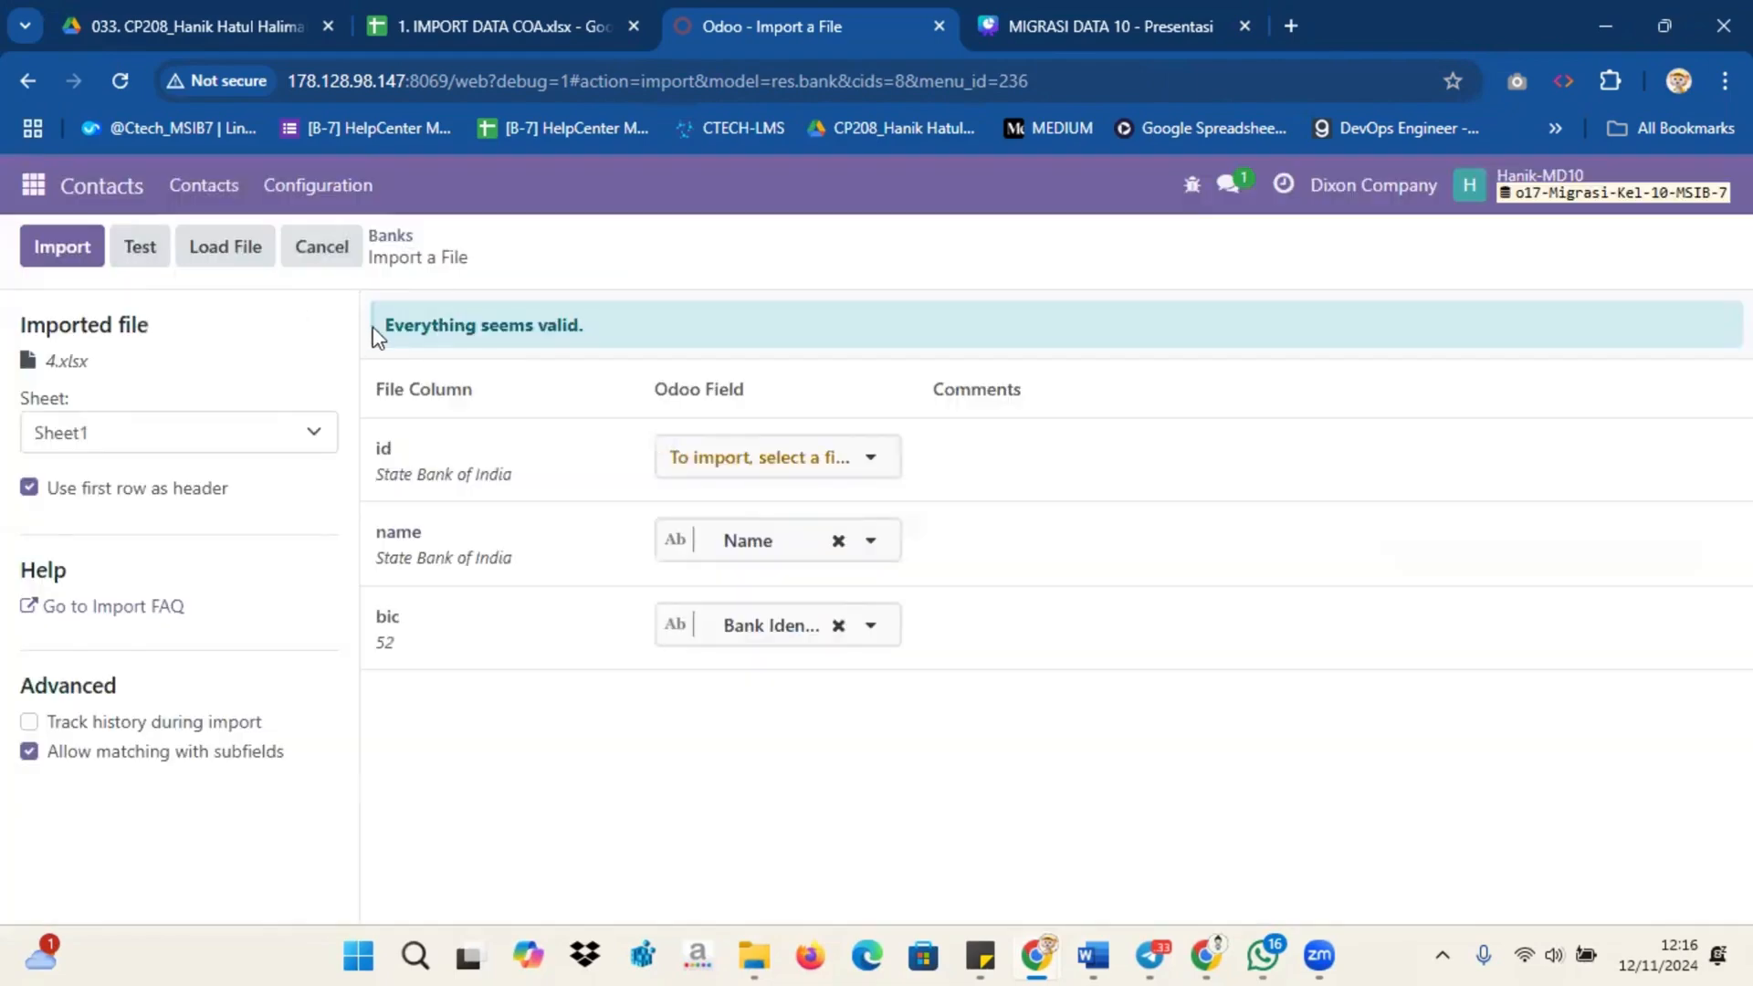
pyautogui.click(62, 247)
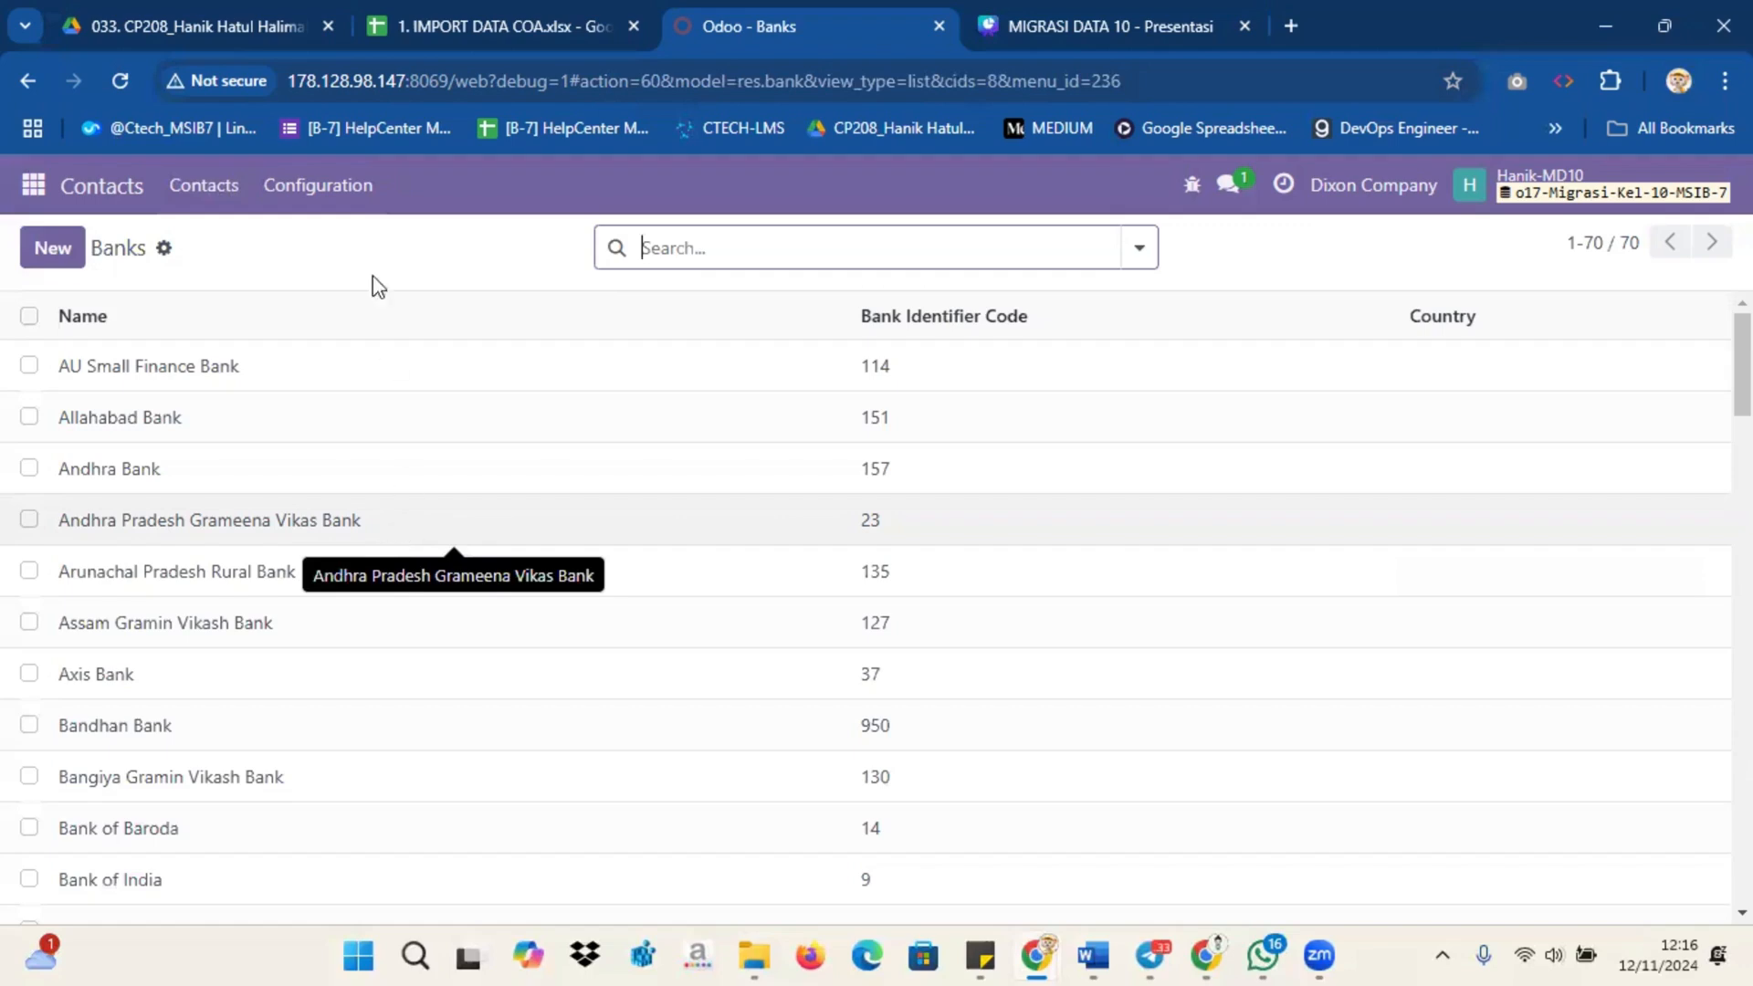
# Step: Open the Bank Accounts configuration list in Contacts
pyautogui.click(344, 184)
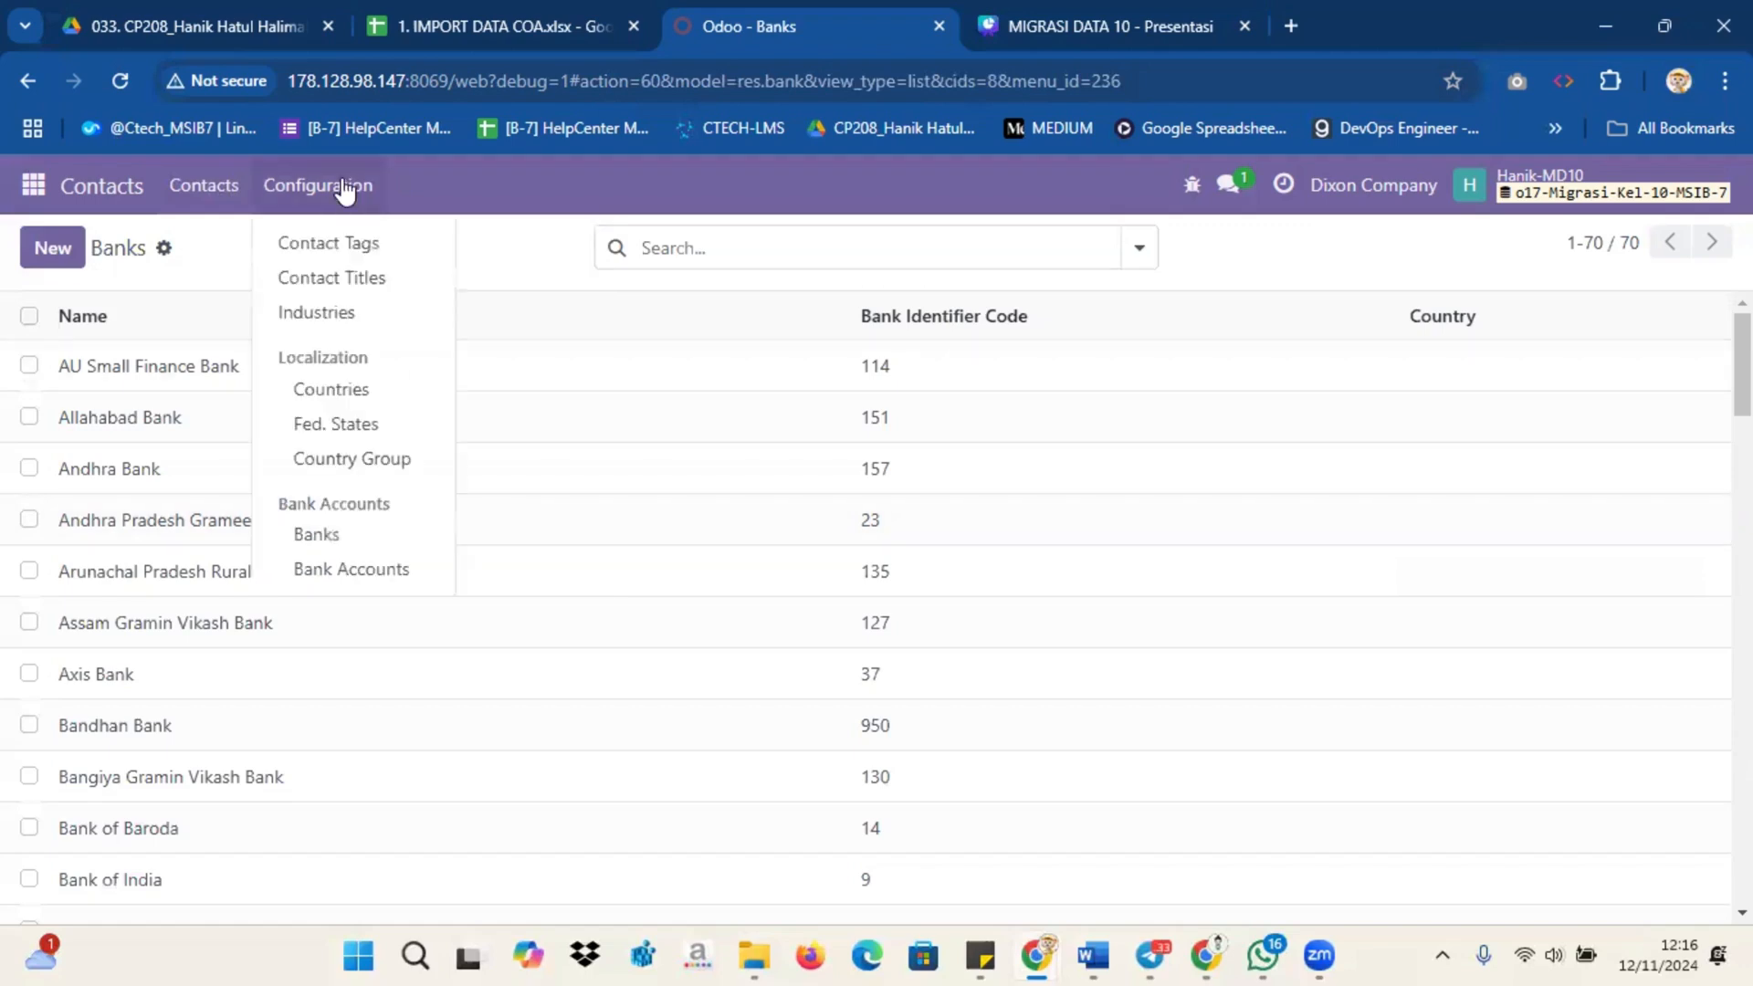
pyautogui.click(370, 567)
# Step: Try to import the 3. import.bank.account file into Bank Accounts and test it with the default column mapping
pyautogui.click(247, 248)
pyautogui.click(302, 303)
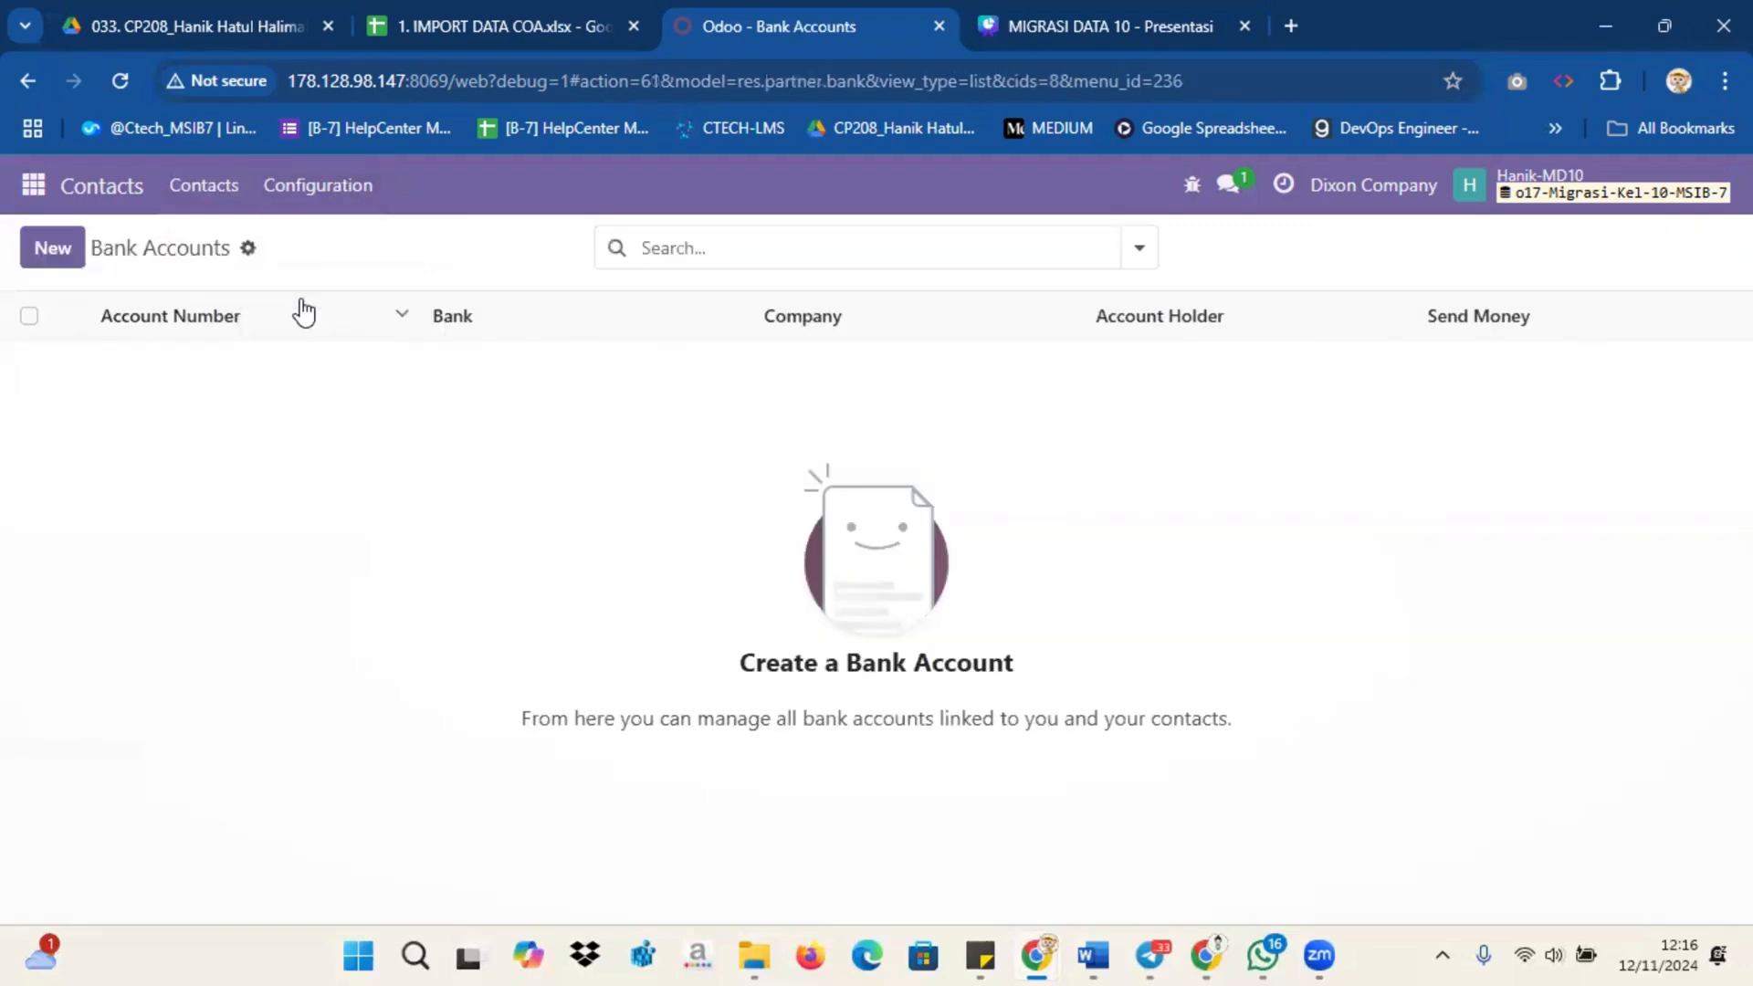
pyautogui.click(79, 246)
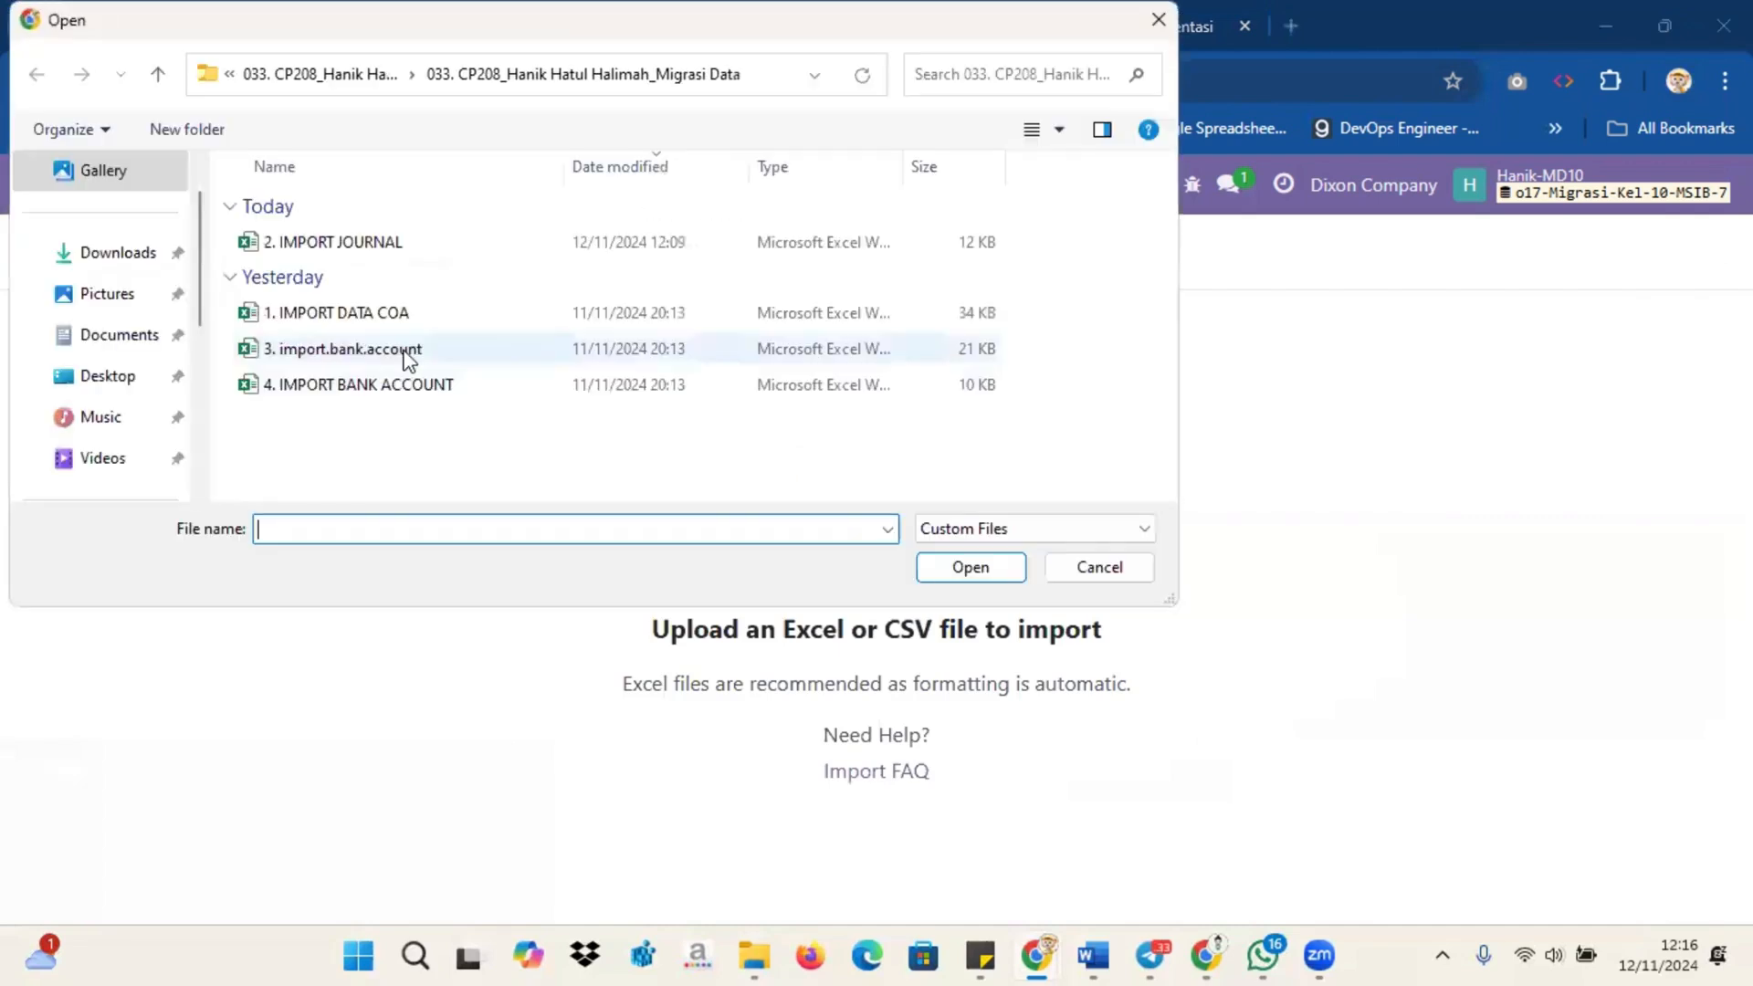
pyautogui.click(408, 351)
pyautogui.click(967, 568)
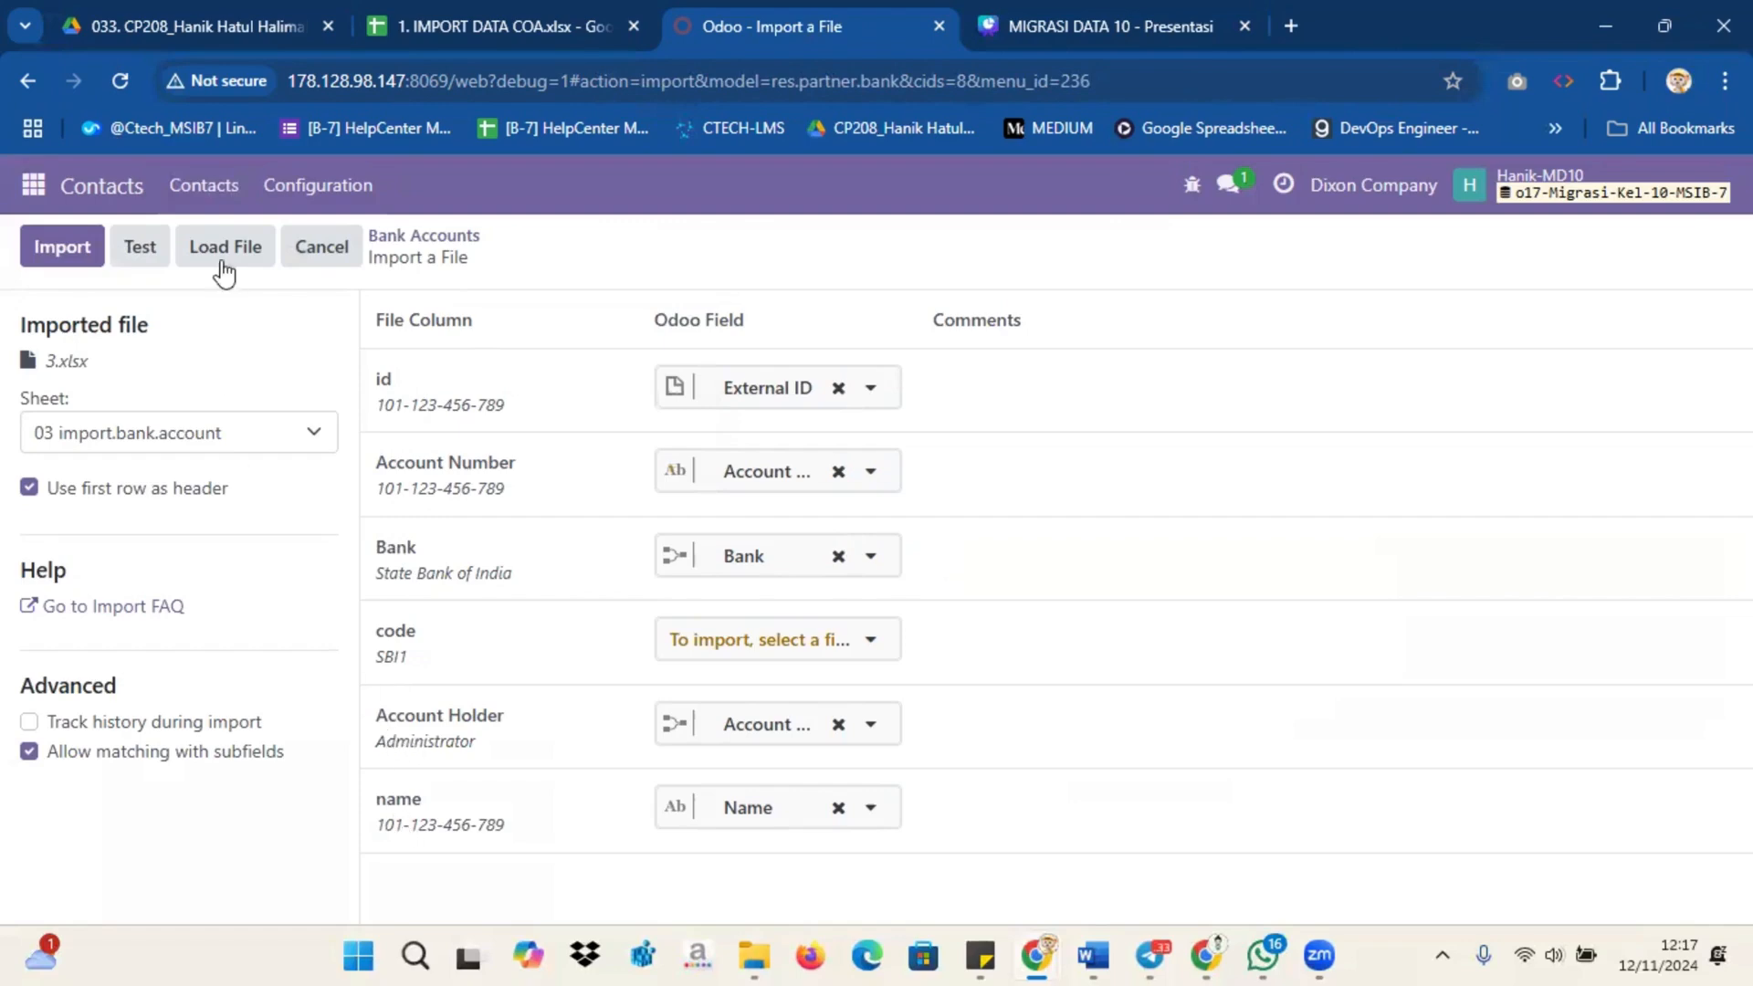
pyautogui.click(165, 262)
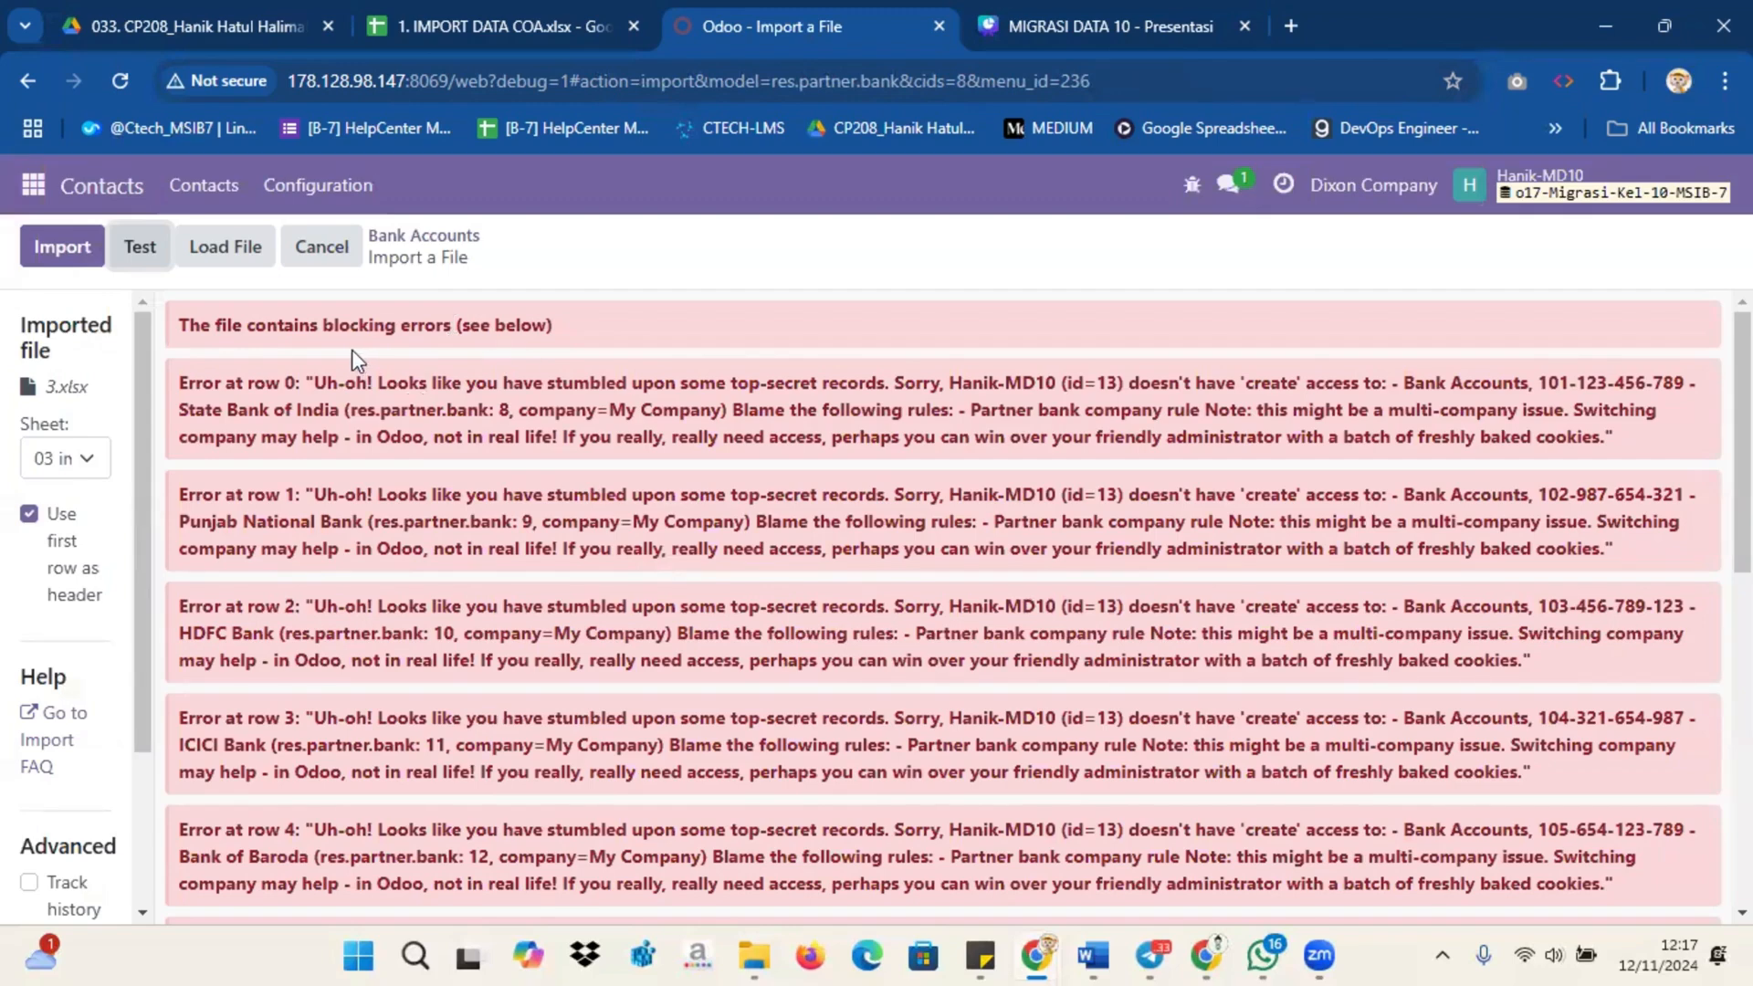
pyautogui.scroll(-10, 411, 438)
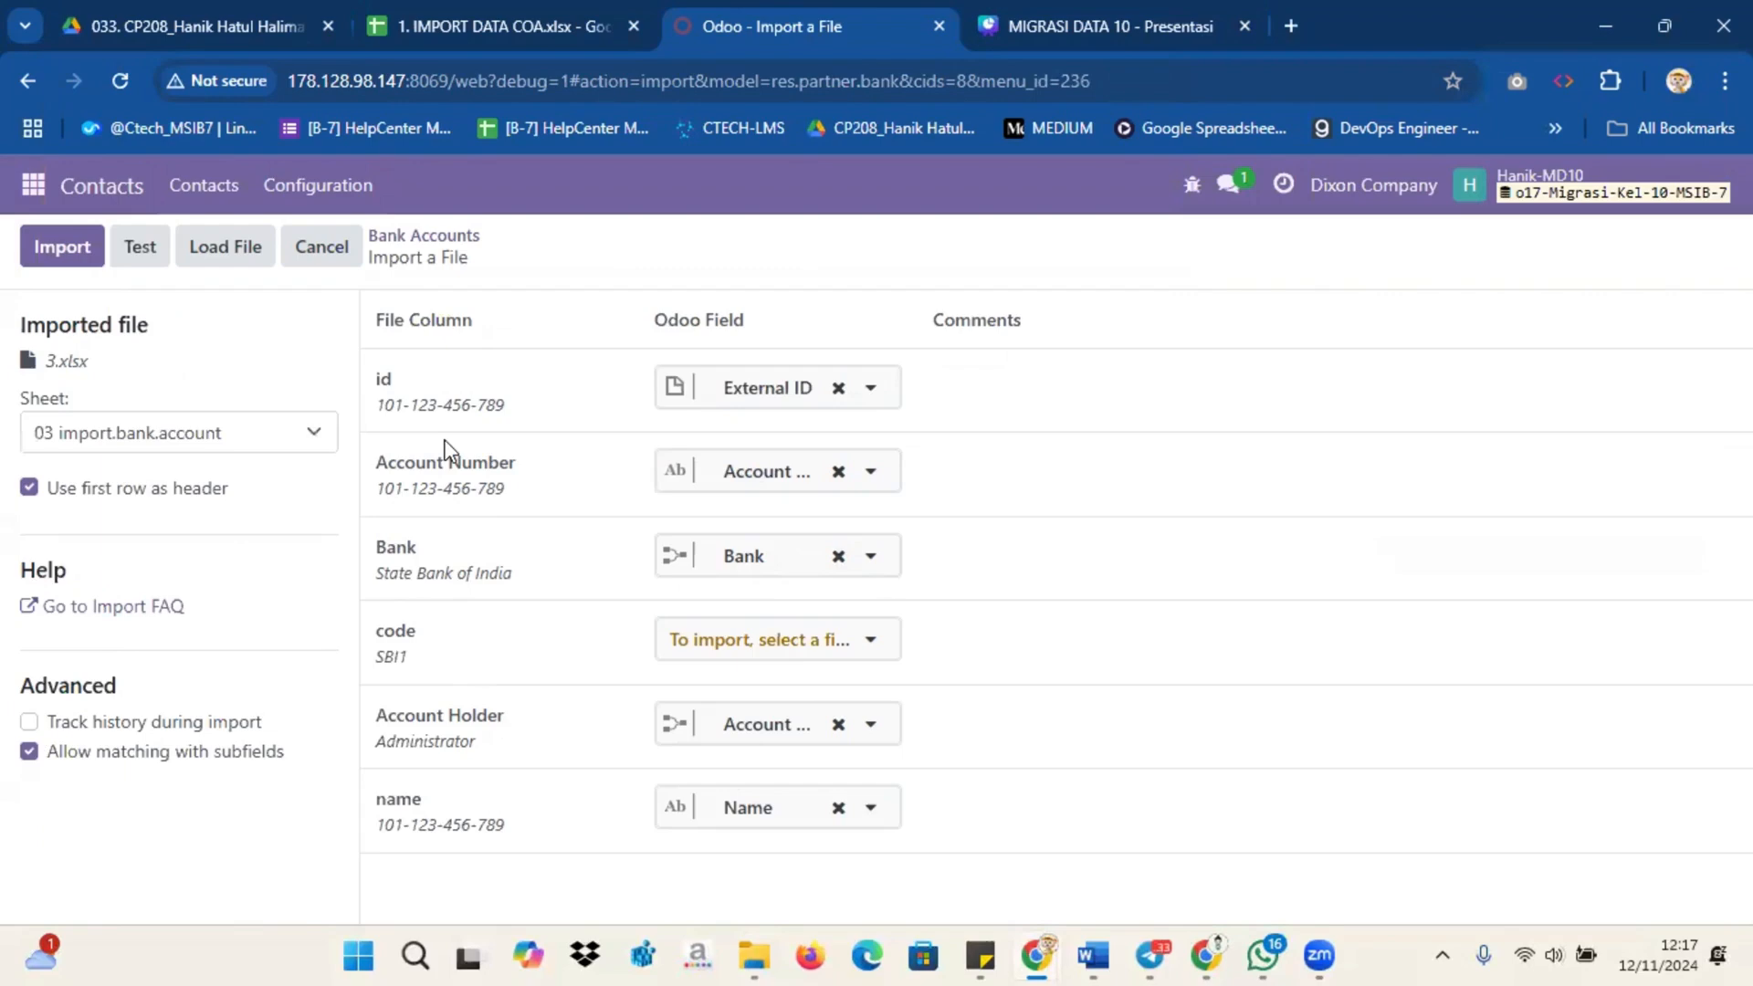
pyautogui.click(320, 248)
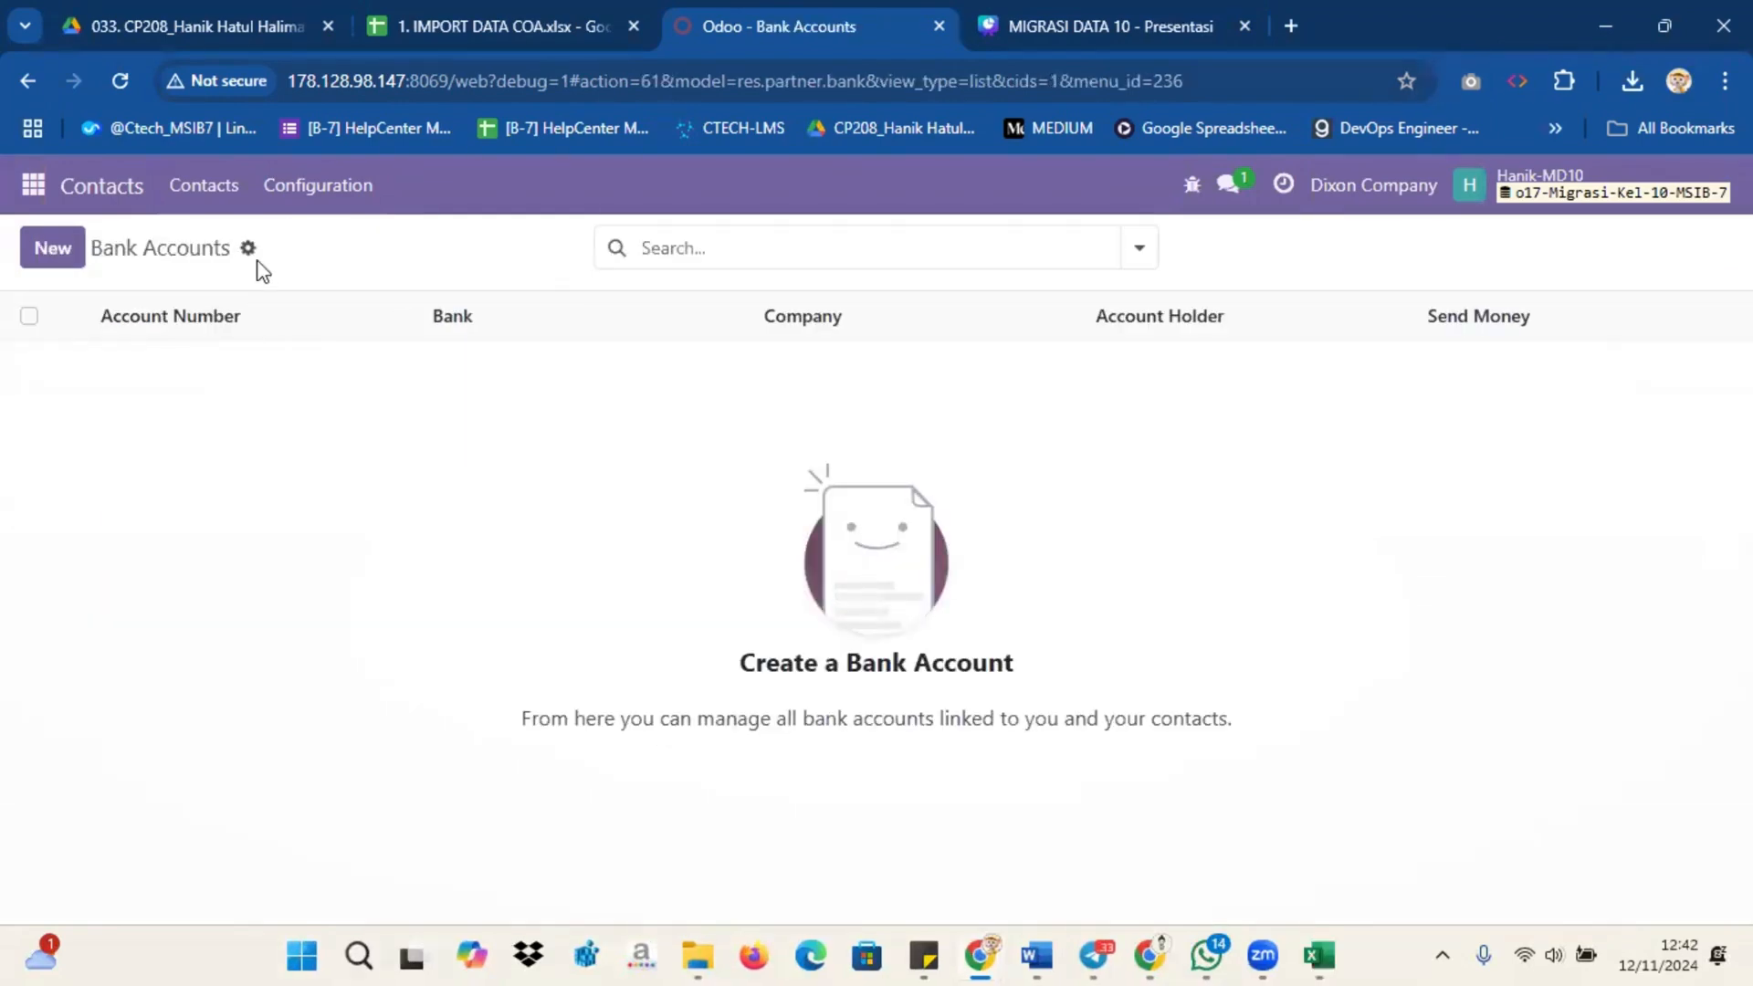
# Step: Upload the MD10Bank Accounts Excel file to the Bank Accounts record import, test it and import the accounts
pyautogui.click(247, 248)
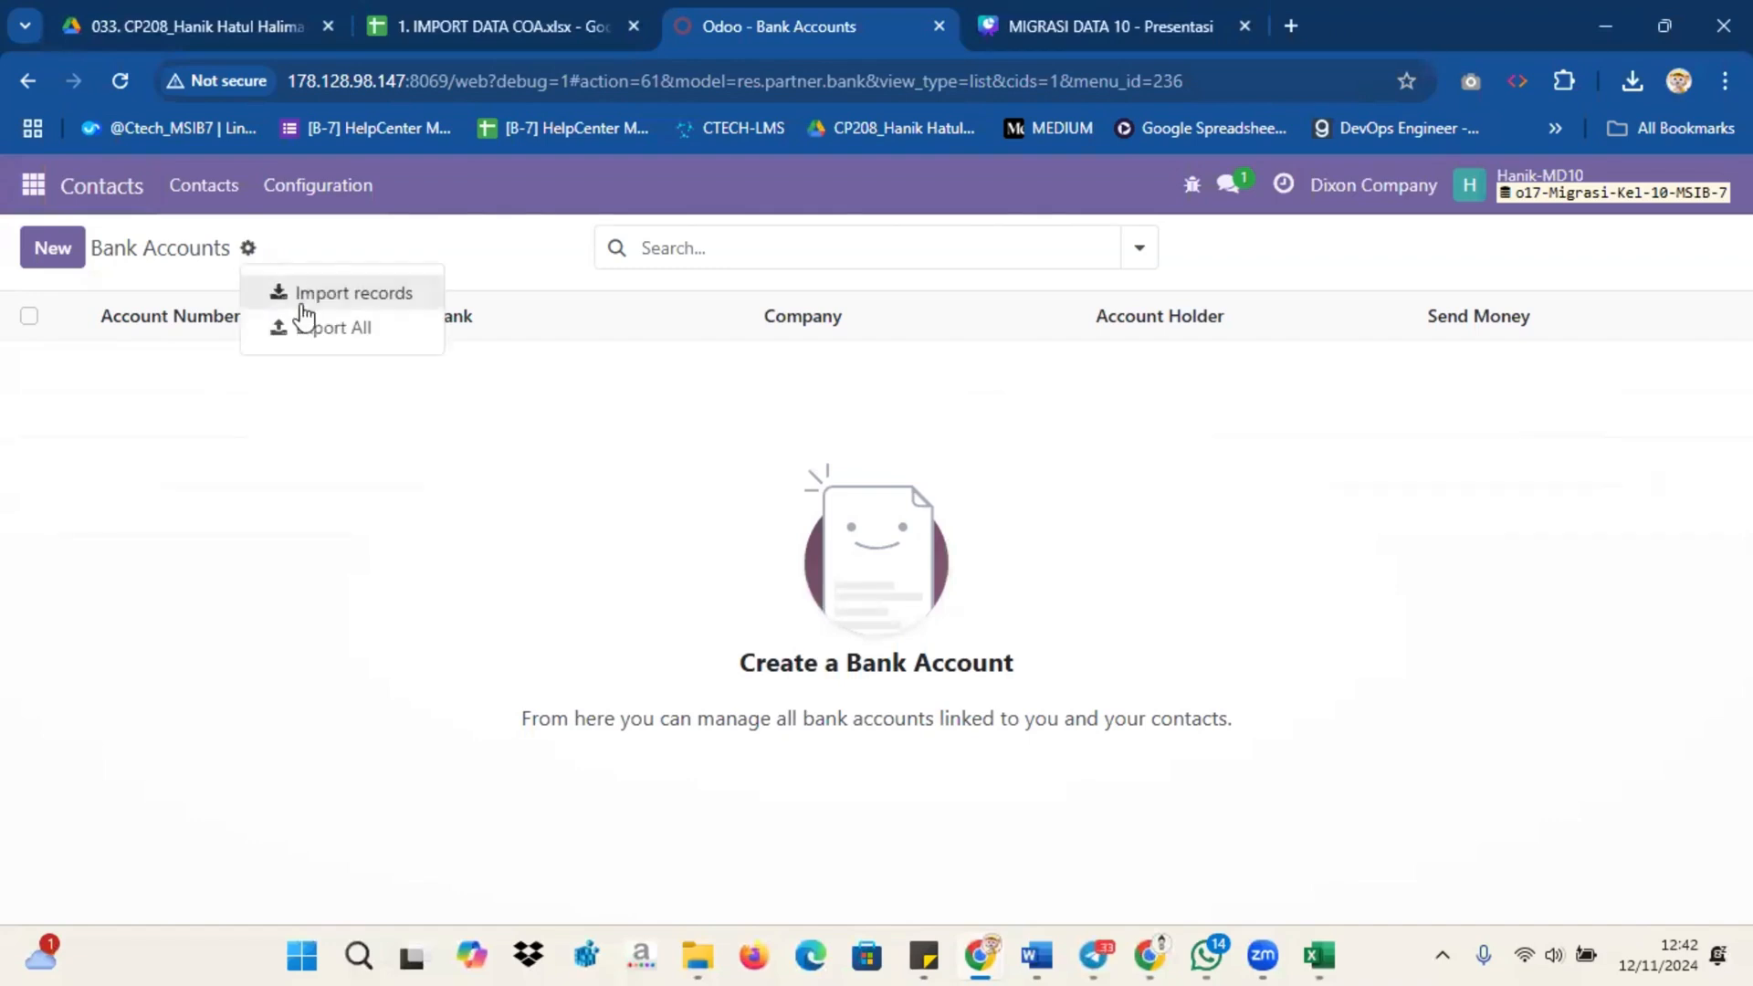
pyautogui.click(303, 295)
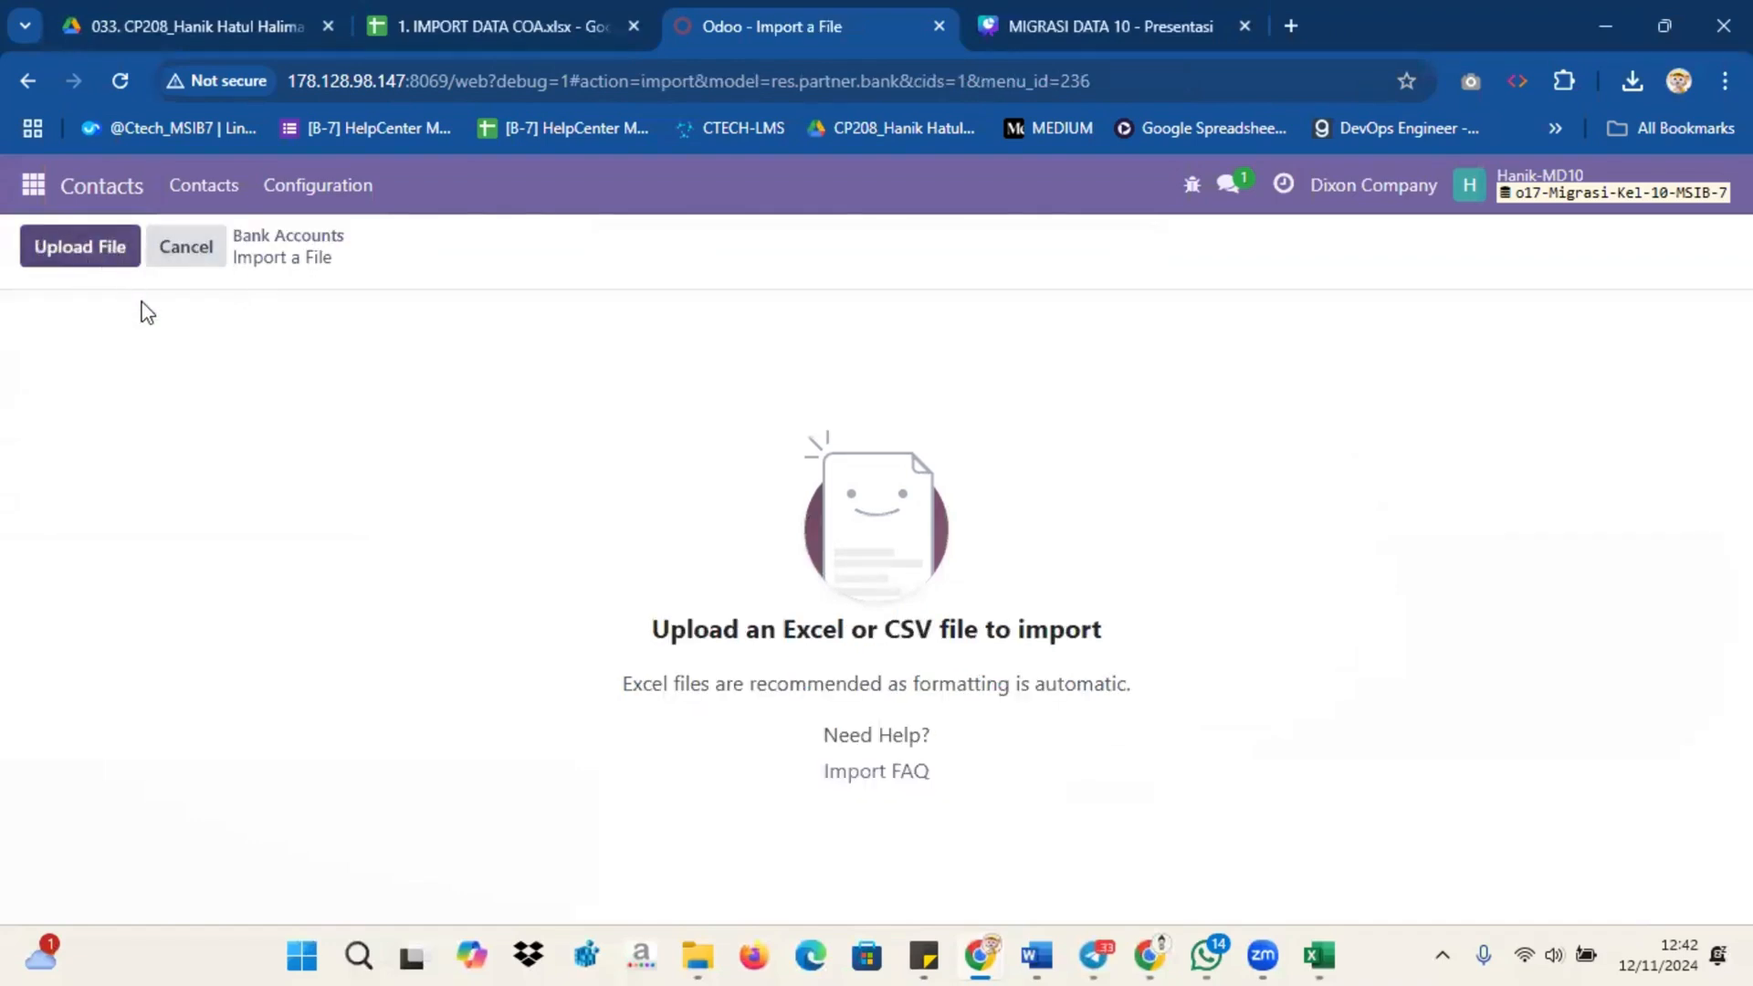
pyautogui.click(972, 564)
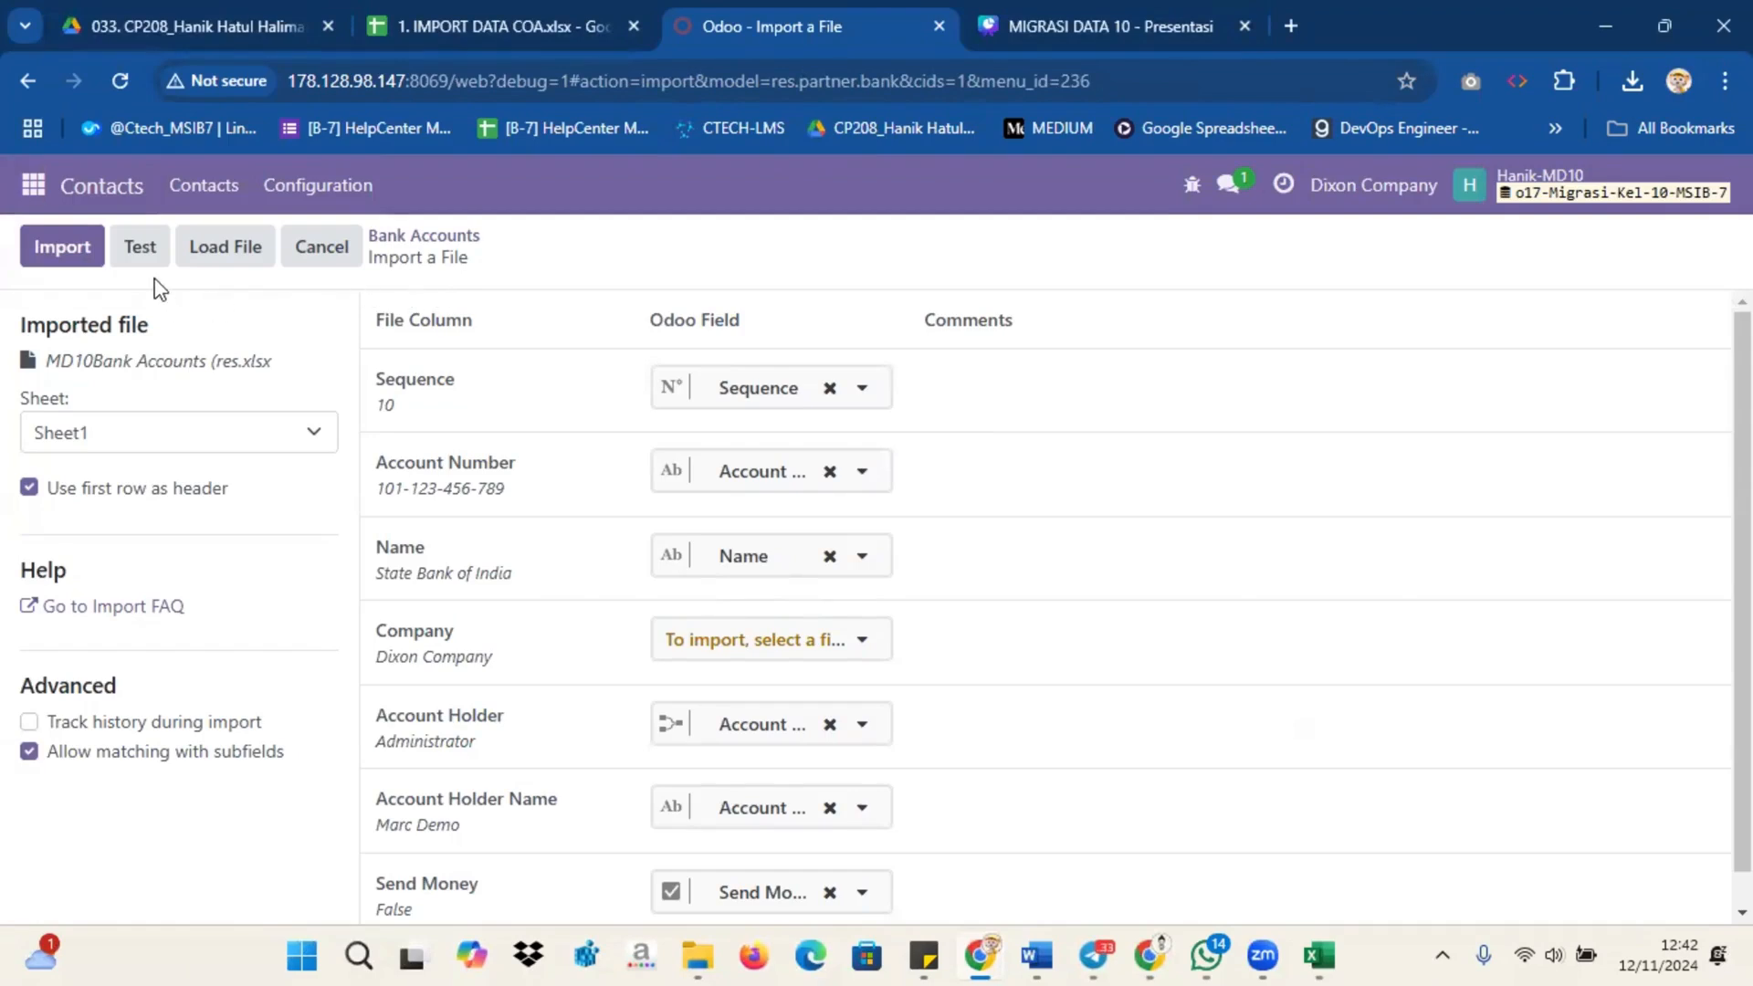
pyautogui.click(141, 249)
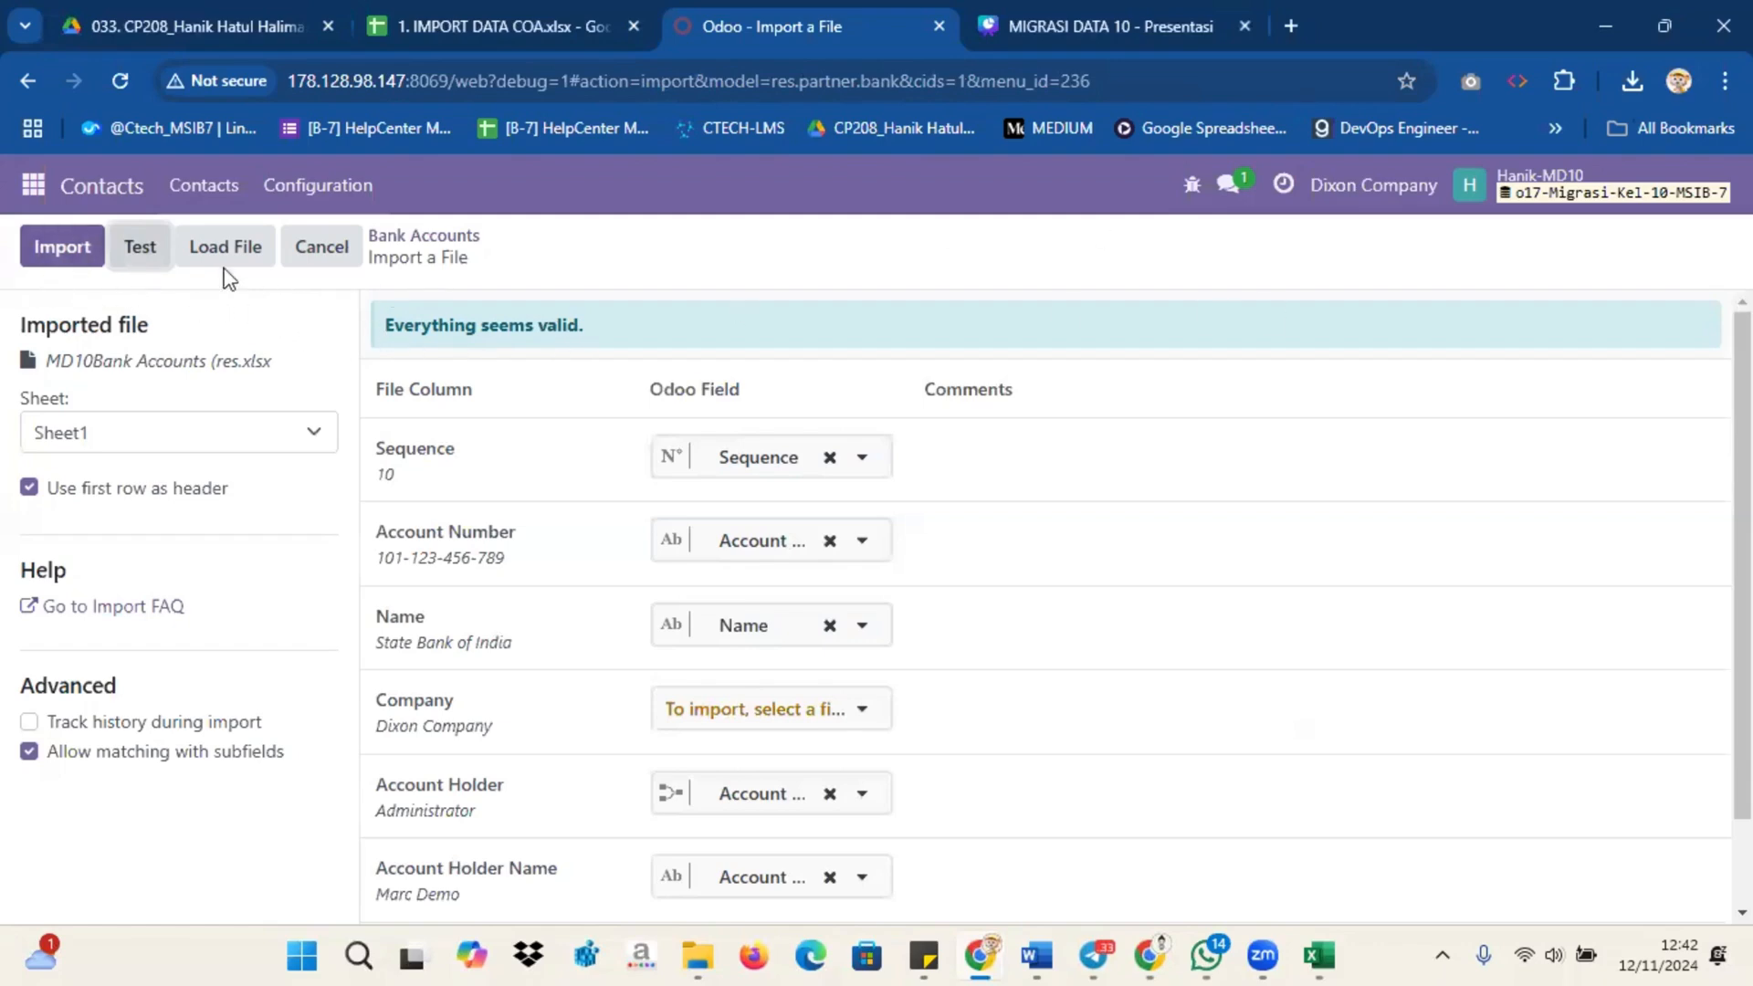
pyautogui.click(63, 248)
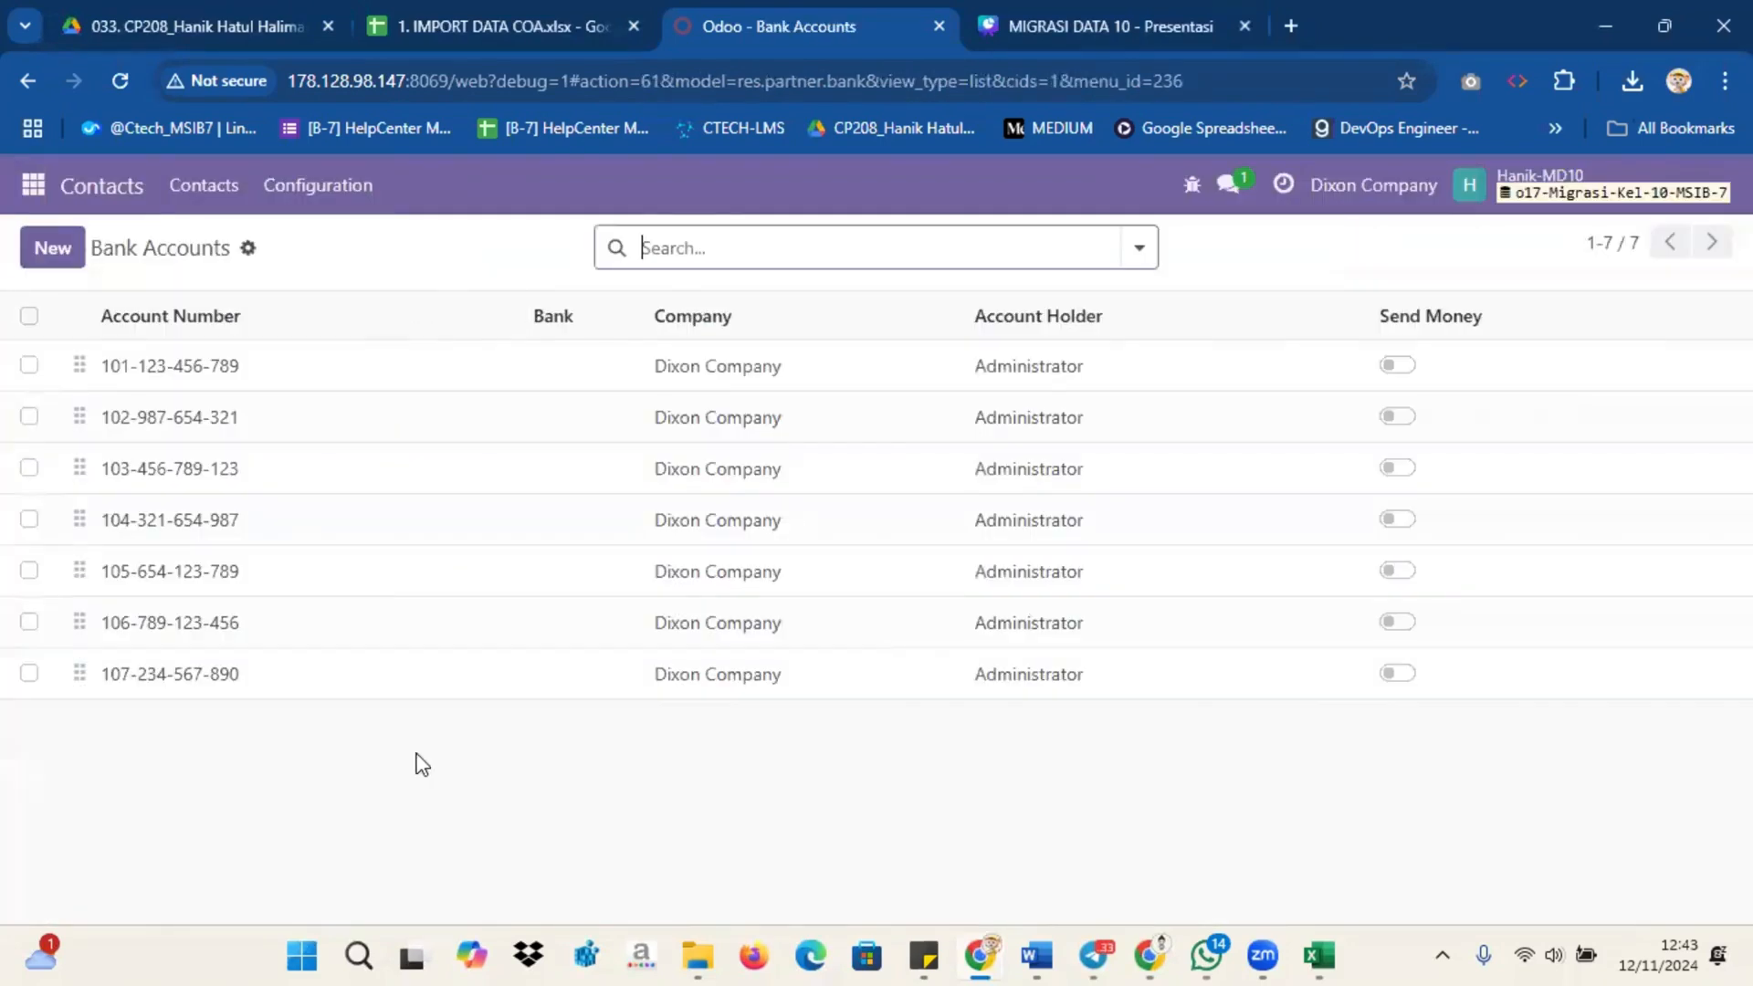
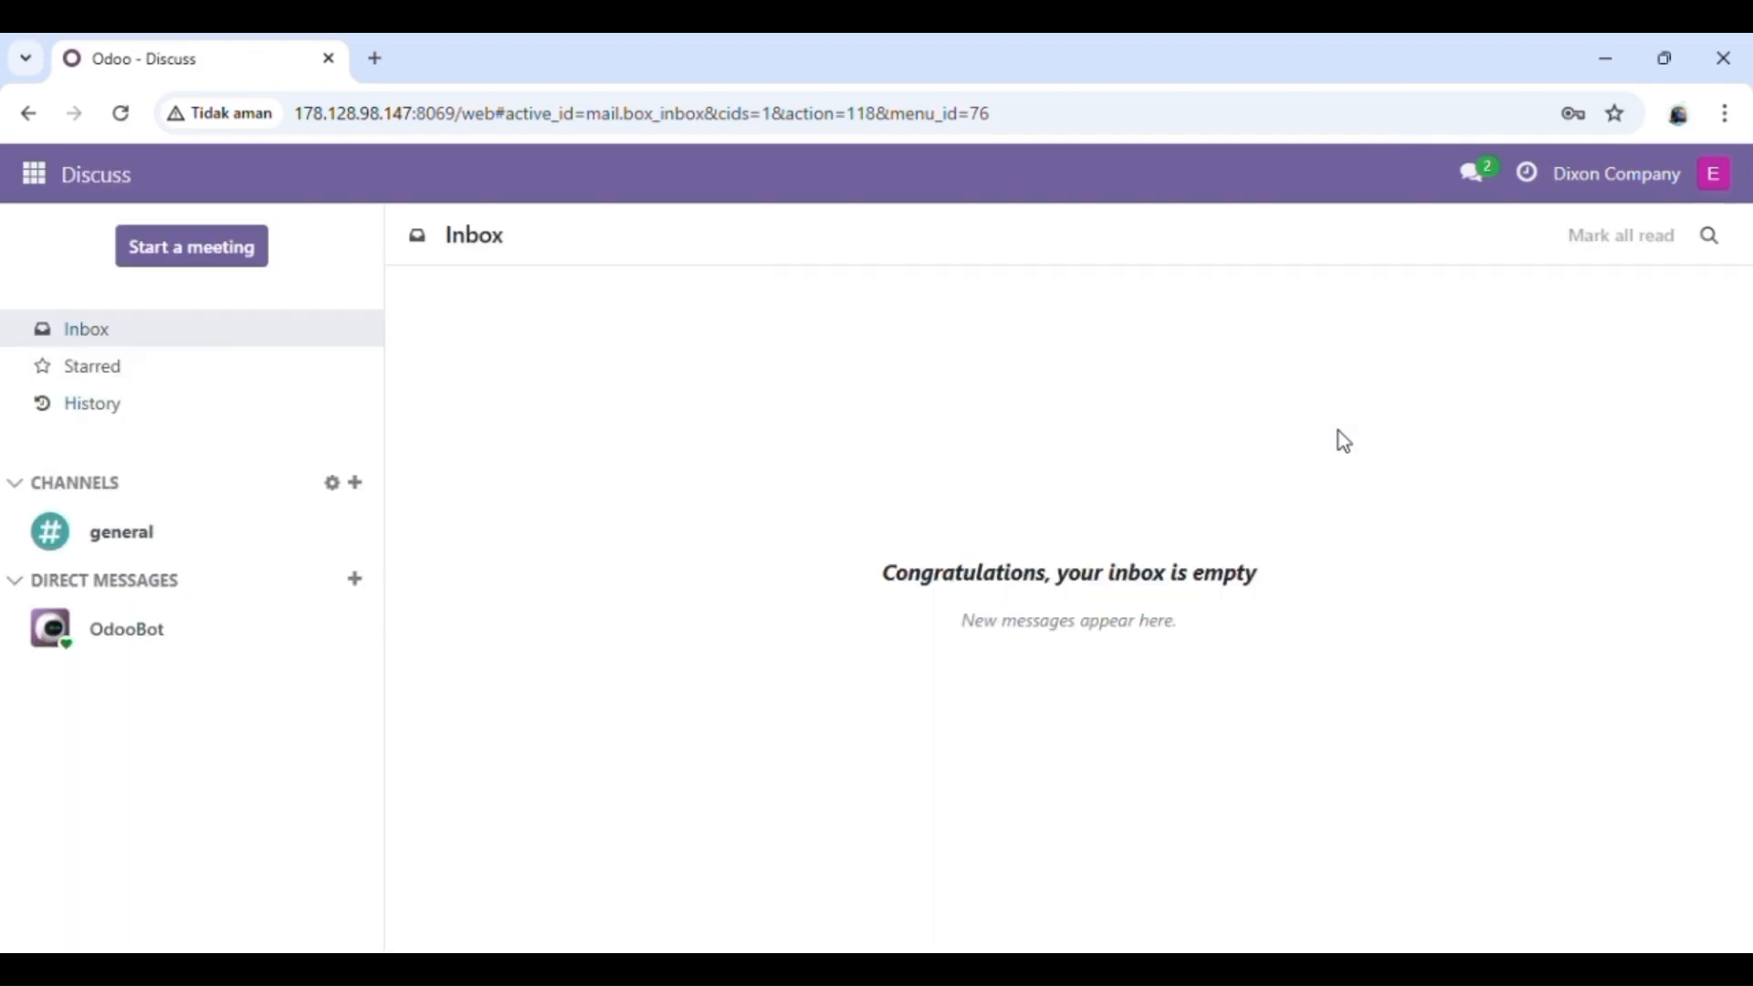
# Step: Open the Journal Entries list in the Accounting application
pyautogui.click(34, 174)
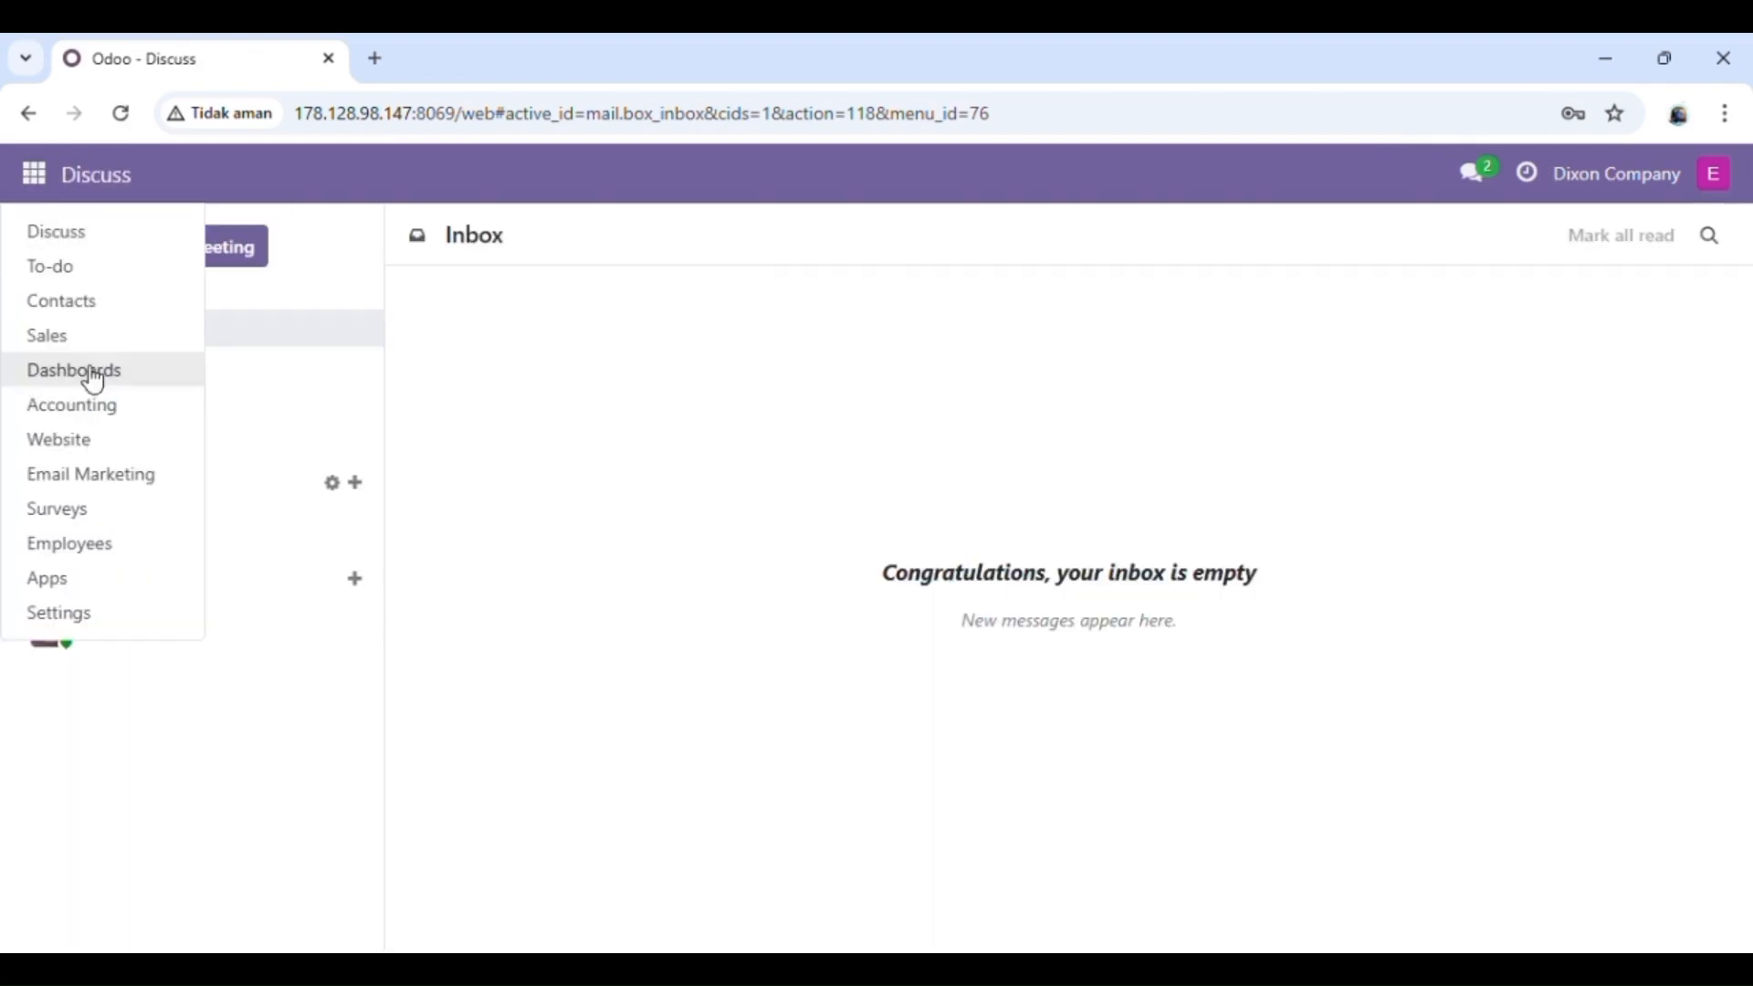
pyautogui.click(103, 420)
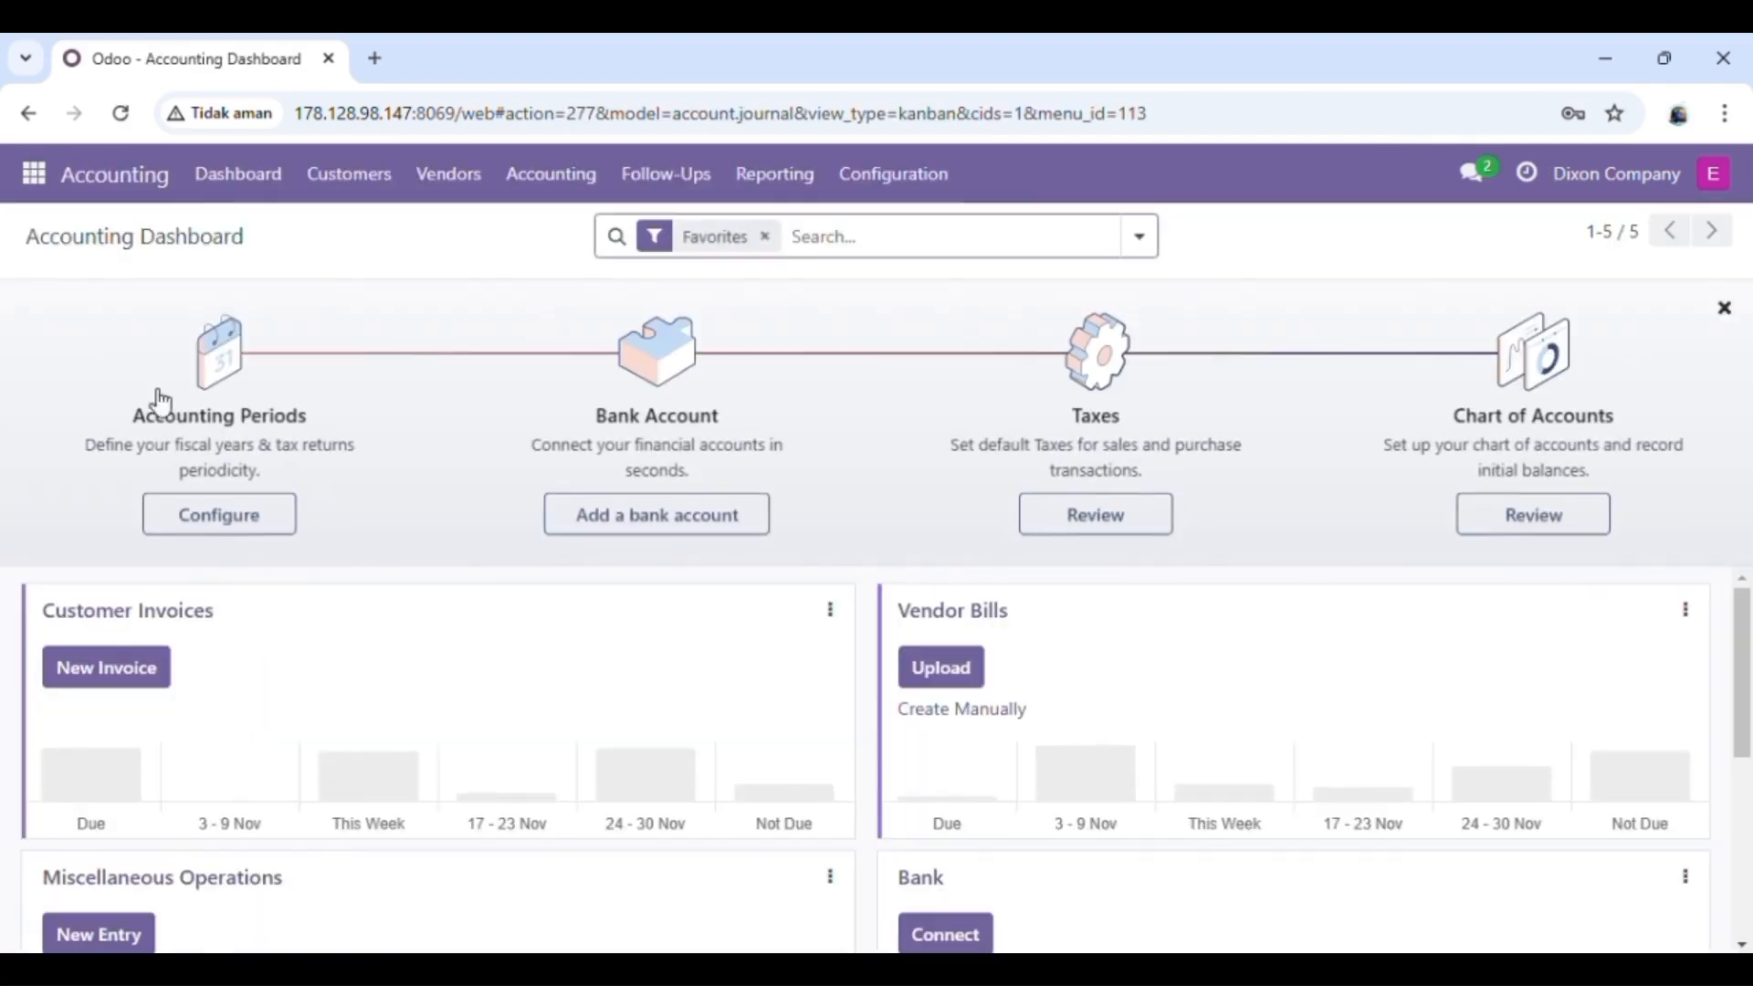
pyautogui.click(559, 178)
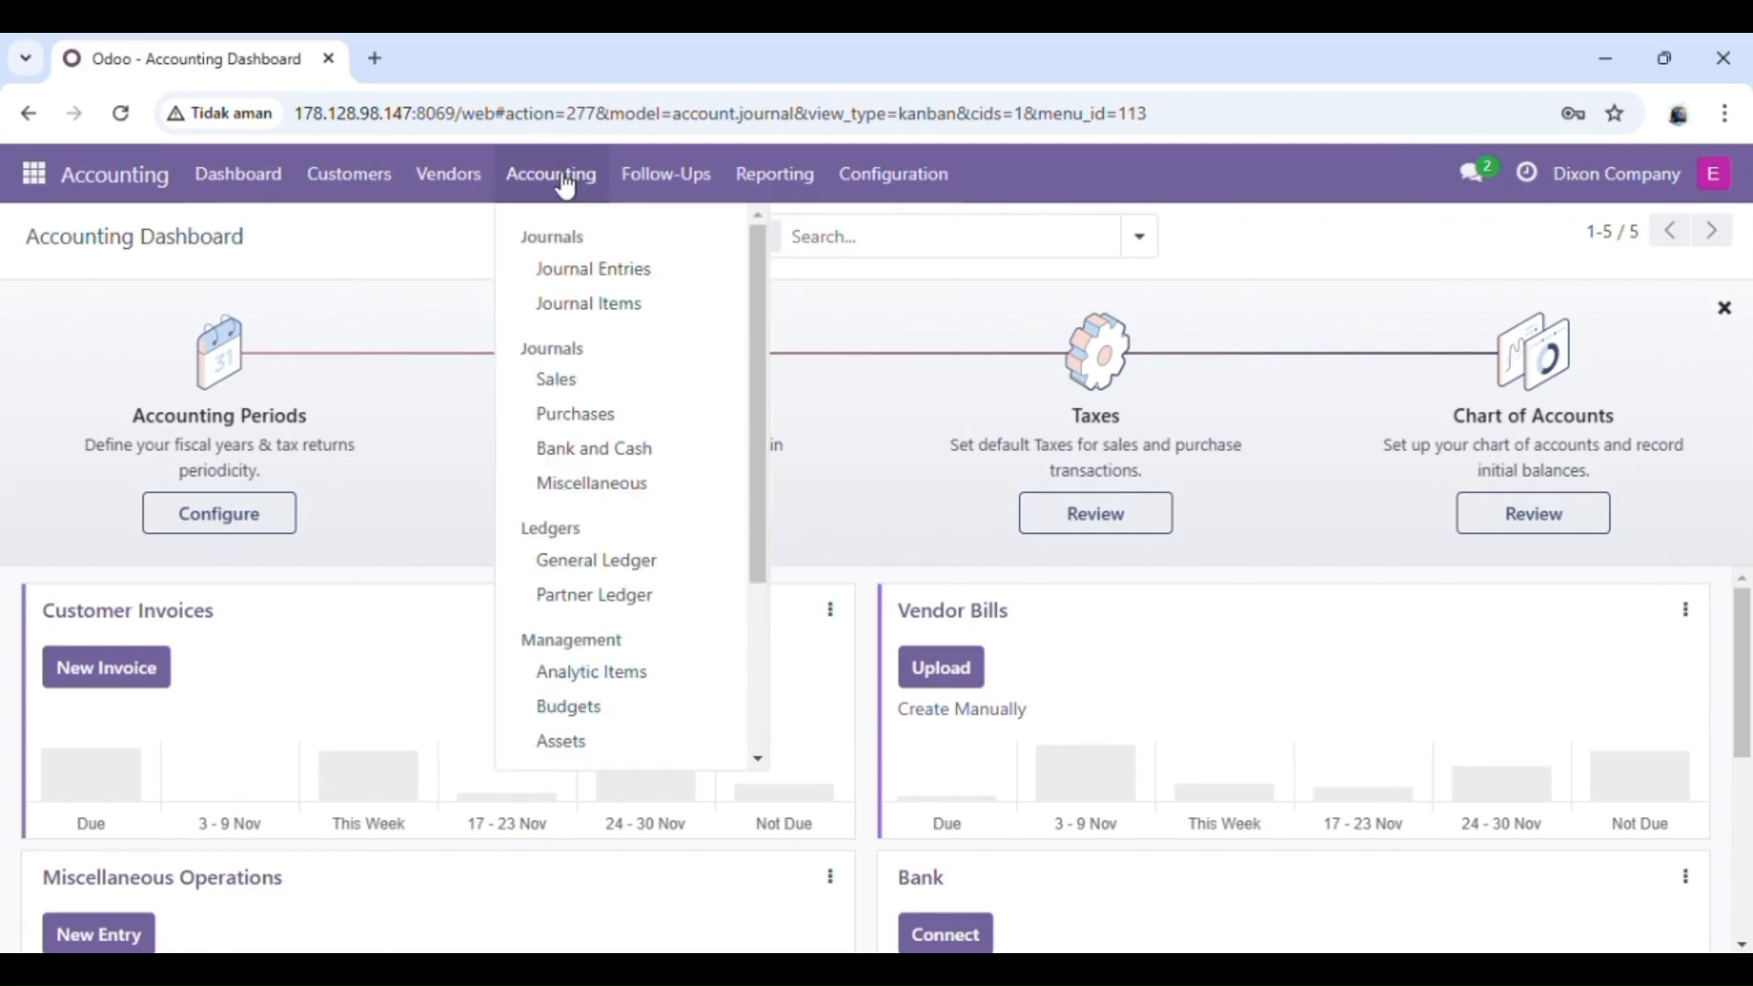
pyautogui.click(594, 274)
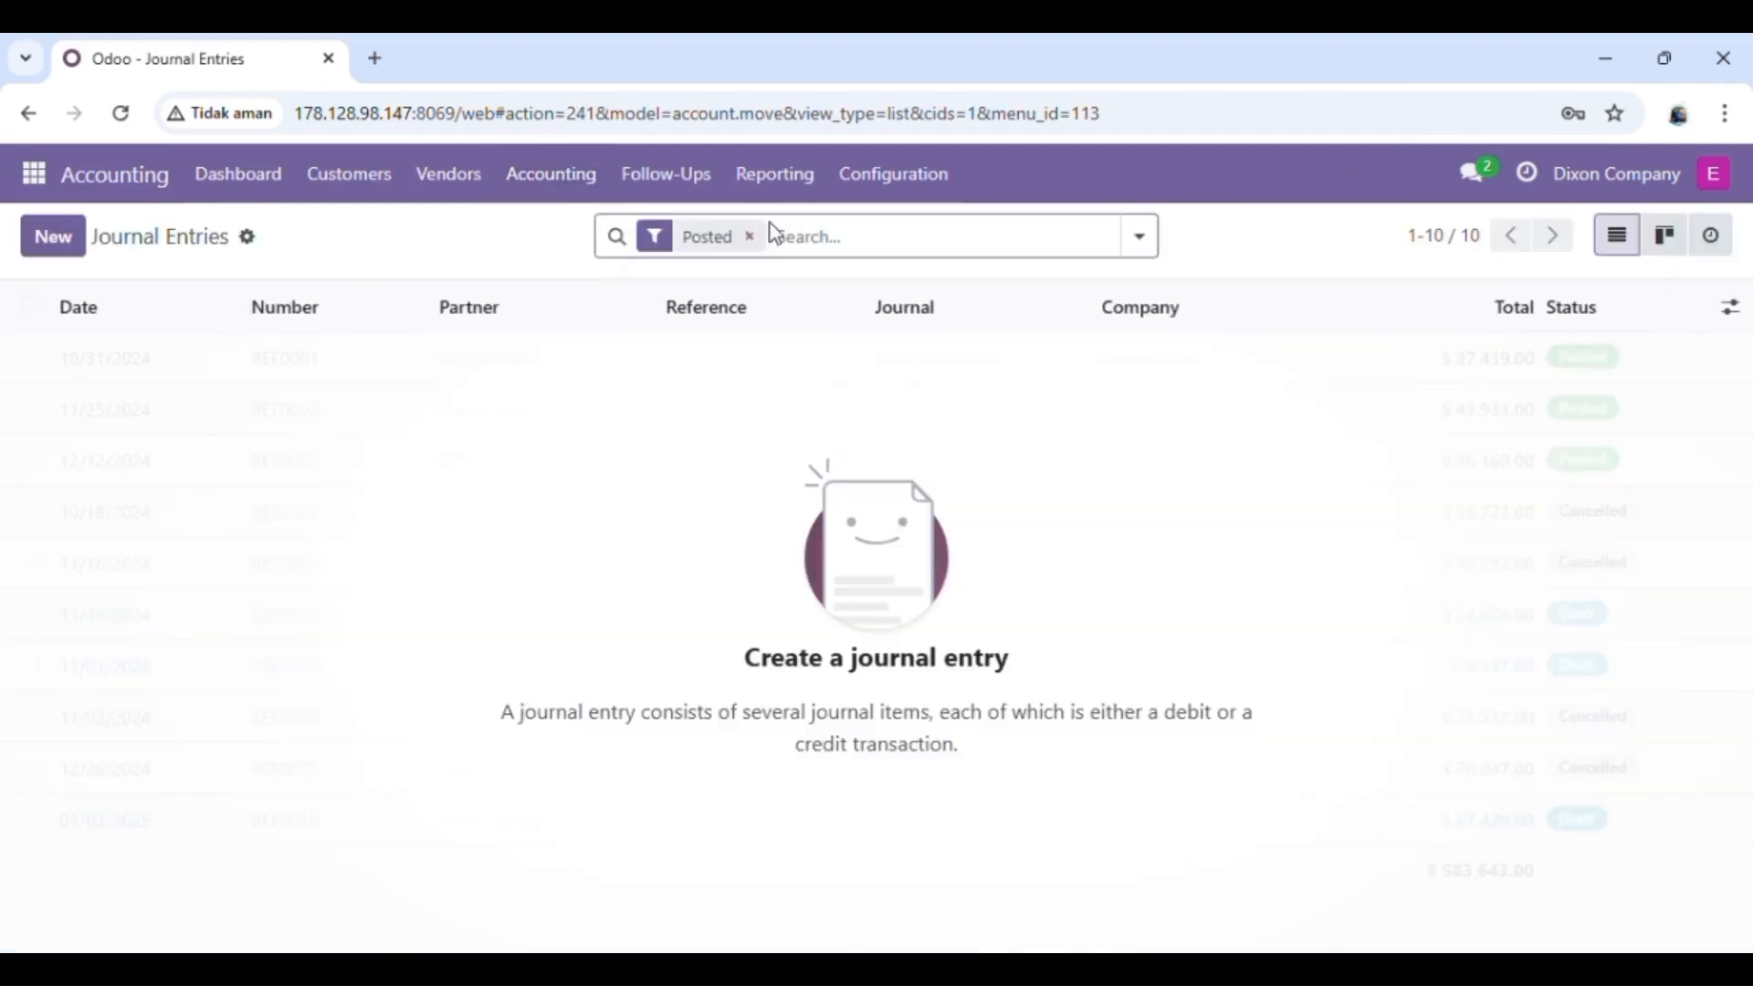
# Step: Search the posted journal entries by Journal Entry for "miscellaneous"
pyautogui.write('mis')
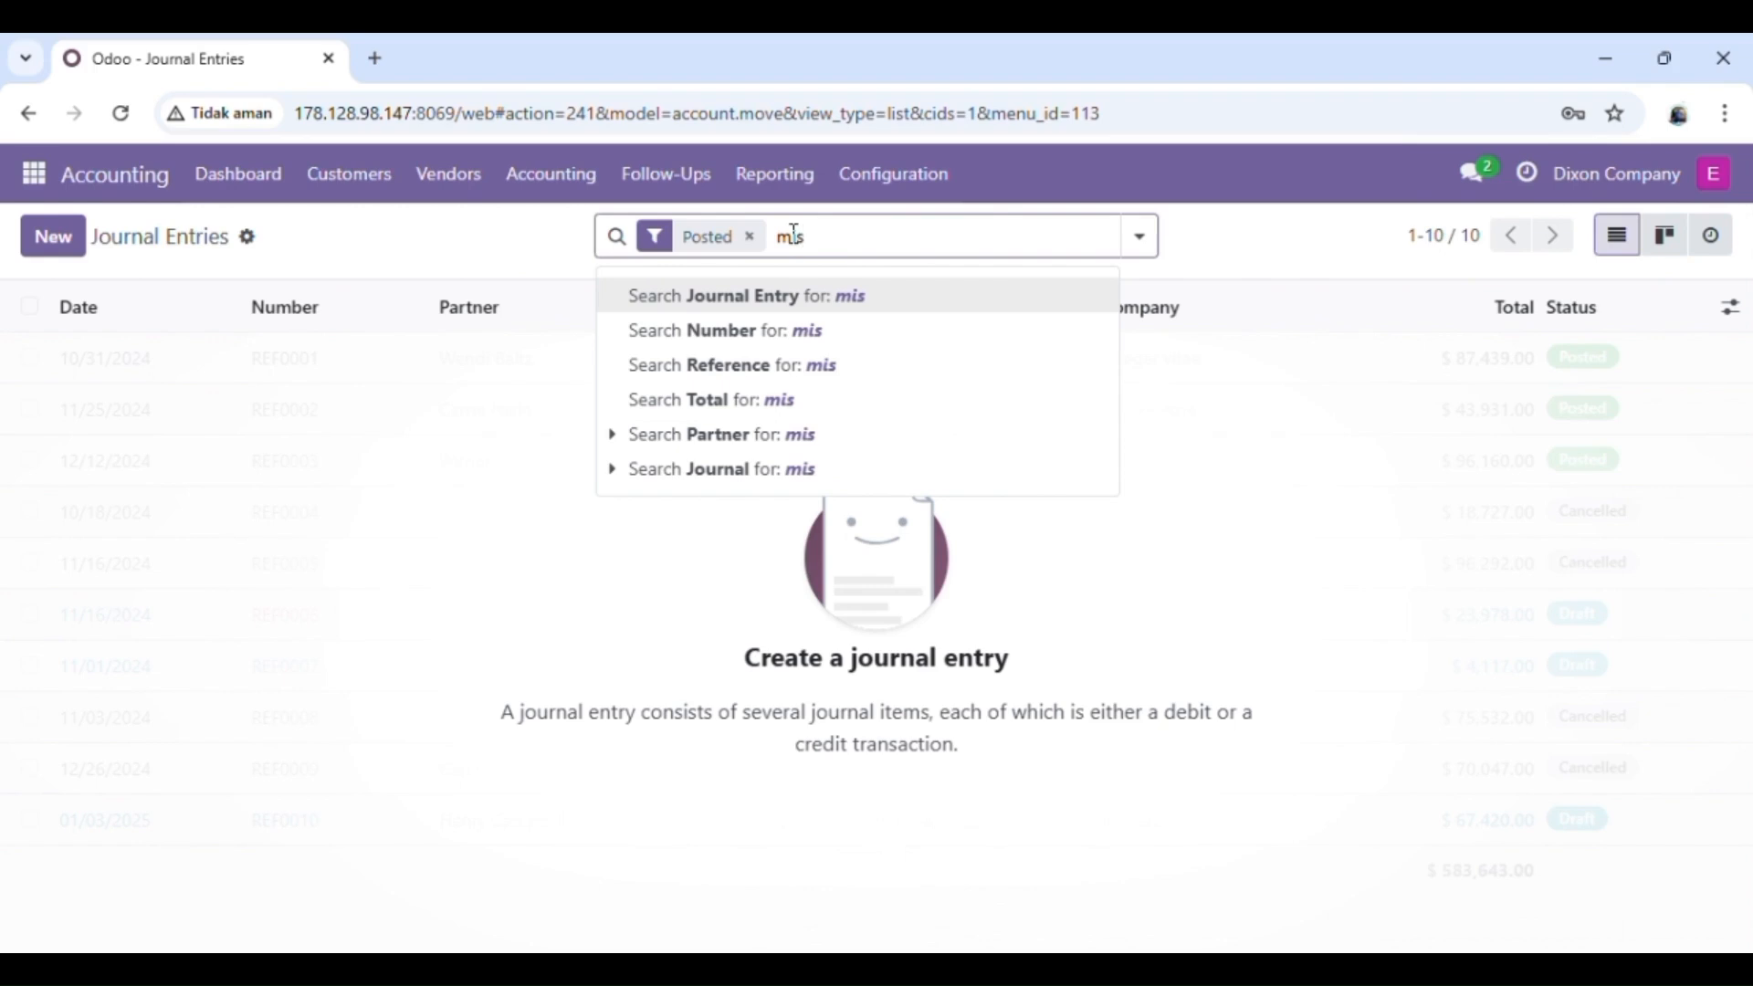
pyautogui.write('call')
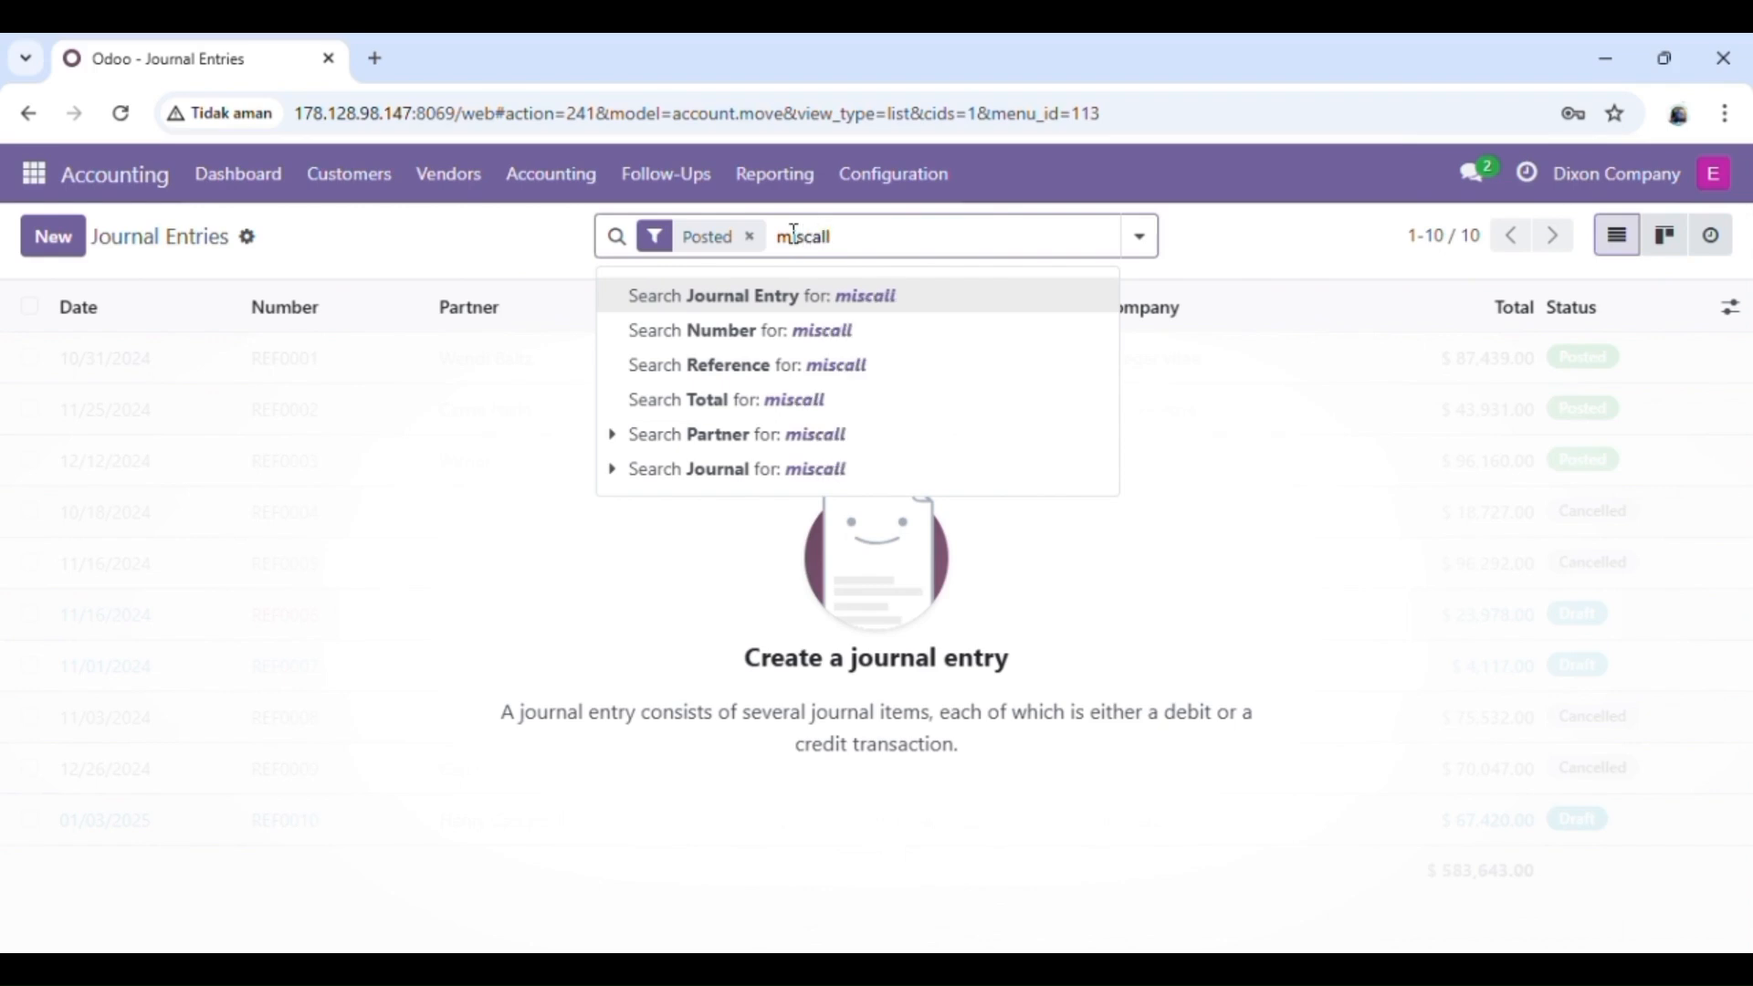
pyautogui.write('aneous')
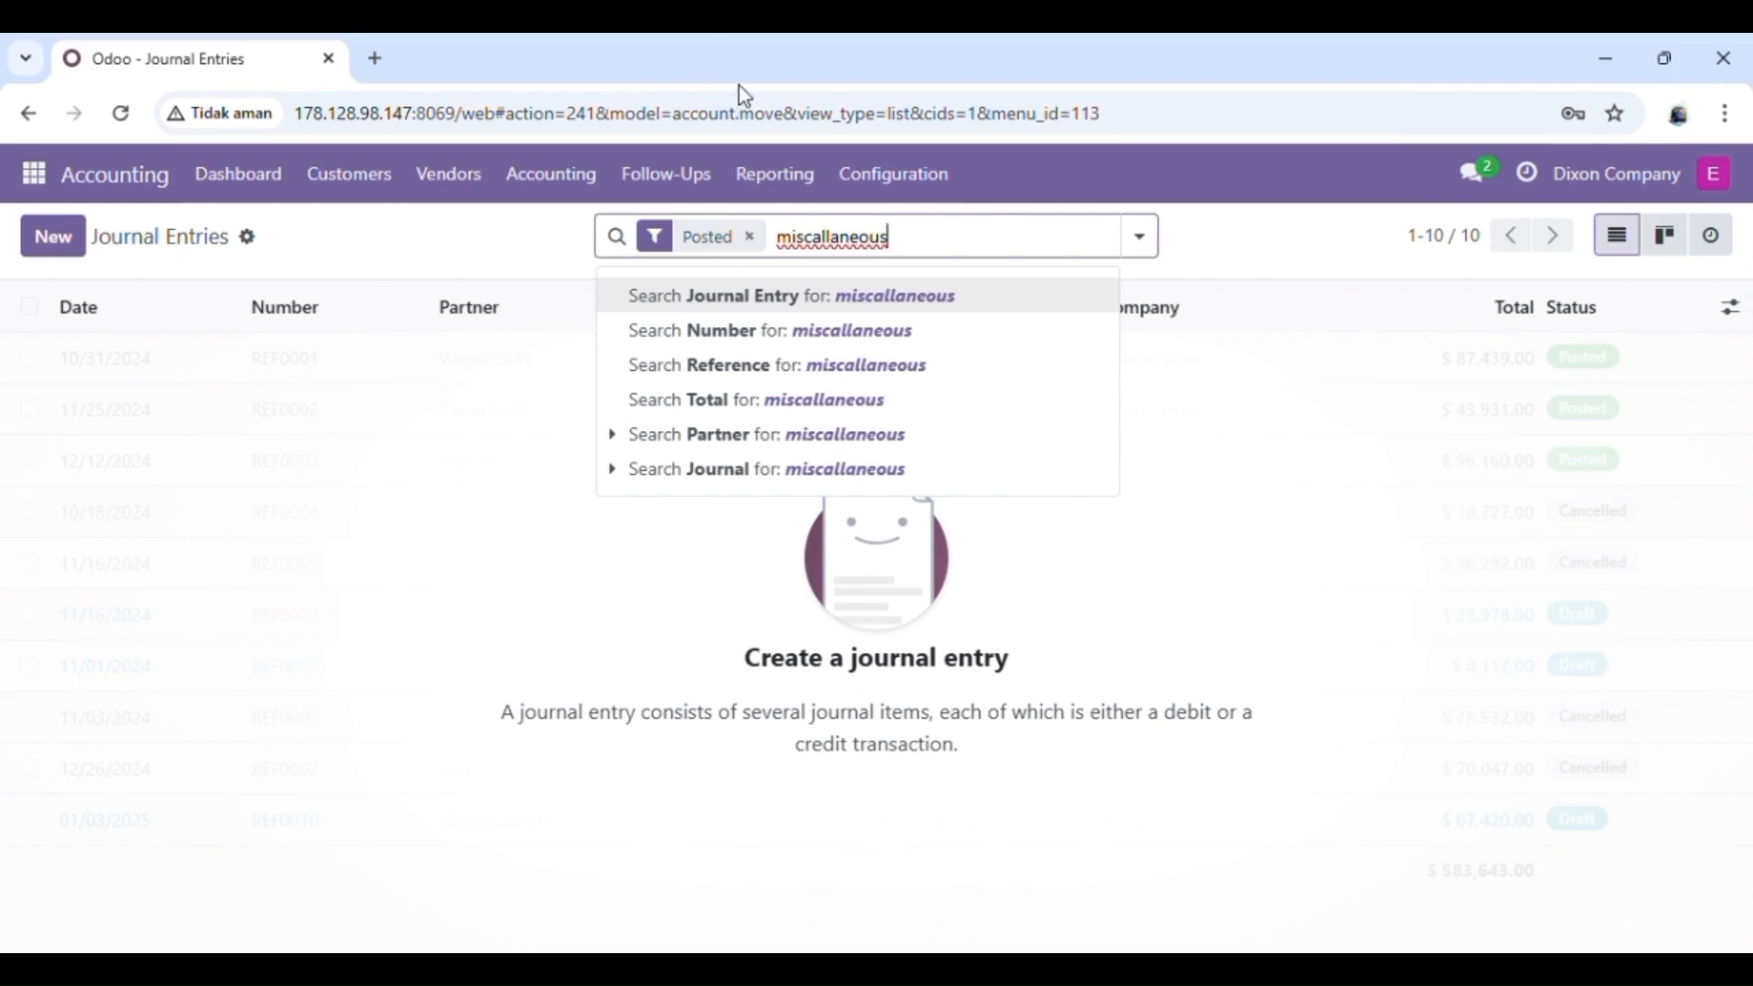
pyautogui.click(821, 240)
pyautogui.press('BackSpace')
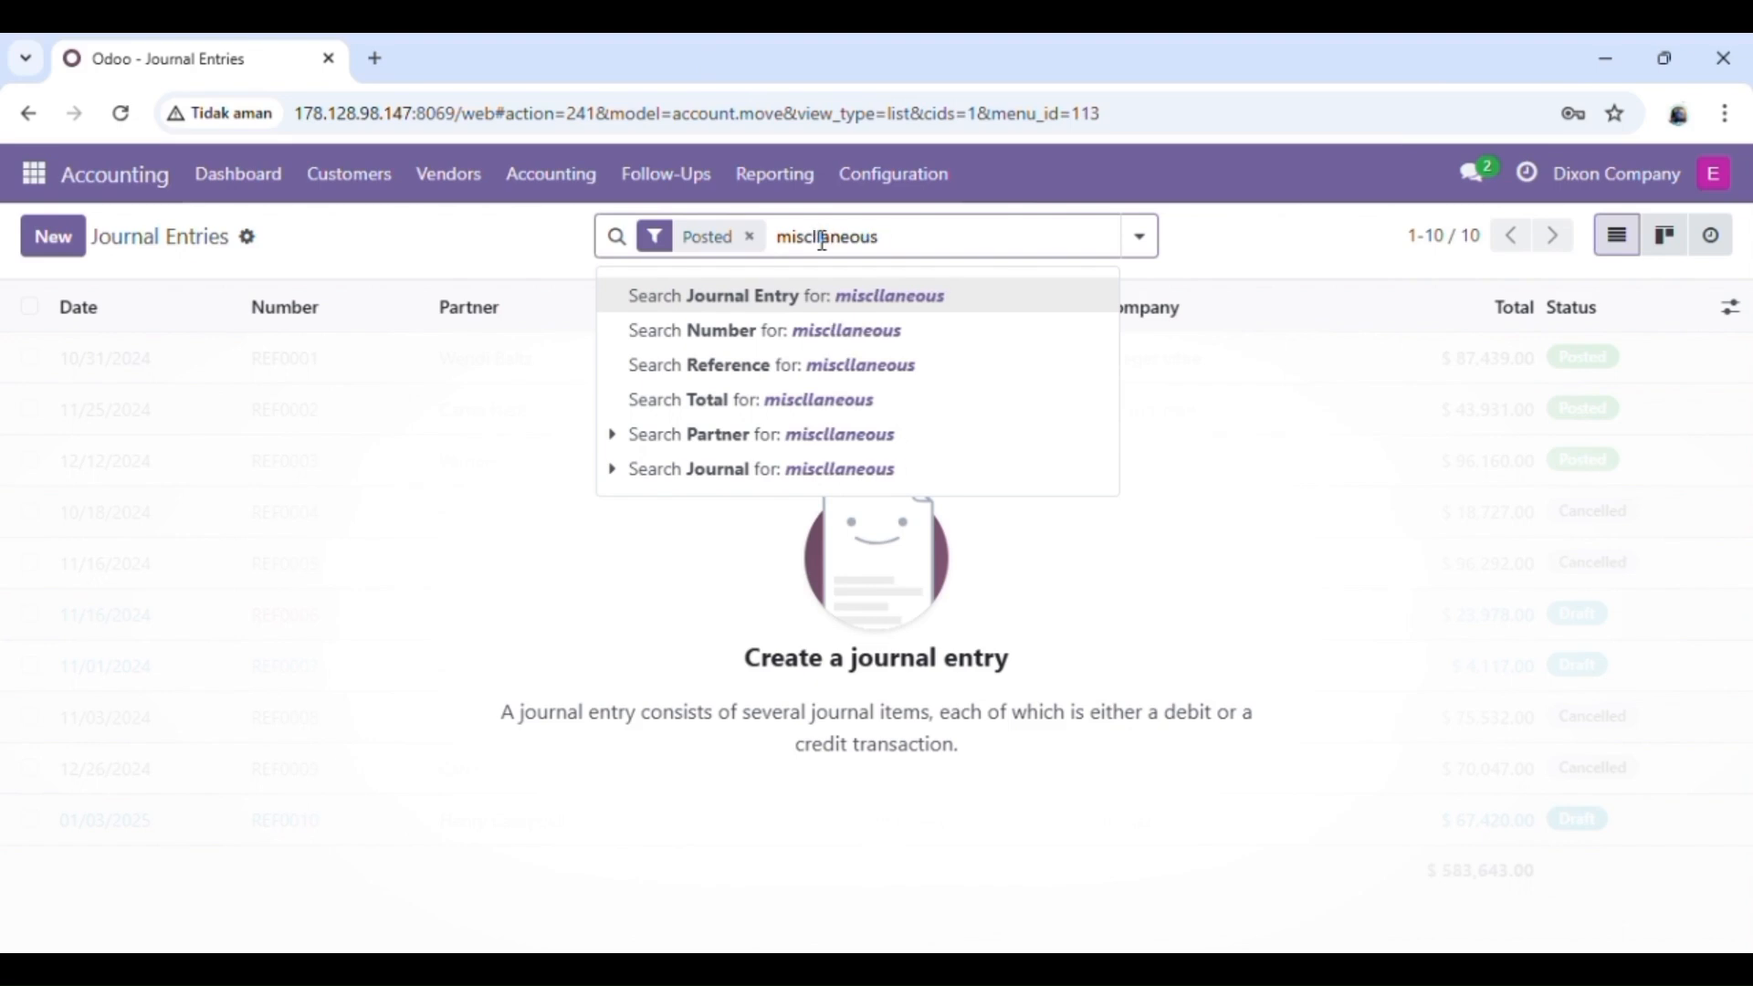
pyautogui.write('e')
pyautogui.press('Return')
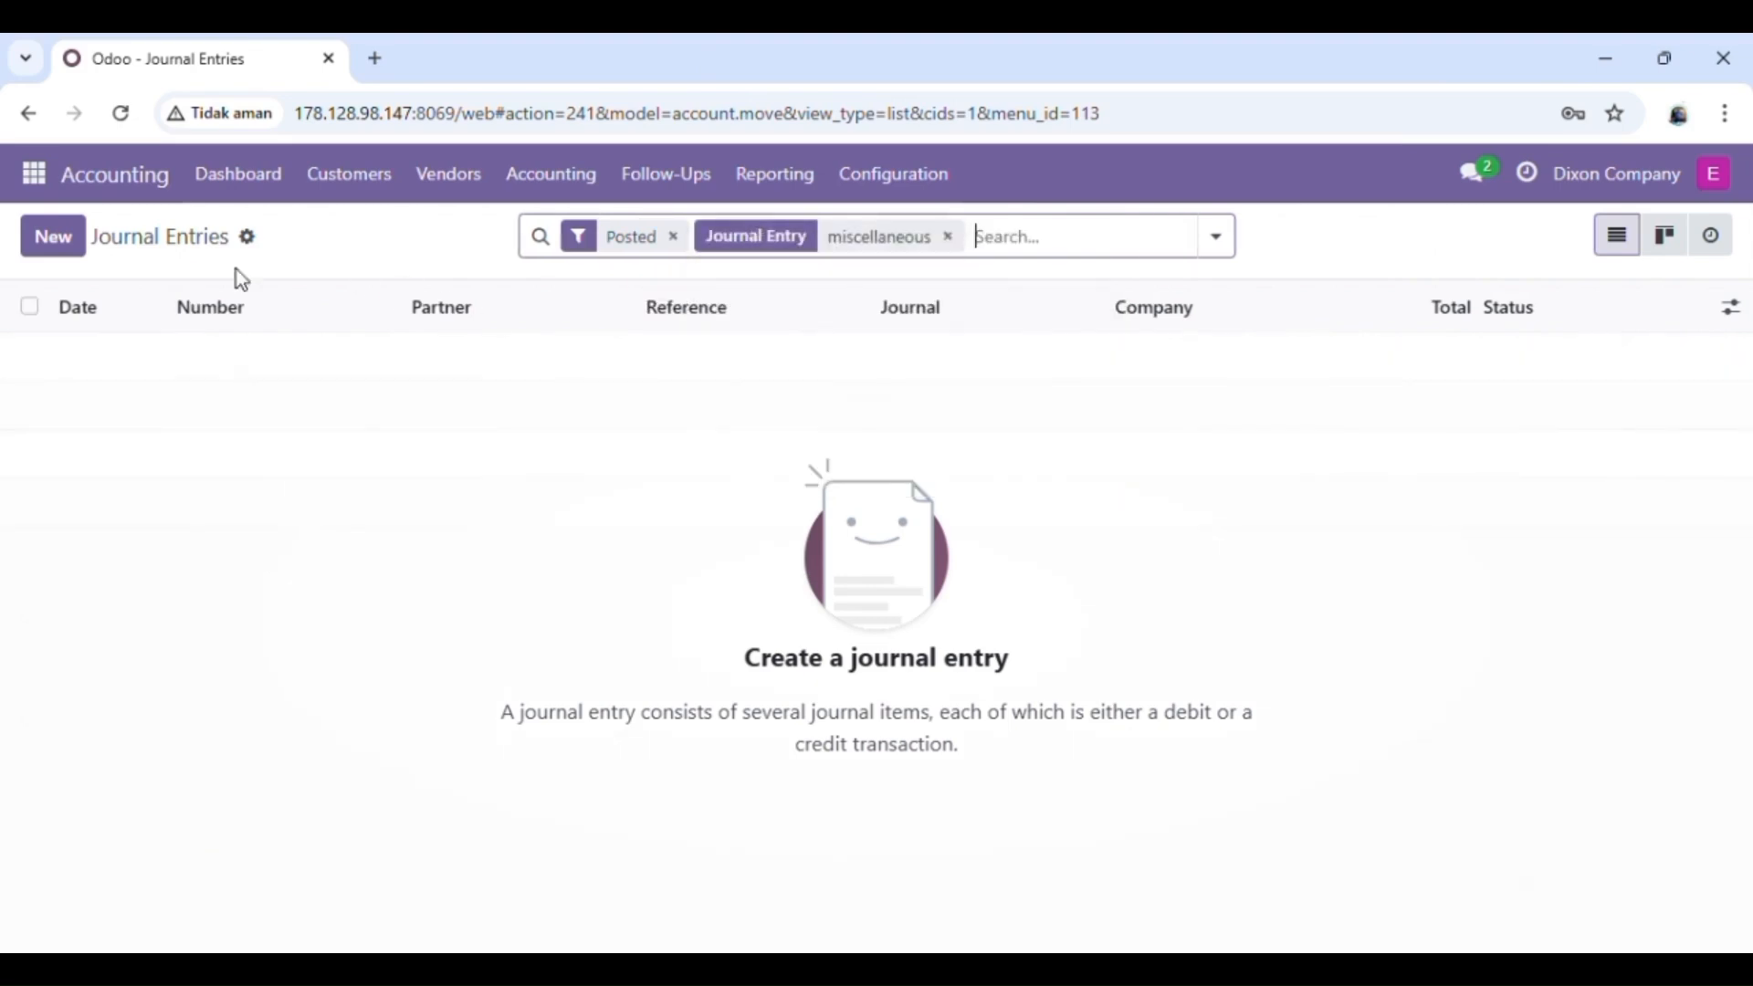
# Step: Upload the 5. Import Data Beginning Balance file from the ACCOUNTING 2 folder to the Journal Entries record import, test it and import the entries
pyautogui.click(248, 240)
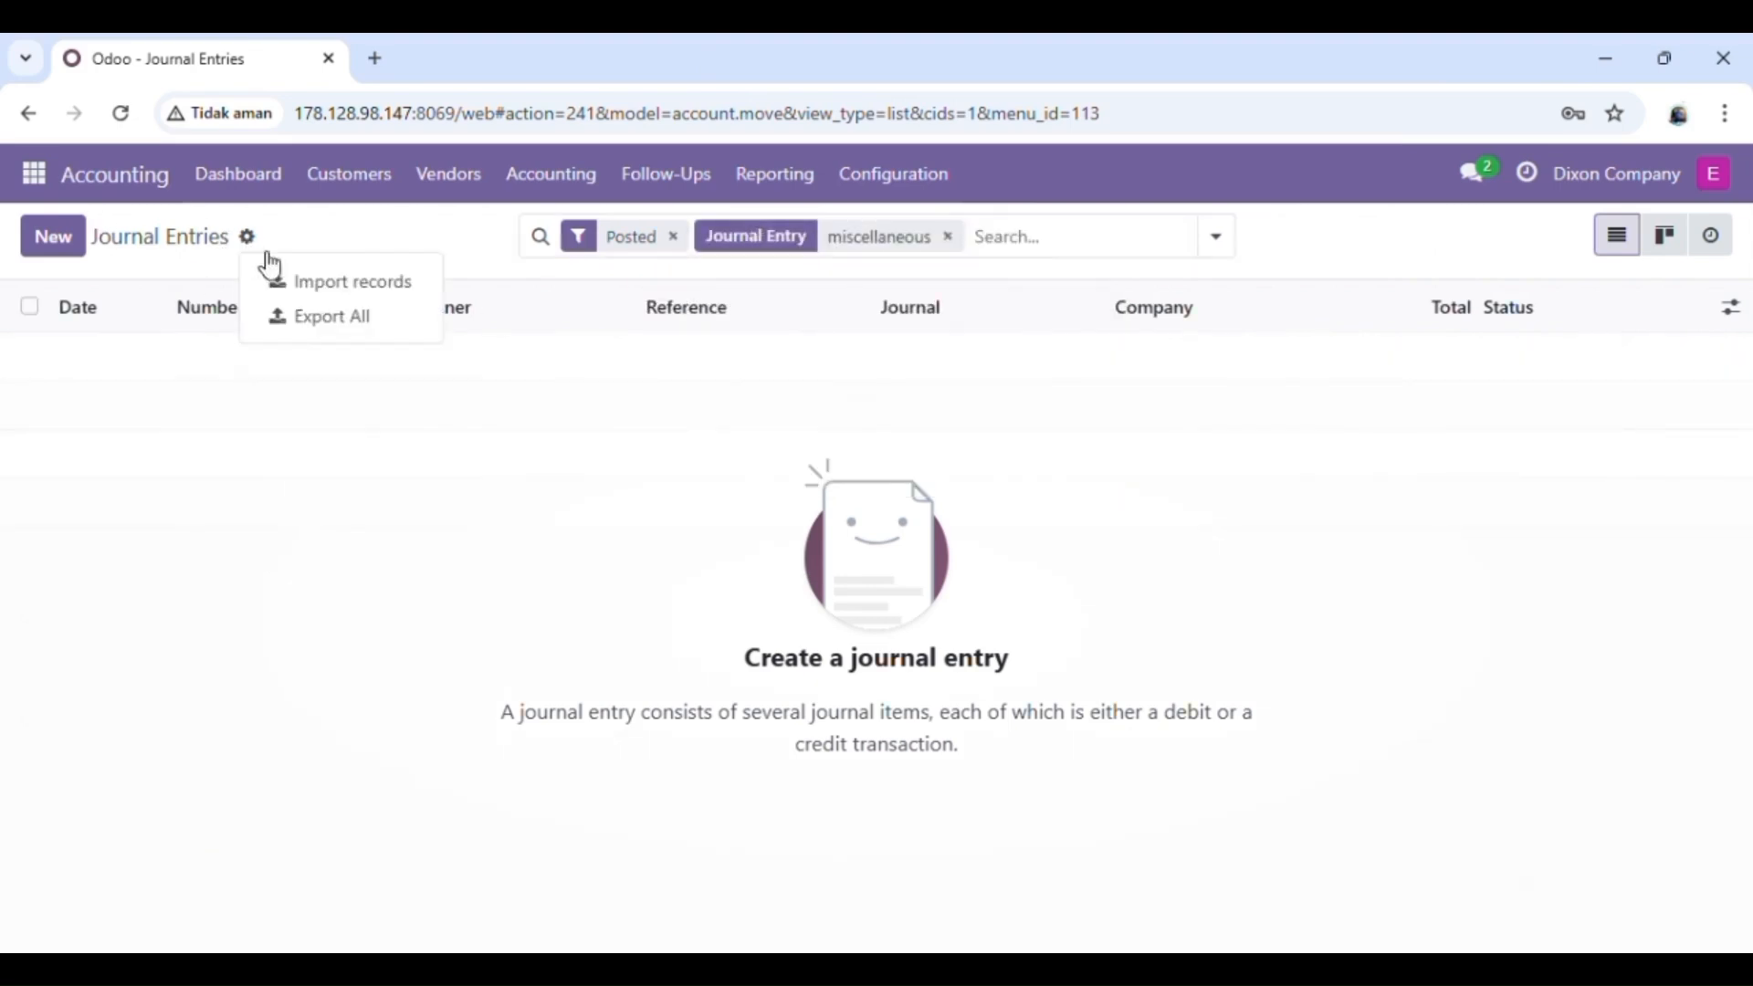
pyautogui.click(334, 283)
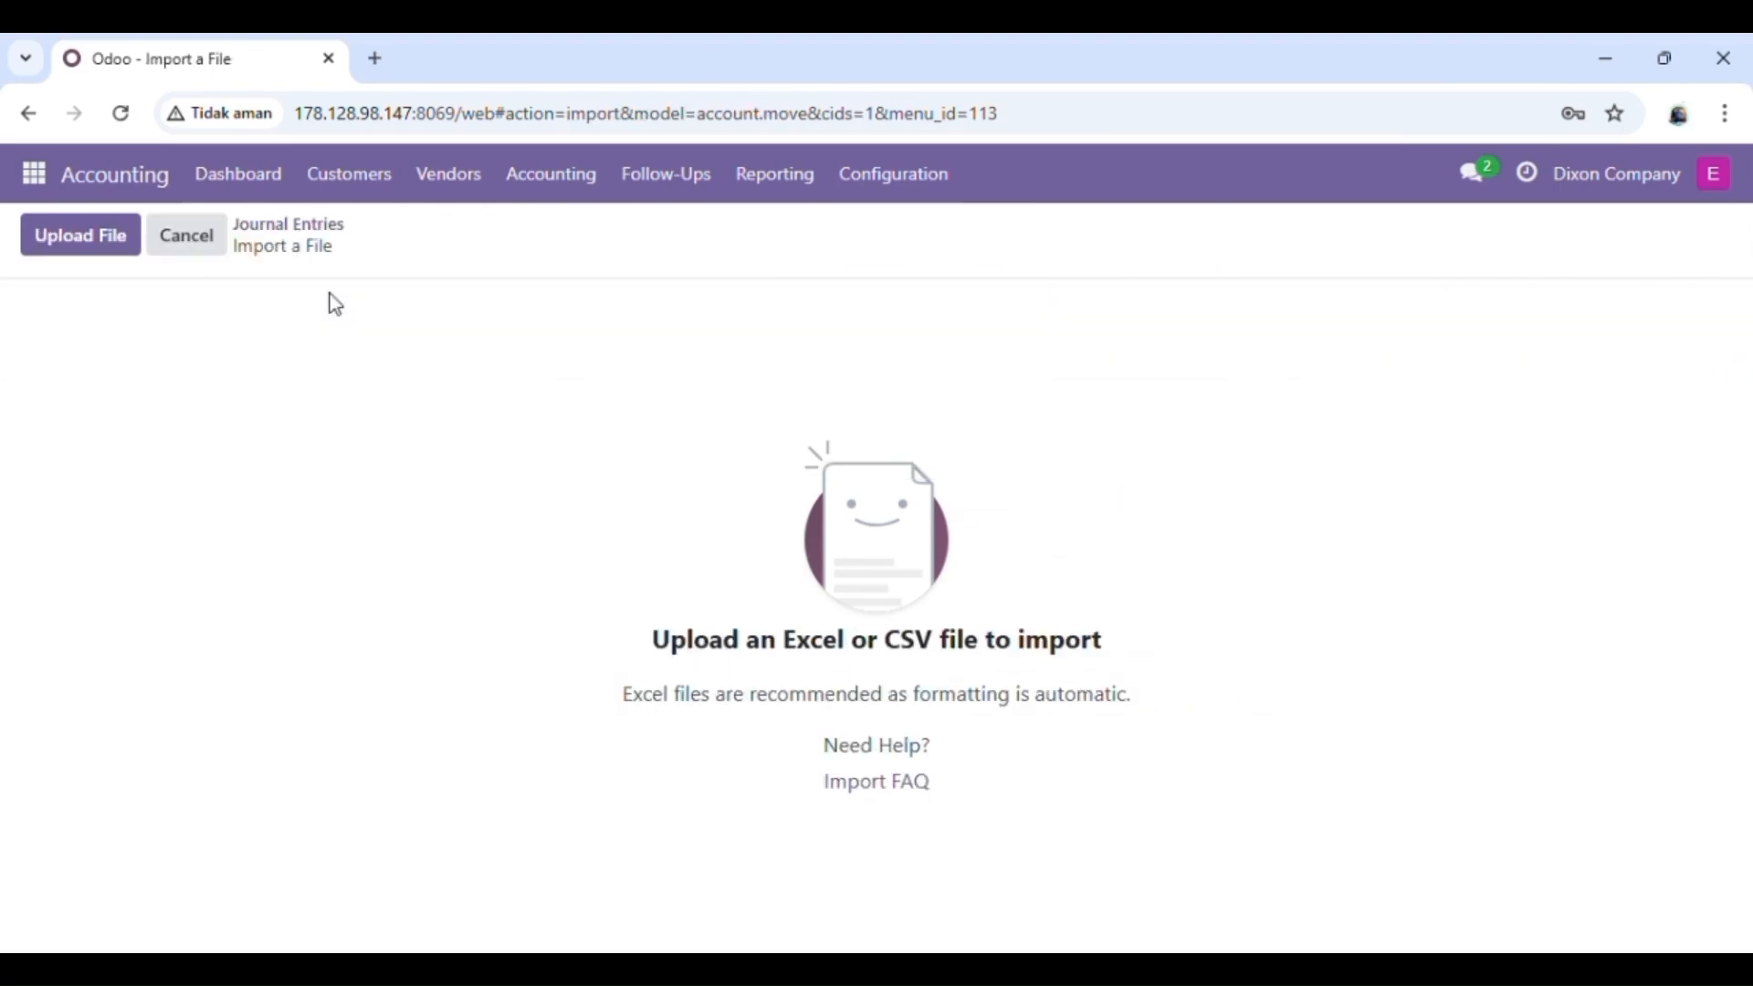
pyautogui.click(91, 243)
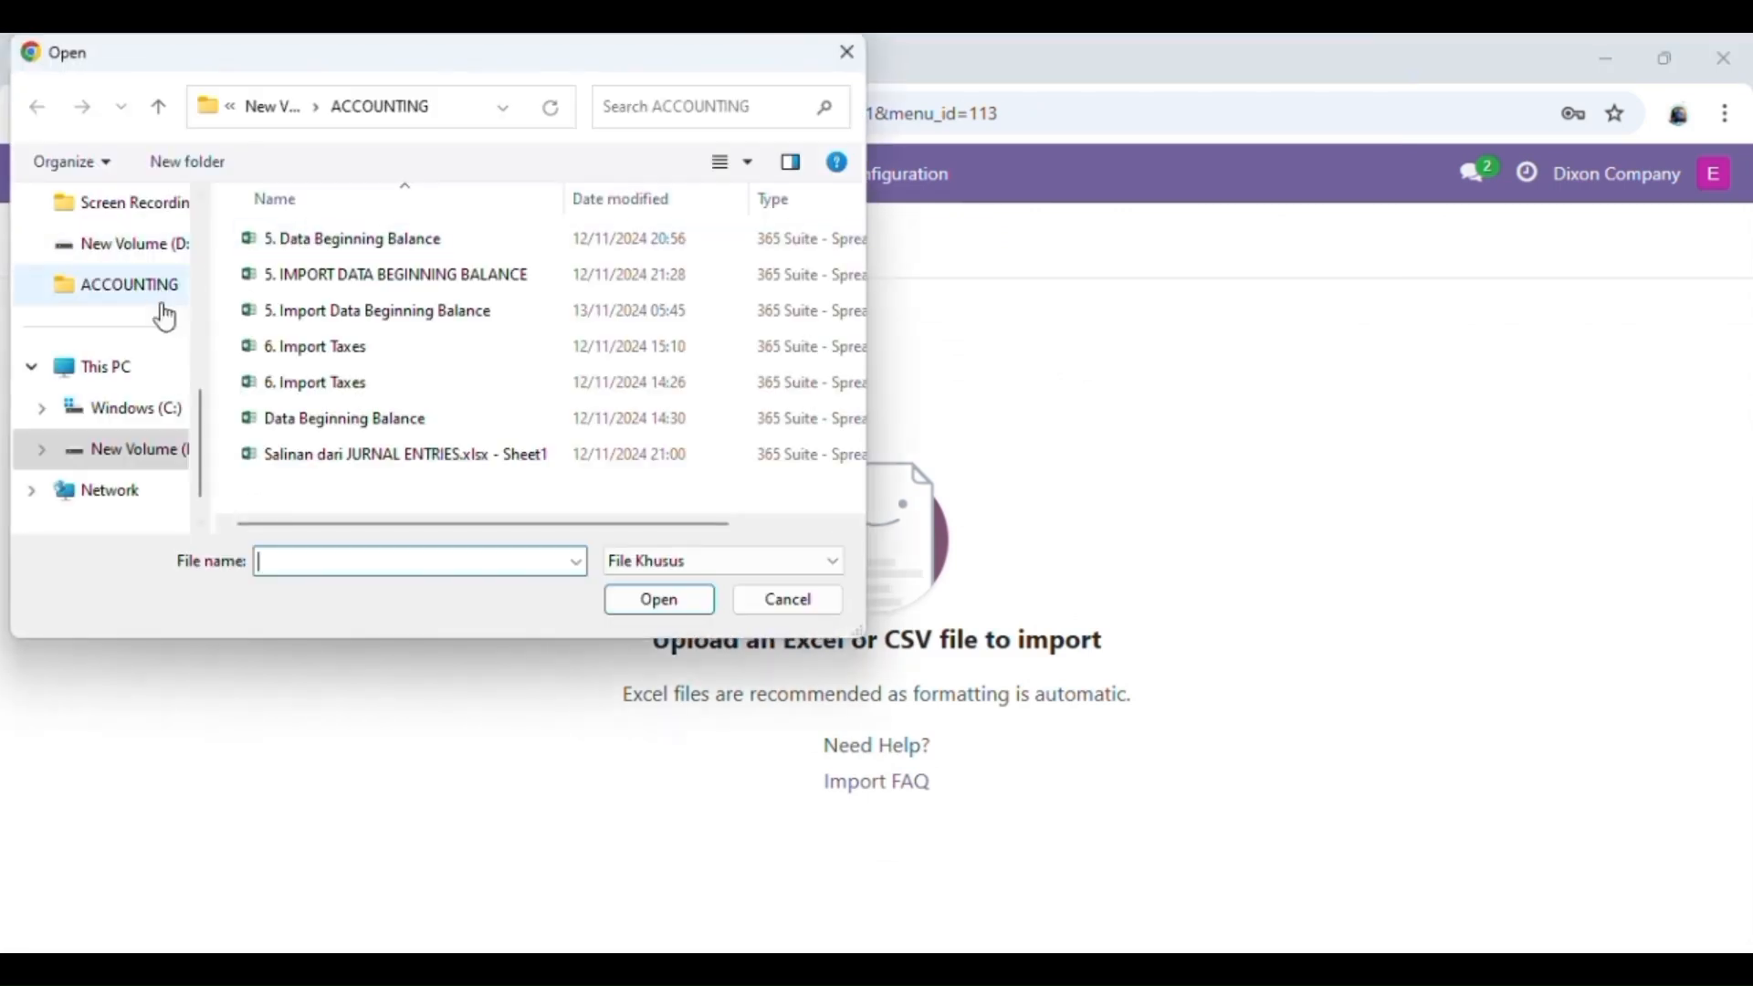
pyautogui.click(178, 441)
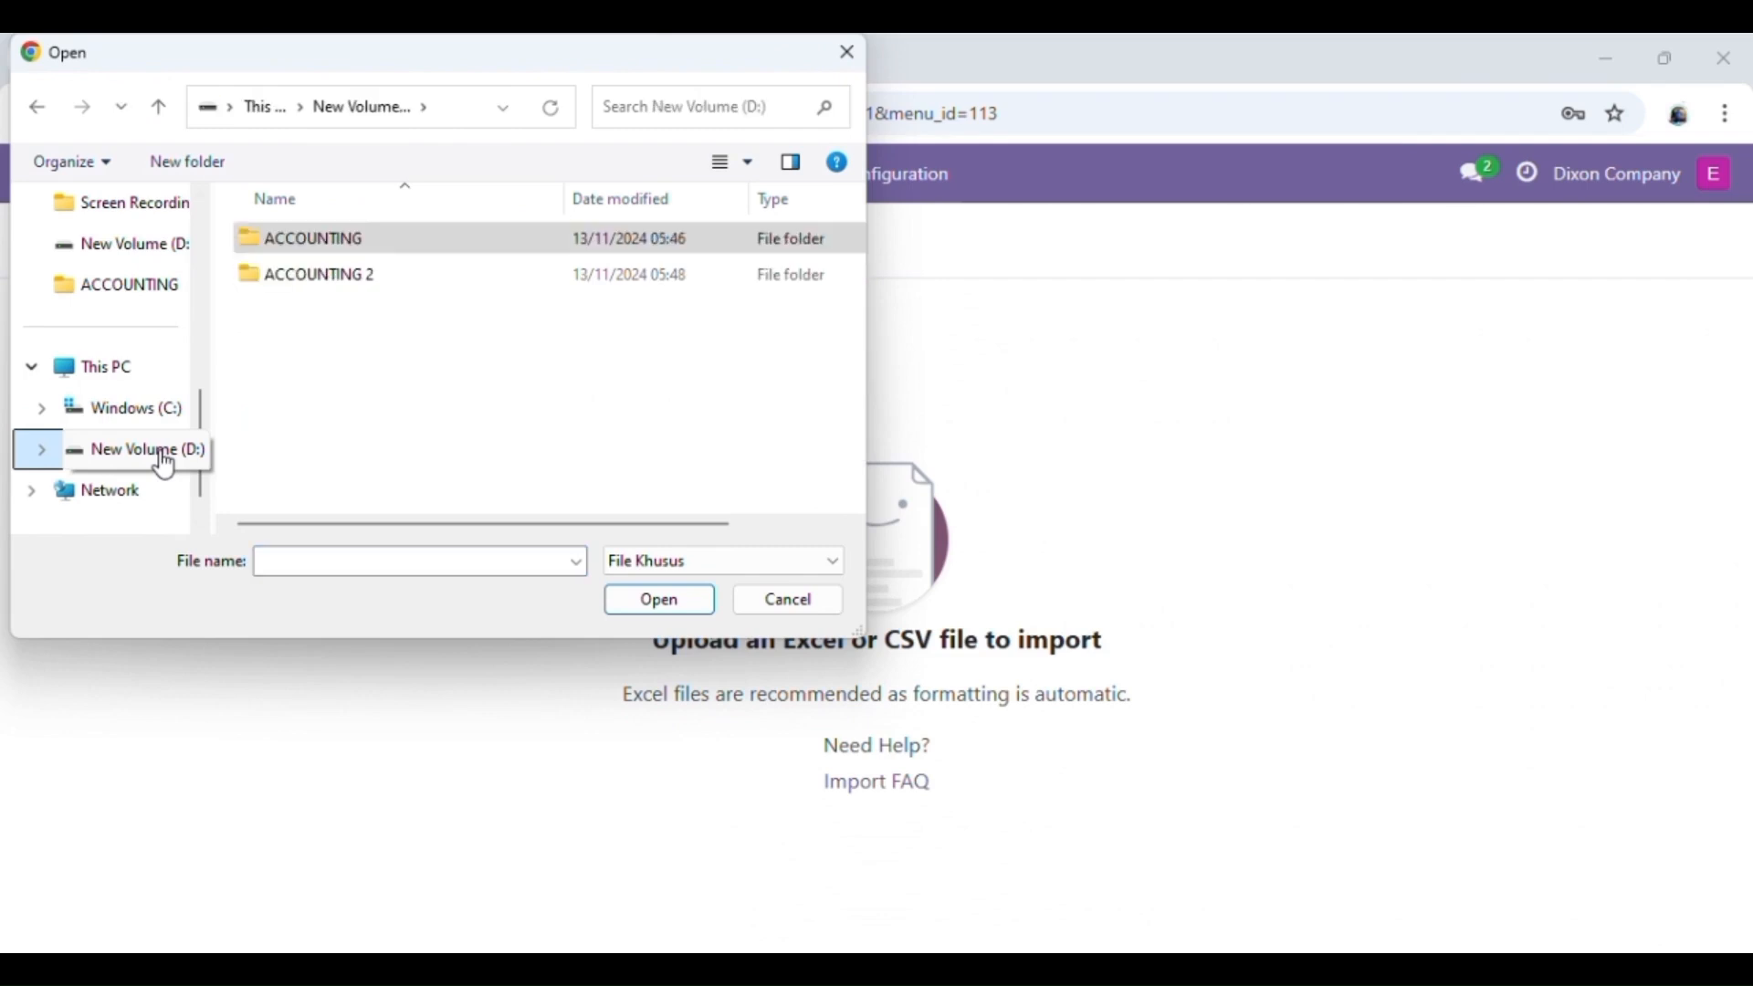
pyautogui.doubleClick(393, 287)
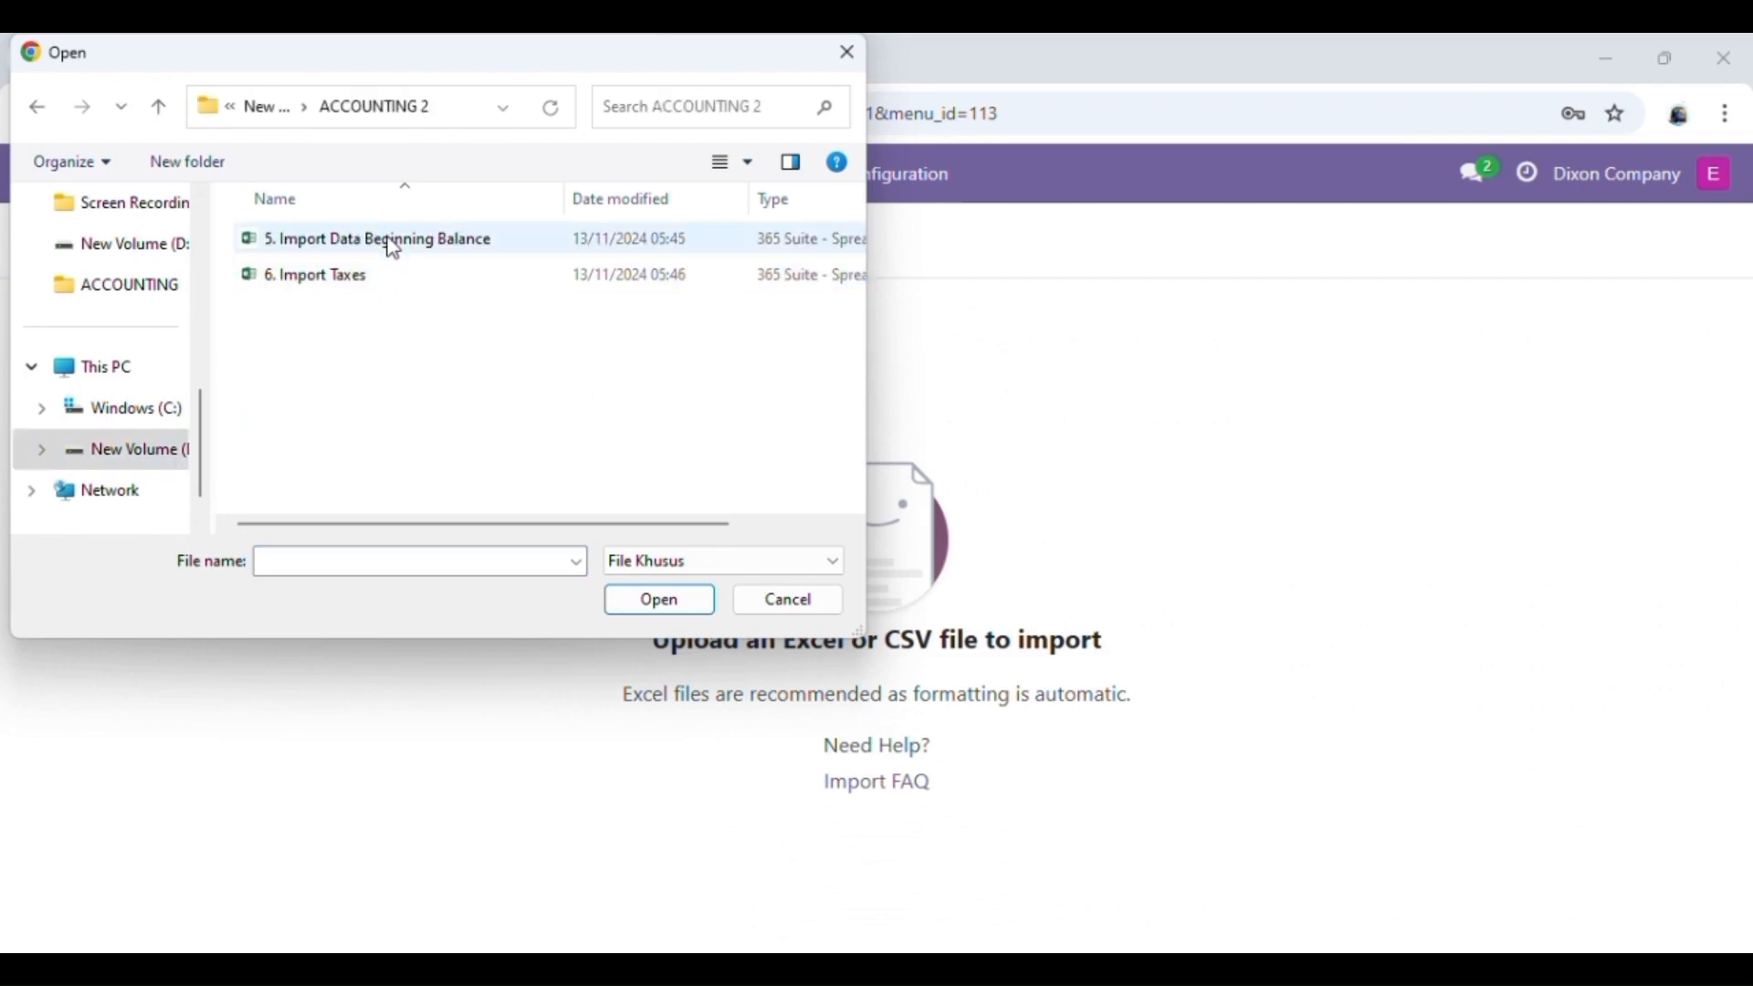
pyautogui.click(387, 241)
pyautogui.click(661, 610)
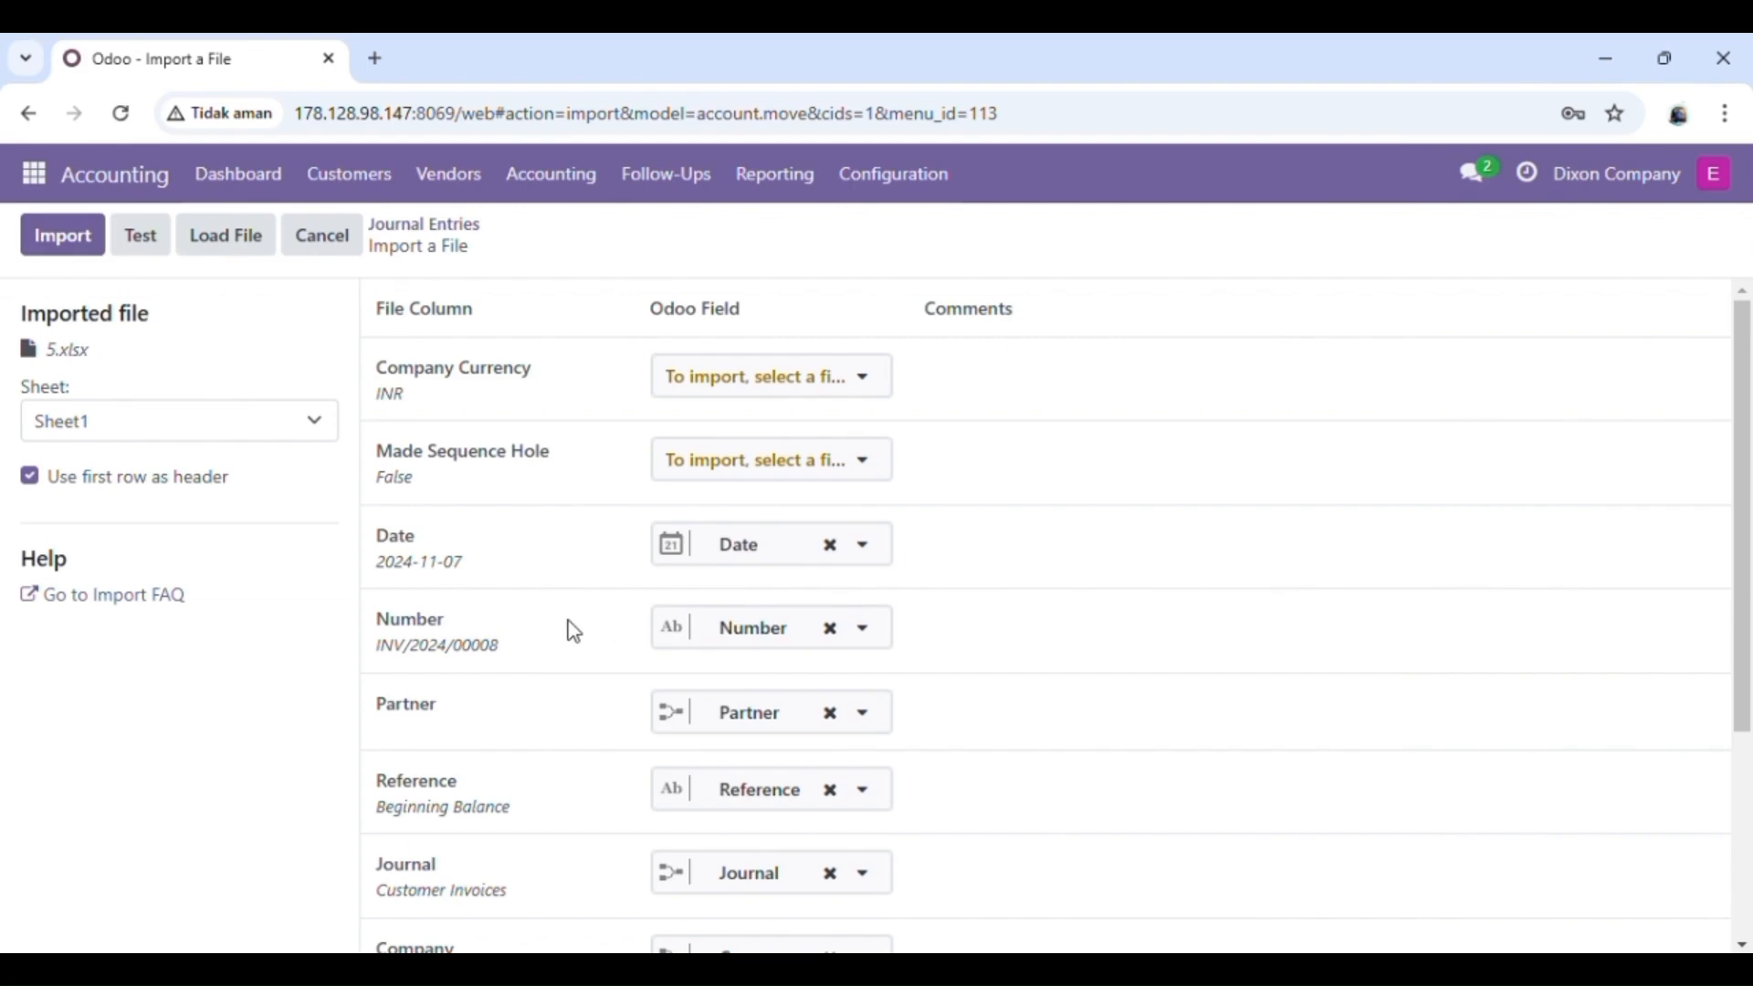
pyautogui.click(141, 246)
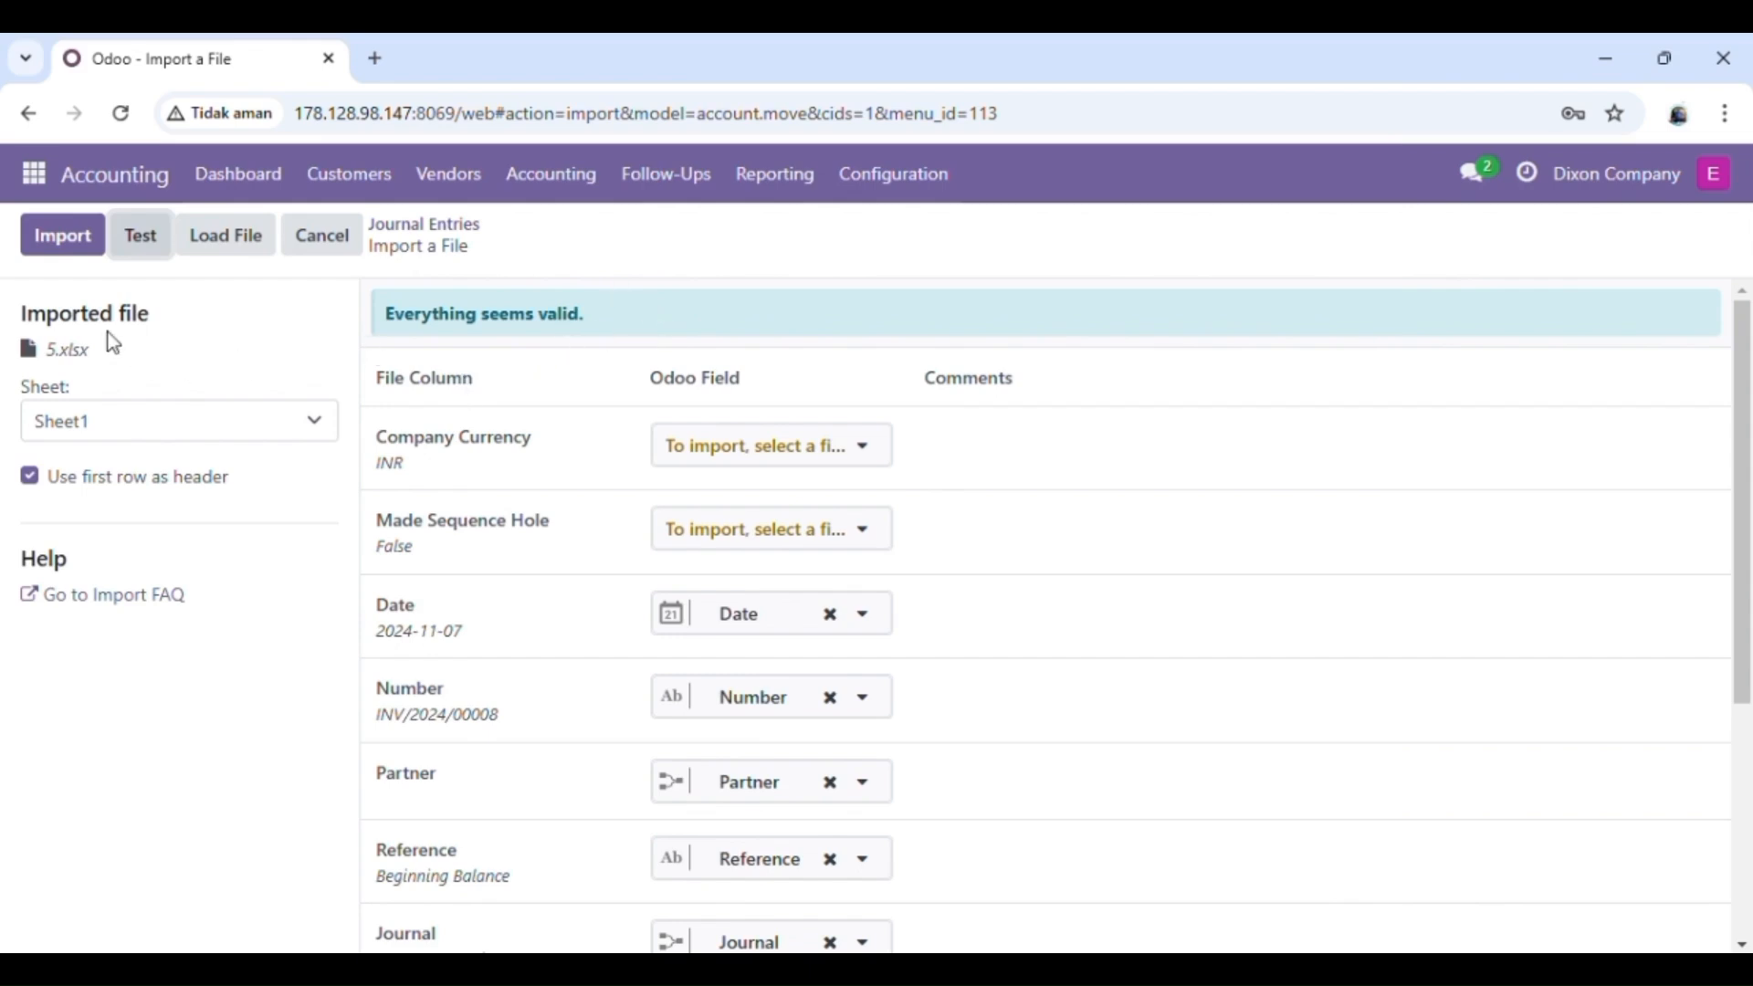
pyautogui.click(65, 254)
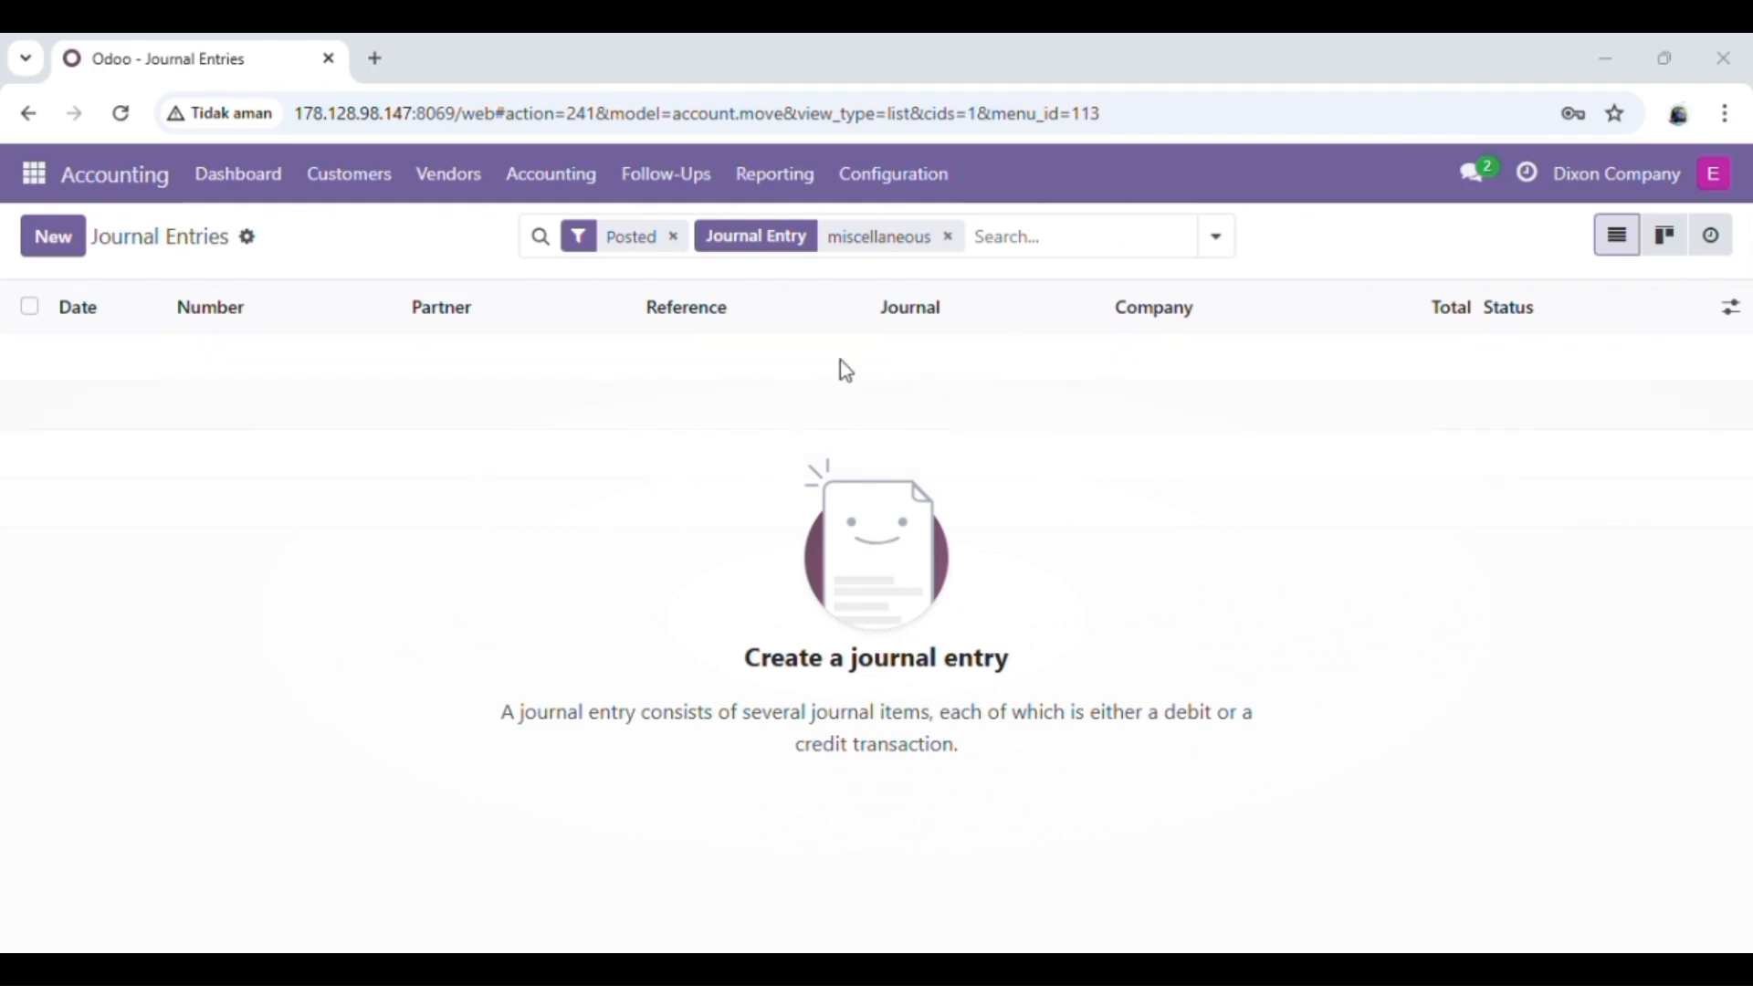
# Step: Examine the default taxes, fiscal country and main currency in the Accounting settings
pyautogui.click(906, 178)
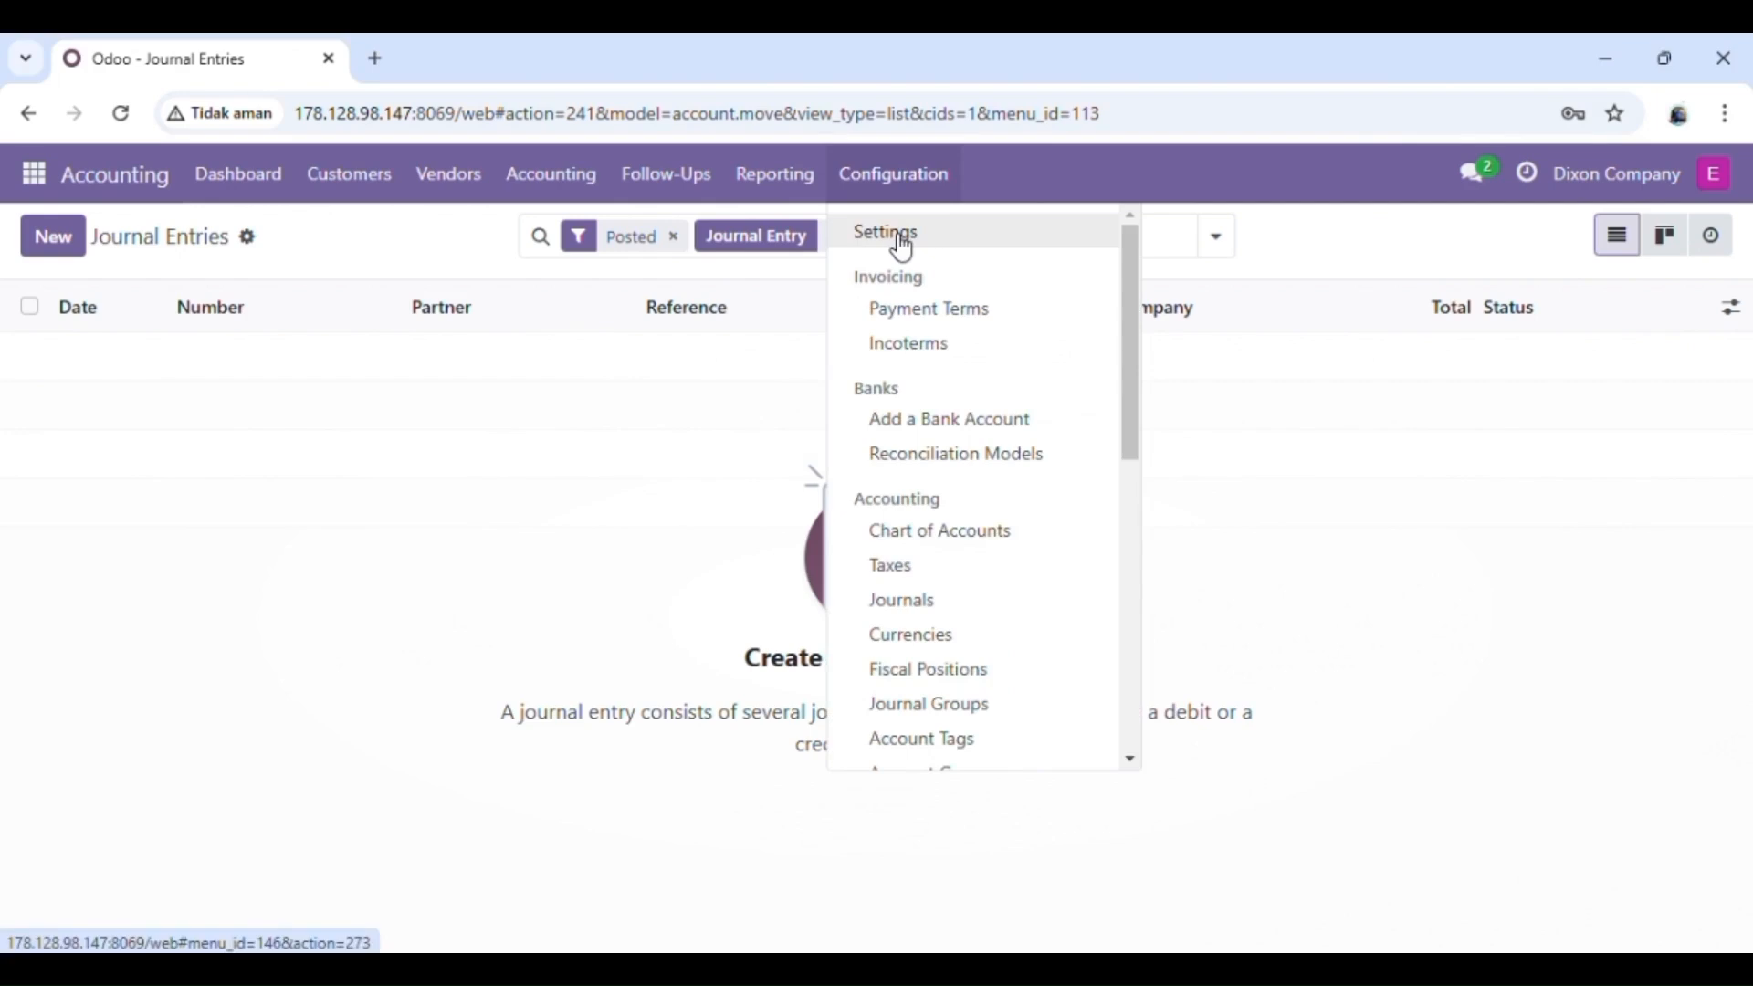
pyautogui.click(904, 246)
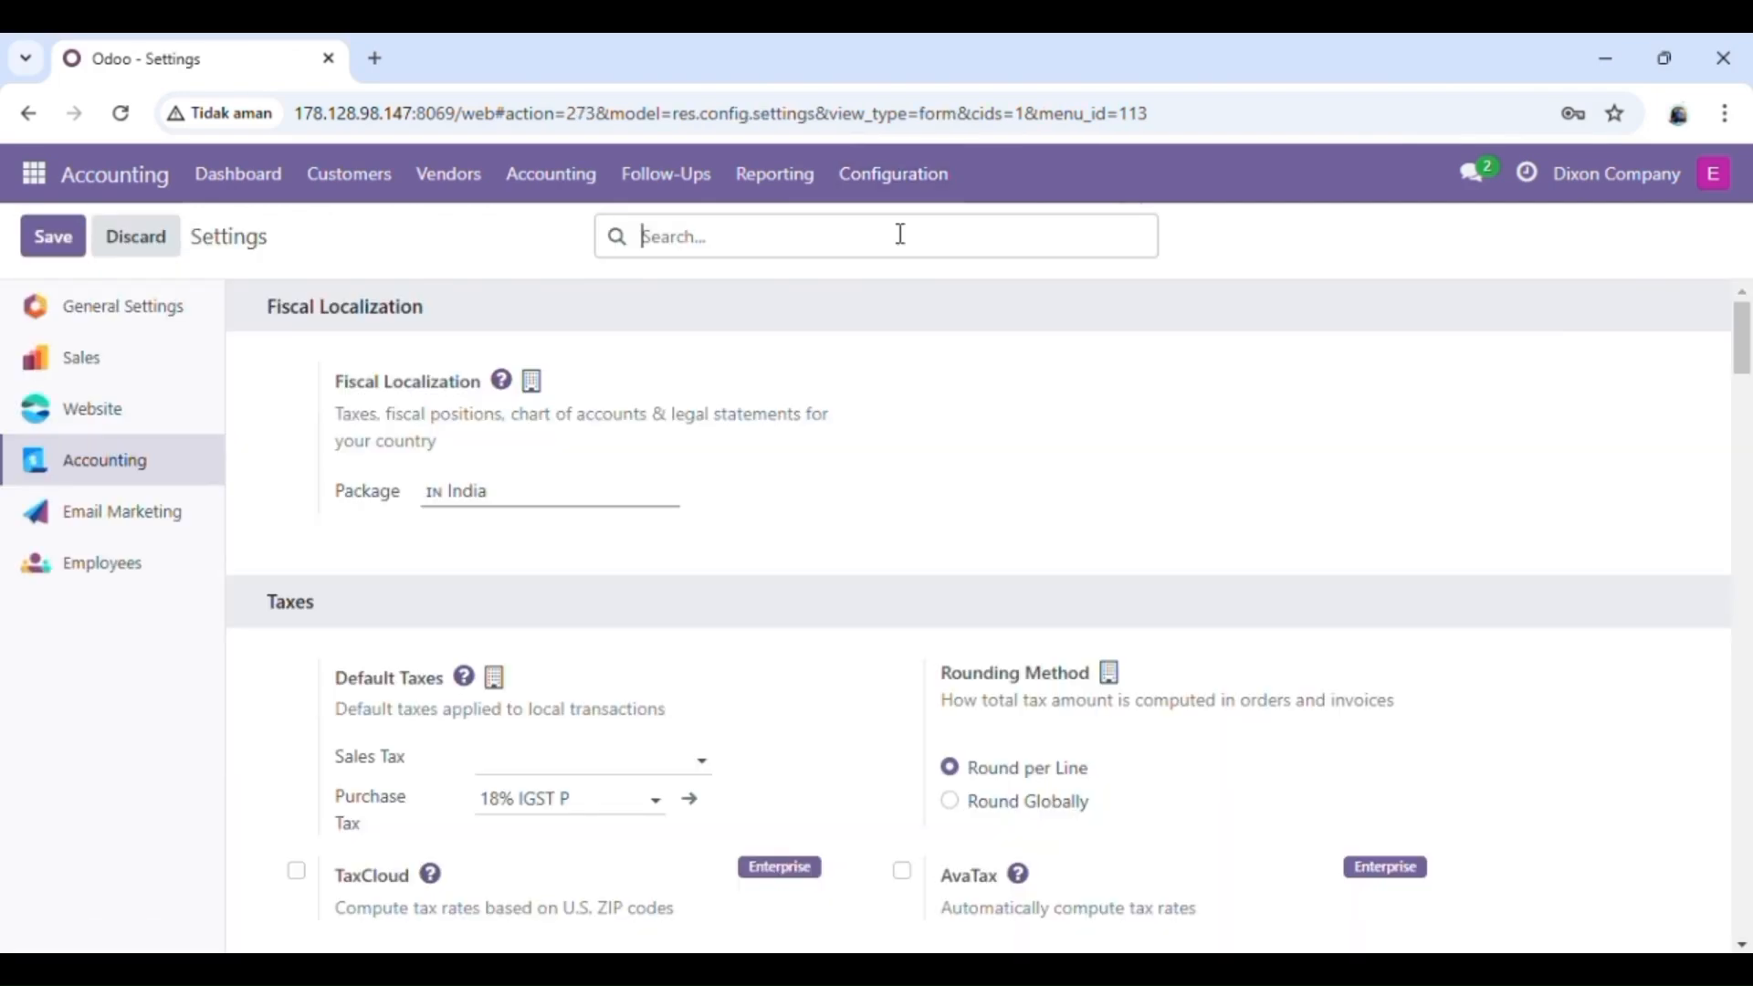
pyautogui.scroll(-1, 728, 500)
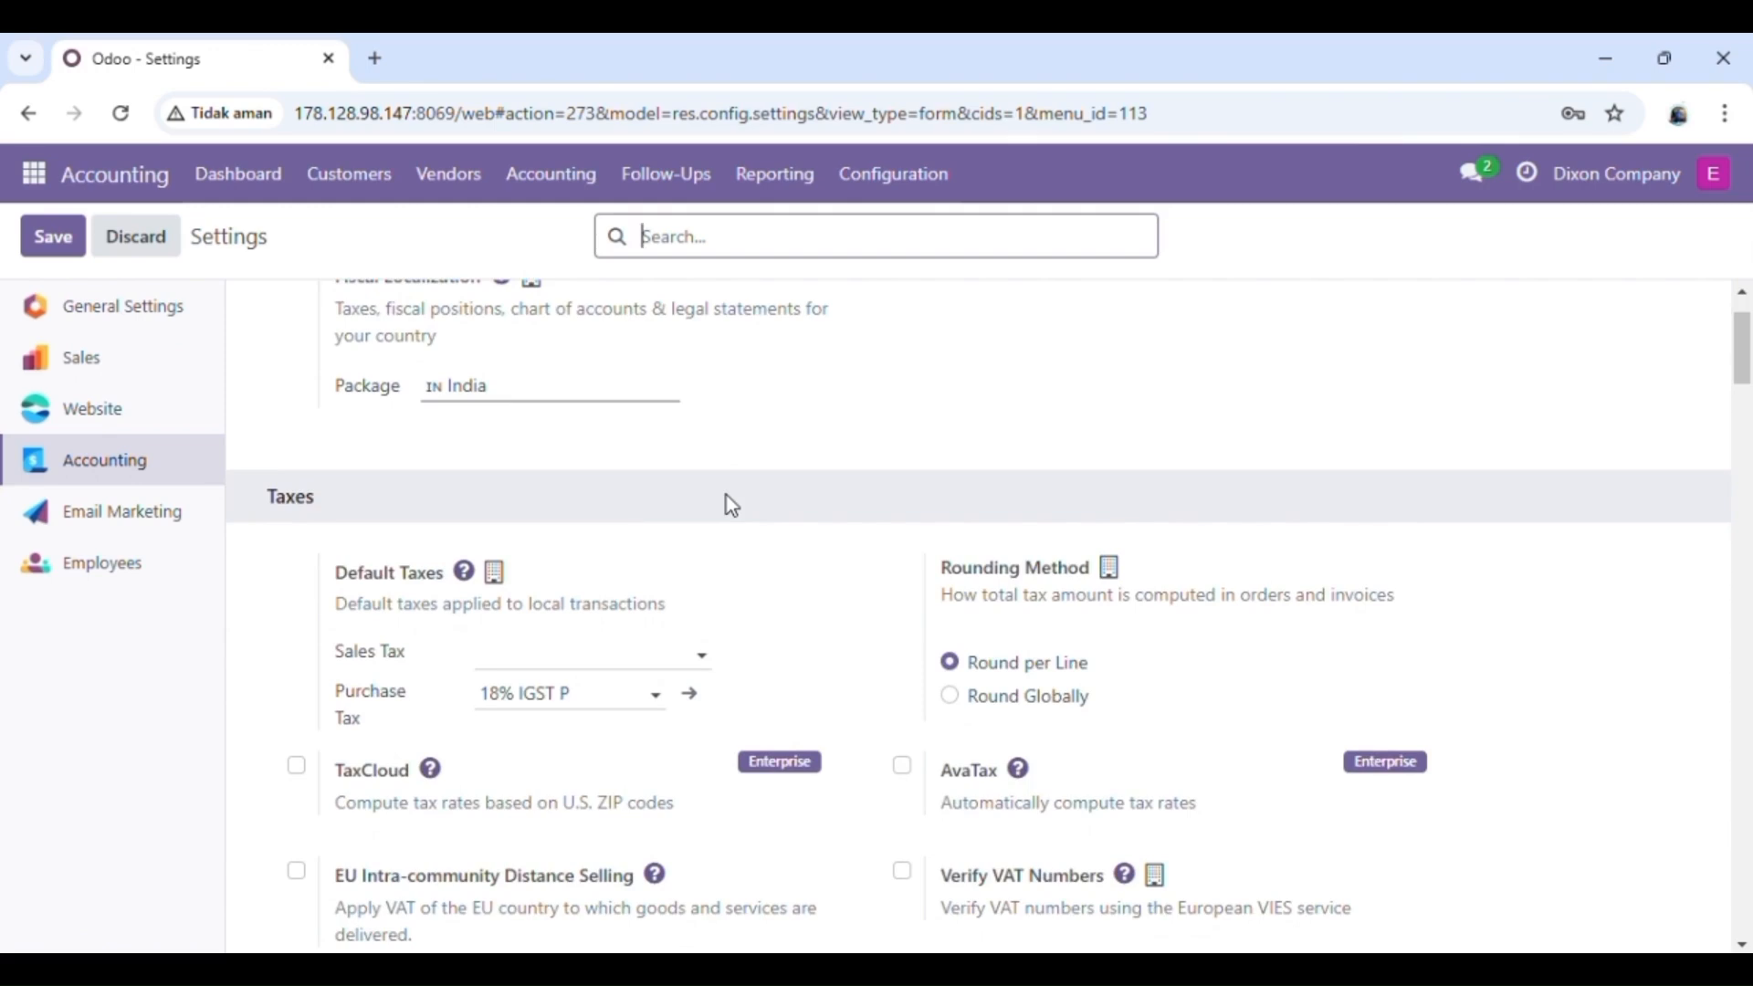
pyautogui.scroll(-1, 731, 505)
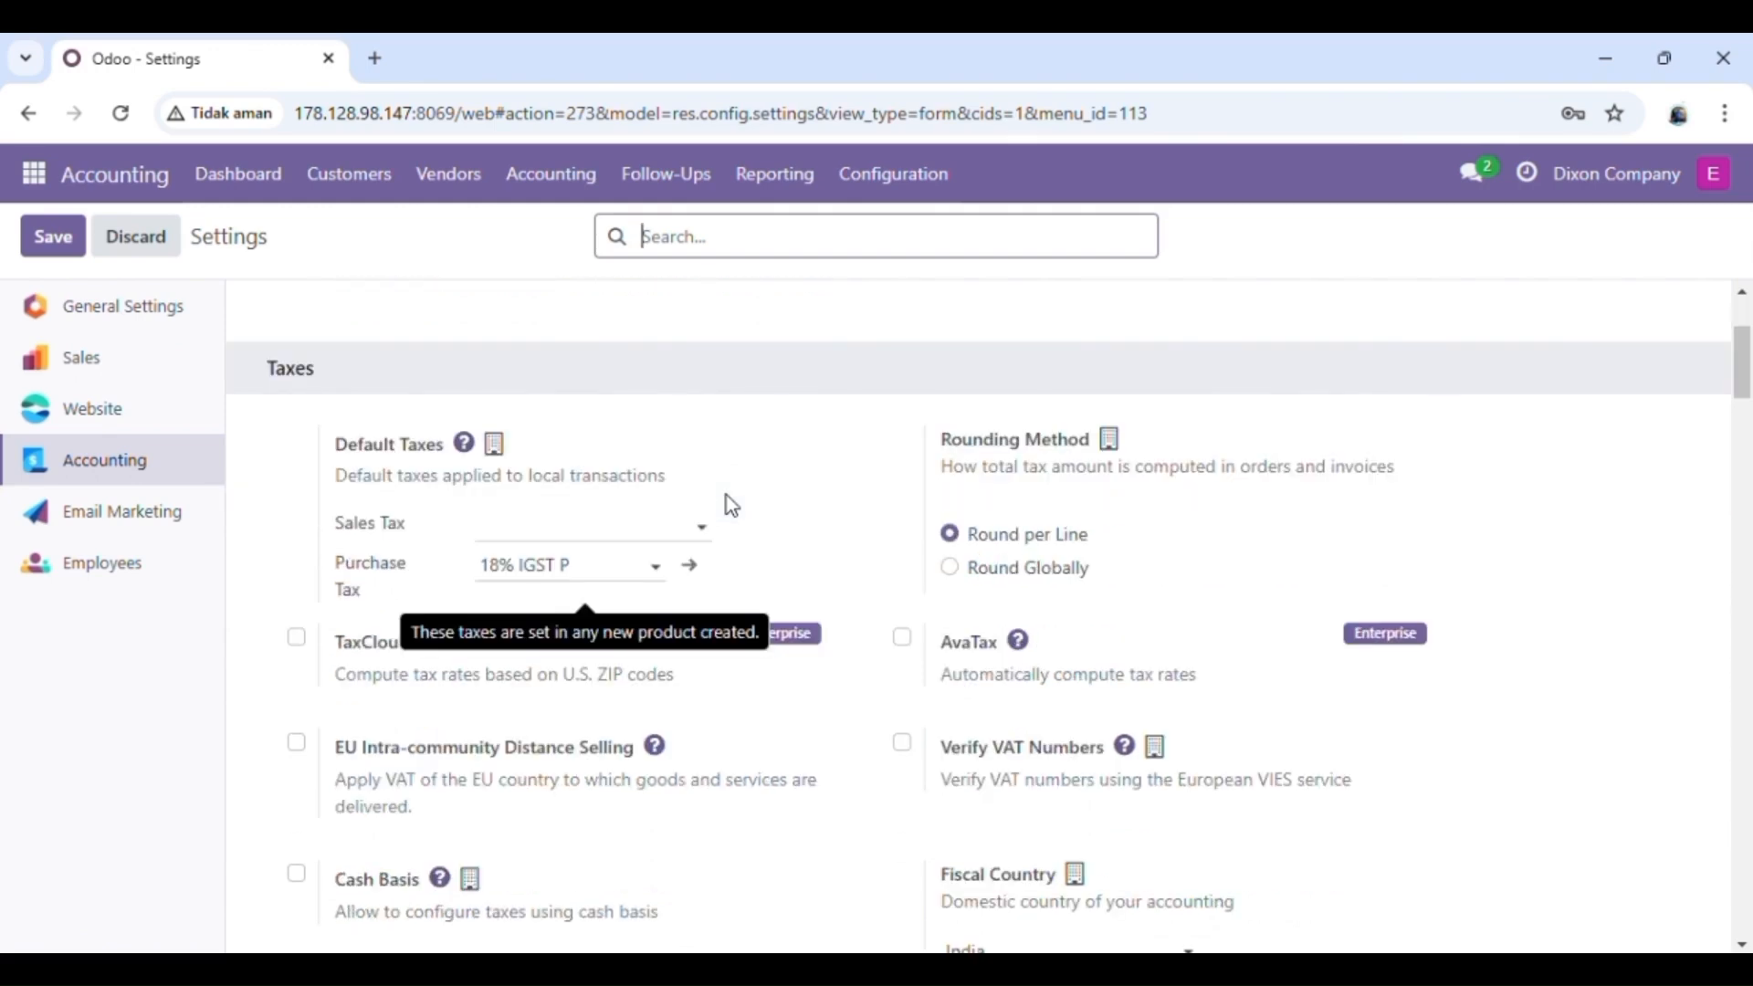
pyautogui.scroll(-5, 730, 505)
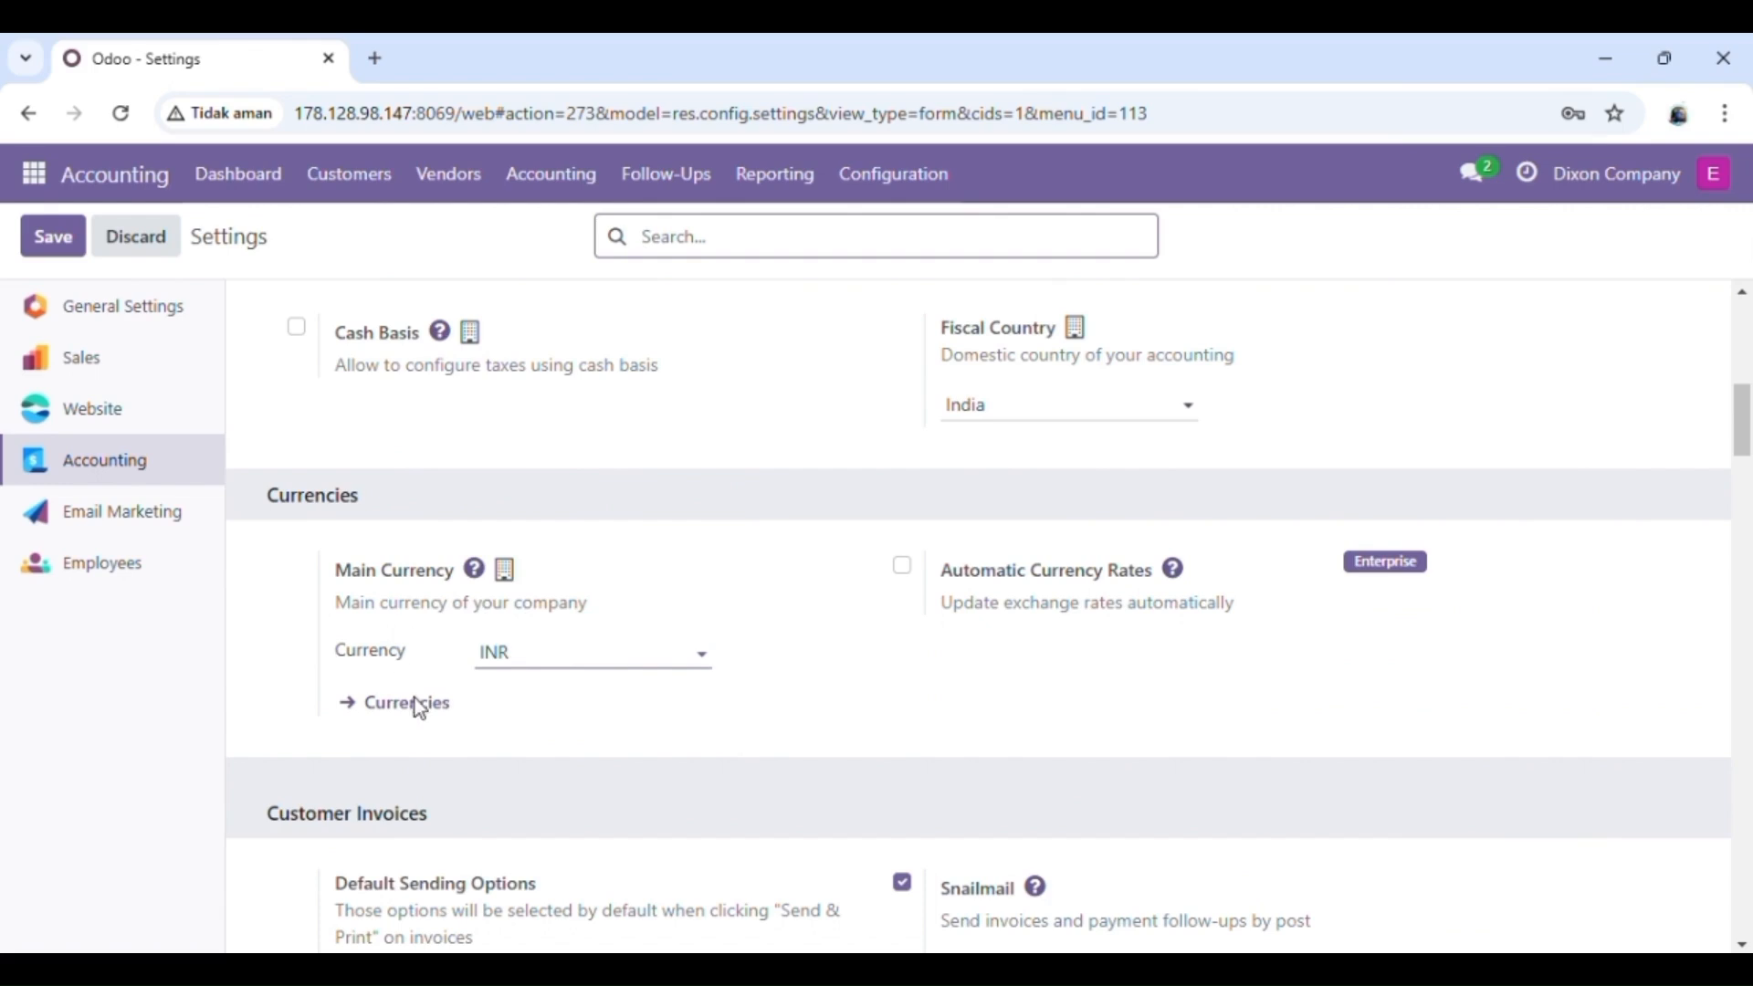
# Step: Upload the 6. Import Taxes file from the ACCOUNTING 2 folder to the Taxes record import, test it and import the taxes
pyautogui.click(904, 182)
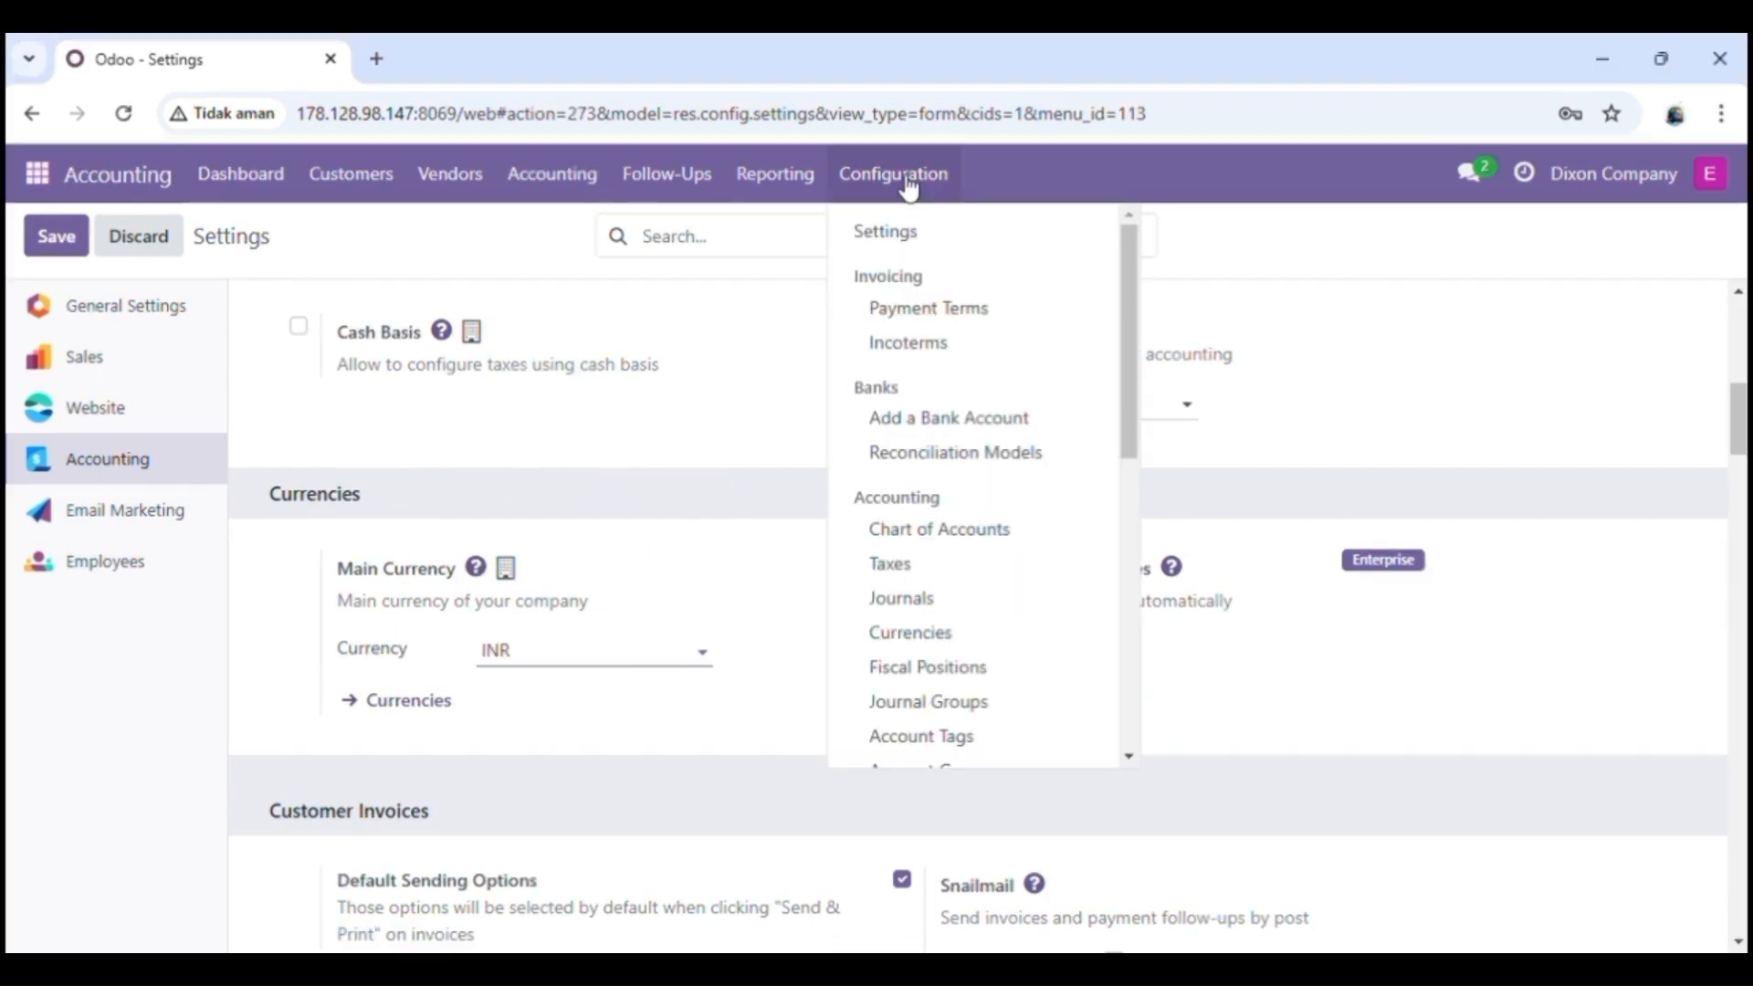
pyautogui.click(919, 577)
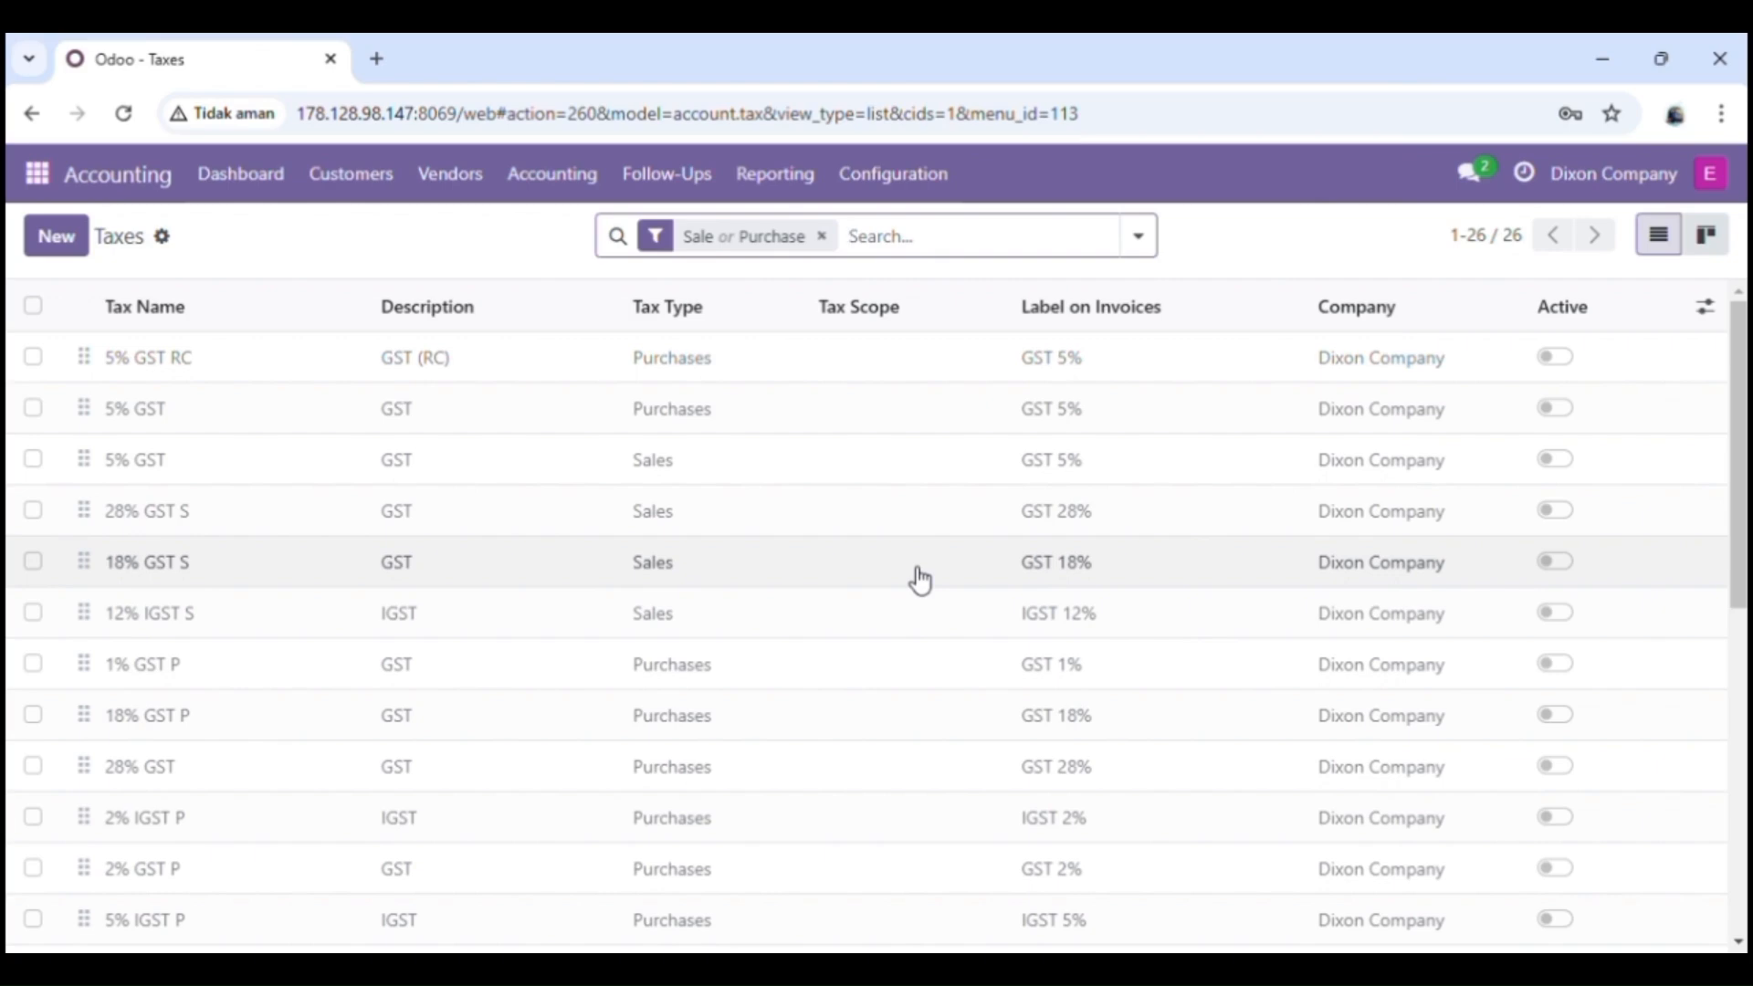
pyautogui.click(164, 245)
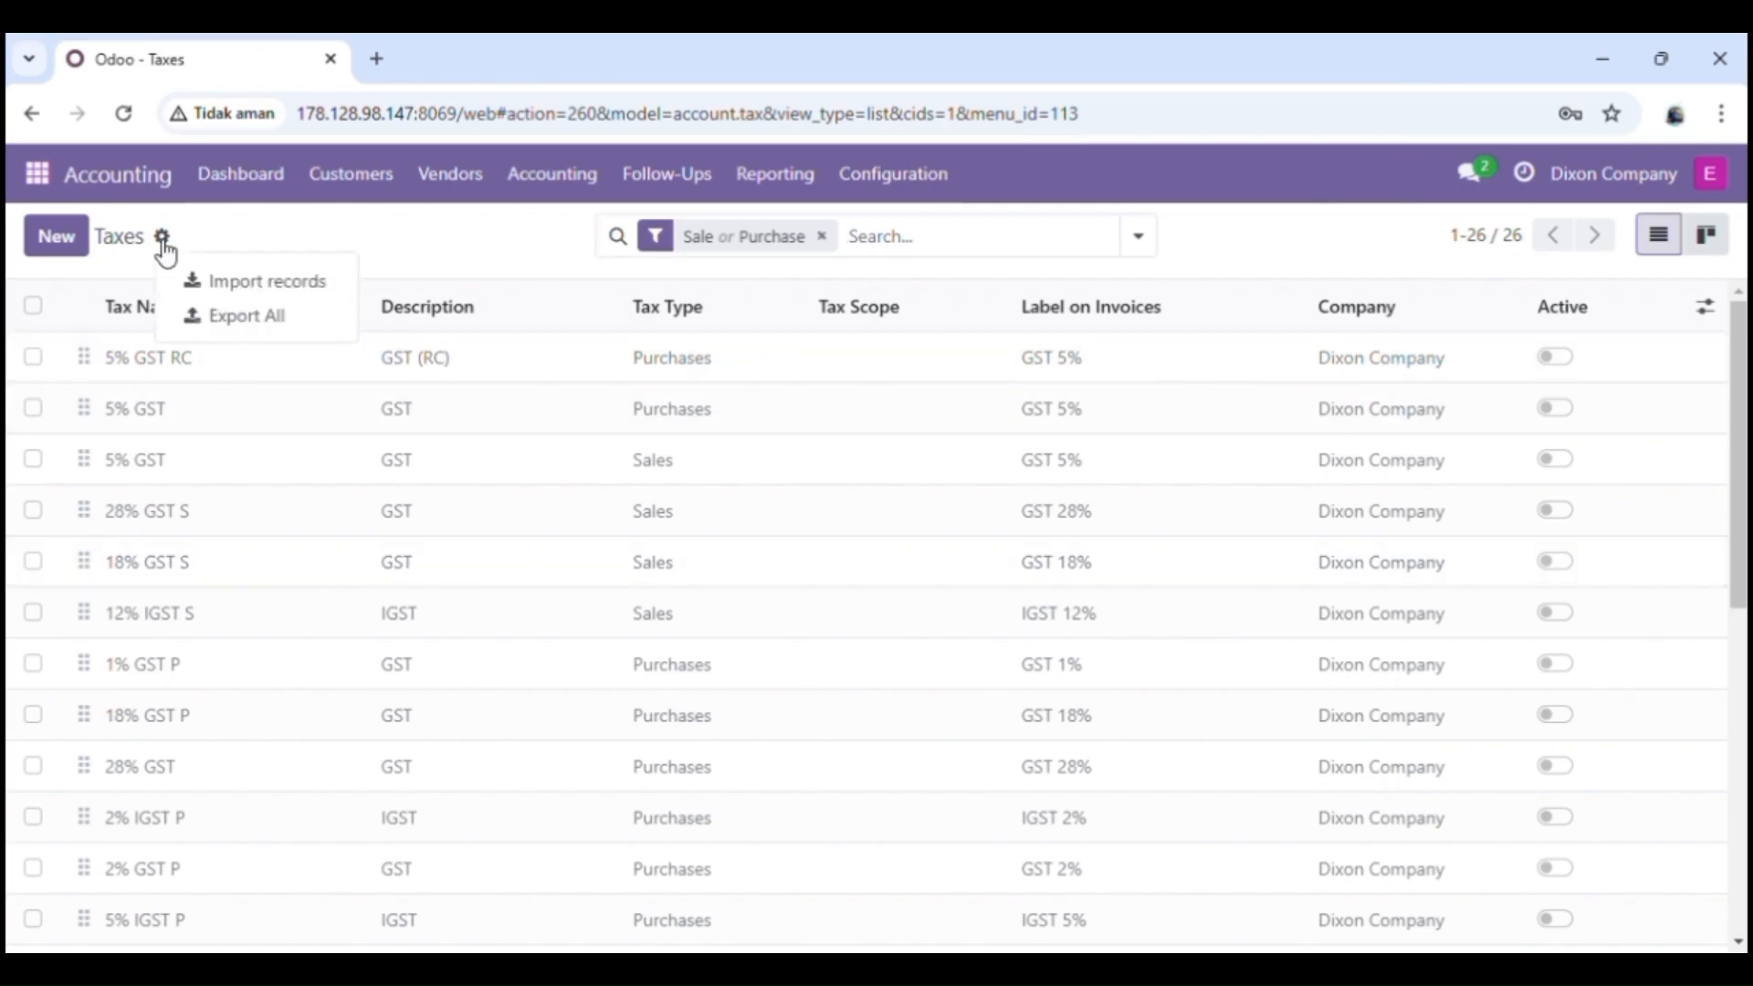
pyautogui.click(226, 282)
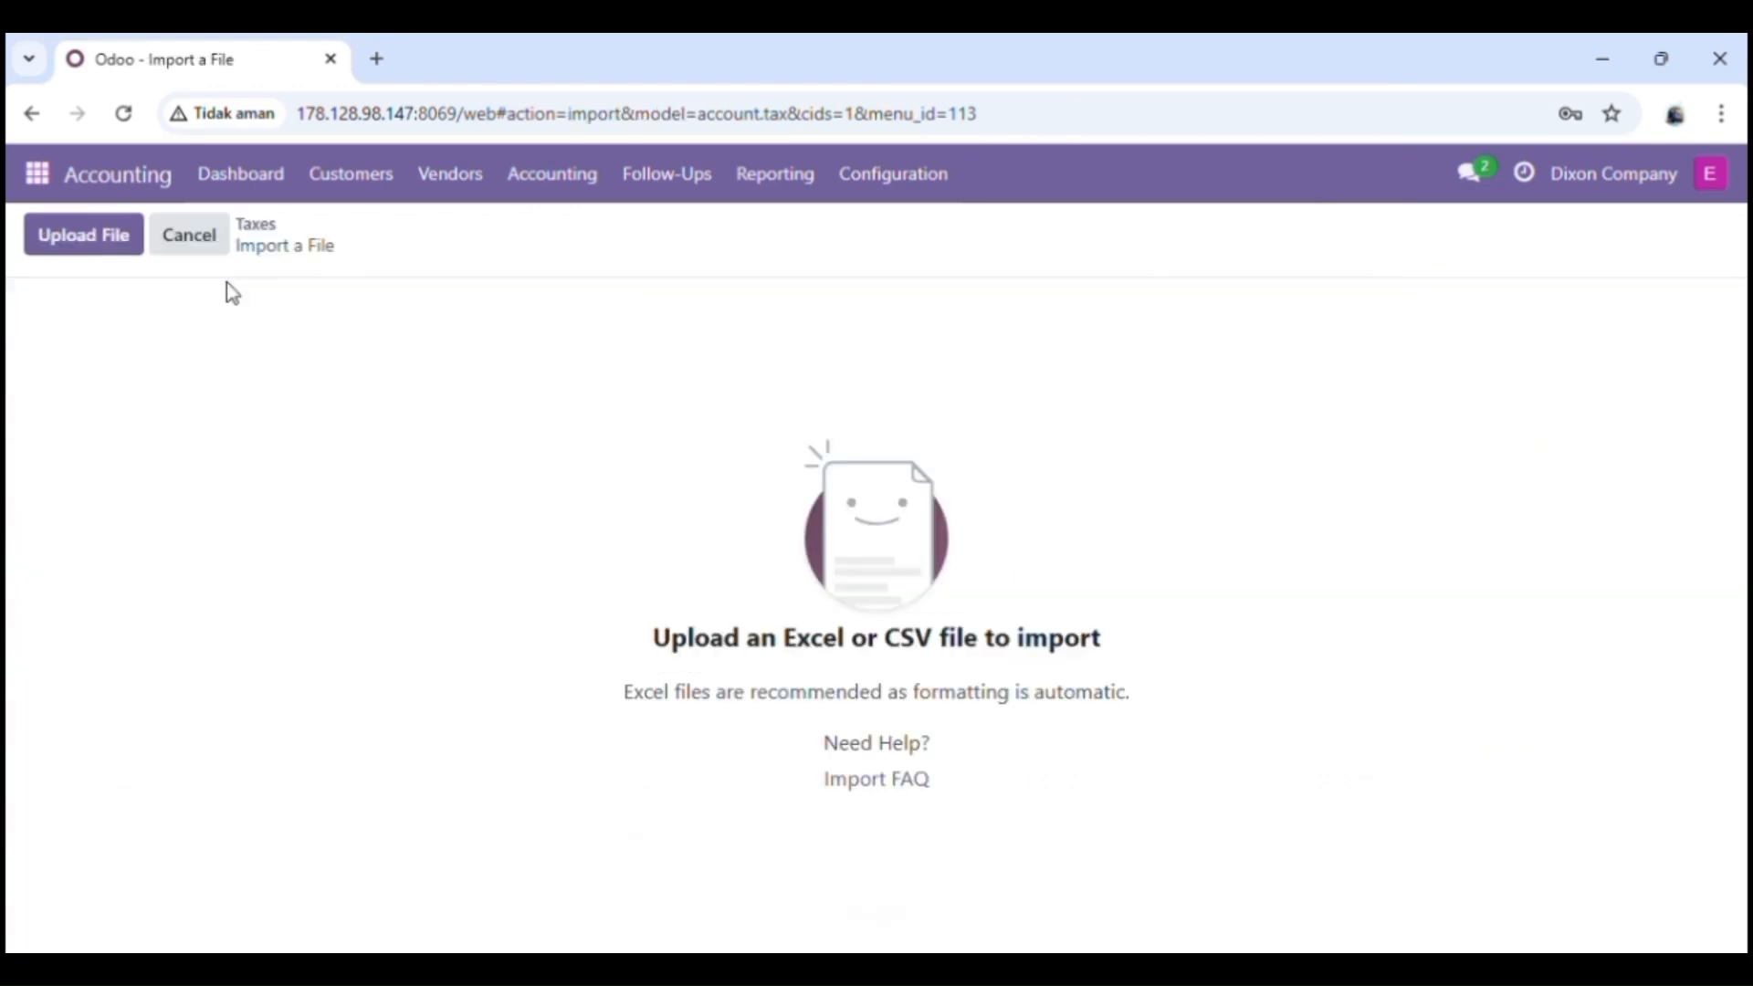
pyautogui.click(102, 246)
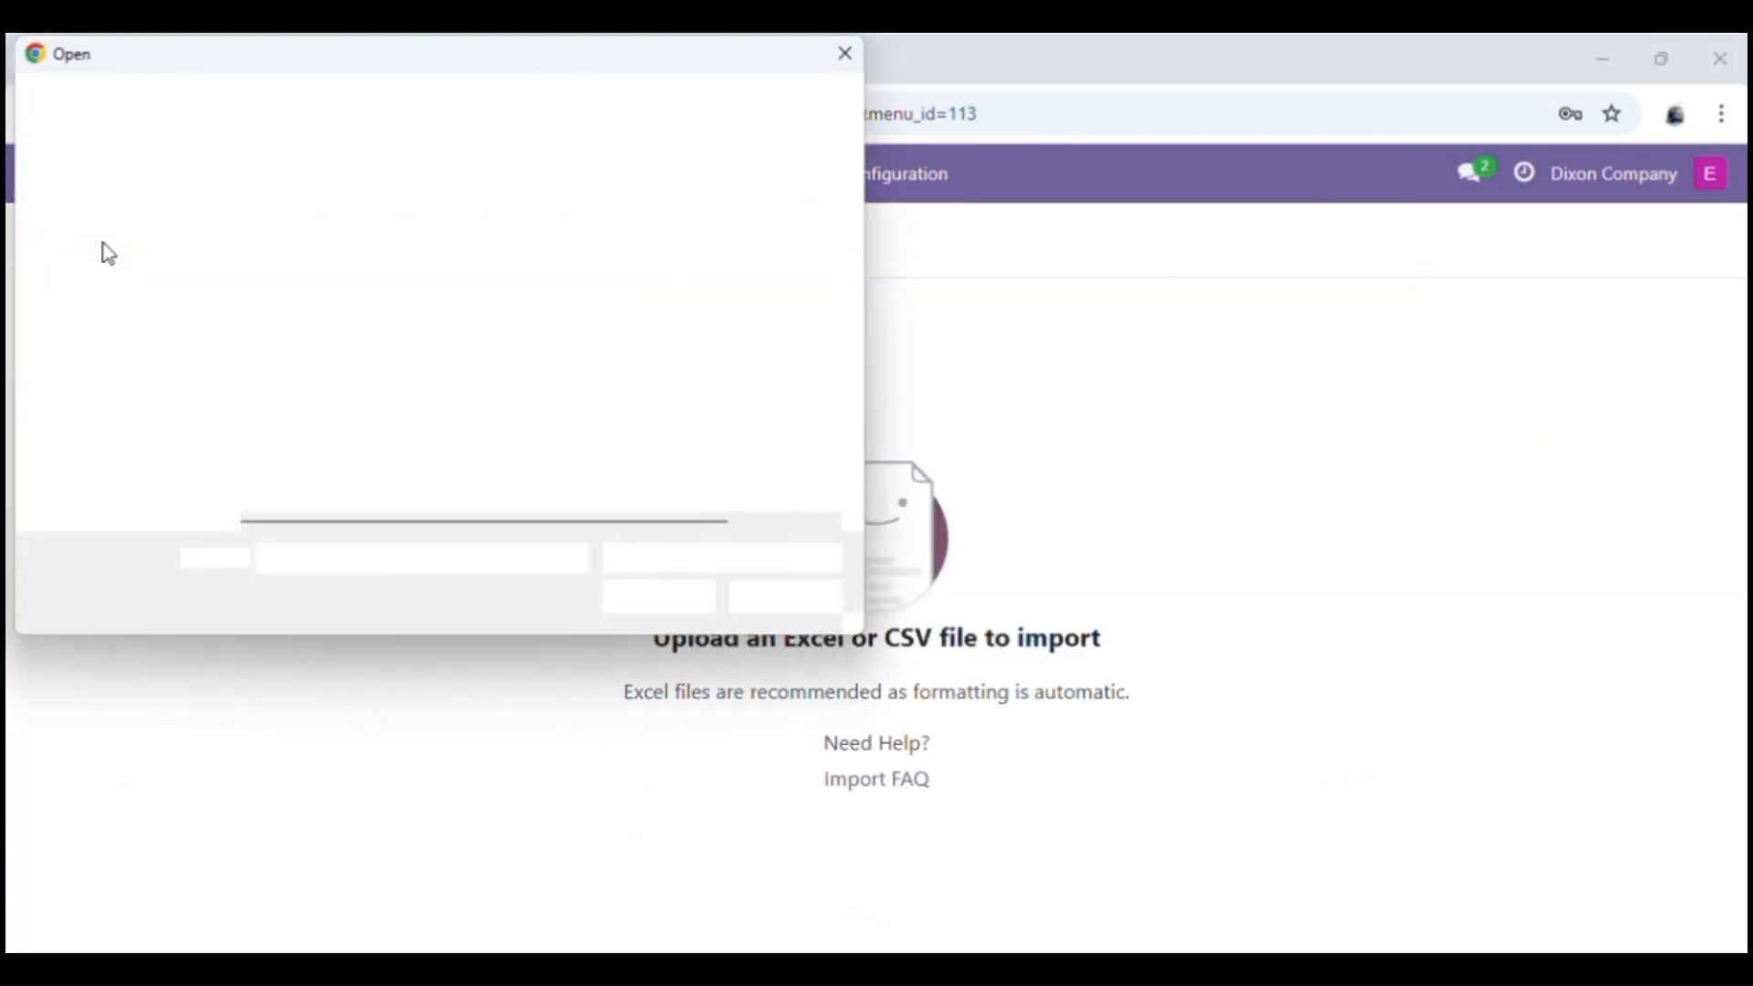
pyautogui.click(340, 274)
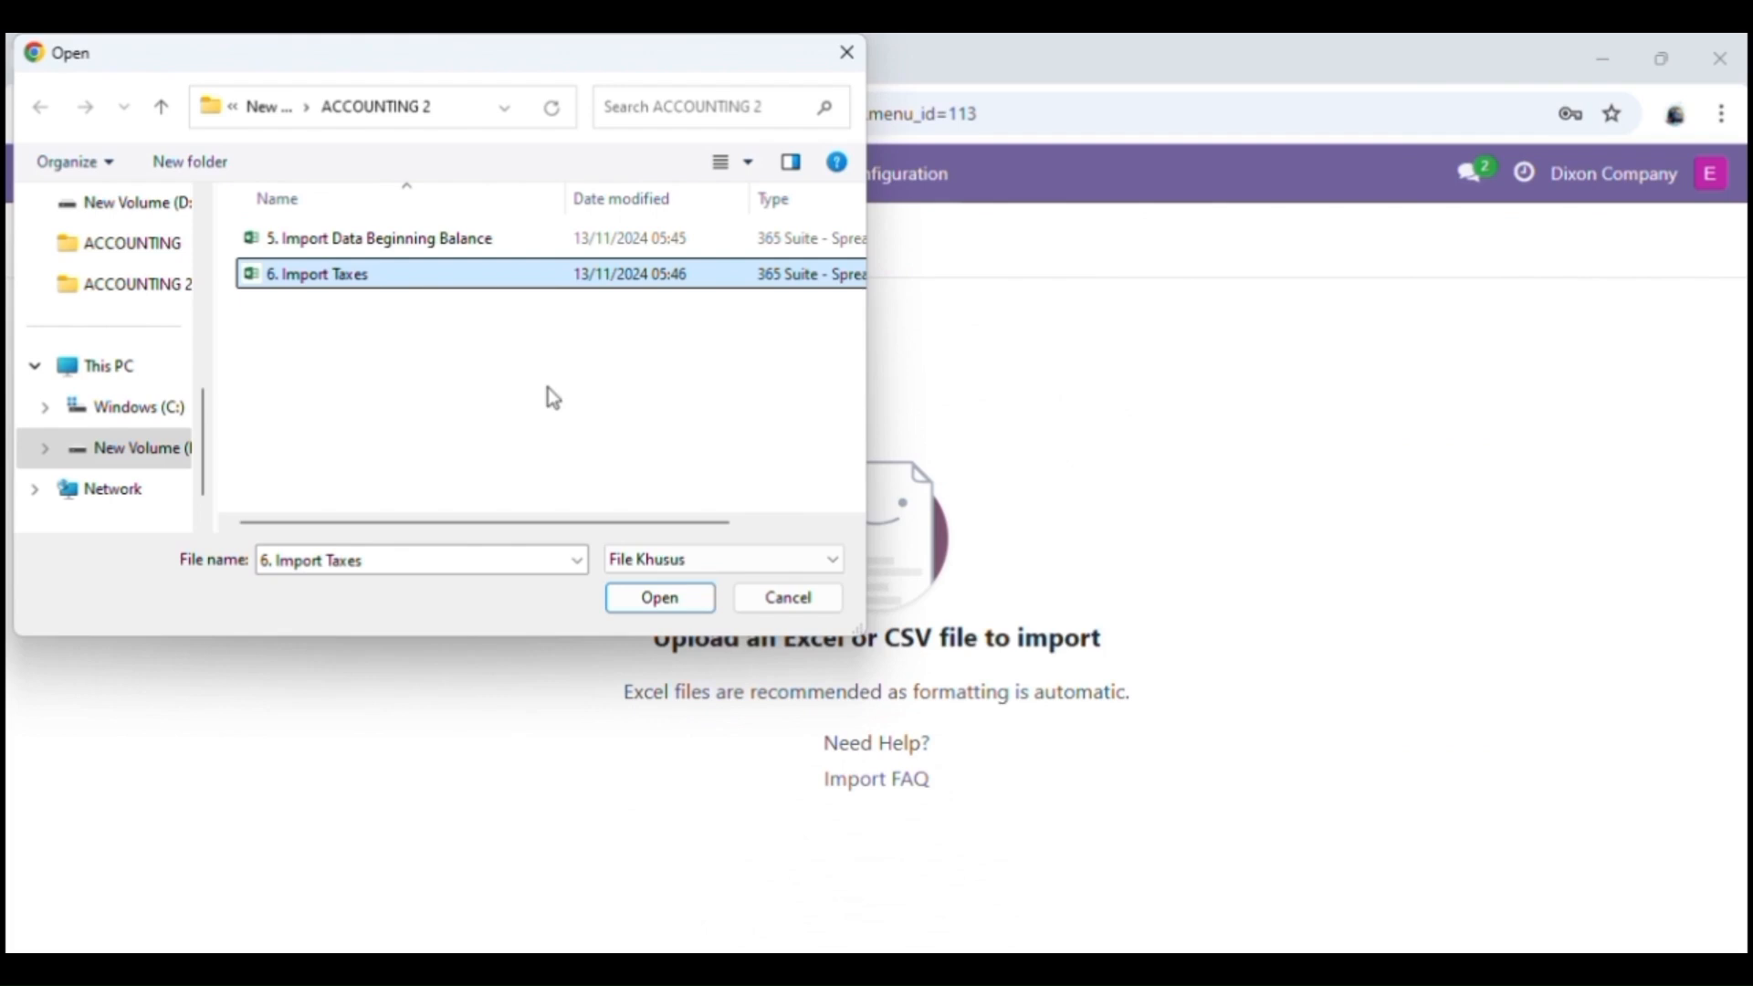
pyautogui.click(685, 599)
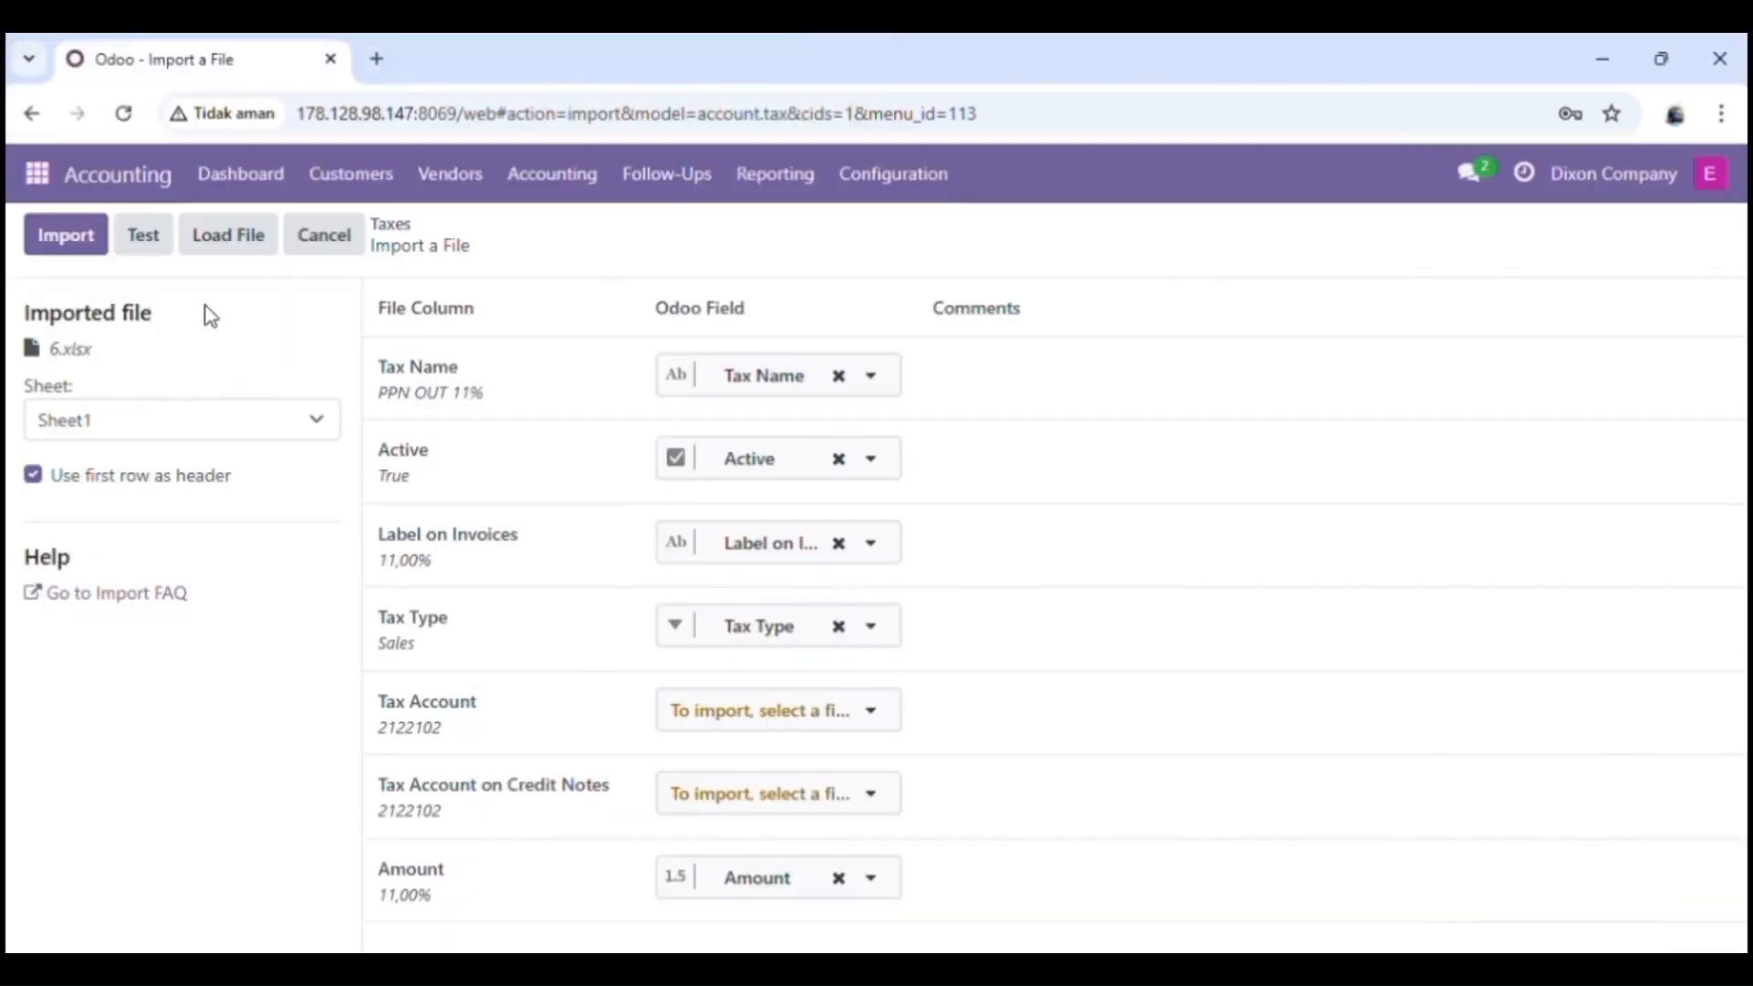
pyautogui.click(158, 247)
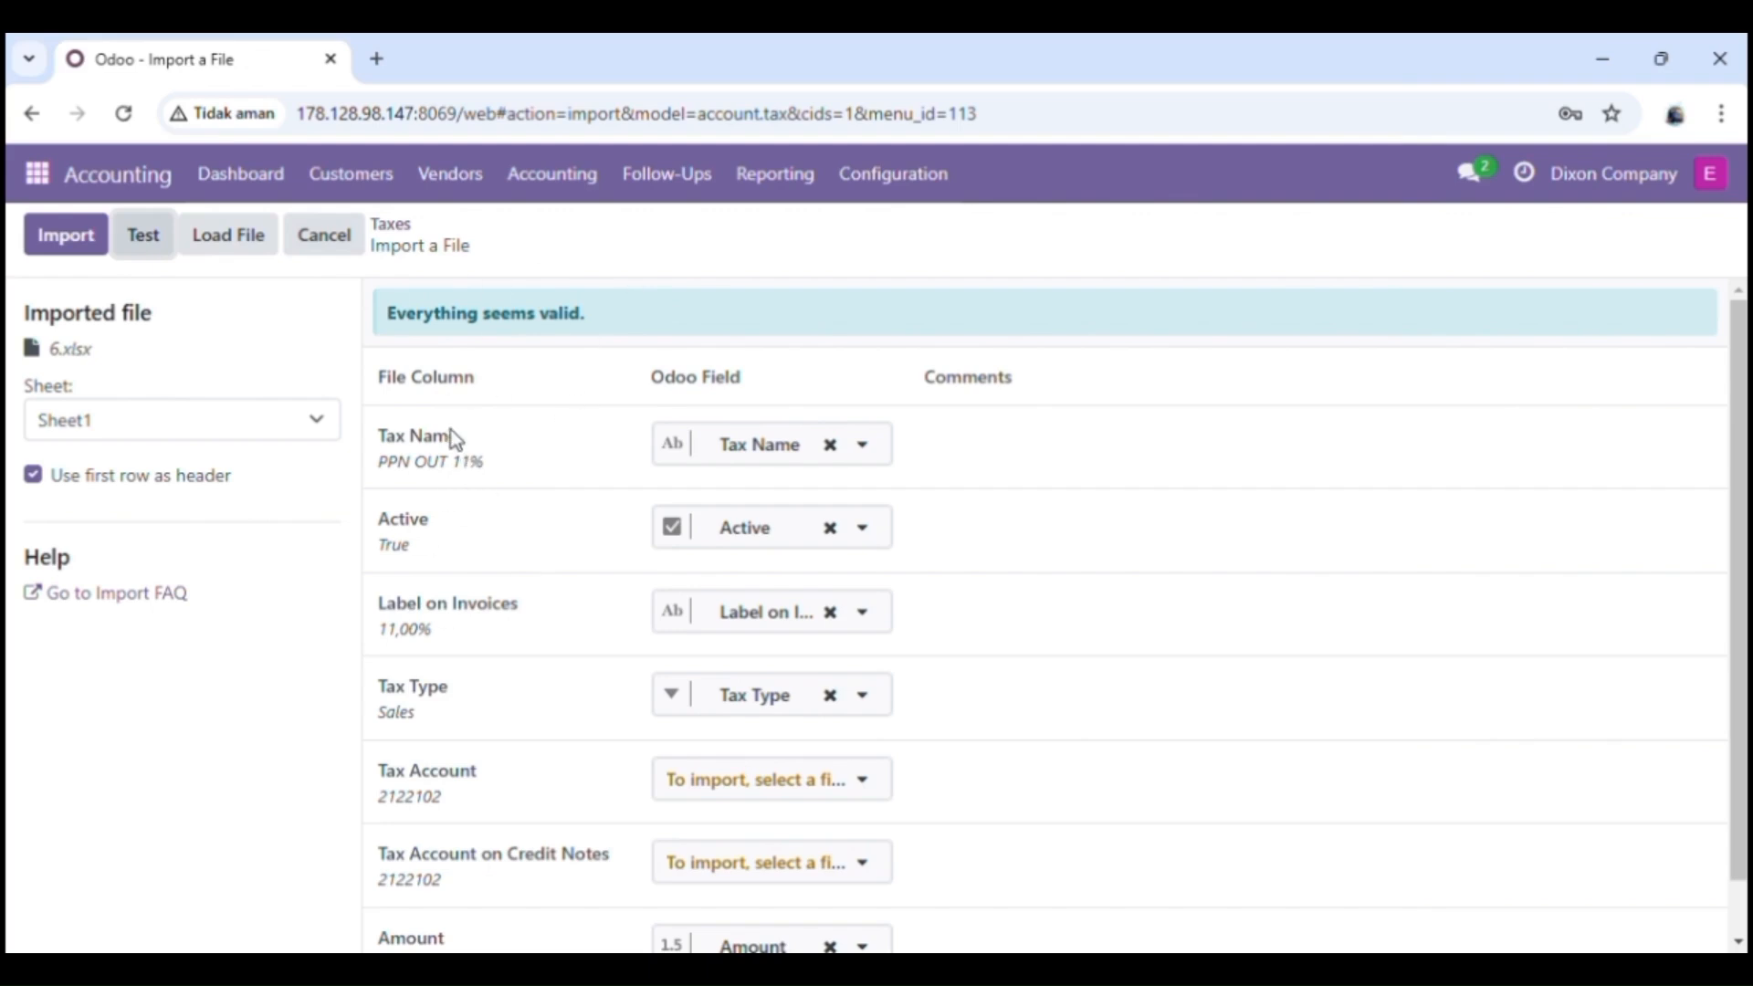
pyautogui.click(66, 239)
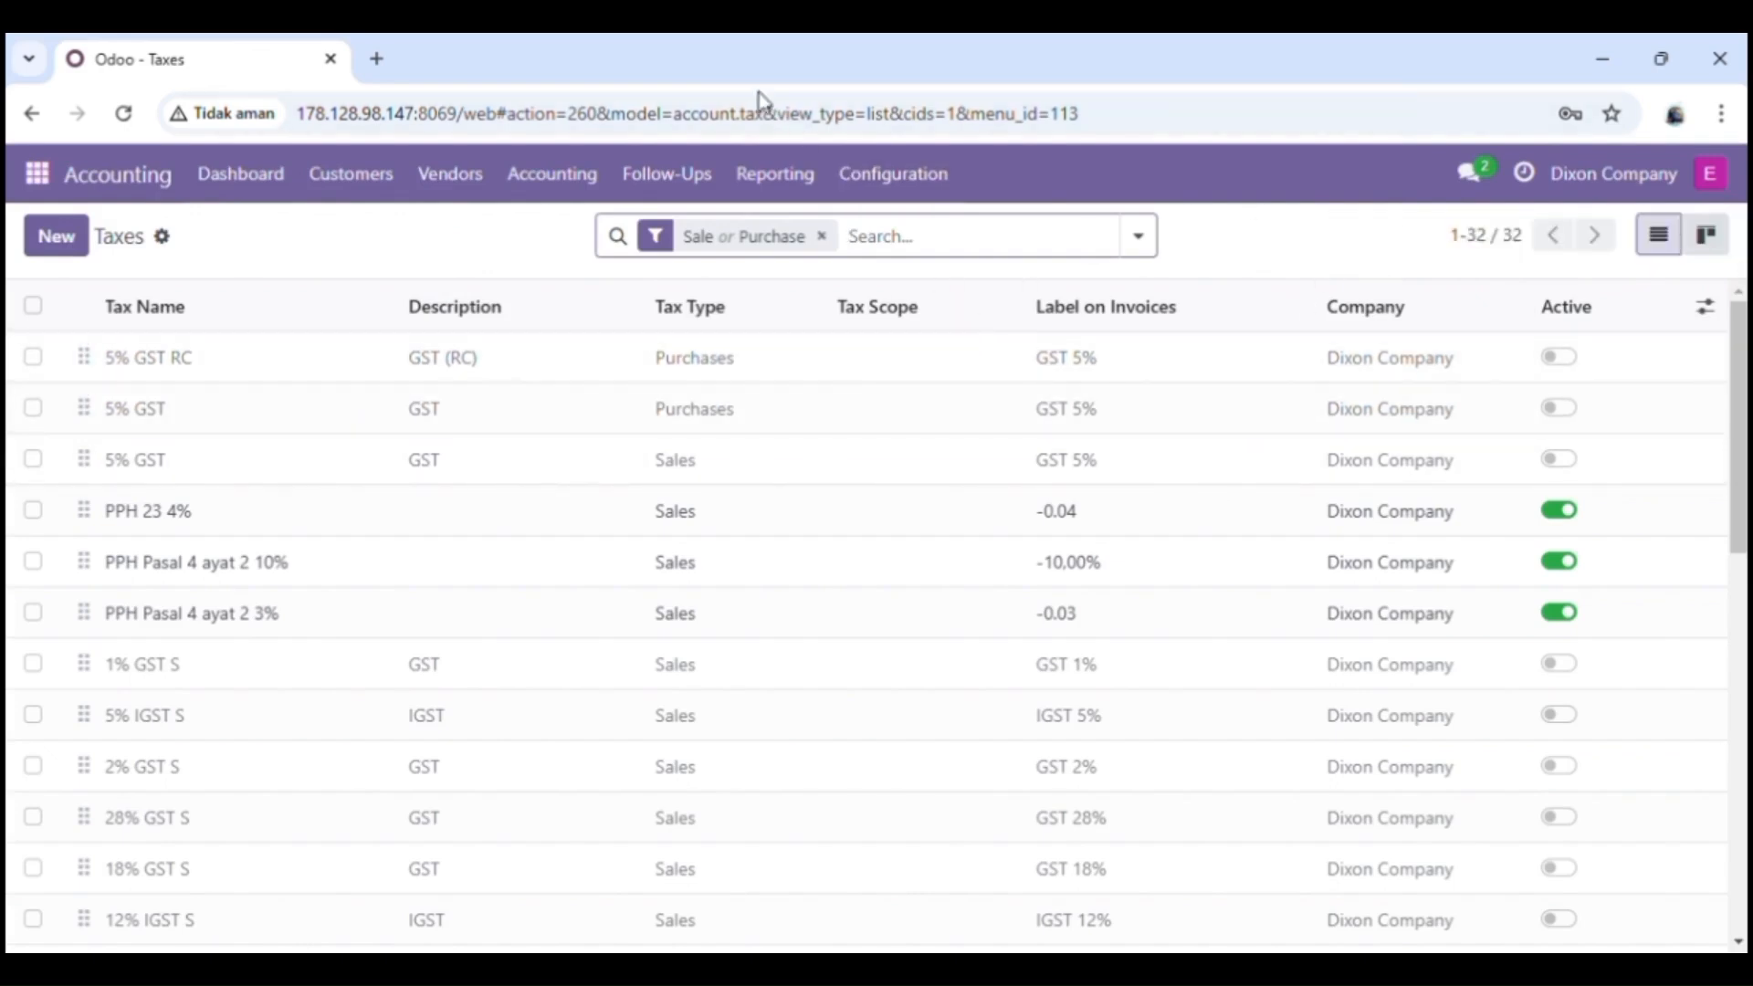
# Step: Look through the Taxes list for the imported taxes and return to the Accounting Dashboard
pyautogui.scroll(-10, 1275, 727)
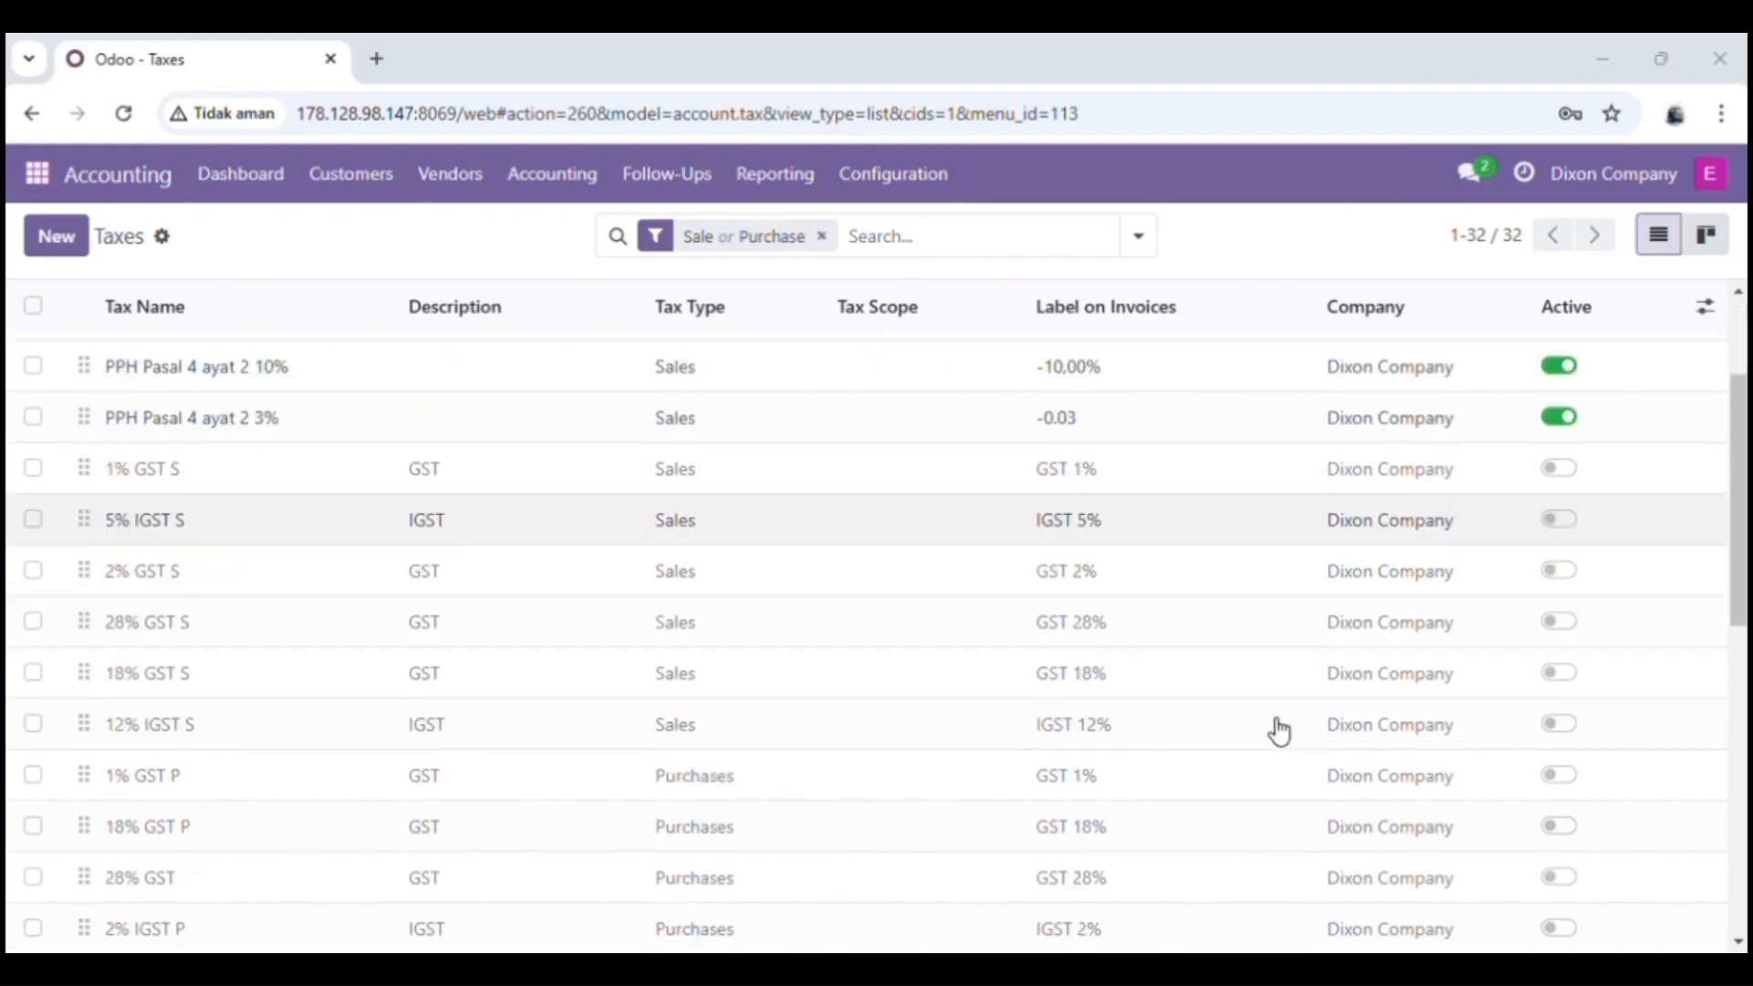
pyautogui.scroll(-2, 1278, 731)
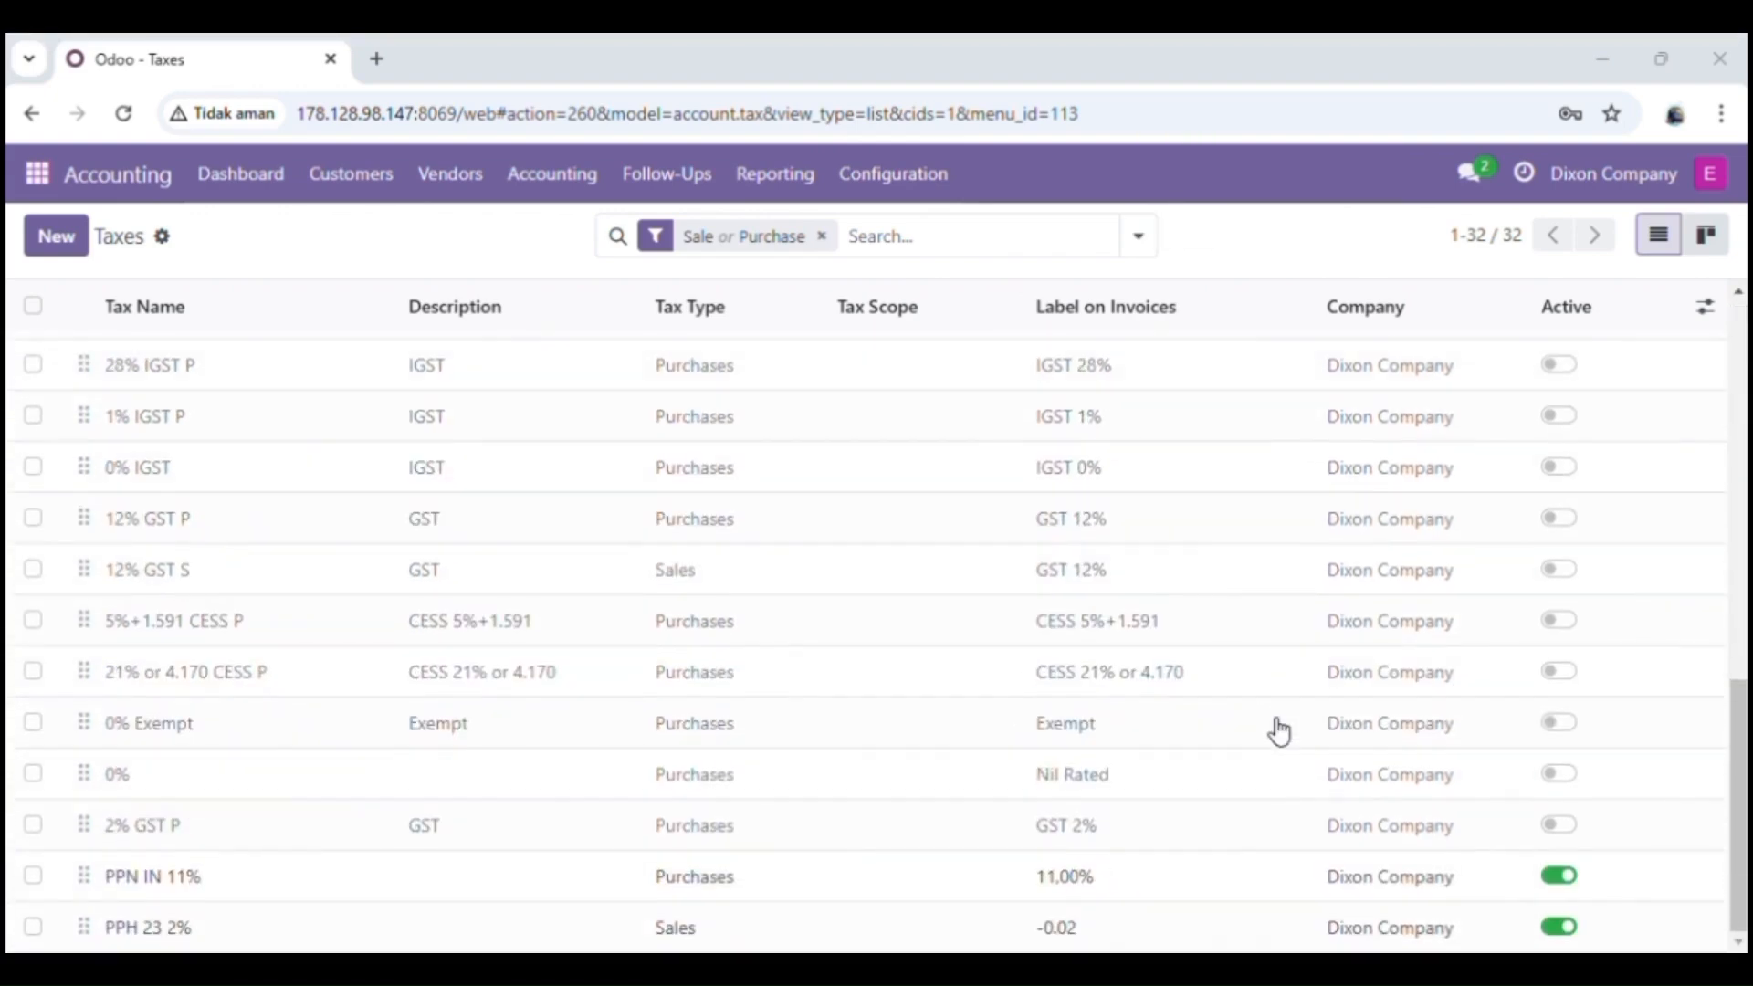
pyautogui.scroll(12, 1001, 484)
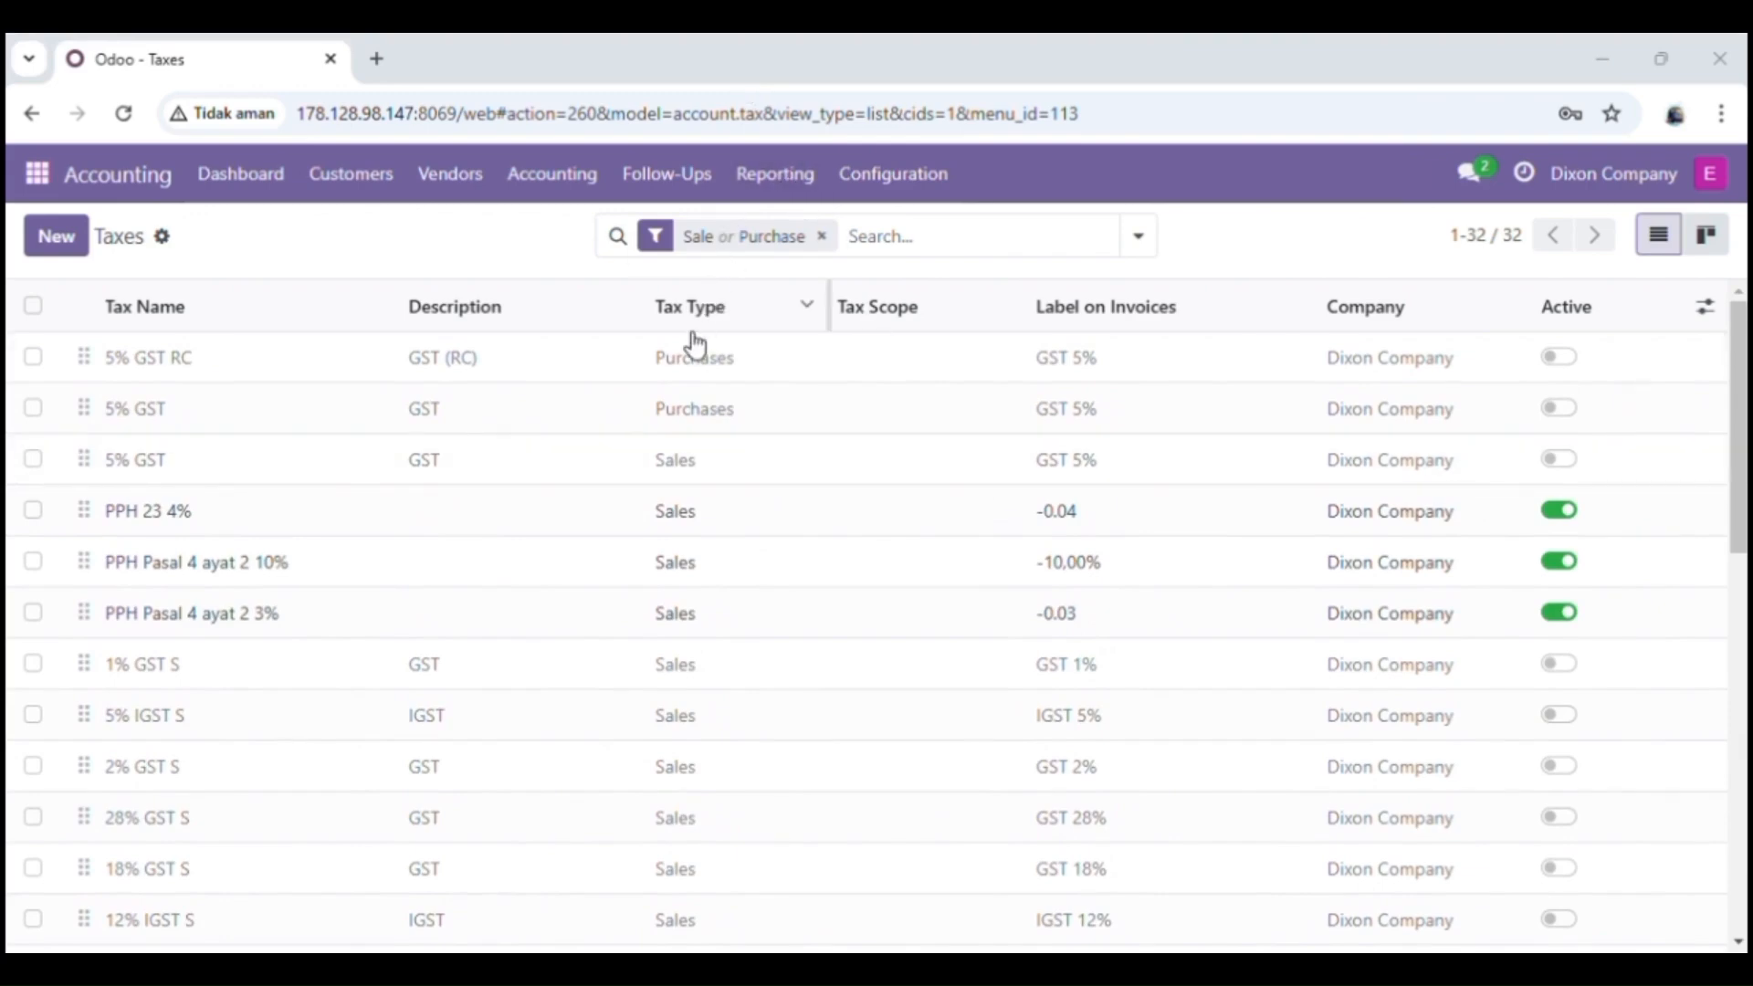
pyautogui.click(282, 183)
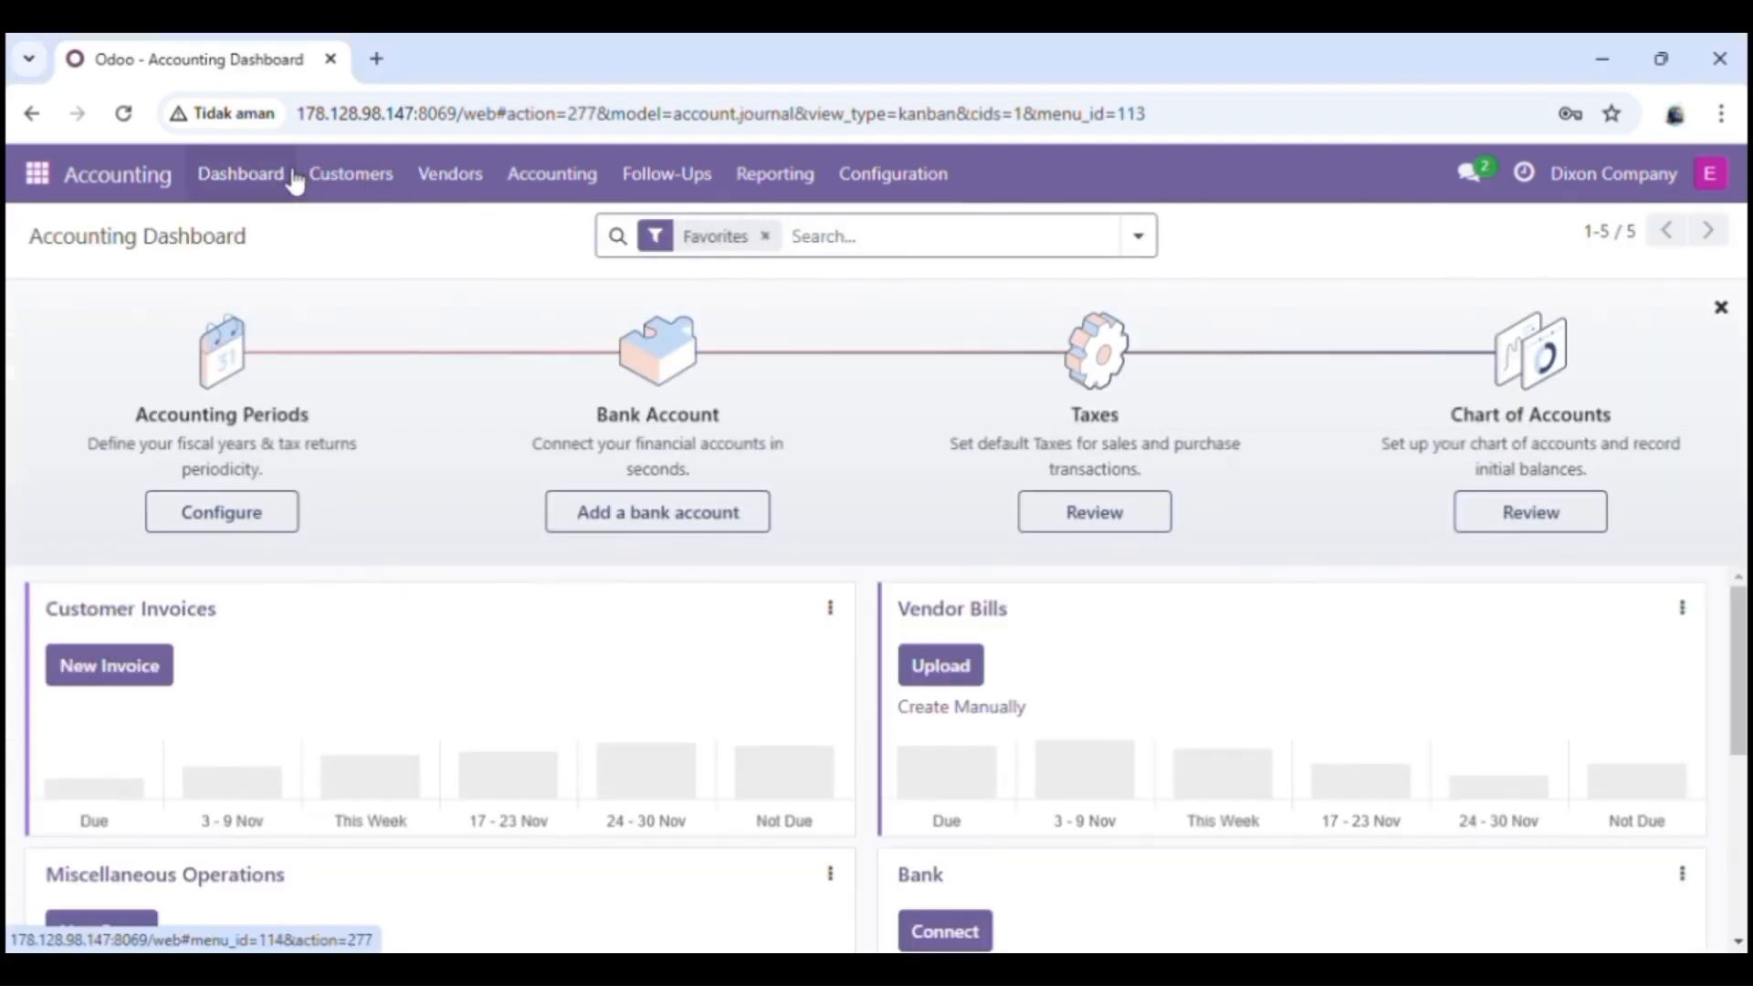
# Step: Print the Balance Sheet report for all posted entries, keep the blocked Financial Report PDF download and open it
pyautogui.click(796, 187)
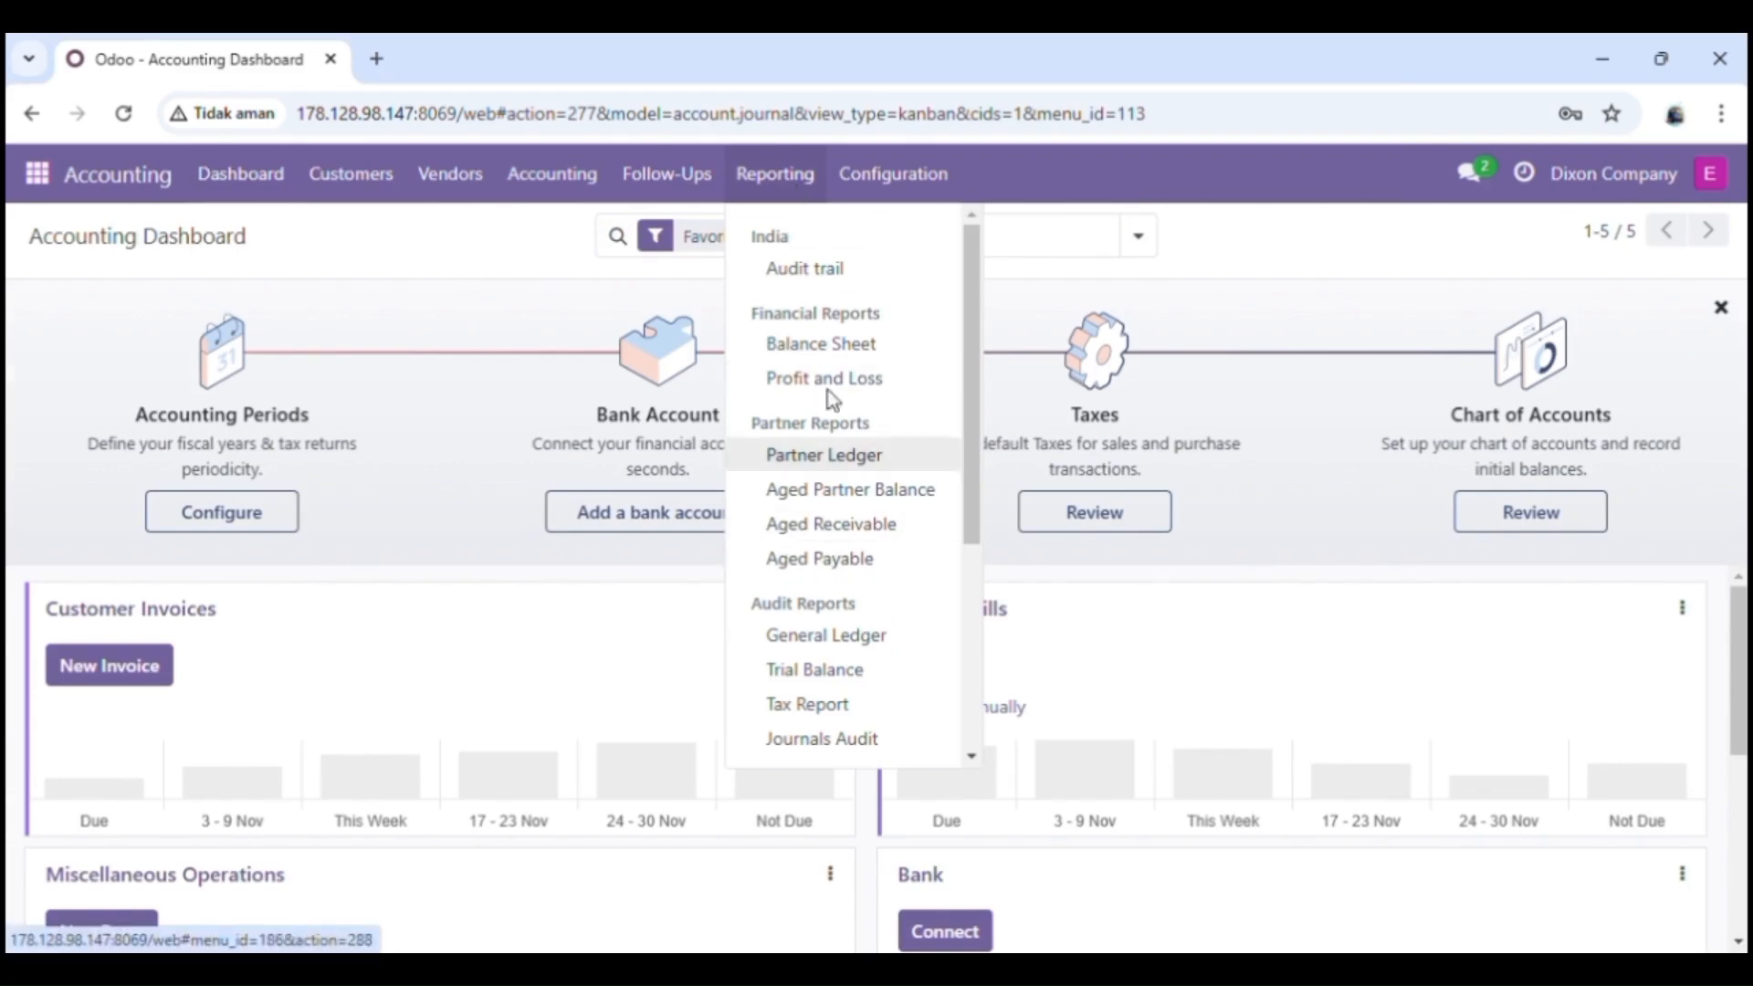
pyautogui.click(821, 347)
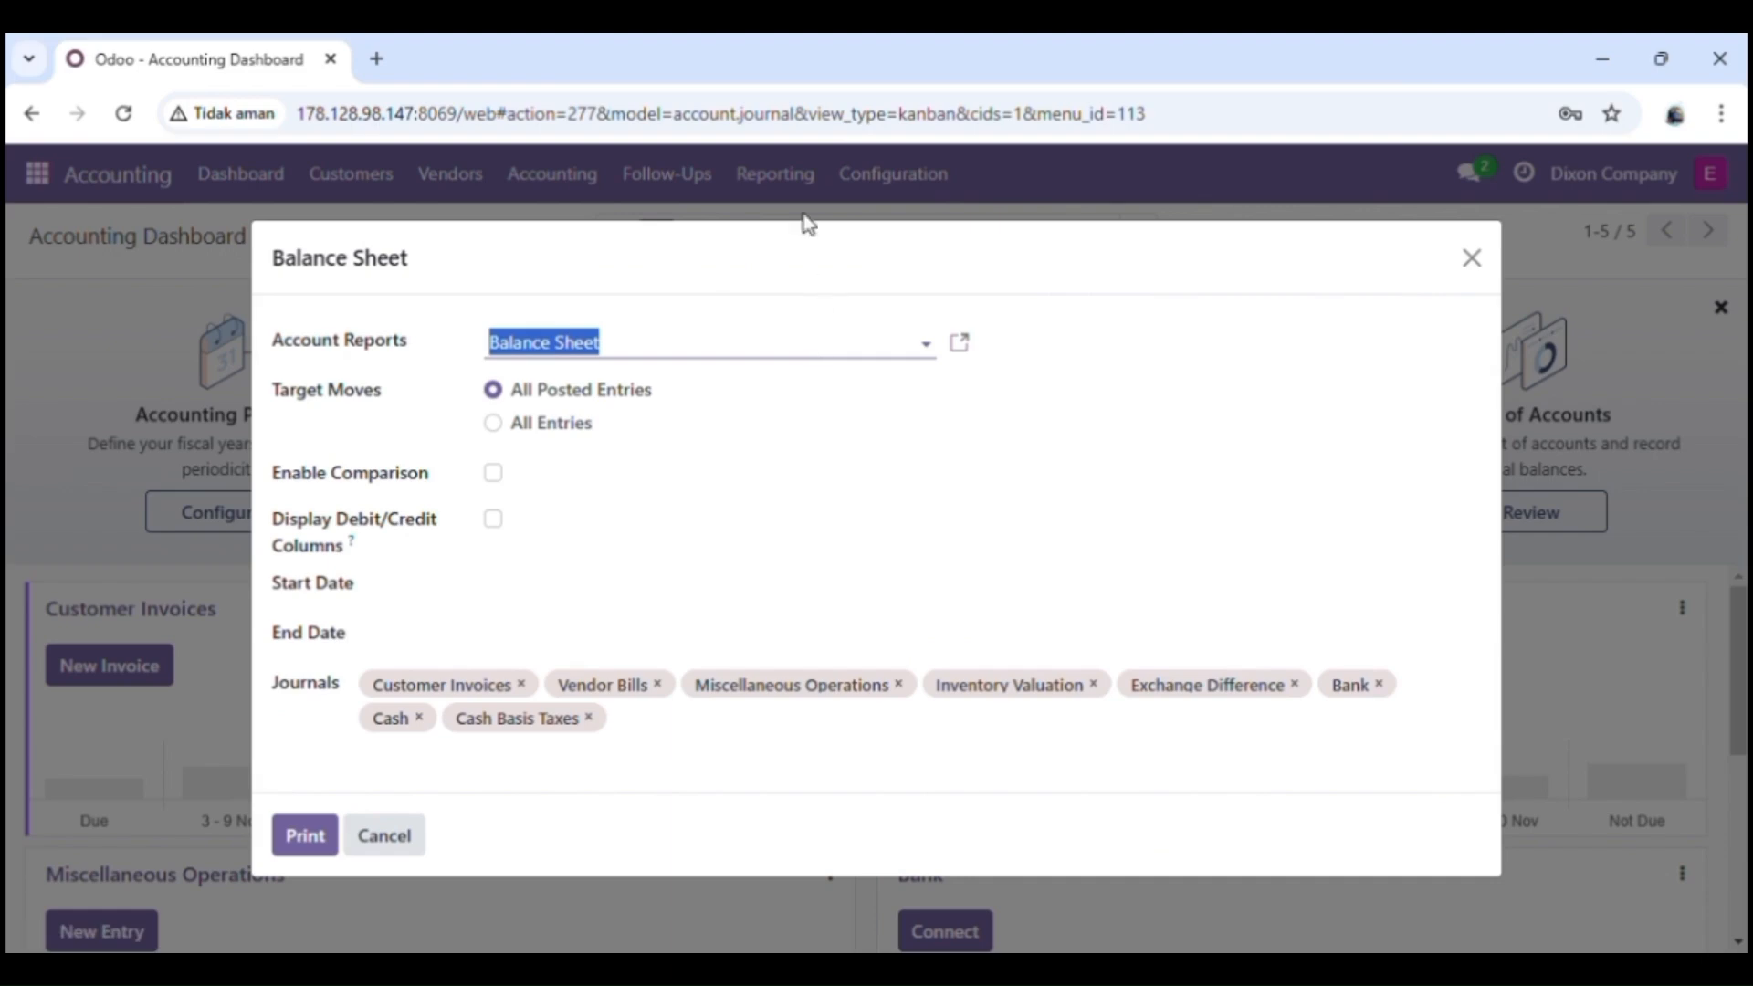
pyautogui.click(302, 833)
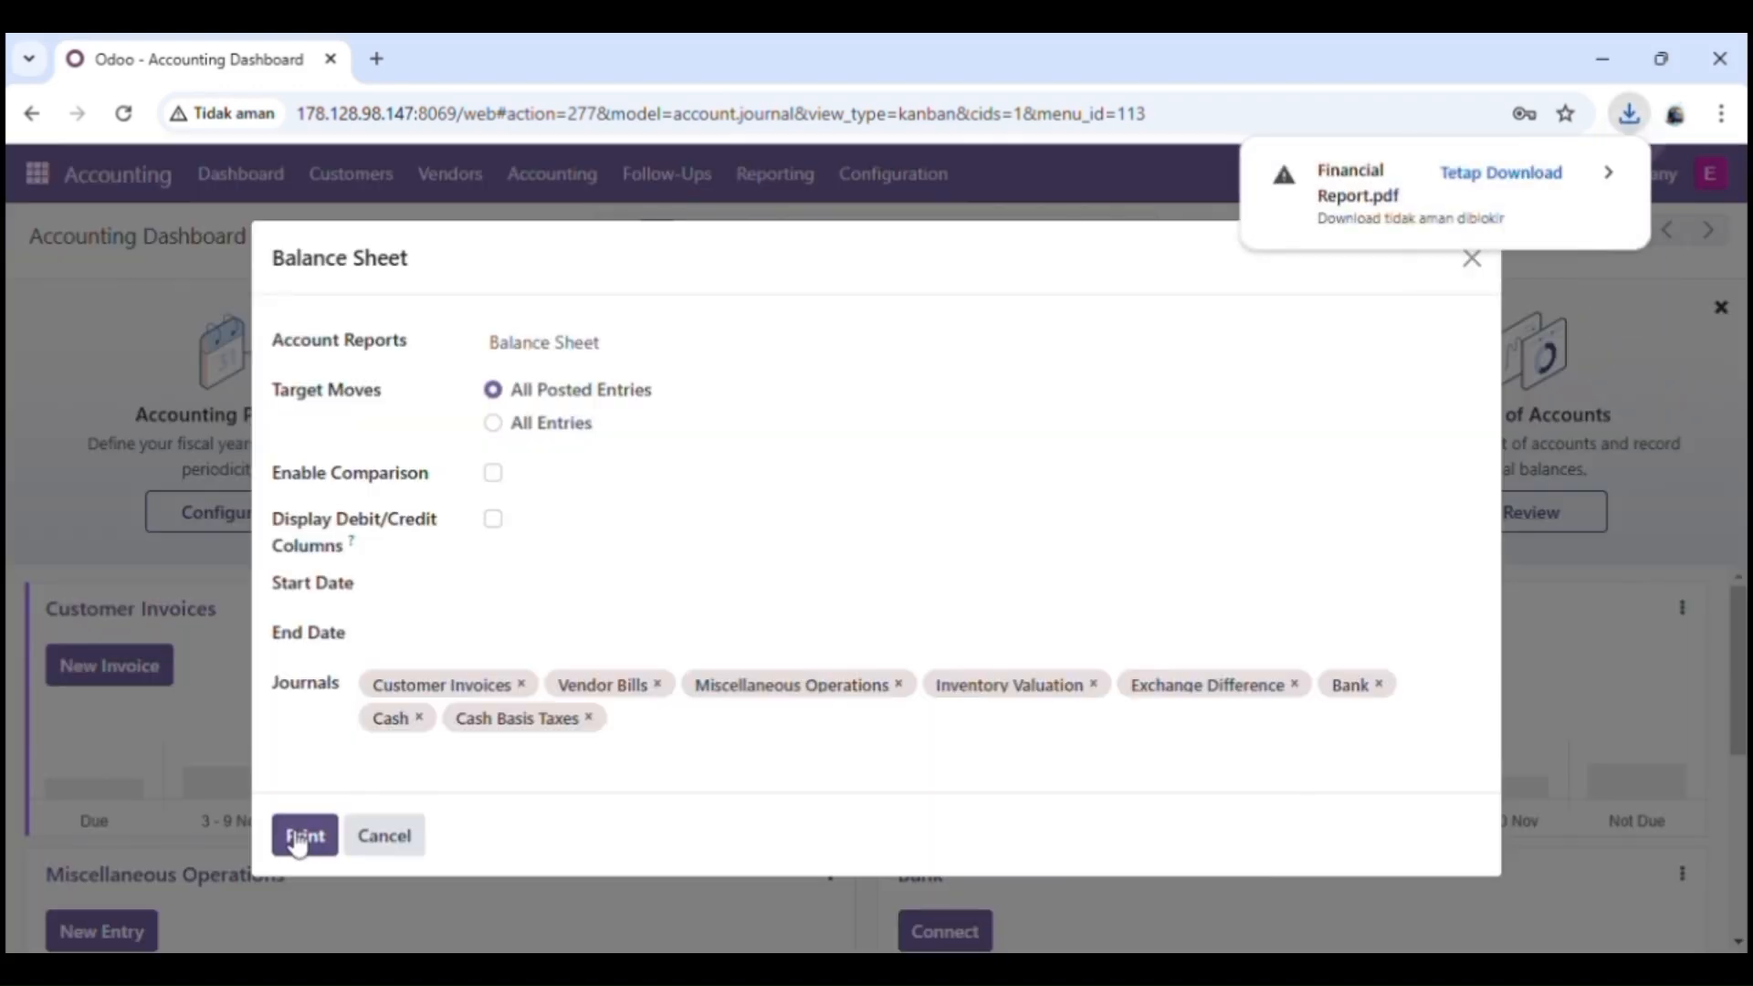
pyautogui.click(1502, 181)
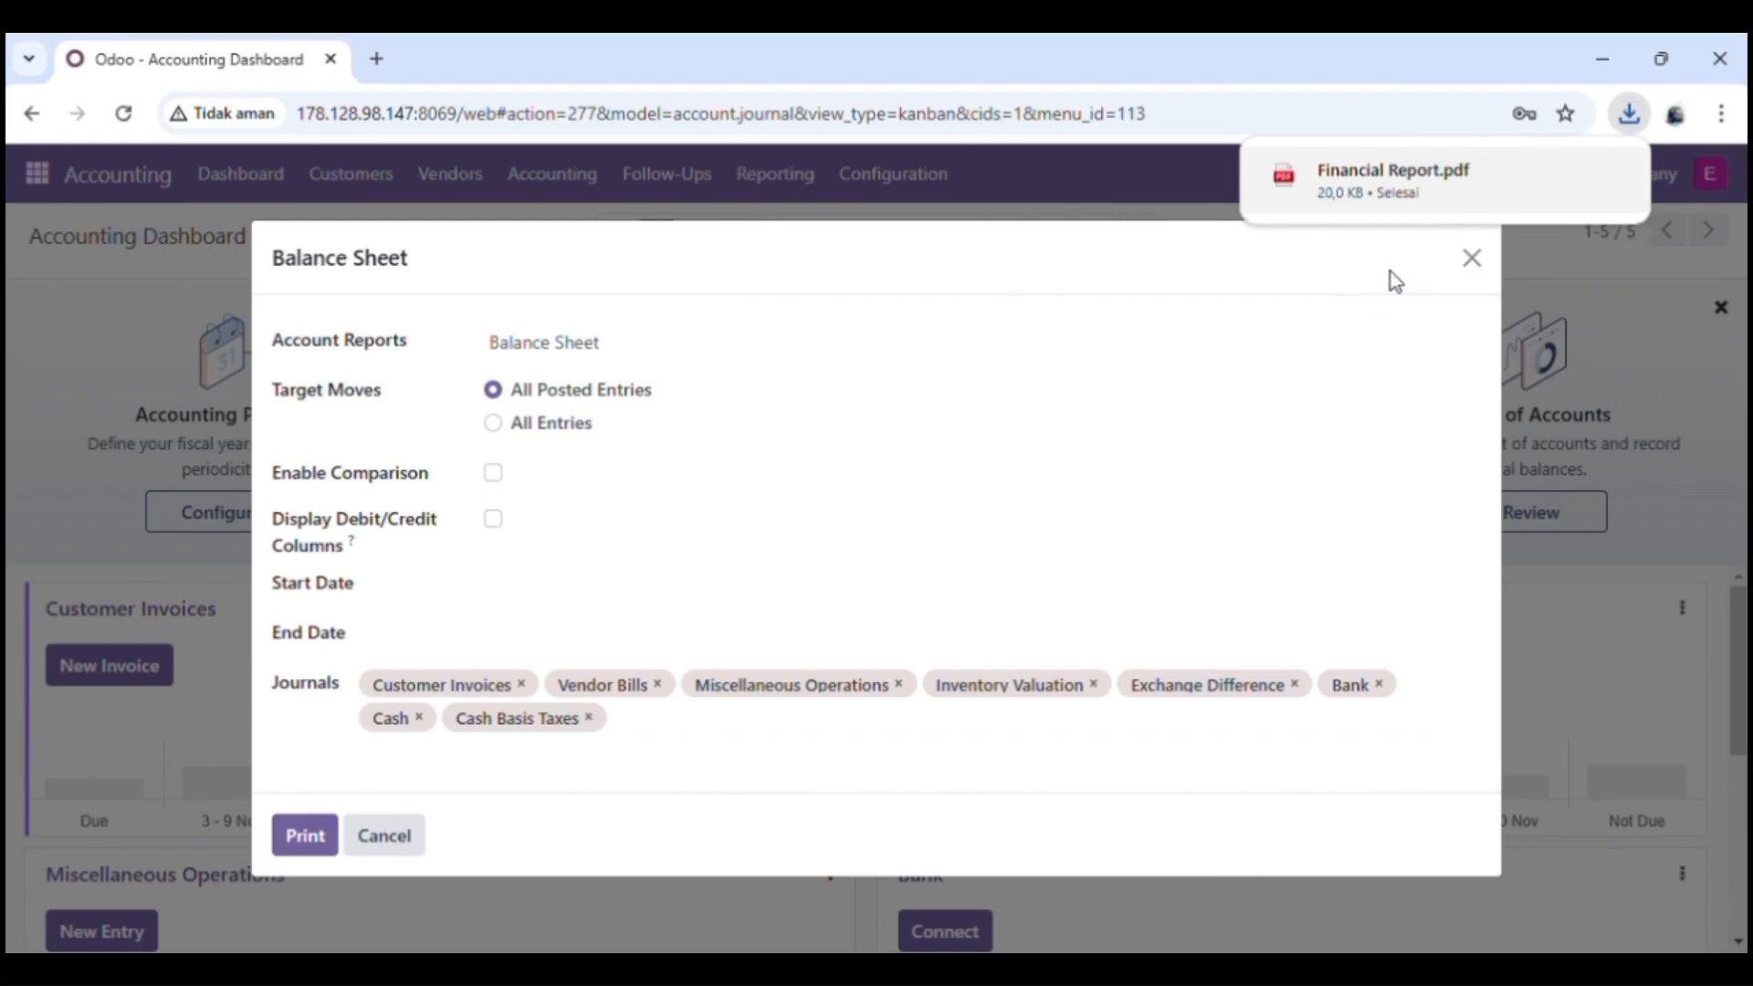
pyautogui.click(1447, 195)
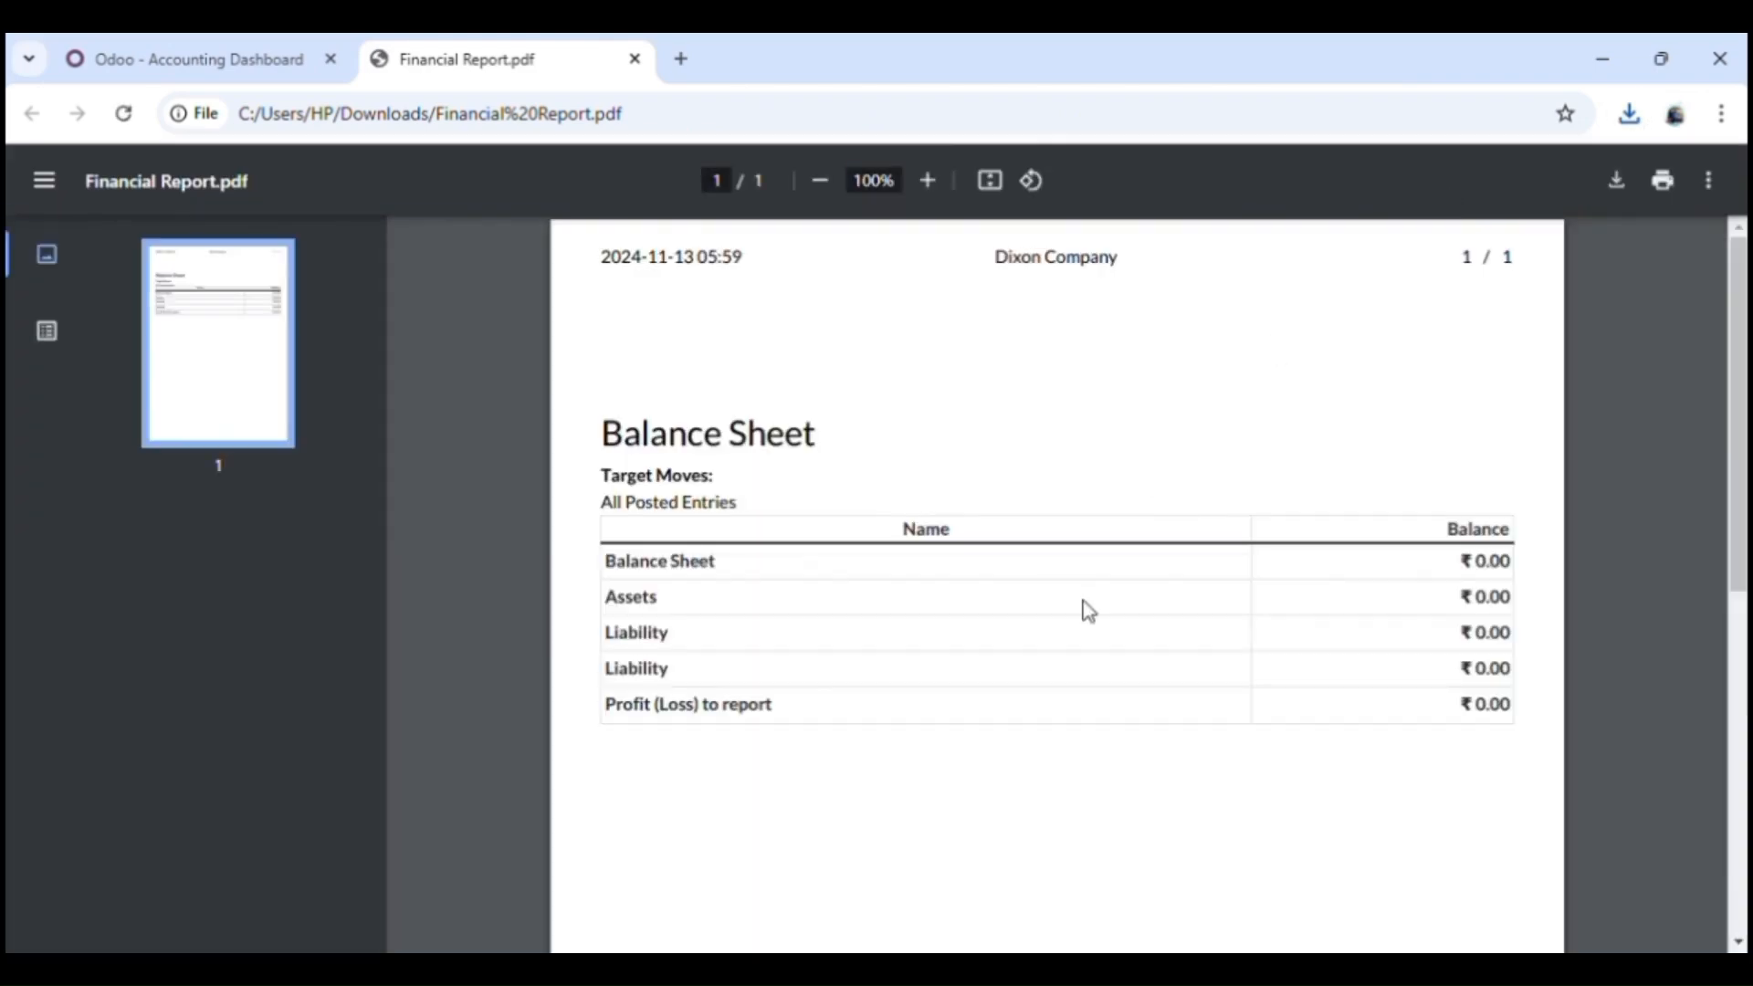
# Step: Examine the balances in the Balance Sheet PDF and return to the Accounting Dashboard
pyautogui.scroll(-3, 1086, 611)
pyautogui.scroll(-3, 1086, 610)
pyautogui.scroll(5, 1086, 610)
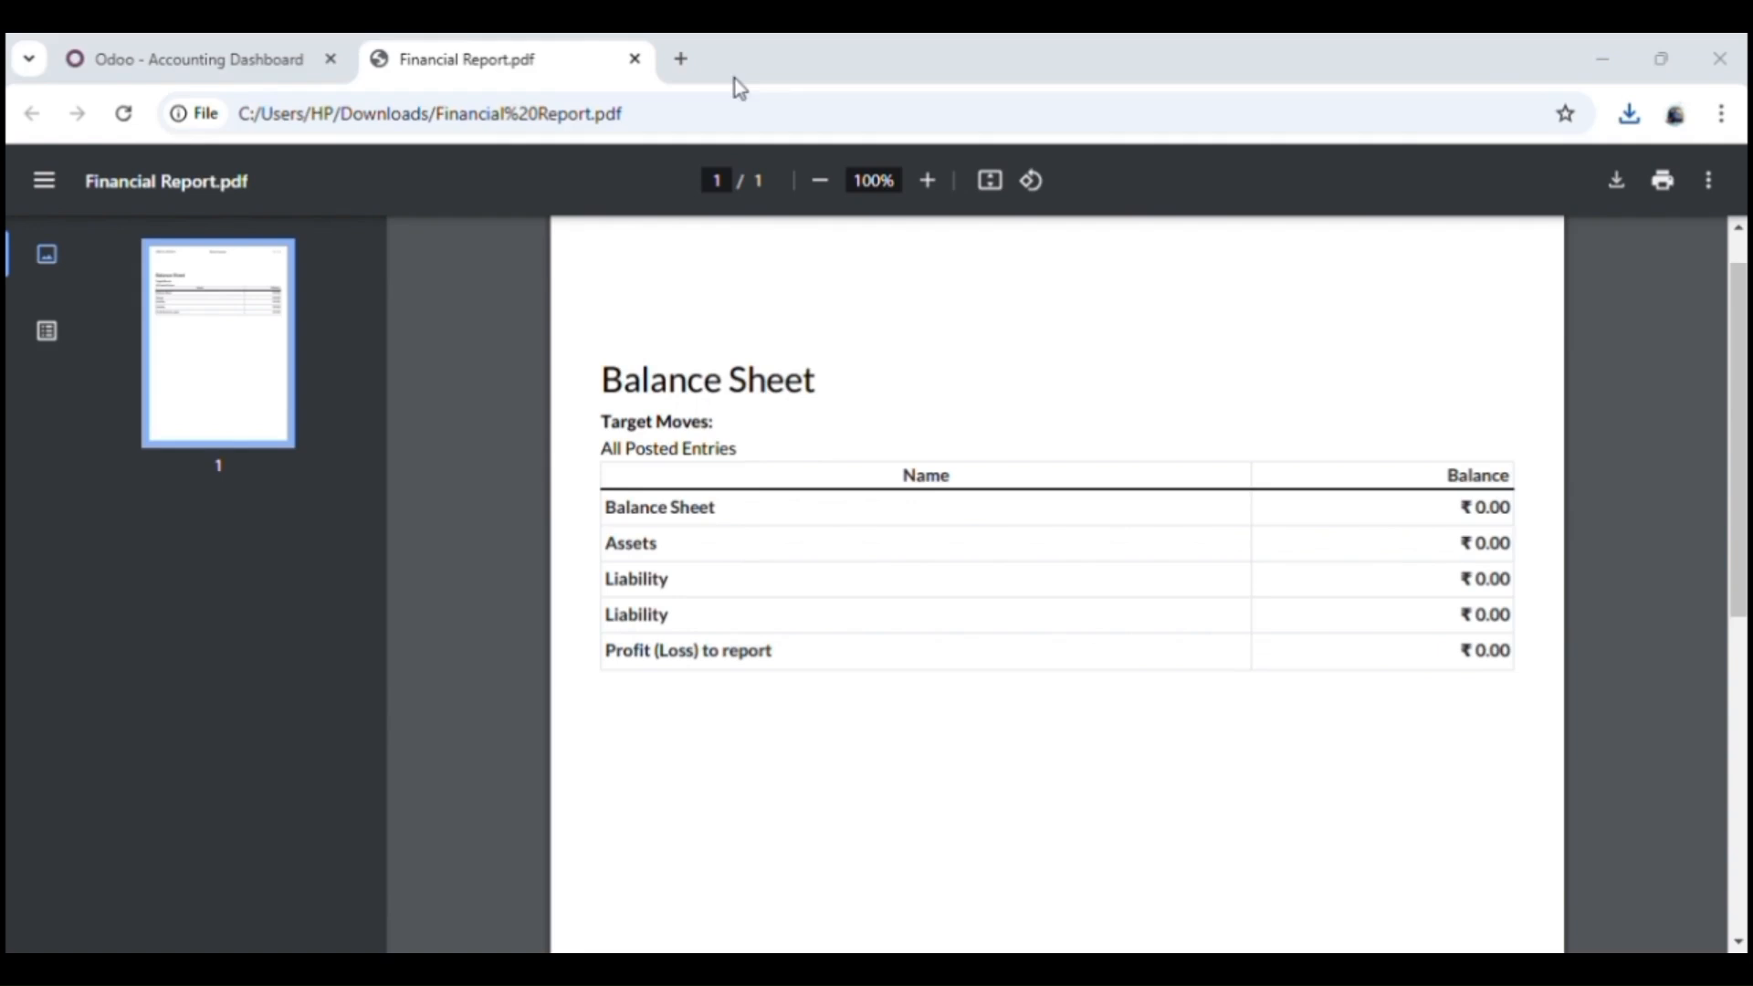
pyautogui.click(234, 58)
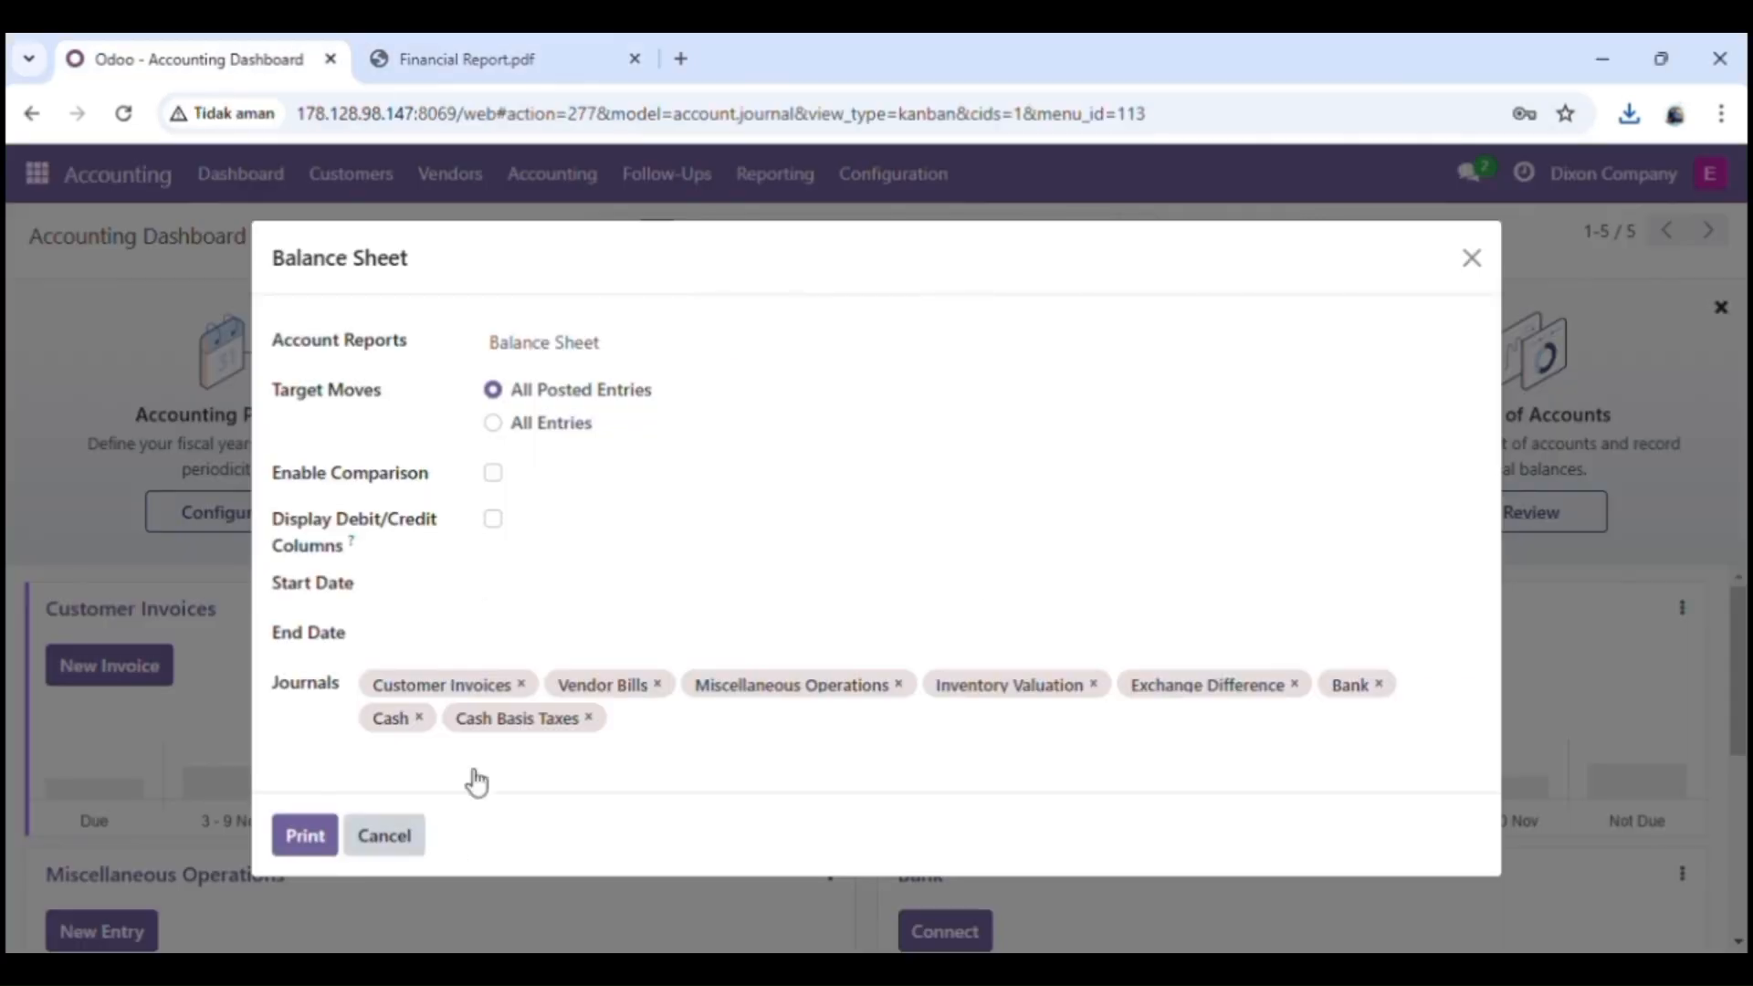
pyautogui.click(1473, 258)
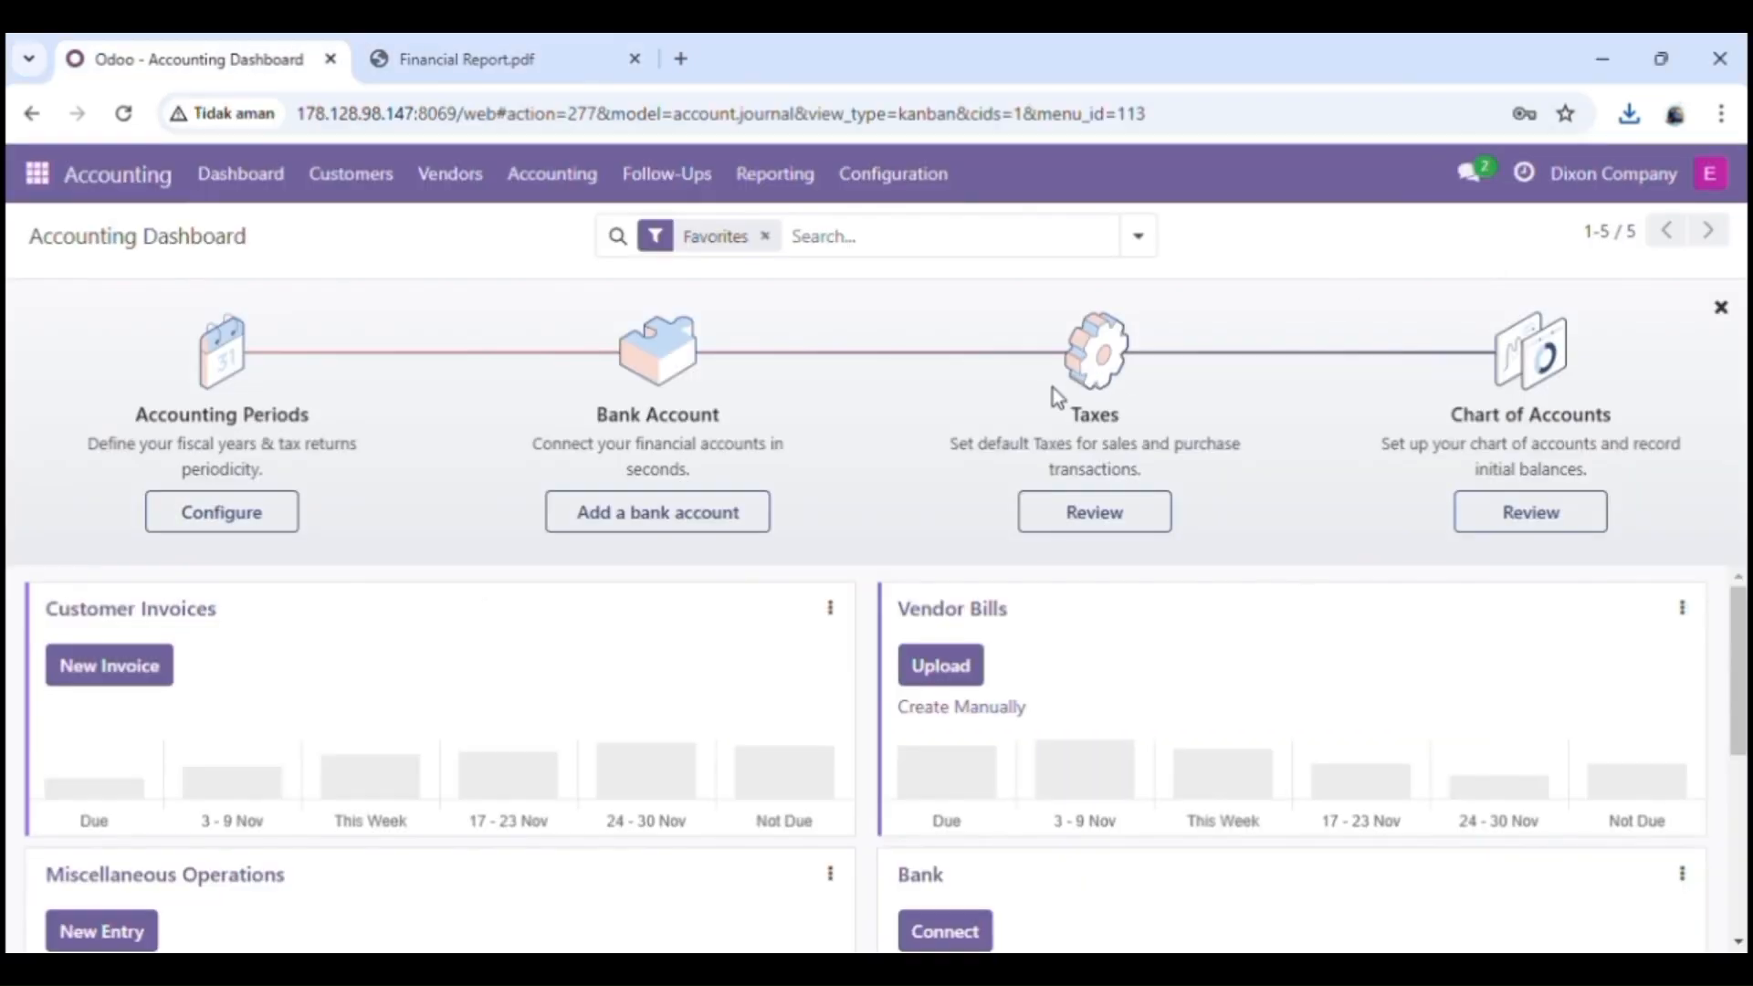
# Step: Print the General Ledger for all posted entries with movements, sorted by date, and open the downloaded PDF
pyautogui.click(784, 182)
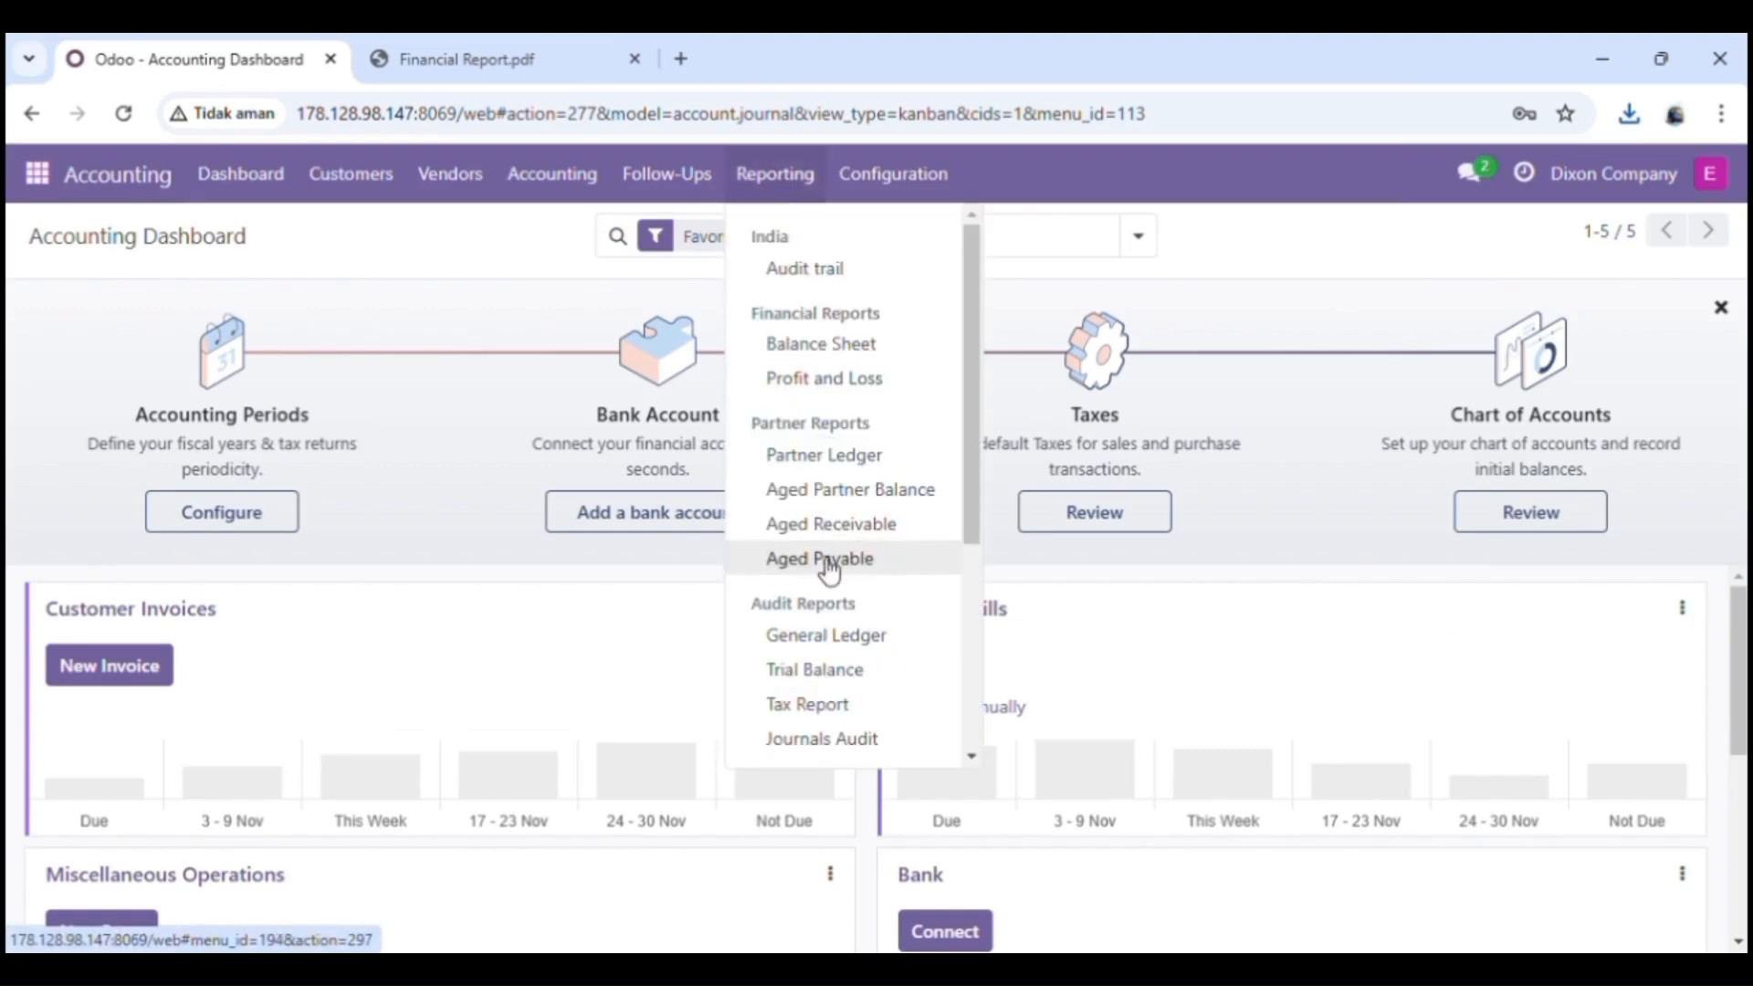
pyautogui.click(833, 638)
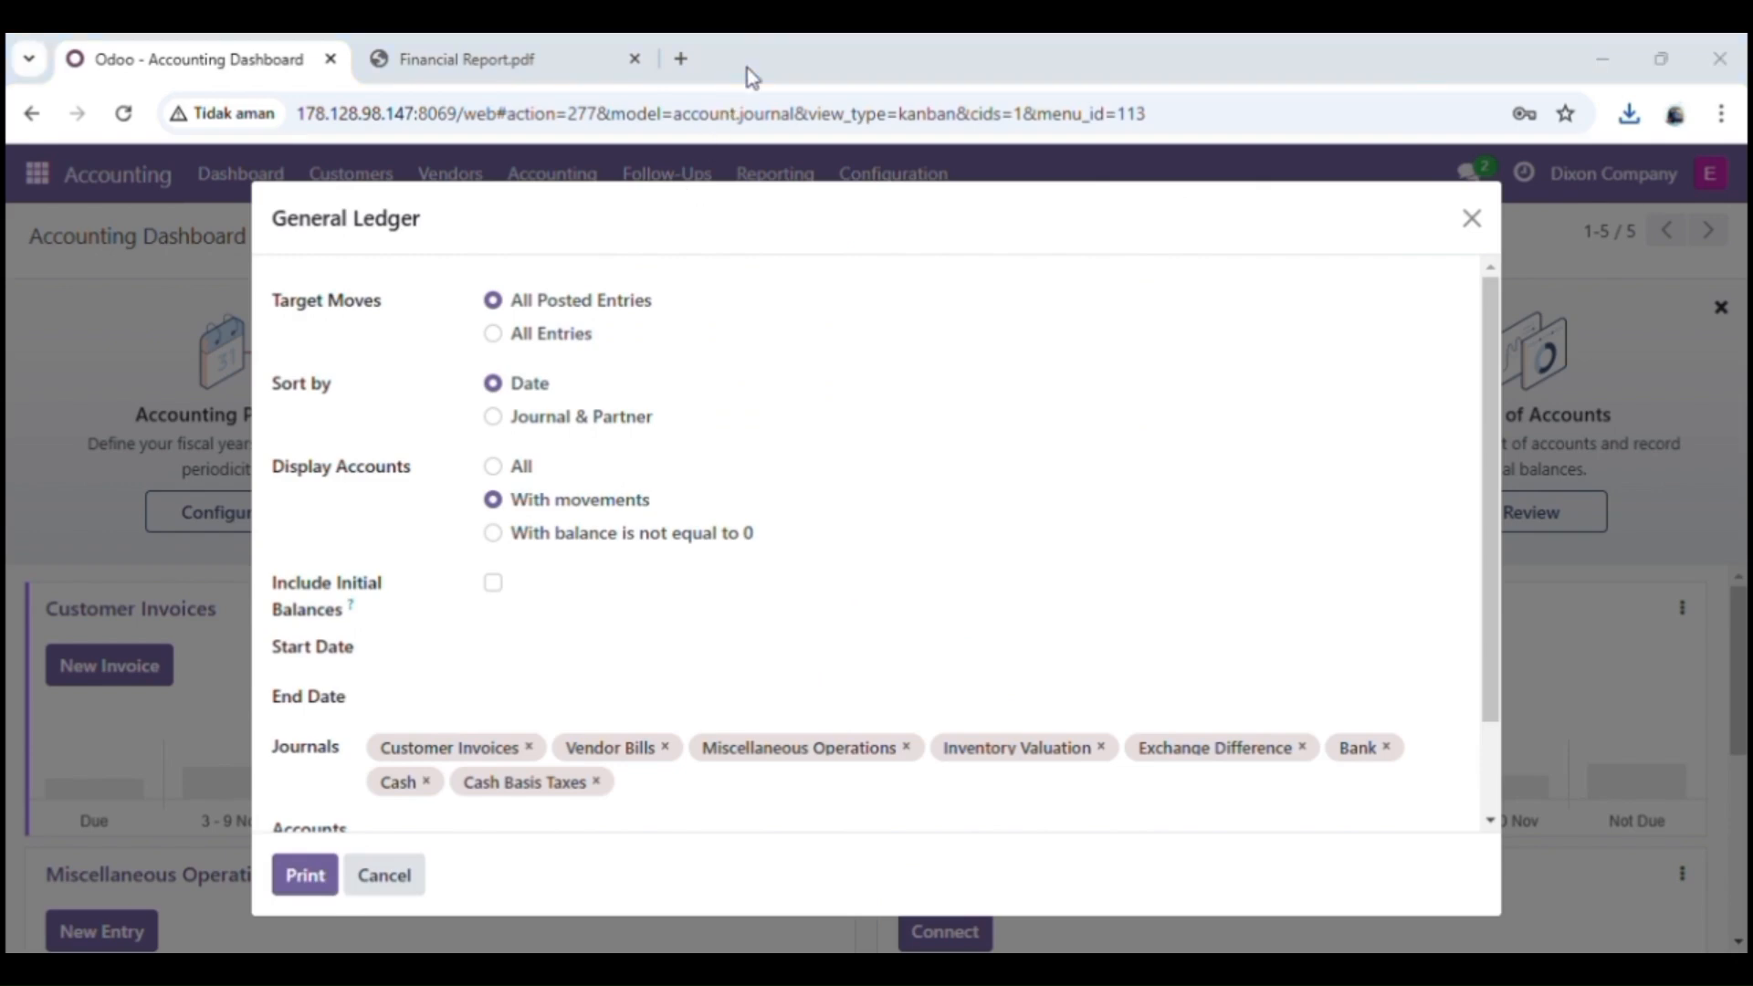
pyautogui.click(294, 878)
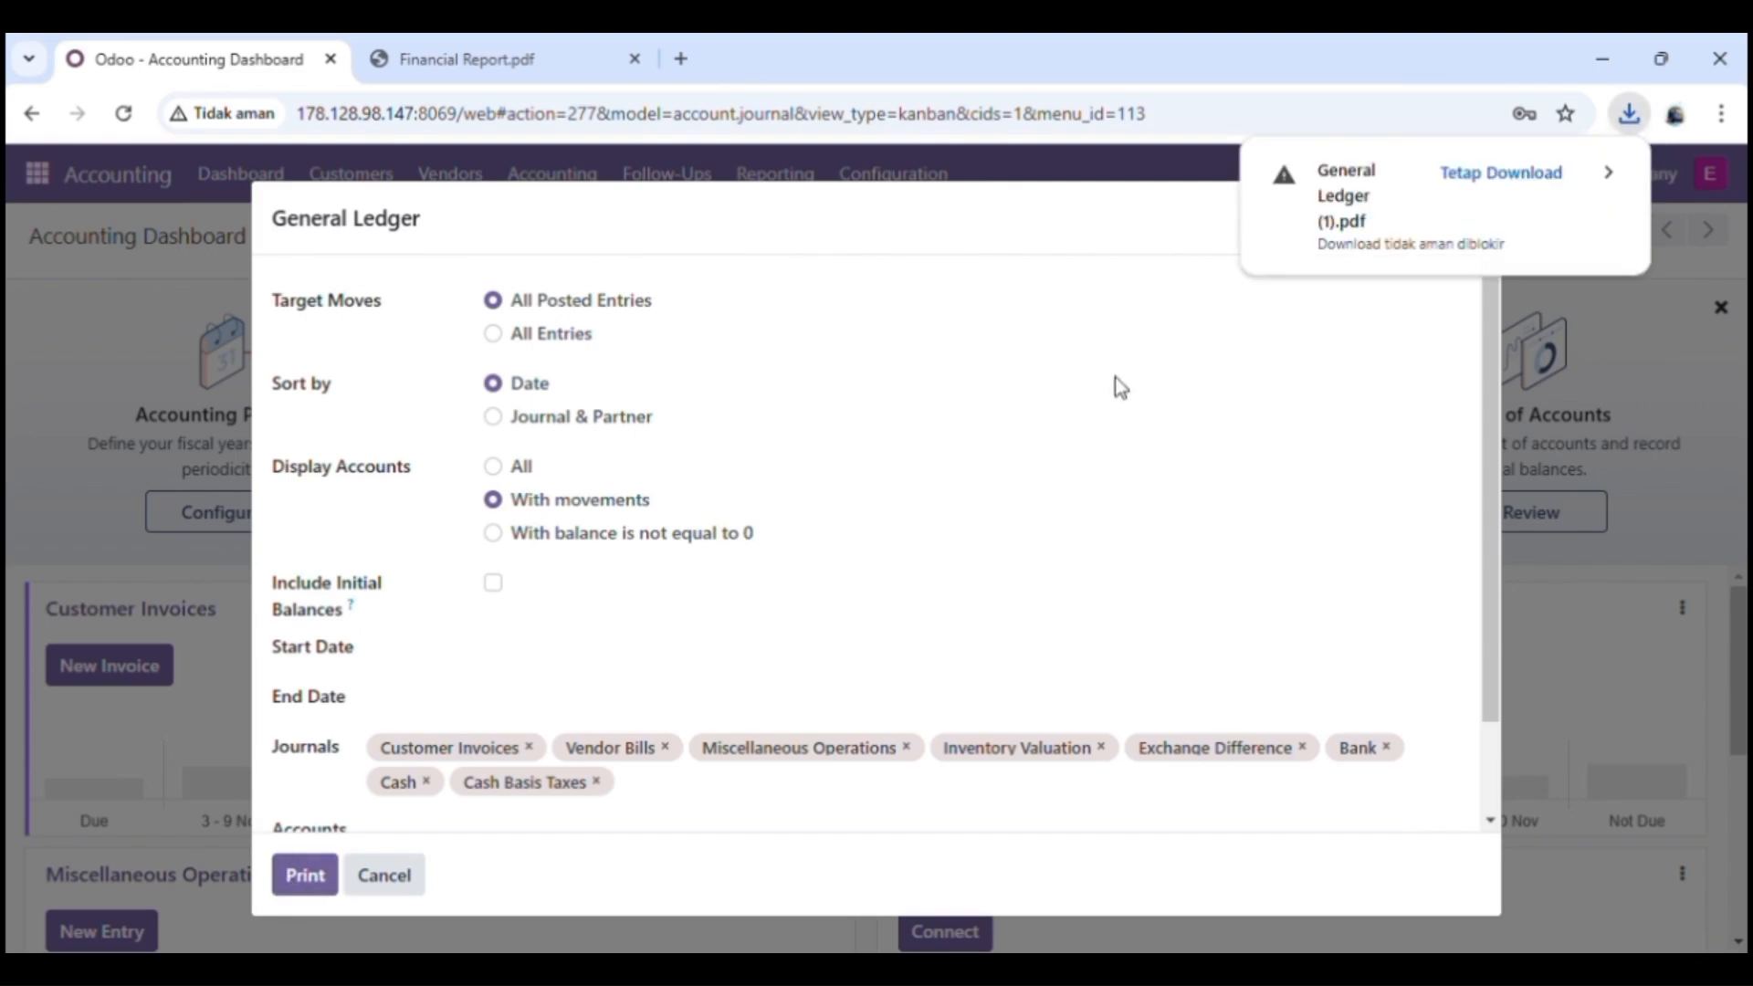
pyautogui.click(1546, 169)
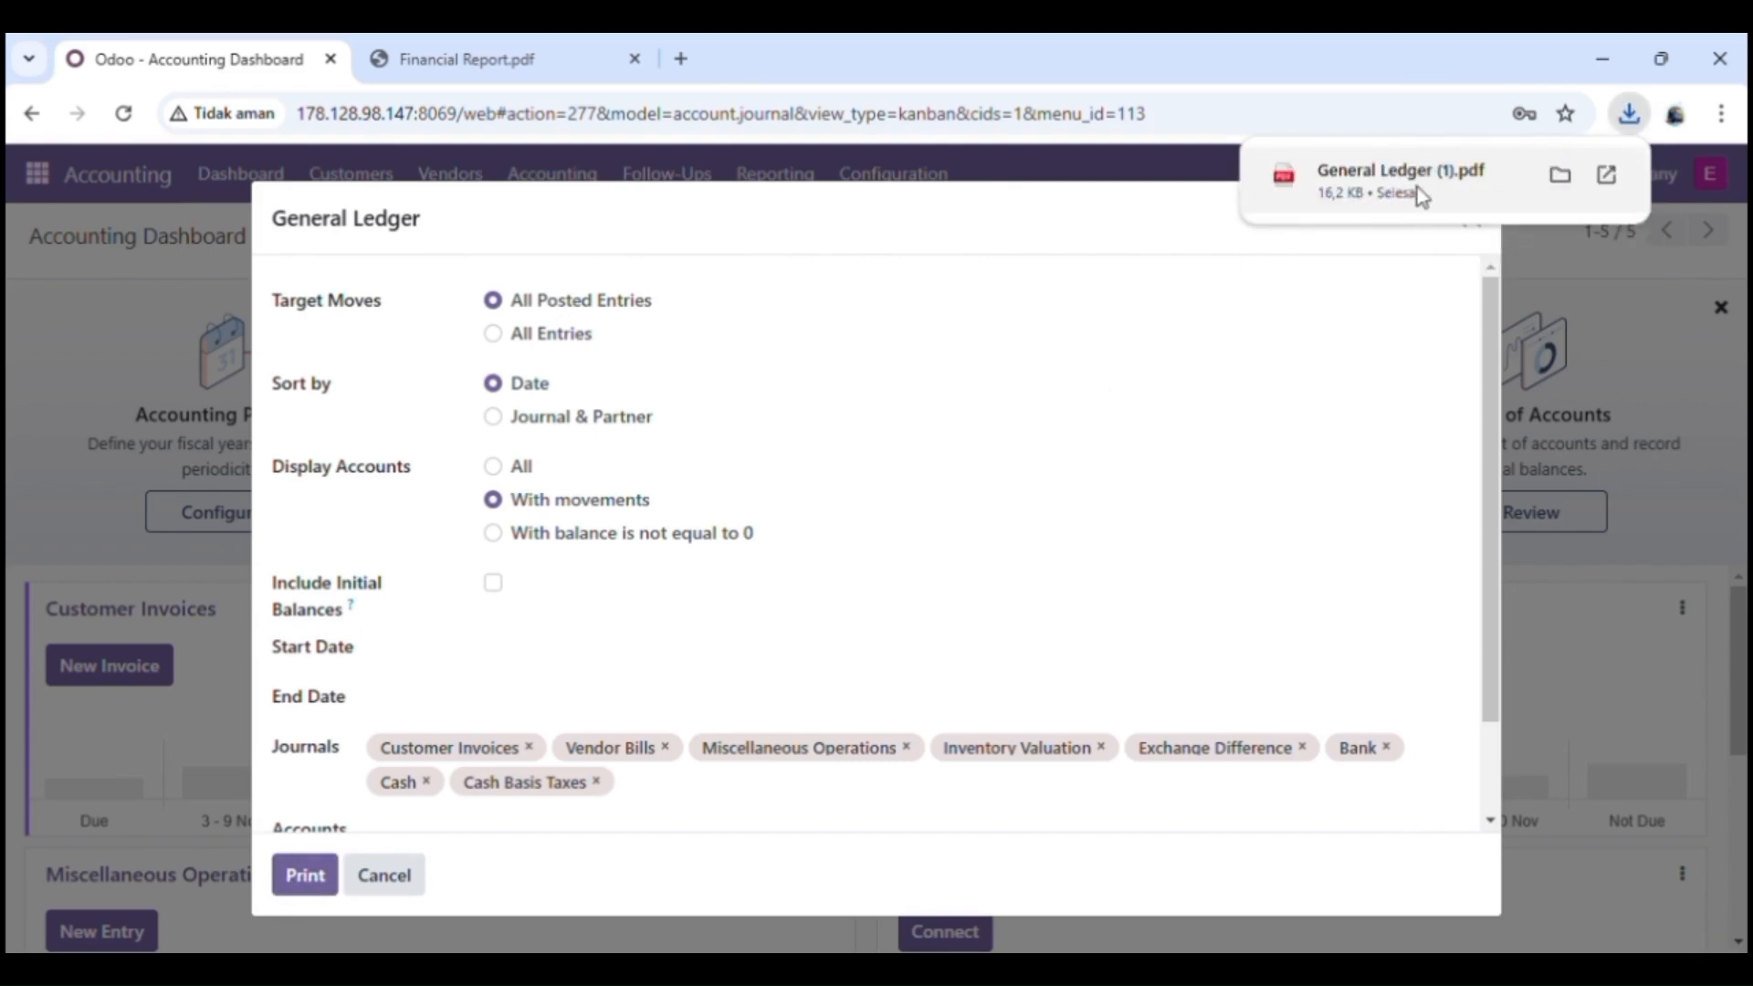
pyautogui.click(1416, 188)
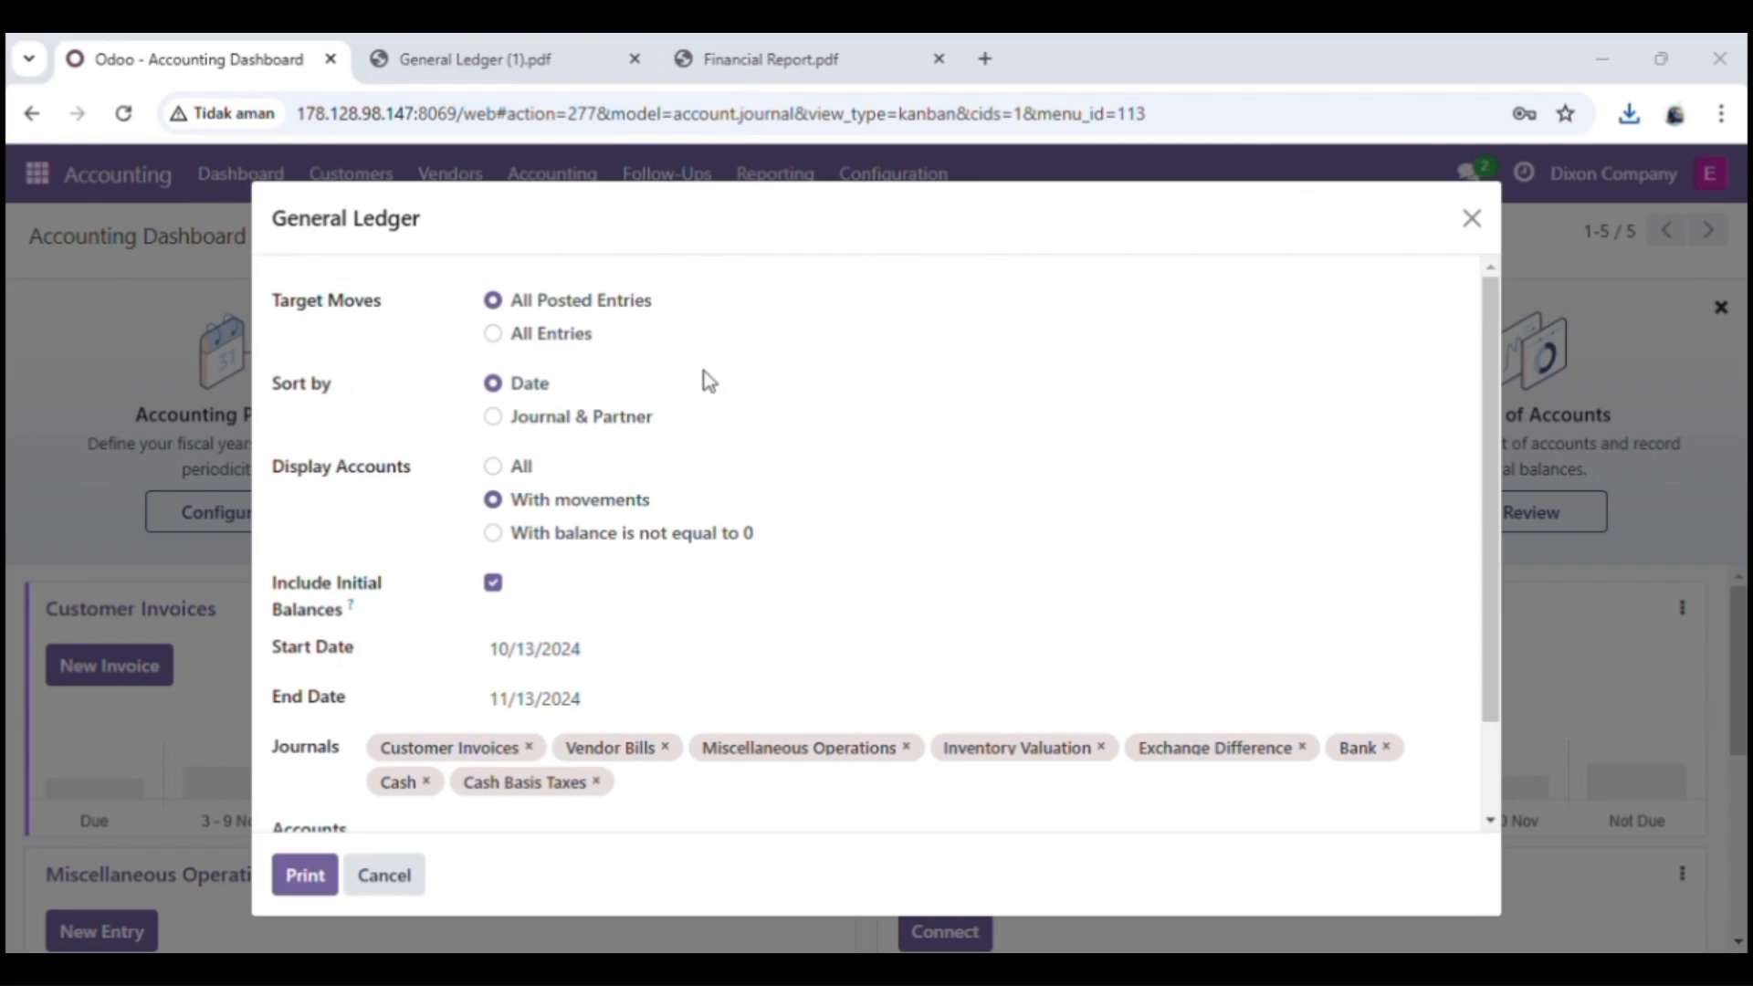
# Step: Print the General Ledger including initial balances from 10/13/2024 to 11/13/2024 without an account filter, and open the downloaded PDF
pyautogui.scroll(-1, 688, 505)
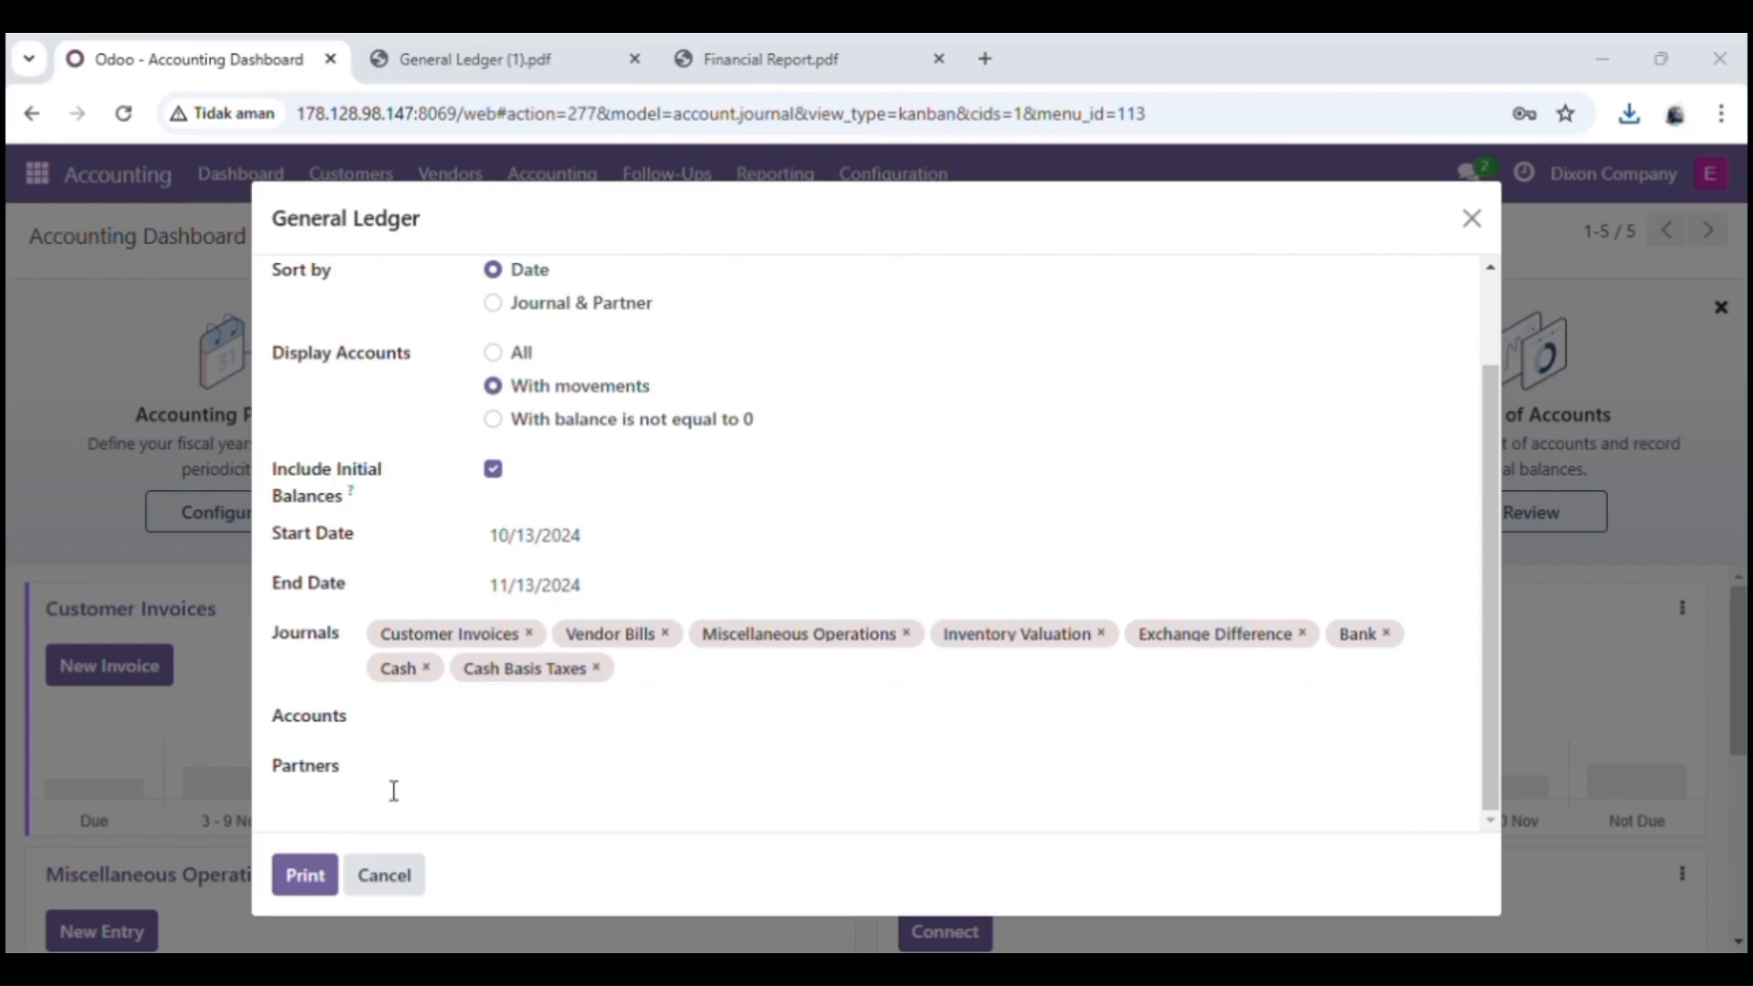
pyautogui.click(392, 714)
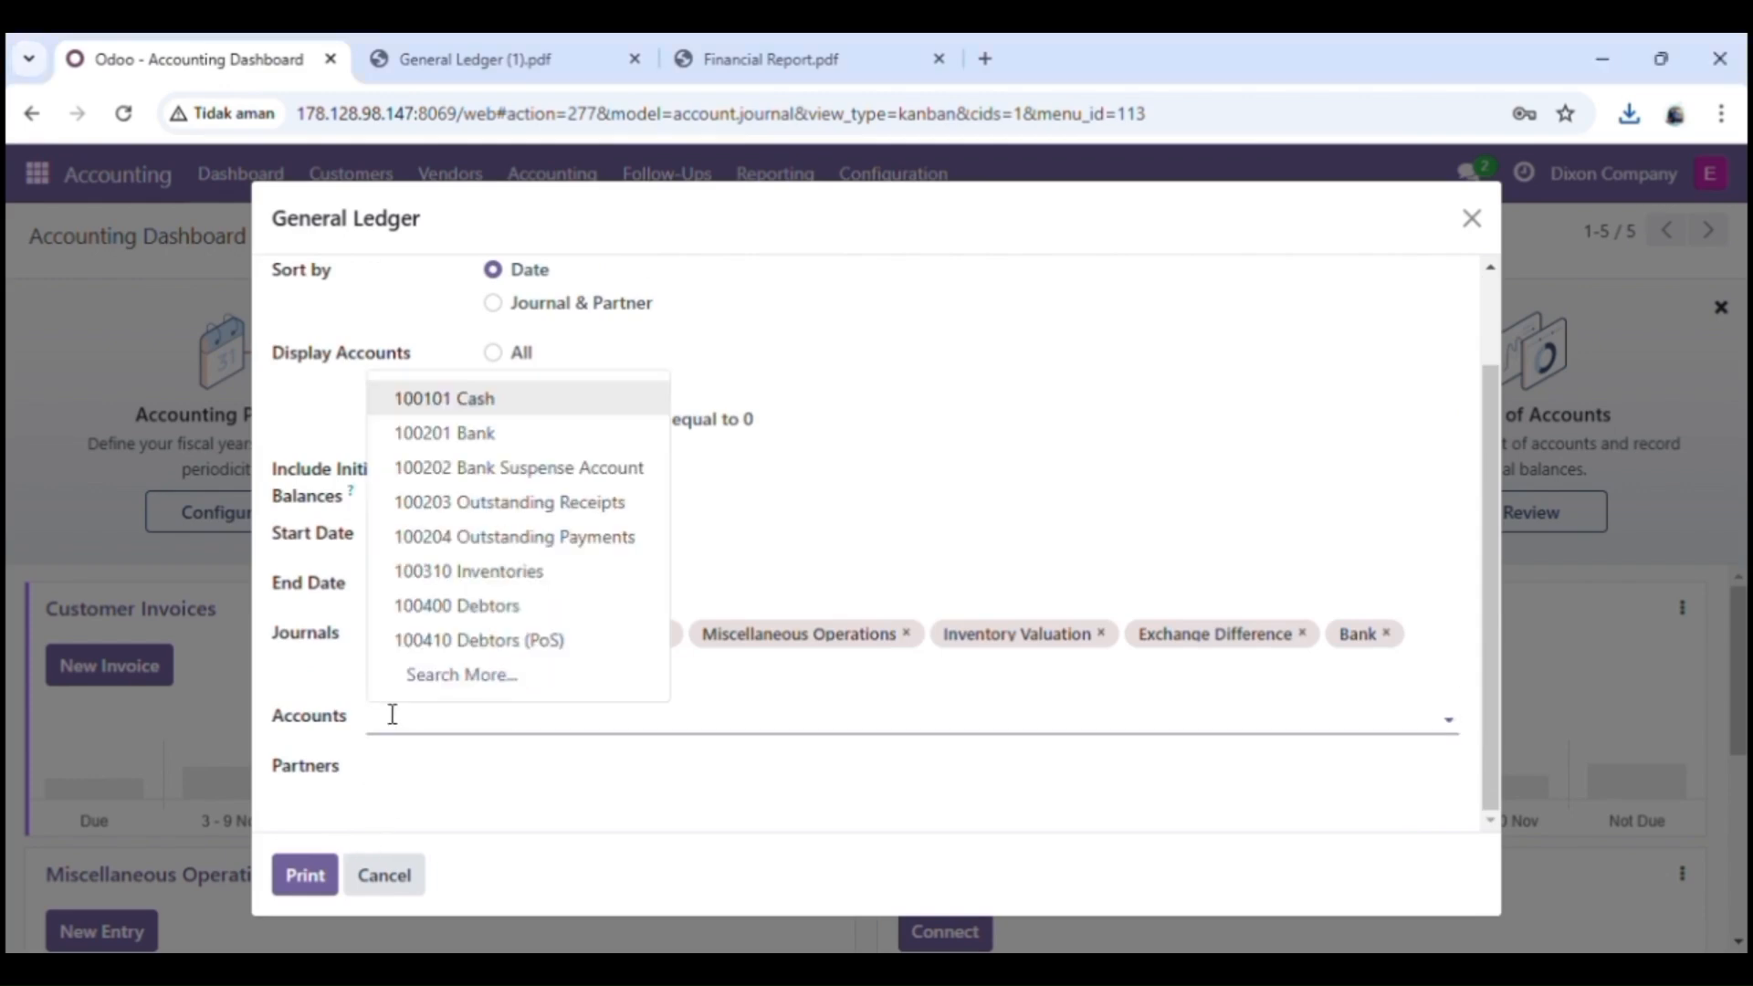
pyautogui.click(677, 720)
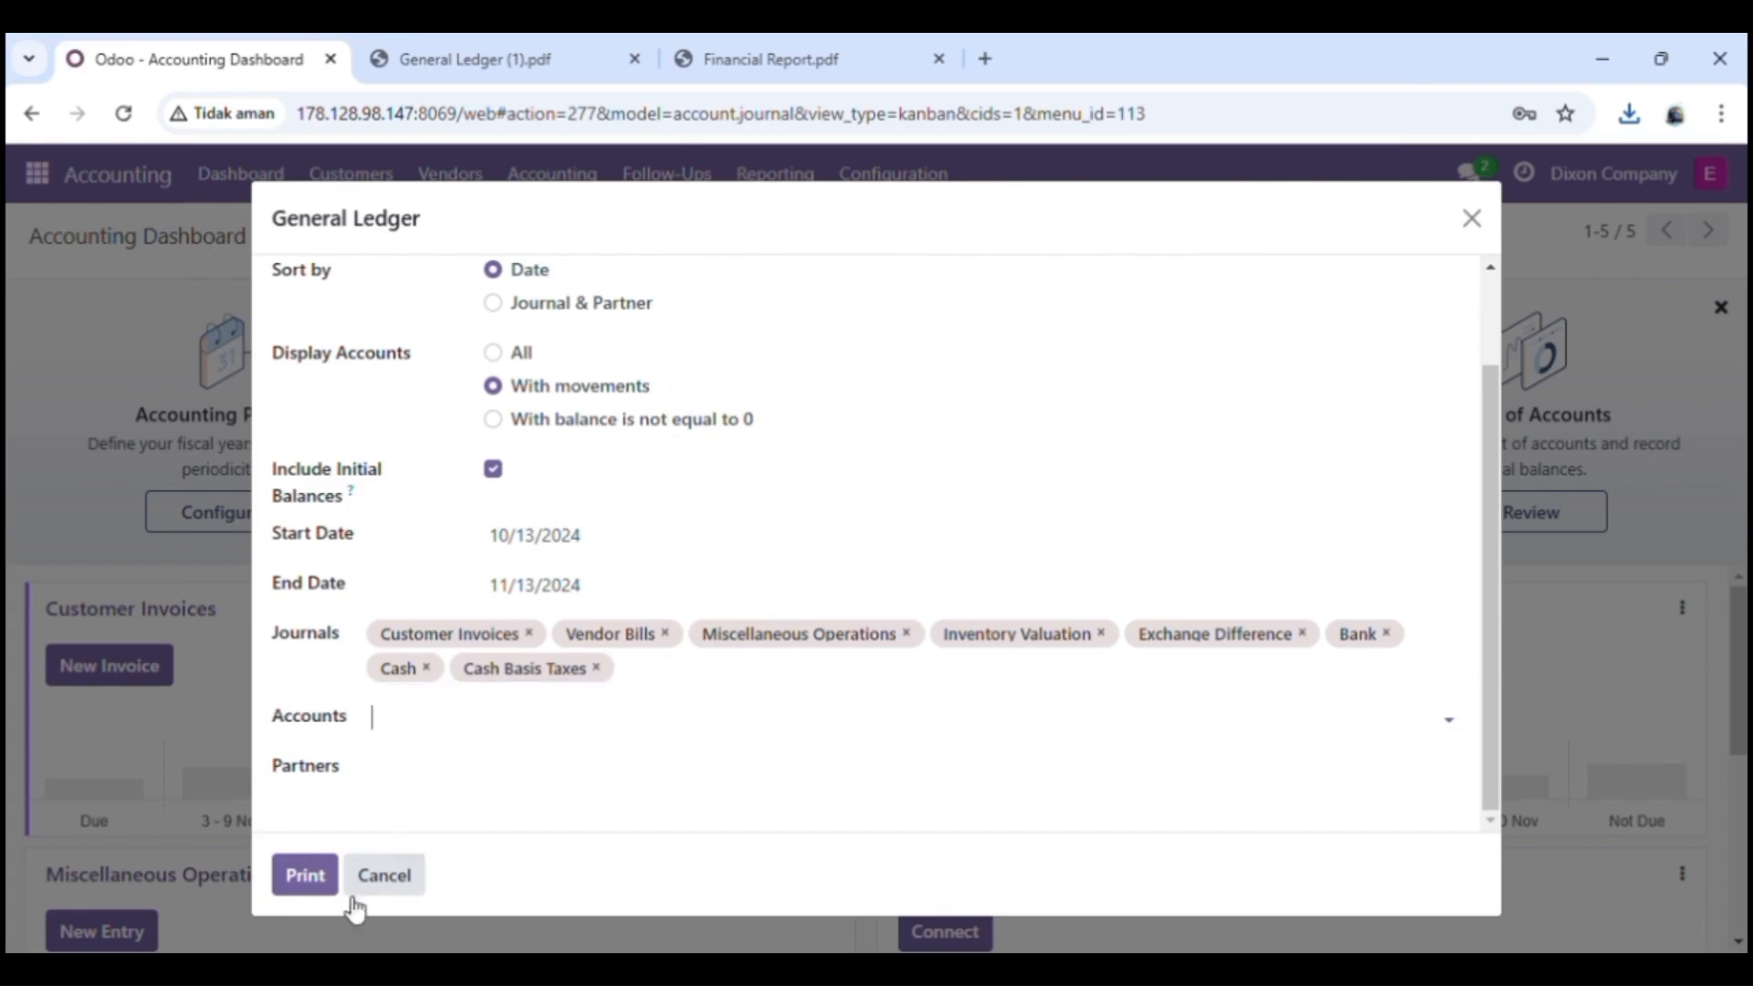
pyautogui.click(304, 875)
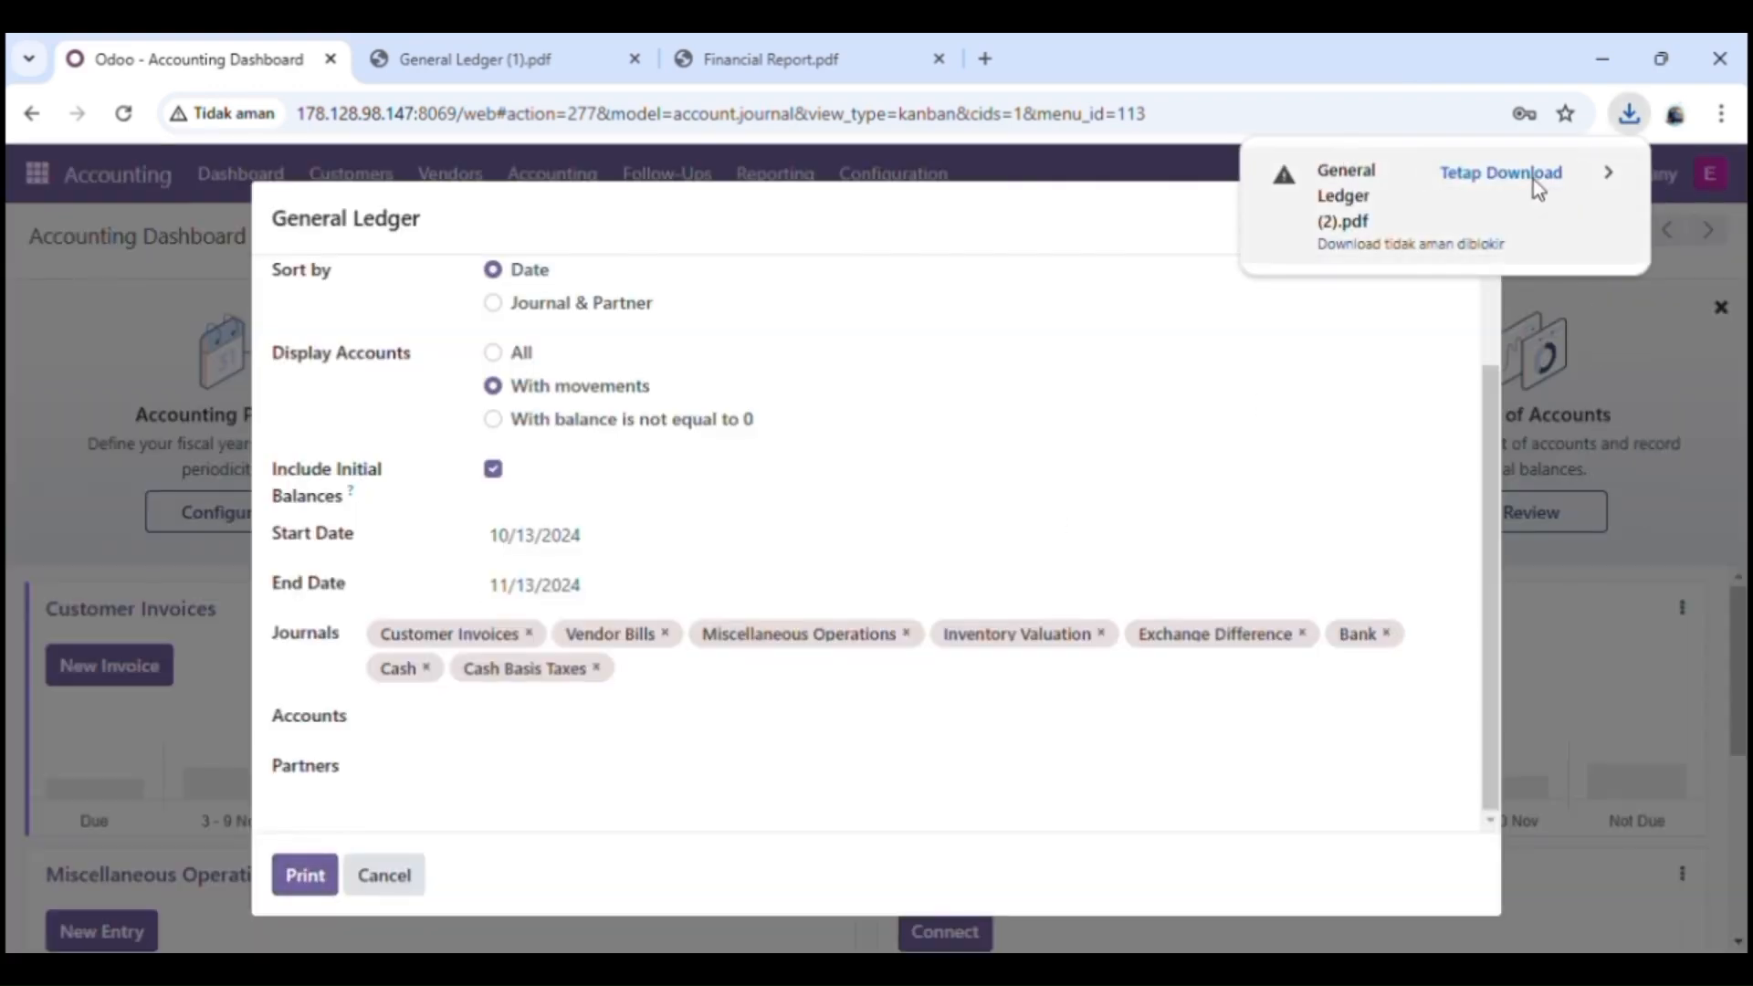
pyautogui.click(1536, 183)
pyautogui.click(1443, 188)
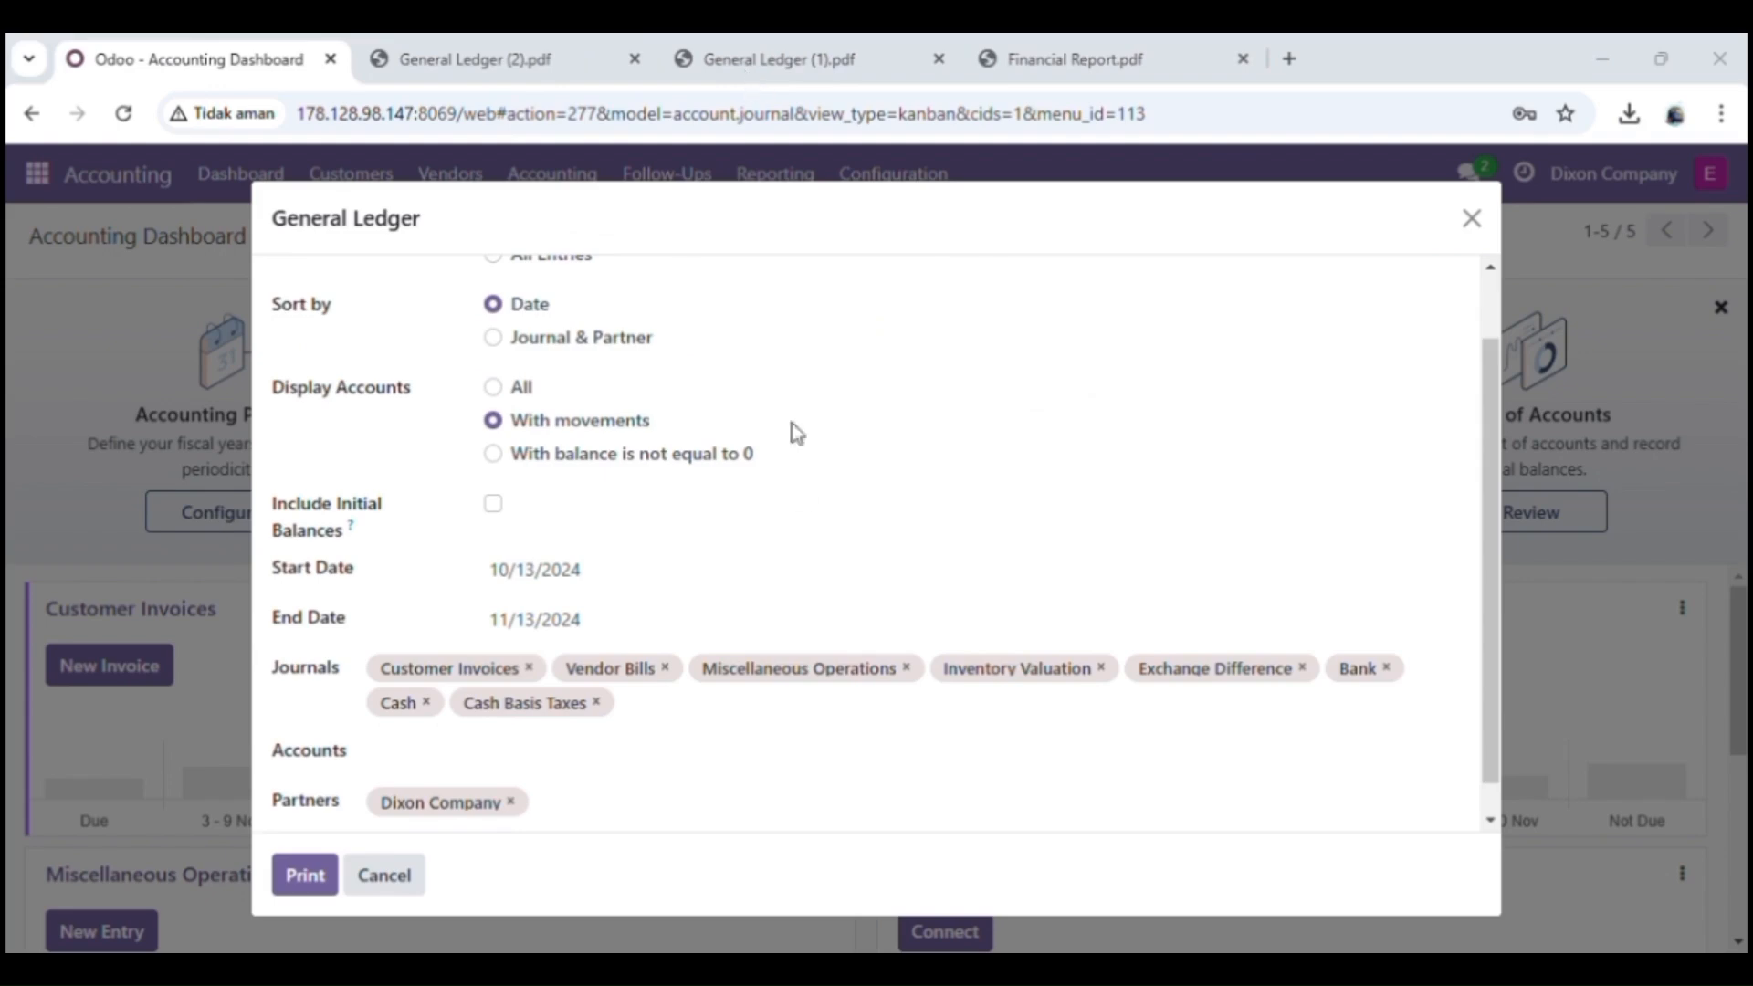
# Step: Clear the General Ledger's start and end dates, leaving the Dixon Company partner filter in place
pyautogui.scroll(-1, 803, 551)
pyautogui.scroll(1, 803, 551)
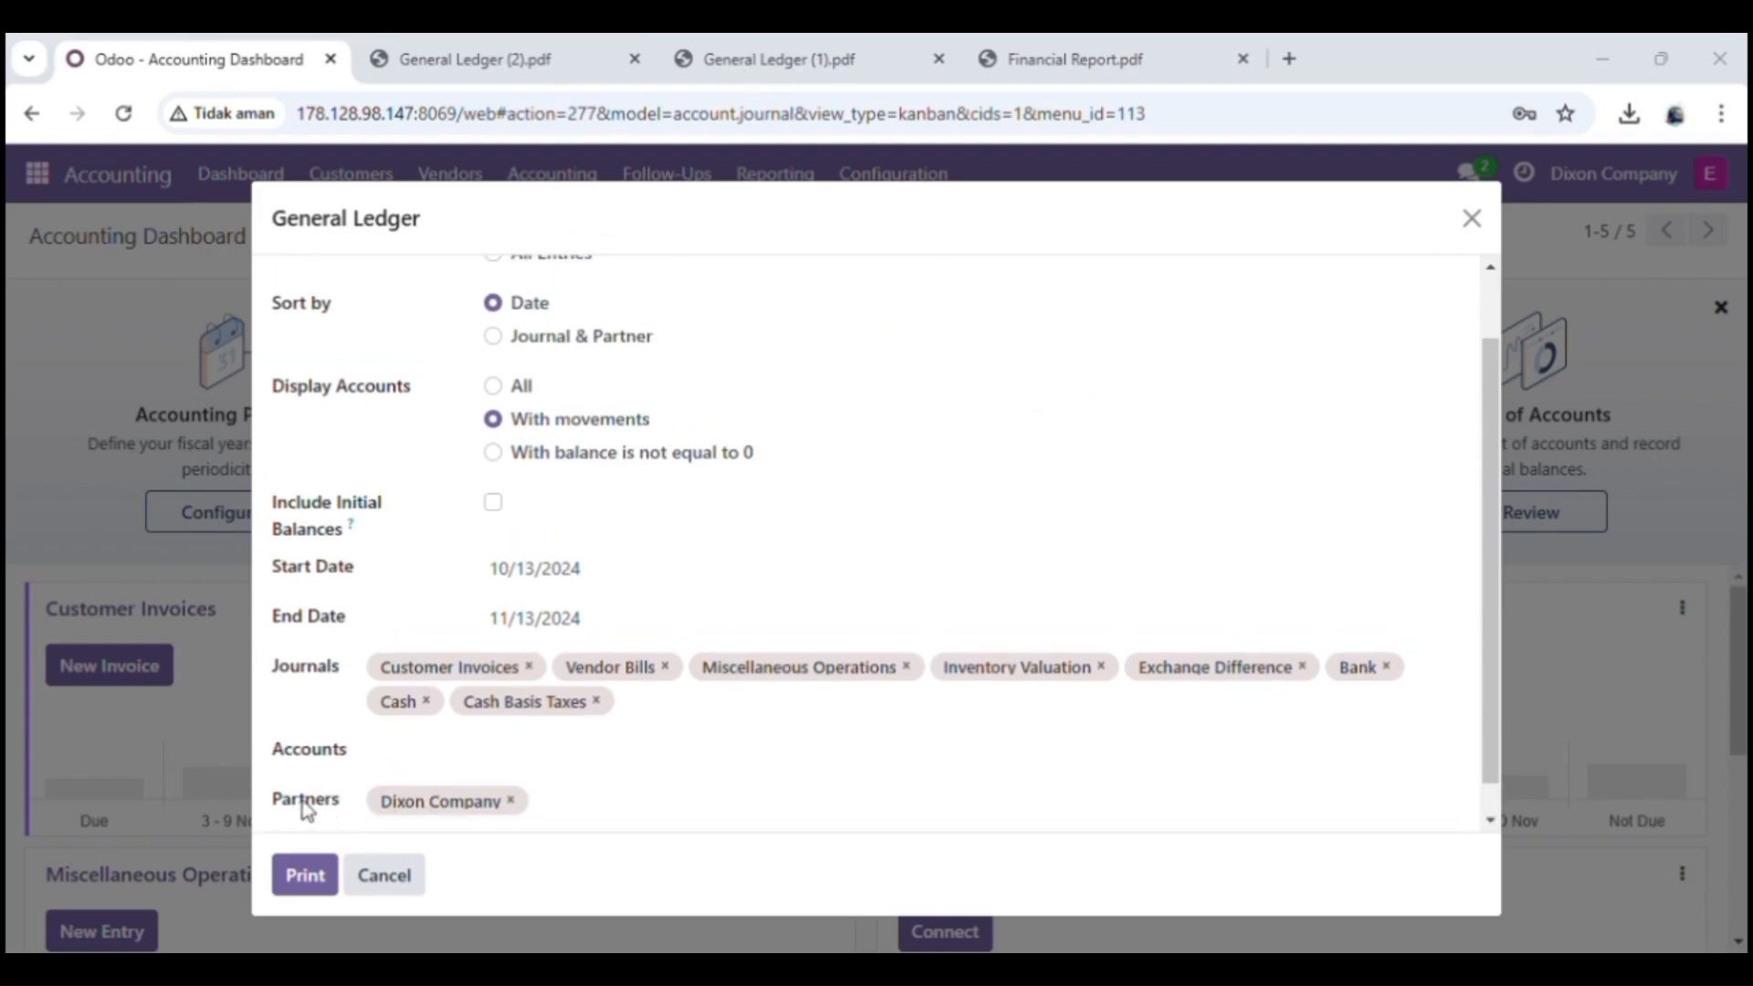
pyautogui.click(634, 618)
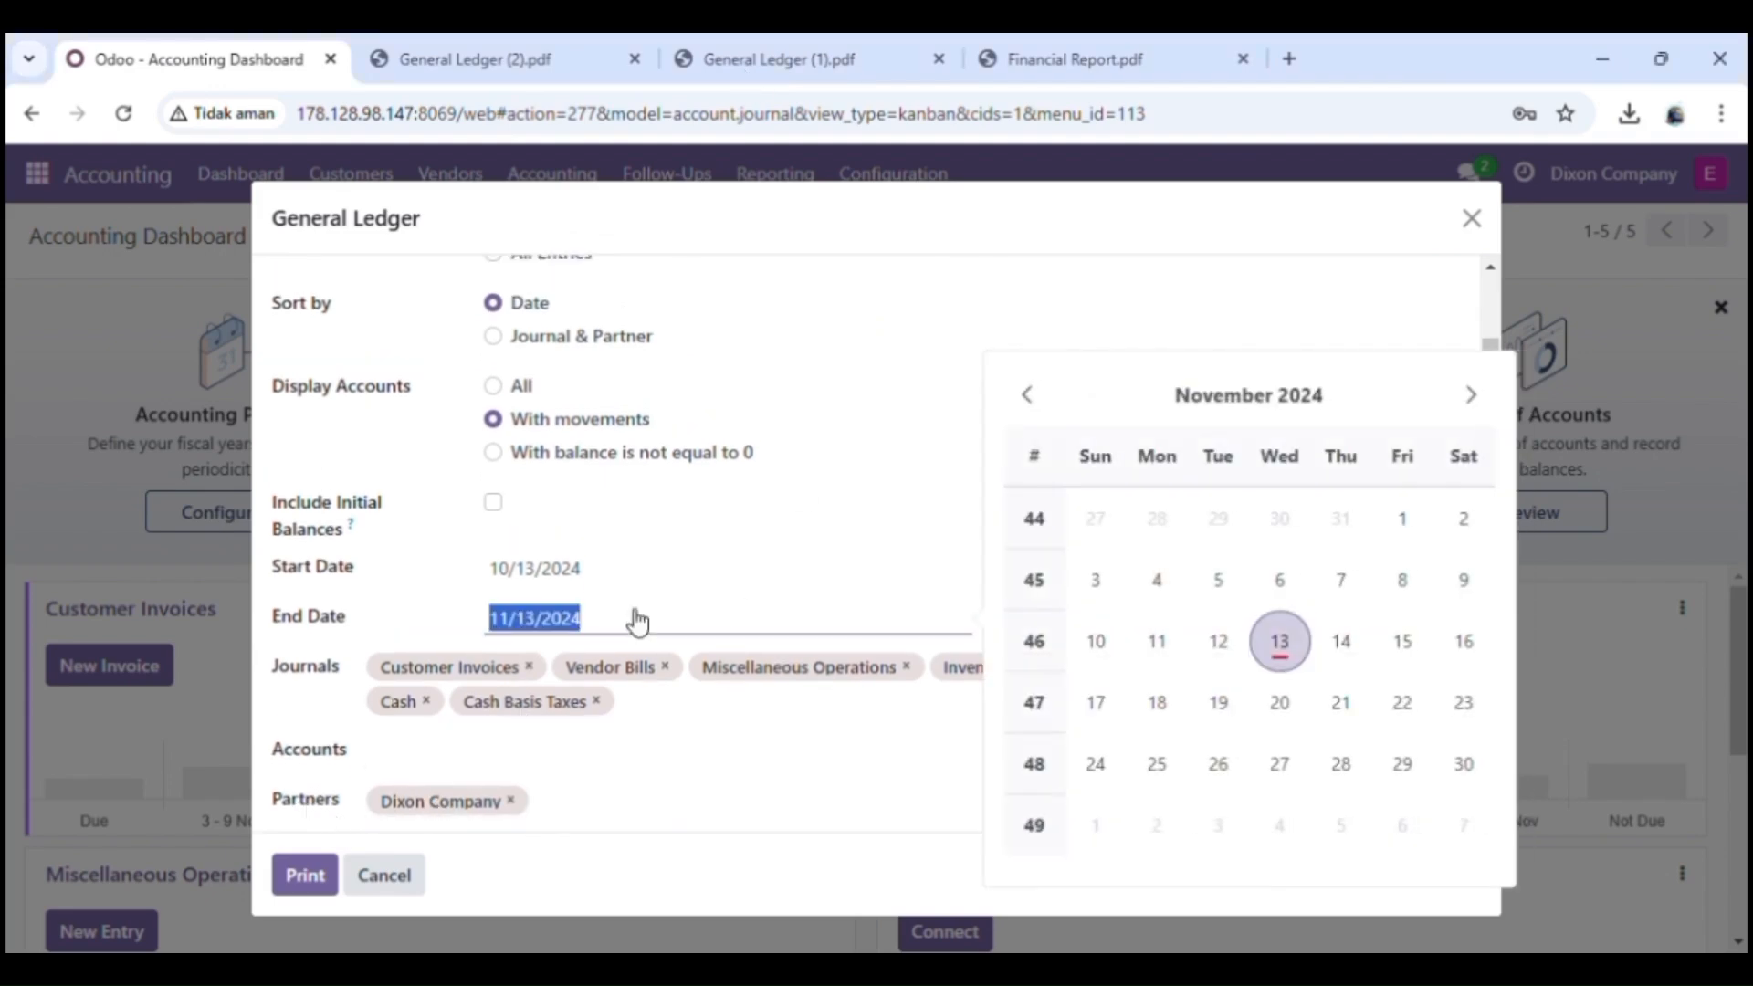
pyautogui.press('BackSpace')
pyautogui.click(628, 581)
pyautogui.press('BackSpace')
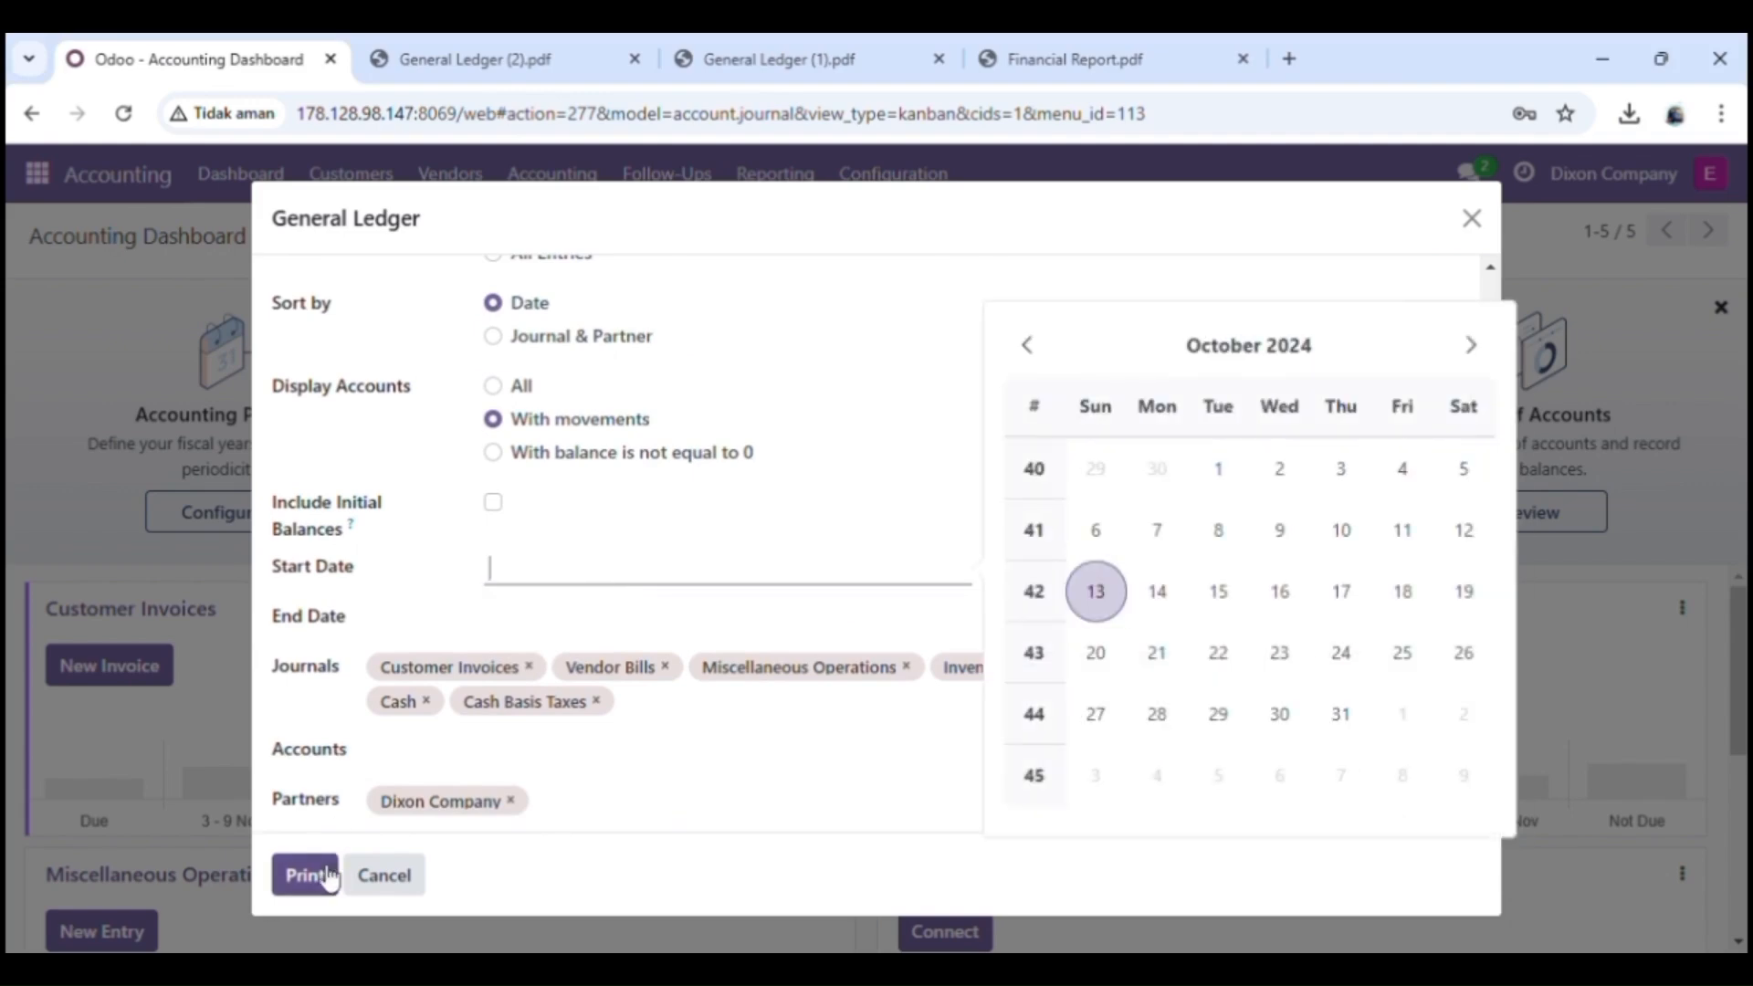
pyautogui.click(633, 866)
# Step: Print the undated General Ledger for partner Dixon Company, view the downloaded PDF and close the report dialog
pyautogui.click(275, 874)
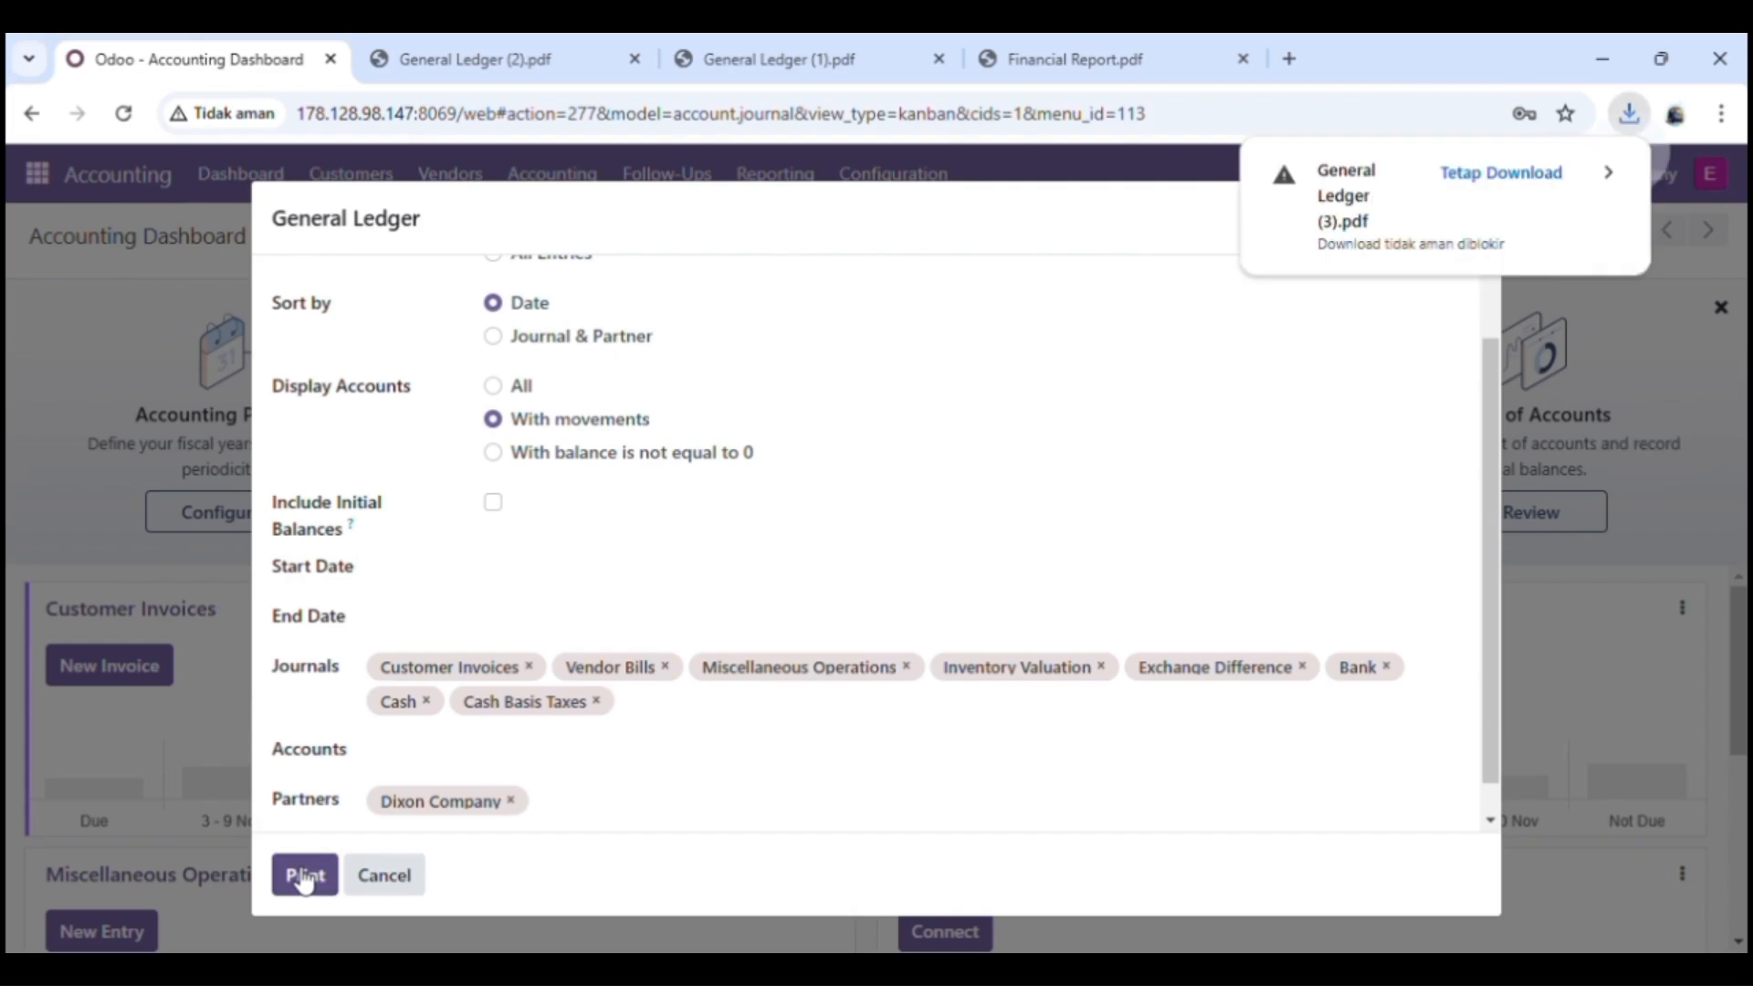
pyautogui.click(1540, 174)
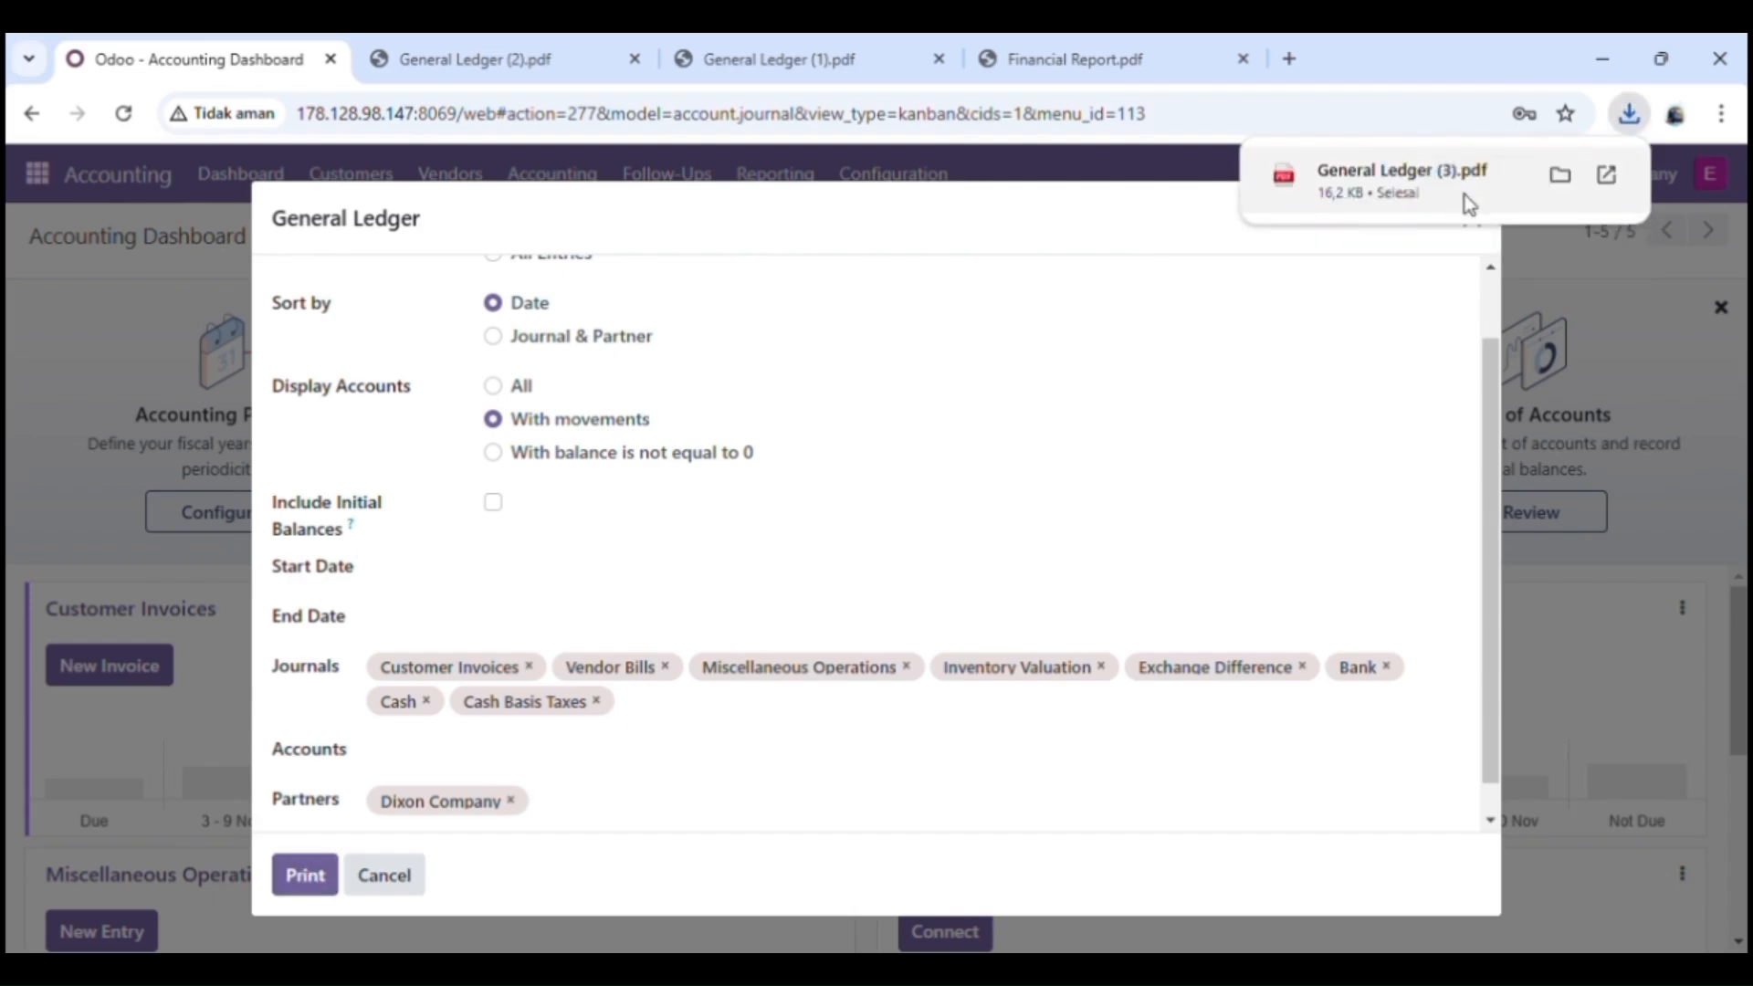
pyautogui.click(1464, 195)
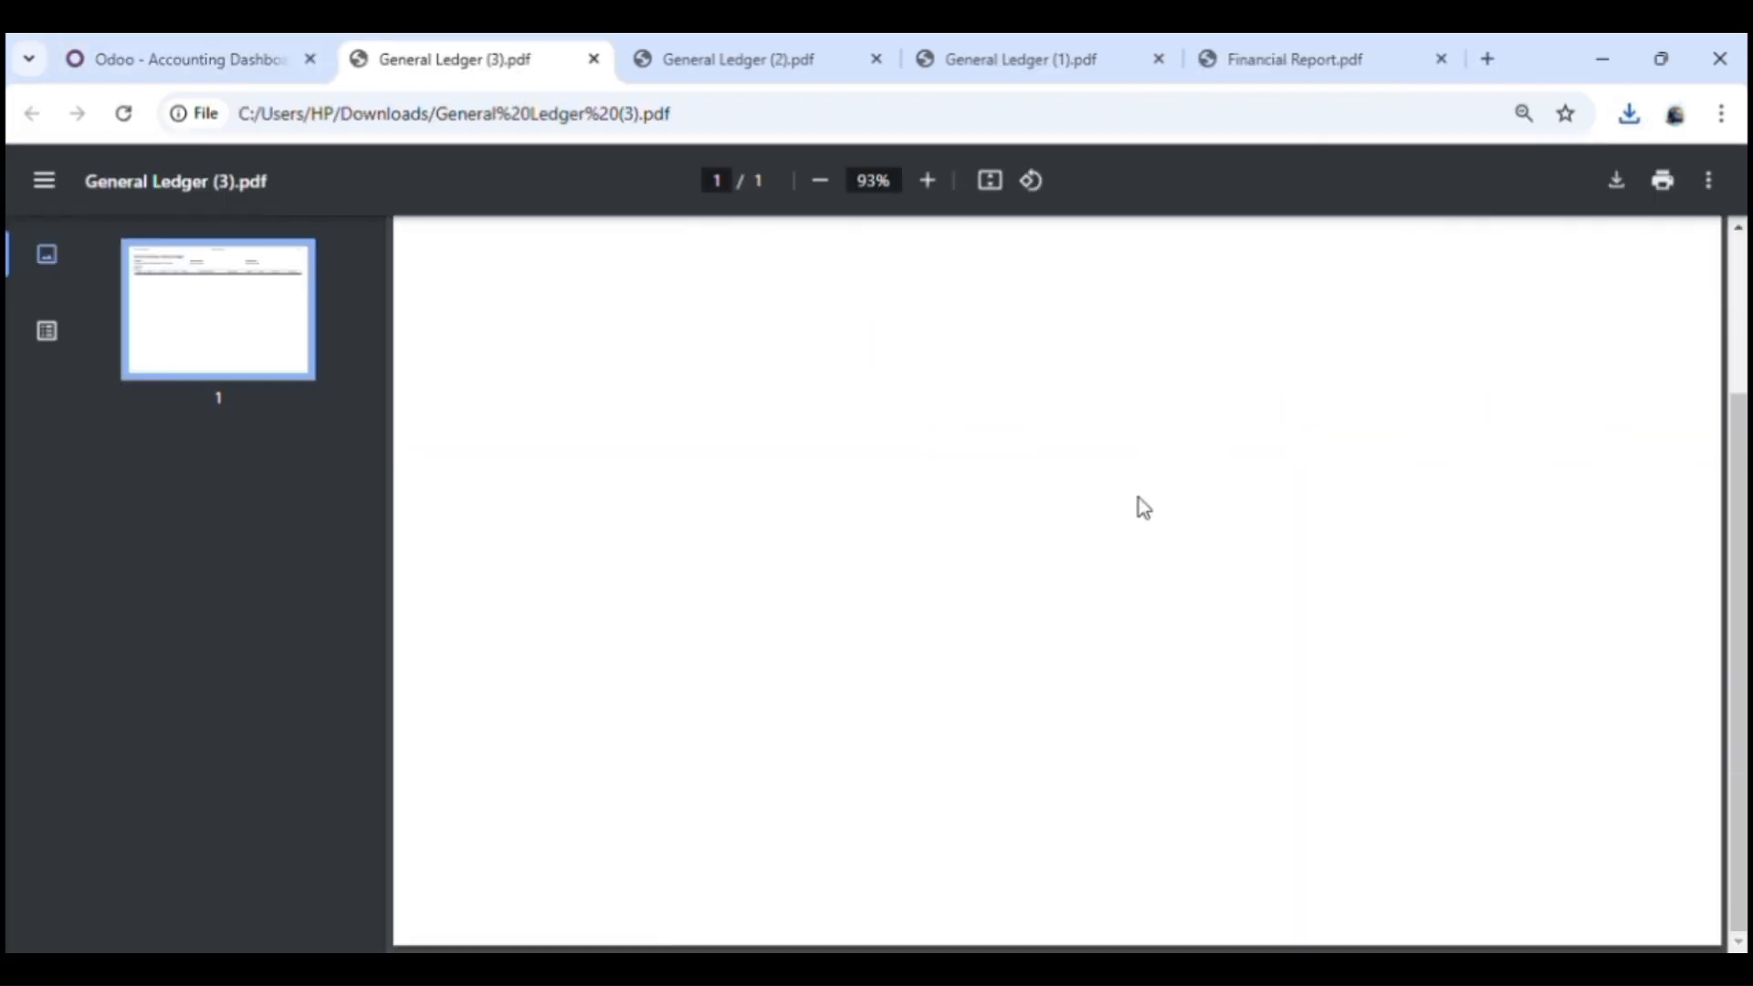
pyautogui.click(114, 45)
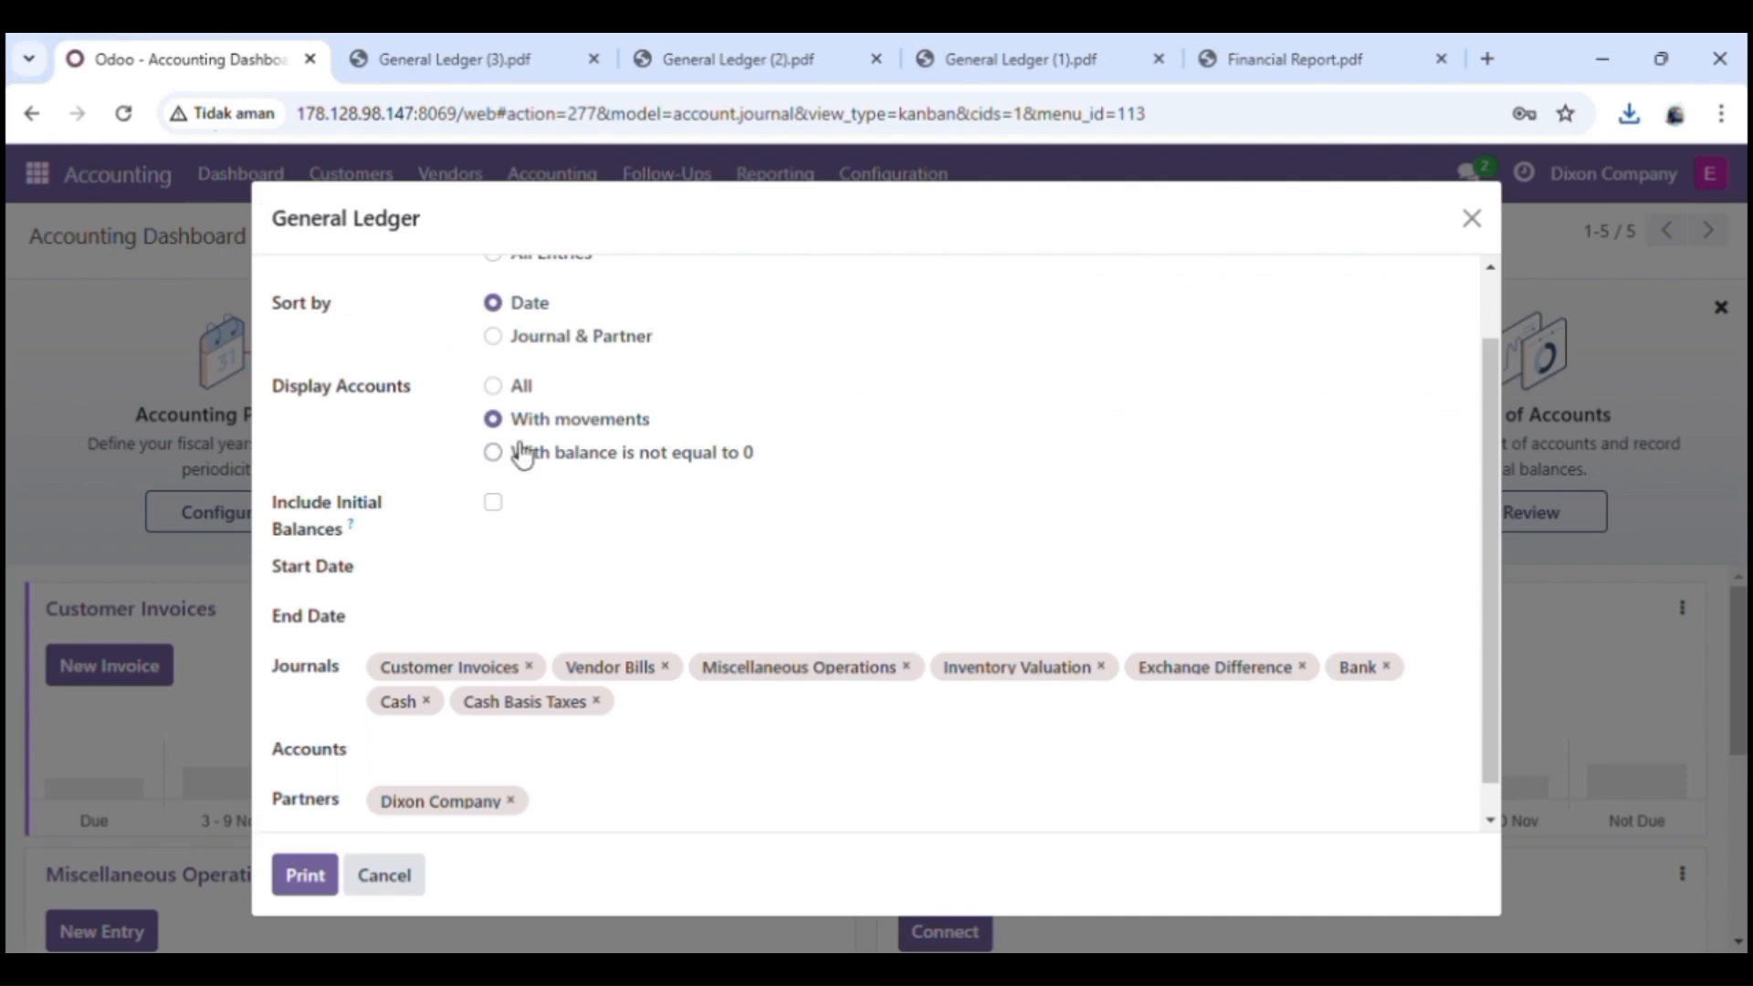
pyautogui.click(413, 897)
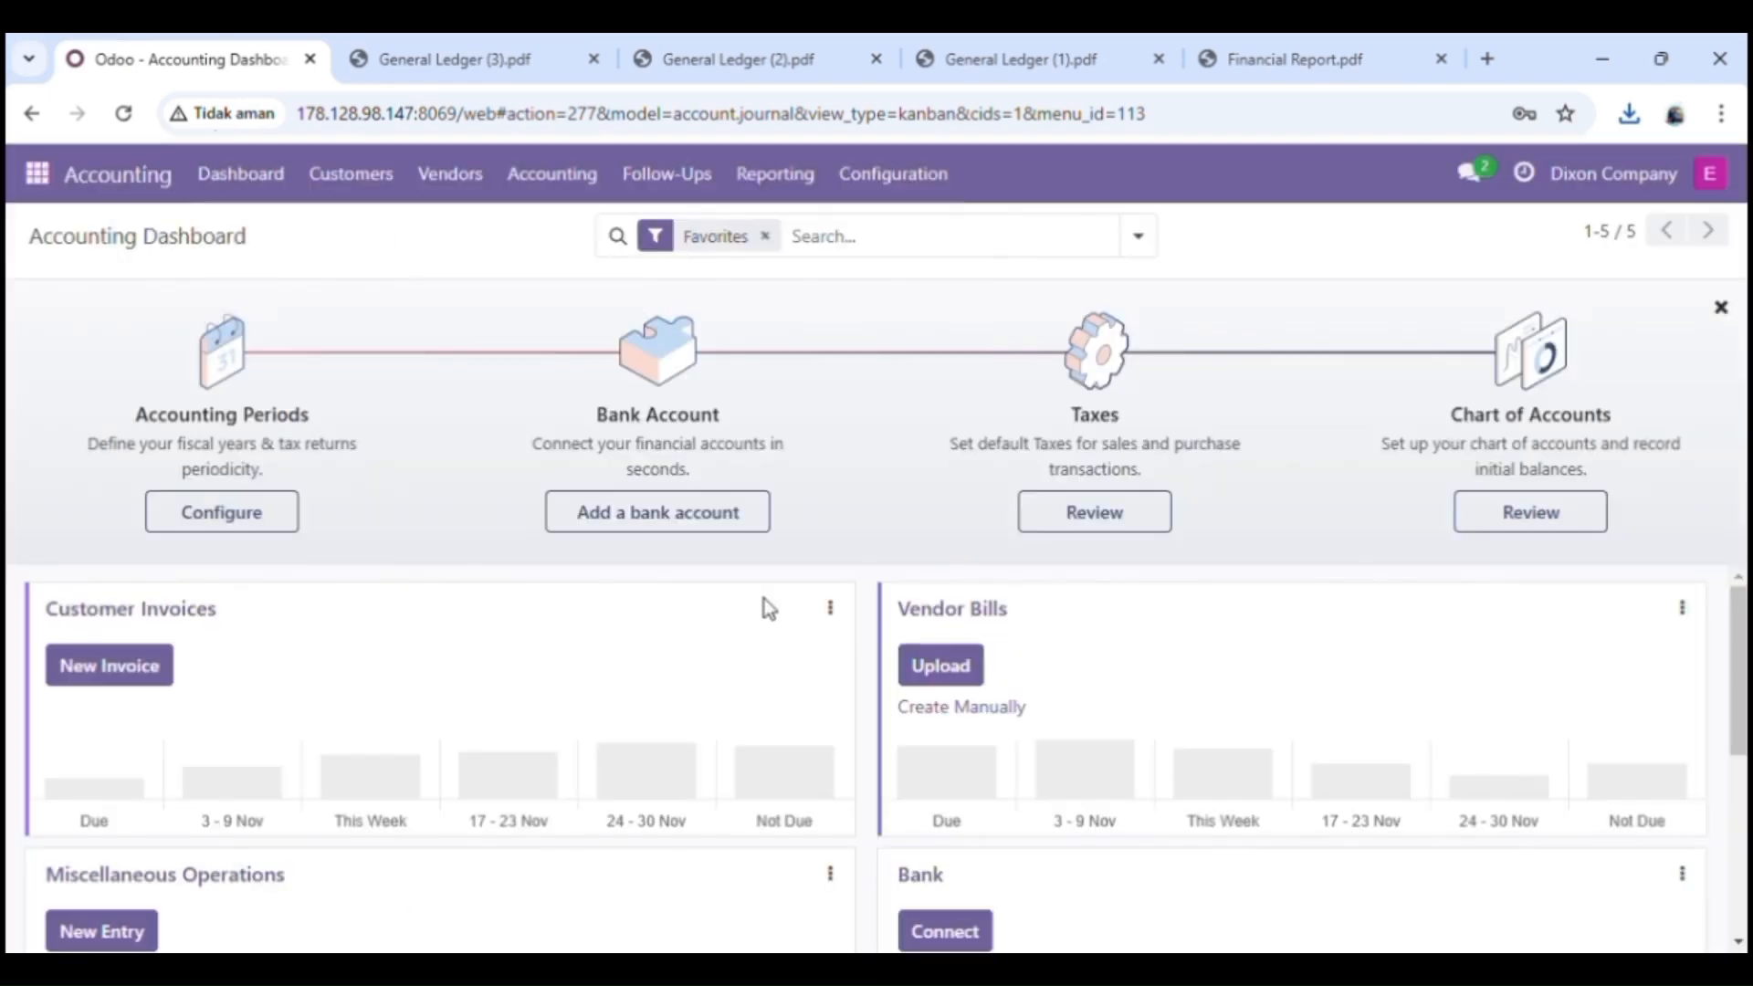
# Step: Print the Profit and Loss report for all posted entries and open the downloaded Financial Report (1) PDF
pyautogui.scroll(-1, 765, 608)
pyautogui.scroll(1, 767, 607)
pyautogui.click(785, 199)
pyautogui.scroll(-2, 772, 643)
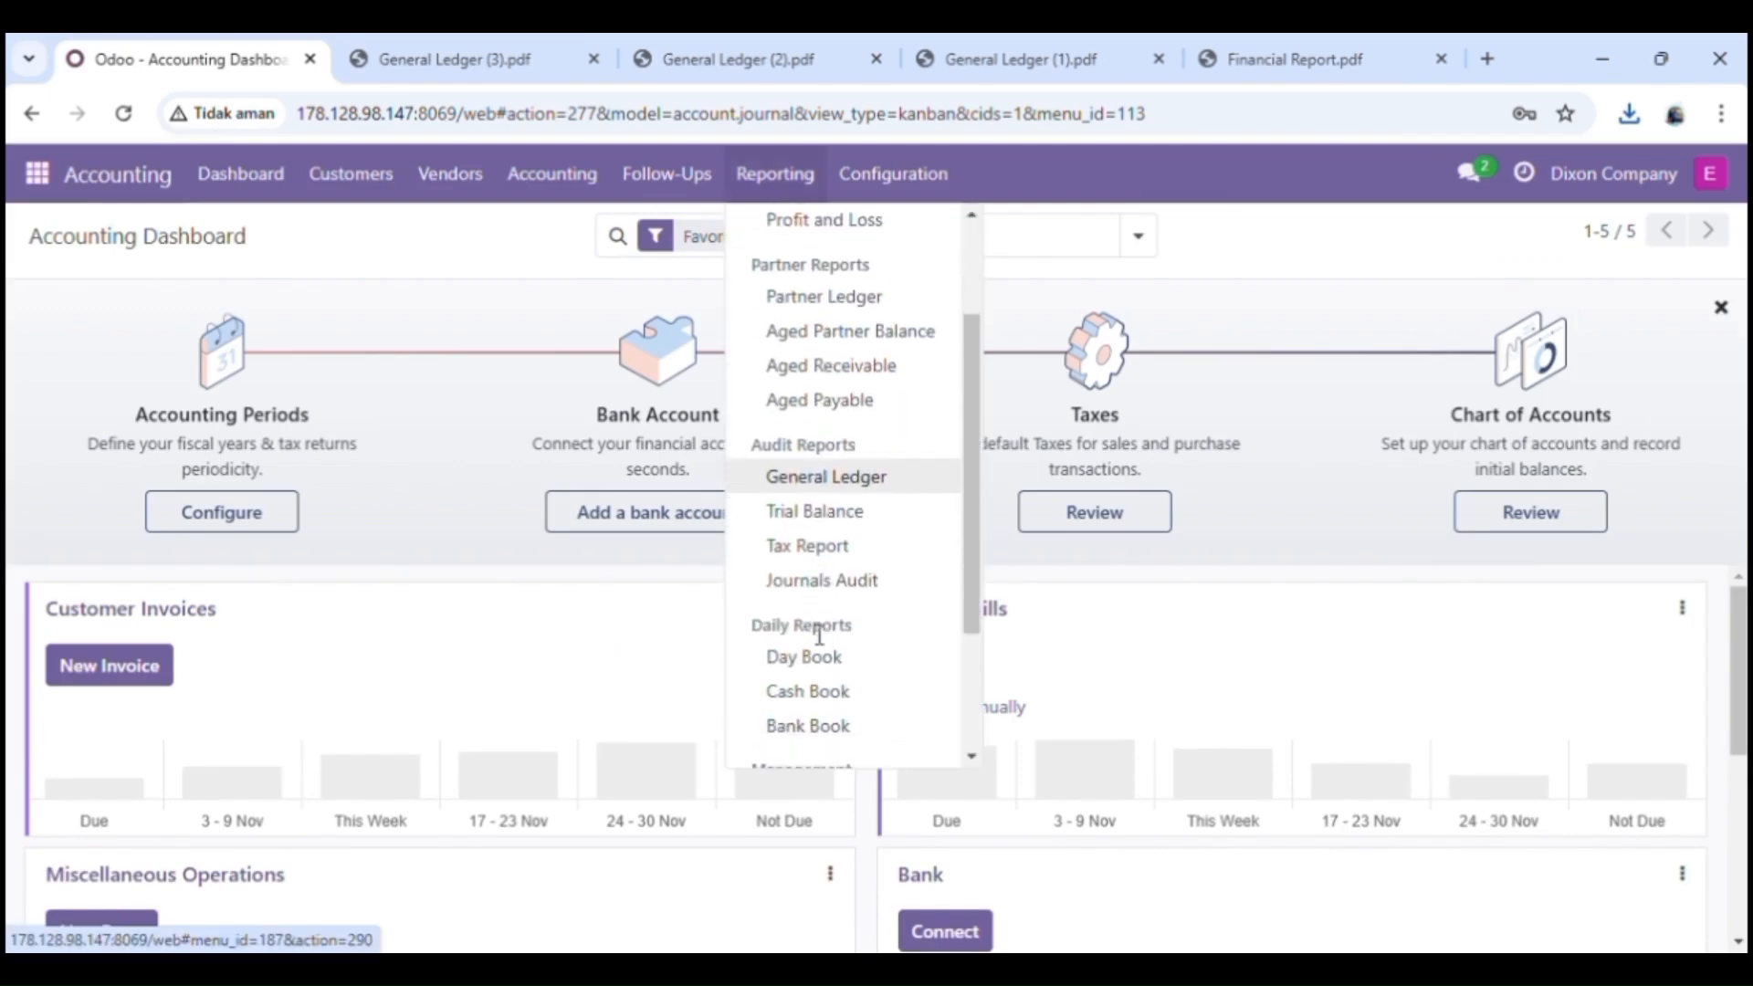
pyautogui.scroll(2, 819, 634)
pyautogui.click(826, 375)
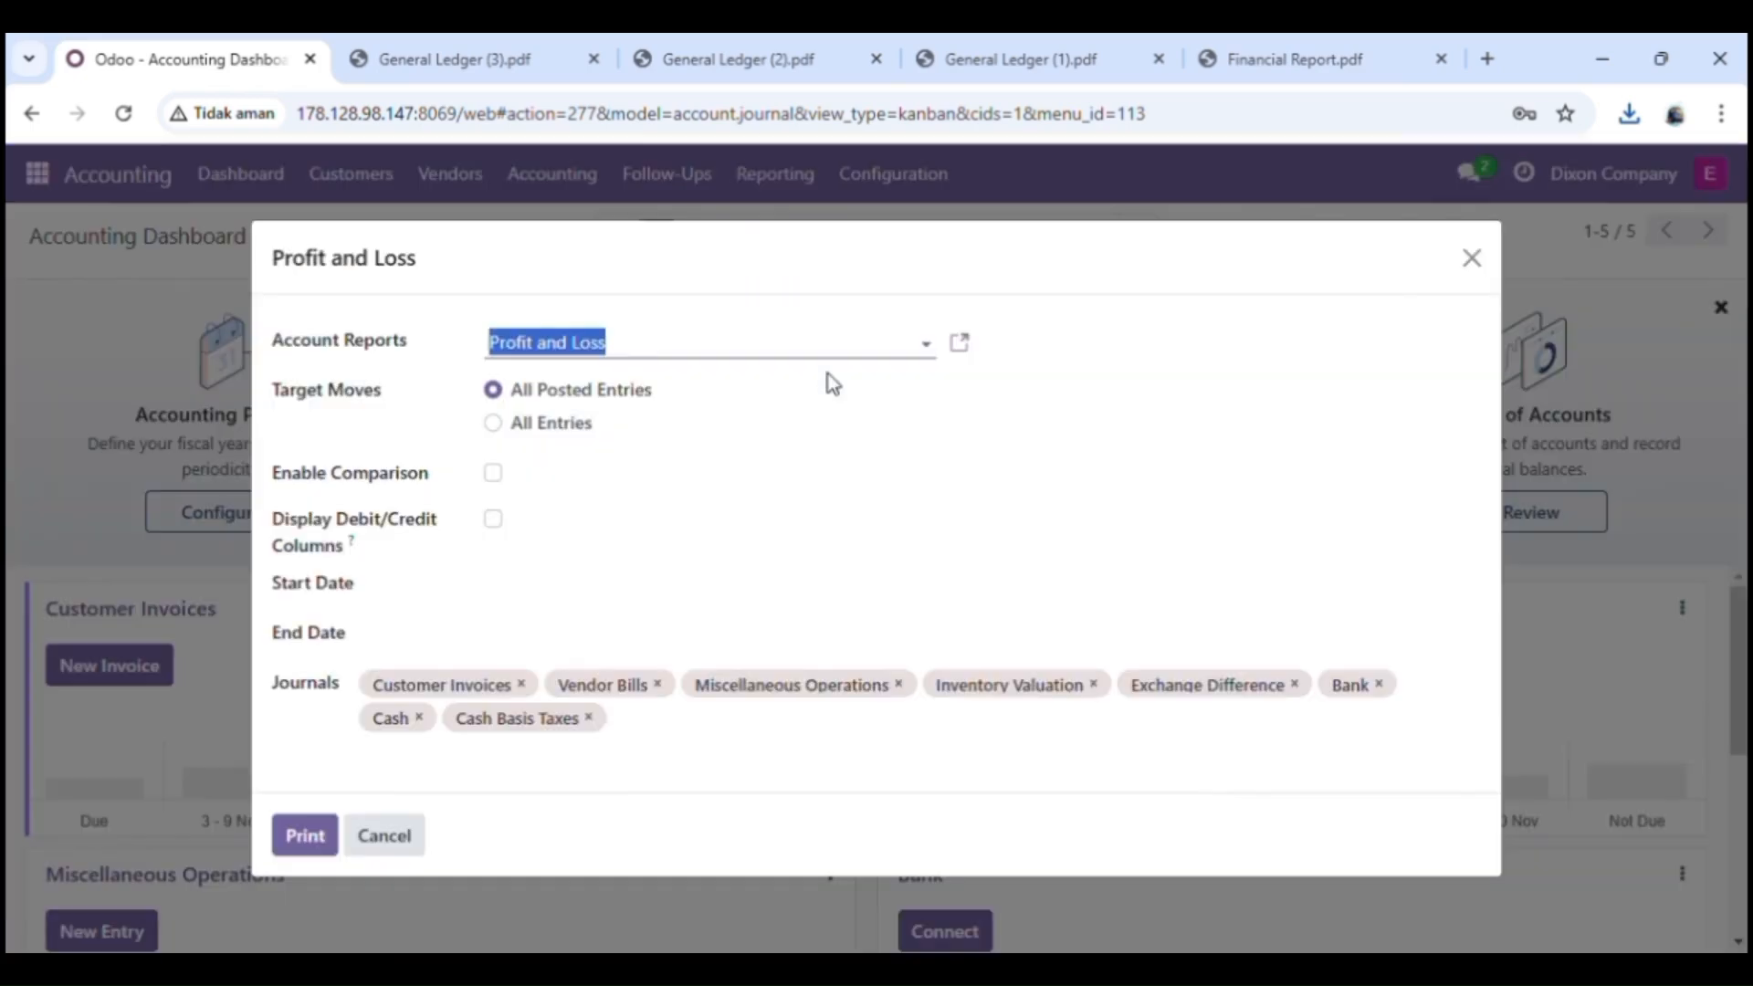
pyautogui.click(304, 835)
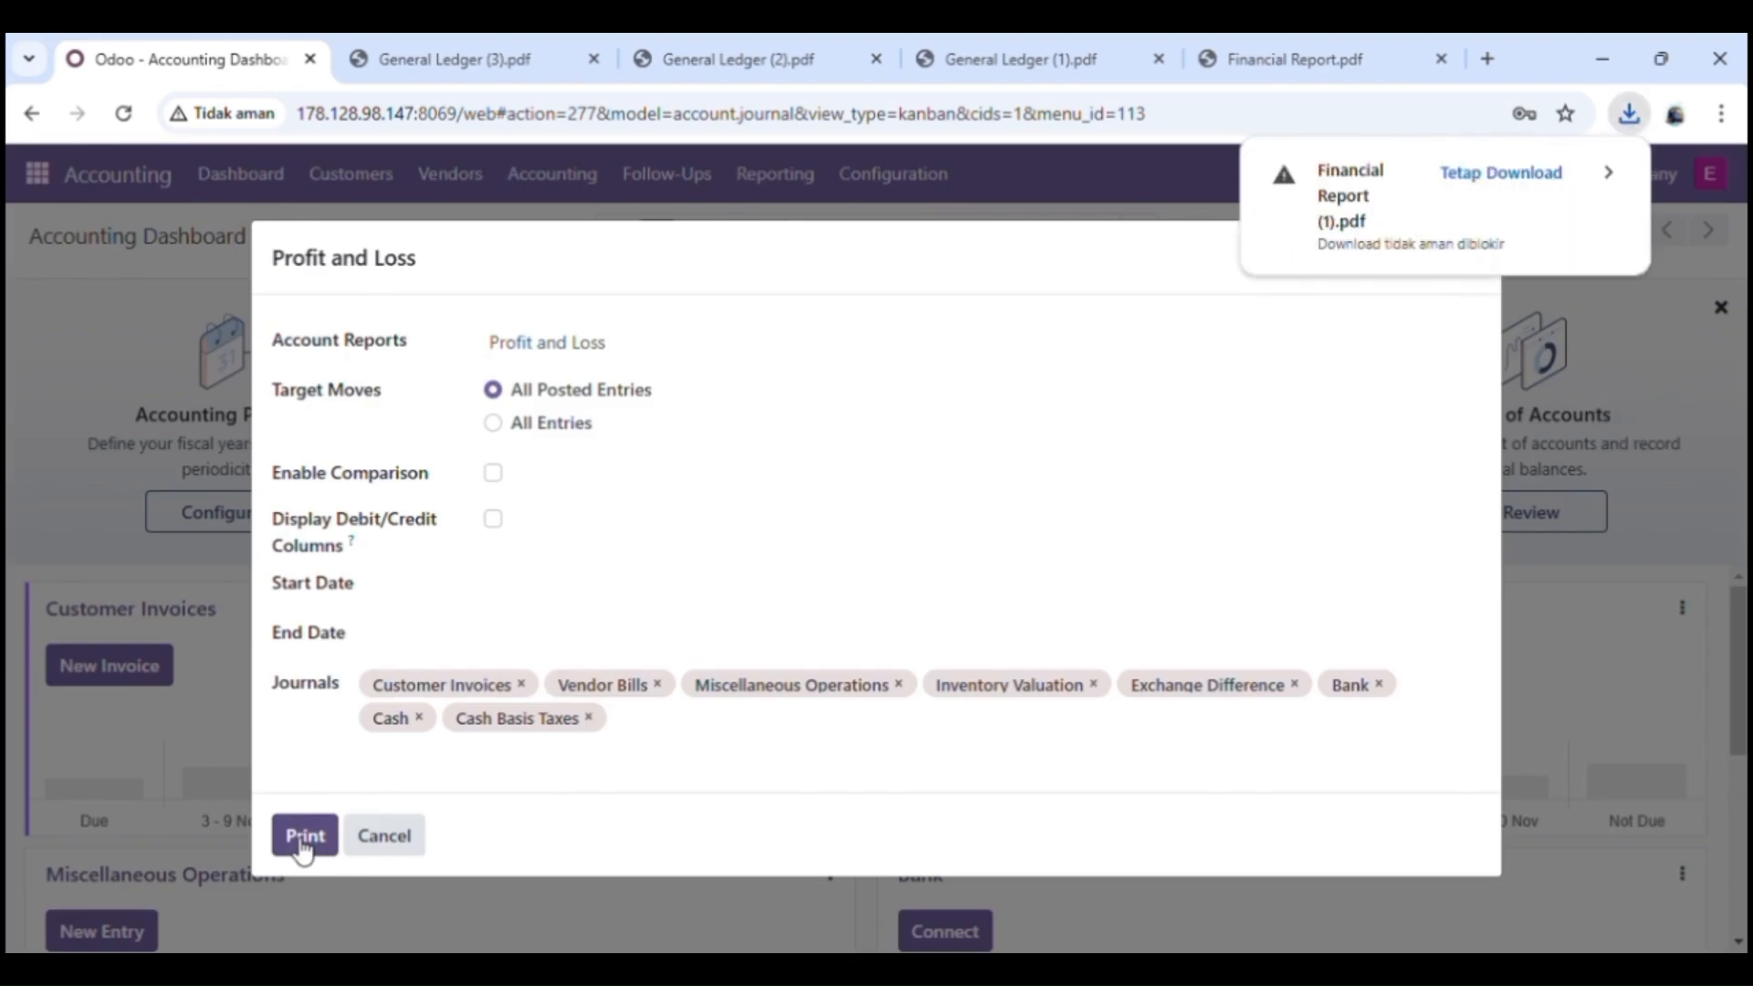
pyautogui.click(1508, 172)
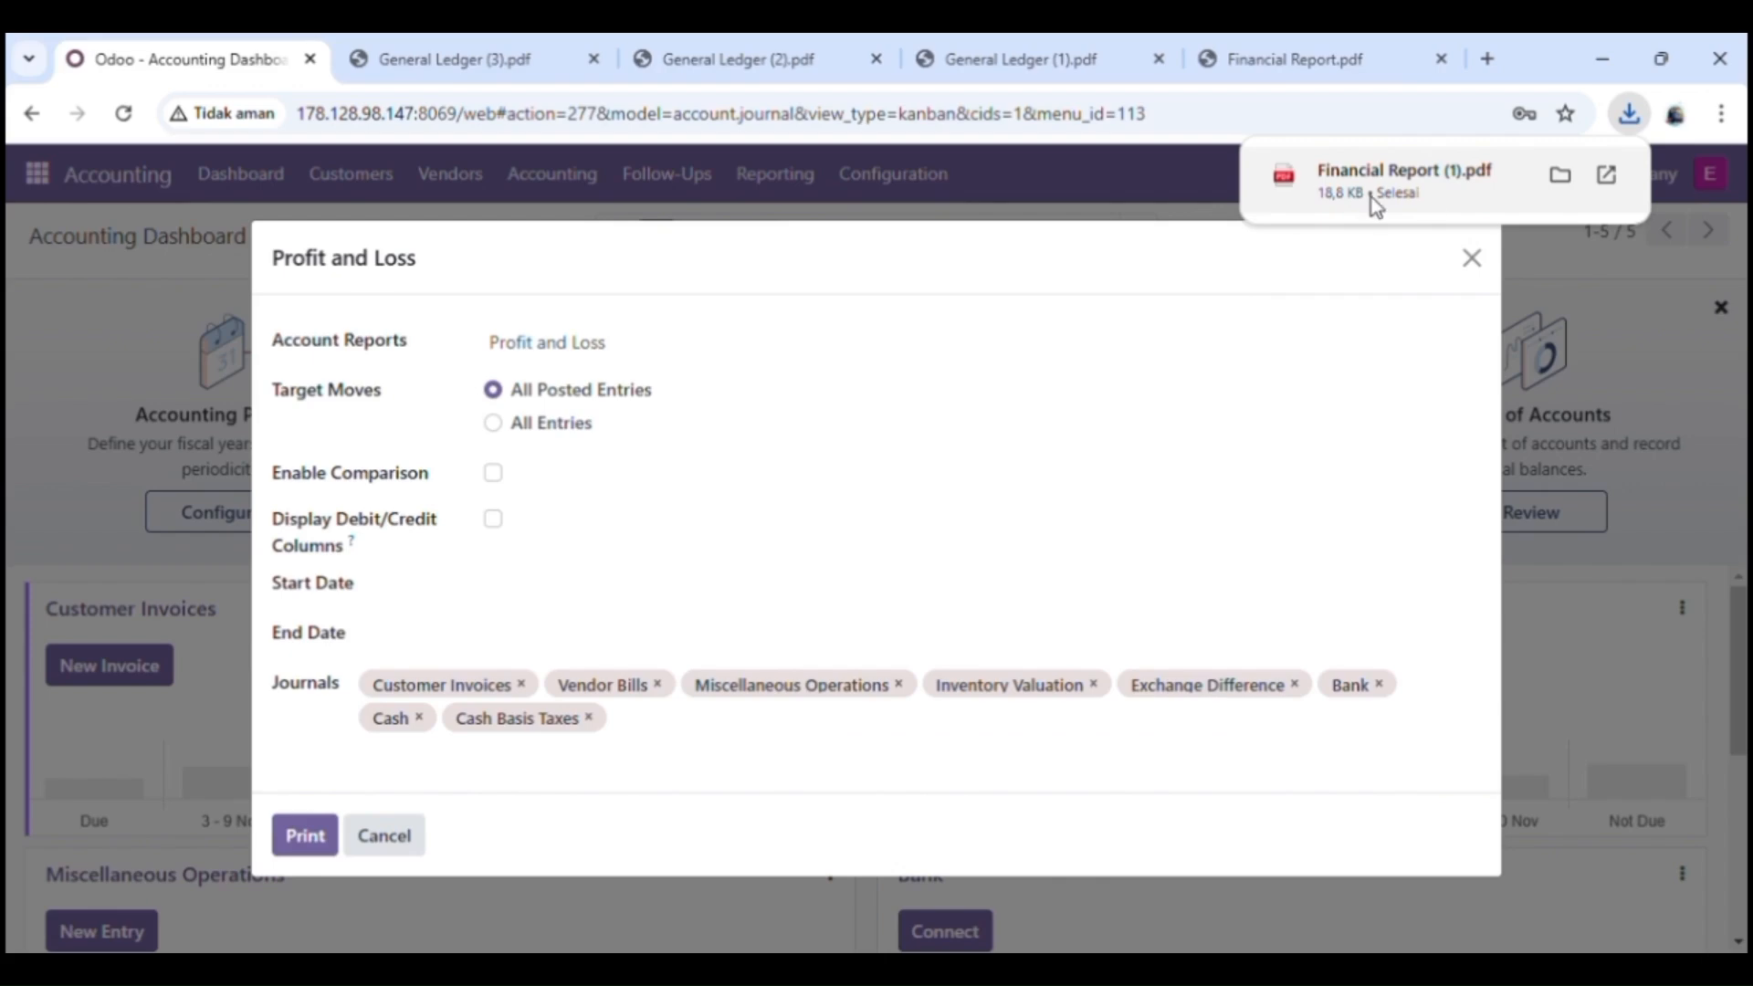
pyautogui.click(1371, 197)
# Step: Examine the income and expense figures in the Profit and Loss PDF, and close the report dialog in Odoo
pyautogui.scroll(-3, 844, 812)
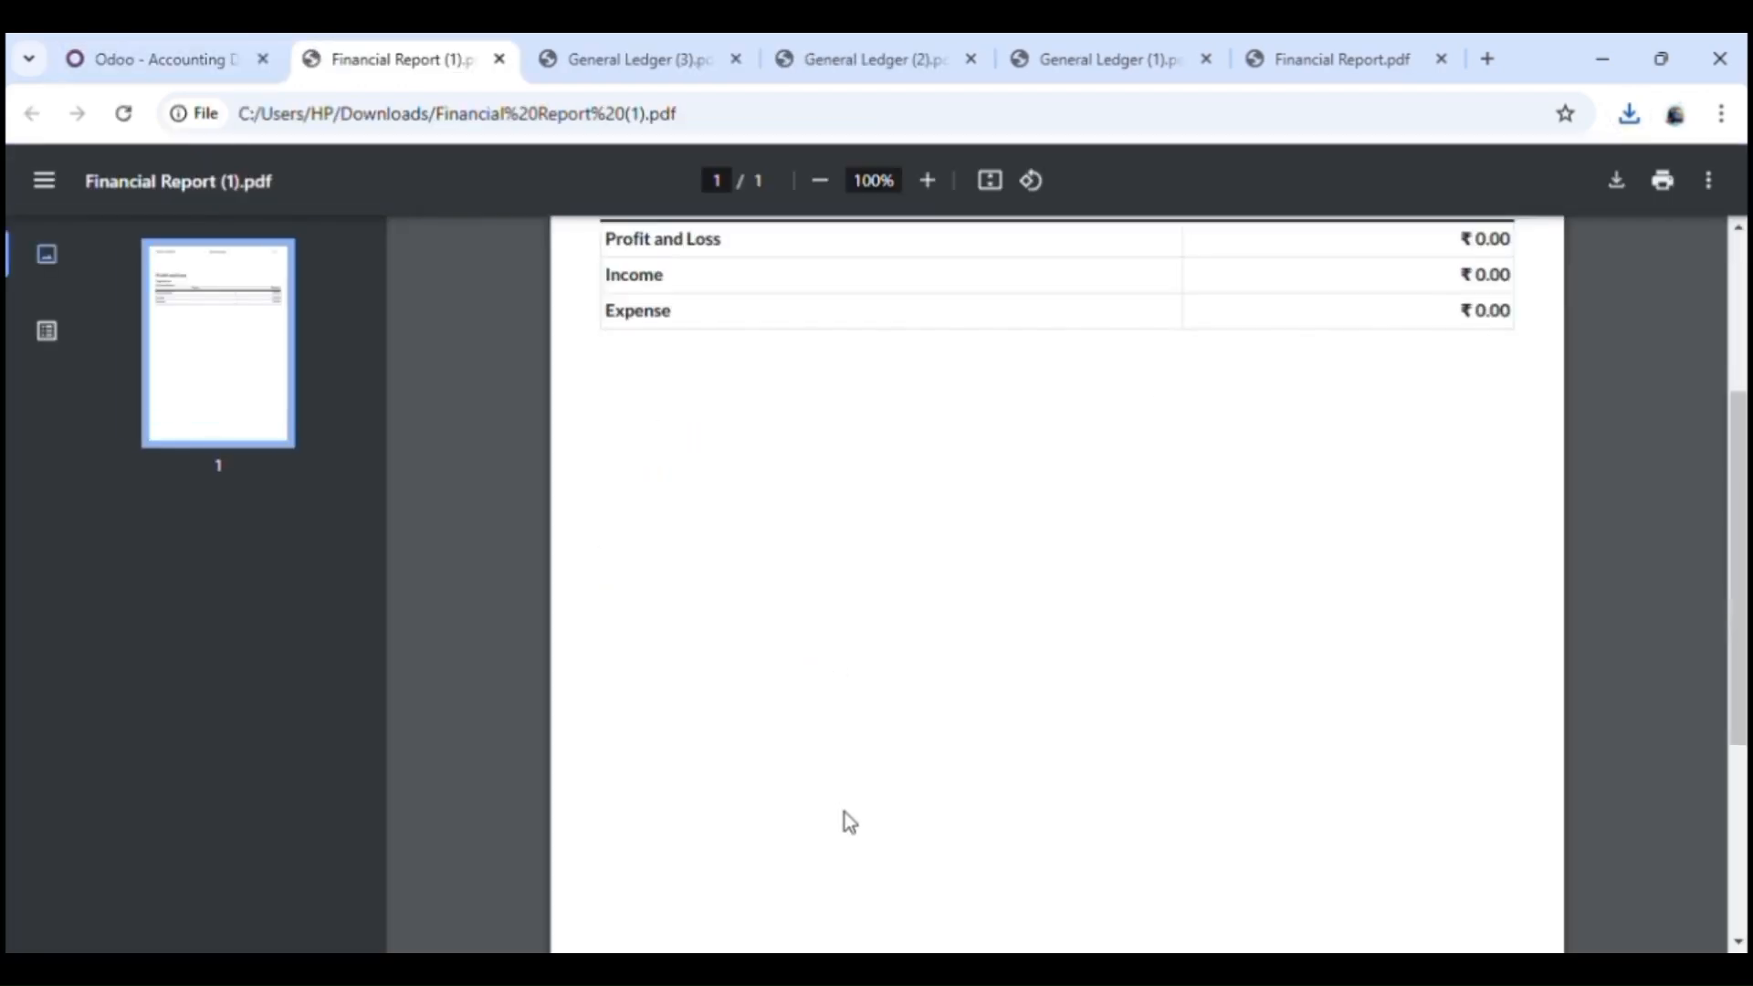
pyautogui.scroll(3, 845, 815)
pyautogui.click(154, 56)
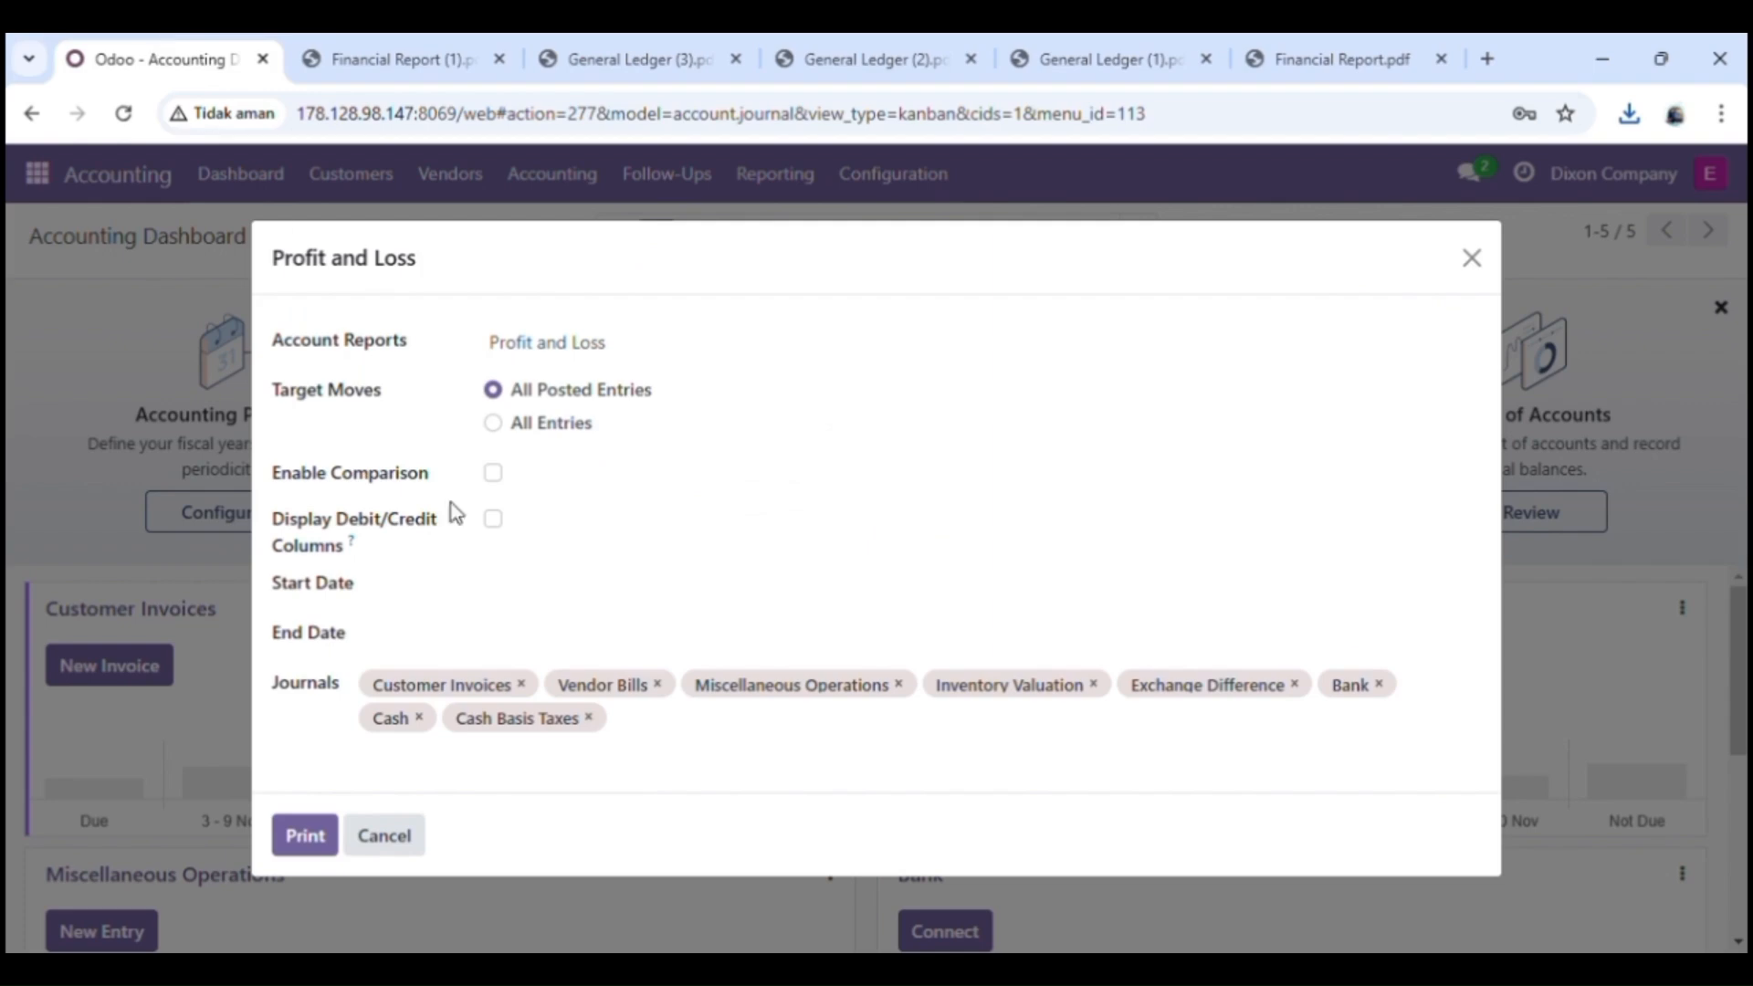
pyautogui.click(374, 833)
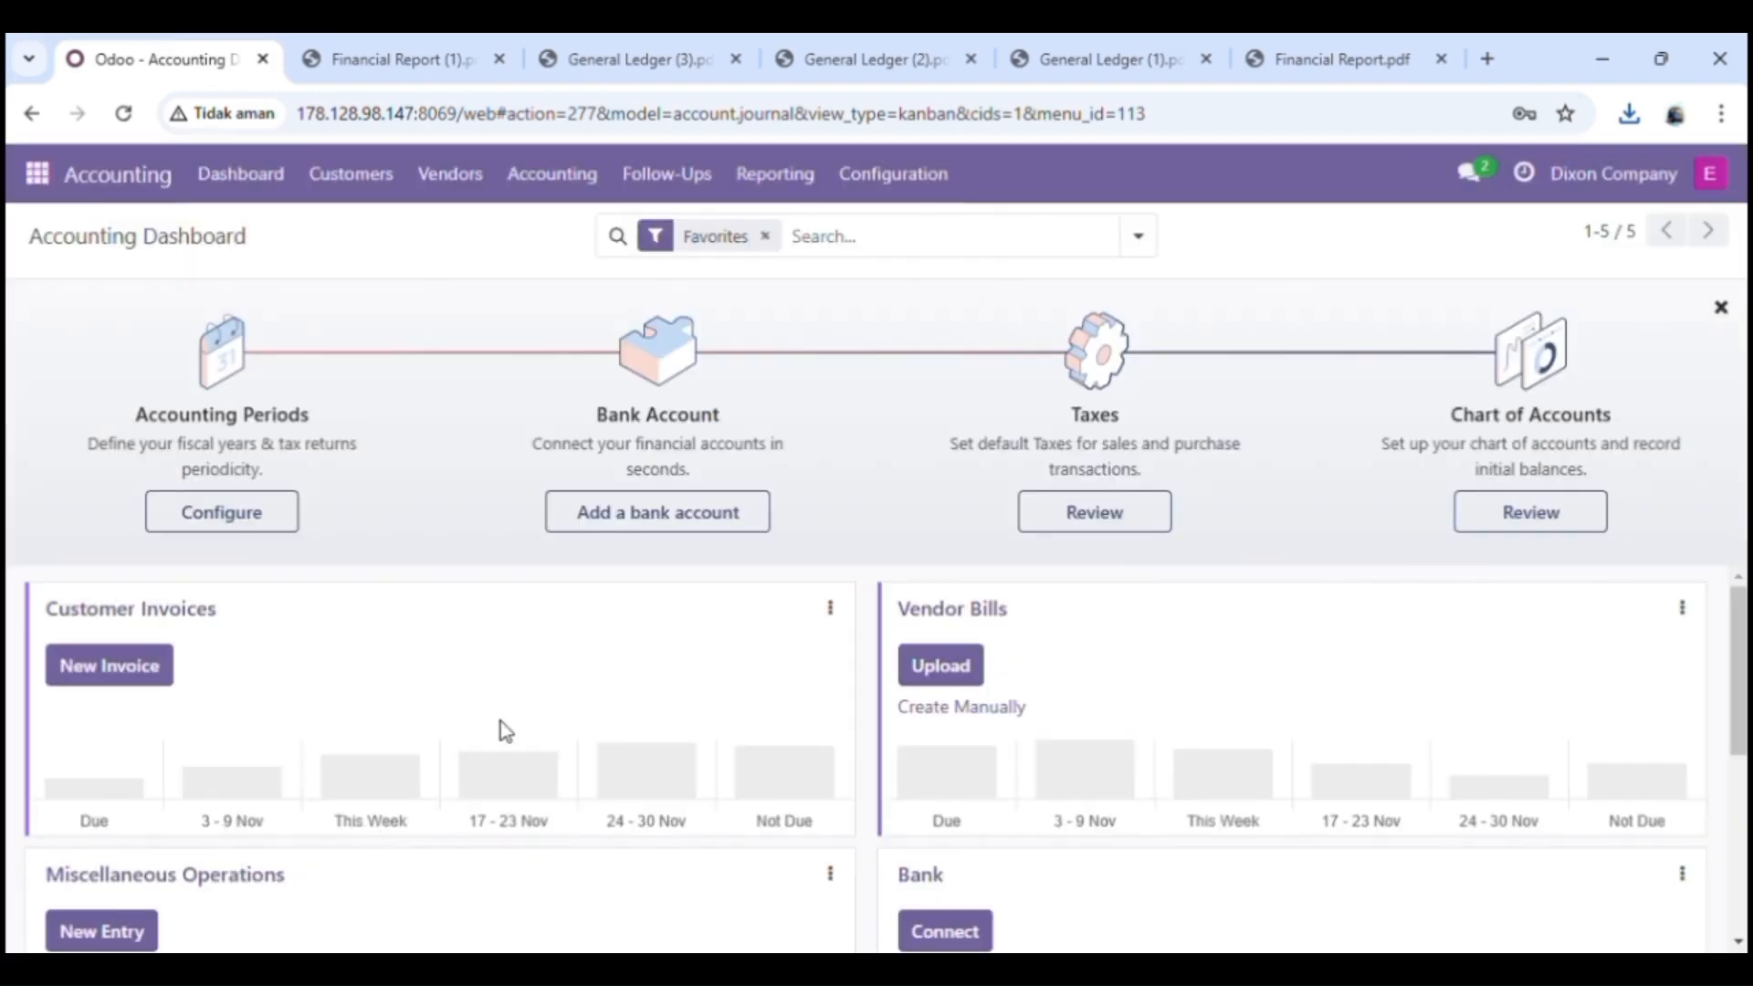
# Step: Print the Trial Balance for all posted entries with movements, view the downloaded PDF and close the report dialog
pyautogui.click(744, 199)
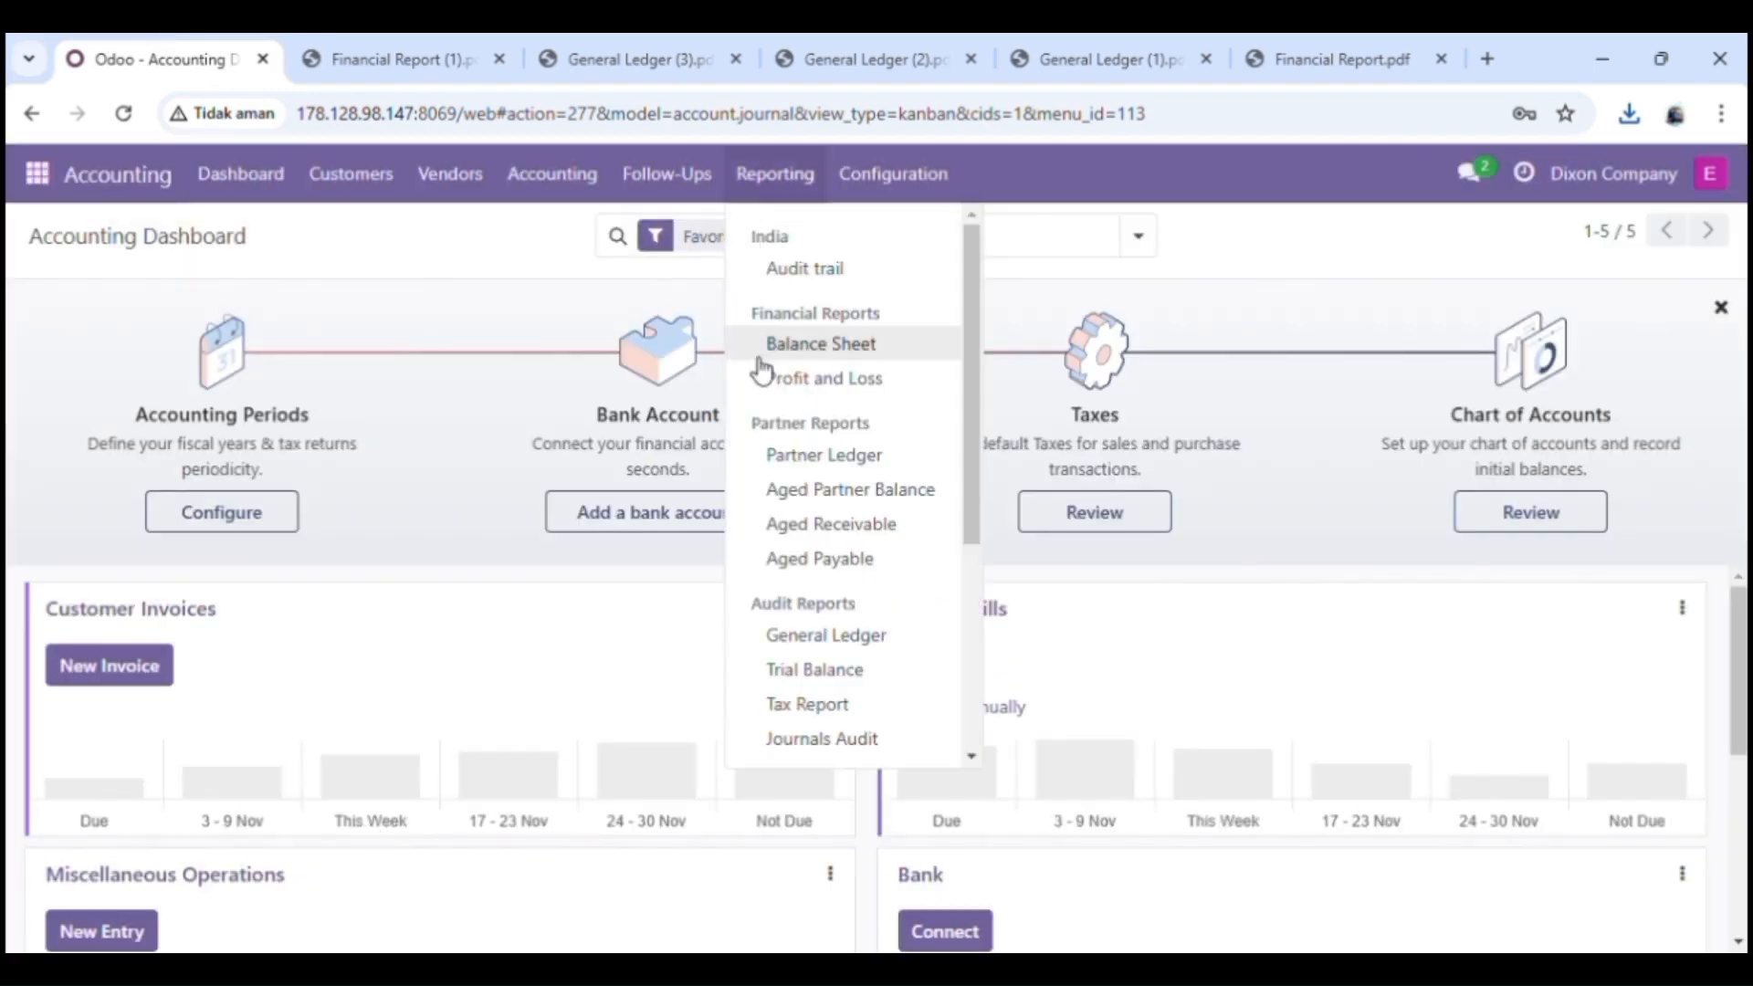
pyautogui.click(805, 681)
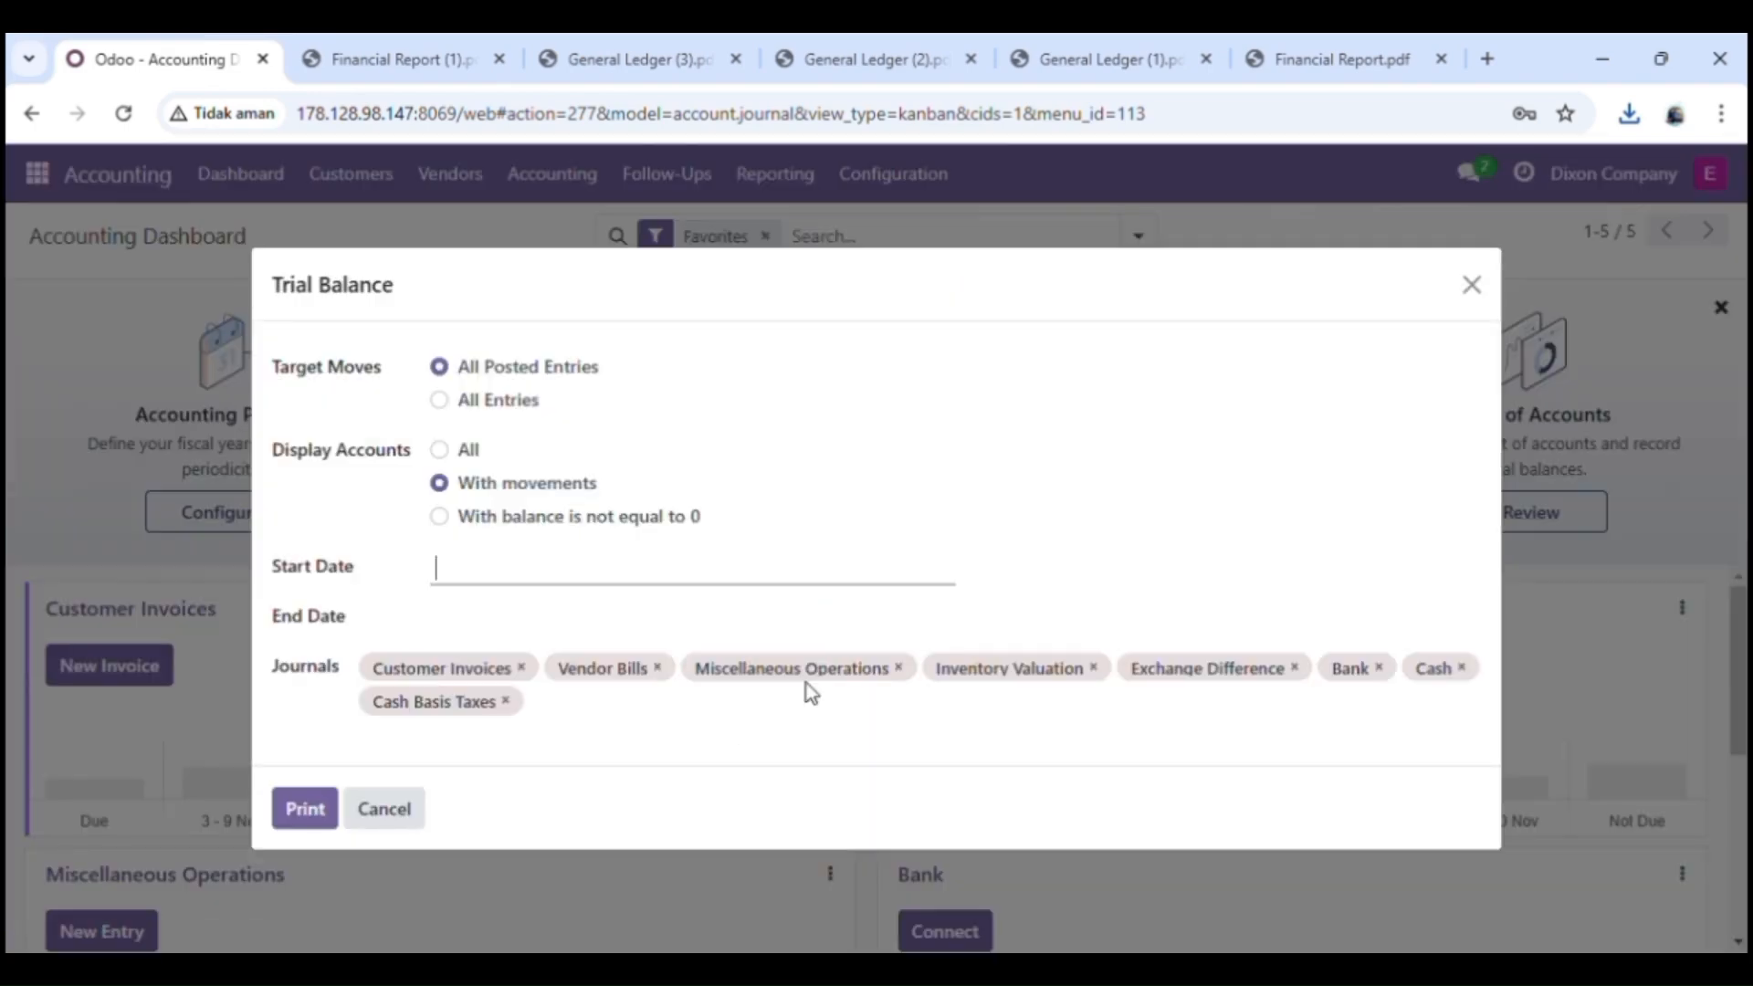
pyautogui.click(305, 810)
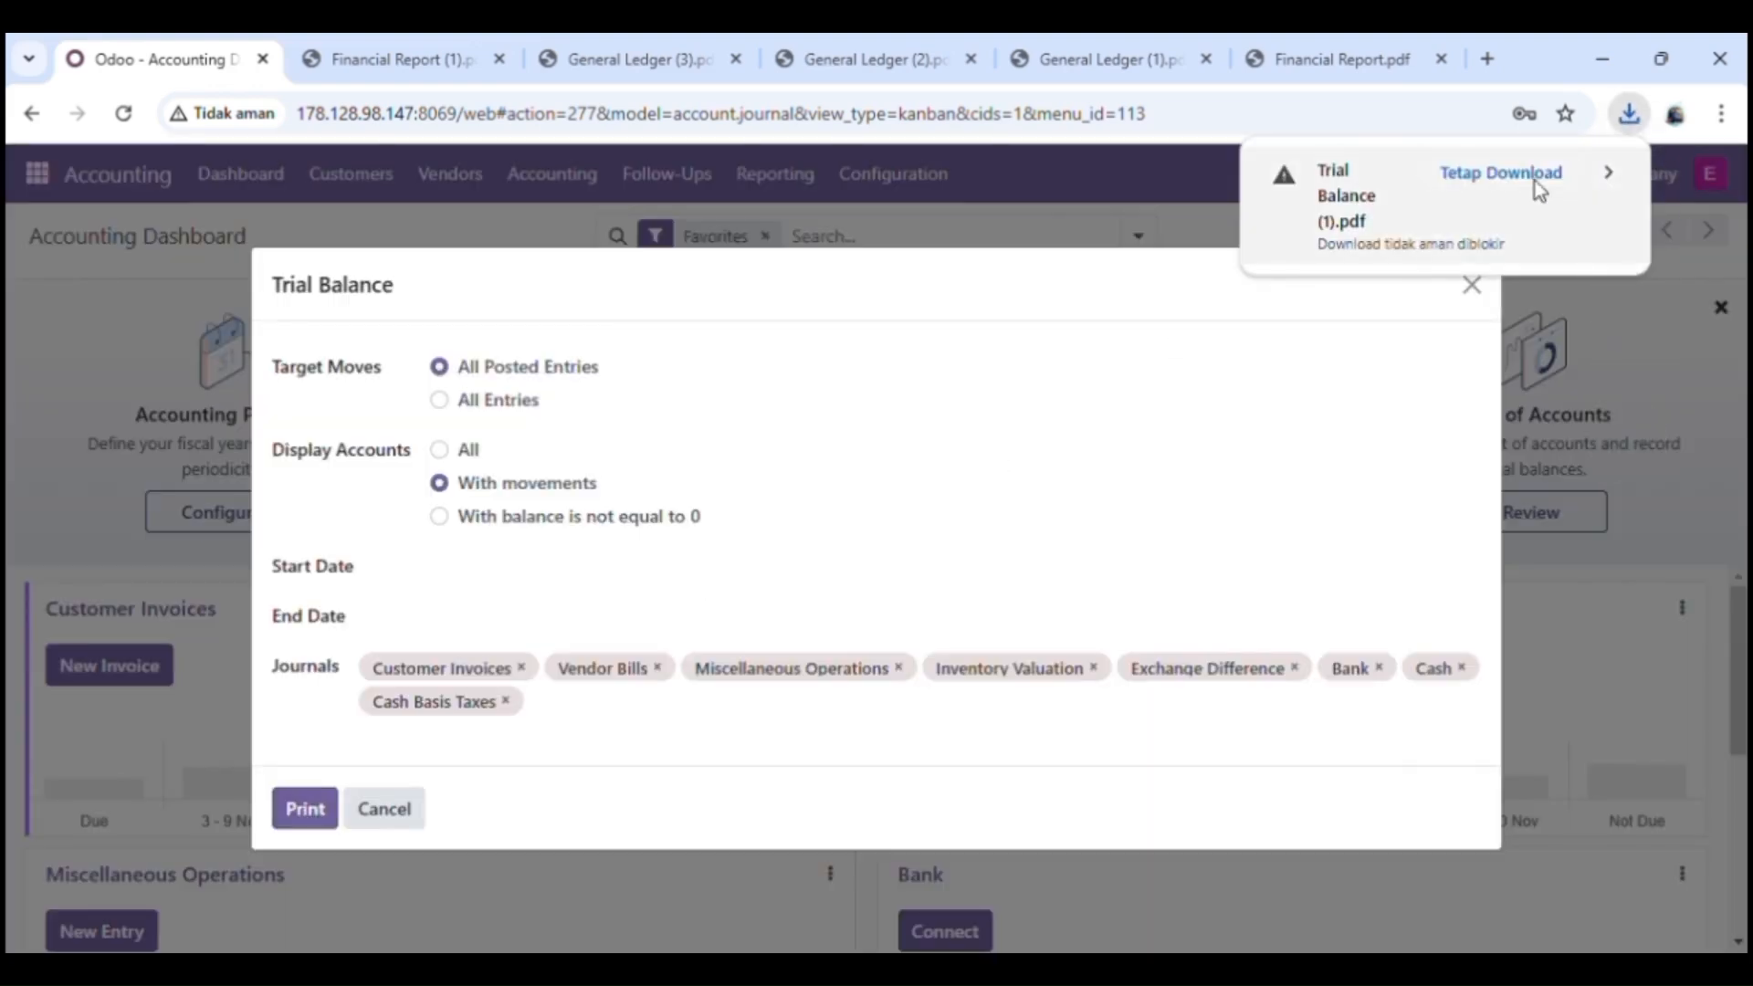
pyautogui.click(1535, 181)
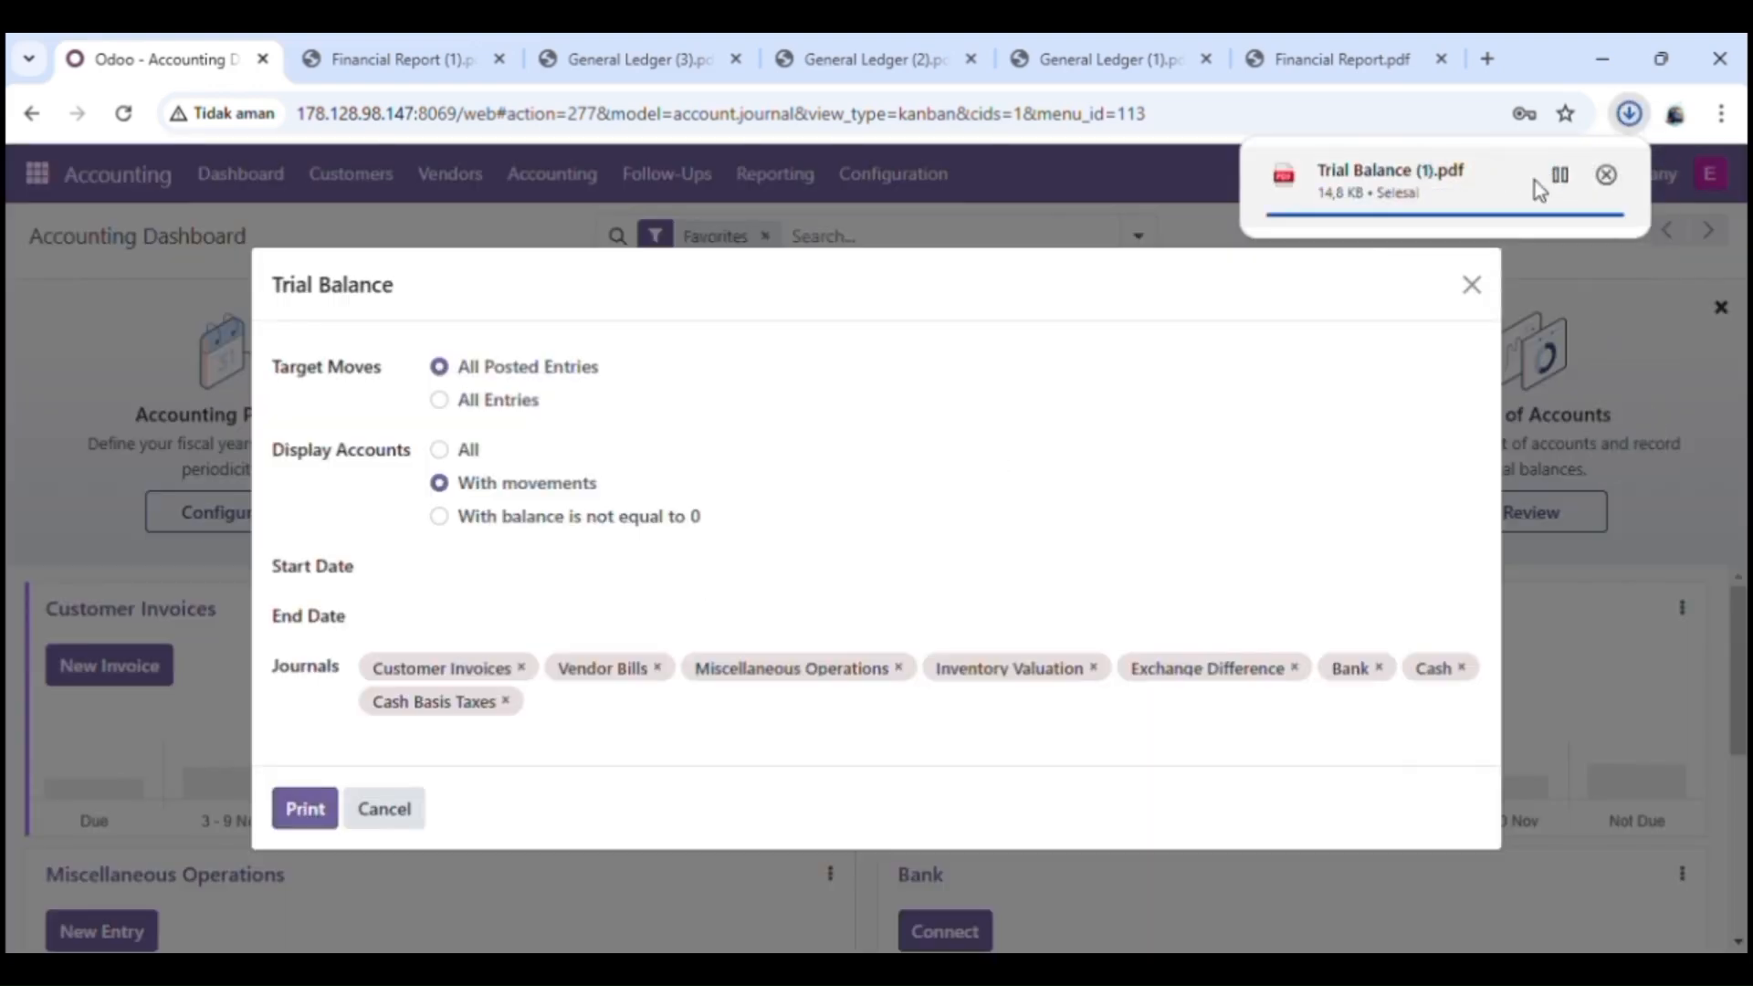
pyautogui.click(1443, 182)
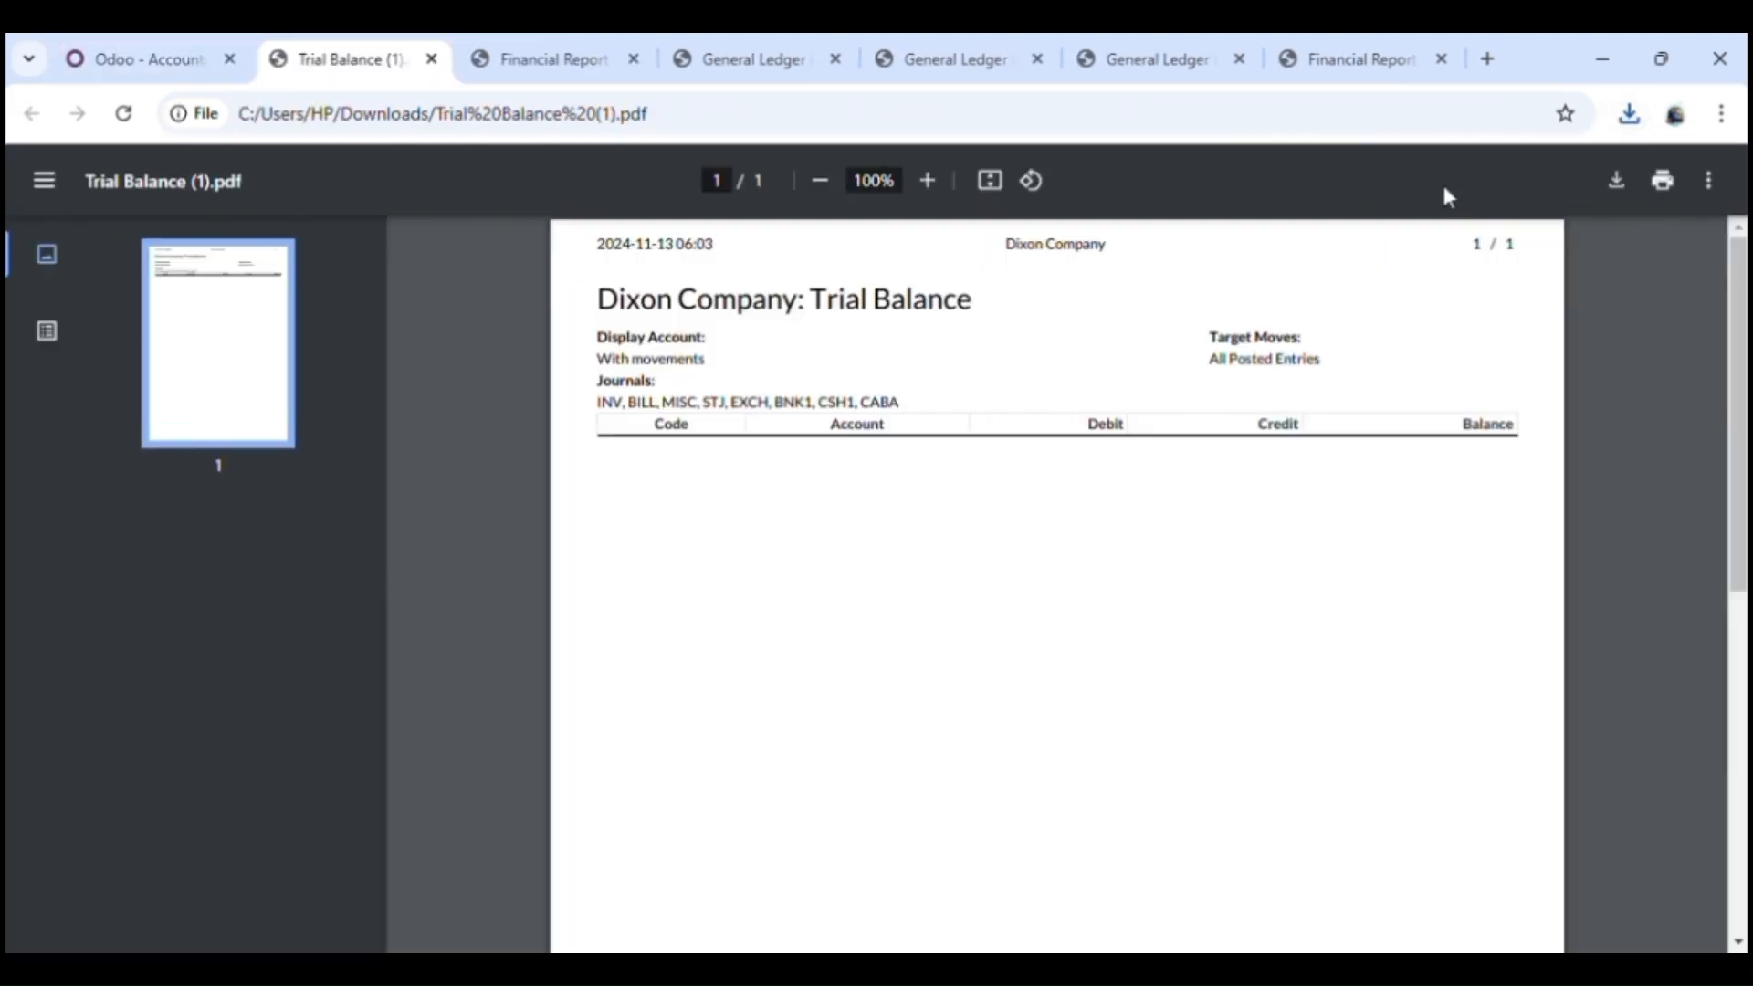
pyautogui.click(108, 47)
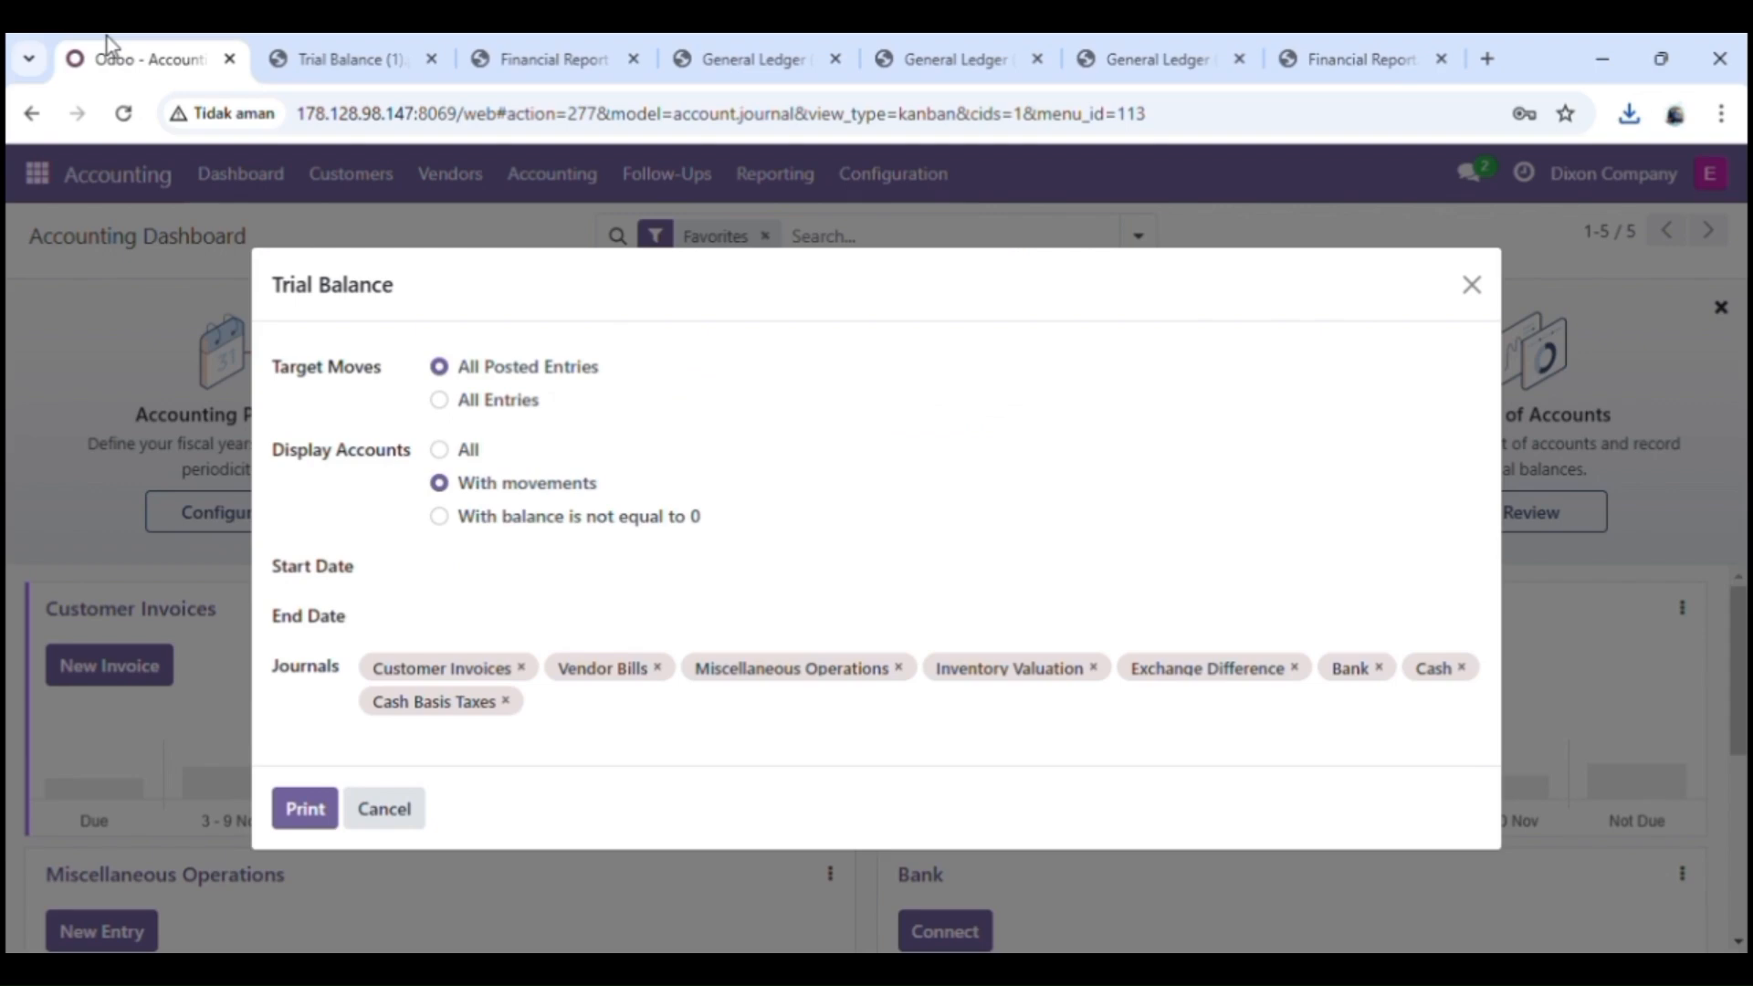
pyautogui.click(382, 810)
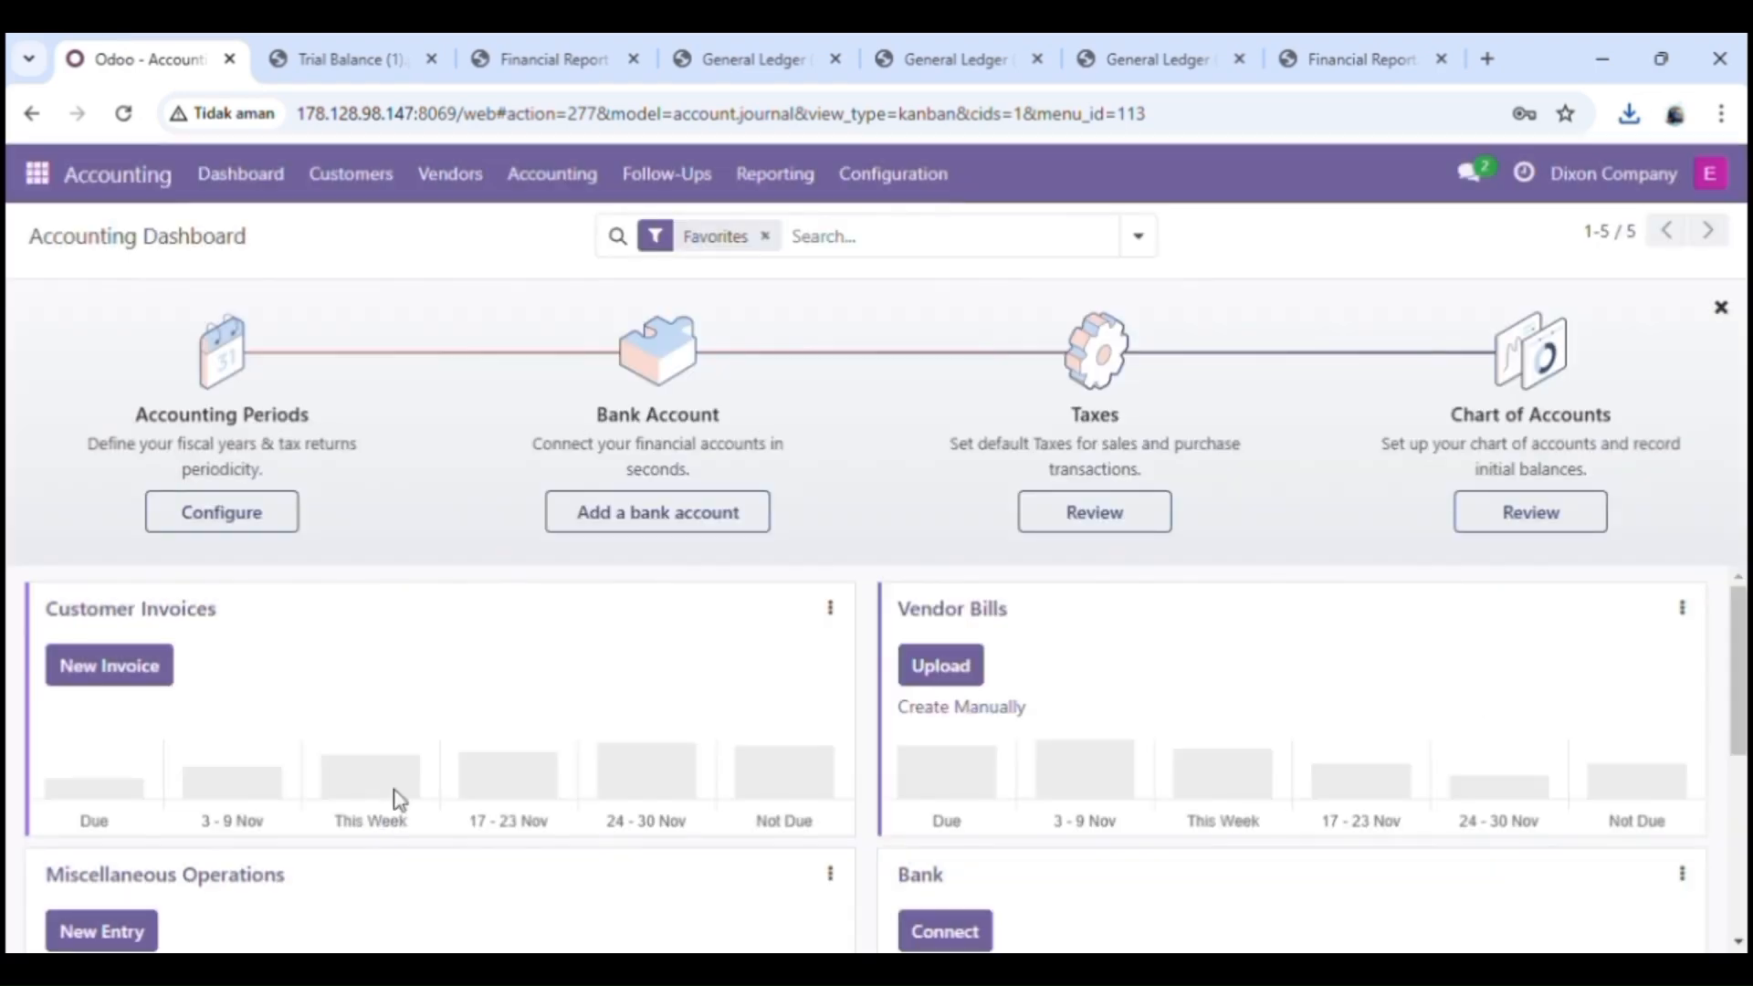